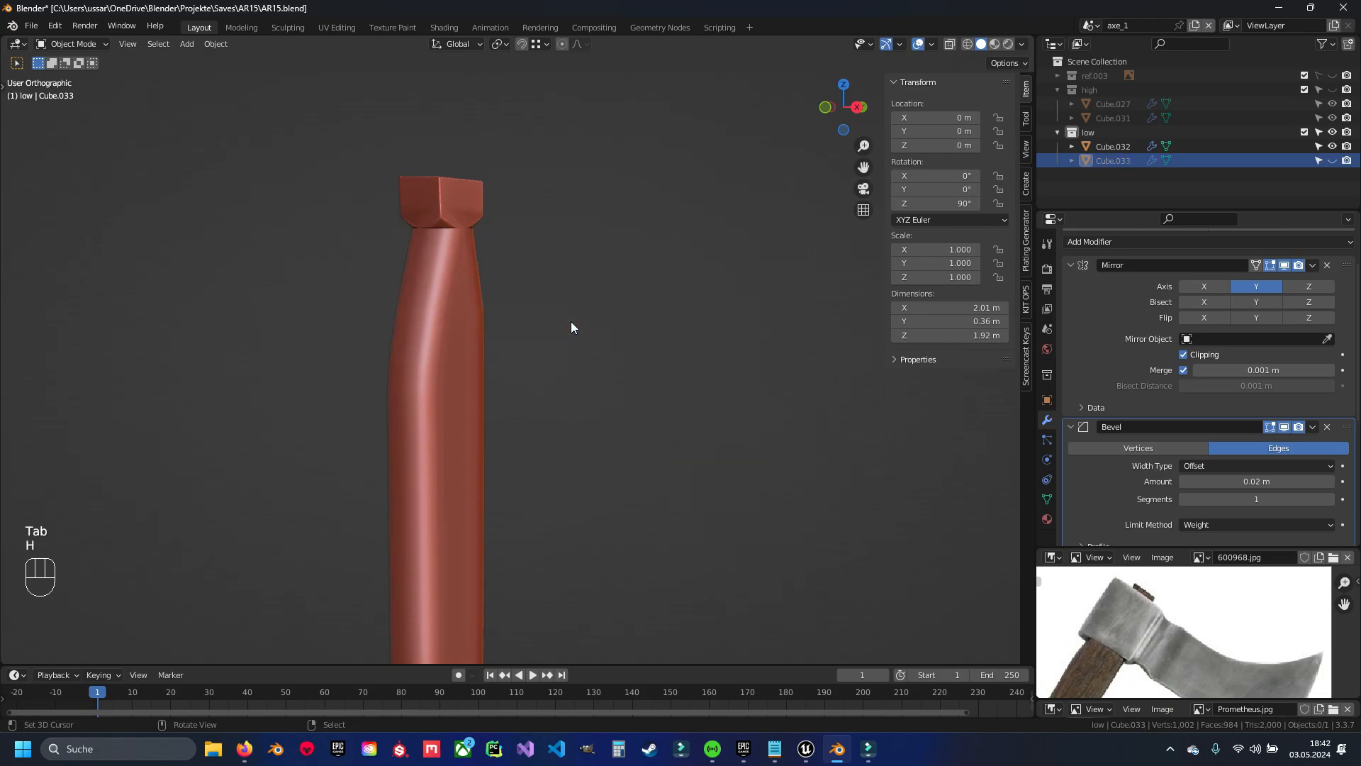
Select the handle in Edit Mode, save the file, and dissolve the edge loop around the block at the handle's top end
left_click(444, 325, "shift")
key("Tab")
key("alt+a")
key("ctrl+s")
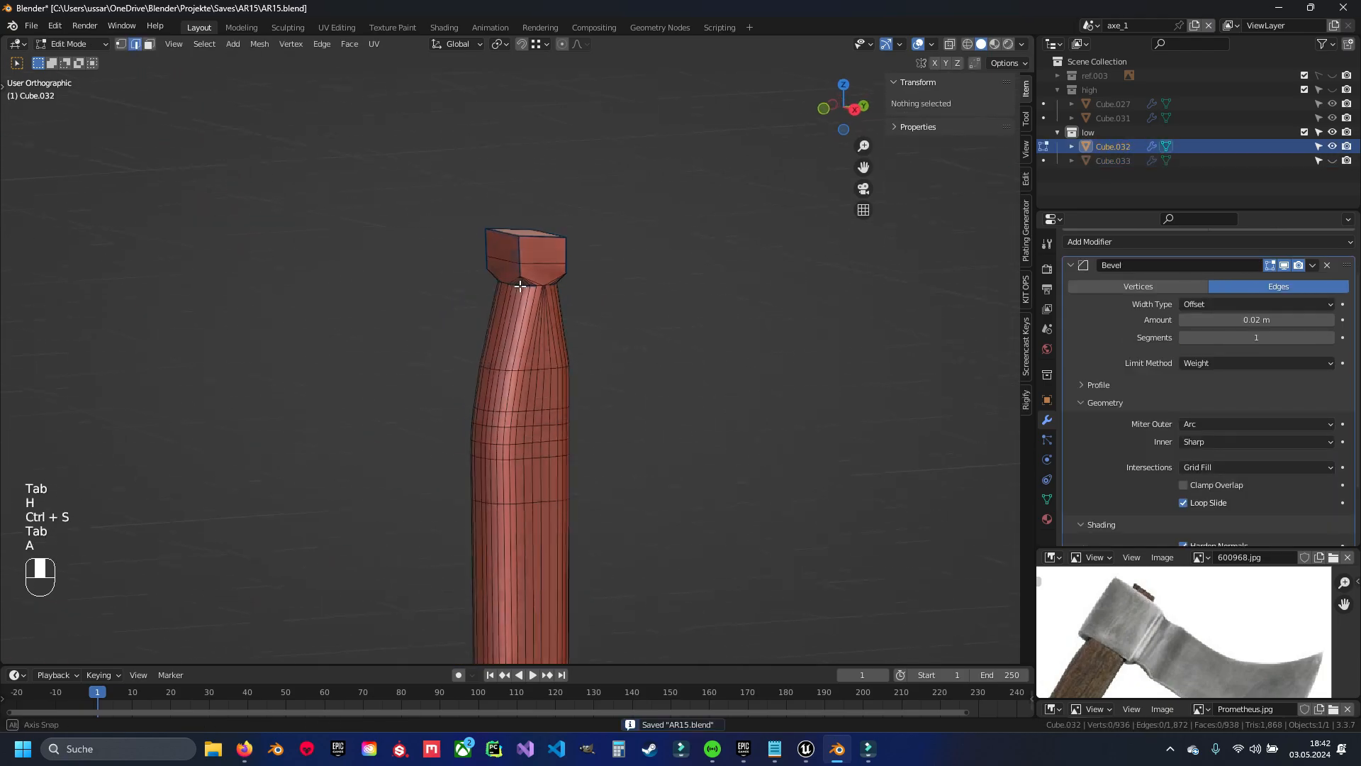
scroll(510, 267, "up", 4)
left_click(500, 114, "alt")
middle_click_drag(500, 114, 540, 325, "shift")
key("x")
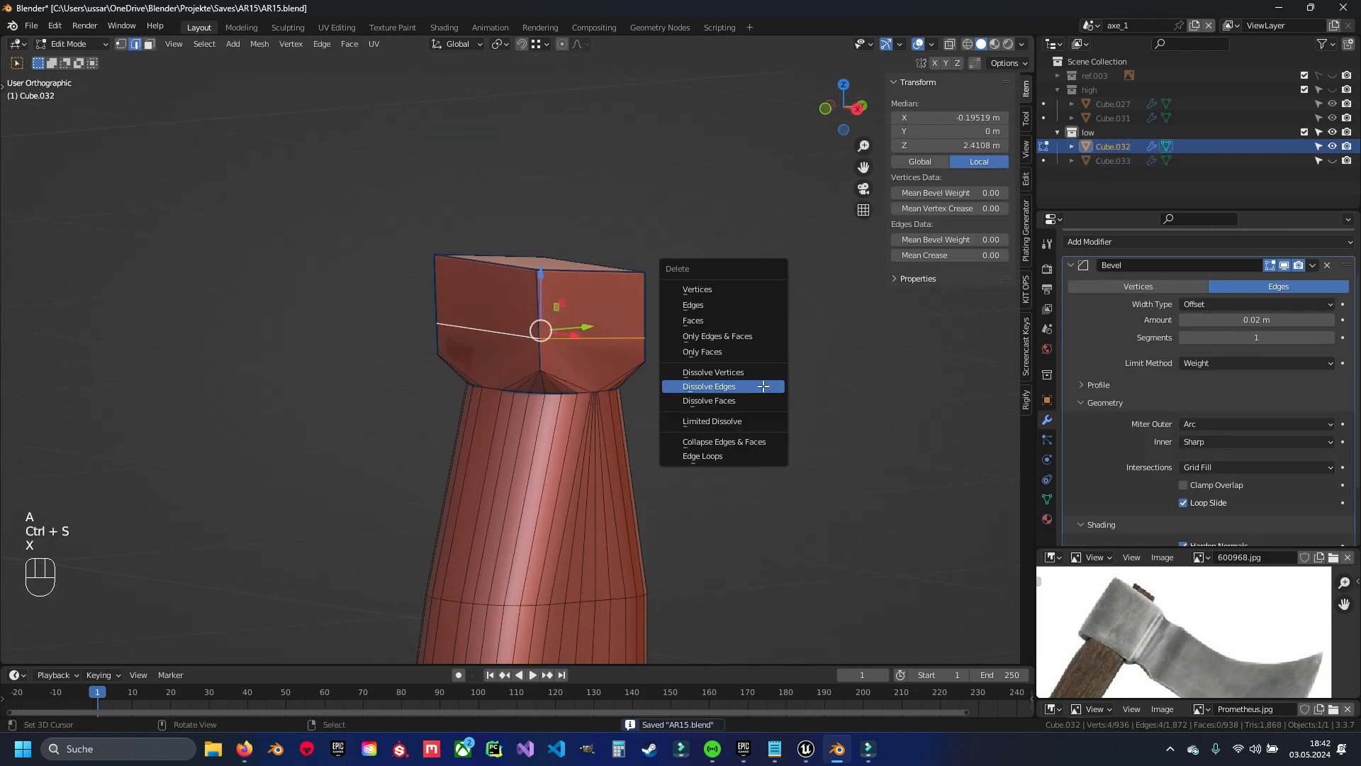
left_click(730, 387)
Try to dissolve three lengthwise edge loops running down the handle
scroll(604, 361, "down", 2)
middle_click_drag(604, 362, 583, 92)
middle_click_drag(541, 446, 547, 142, "shift")
middle_click_drag(553, 280, 535, 234, "shift")
middle_click_drag(541, 347, 577, 424)
middle_click_drag(578, 424, 518, 410)
scroll(428, 387, "up", 5)
middle_click_drag(518, 410, 545, 429)
scroll(546, 429, "up", 1)
right_click(550, 414, "alt+shift")
right_click(587, 408, "alt+shift")
right_click(610, 413, "alt+shift")
scroll(624, 405, "down", 6)
middle_click_drag(639, 394, 641, 409, "shift")
scroll(641, 410, "up", 10, "shift")
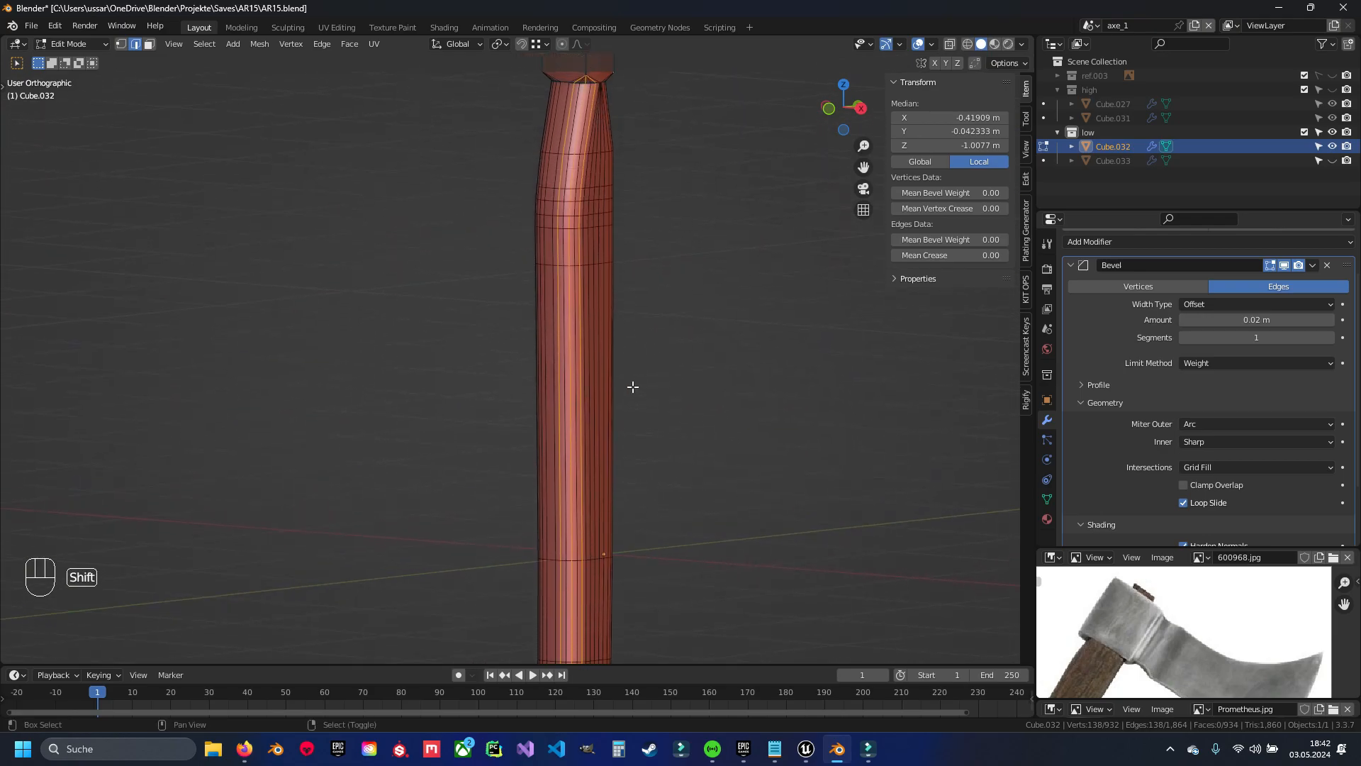
middle_click_drag(601, 528, 574, 152, "shift")
scroll(608, 375, "up", 8)
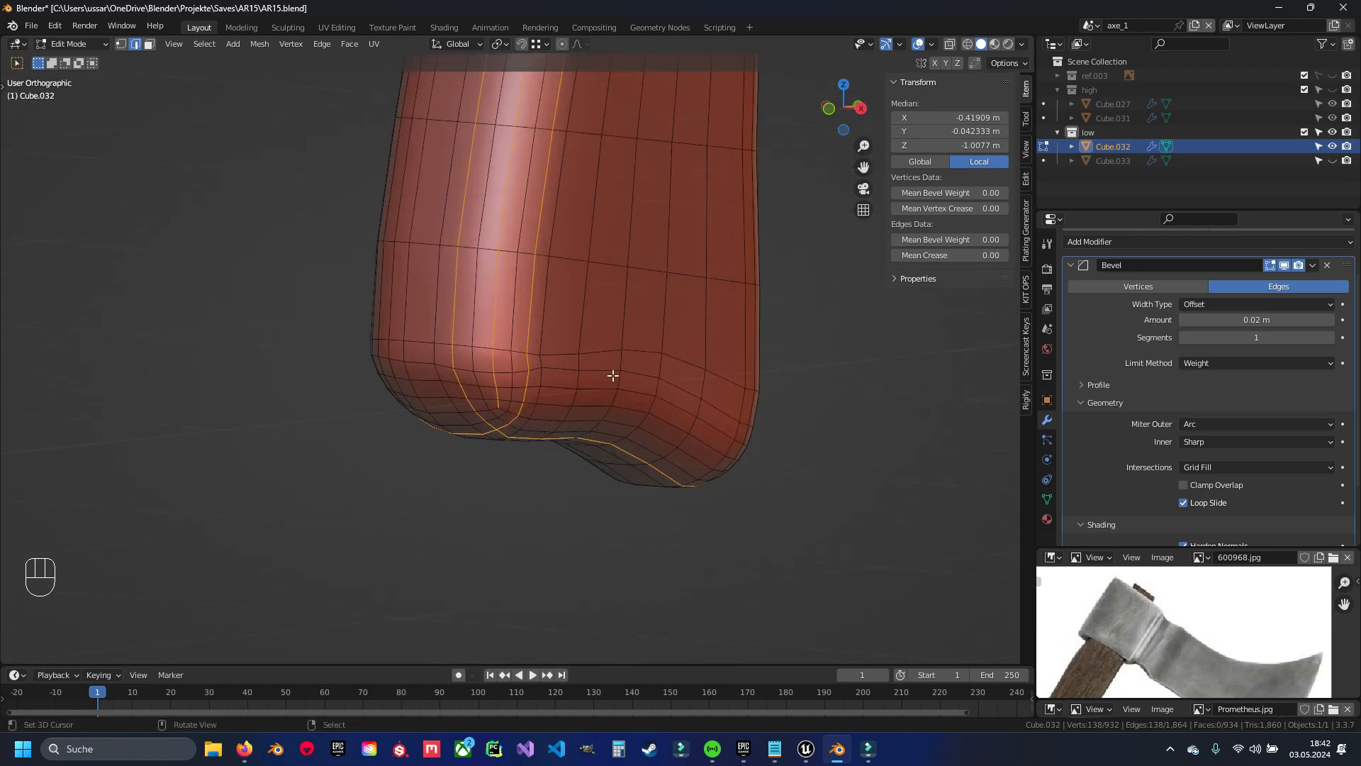
key("x")
left_click(682, 425)
scroll(578, 408, "down", 6)
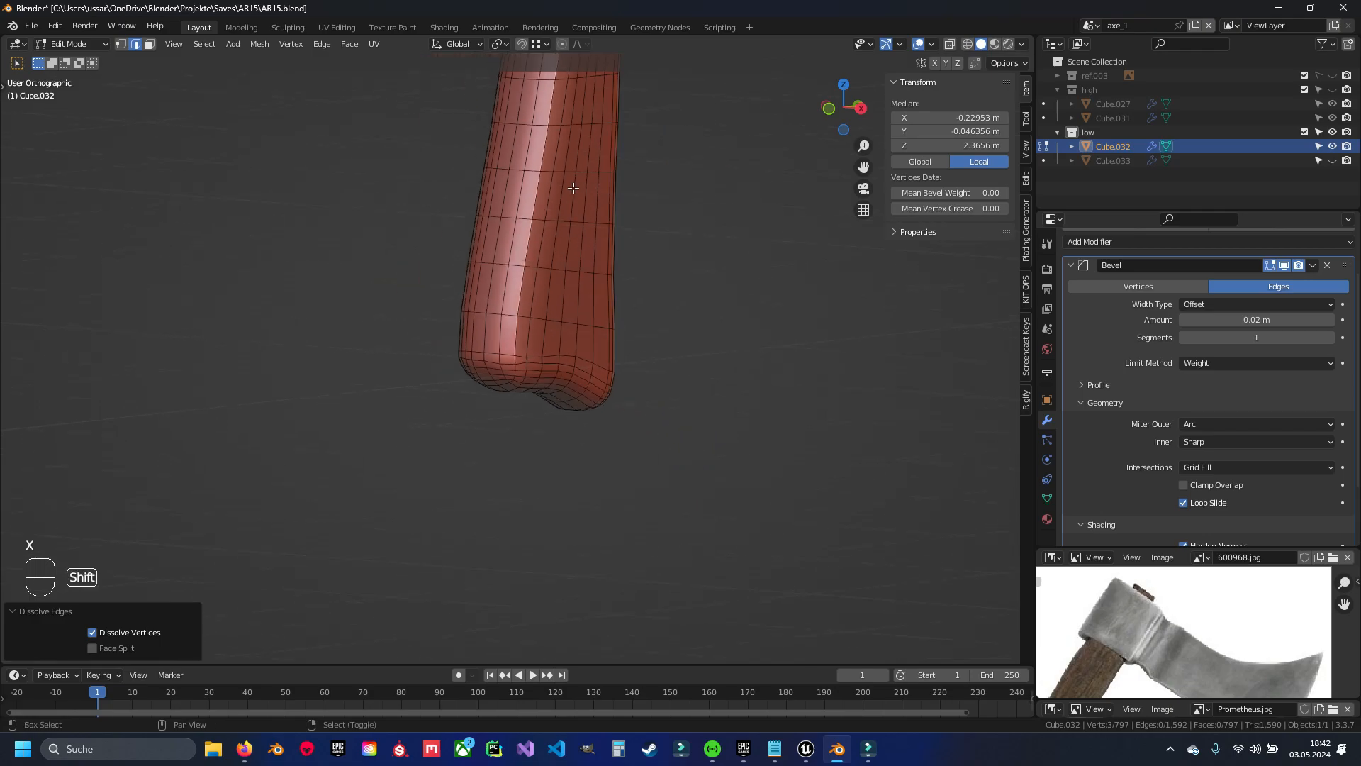
key("ctrl+z")
middle_click_drag(561, 407, 489, 443)
key("a")
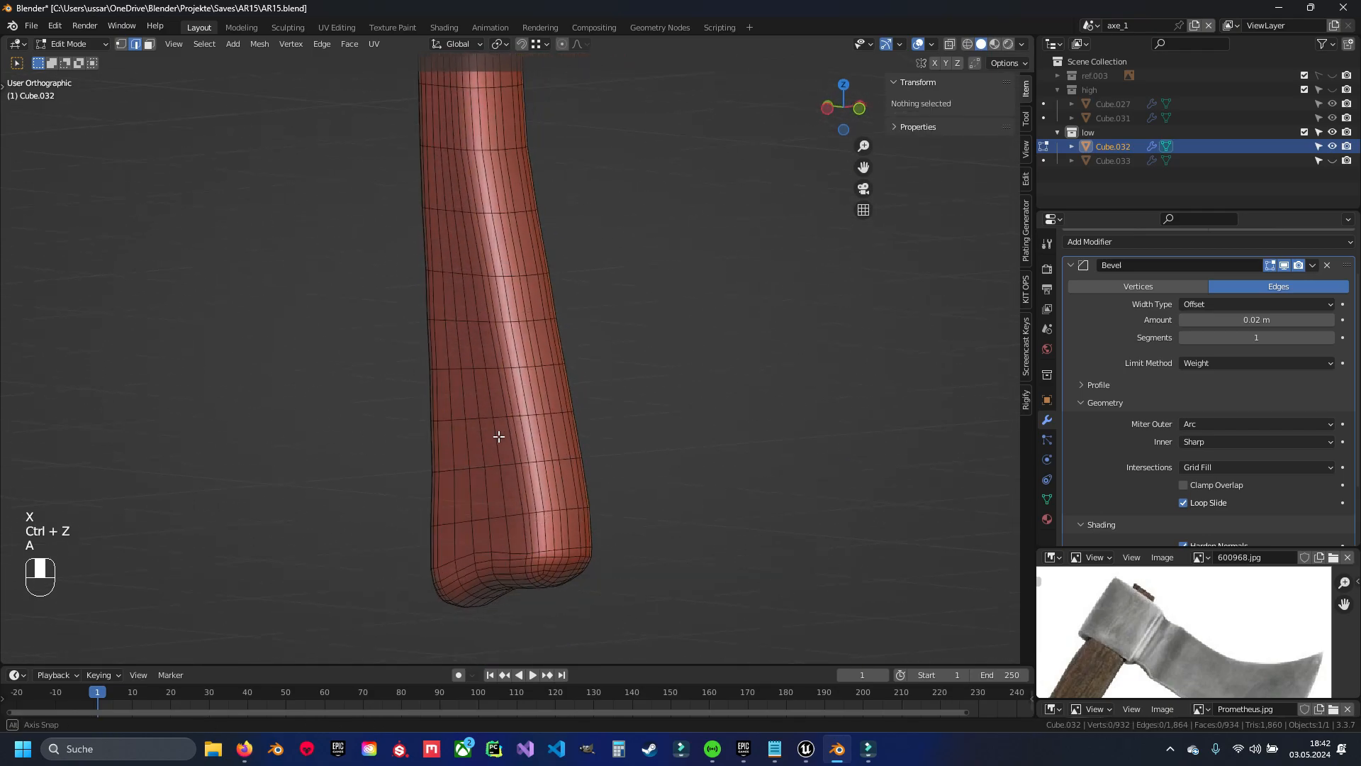
Save the file, select alternate lengthwise edge loops on the handle, and undo a trial dissolve while keeping them selected
key("ctrl+s")
middle_click_drag(523, 383, 561, 407)
scroll(518, 430, "up", 5)
left_click(561, 407, "alt+shift")
left_click(652, 468, "alt+shift")
left_click(583, 418, "alt+shift")
key("x")
left_click(562, 457)
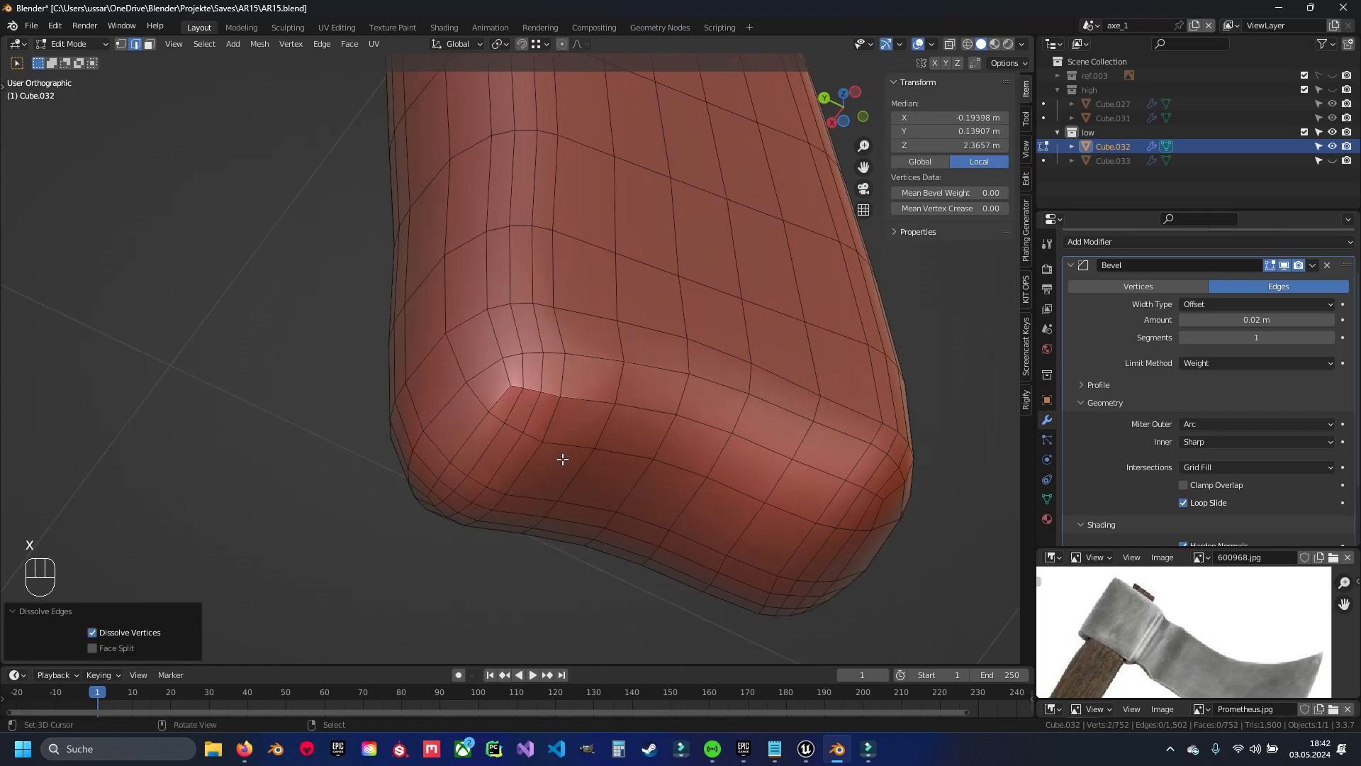
key("ctrl+z")
middle_click_drag(563, 444, 530, 480)
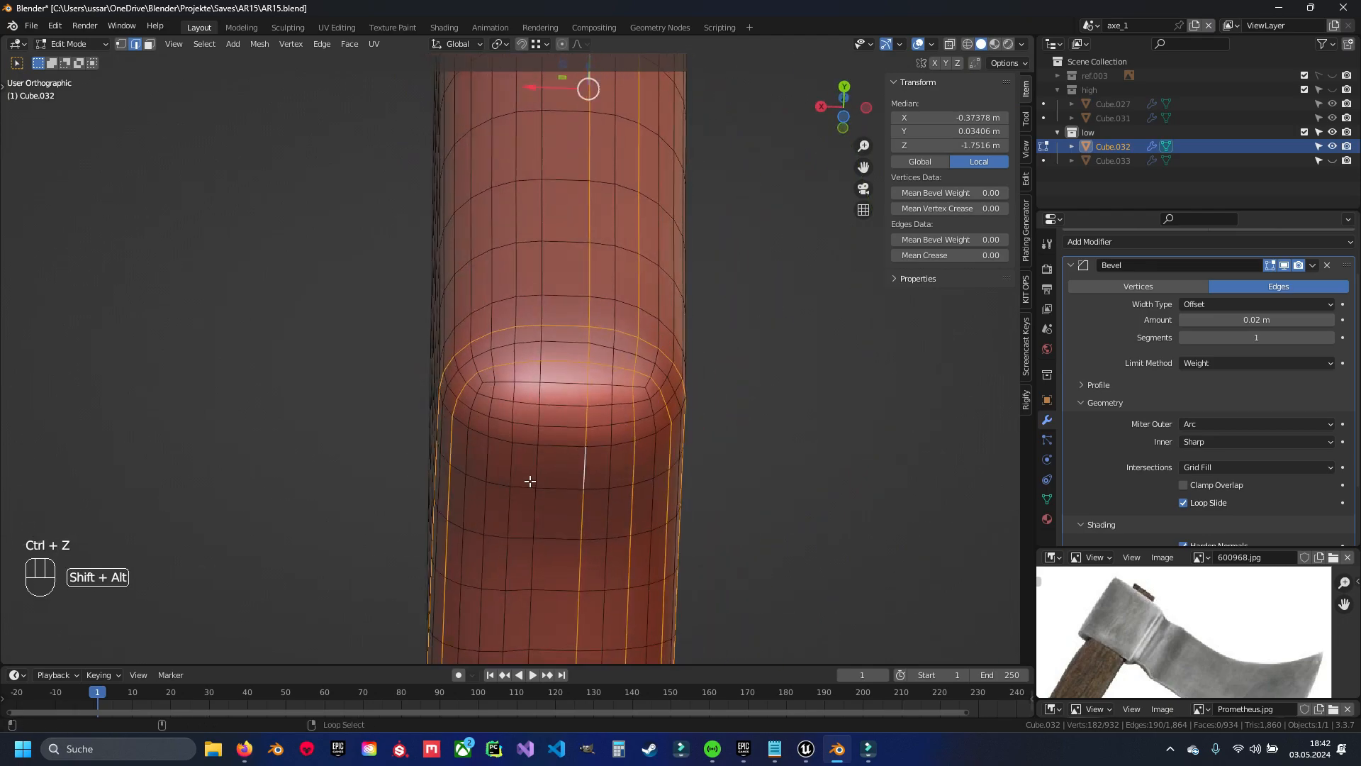
Add the remaining alternate lengthwise edge loops to the selection and dissolve them all to thin out the handle's topology
left_click(497, 476, "alt+shift")
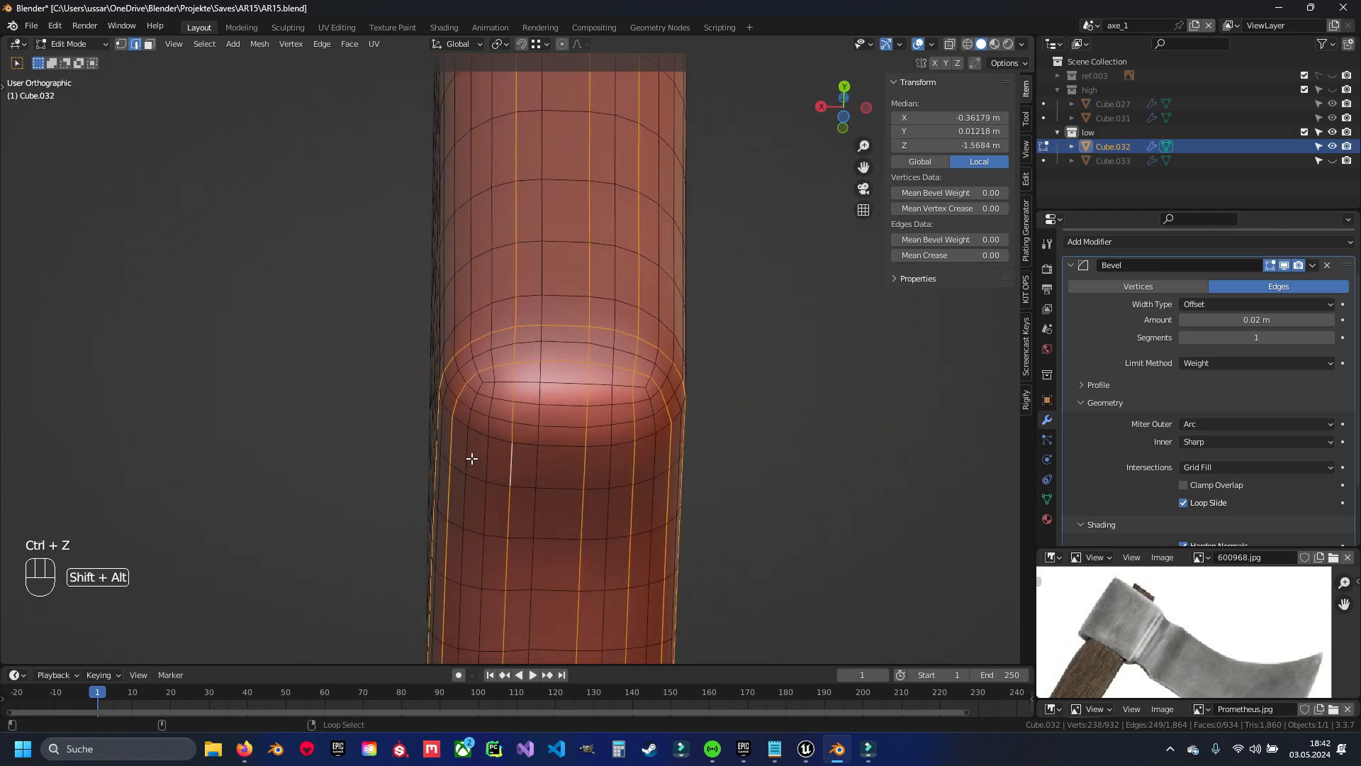
left_click(516, 454, "alt+shift")
left_click(480, 459, "alt+shift")
left_click(528, 471, "alt+shift")
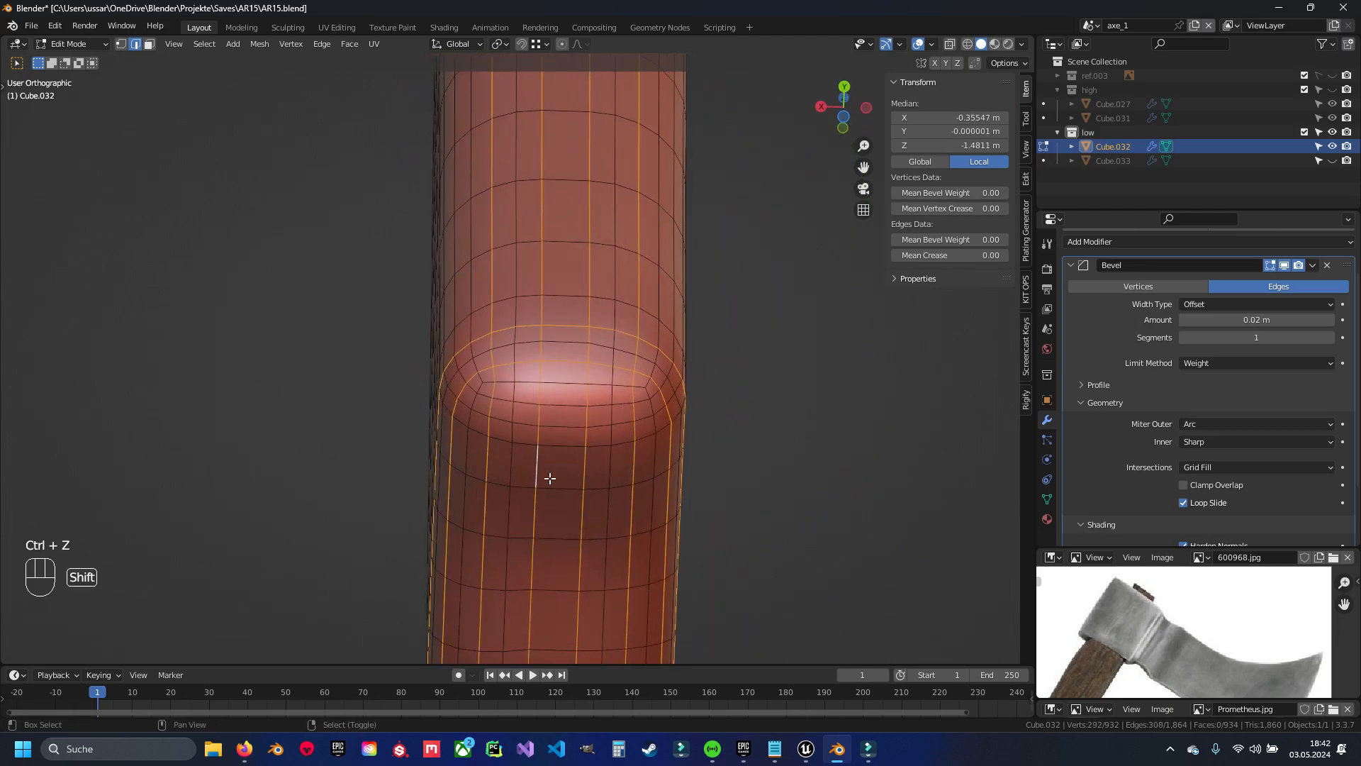
key("x")
left_click(615, 490)
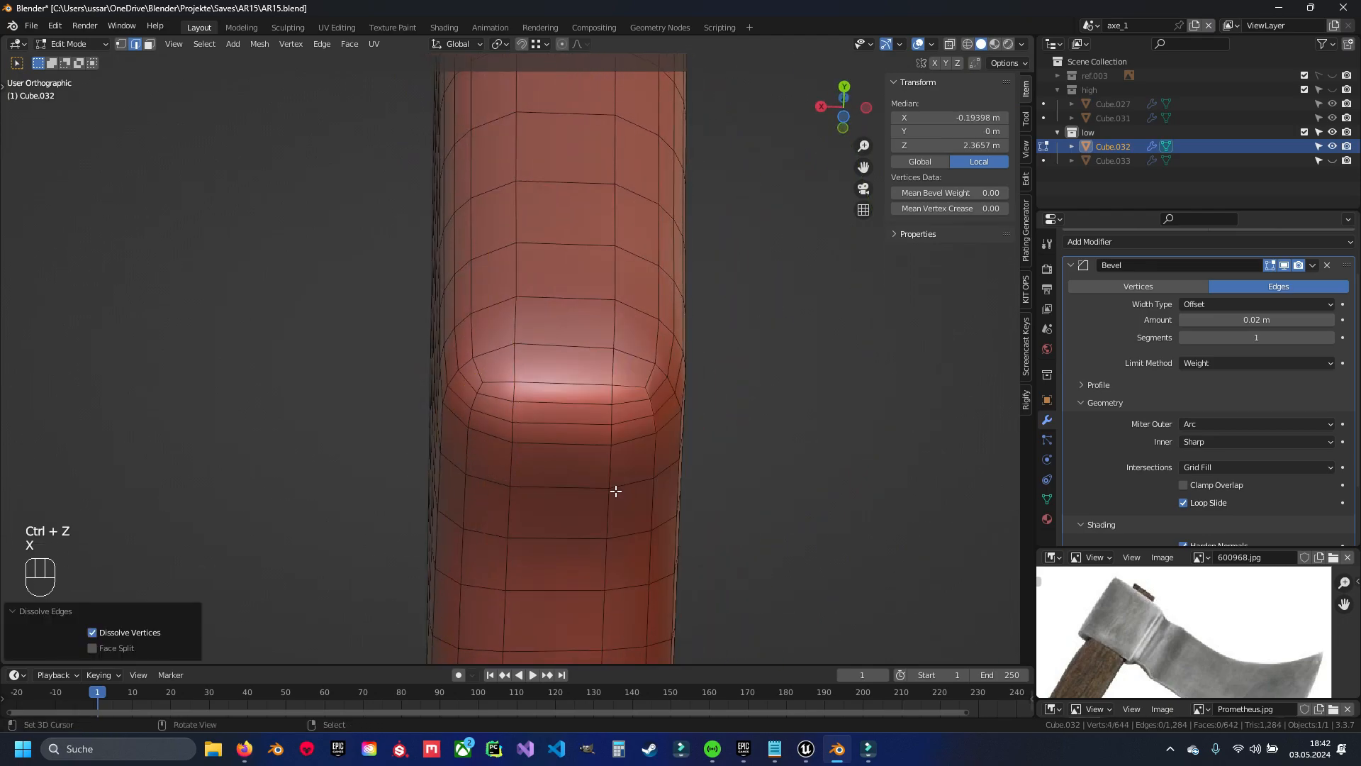
middle_click_drag(616, 490, 650, 532)
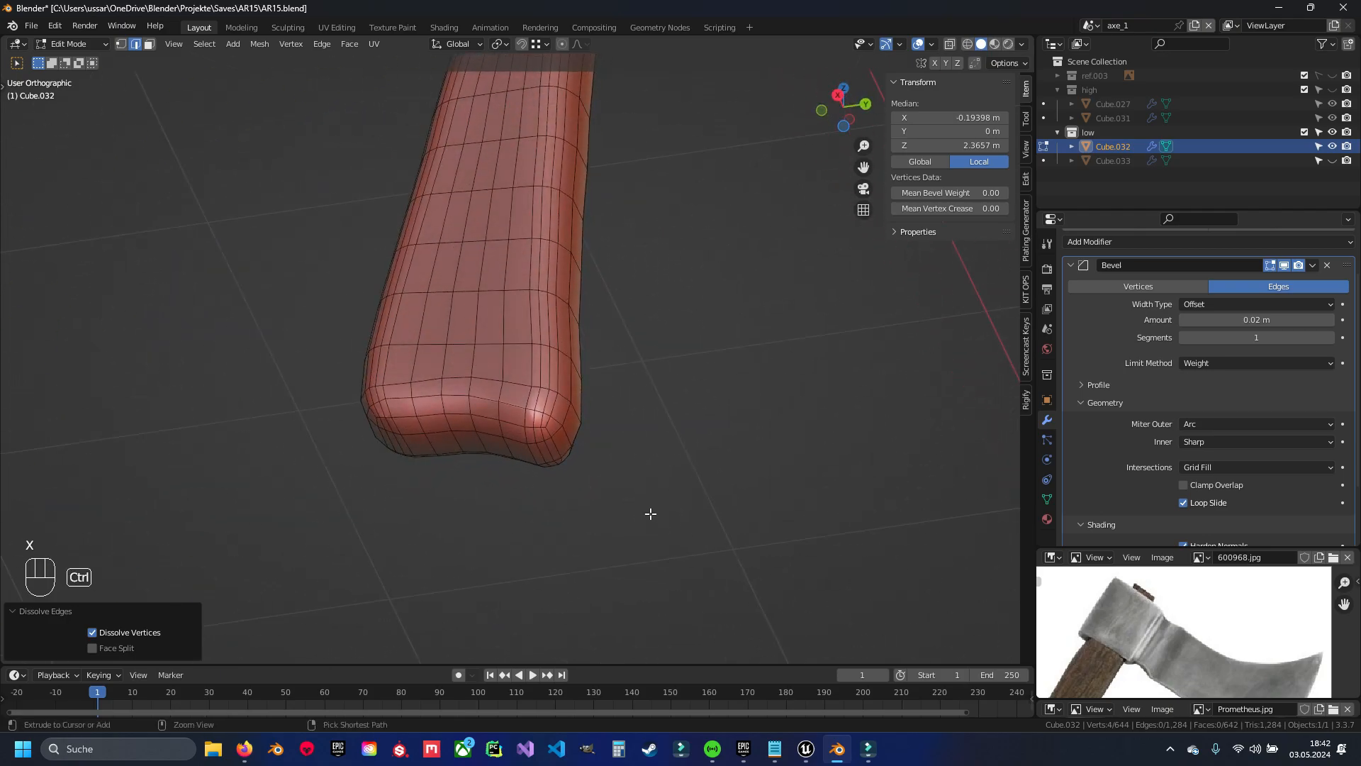
key("ctrl+z")
key("x")
left_click(562, 450)
middle_click_drag(562, 451, 528, 509)
key("alt+a")
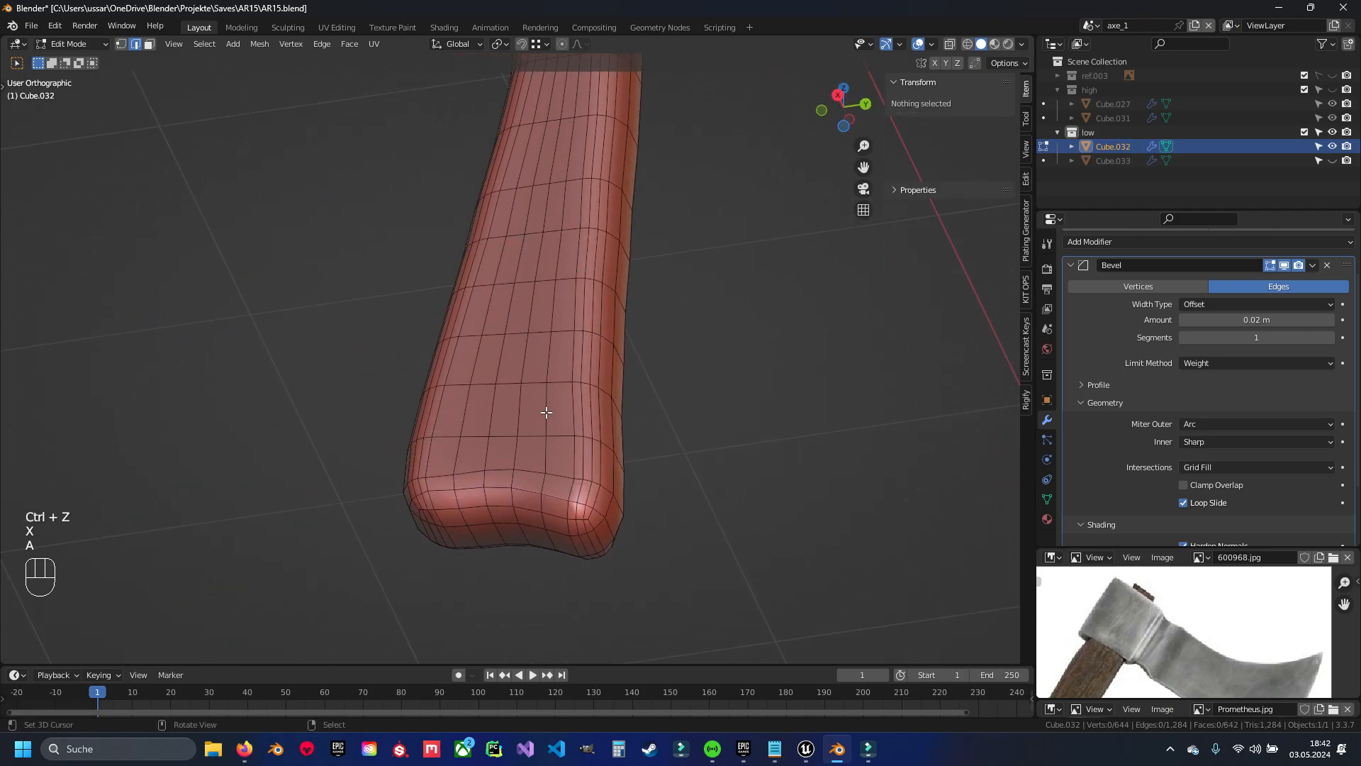
Select the vertex in the dip of the handle's lower end edge in vertex mode and save the file
middle_click_drag(564, 311, 516, 381, "shift")
scroll(540, 360, "up", 2)
key("Tab")
scroll(583, 367, "down", 3)
key("Tab")
scroll(586, 510, "up", 4)
key("1")
left_click(516, 381)
key("ctrl+s")
key("KP_Decimal")
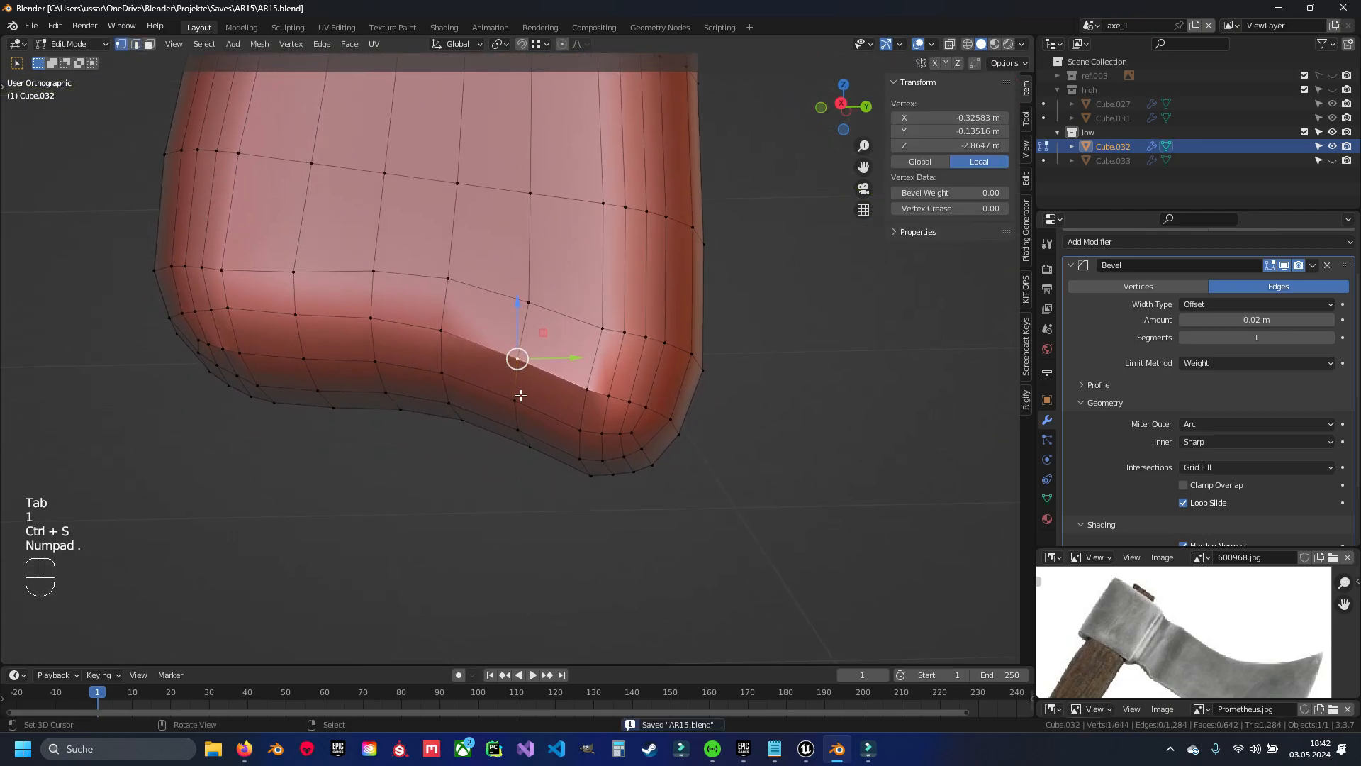
Try sliding the selected vertex along its edge with a factor of about 0.079
key("g")
key("g")
left_click(605, 412)
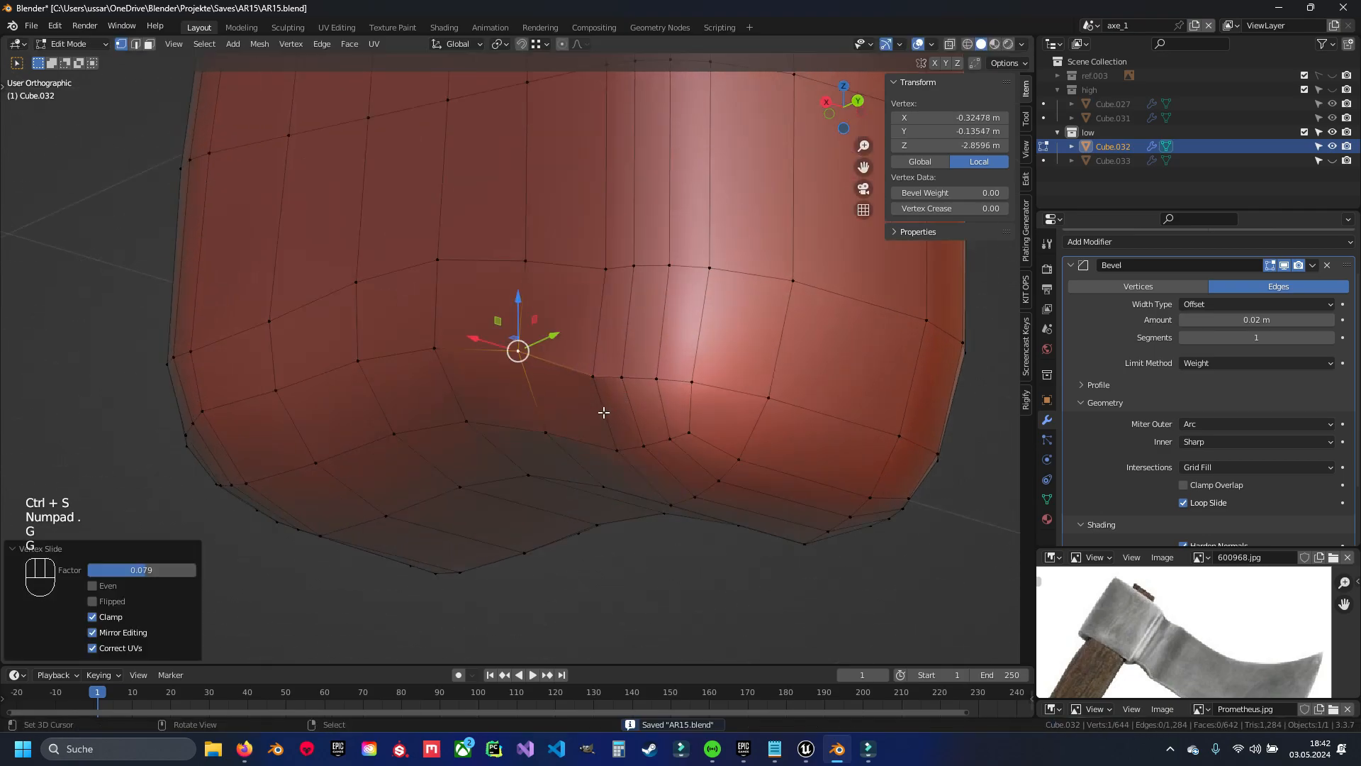
key("ctrl+z")
Slide the selected vertex along its edge by a factor of about 0.007 and check the shading in Object Mode
key("g")
key("g")
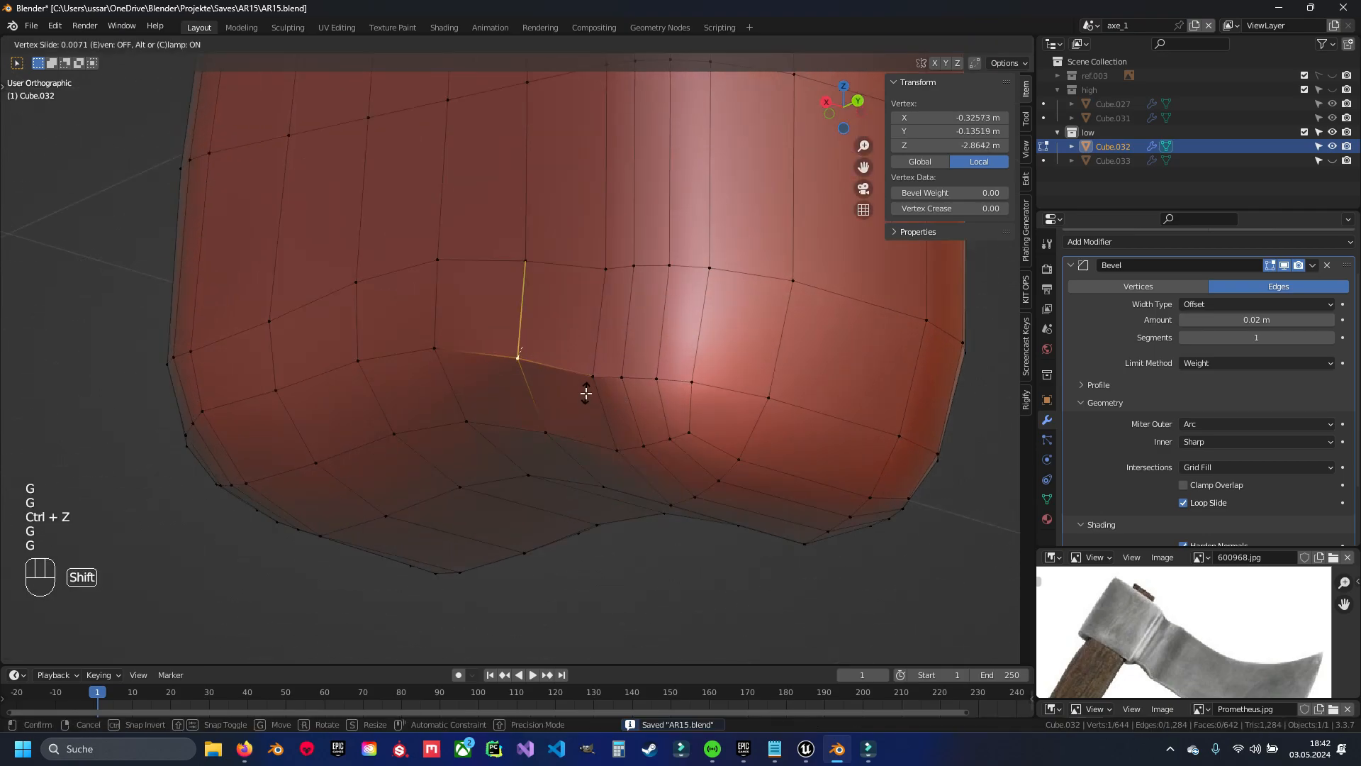
key("g")
key("g")
key("Escape")
left_click_drag(546, 380, 547, 379)
key("Tab")
scroll(581, 416, "down", 5)
scroll(550, 386, "up", 6)
key("Tab")
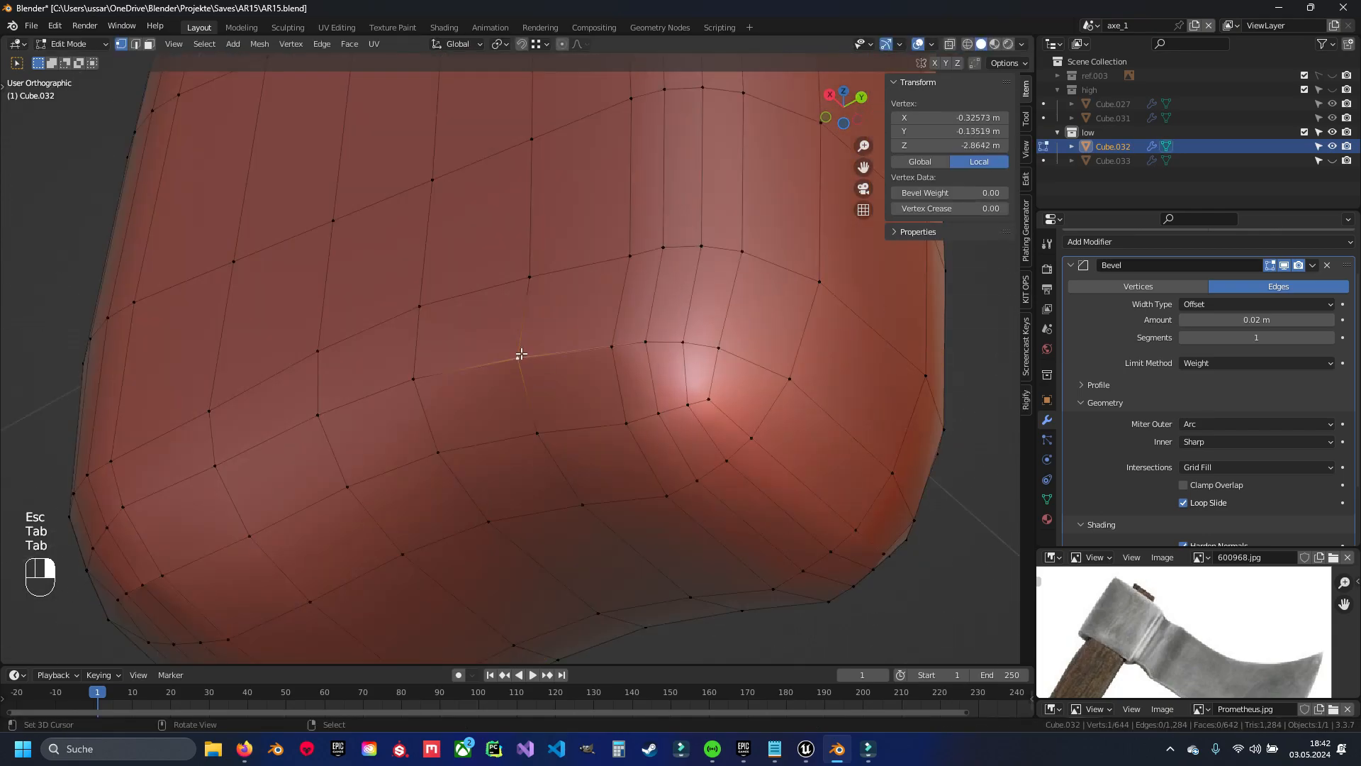
Nudge the selected vertex and two nearby vertices at the handle's lower end to even out the shading
left_click_drag(486, 340, 490, 341, "shift")
key("Tab")
middle_click_drag(549, 452, 571, 471)
scroll(577, 474, "down", 5)
scroll(575, 425, "up", 6)
key("Tab")
right_click(560, 336)
left_click_drag(534, 312, 540, 318, "shift")
right_click(464, 425)
left_click_drag(438, 402, 443, 405, "shift")
key("Tab")
Make another fine vertex adjustment at the handle's lower end and check the shading in Object Mode
middle_click_drag(425, 447, 507, 428)
scroll(490, 368, "up", 6)
key("Tab")
left_click_drag(498, 310, 494, 319, "shift")
key("Tab")
scroll(772, 404, "down", 5)
Fine-adjust the vertices on another side of the handle's lower end, return to Object Mode and save the file
middle_click_drag(771, 404, 644, 394)
scroll(644, 395, "up", 6)
key("Tab")
scroll(729, 389, "up", 2)
right_click(620, 263)
left_click_drag(560, 282, 543, 282, "shift")
right_click(400, 263)
right_click(457, 300, "ctrl")
left_click_drag(383, 300, 383, 302)
key("Tab")
key("Tab")
scroll(461, 294, "down", 6)
key("Tab")
key("ctrl+s")
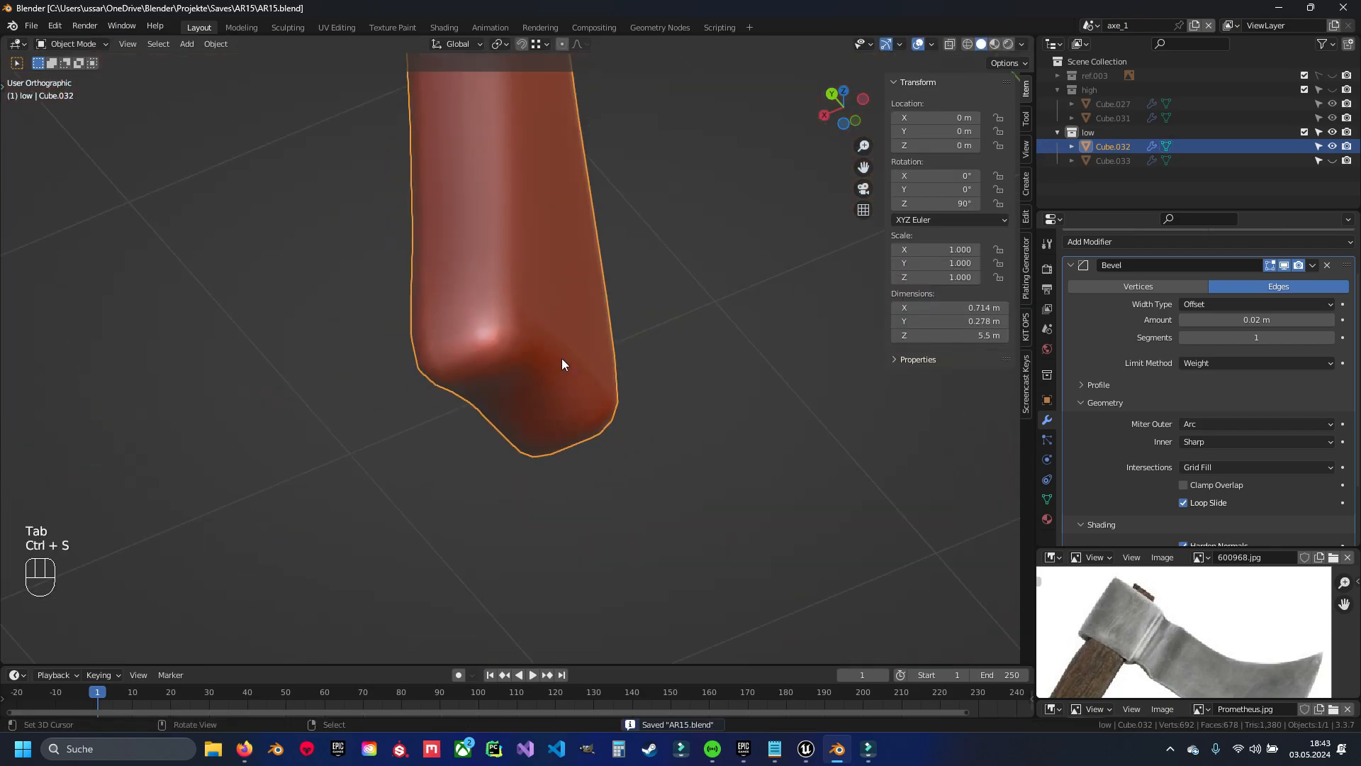
key("ctrl+s")
Inspect the handle in isolation, restore the full scene with the hidden axe head, clear the selection and save
middle_click_drag(509, 466, 602, 455)
key("KP_Divide")
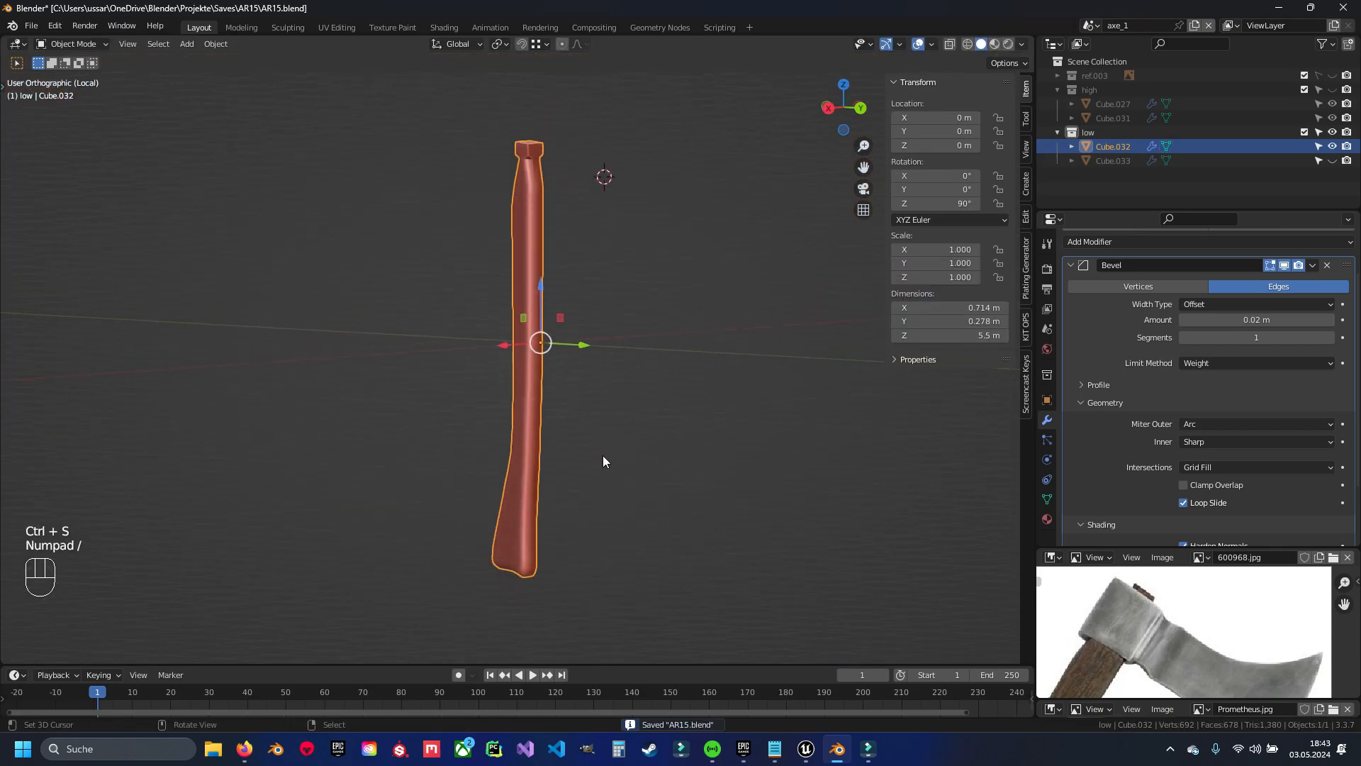
key("KP_Divide")
key("alt+h")
key("a")
key("ctrl+s")
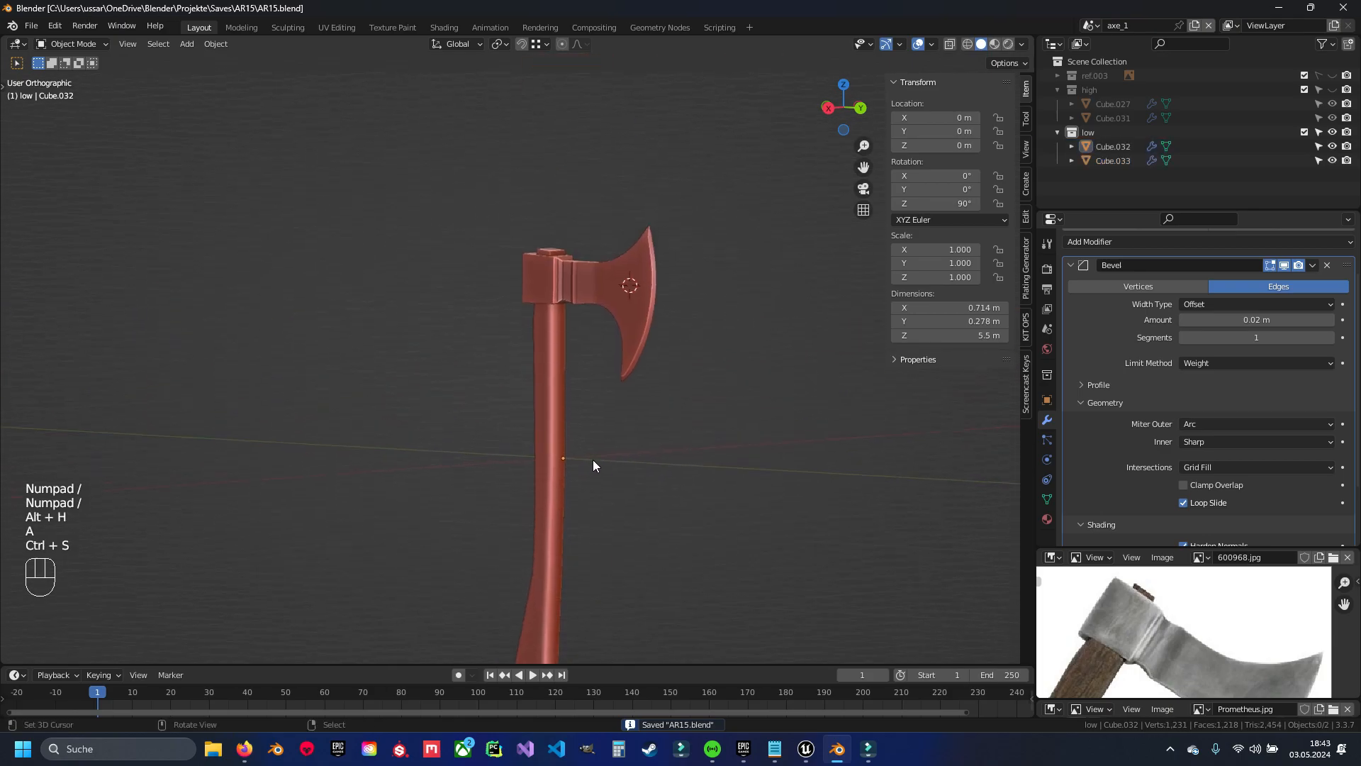
Hide the transform sidebar and rename the handle object as wood_handle
scroll(601, 406, "up", 5)
middle_click_drag(687, 357, 636, 390)
key("n")
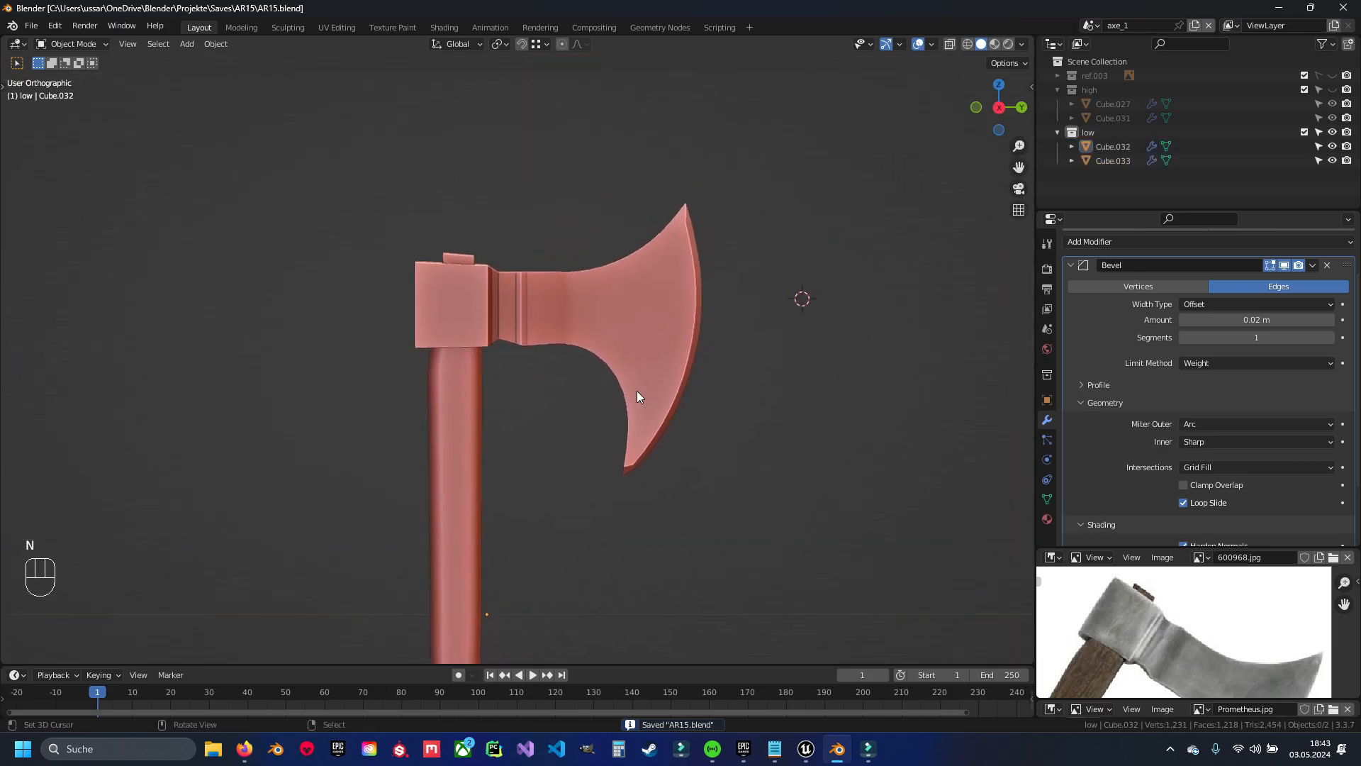
double_click(1108, 148)
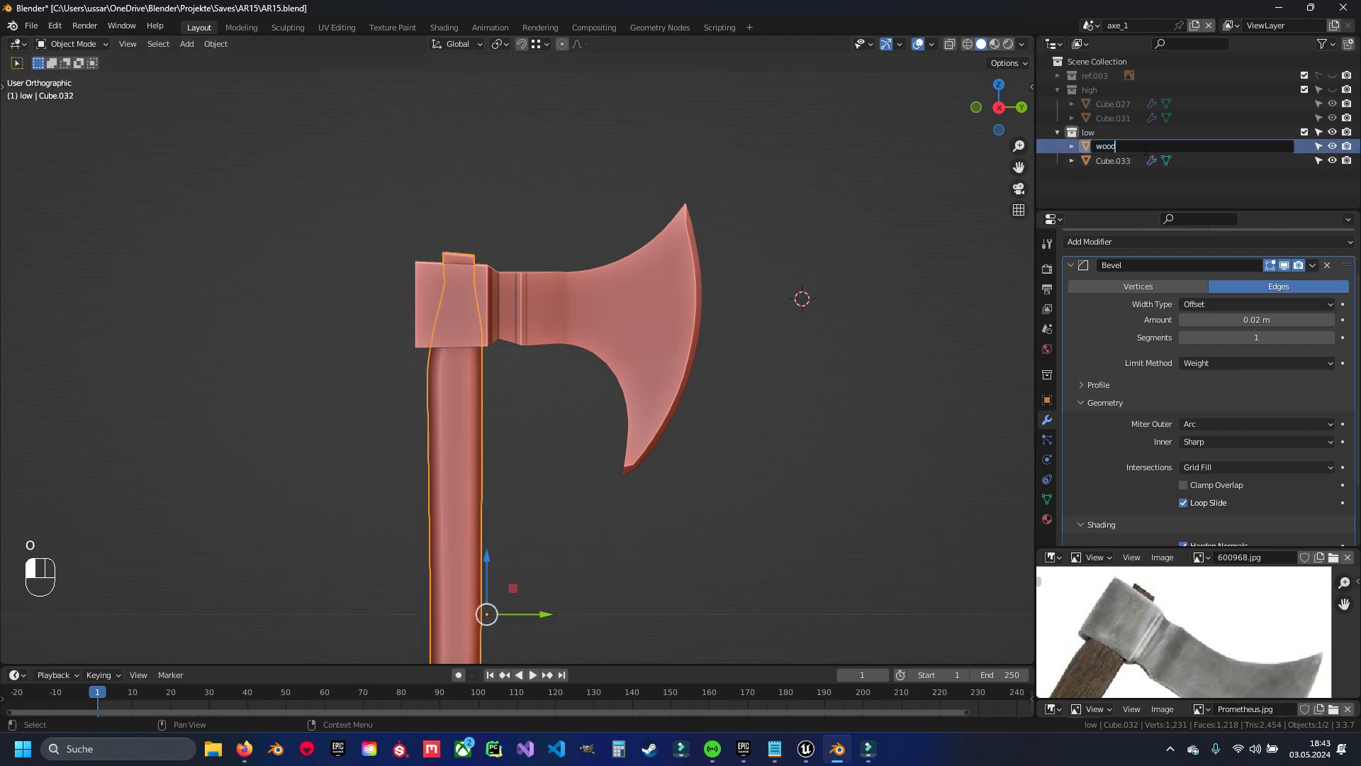
type("wood_handle")
key("Return")
Rename the axe head object as steel_part and save the file
left_click(1113, 147)
double_click(1113, 146)
type("steel_part")
key("Return")
middle_click_drag(738, 284, 747, 329, "shift")
key("ctrl+s")
Create a new material named steel_part on the axe head
right_click(653, 270)
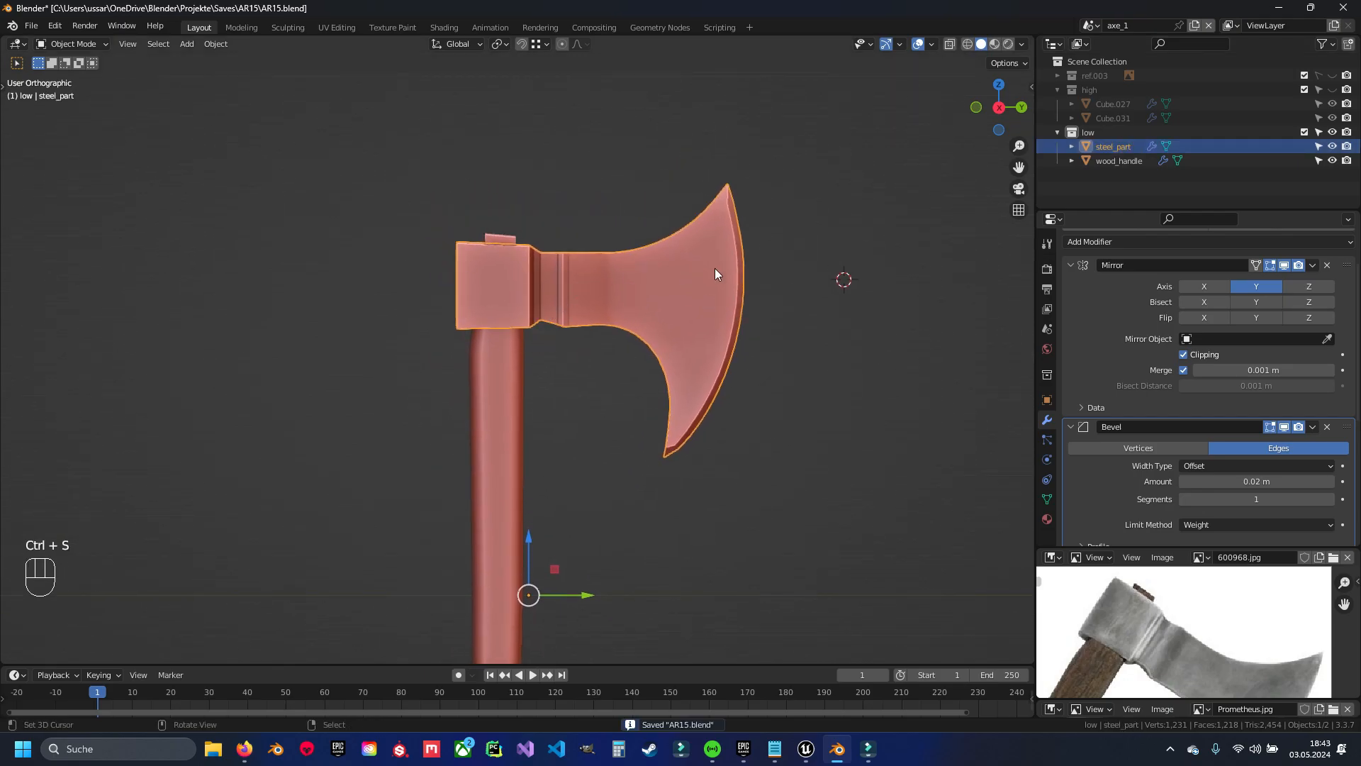
middle_click_drag(621, 284, 611, 238, "shift")
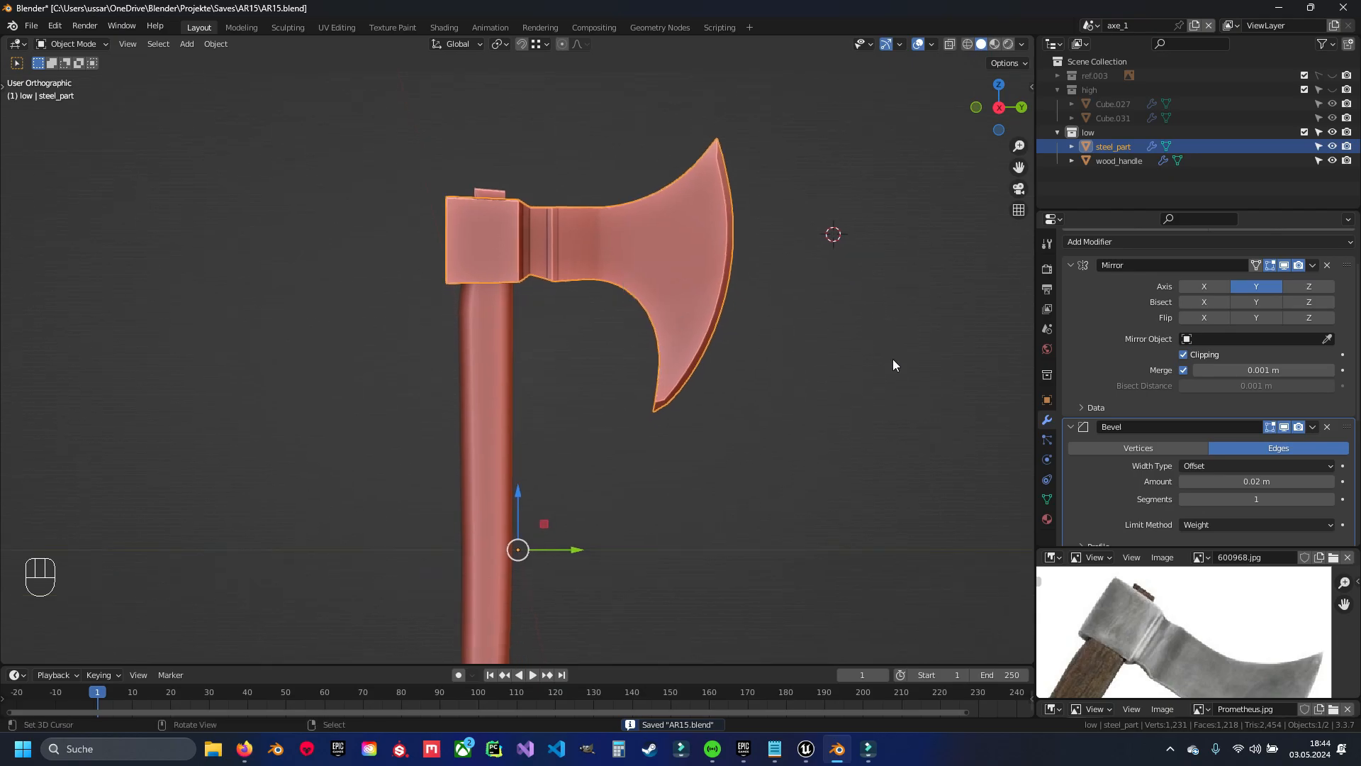
left_click(1048, 522)
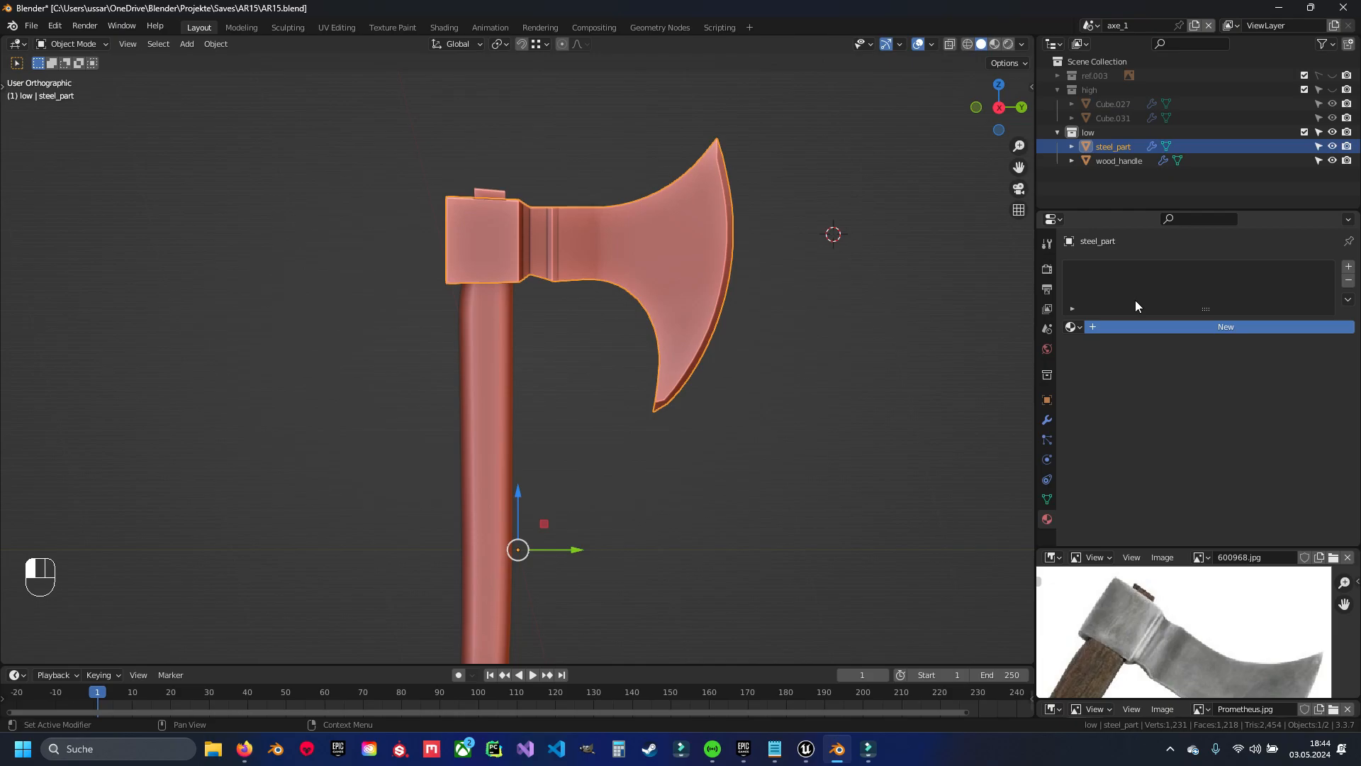
left_click(1299, 331)
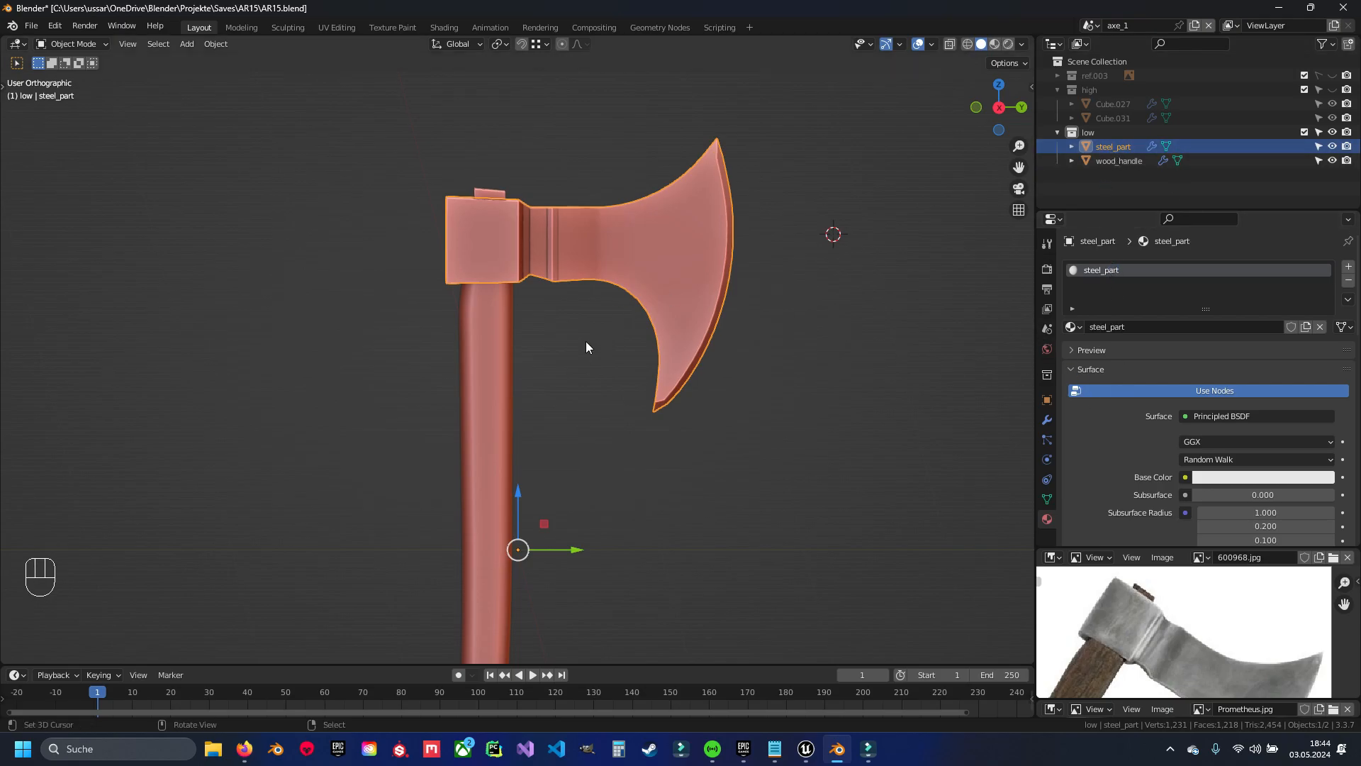
Create a new material named wood_handle on the handle and save the file
middle_click_drag(598, 346, 515, 327, "shift")
left_click(486, 355)
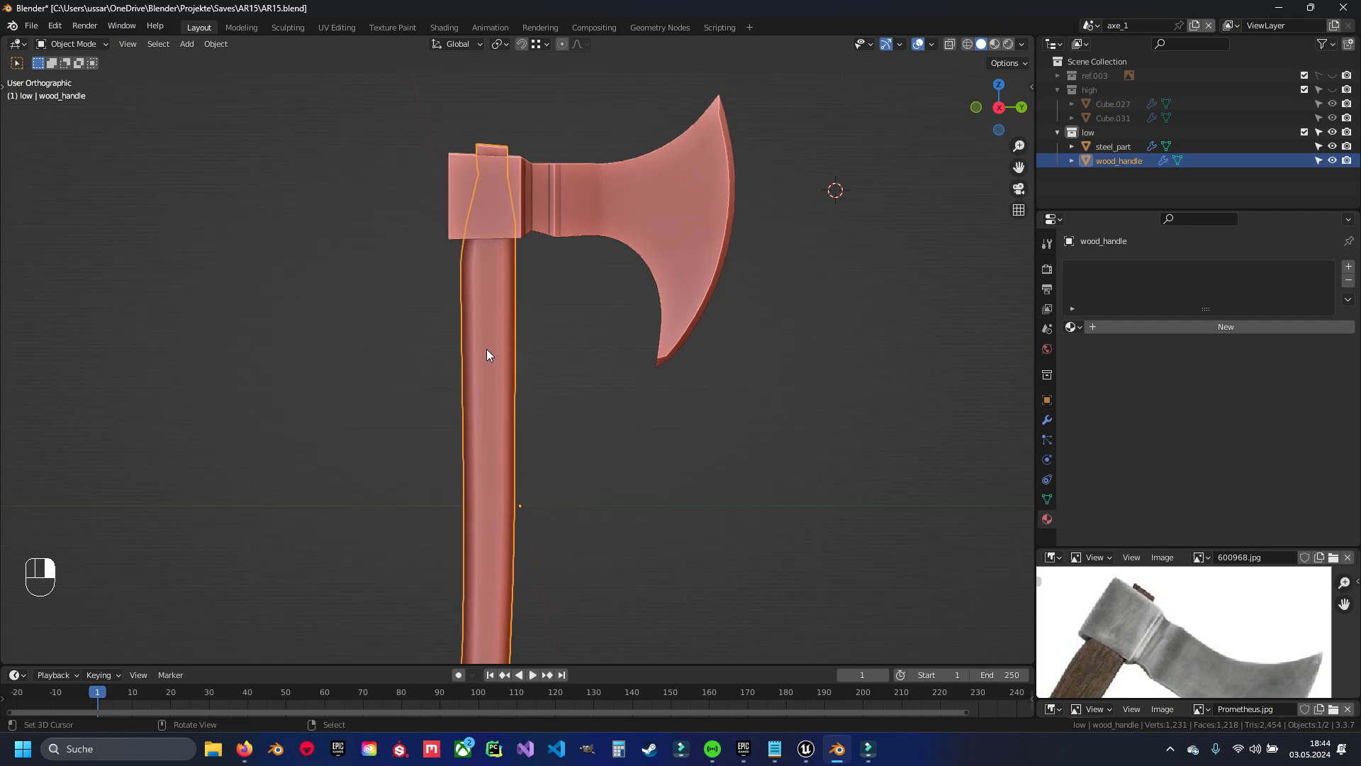
left_click(1136, 328)
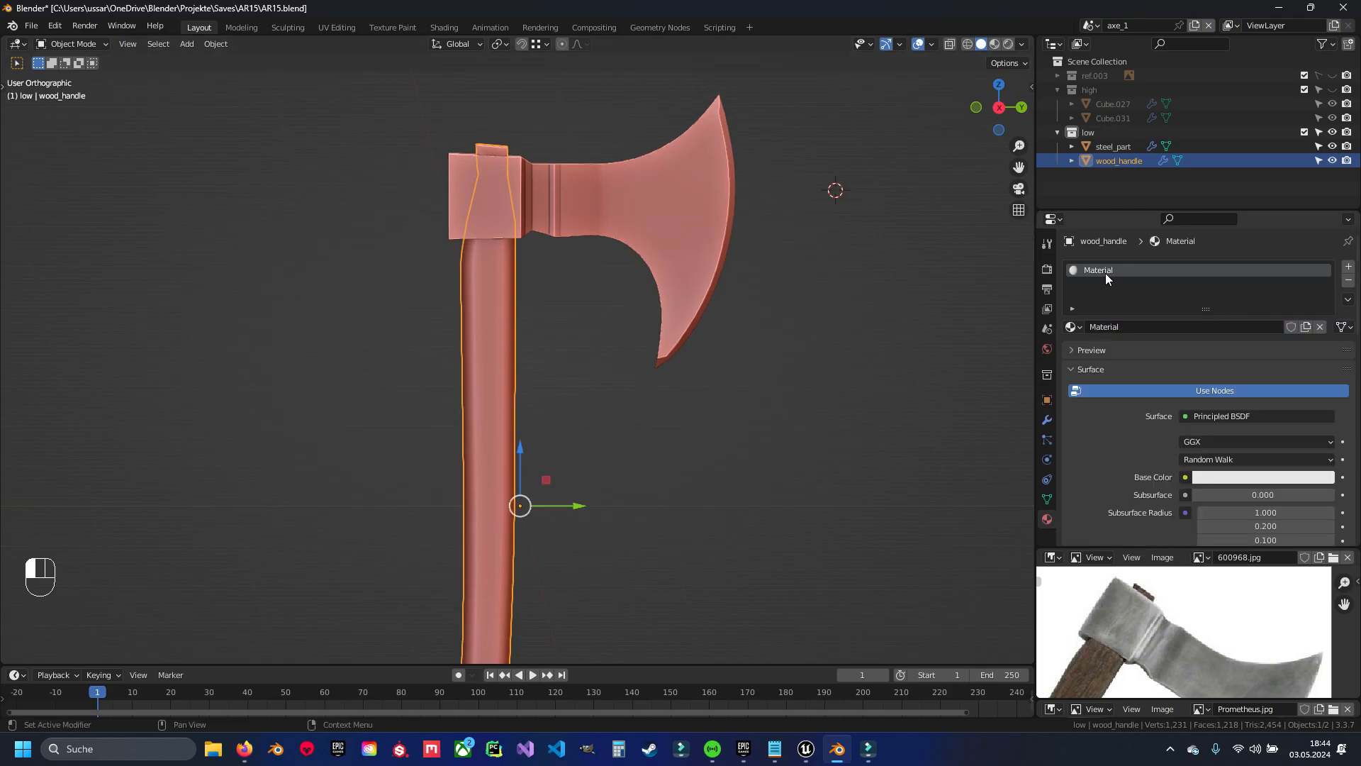
left_click(1106, 273)
type("wood_")
middle_click_drag(553, 397, 649, 219, "shift")
key("ctrl+s")
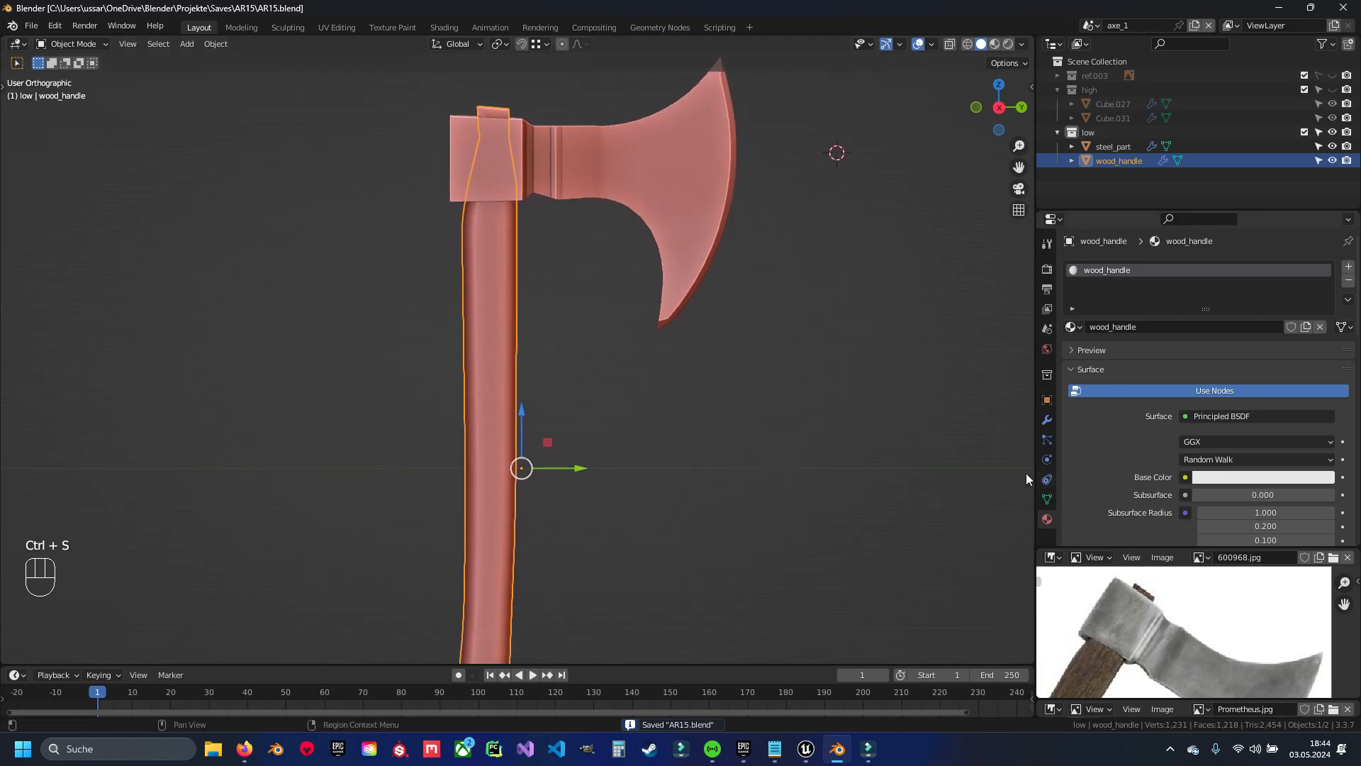
Show the handle's modifiers, split the 3D view into two side-by-side areas and turn one into a UV Editor
left_click(1047, 420)
left_click_drag(1031, 43, 493, 49)
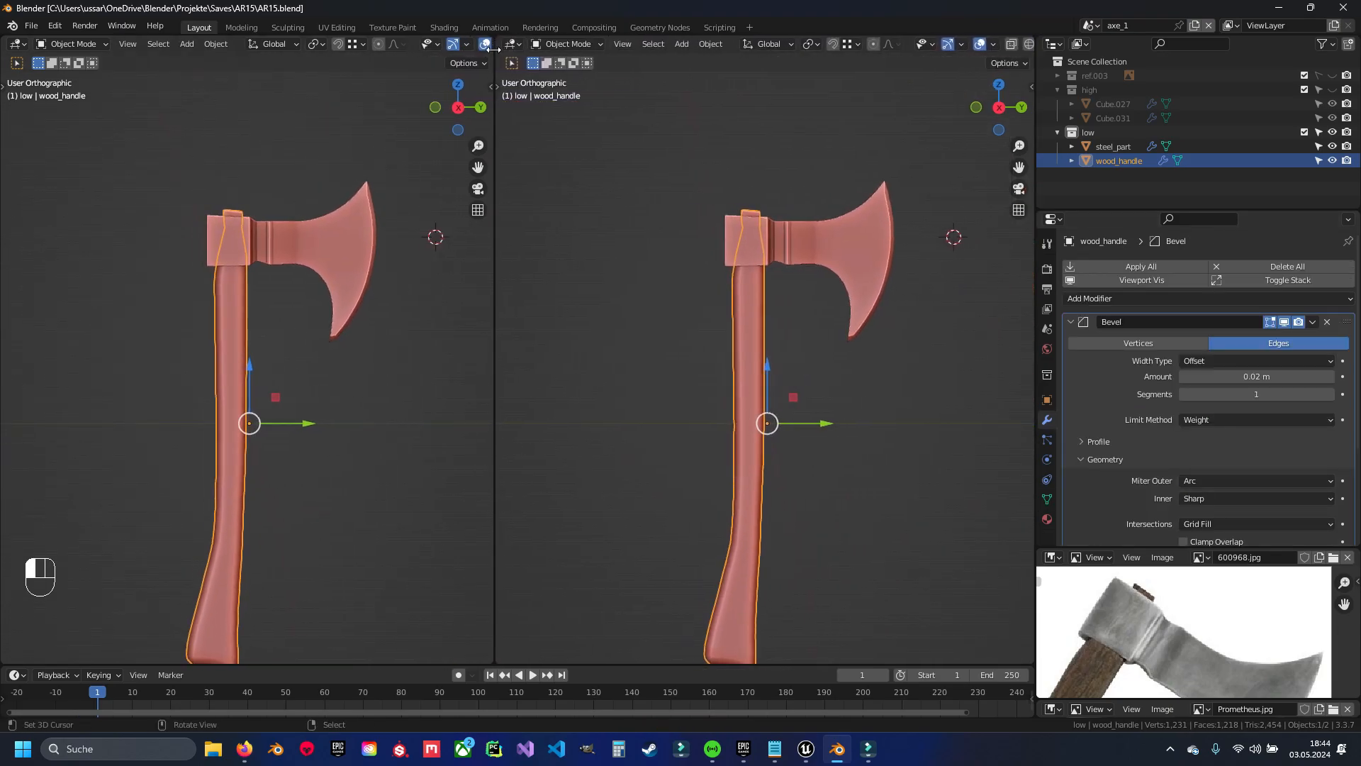
left_click(19, 45)
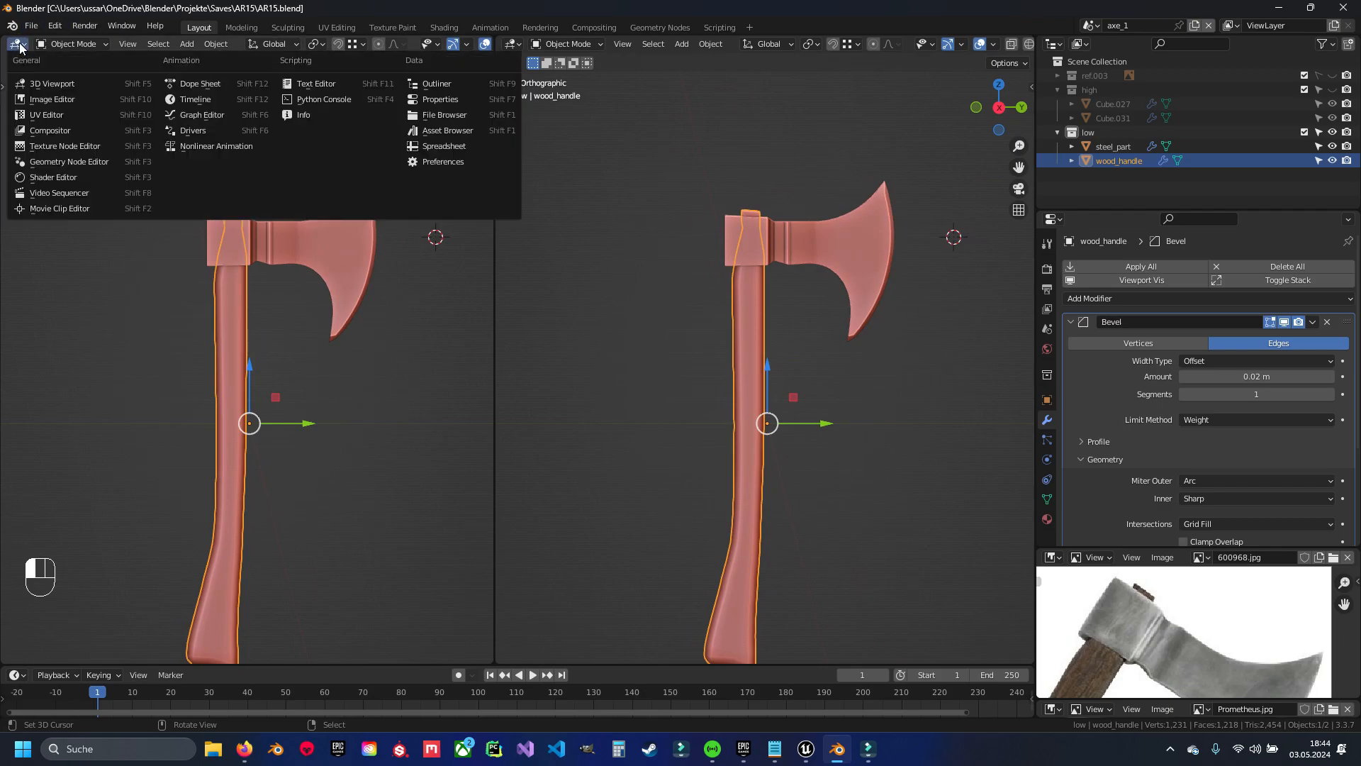
left_click(49, 114)
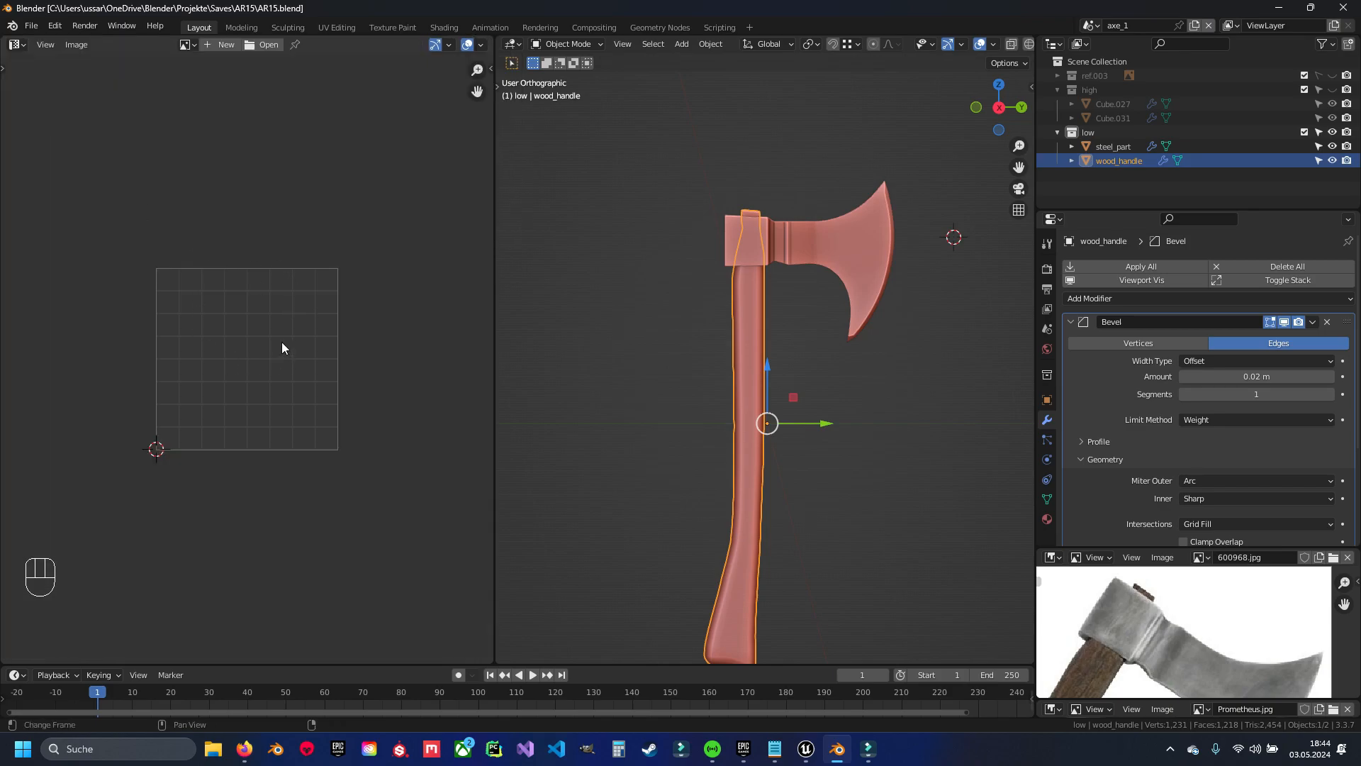
Create a new 4096 × 4096 px image with the UV Grid generated type in the UV Editor
left_click(219, 47)
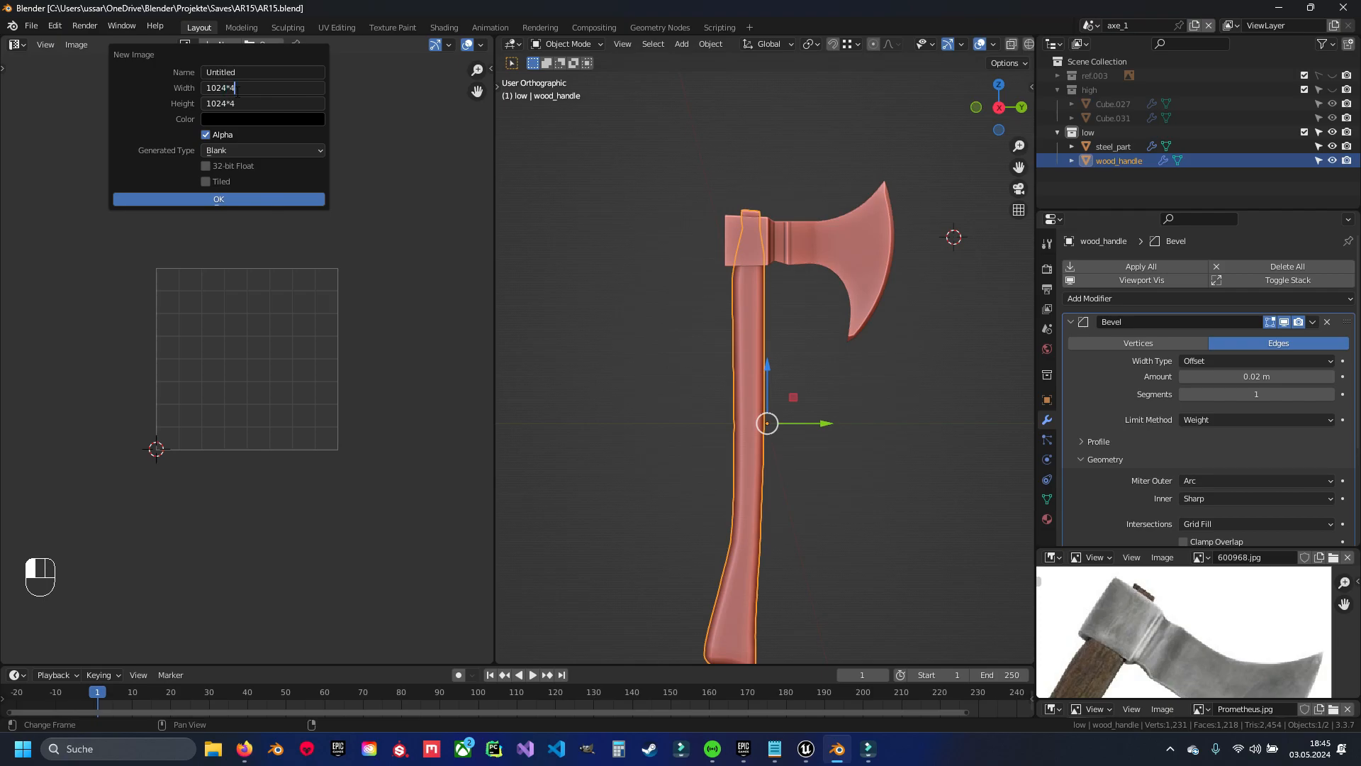
key("Return")
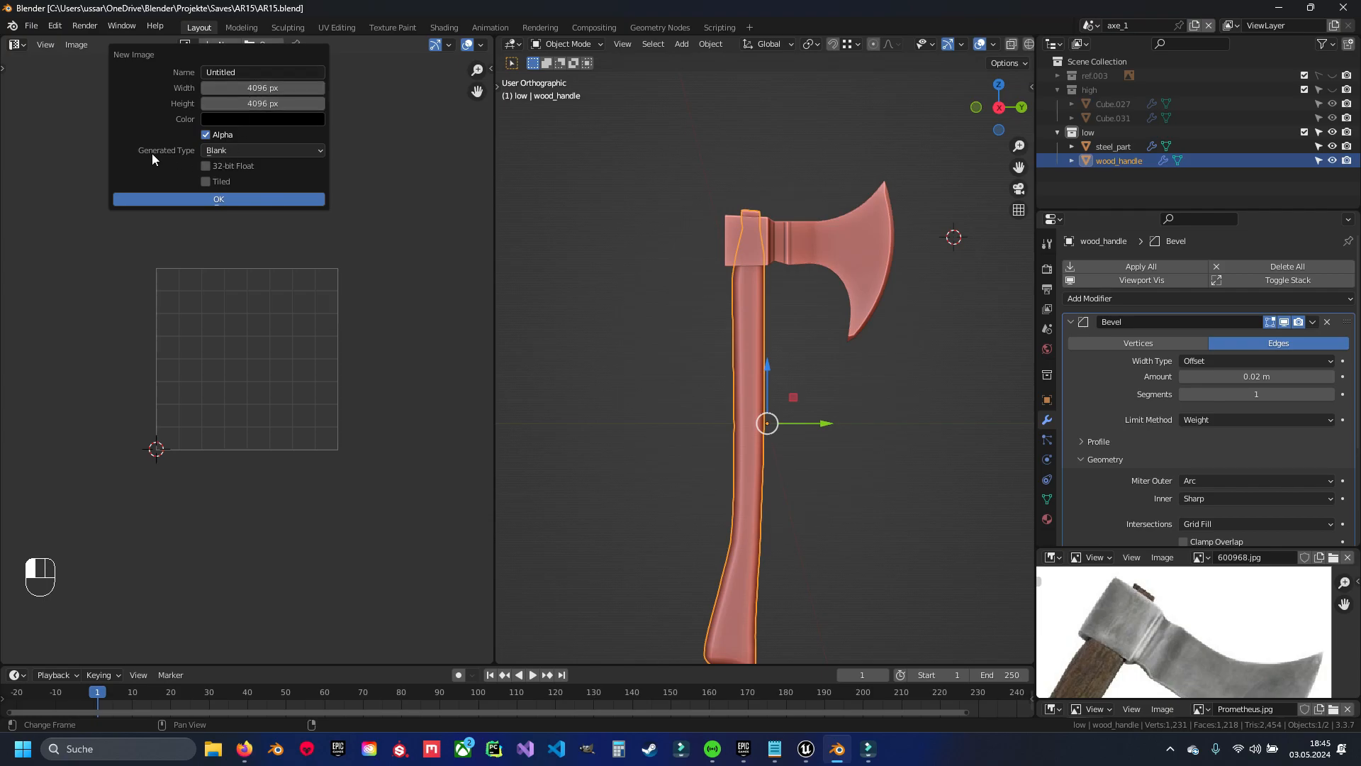
left_click(283, 152)
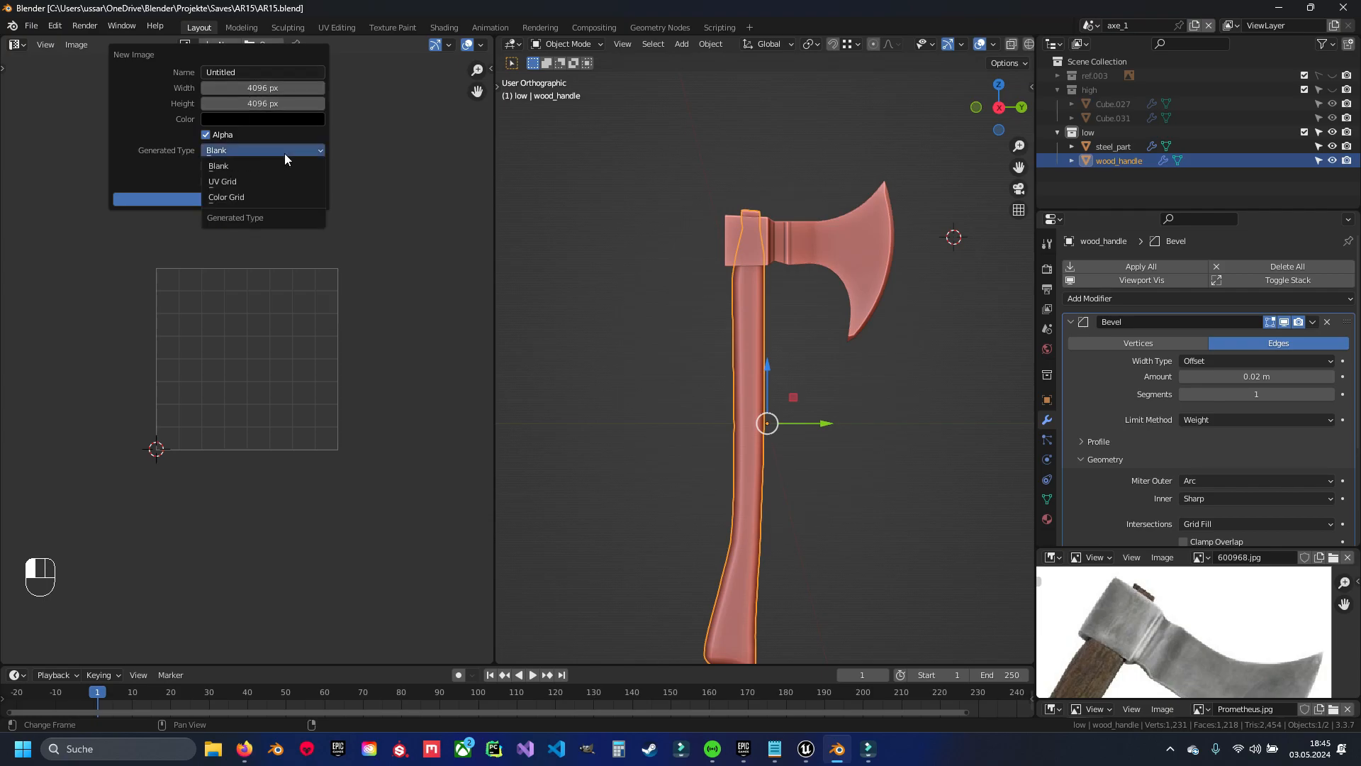
left_click(249, 181)
left_click(231, 200)
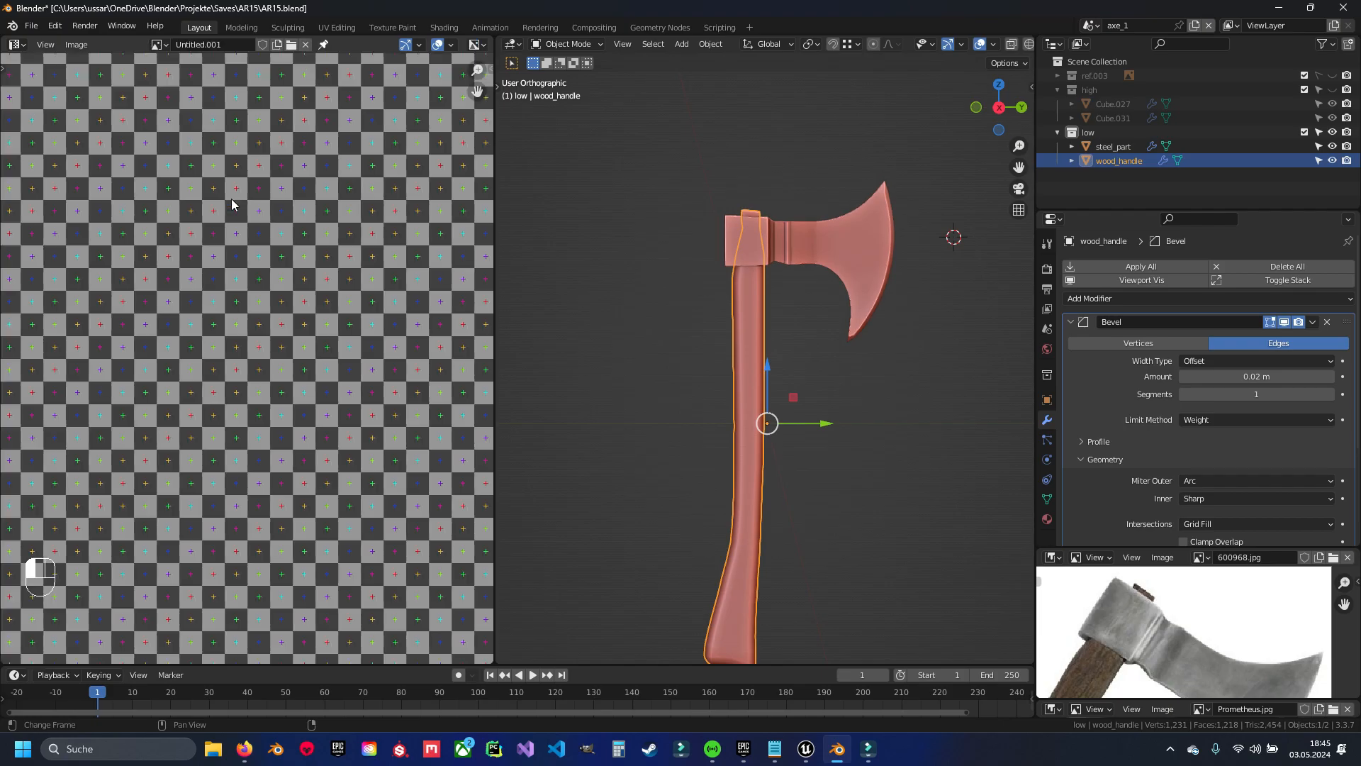
scroll(273, 331, "down", 6)
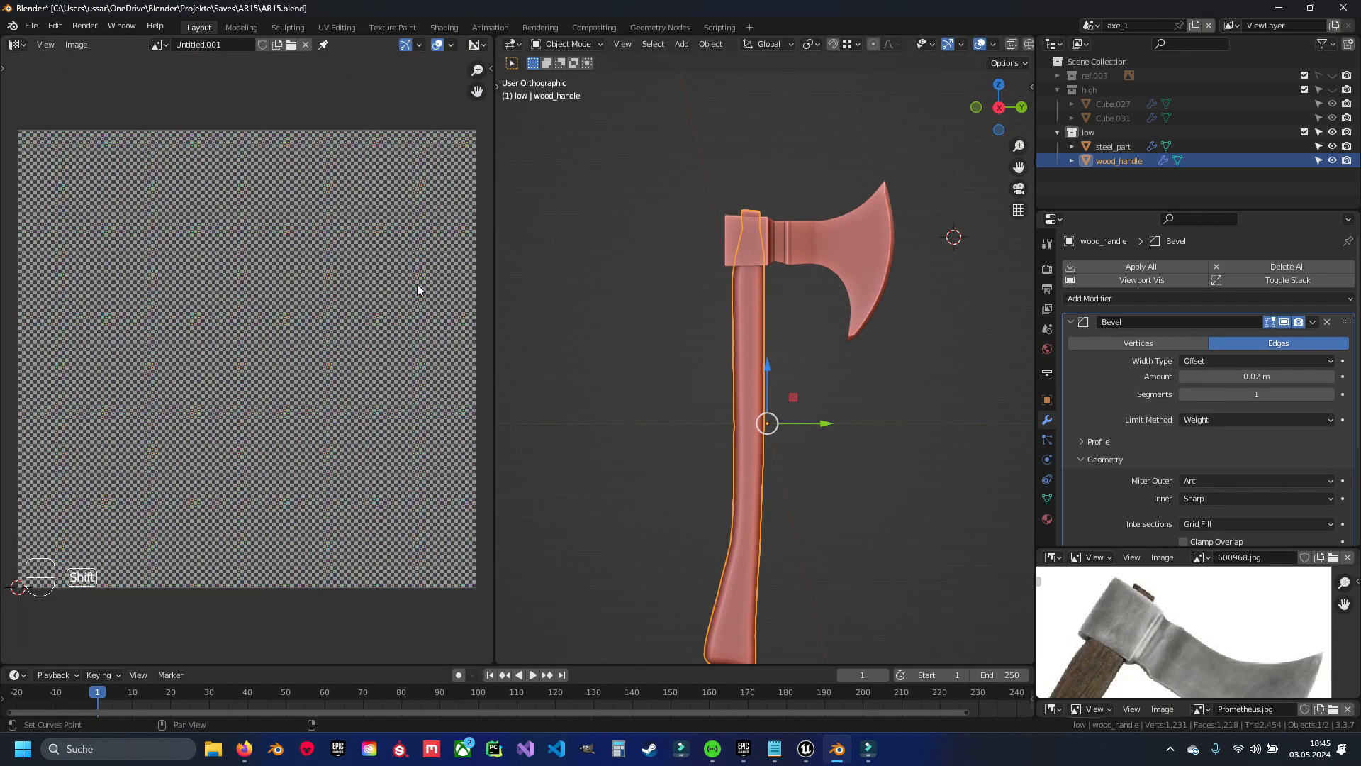
Select the steel_part axe head, save the file and switch the head to Edit Mode
left_click(823, 241)
key("ctrl+s")
middle_click_drag(774, 239, 830, 331)
scroll(763, 358, "up", 1)
scroll(764, 355, "up", 2)
key("Tab")
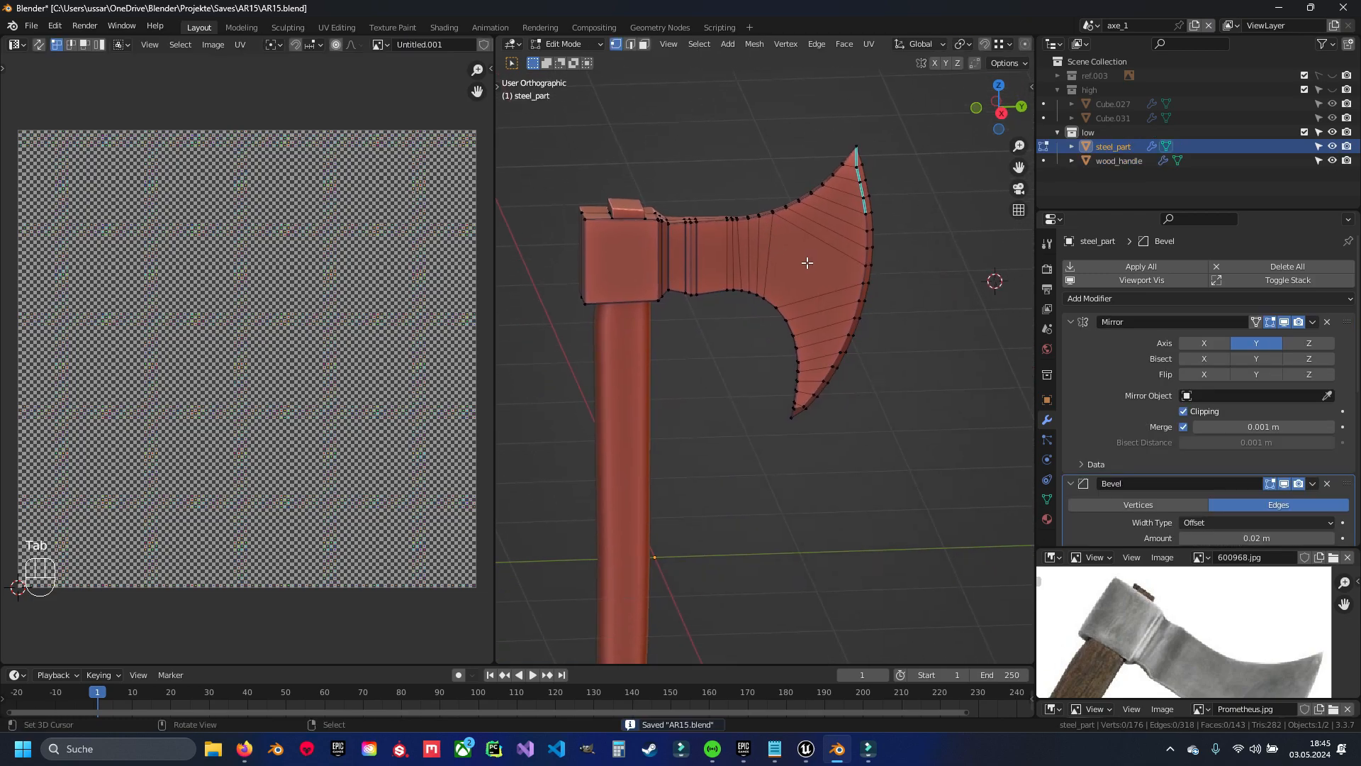
scroll(837, 327, "up", 3)
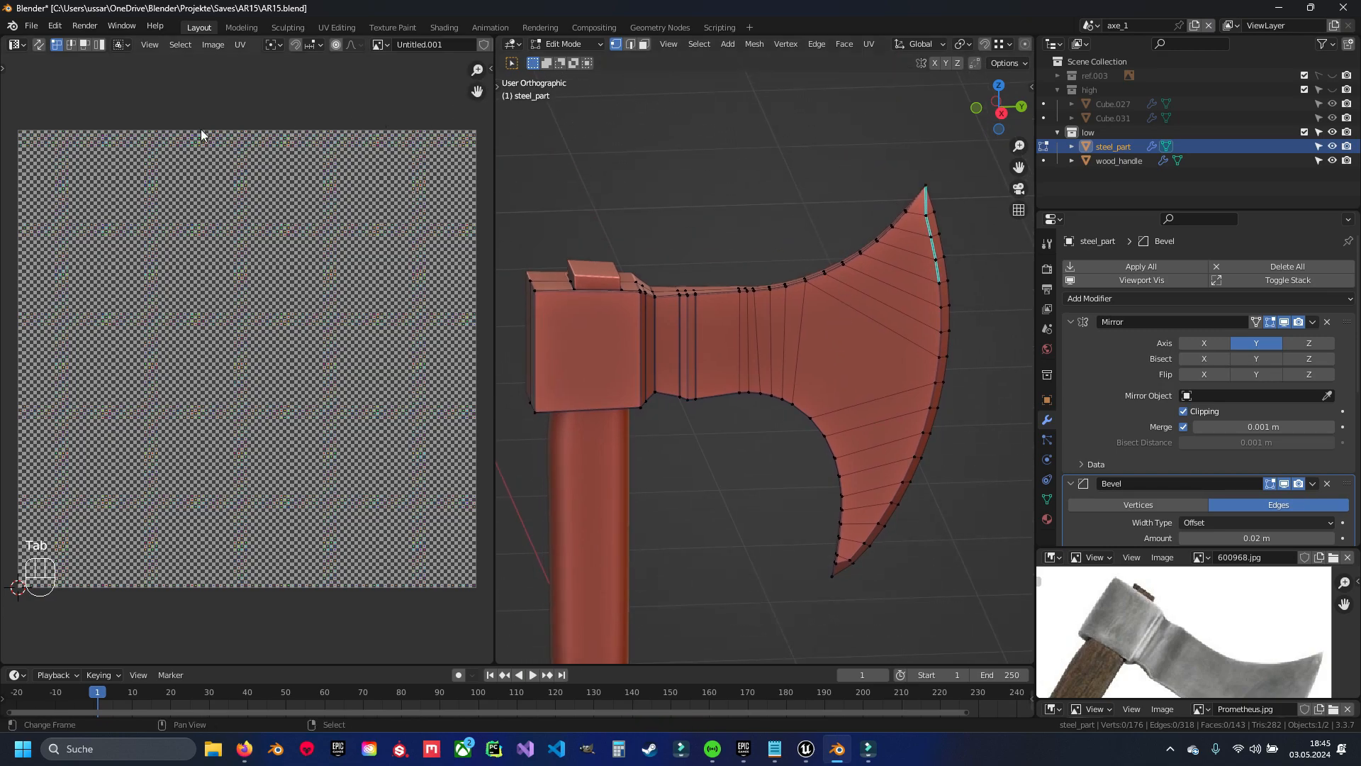
Turn on UV sync selection and the Display Stretch overlay in the UV Editor
left_click(39, 46)
scroll(223, 38, "down", 5)
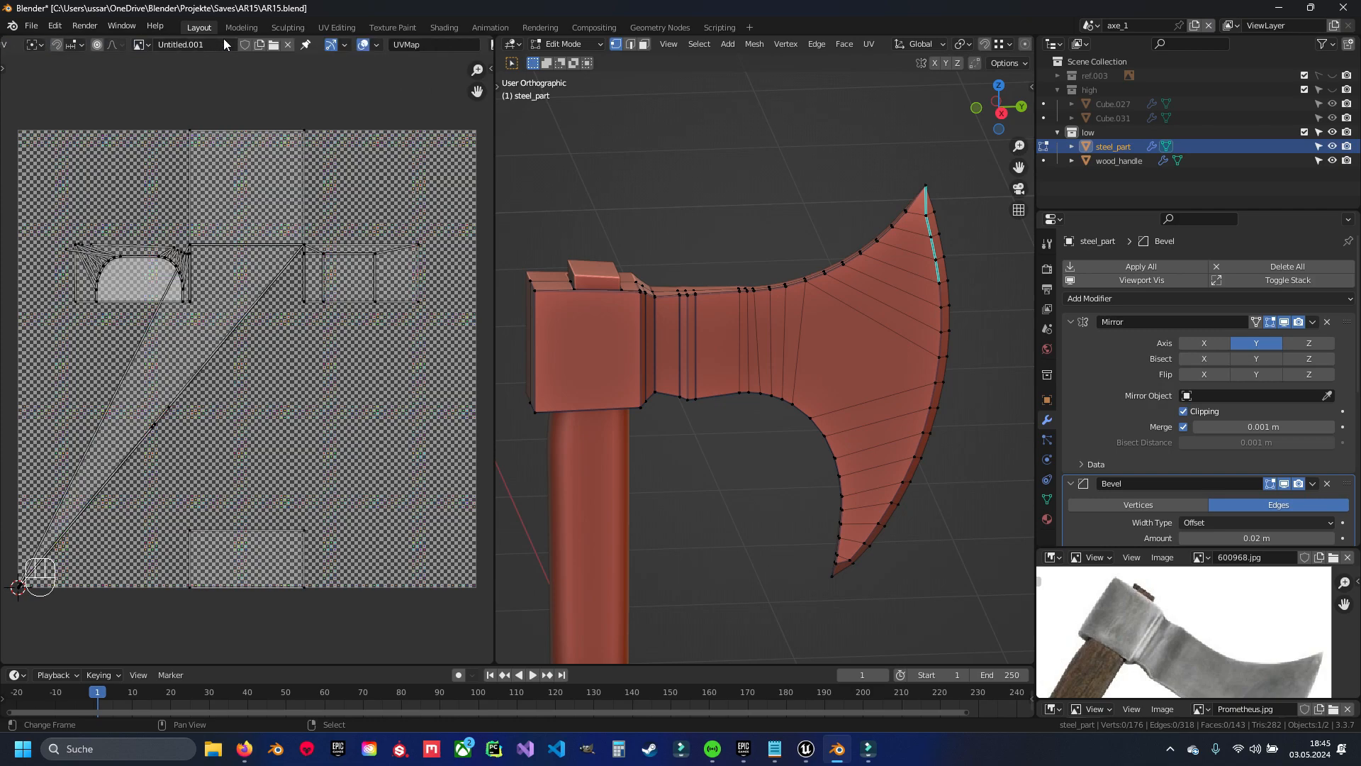
left_click(355, 44)
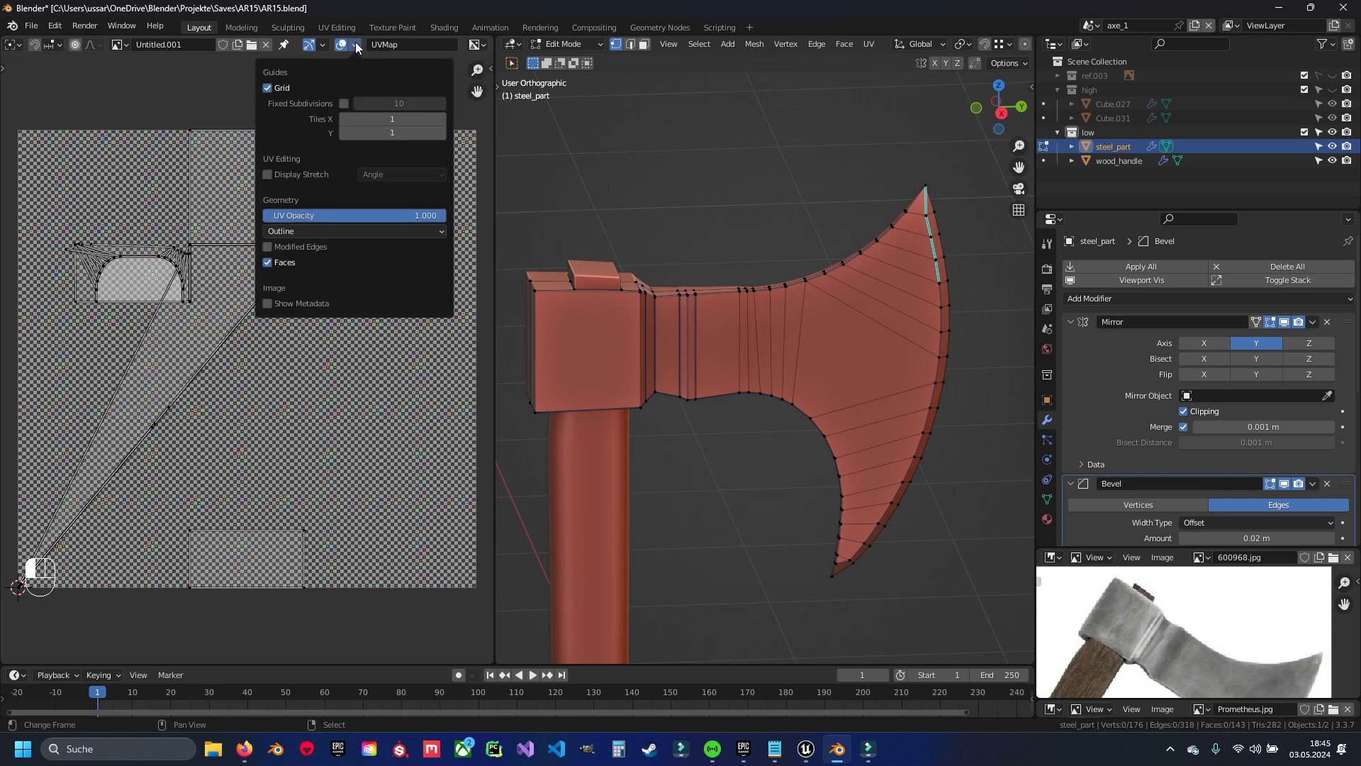
left_click(270, 173)
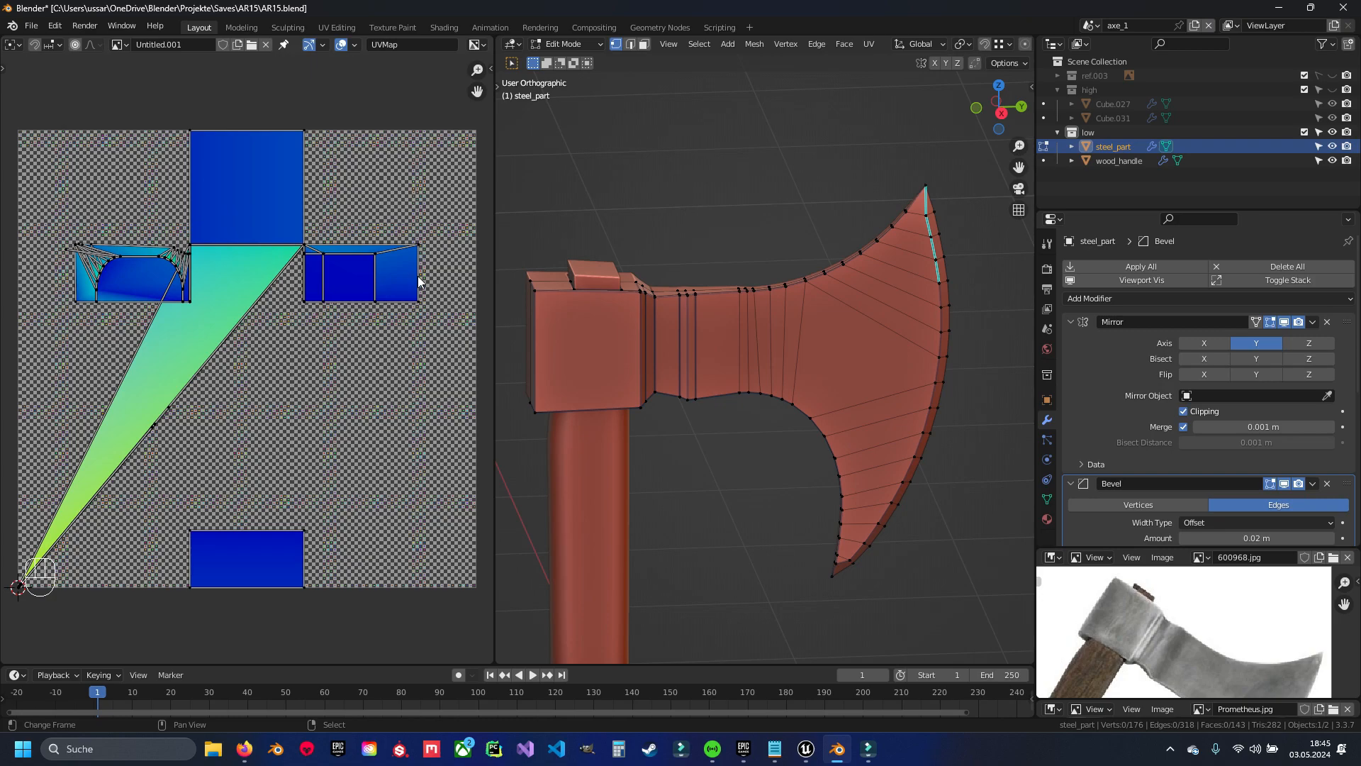
Isolate the axe head in Local View and clear the sharp marking from three rim edges of the top hole
key("KP_Divide")
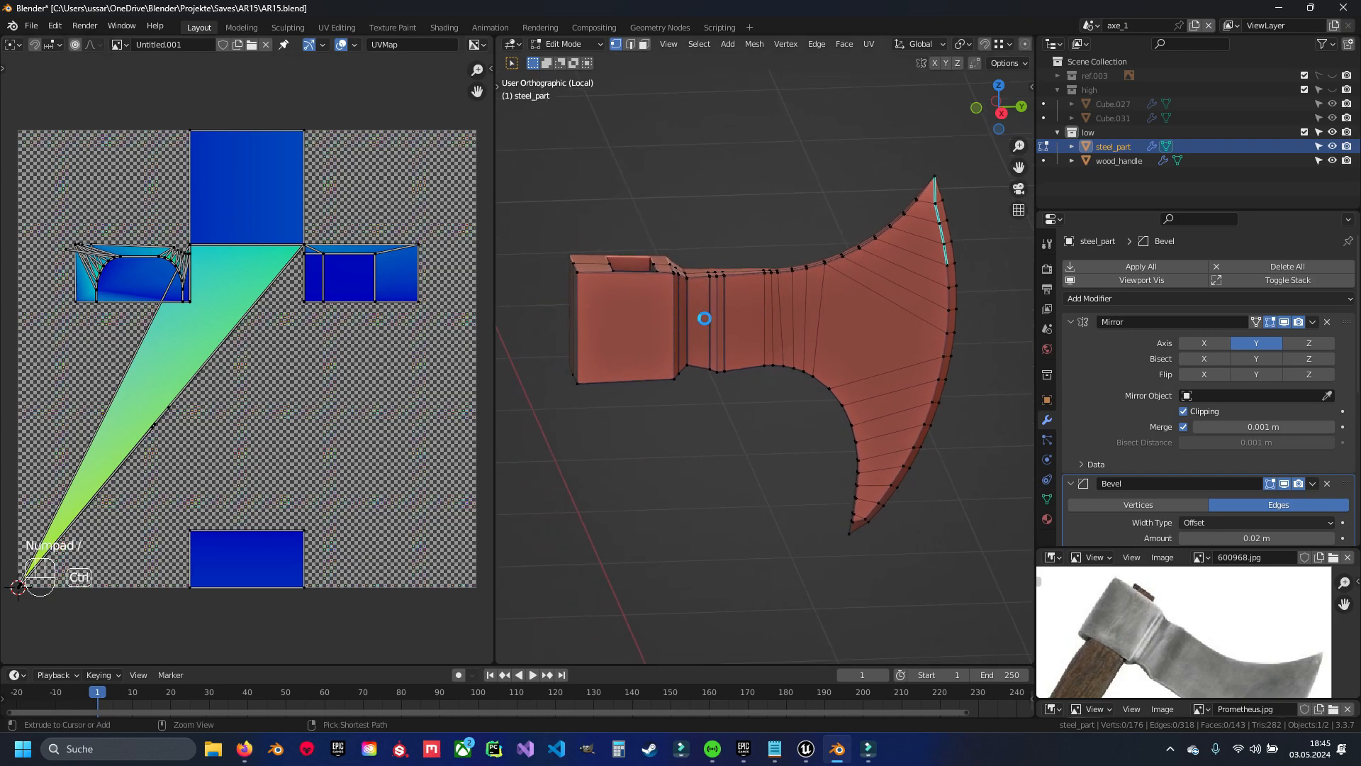
key("ctrl+s")
scroll(709, 312, "up", 6)
key("2")
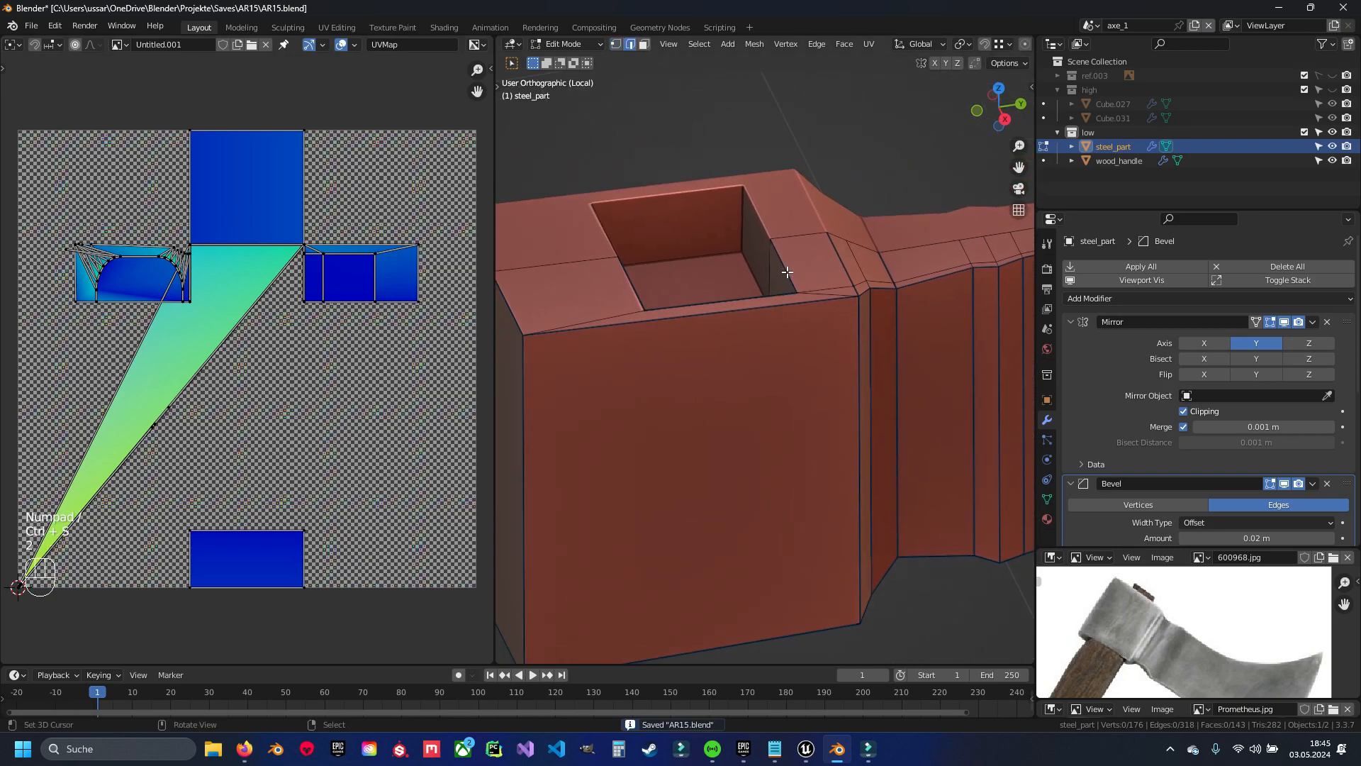
right_click(787, 274)
right_click(635, 282, "shift")
right_click(738, 285, "shift")
middle_click_drag(728, 267, 787, 311)
key("ctrl+e")
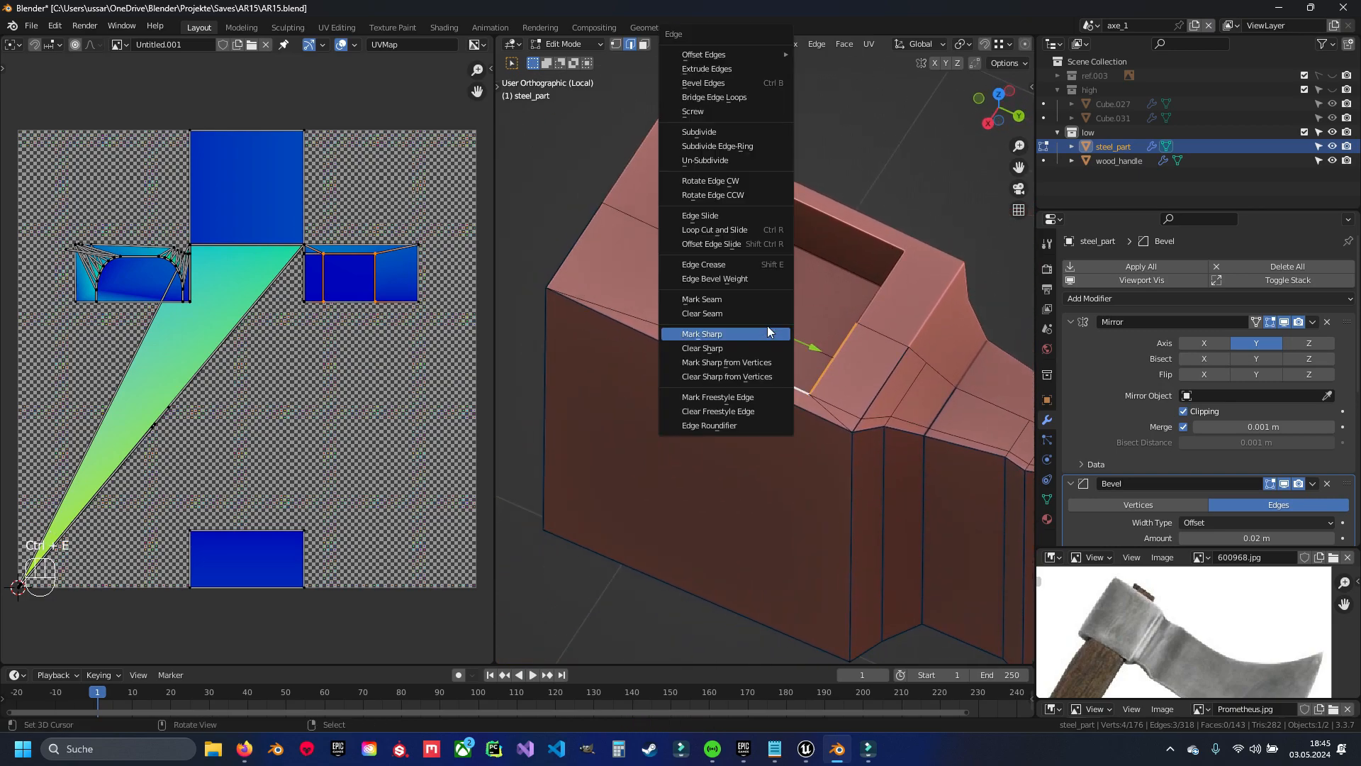
left_click(723, 347)
Inspect the corner vertex and inner walls of the top hole, and save the file
scroll(707, 349, "up", 4)
middle_click_drag(563, 326, 695, 334, "shift")
key("1")
scroll(695, 334, "up", 3)
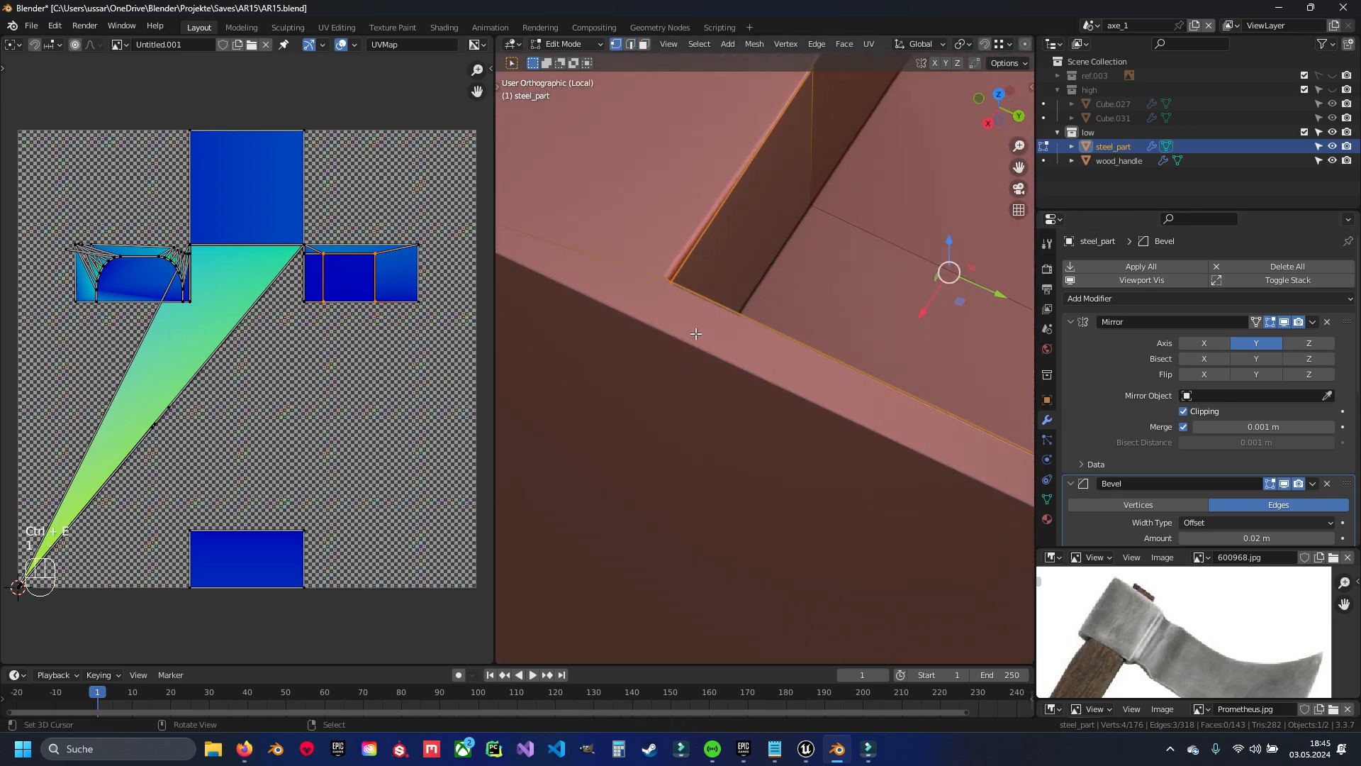
scroll(666, 289, "down", 2)
middle_click_drag(685, 283, 689, 304)
left_click(699, 370)
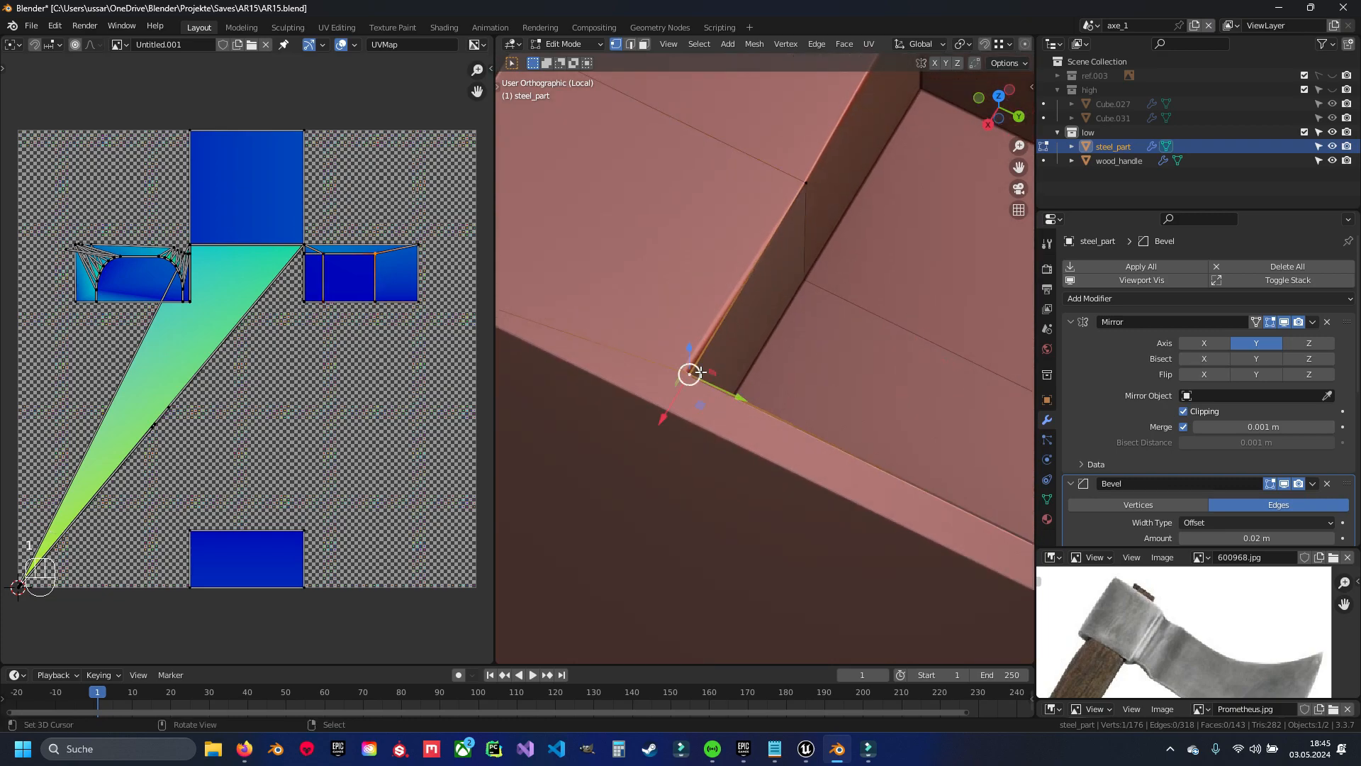
key("KP_Decimal")
middle_click_drag(736, 364, 750, 412)
key("a")
key("ctrl+s")
middle_click_drag(830, 416, 674, 395)
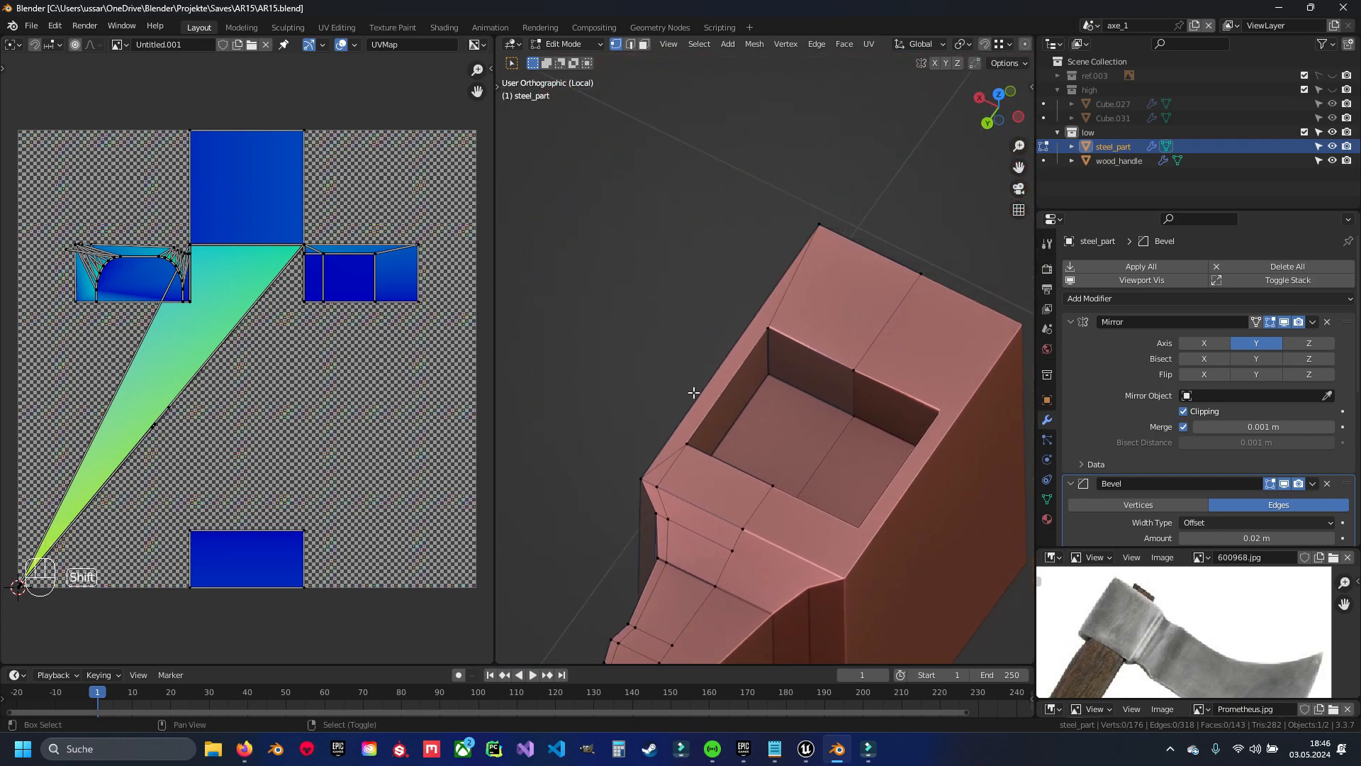
Try triangulating all faces of the axe head, then undo the triangulation
scroll(839, 366, "up", 3)
key("a")
key("ctrl+t")
key("Tab")
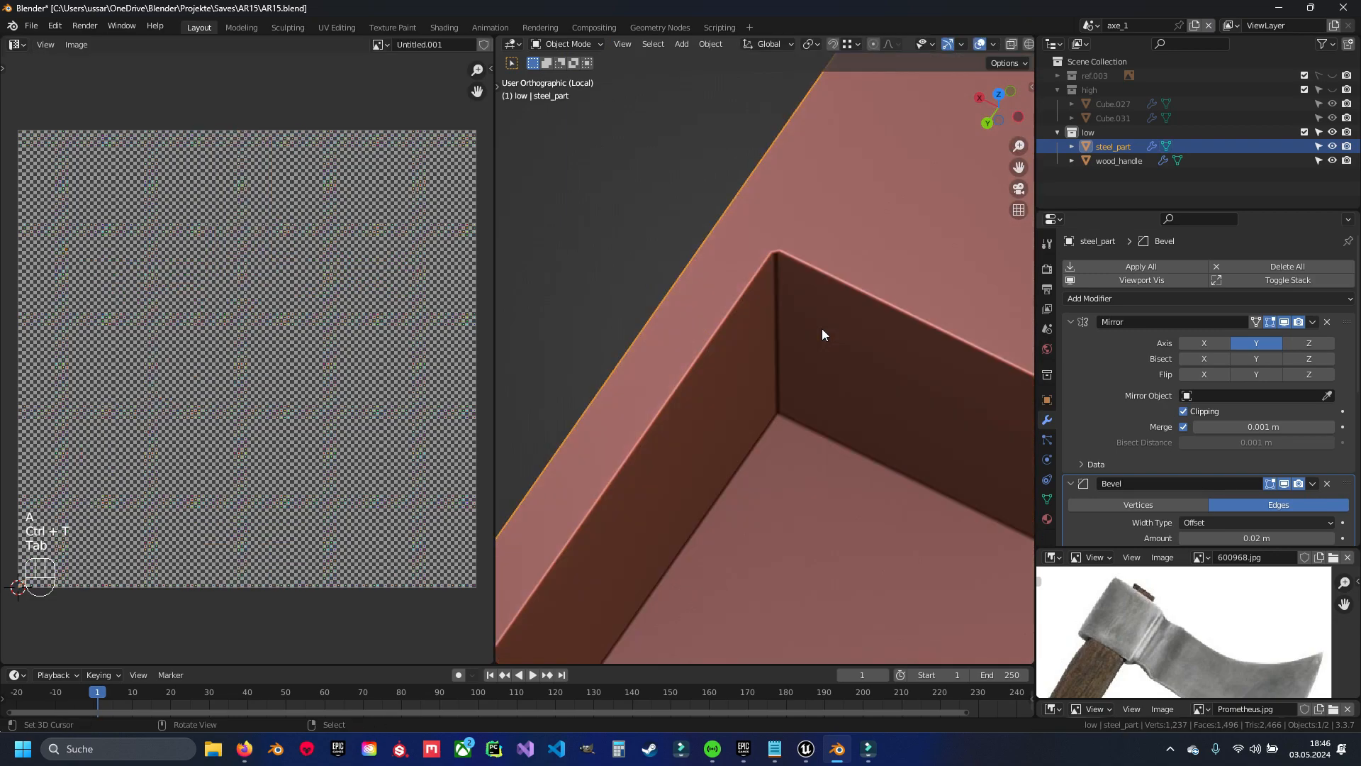
key("Tab")
key("ctrl+z")
key("ctrl+z")
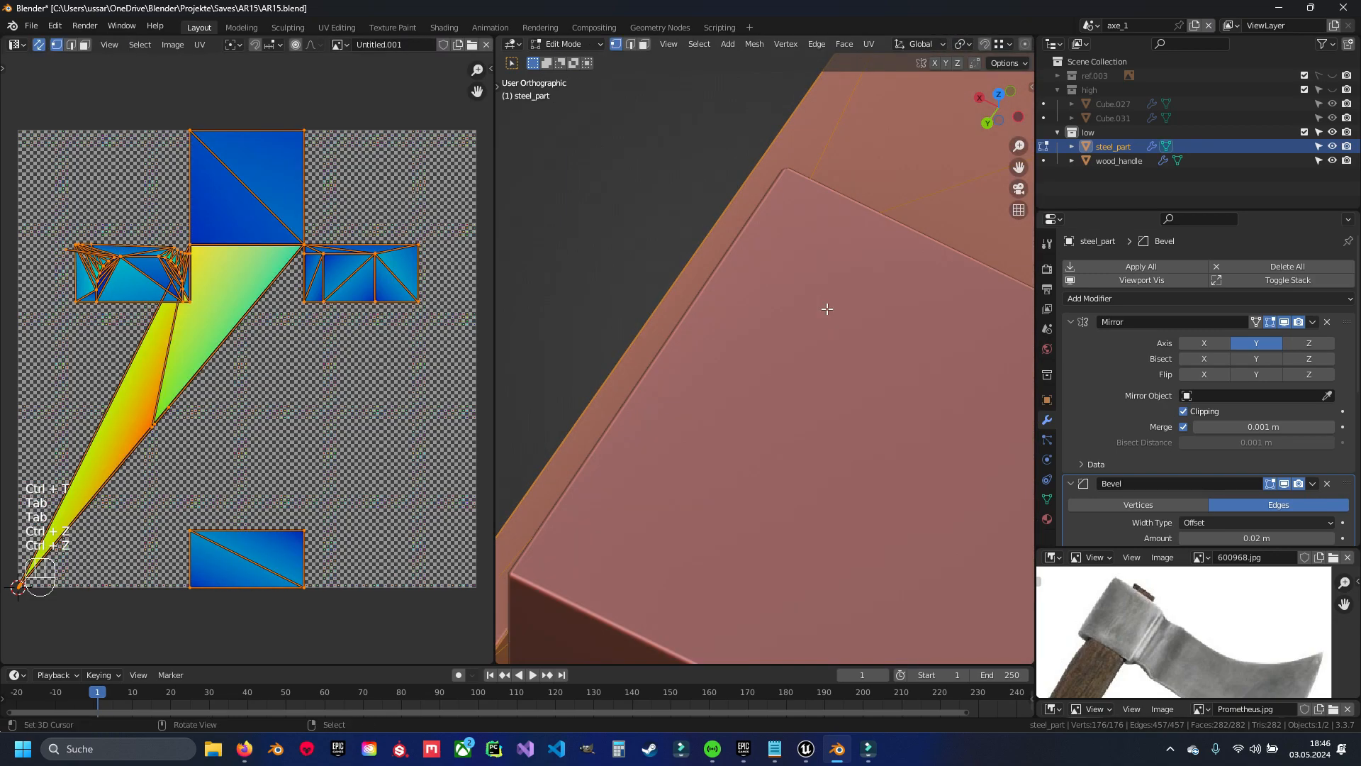
scroll(826, 308, "down", 5)
middle_click_drag(751, 334, 921, 334)
key("a")
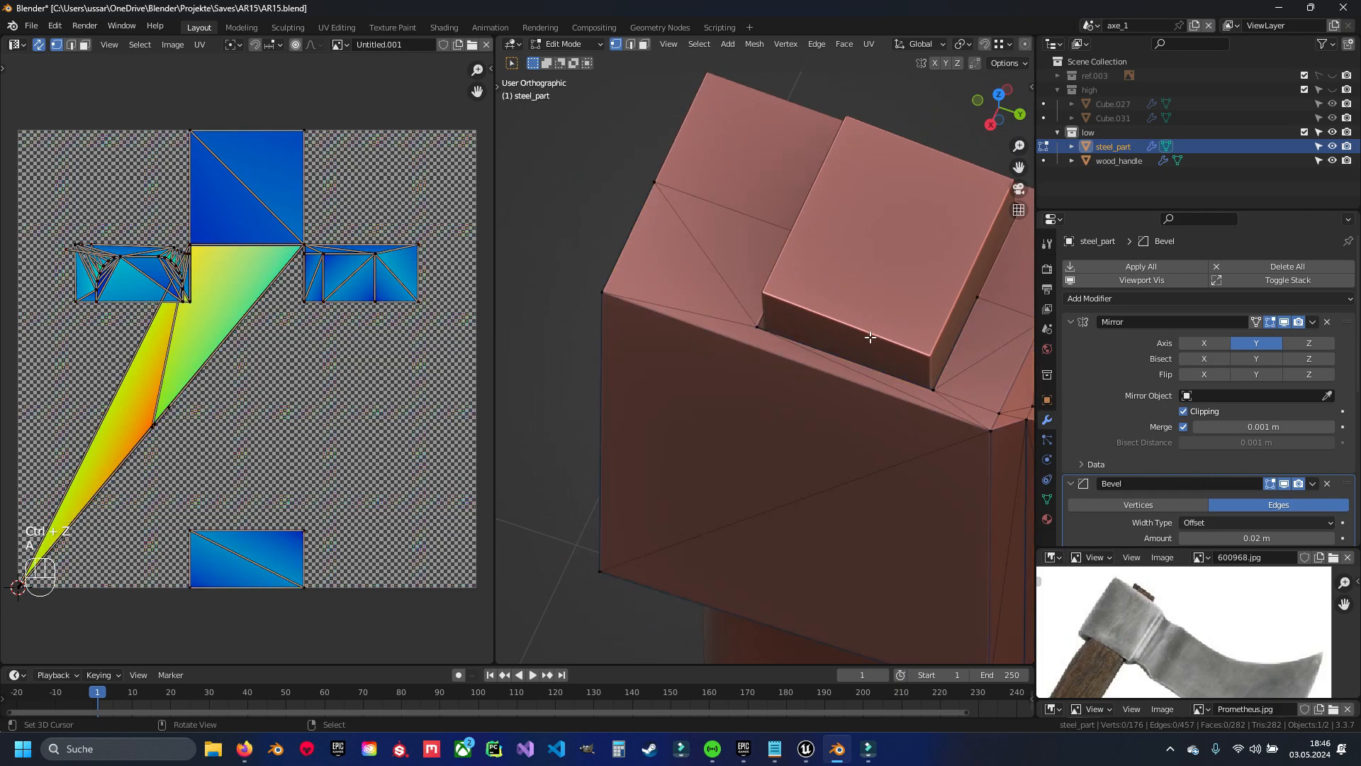
key("ctrl+z")
key("ctrl+z")
key("a")
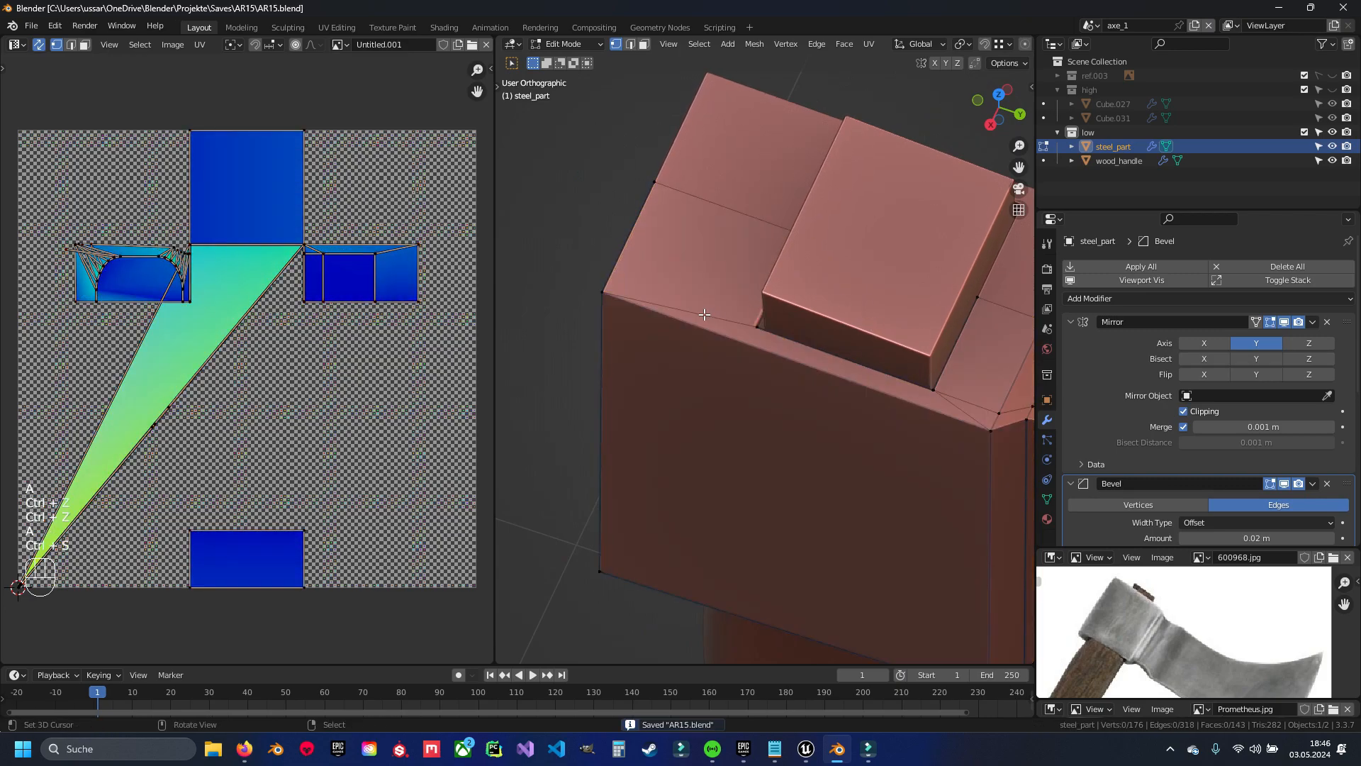
Isolate the axe head again and mark the rim edges of the top hole as seams
key("KP_Divide")
scroll(620, 270, "up", 8)
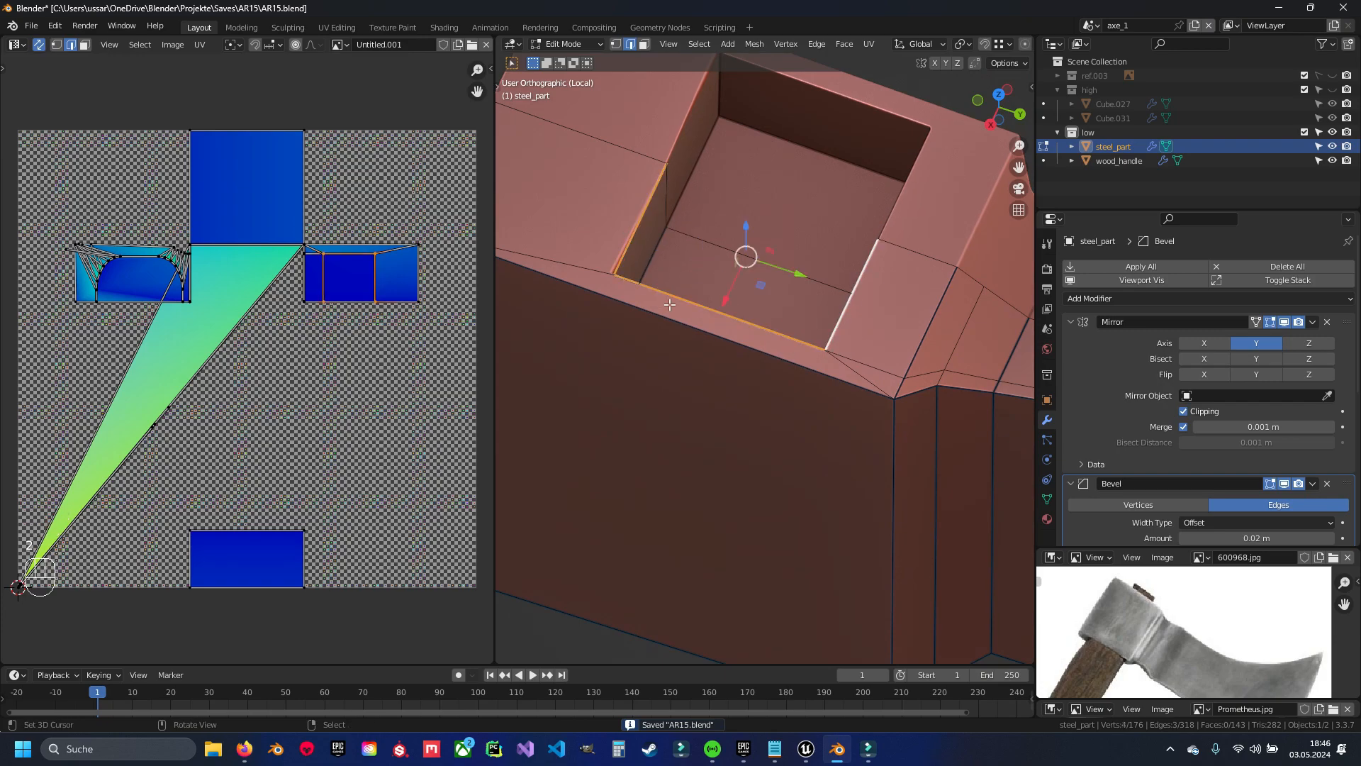
key("ctrl+e")
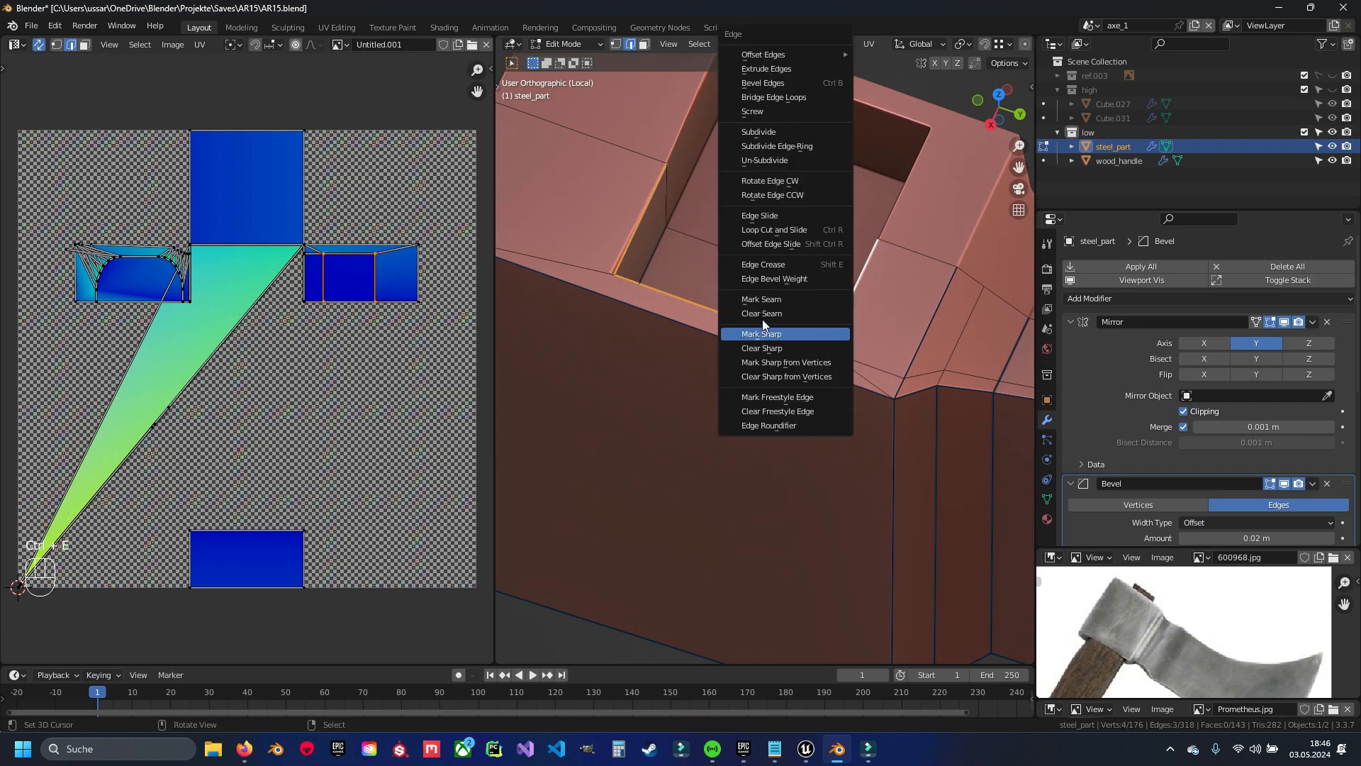
left_click(760, 296)
scroll(760, 309, "down", 6)
middle_click_drag(760, 309, 791, 331)
scroll(791, 332, "up", 6)
mouse_move(770, 224)
middle_mouse_down()
mouse_move(738, 189)
mouse_move(867, 187)
mouse_move(732, 201)
mouse_move(747, 215)
middle_mouse_up()
key("ctrl+z")
key("ctrl+e")
left_click(750, 305)
key("a")
Mark the rim of the oval opening on the head's underside as a seam
scroll(754, 397, "down", 5)
middle_click_drag(754, 410, 765, 281)
scroll(772, 365, "up", 7)
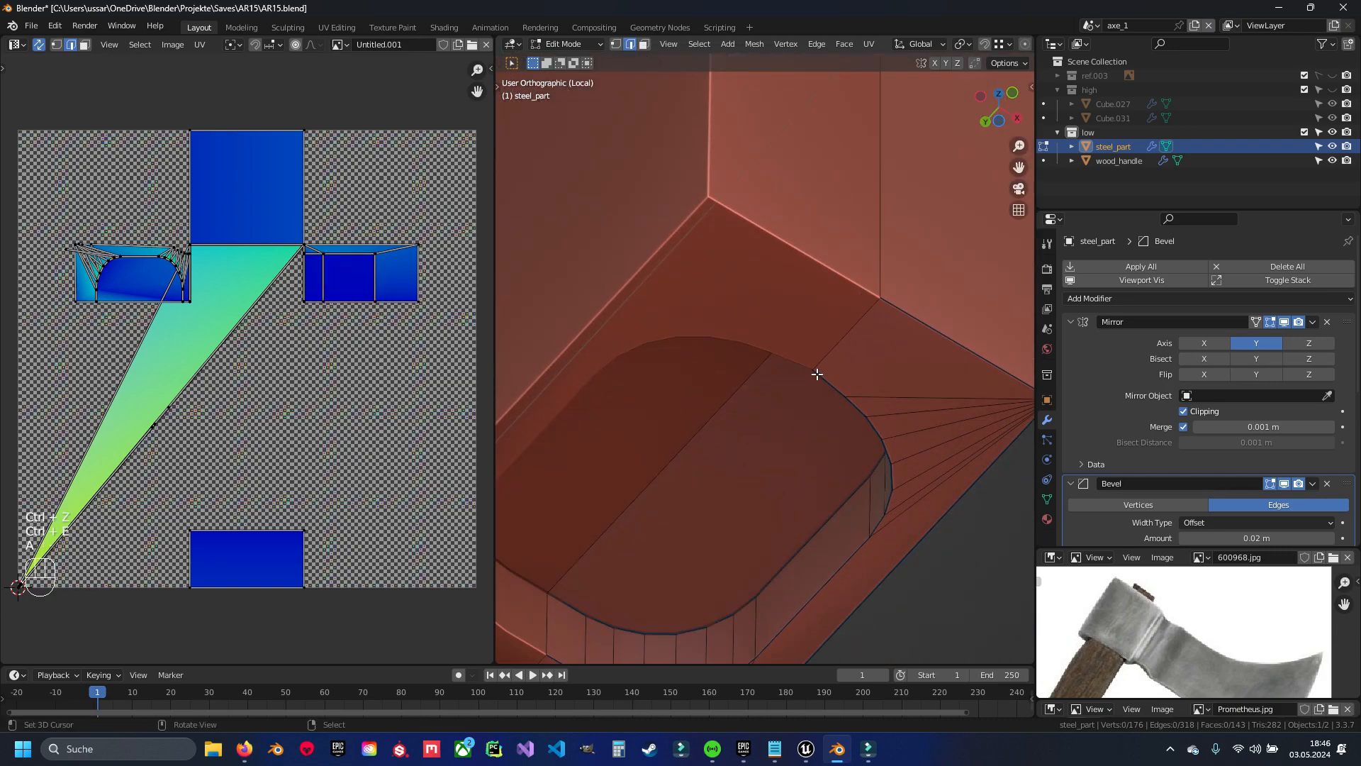
middle_click_drag(849, 410, 893, 189, "shift")
key("ctrl+e")
left_click(811, 333)
key("a")
Mark the inner edge loop at the far end of the oval opening's wall as a seam
middle_click_drag(808, 333, 784, 336)
right_click(866, 341, "alt")
middle_click_drag(865, 341, 642, 391, "shift")
key("ctrl+e")
left_click(706, 356)
middle_click_drag(704, 354, 706, 367)
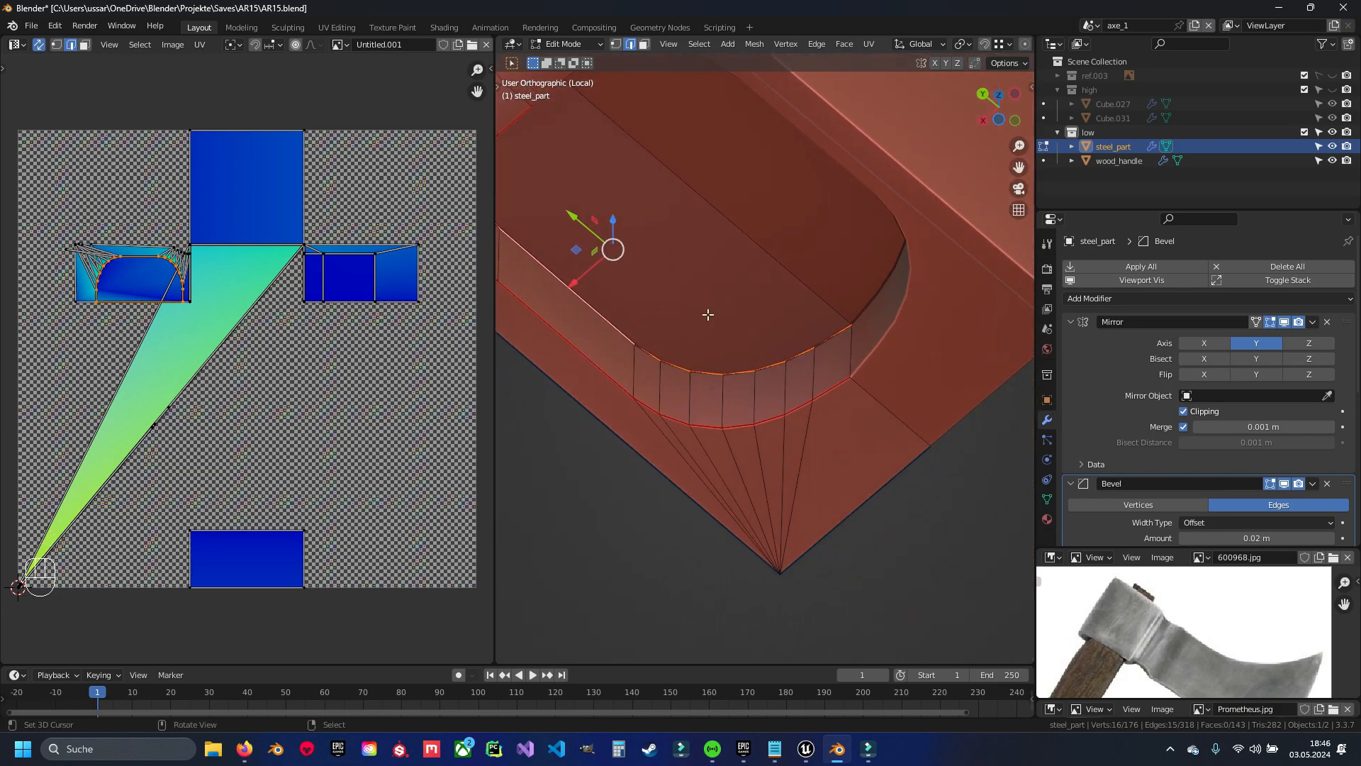
middle_click_drag(849, 334, 892, 391)
key("ctrl+e")
left_click(871, 394)
Delete an edge loop from the axe head mesh and save the file
middle_click_drag(795, 321, 690, 370)
mouse_move(792, 321)
middle_mouse_down()
mouse_move(701, 380)
mouse_move(784, 379)
mouse_move(777, 349)
mouse_move(813, 335)
mouse_move(705, 340)
mouse_move(847, 320)
mouse_move(818, 246)
mouse_move(812, 329)
middle_mouse_up()
left_click(708, 377, "alt")
key("x")
left_click(783, 380)
key("a")
key("a")
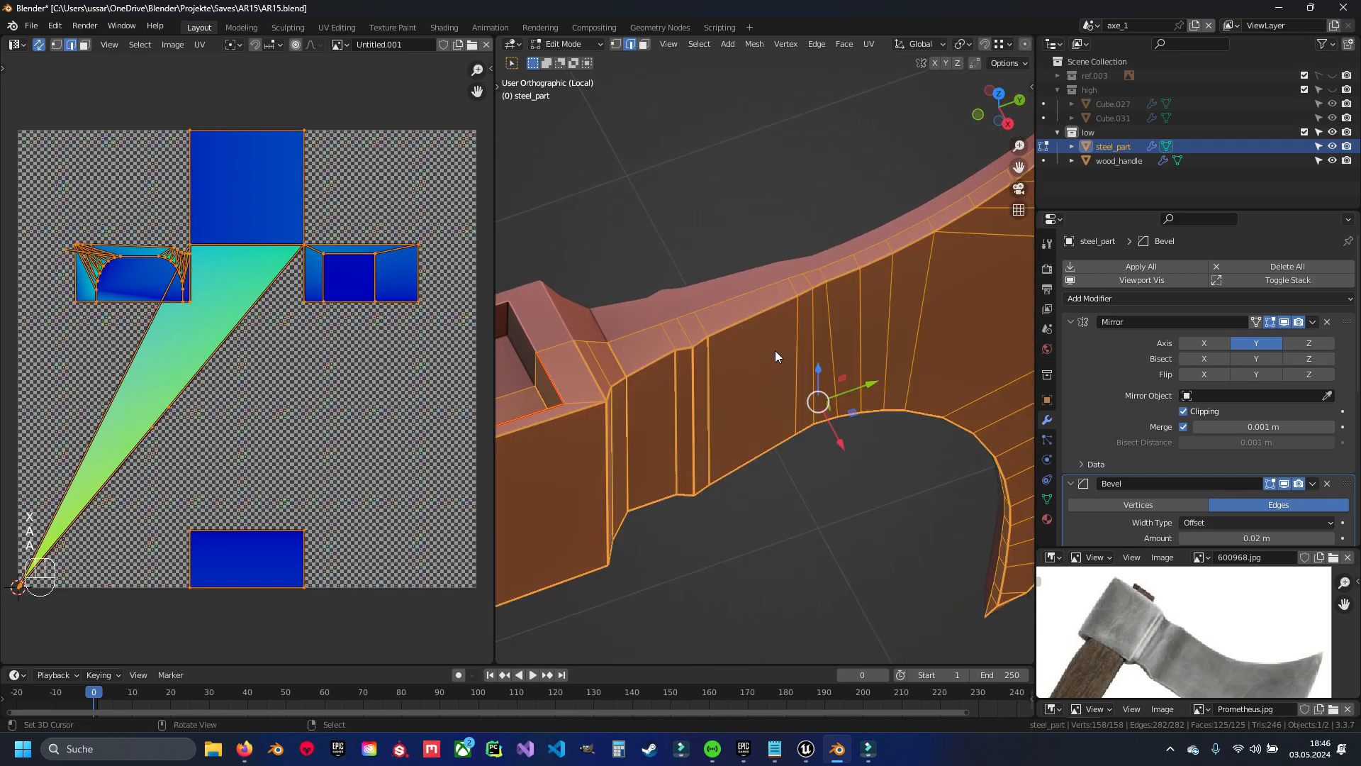
key("q")
key("a")
key("ctrl+s")
Mark the edge loop around the neck between the head block and the blade as a seam
scroll(708, 334, "up", 3)
right_click(637, 307, "alt")
middle_click_drag(639, 312, 680, 375, "shift")
middle_click_drag(688, 485, 817, 371)
key("ctrl+e")
left_click(716, 380)
Select the whole axe head mesh and unwrap it
key("a")
key("a")
key("u")
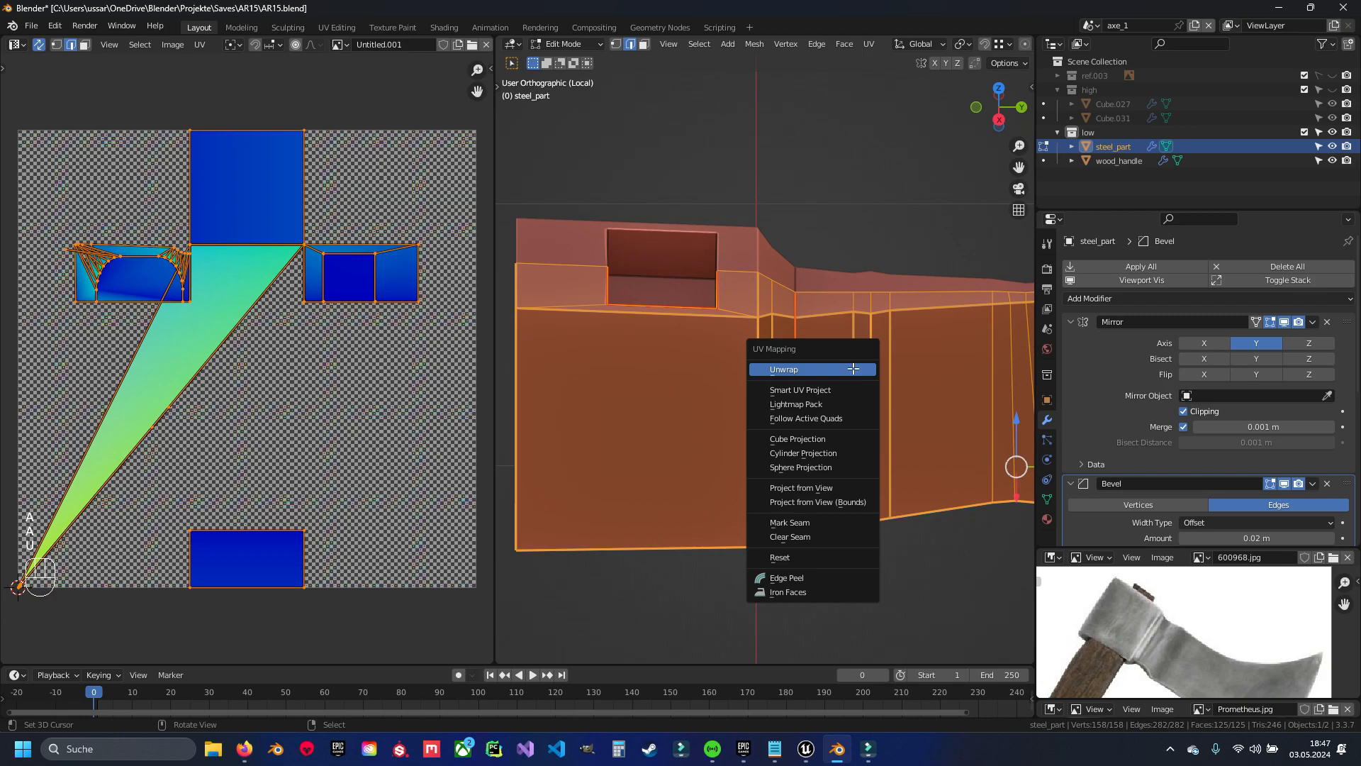
left_click(853, 368)
Select the linked UV islands of the top hole and oval opening and unwrap them on their own
middle_click_drag(273, 400, 318, 320, "shift")
key("3")
left_click(273, 202)
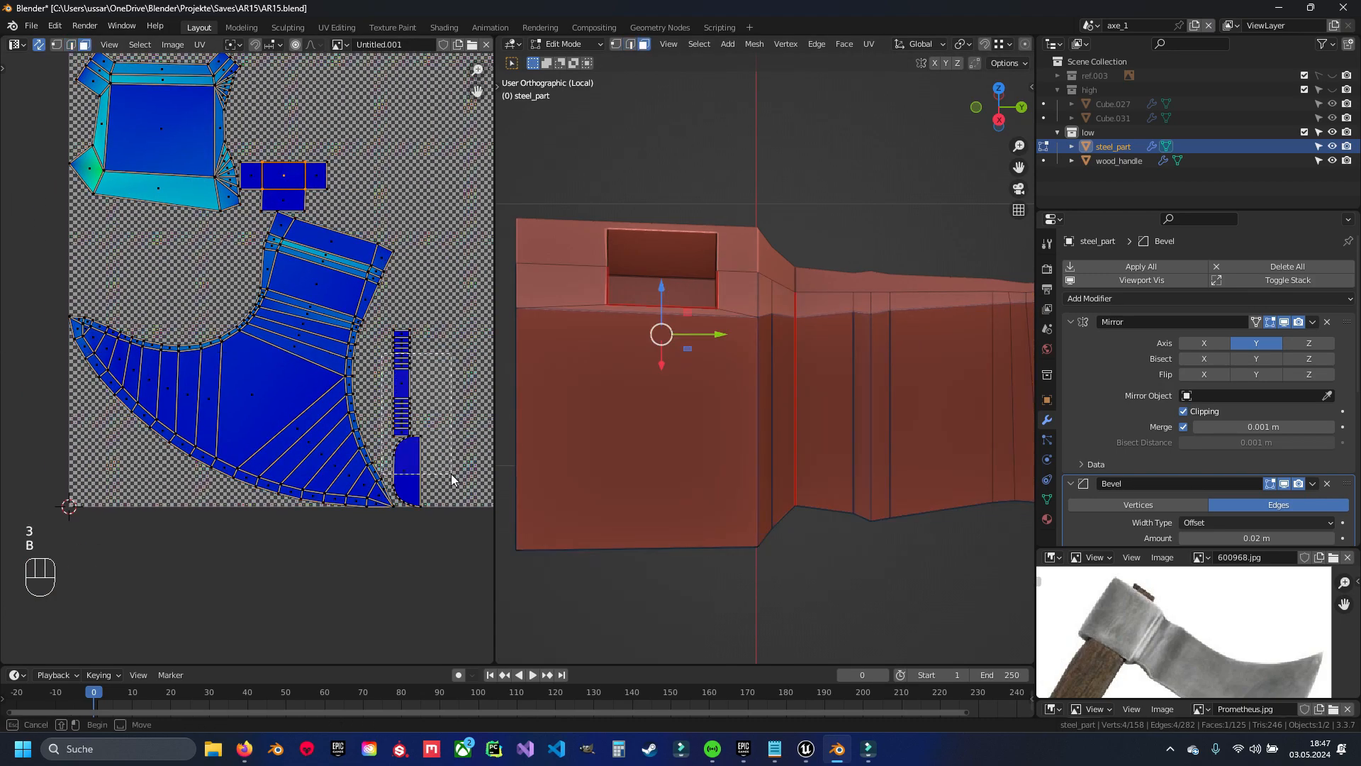
key("ctrl+l")
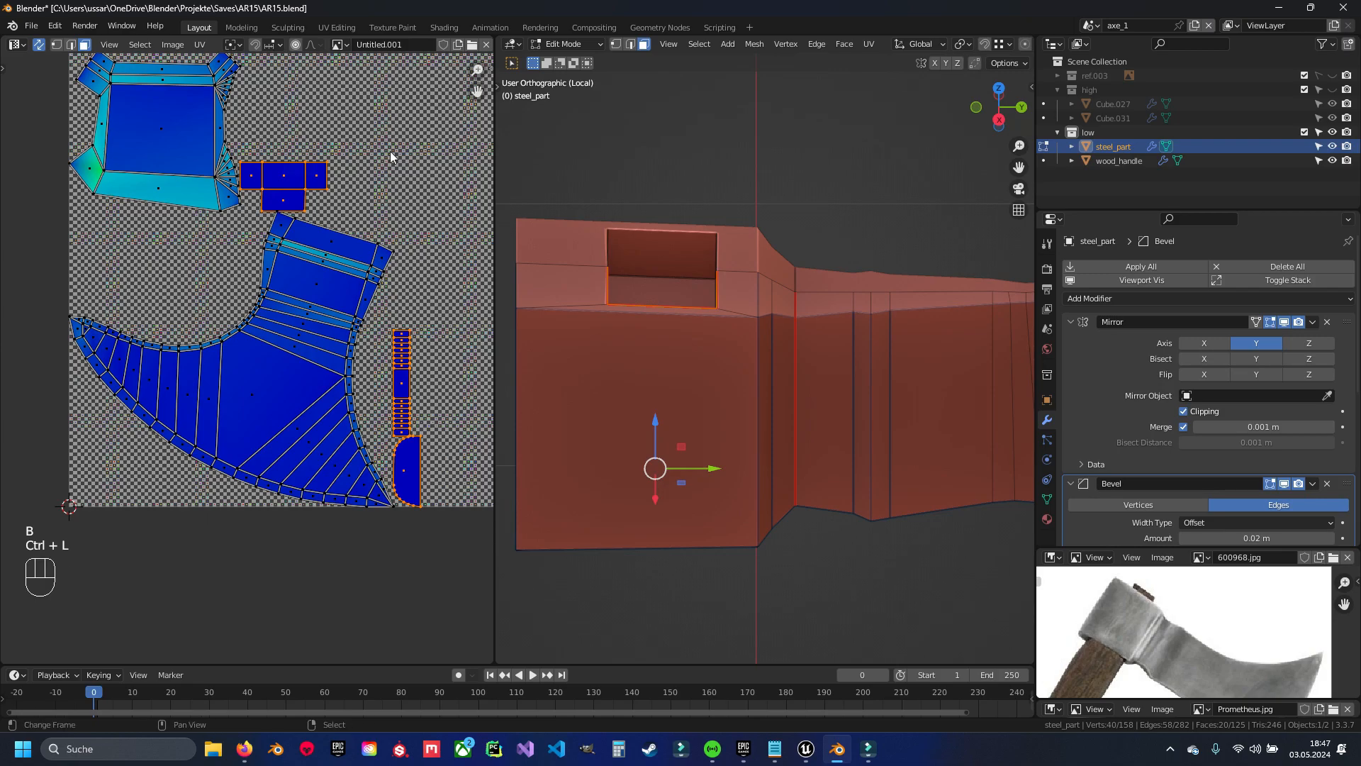
middle_click_drag(385, 338, 395, 476)
key("g")
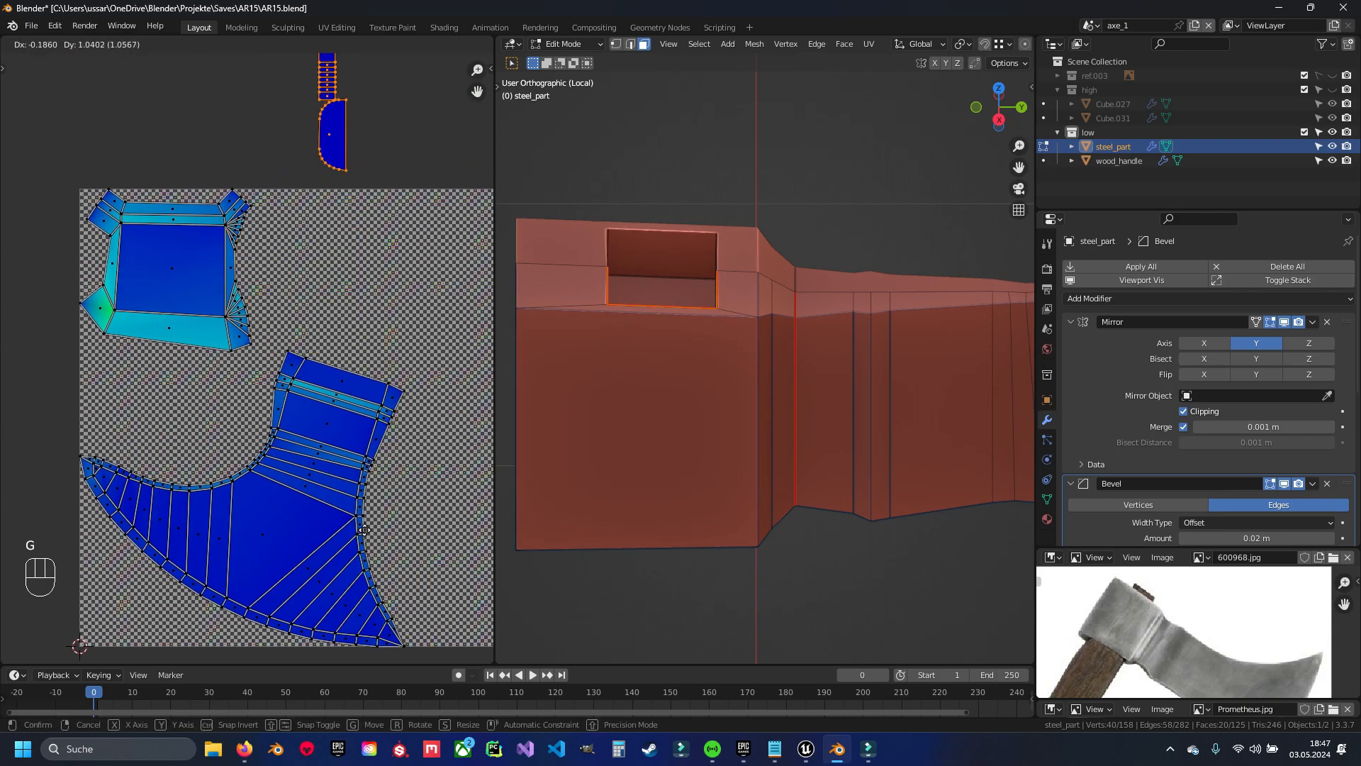
key("u")
left_click(402, 527)
Move the hole and opening islands above the UV tile and hide their faces
scroll(403, 528, "down", 2)
key("g")
left_click(354, 192)
key("h")
Mark the upper and lower edges bordering the head block's side face as seams, including the short sections by the neck
middle_click_drag(711, 369, 747, 201)
key("2")
scroll(820, 300, "up", 4)
middle_click_drag(702, 353, 847, 321)
left_click(847, 320)
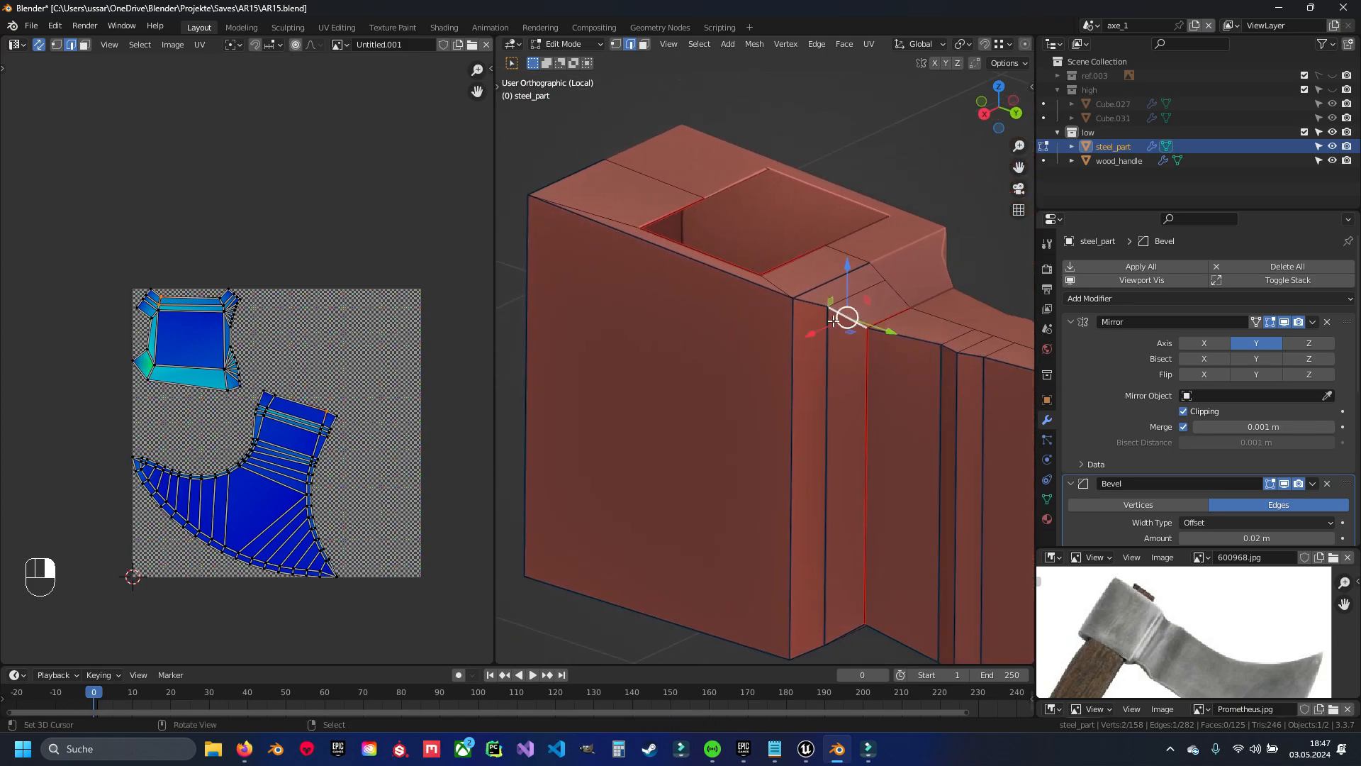
left_click(597, 236, "ctrl")
middle_click_drag(623, 250, 693, 446)
left_click(758, 406, "ctrl")
key("ctrl+e")
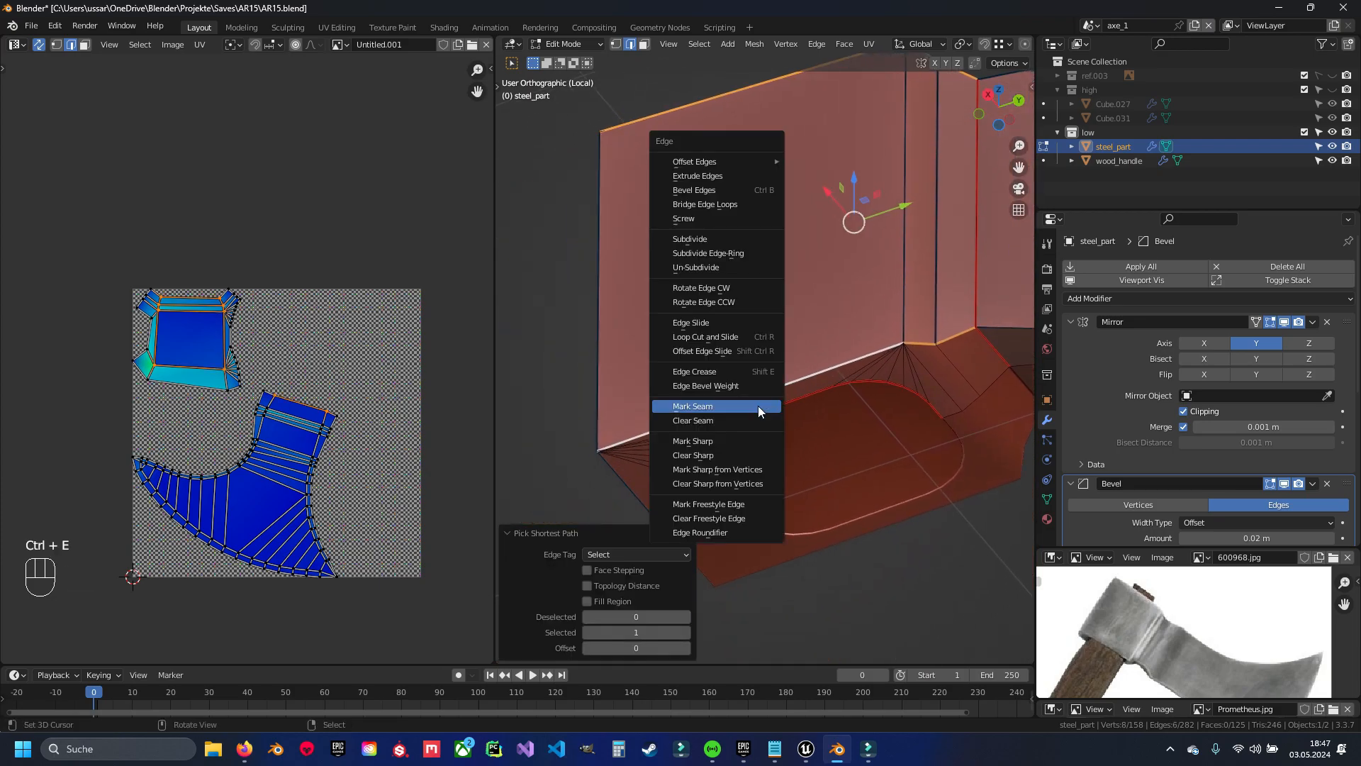
left_click(758, 405)
Unwrap all visible faces of the axe head again and clear the selection
key("a")
key("a")
key("u")
left_click(773, 375)
key("a")
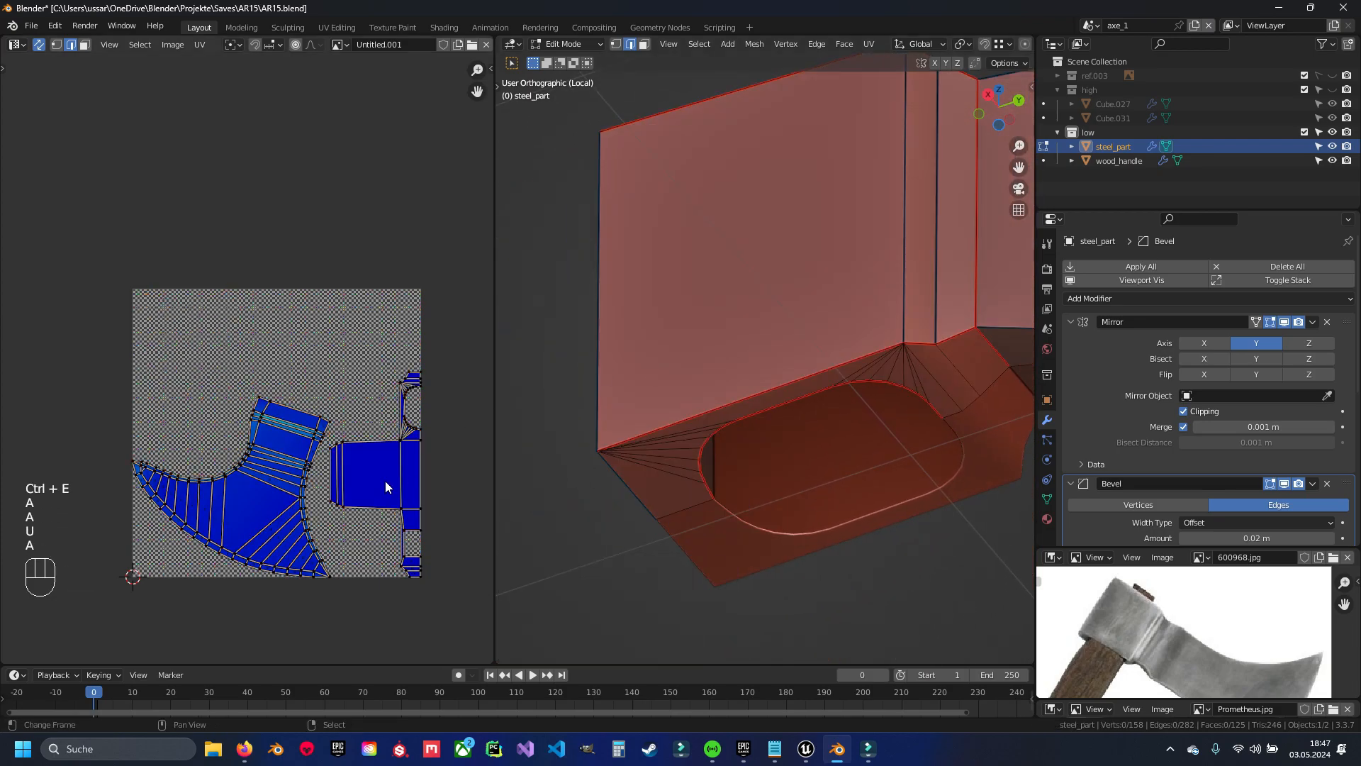
Select the head block's linked faces and unwrap them separately from the blade
key("3")
left_click(385, 479)
key("ctrl+l")
key("u")
left_click(386, 489)
Move the head block's island above the UV tile, hide its faces and save the file
key("g")
left_click(181, 255)
key("h")
key("ctrl+s")
Reveal all hidden faces of the axe head, clear the selection and save the file
middle_click_drag(849, 359, 774, 380)
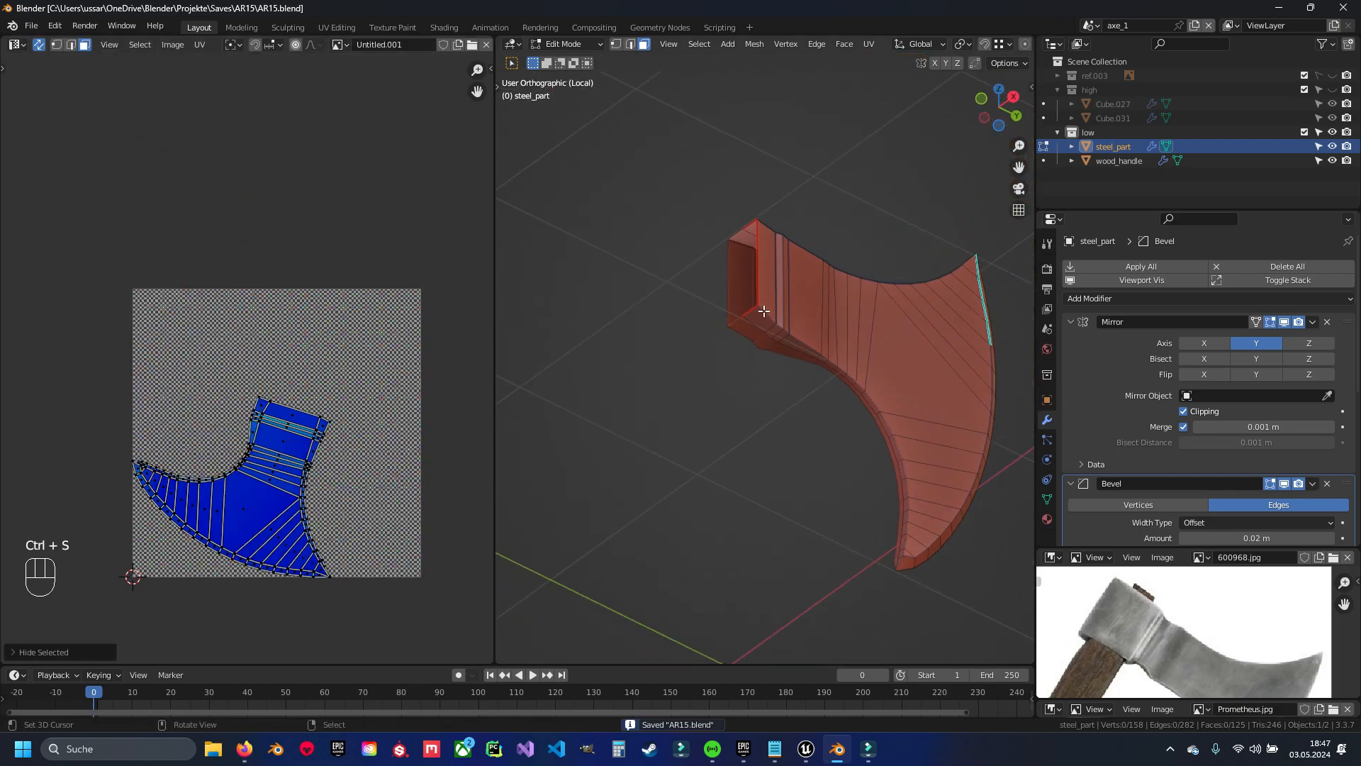
middle_click_drag(816, 343, 709, 441, "shift")
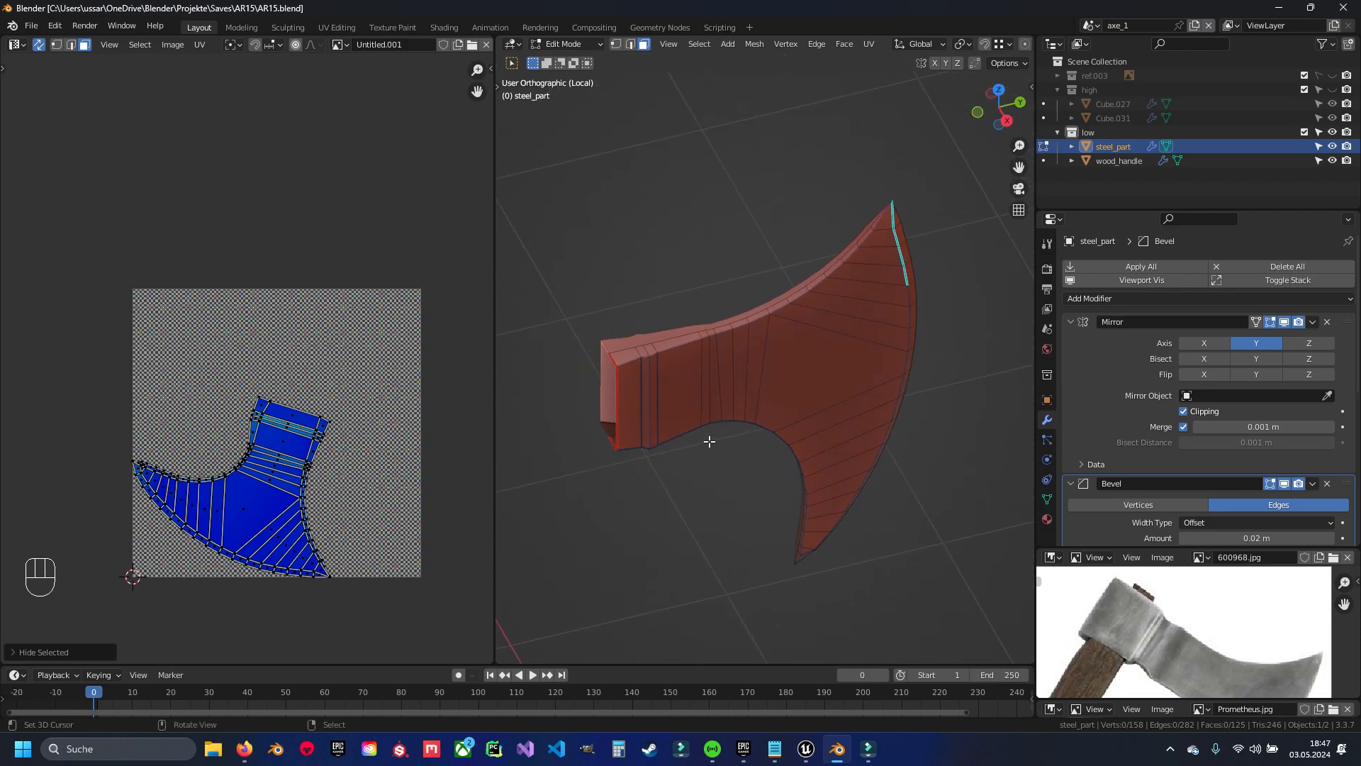
key("alt+h")
key("a")
middle_click_drag(674, 391, 733, 373, "shift")
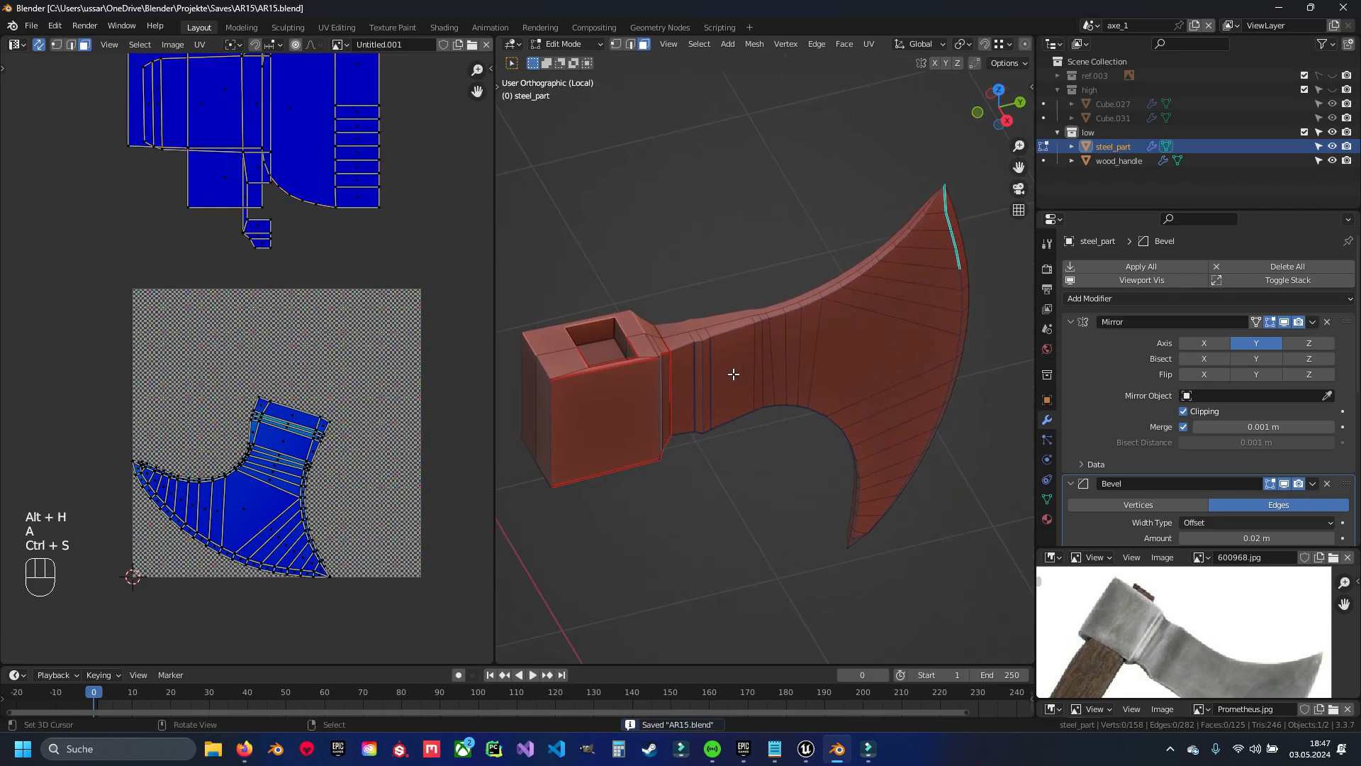
Apply the Mirror modifier to steel_part, return to editing its mesh and clear the selection
key("Tab")
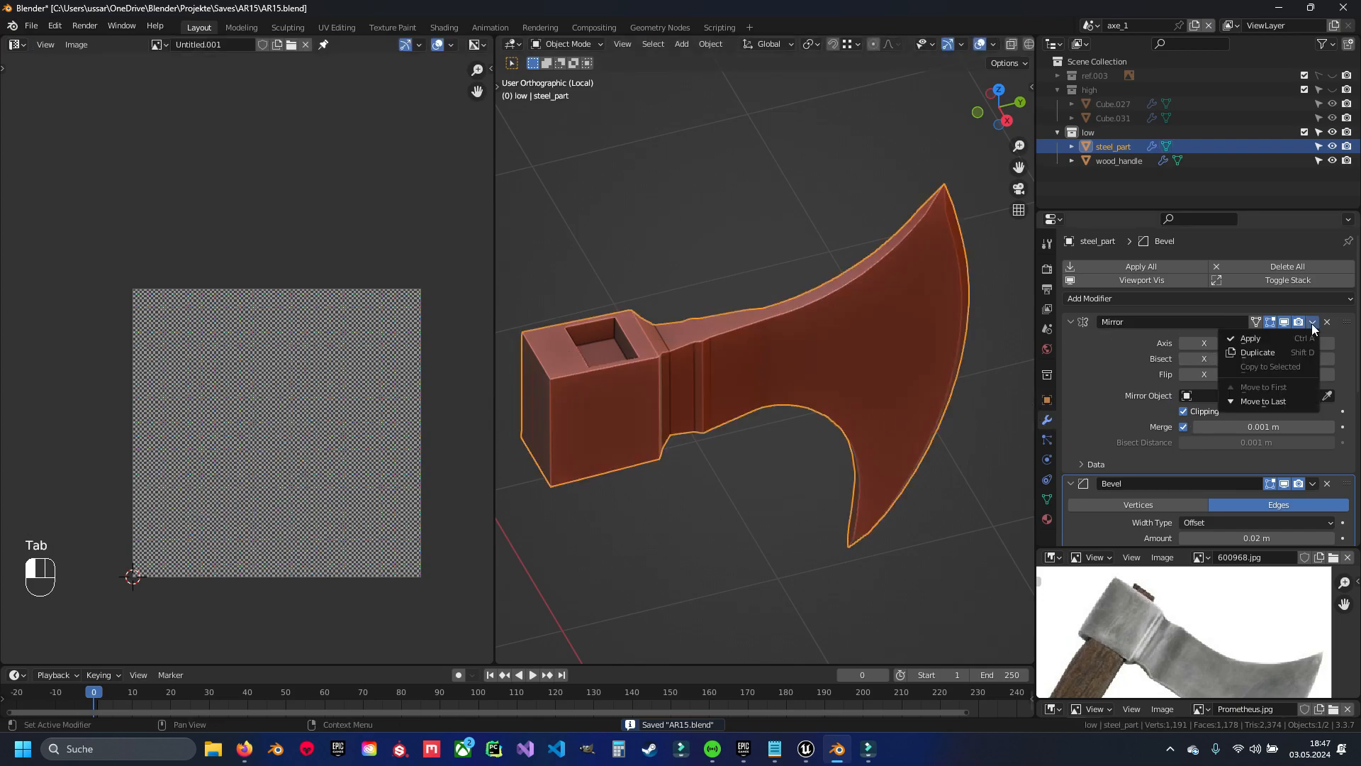
left_click(1249, 338)
key("Tab")
scroll(699, 339, "up", 3)
key("a")
key("a")
Dissolve the centre edge loop running around the axe head, save the file and clear the selection
middle_click(699, 339, "alt")
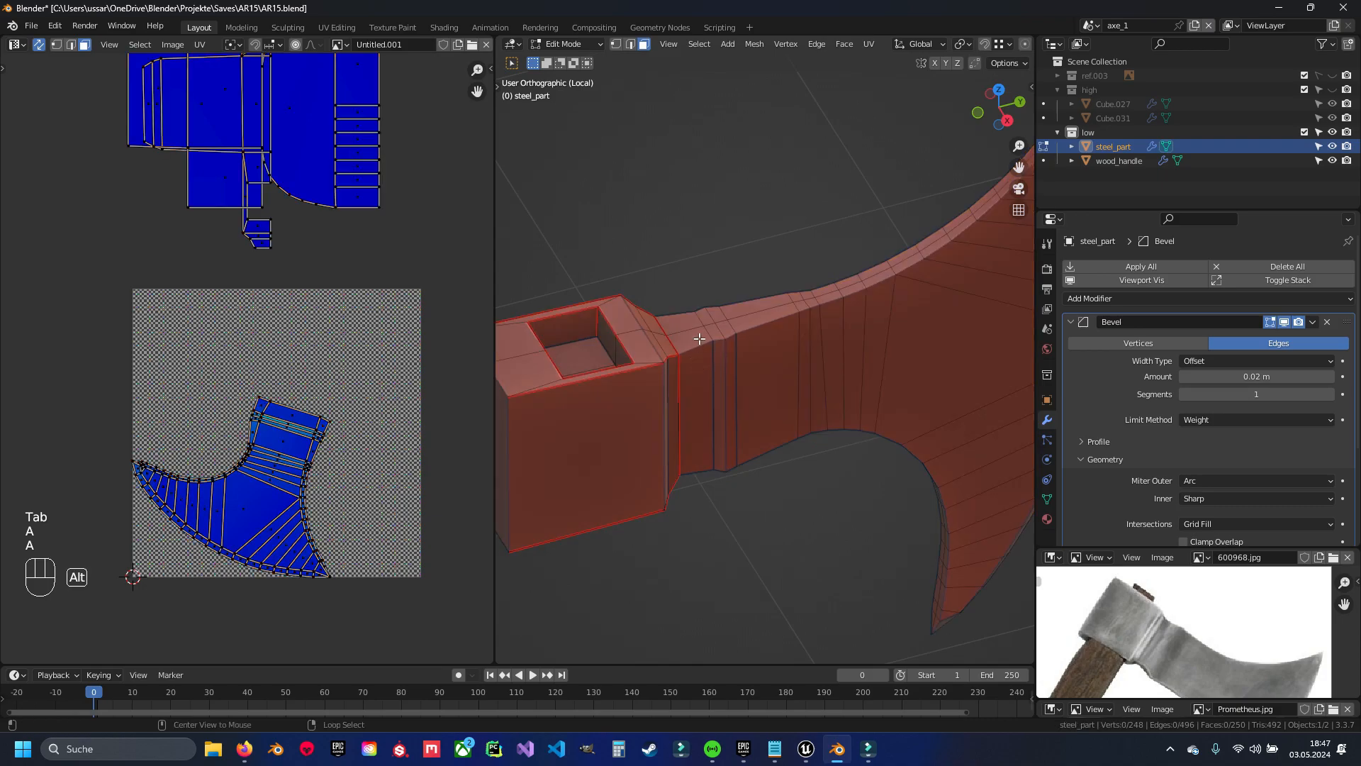
middle_click_drag(687, 331, 809, 375)
key("x")
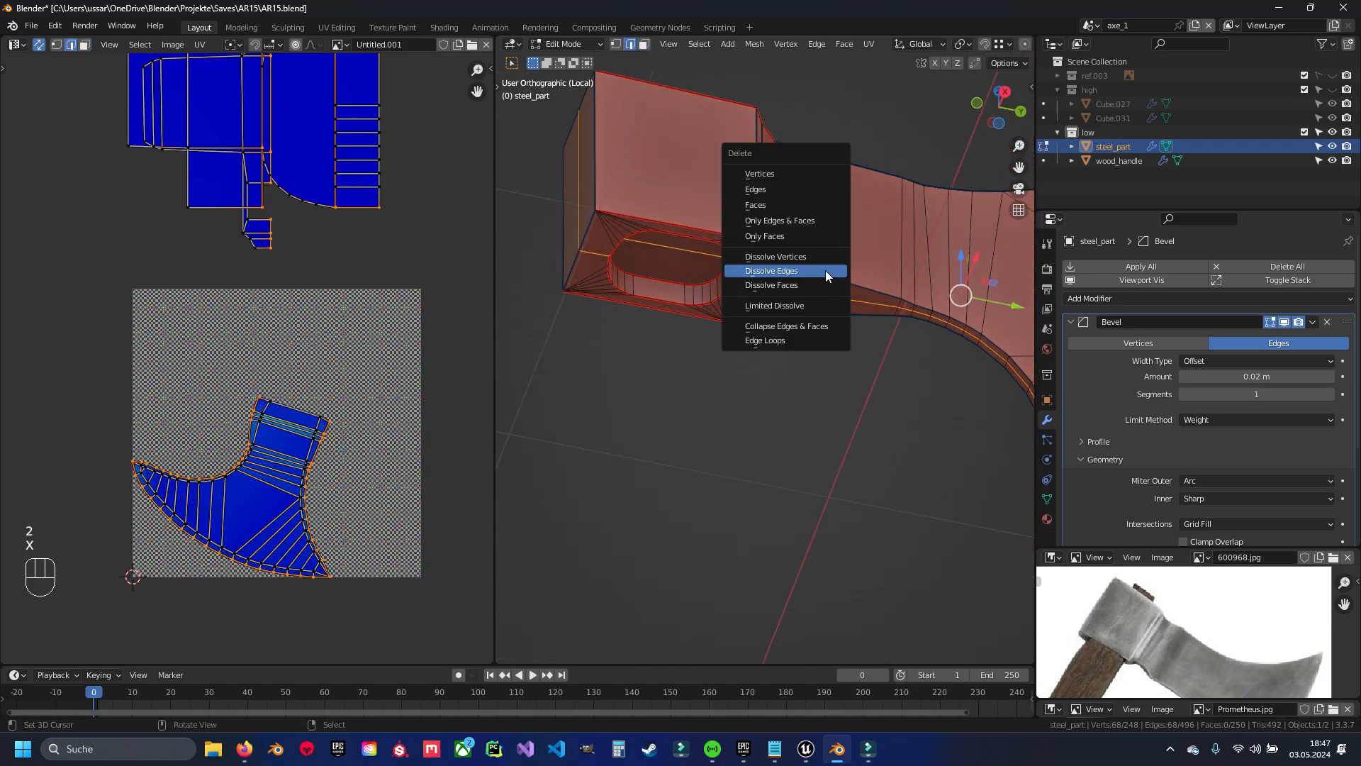
left_click(825, 270)
key("ctrl+s")
key("a")
key("a")
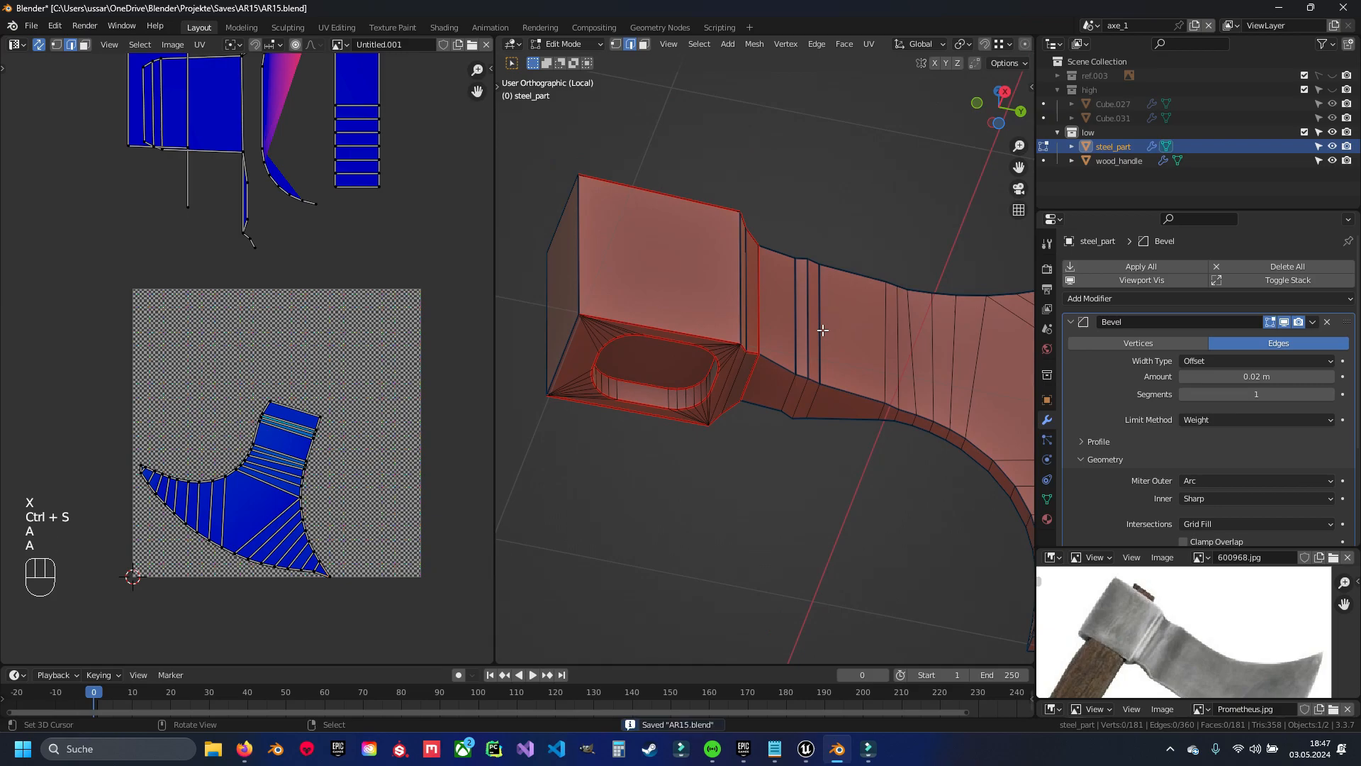
Select and unwrap all faces of the axe head, clear the selection and save the file
key("a")
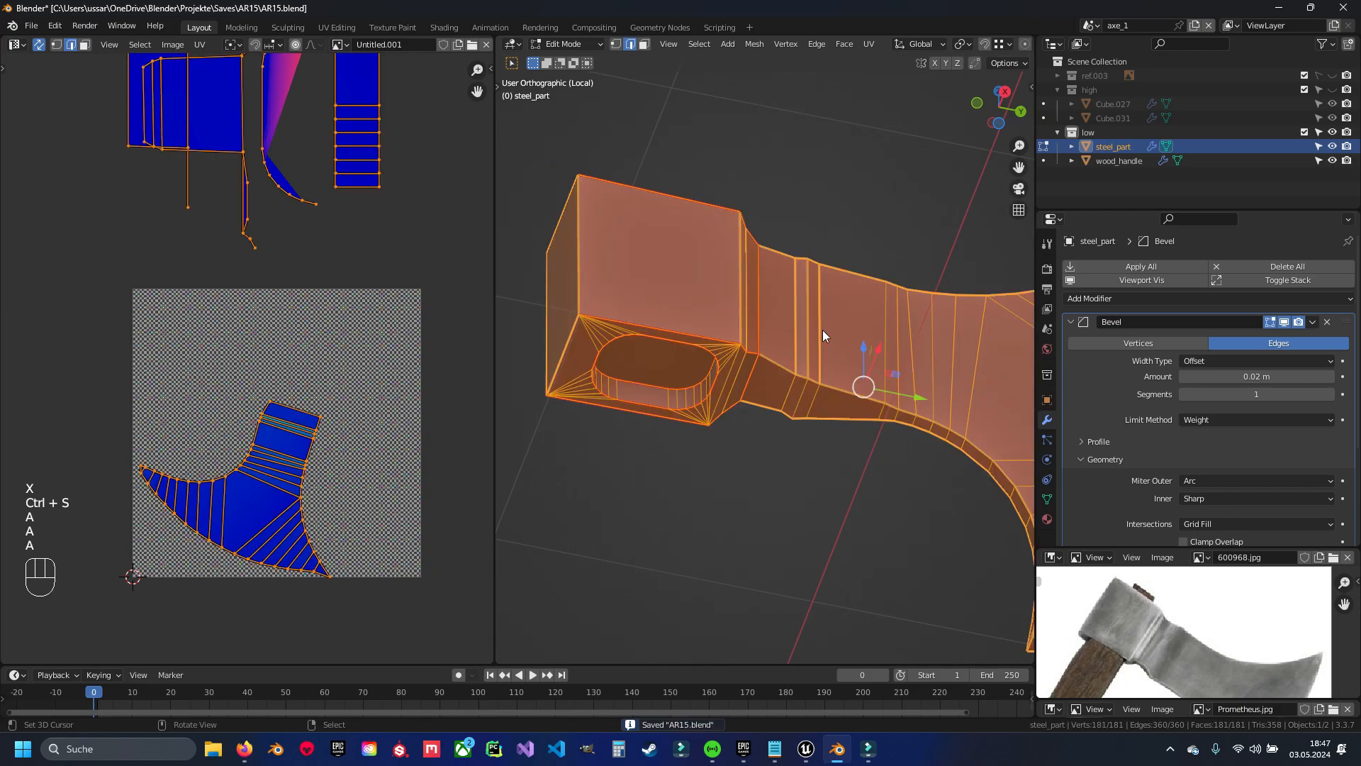
key("u")
key("a")
scroll(330, 389, "up", 6)
Unwrap the head block's linked faces separately, move their island above the UV tile, hide them and save the file
key("3")
left_click(330, 389)
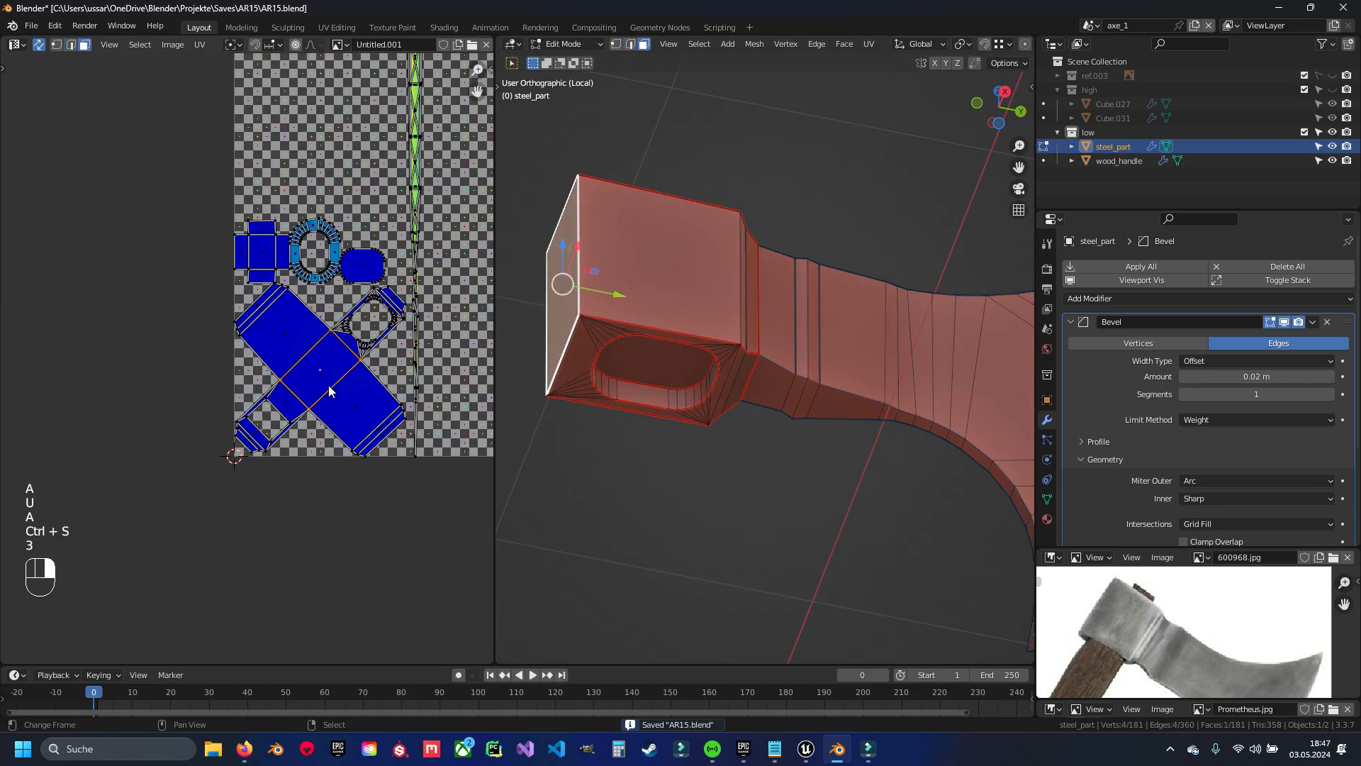
key("ctrl+l")
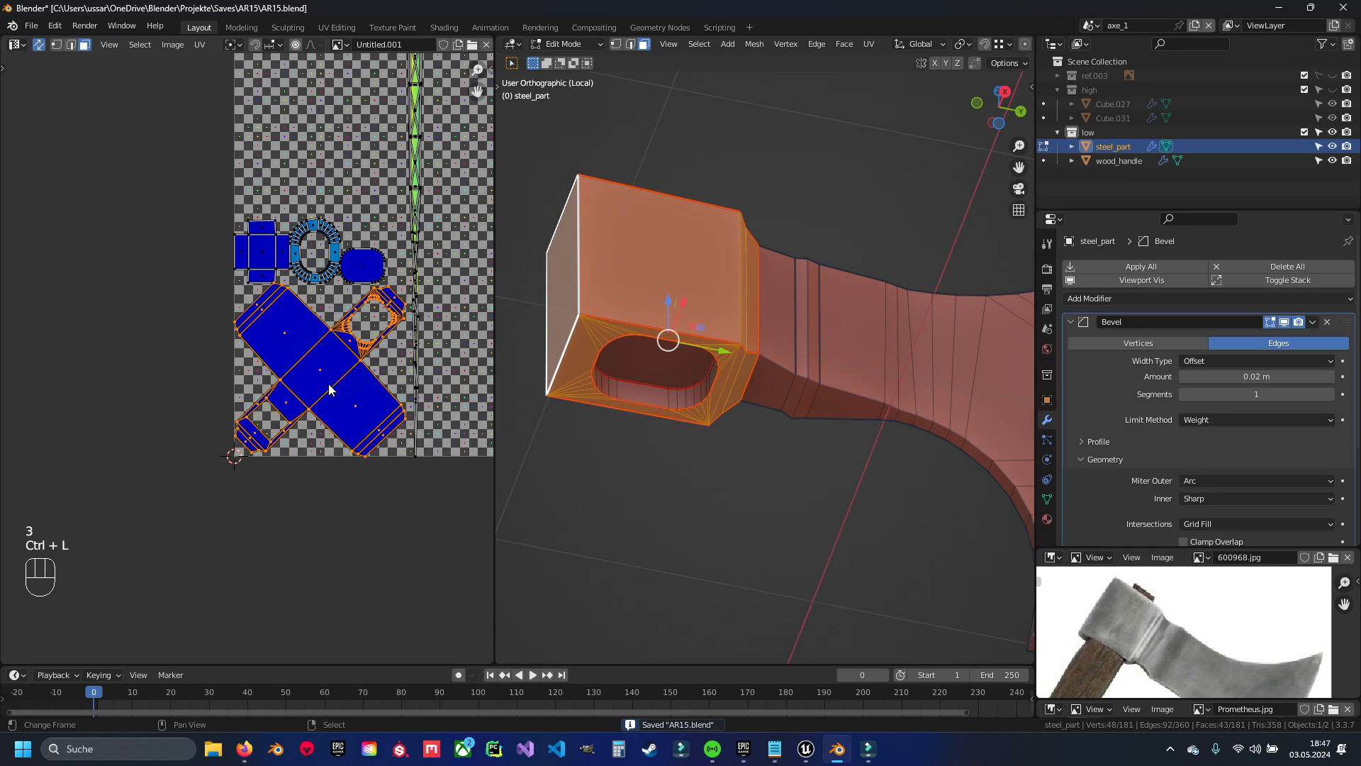
key("u")
left_click(329, 390)
scroll(322, 461, "down", 2)
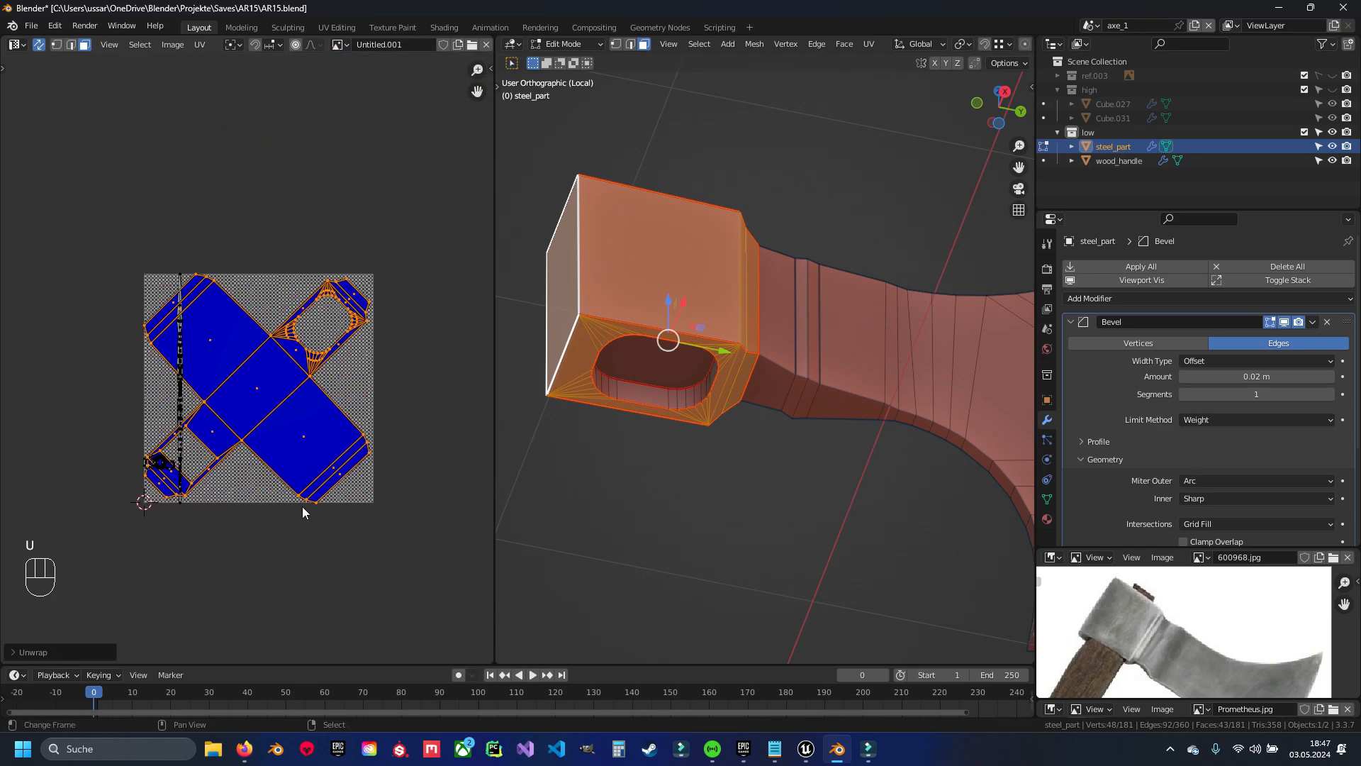
key("g")
left_click(305, 222)
key("h")
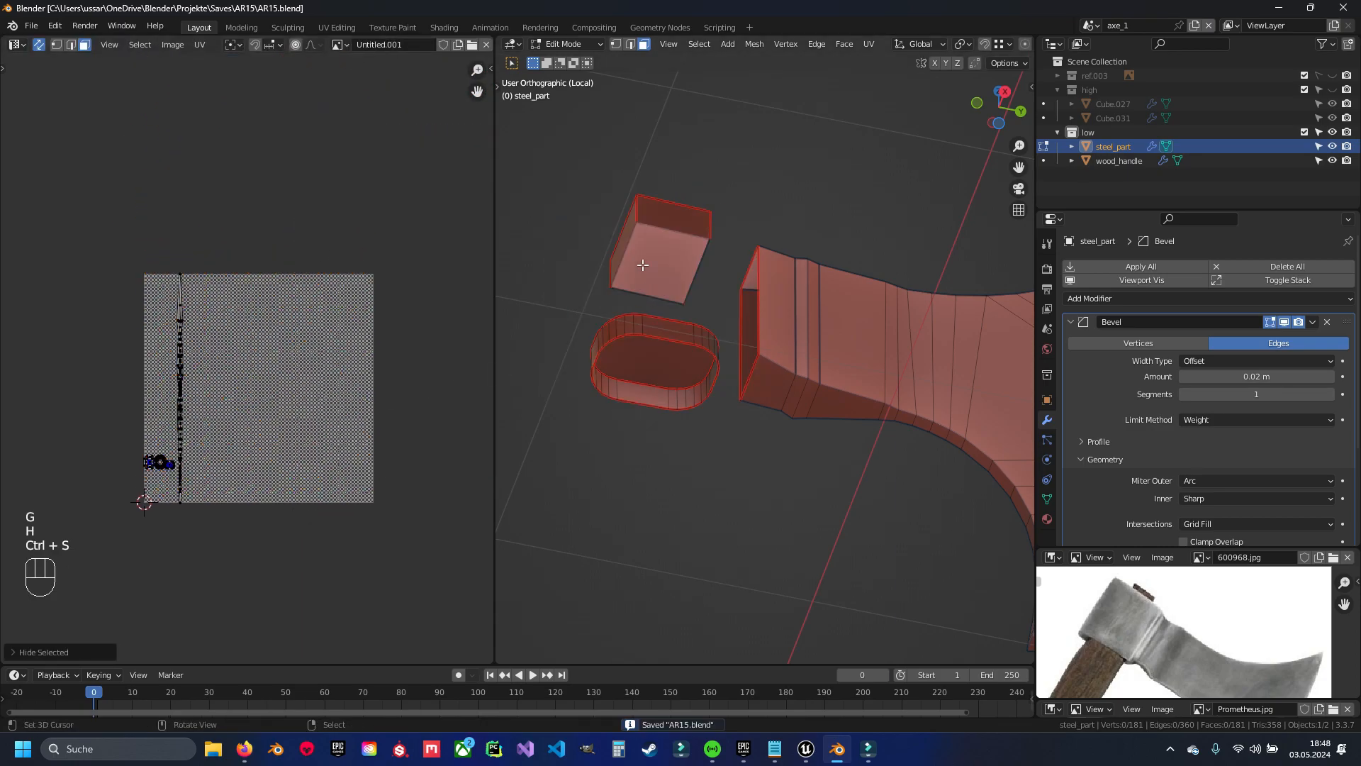
Unwrap the rectangular recess's linked faces, move their island above the UV tile and hide them
key("ctrl+l")
key("u")
left_click(365, 368)
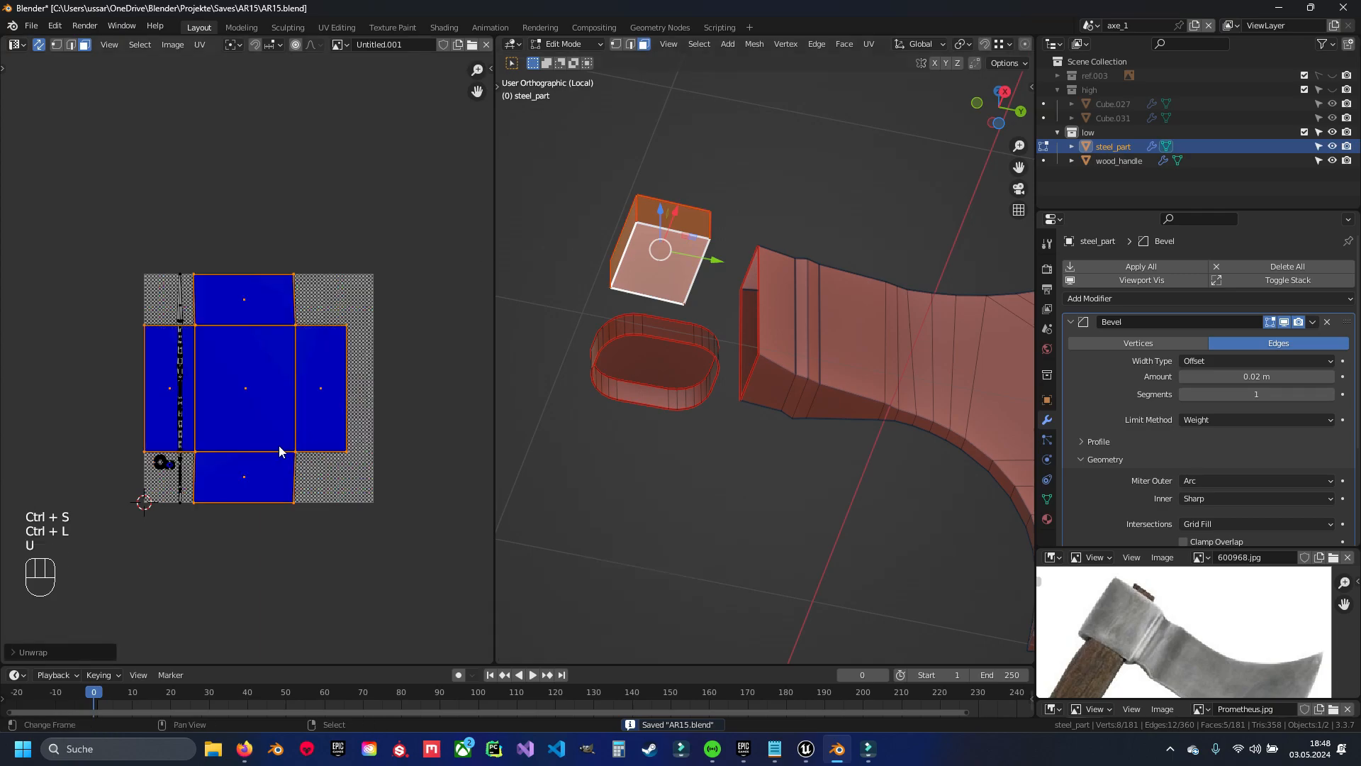
key("g")
left_click(310, 176)
key("h")
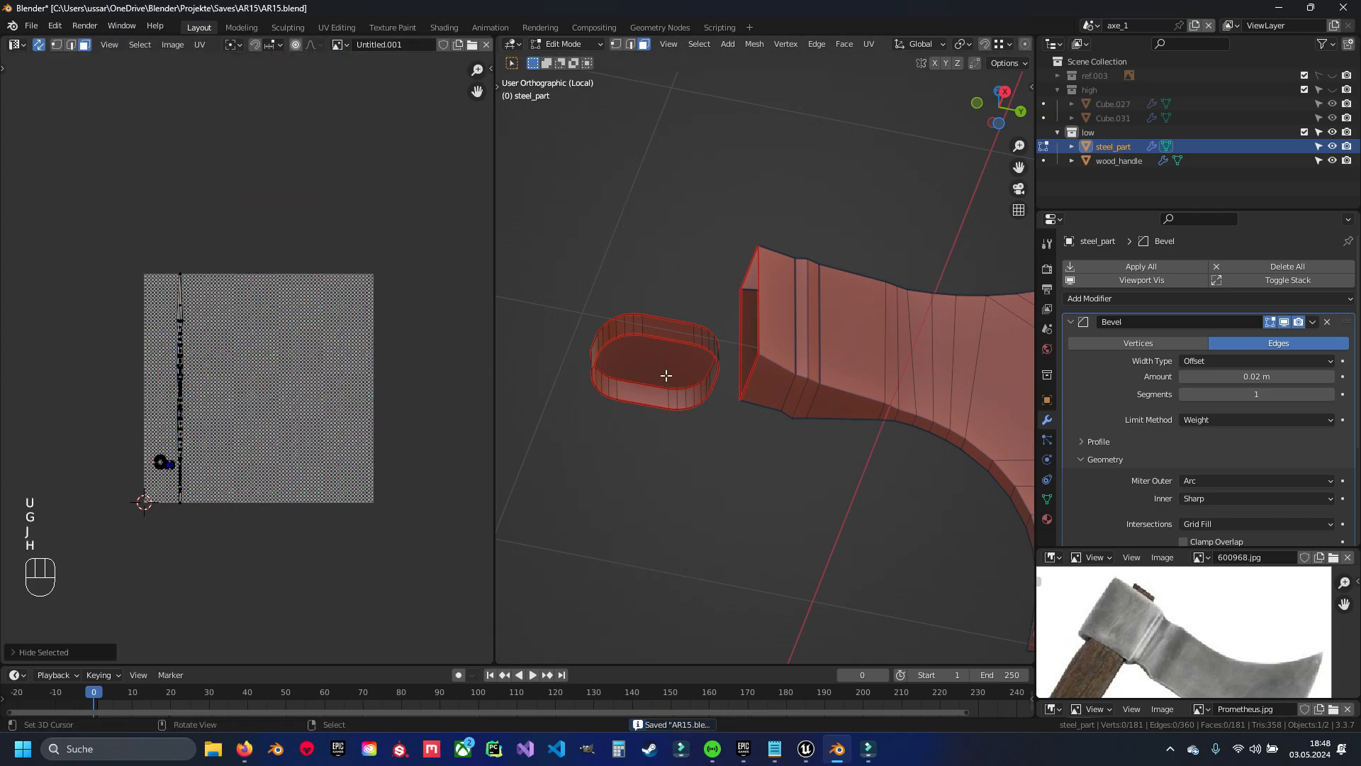
Unwrap the oval recess's linked faces and move their islands above the UV tile
left_click(662, 376)
key("ctrl+l")
key("u")
left_click(287, 467)
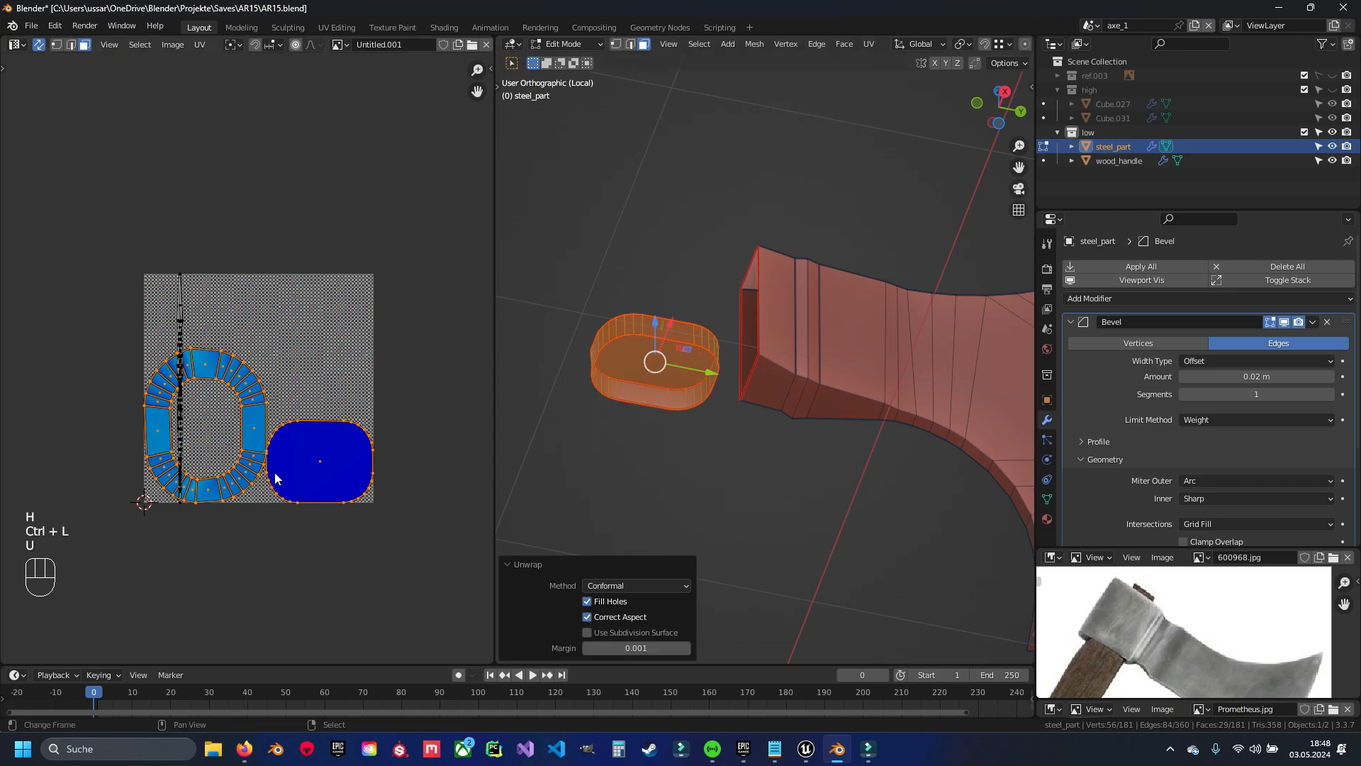
key("g")
left_click(286, 196)
Mark a seam on one edge of the oval recess's ring-shaped wall island
middle_click_drag(312, 252, 363, 339, "shift")
scroll(253, 298, "up", 3)
key("2")
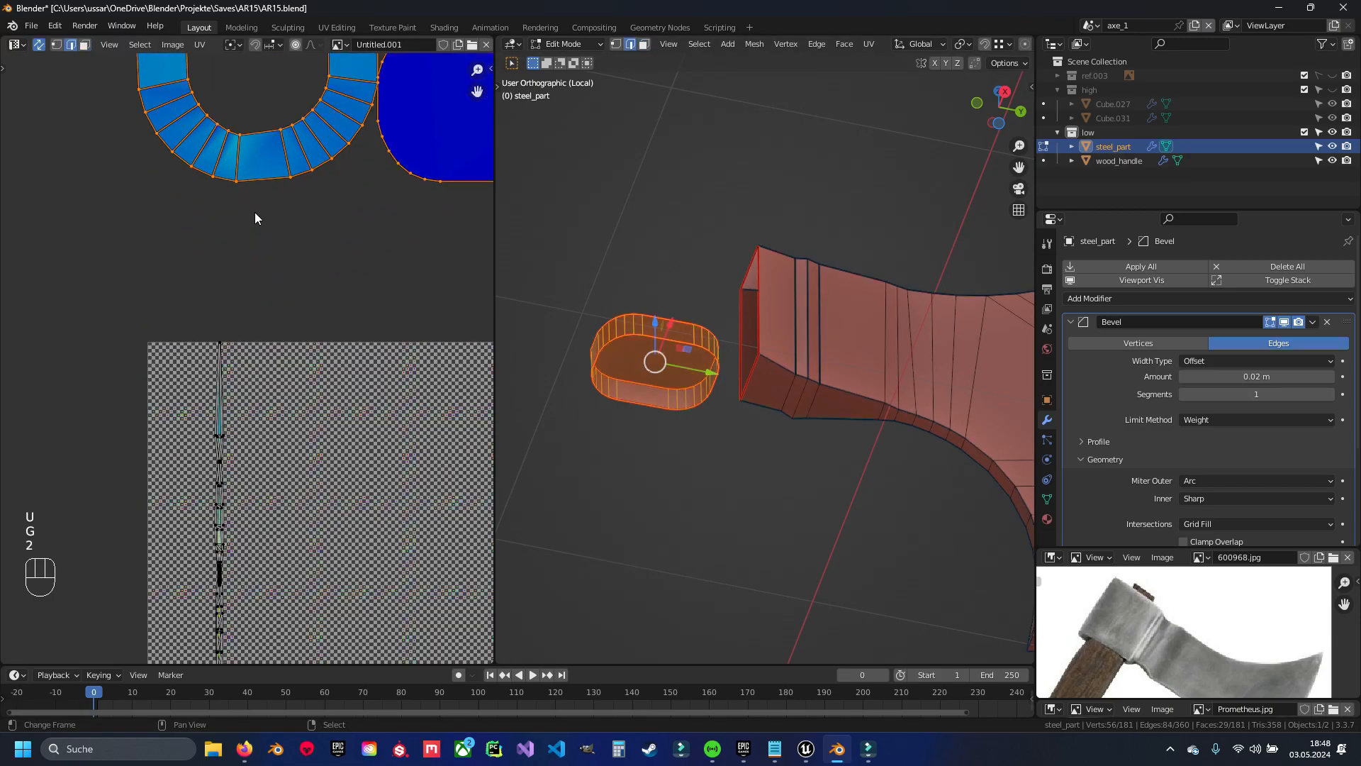
left_click(285, 153)
key("ctrl+e")
left_click(546, 343)
Select the oval recess's wall and base islands, unwrap them again and hide their faces
key("a")
scroll(246, 235, "down", 2)
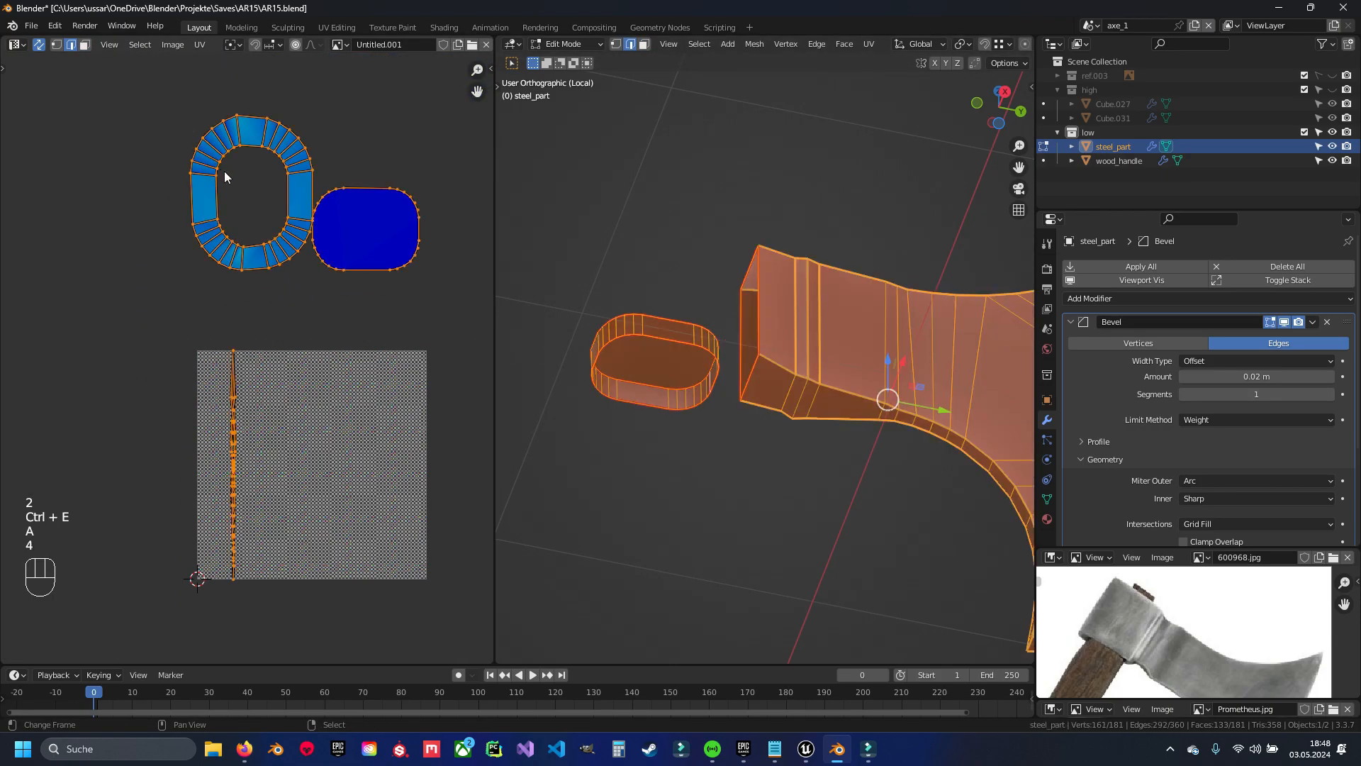
key("3")
left_click_drag(164, 100, 435, 302)
key("u")
key("h")
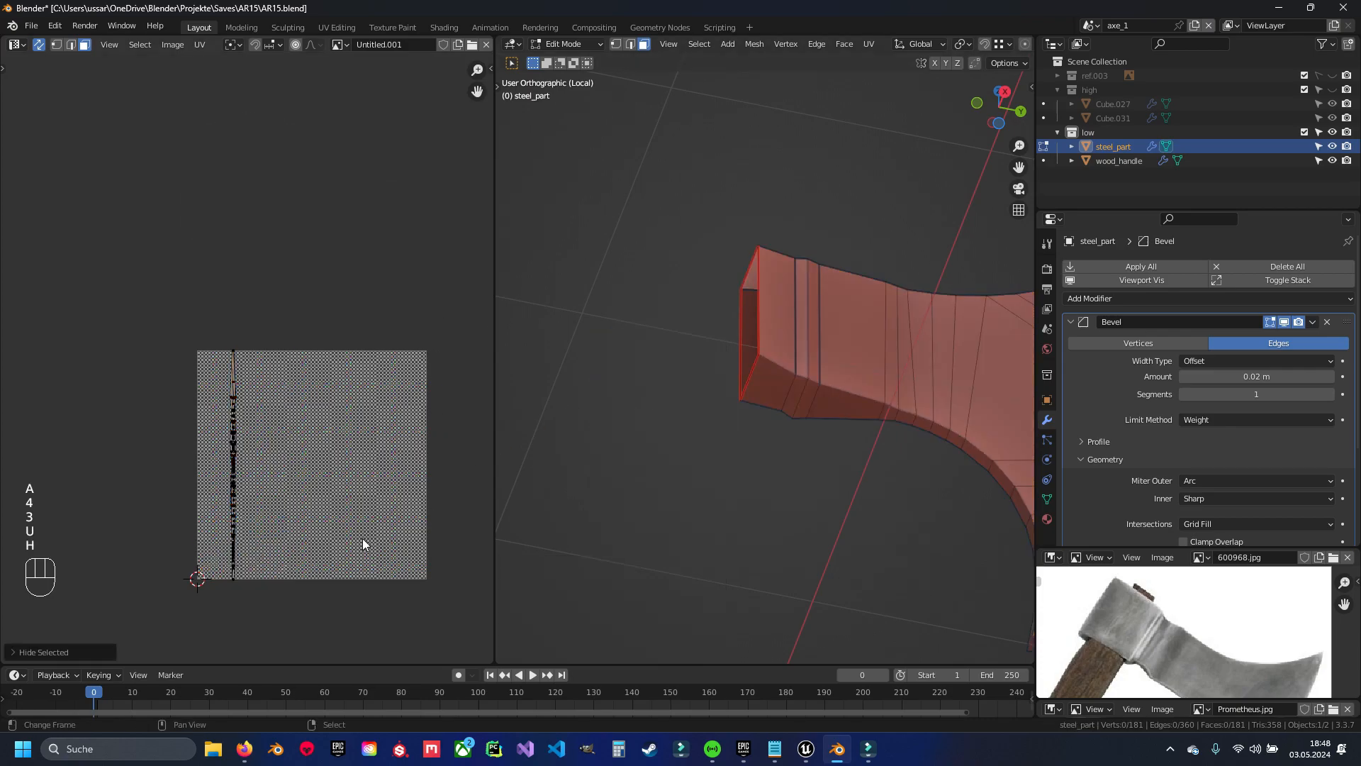
Undo the last hide, move the oval recess's islands above the UV tile, hide their faces and save the file
key("ctrl+z")
key("g")
left_click(374, 174)
key("h")
key("j")
key("ctrl+s")
Undo the separate unwraps, hides and the oval recess seam back to before the centre edge loop's dissolve
key("a")
middle_click_drag(681, 298, 525, 162, "shift")
key("a")
key("2")
key("ctrl+s")
middle_click_drag(744, 289, 780, 346)
key("ctrl+z")
key("ctrl+z")
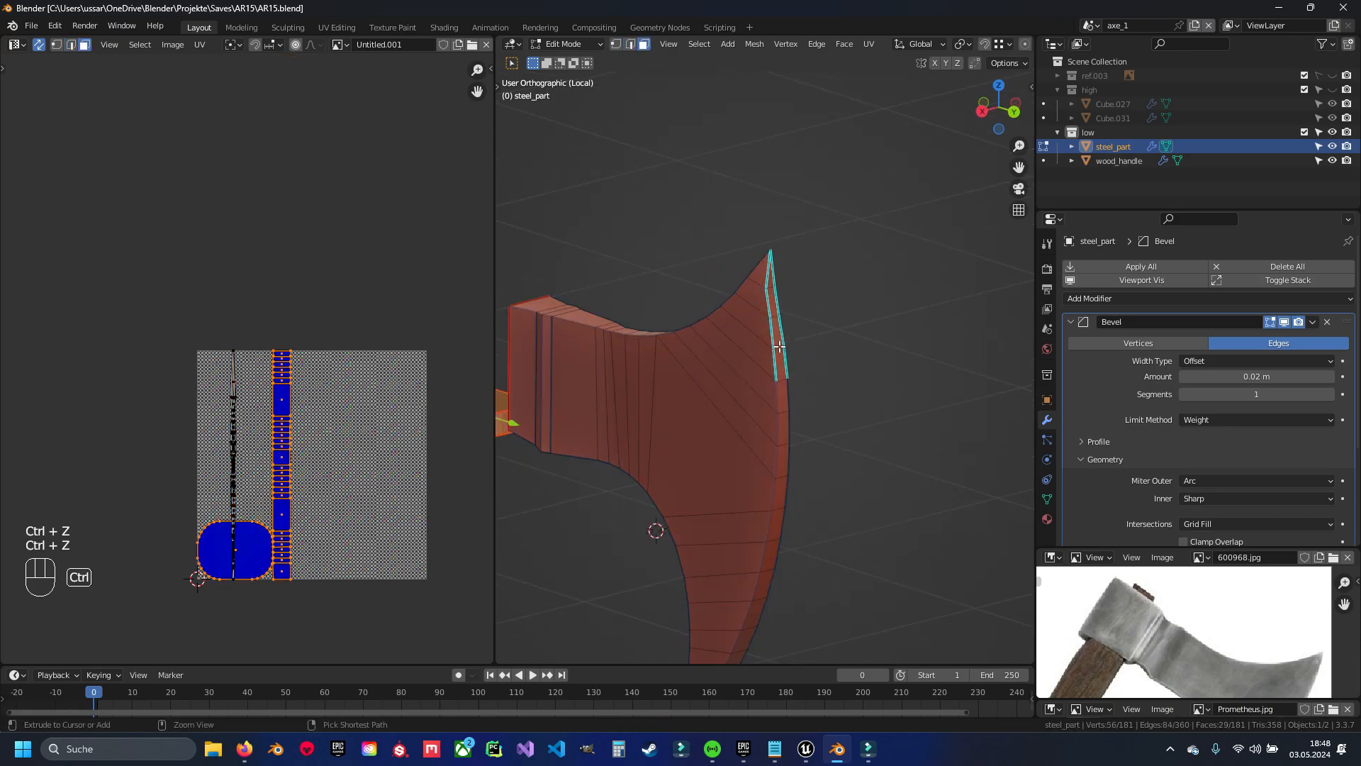
key("ctrl+z")
key("ctrl+z")
key("ctrl+z")
key("ctrl+z")
key("ctrl+z")
Save the file and start deselecting the cutting-edge segments from the selected centre loop
key("a")
middle_click_drag(813, 391, 884, 339)
key("ctrl+s")
scroll(883, 339, "up", 4)
middle_click_drag(665, 277, 853, 192)
middle_click_drag(623, 336, 803, 153)
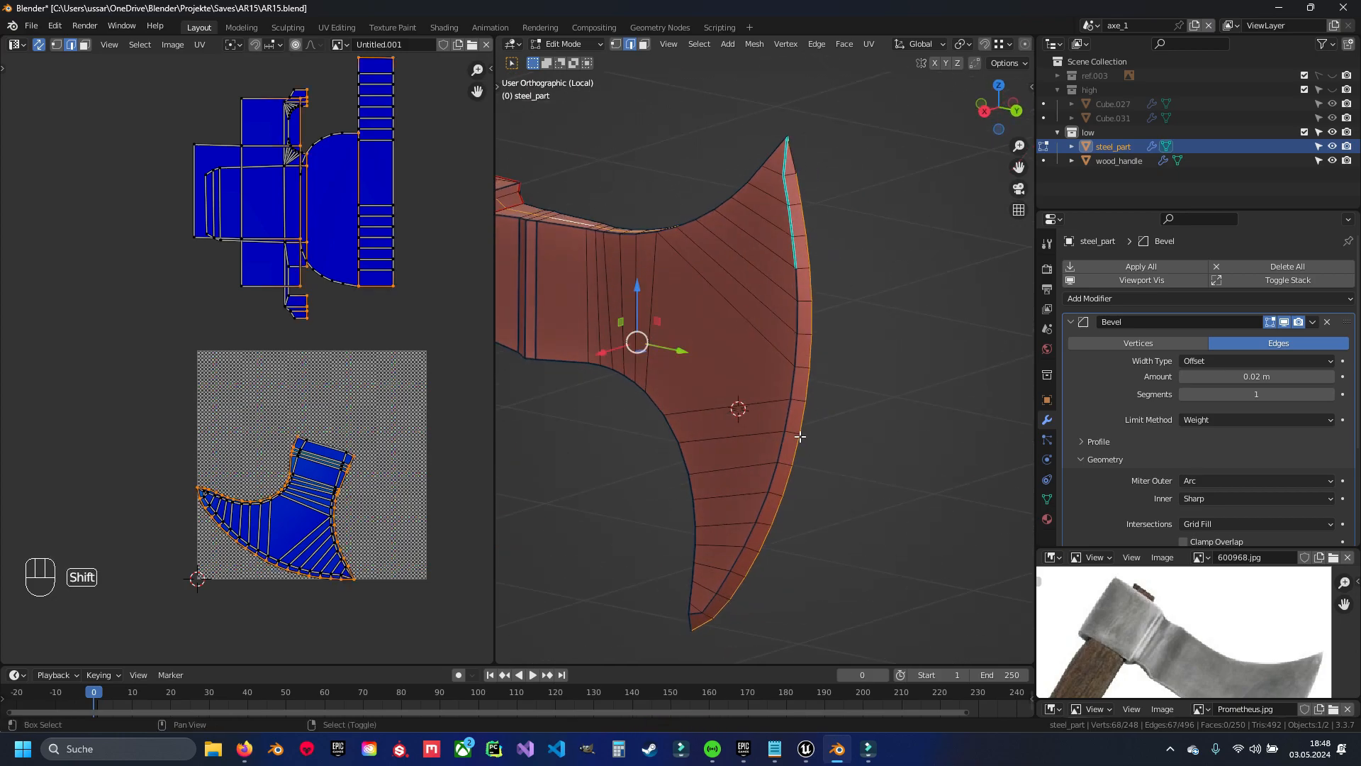
key("KP_2")
key("KP_3")
key("KP_1")
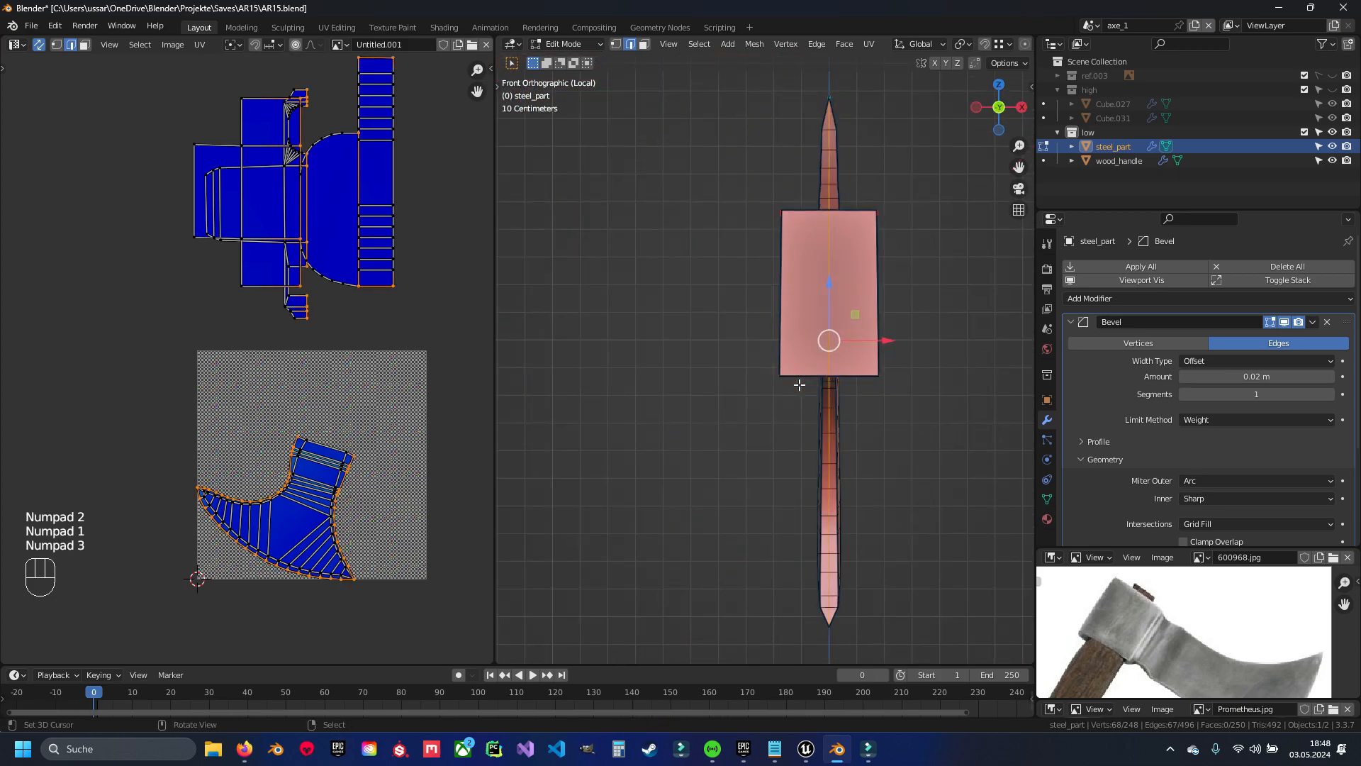
Deselect the remaining cutting-edge segments of the centre loop with circle selection in a wireframe side view
key("u")
key("z")
middle_click_drag(872, 283, 853, 231, "shift")
scroll(847, 212, "down", 1)
key("c")
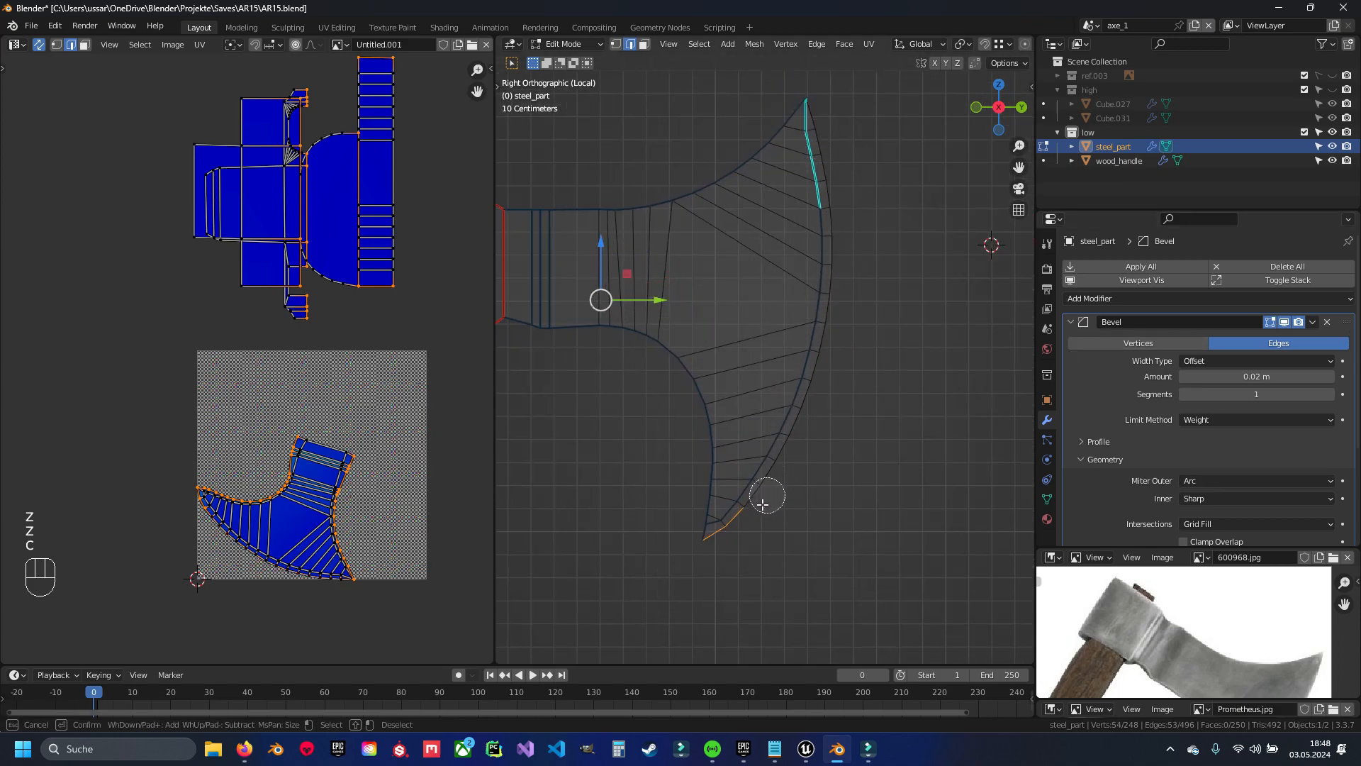
scroll(773, 529, "down", 4)
key("z")
middle_click_drag(708, 479, 850, 410)
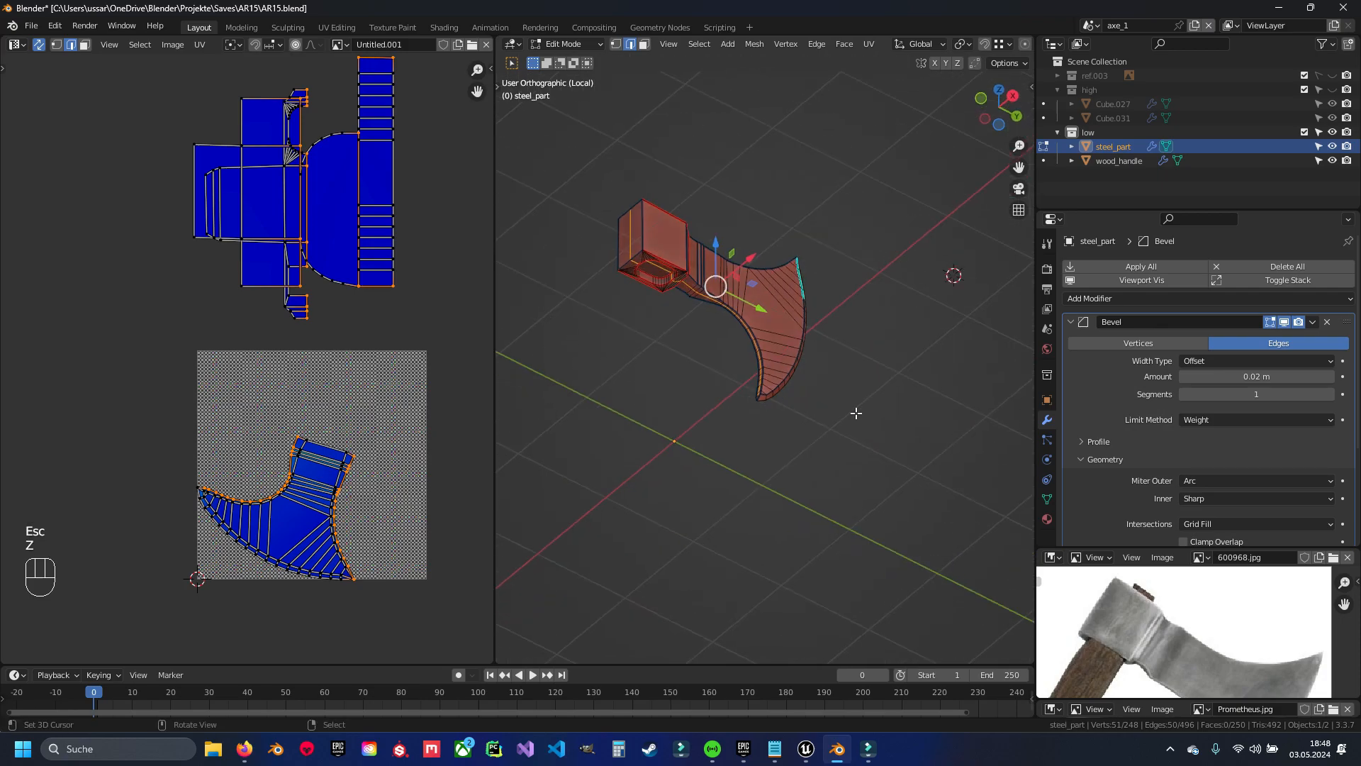
Dissolve the centre loop edges that are still selected, keeping the blade's cutting edge
scroll(850, 411, "up", 5)
key("x")
left_click(886, 415)
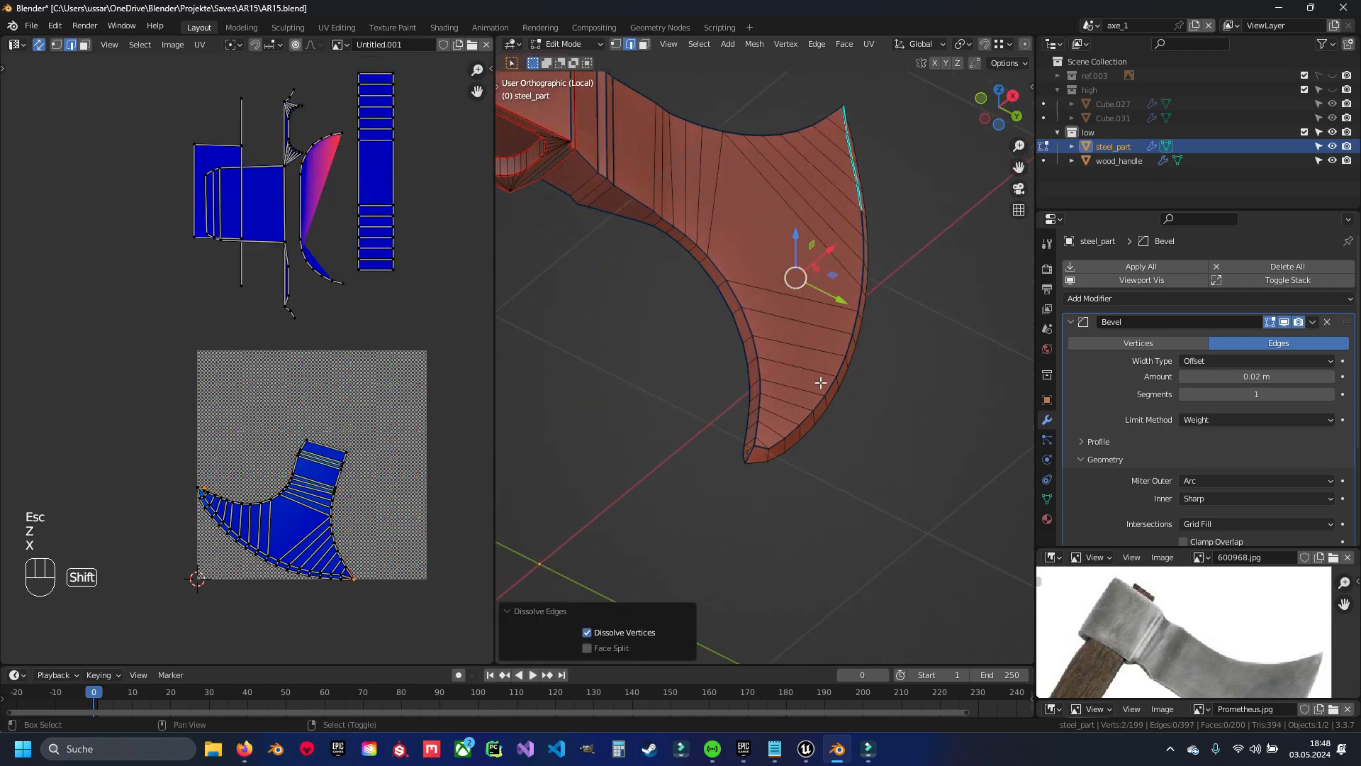
middle_click_drag(711, 252, 798, 362, "shift")
Unwrap all faces of the axe head and clear the selection
key("a")
key("a")
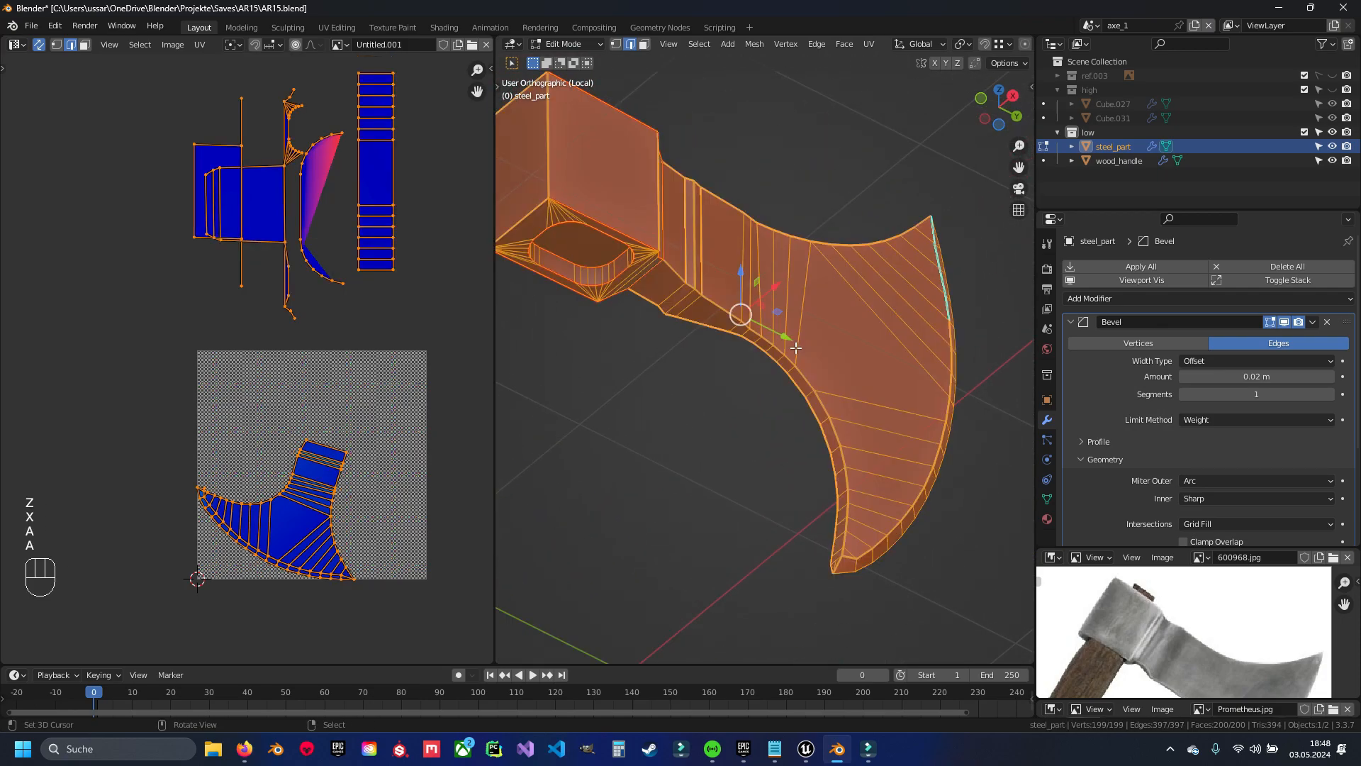
key("u")
left_click(796, 350)
key("a")
Hide the head block's linked faces and mark a seam on one edge of the oval recess's wall
key("3")
right_click(599, 180)
key("ctrl+l")
key("h")
key("2")
right_click(547, 222)
key("ctrl+e")
left_click(642, 299)
Unwrap the oval recess's linked faces, move their island out of the UV tile and hide them
key("3")
right_click(602, 273)
key("ctrl+l")
key("u")
left_click(600, 305)
key("g")
key("h")
Select the edge loops bounding the blade's underside, top and cutting edge
middle_click_drag(833, 345, 642, 361)
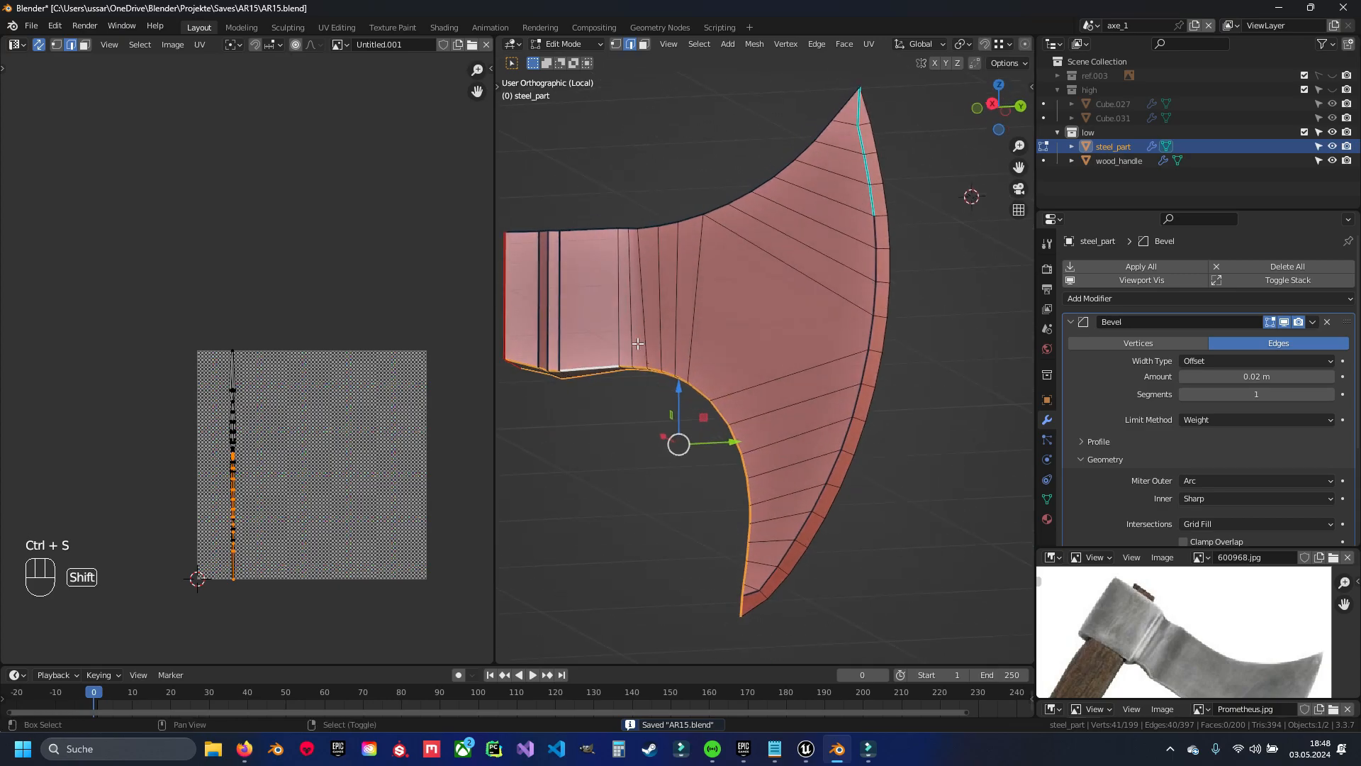
middle_click_drag(694, 287, 741, 286)
left_click(707, 318, "alt+shift")
middle_click_drag(858, 310, 733, 257)
scroll(786, 239, "up", 2)
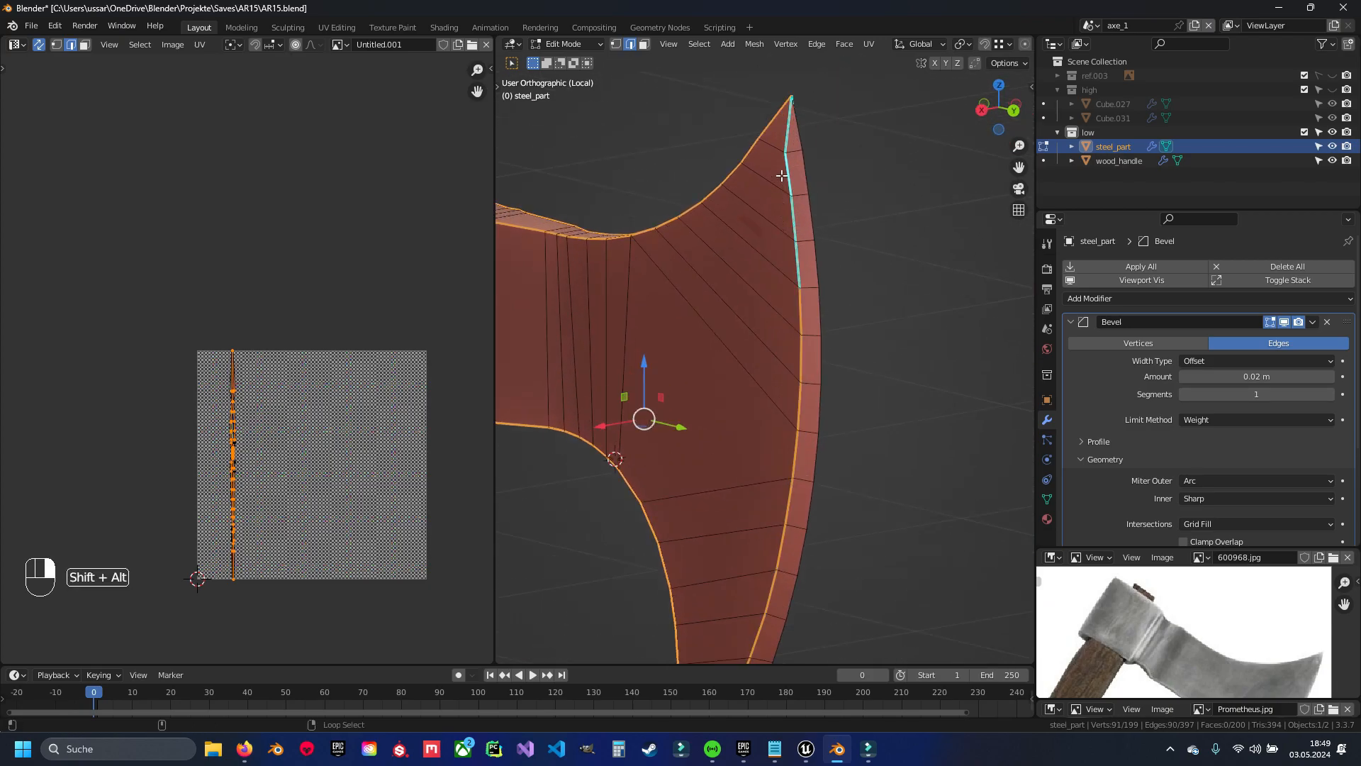
Add the remaining boundary loops on the blade's opposite face and mark all of them as seams
scroll(782, 177, "down", 3)
middle_click_drag(879, 397, 662, 422)
scroll(652, 340, "up", 2)
key("z")
middle_click_drag(602, 222, 820, 380)
scroll(826, 397, "up", 3)
key("ctrl+e")
Unwrap all visible blade faces and clear the selection
key("a")
key("a")
key("u")
left_click(840, 430)
key("a")
Reveal all hidden faces of the axe head and save the file
key("alt+h")
key("a")
key("ctrl+s")
key("a")
Clear the seams where the blade's neck meets the sides of the head block
middle_click_drag(593, 303, 804, 365, "shift")
key("2")
middle_click_drag(869, 333, 822, 298)
left_click(877, 298, "shift")
key("ctrl+e")
left_click(876, 329)
Select and unwrap all faces of the axe head with the new seam layout
middle_click_drag(651, 346, 851, 355)
middle_click_drag(851, 356, 837, 403, "shift")
key("a")
key("a")
key("u")
left_click(795, 377)
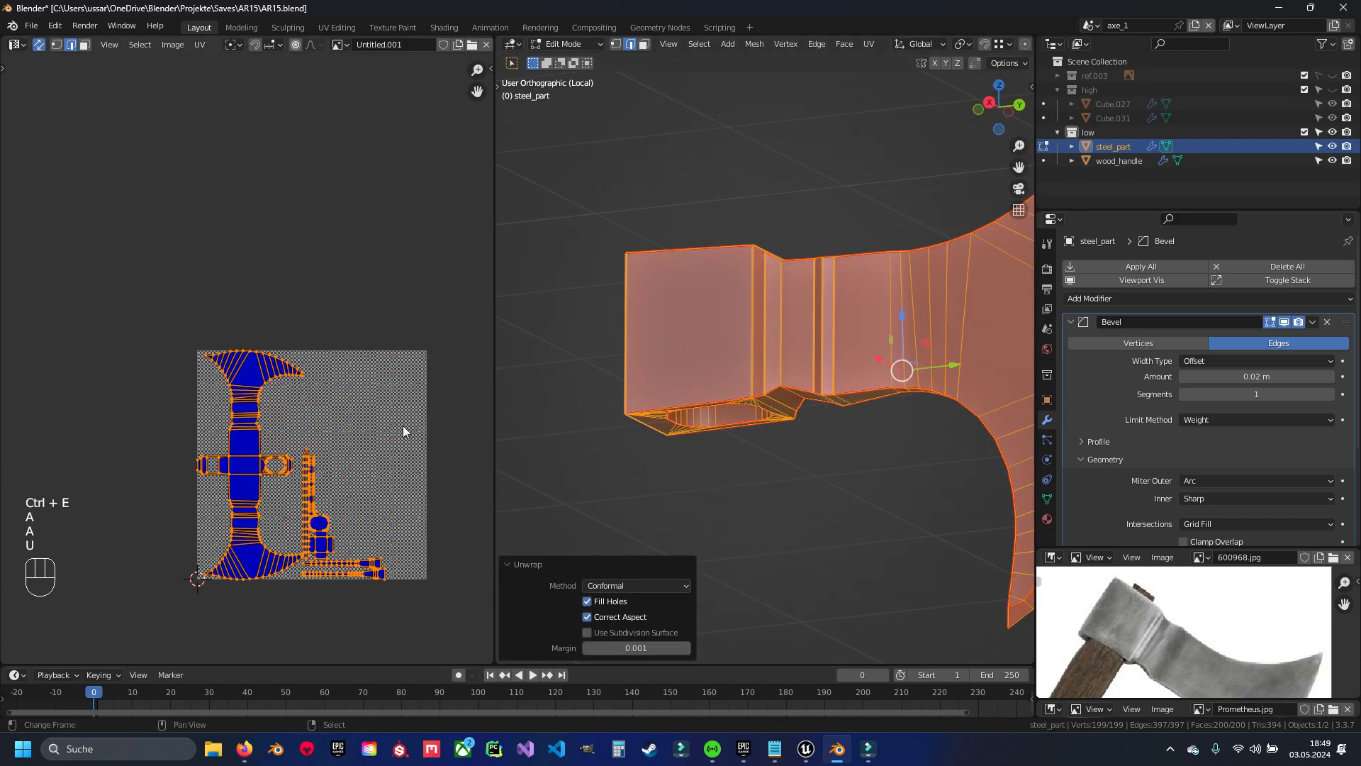
Select the joined head-and-blade island's linked faces, move it above the UV tile and unwrap it separately
key("3")
left_click(245, 457)
key("ctrl+l")
key("g")
left_click(293, 310)
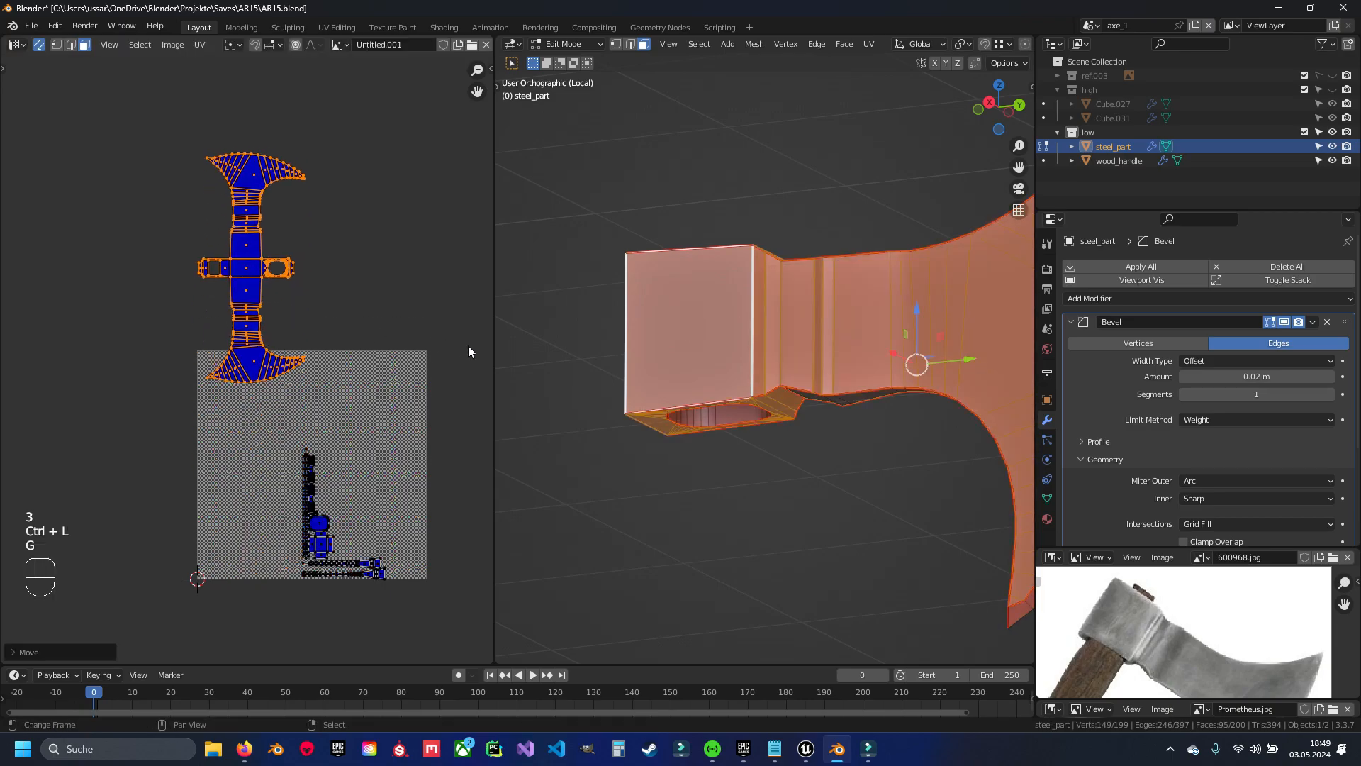
key("u")
left_click(468, 346)
Move the unwrapped head-and-blade island out of the UV tile, hide its faces and save the file
middle_click_drag(292, 524, 290, 482)
scroll(291, 482, "up", 4)
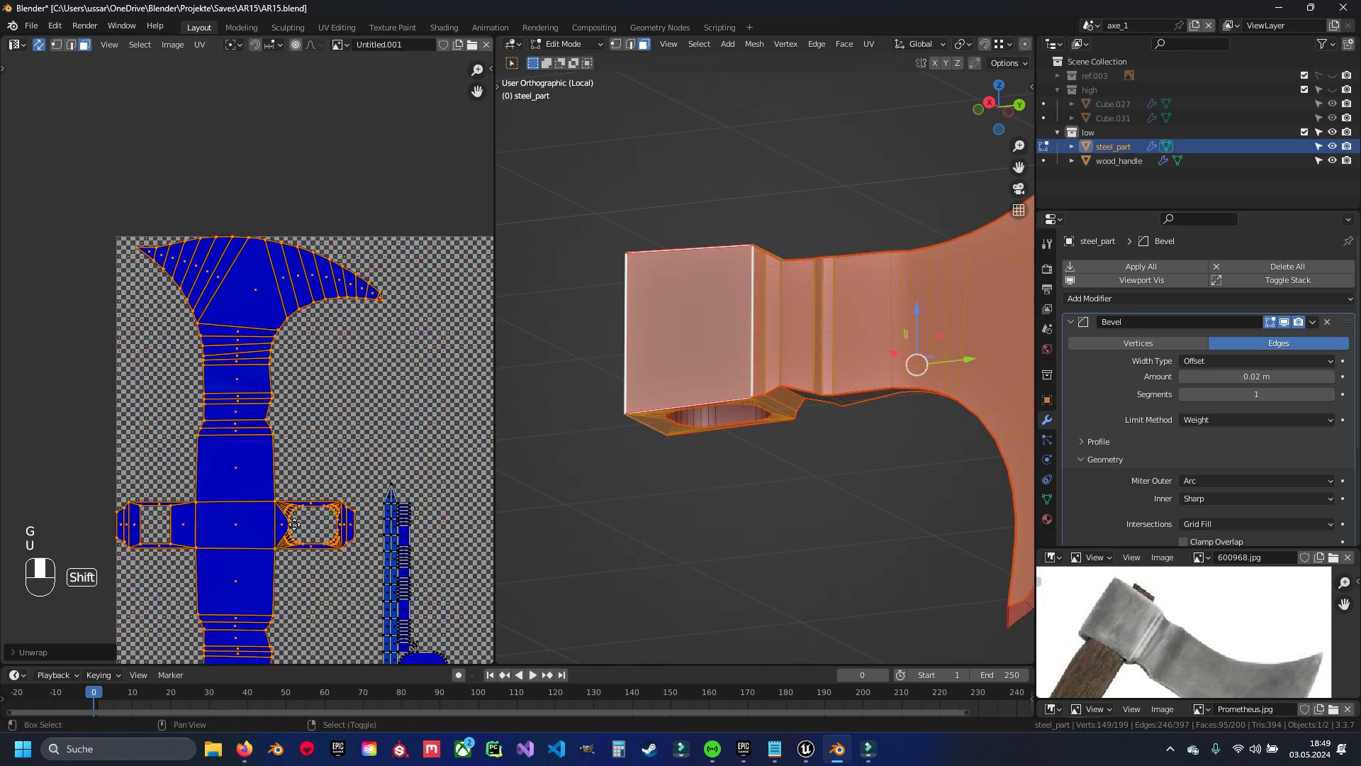
scroll(273, 585, "down", 4)
key("h")
Unwrap the linked faces of the rectangular recess and the oval recess's wall, and hide them
left_click_drag(629, 208, 721, 448)
key("ctrl+l")
key("u")
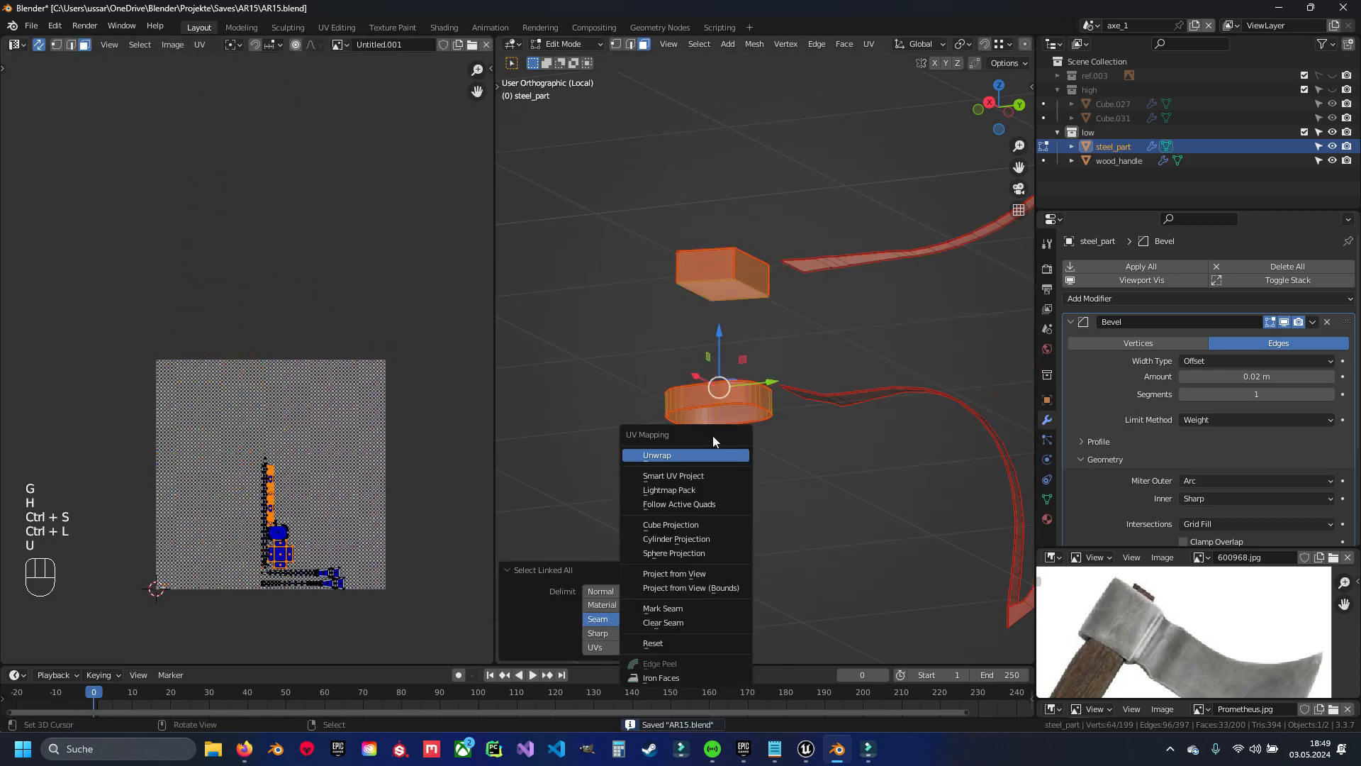
key("h")
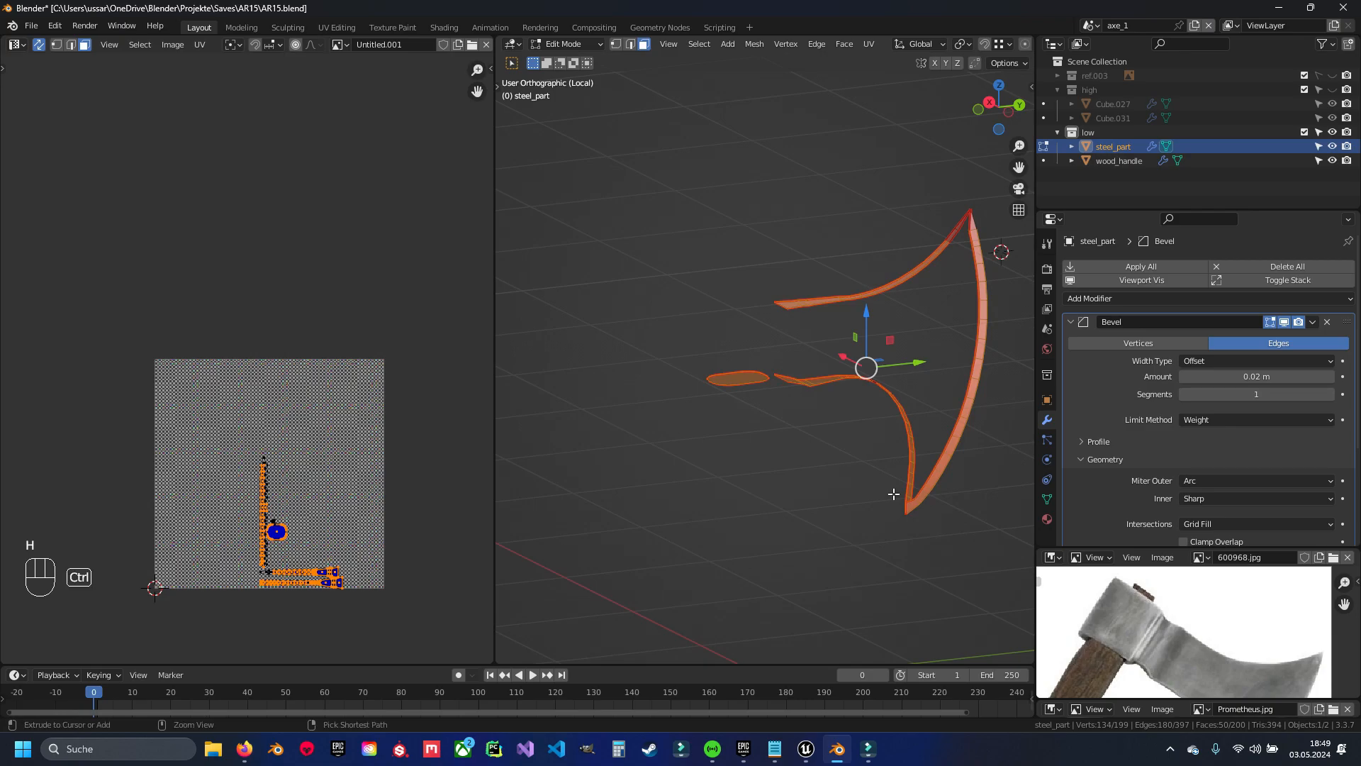
Unwrap the linked faces of the two narrow head strips and the oval recess's floor together
key("ctrl+l")
key("u")
left_click(892, 491)
Locate the tiny UV island at the blade's lower tip, save, and dissolve the edge splitting that tip
middle_click_drag(316, 571, 68, 620, "shift")
scroll(347, 359, "up", 6)
middle_click_drag(179, 158, 386, 324, "shift")
left_click_drag(413, 300, 415, 301)
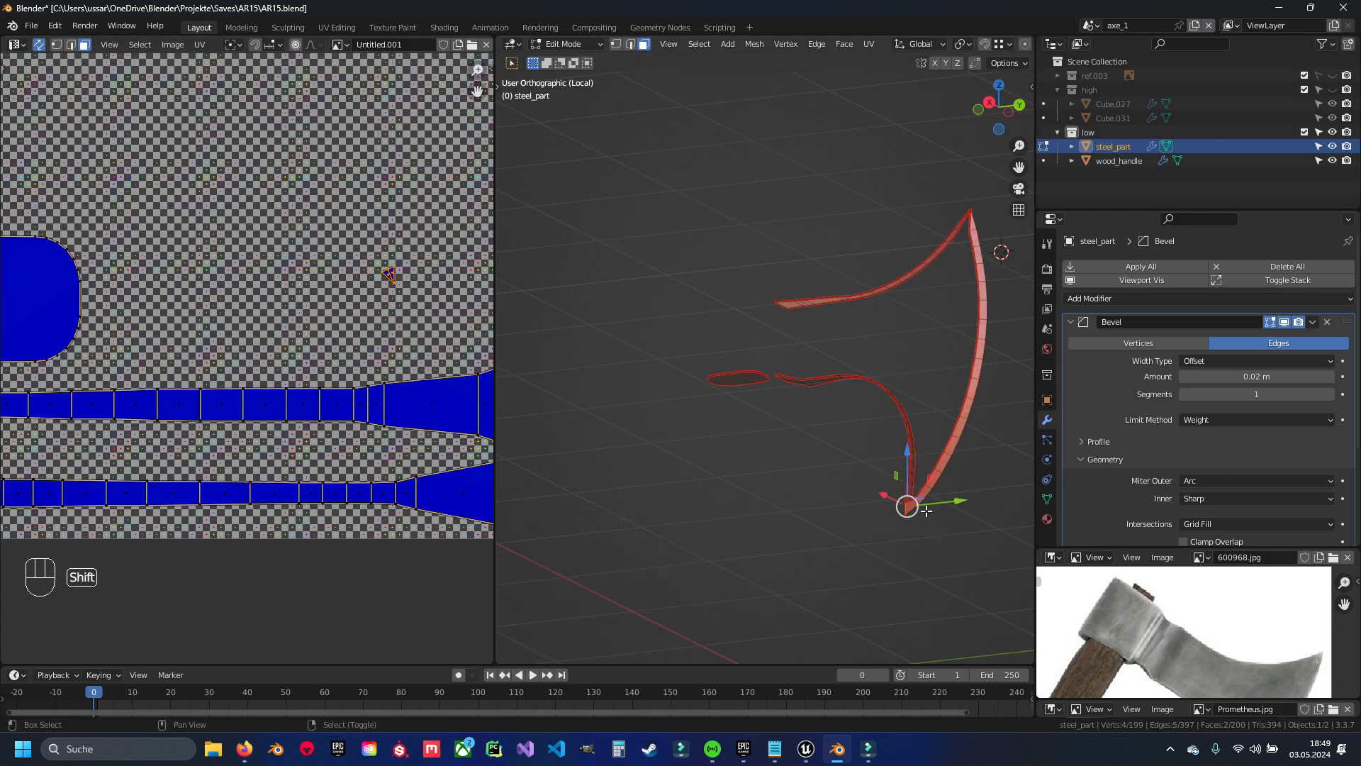
middle_click_drag(939, 534, 814, 386, "shift")
key("KP_Decimal")
key("alt+a")
middle_click_drag(936, 420, 796, 293)
key("2")
key("ctrl+s")
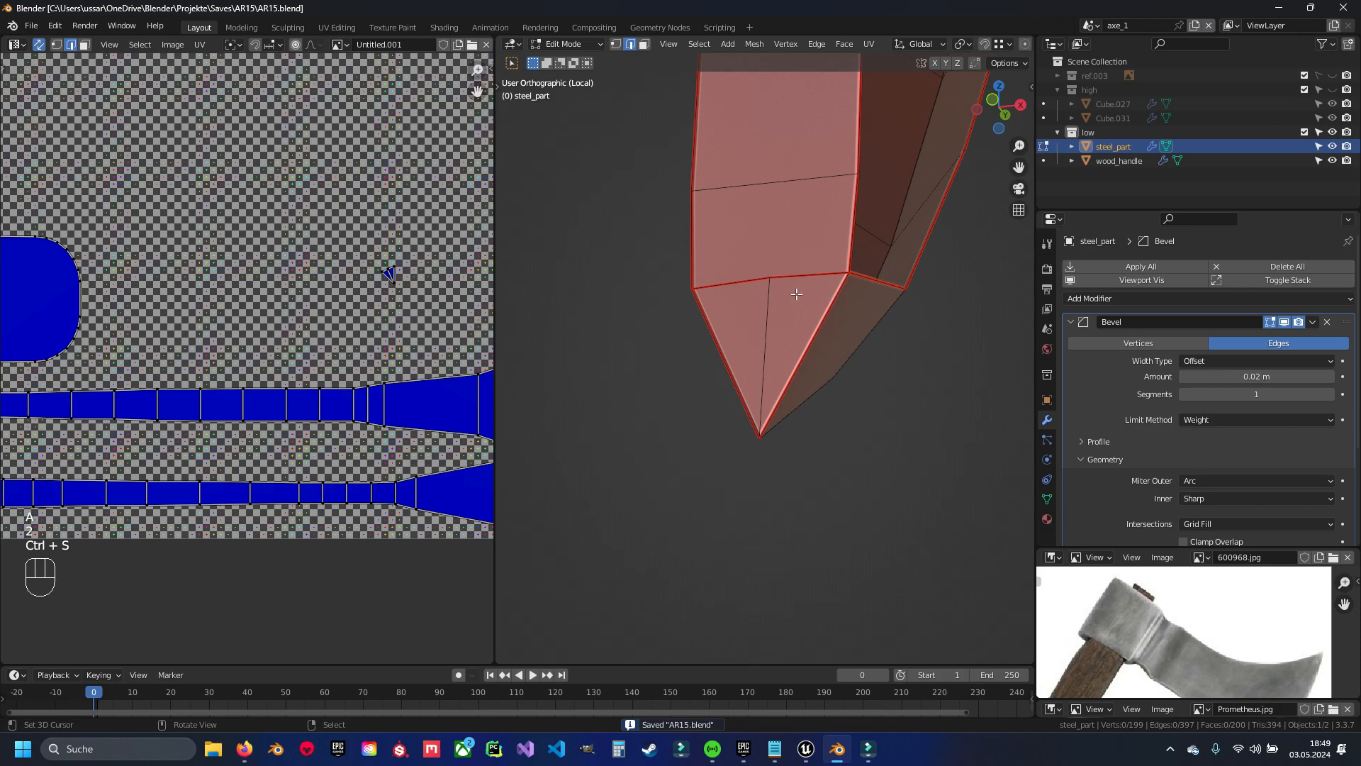
key("x")
left_click(746, 421)
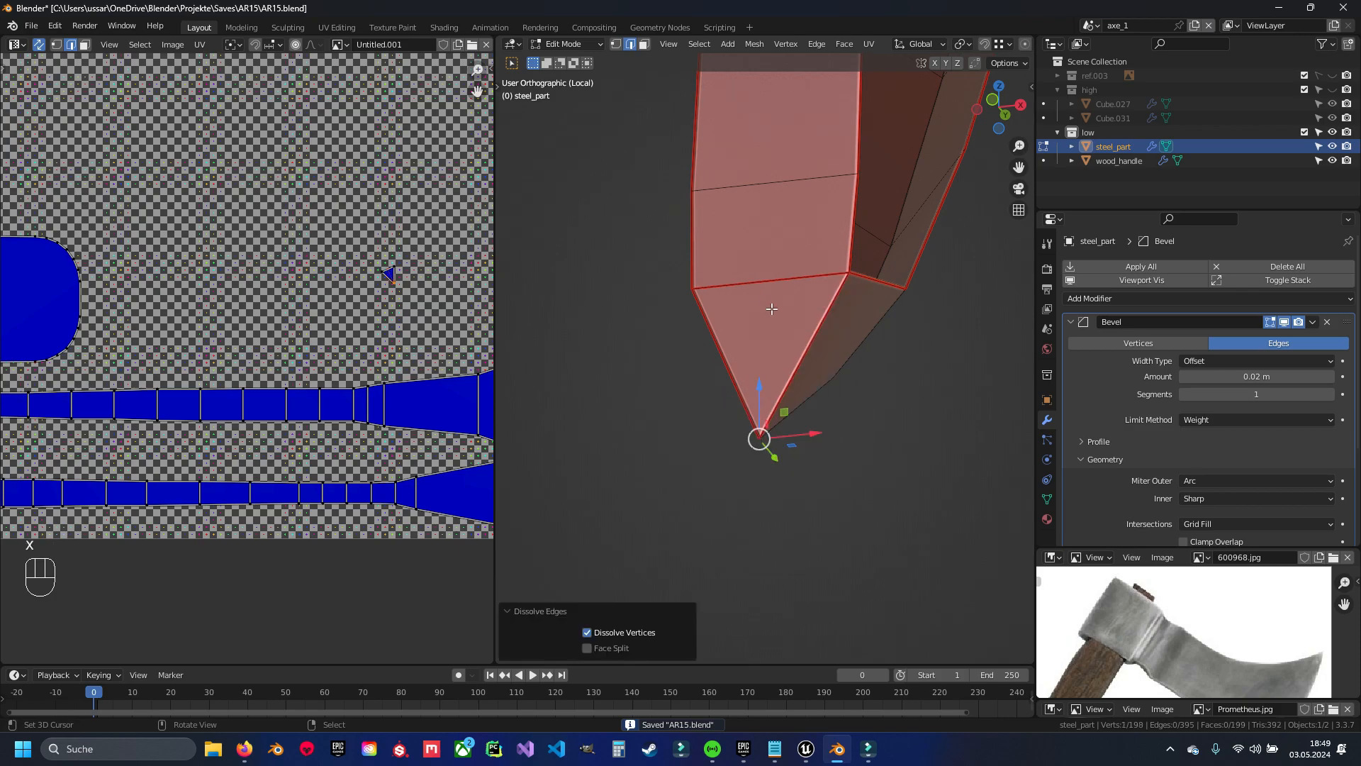
Clear the seam across the blade's lower tip and save the file
key("alt+a")
left_click(761, 282)
key("ctrl+e")
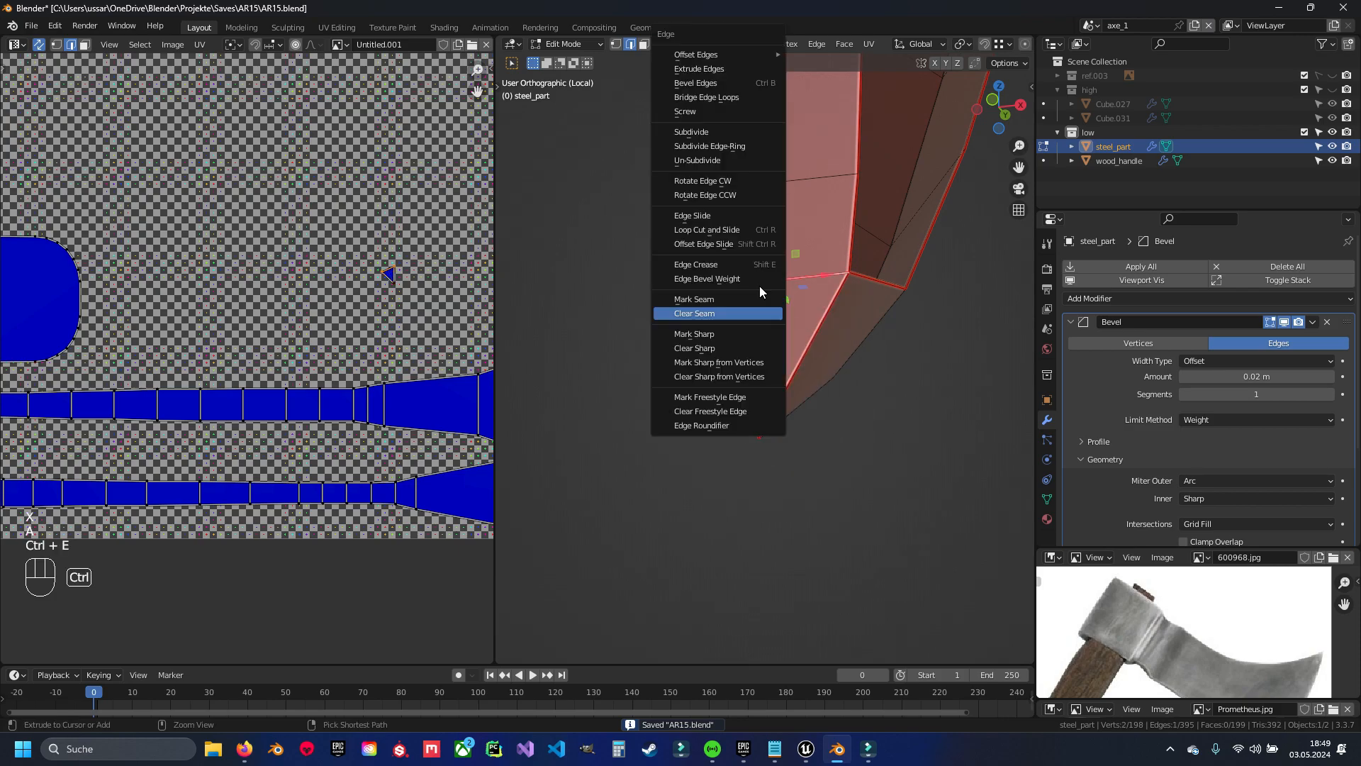
left_click(728, 313)
middle_click_drag(729, 315, 721, 377)
left_click(720, 377)
key("KP_Decimal")
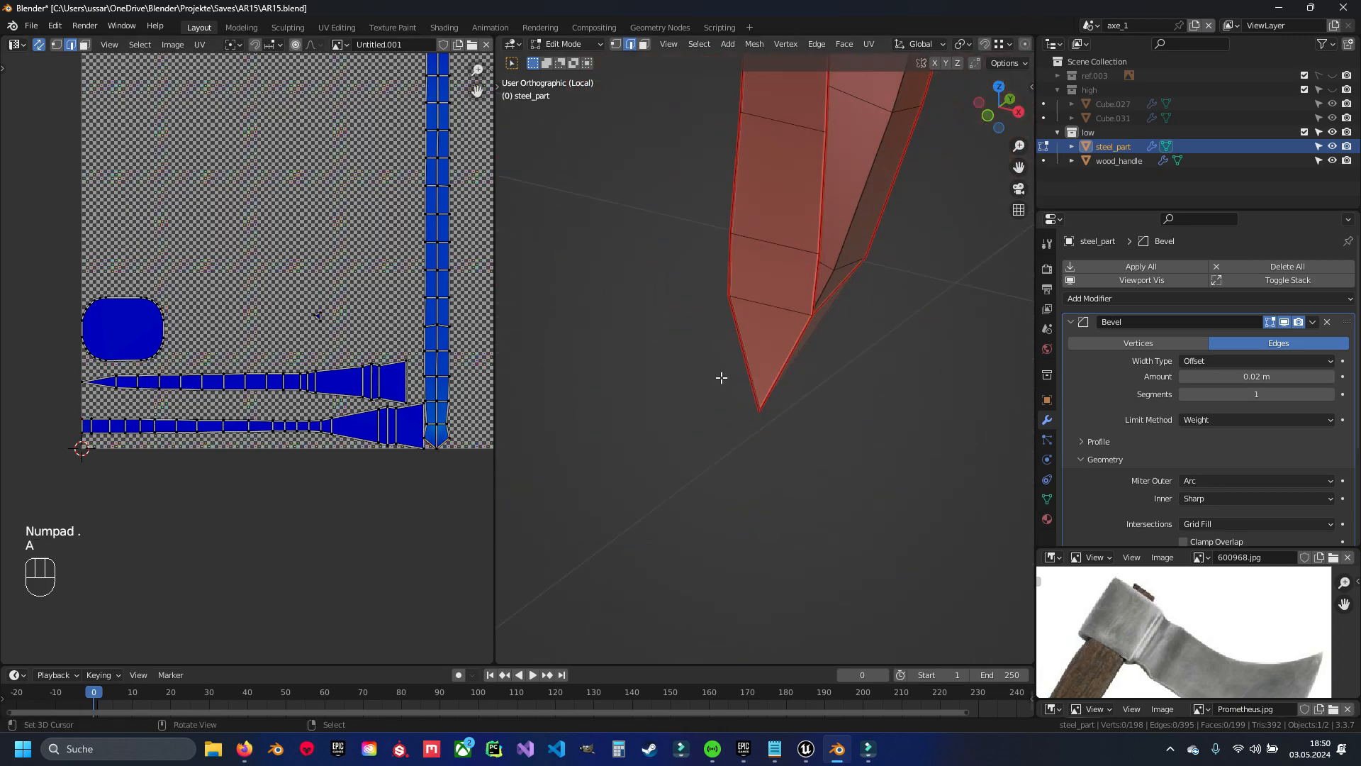
key("ctrl+s")
Reveal all hidden faces of the axe head, deselect everything and save the file
key("a")
middle_click_drag(443, 295, 503, 350)
middle_click_drag(534, 449, 781, 394)
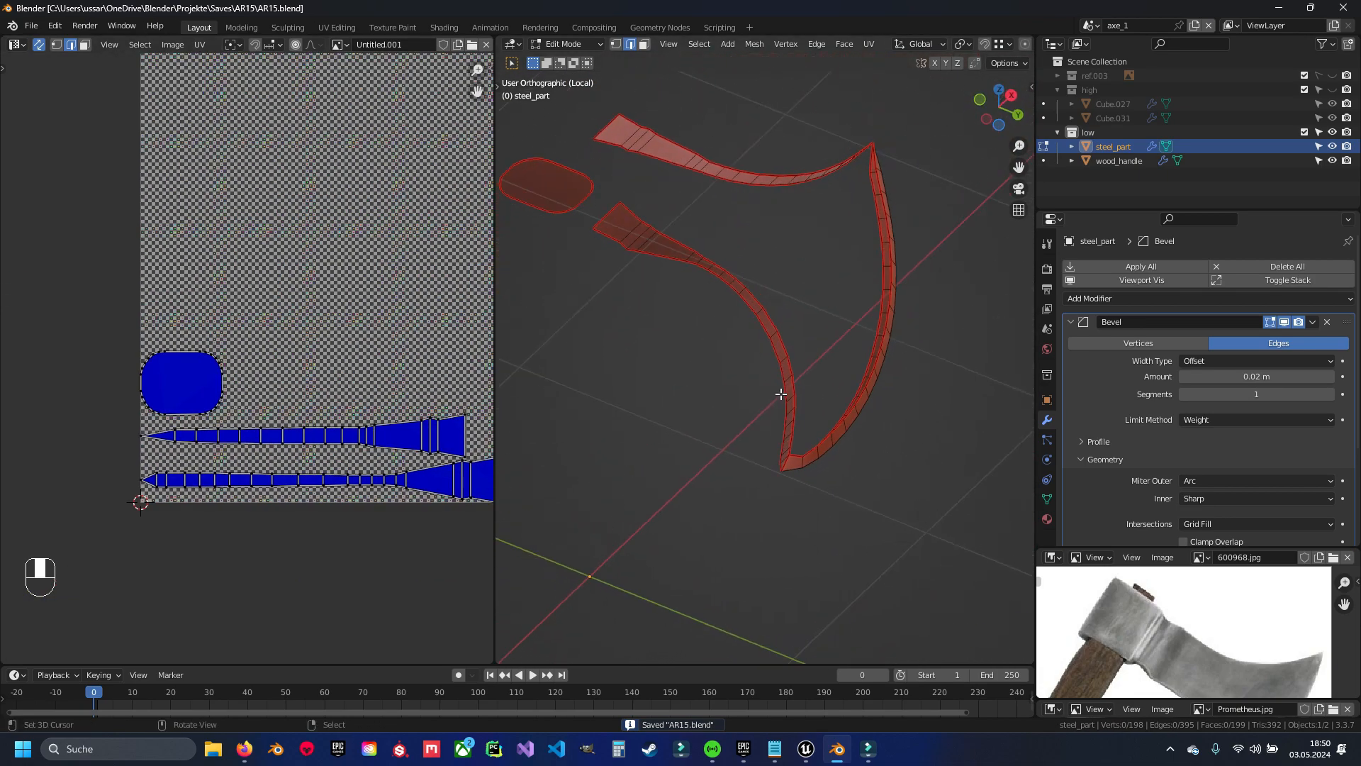
scroll(794, 446, "up", 3)
middle_click_drag(805, 486, 799, 422, "shift")
middle_click_drag(737, 211, 689, 363, "shift")
key("alt+h")
key("a")
key("ctrl+s")
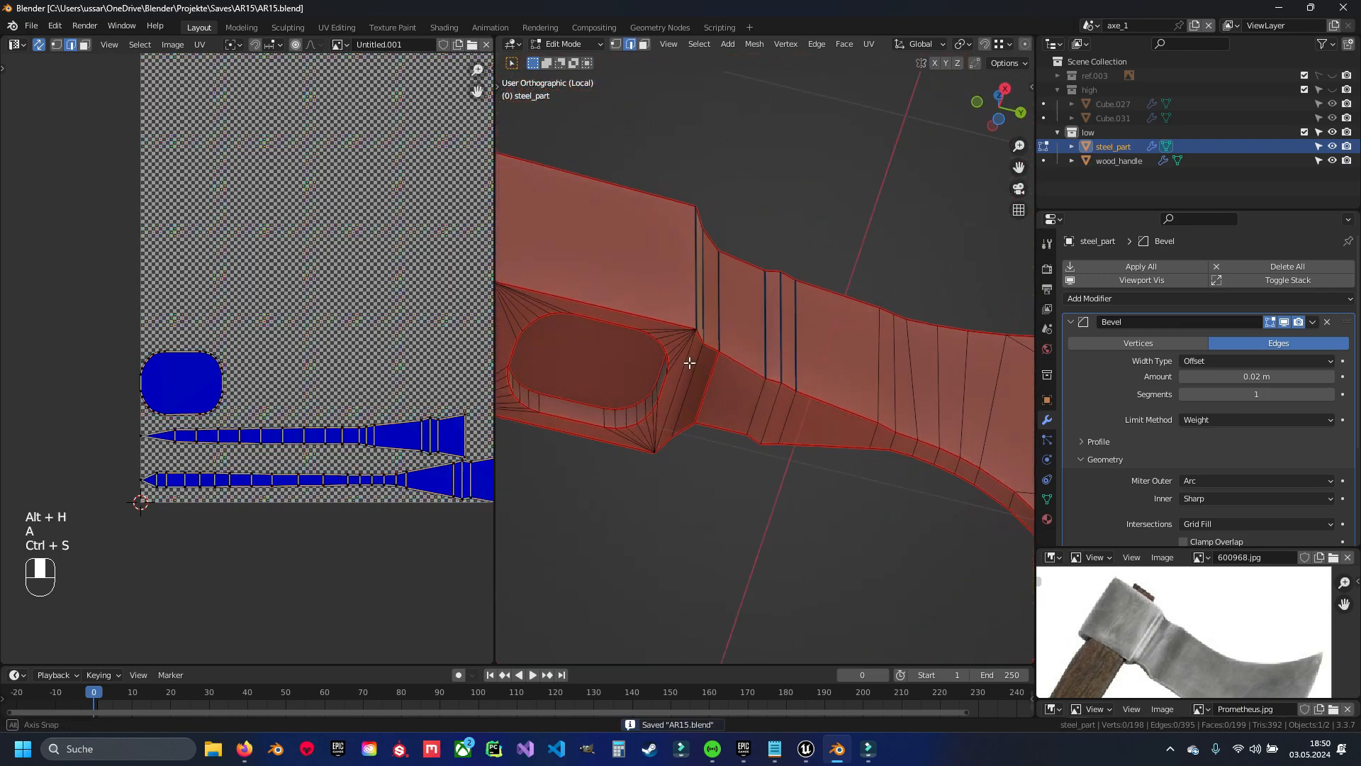
Clear the seams crossing the neck on the underside and top of the axe head
key("ctrl+e")
left_click(719, 395)
middle_click_drag(784, 237, 714, 150)
key("ctrl+e")
left_click(761, 227)
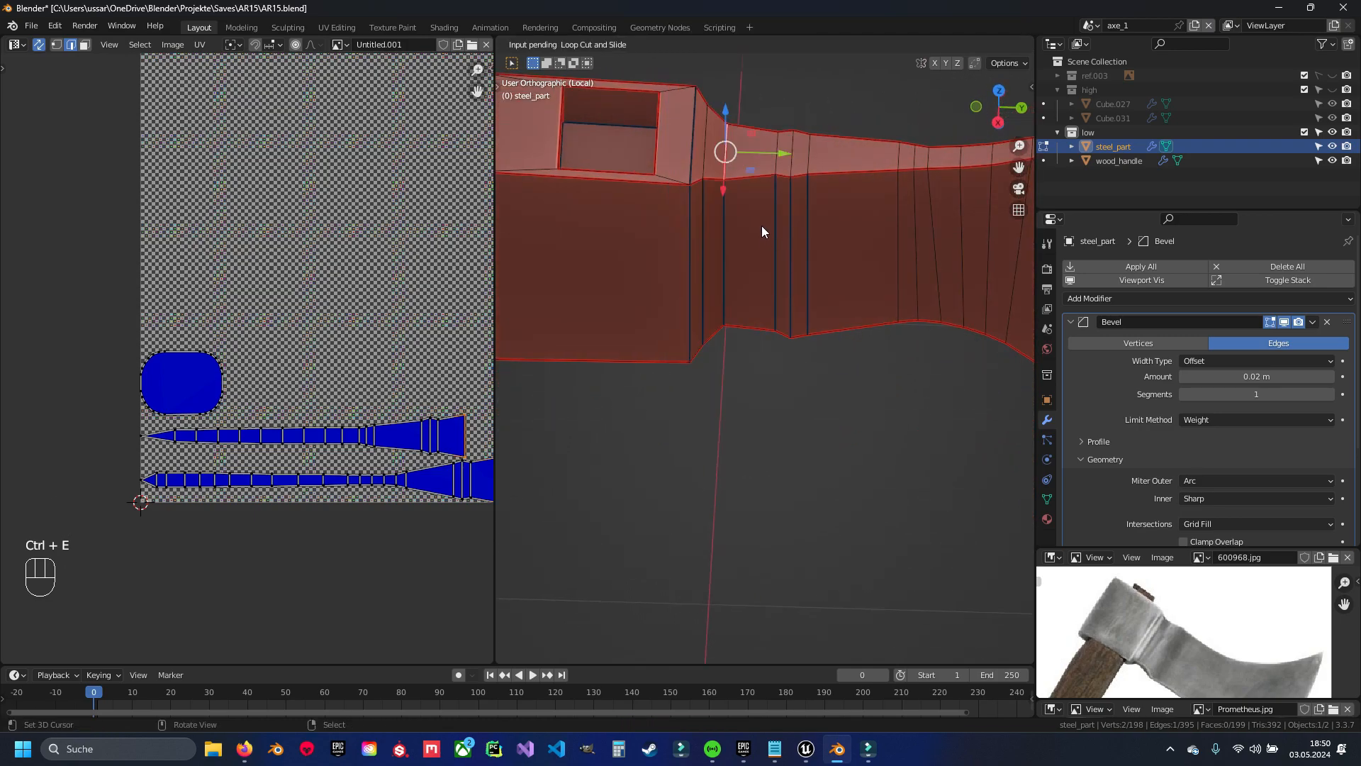
right_click(769, 249)
key("ctrl+e")
left_click(736, 329)
Try to unwrap the whole axe head with the neck seams cleared
middle_click_drag(801, 511, 822, 355)
key("a")
key("u")
left_click(822, 355)
key("a")
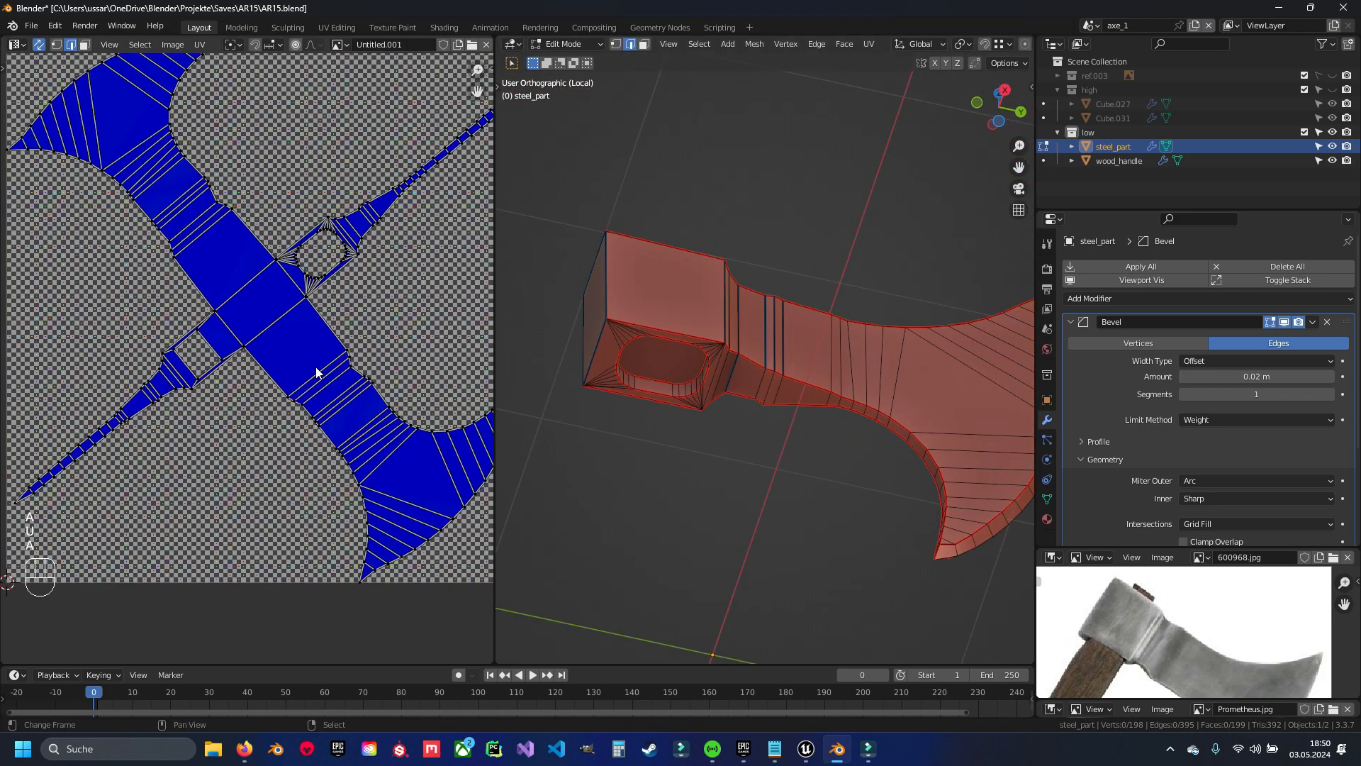
middle_click_drag(257, 434, 278, 353)
scroll(278, 353, "up", 1)
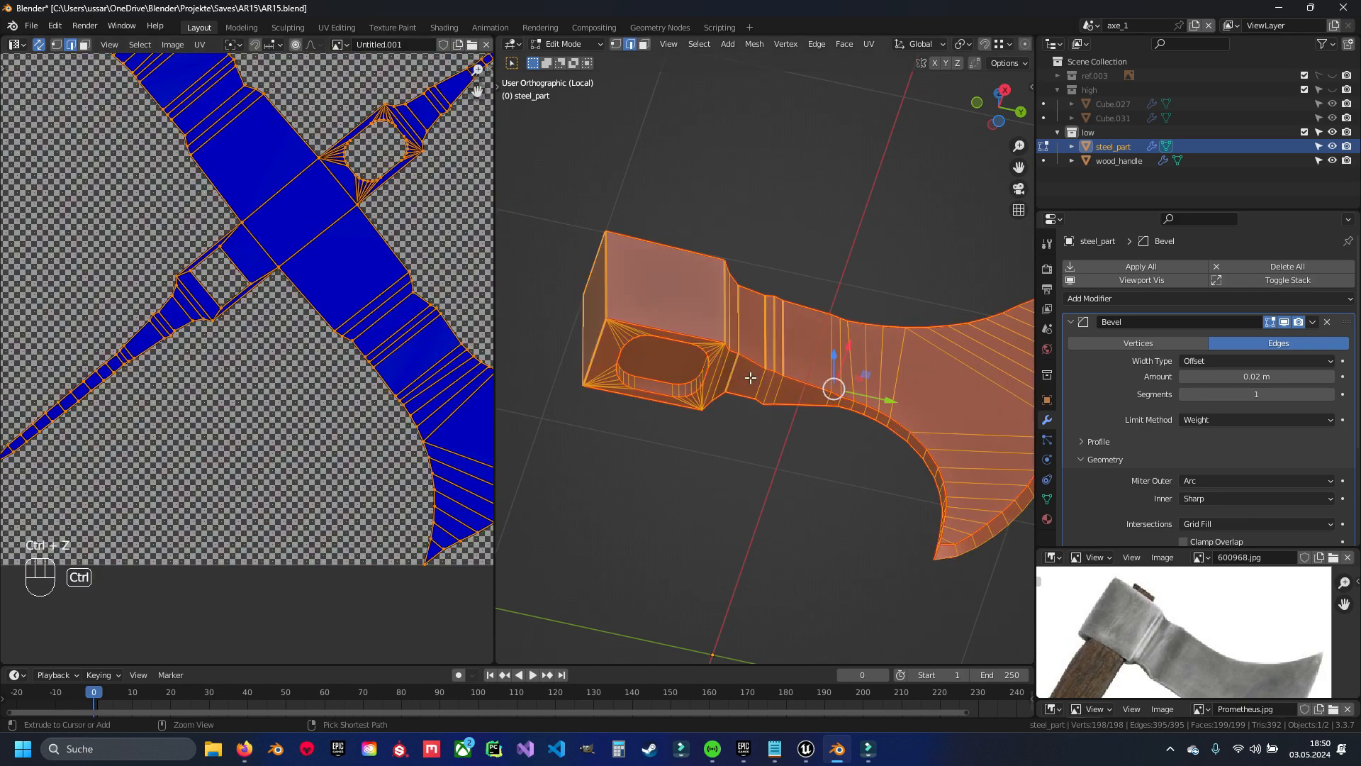
key("ctrl+z")
key("ctrl+z")
key("ctrl+z")
Mark the upper and lower edges of the head's back face as seams and clear the seam across the neck's top
middle_click_drag(752, 364, 730, 415)
left_click(610, 337)
middle_click_drag(608, 341, 638, 376)
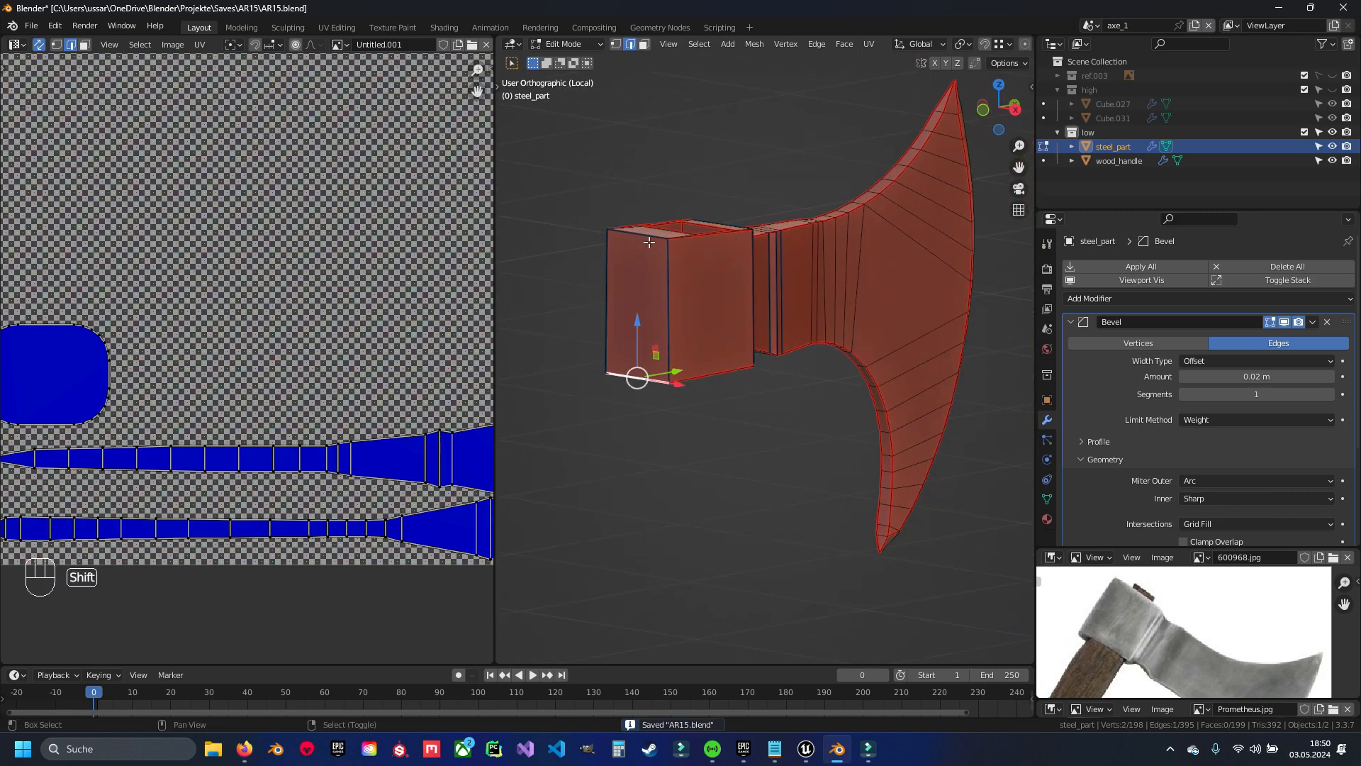
left_click(638, 231, "shift")
key("ctrl+e")
left_click(873, 337)
middle_click_drag(873, 336, 819, 369)
left_click(763, 251)
key("ctrl+e")
left_click(820, 369)
Select and unwrap all faces of the axe head with the revised back and neck seams
key("a")
key("u")
left_click(805, 391)
key("a")
scroll(280, 376, "down", 2)
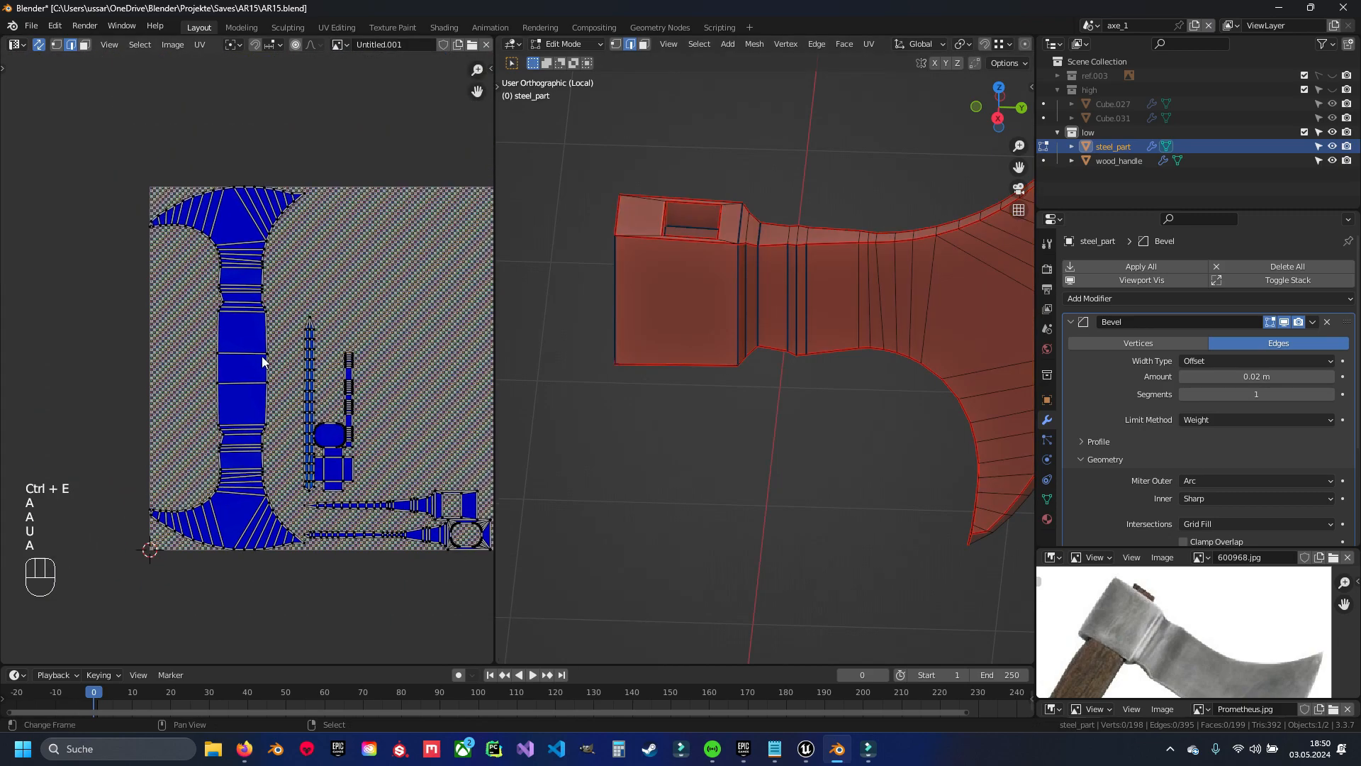
Select the large island of the head's sides and blade, move it above the UV tile and hide its faces
middle_click_drag(391, 505, 378, 424)
left_click(216, 298)
key("ctrl+l")
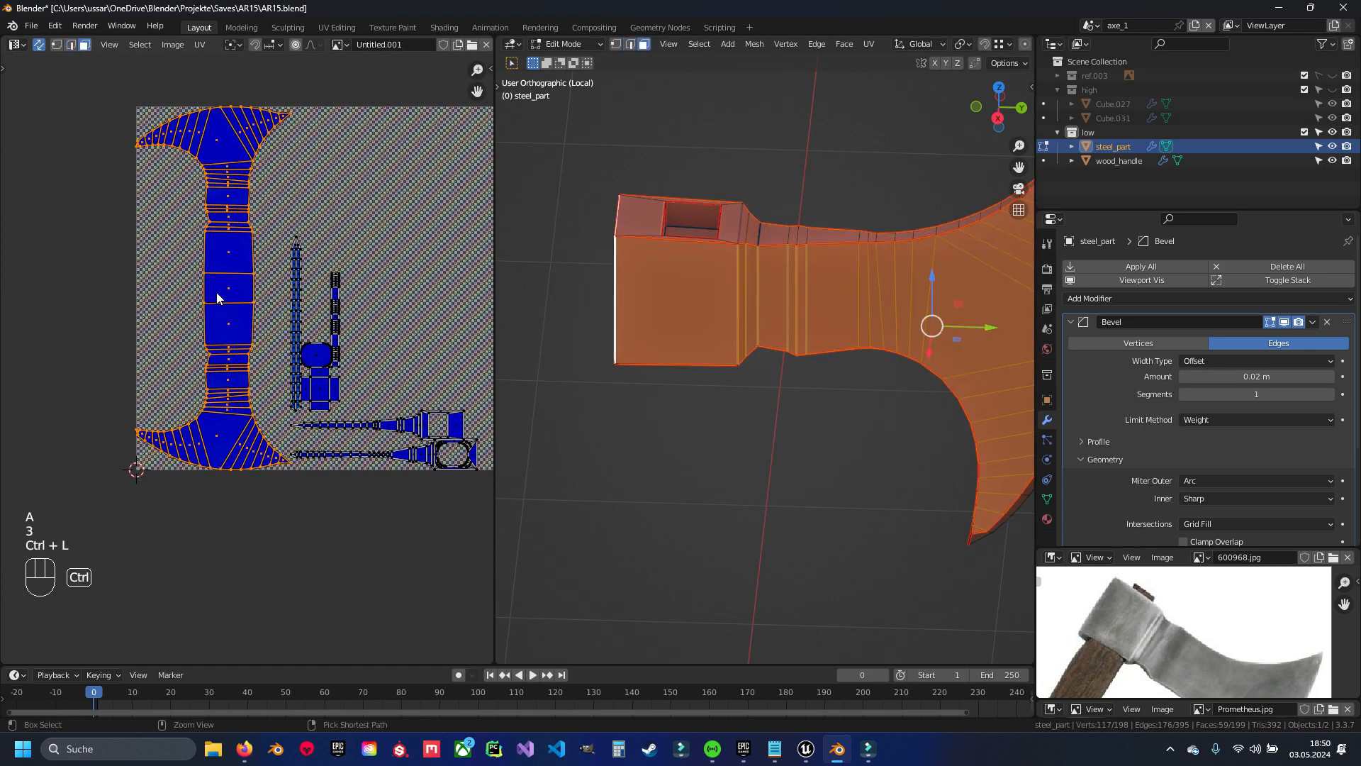
scroll(217, 298, "up", 1)
scroll(271, 392, "down", 4)
key("g")
key("h")
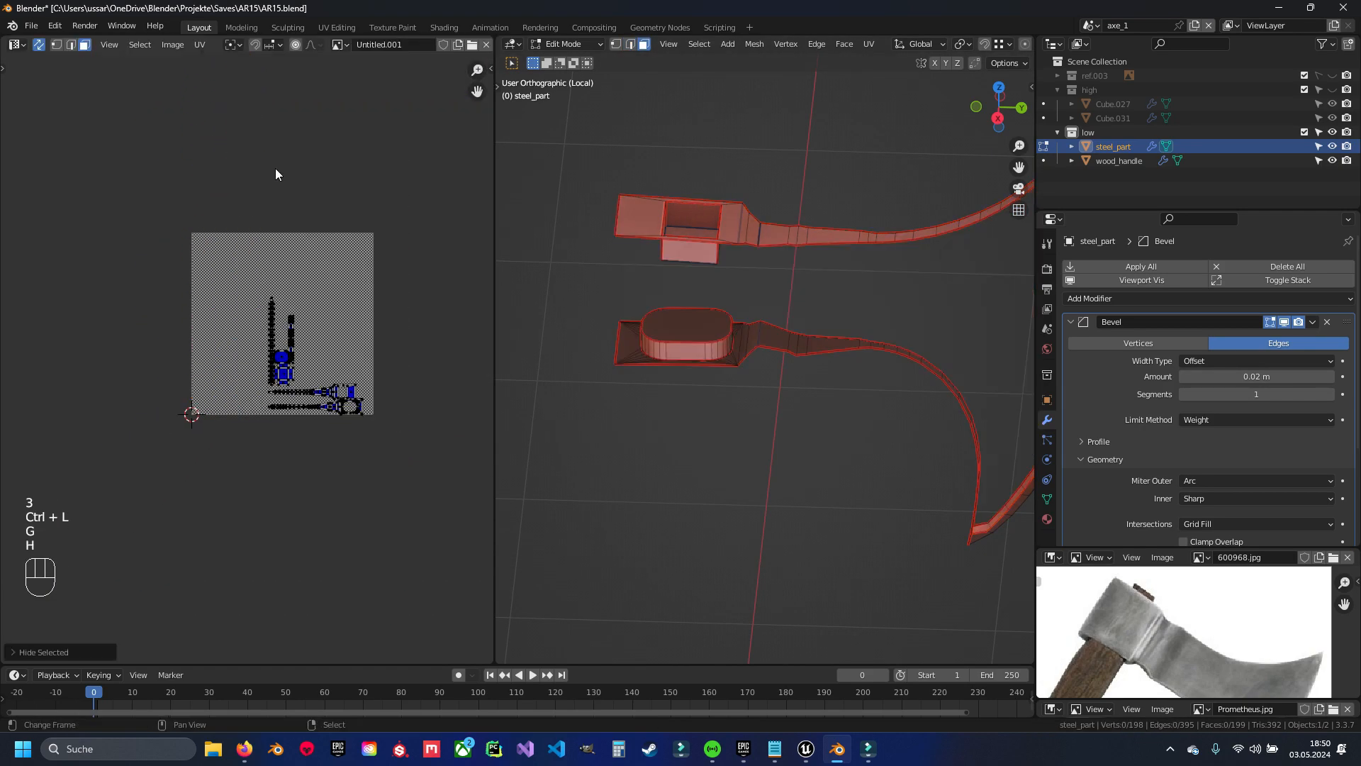
Unwrap the linked top strip around the rectangular recess separately, move it above the UV tile and hide it
middle_click_drag(711, 309, 783, 241)
key("ctrl+l")
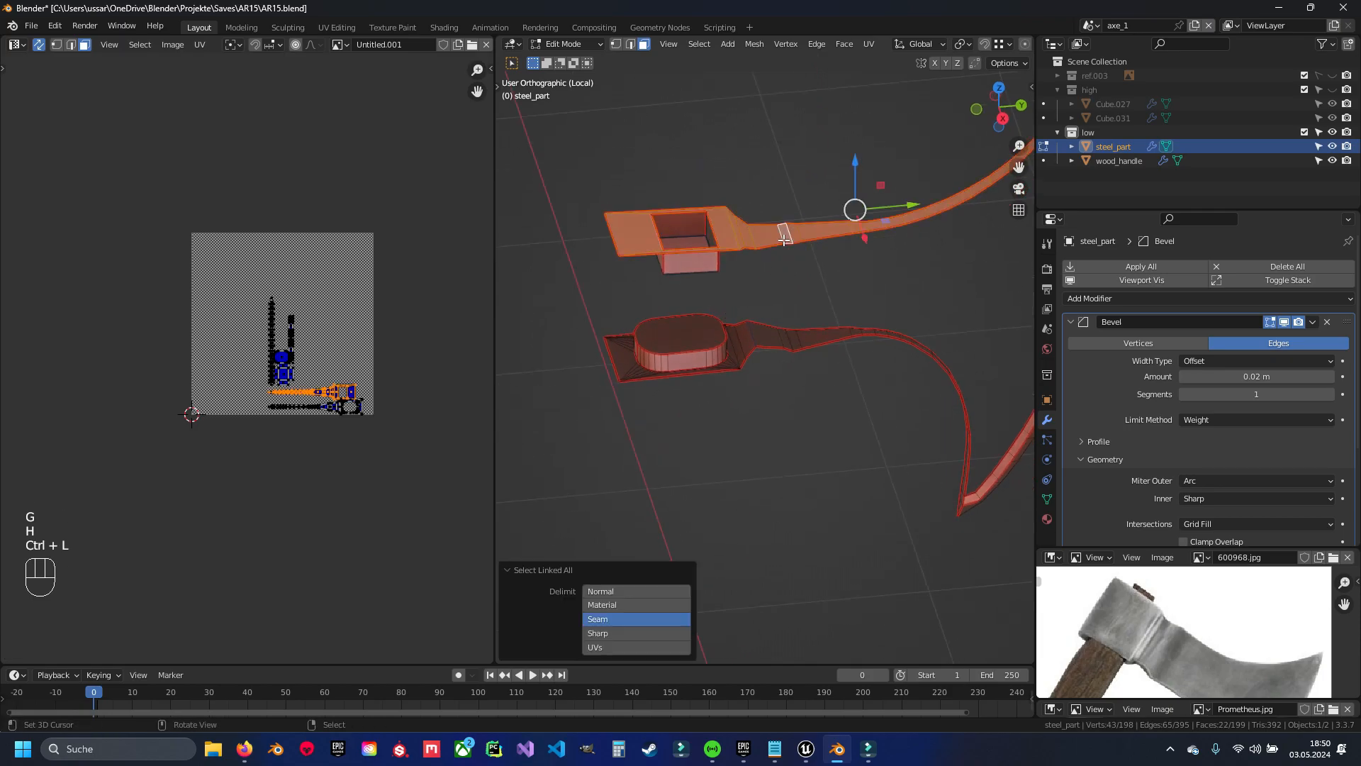
key("u")
key("g")
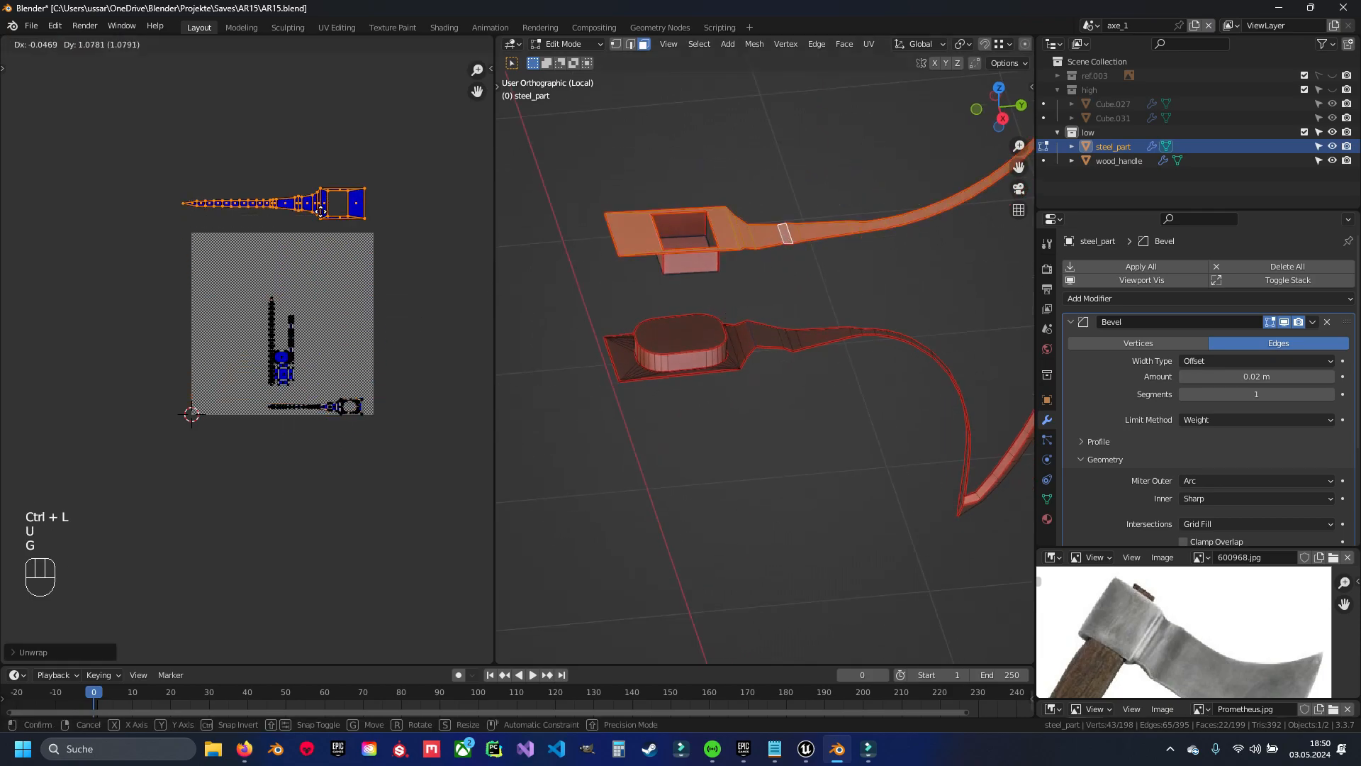
left_click(333, 202)
key("h")
Unwrap the linked bottom strip around the oval recess separately, move it above the UV tile and hide it
key("ctrl+l")
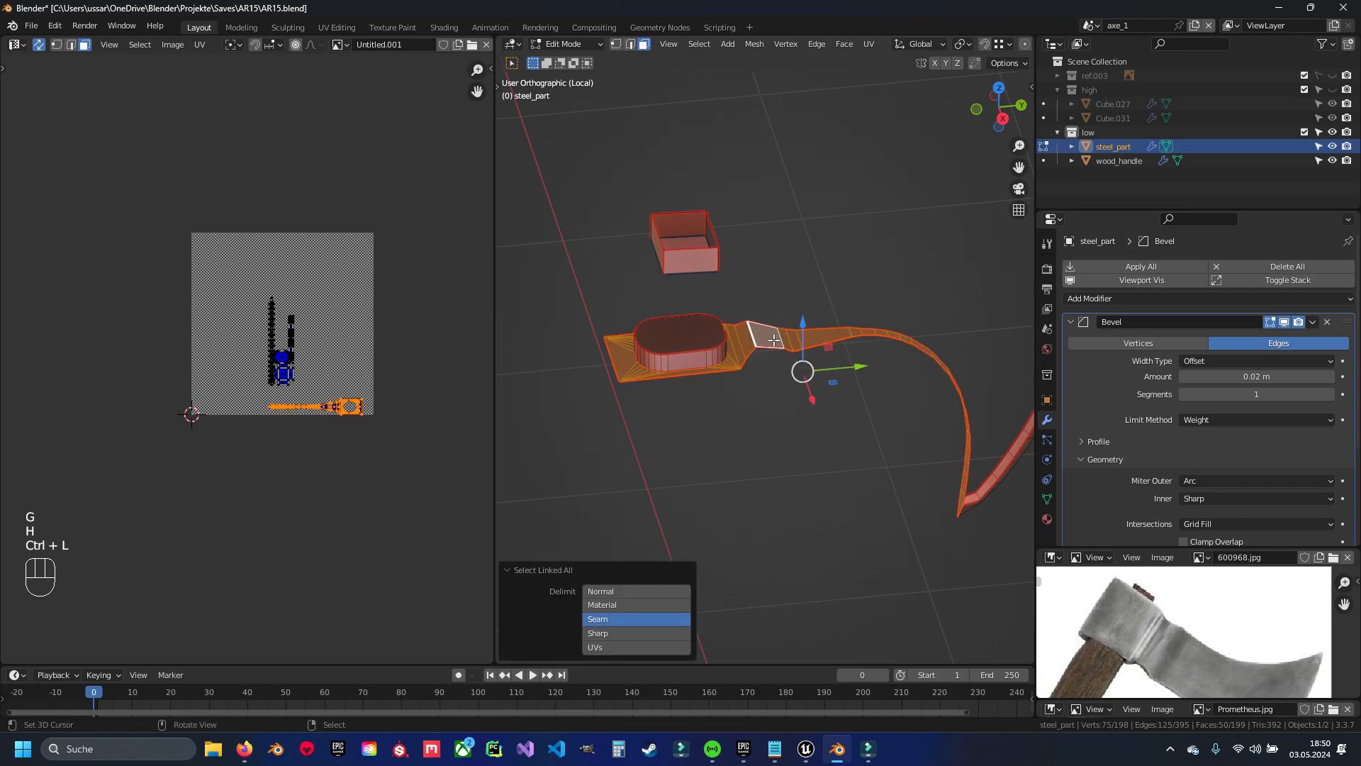
key("u")
left_click(479, 380)
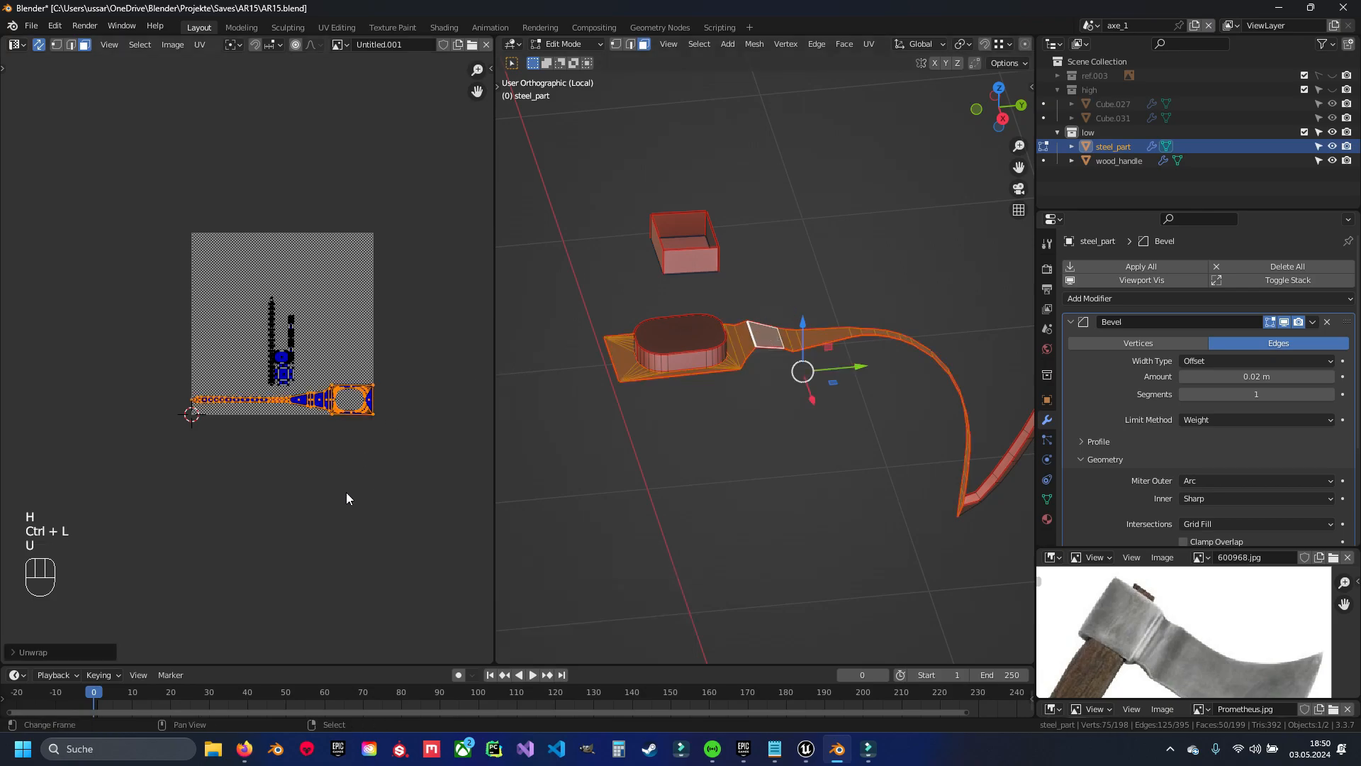
key("g")
left_click(320, 199)
key("h")
middle_click_drag(815, 440, 855, 473)
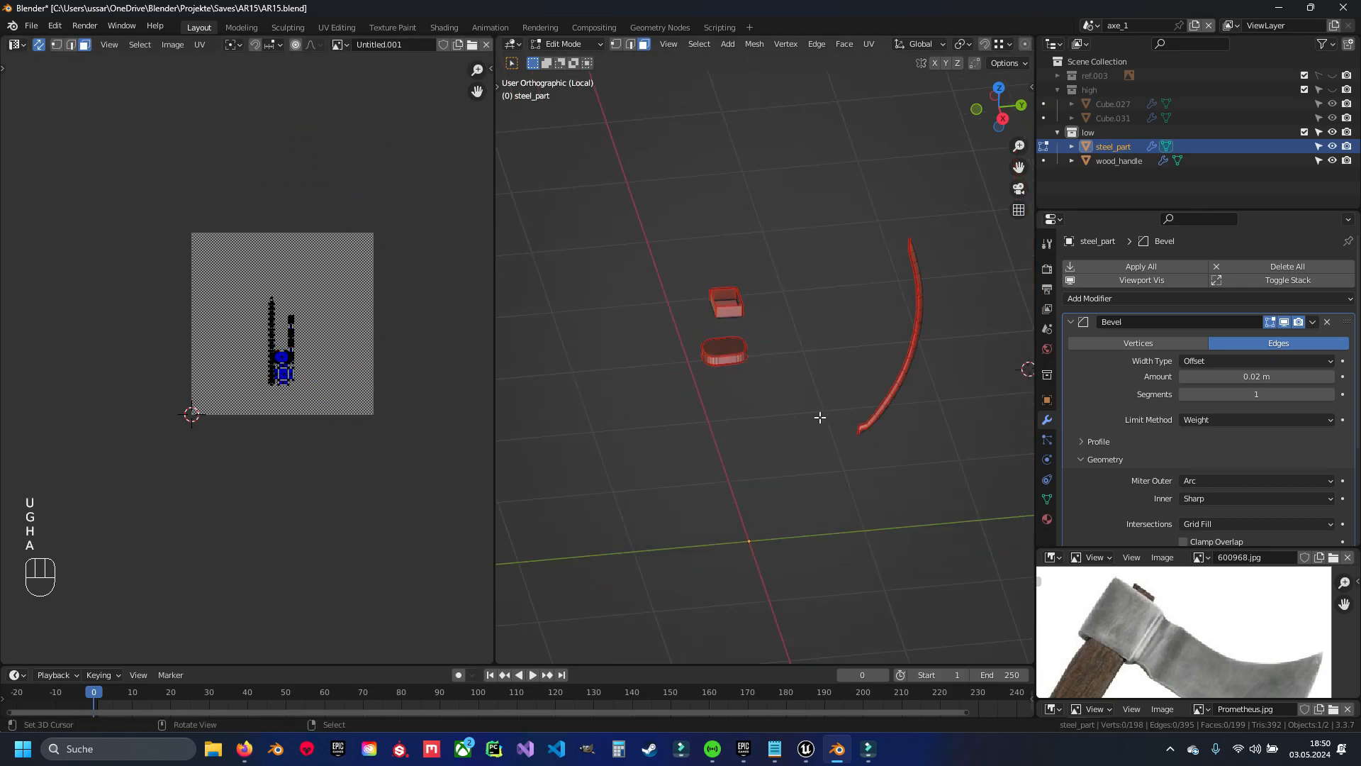
Reveal all faces of the axe head and unwrap them together with the Conformal method
key("alt+h")
key("a")
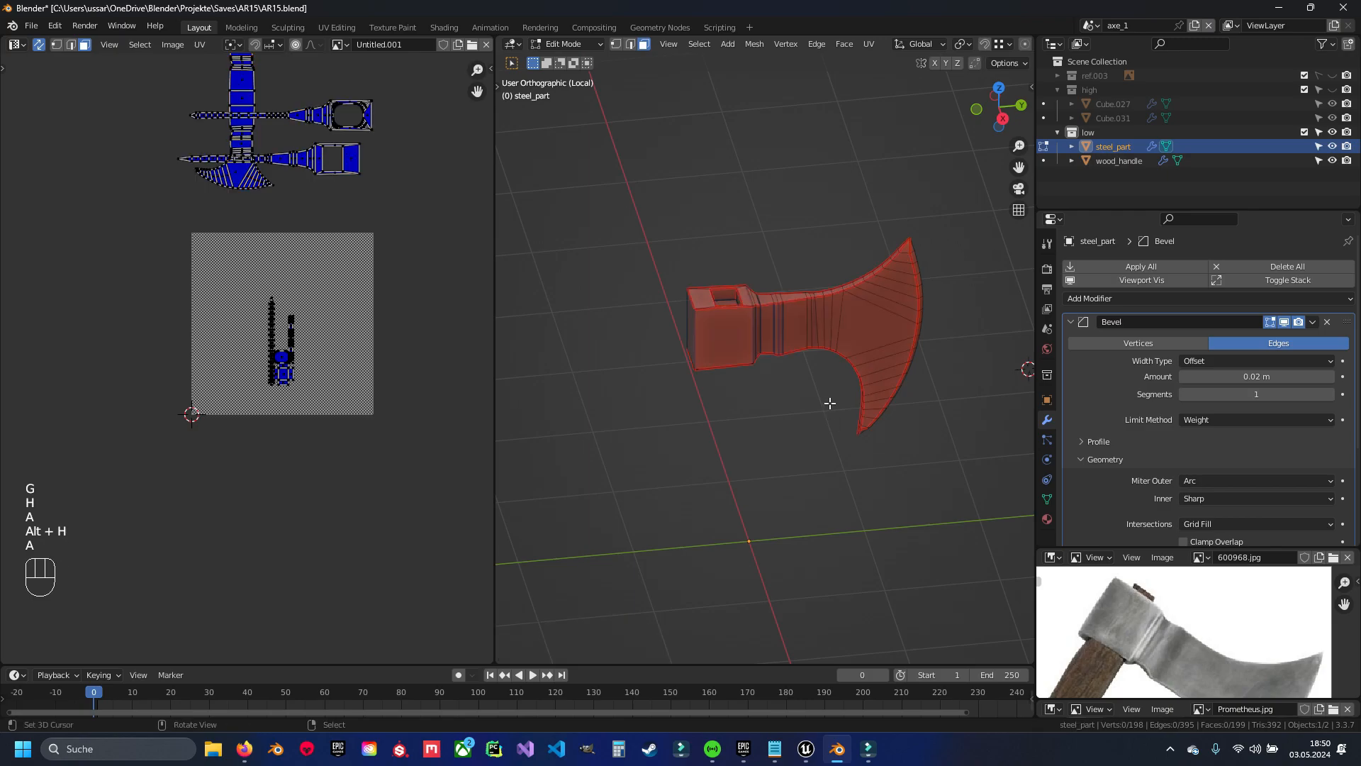
key("a")
key("u")
left_click(804, 377)
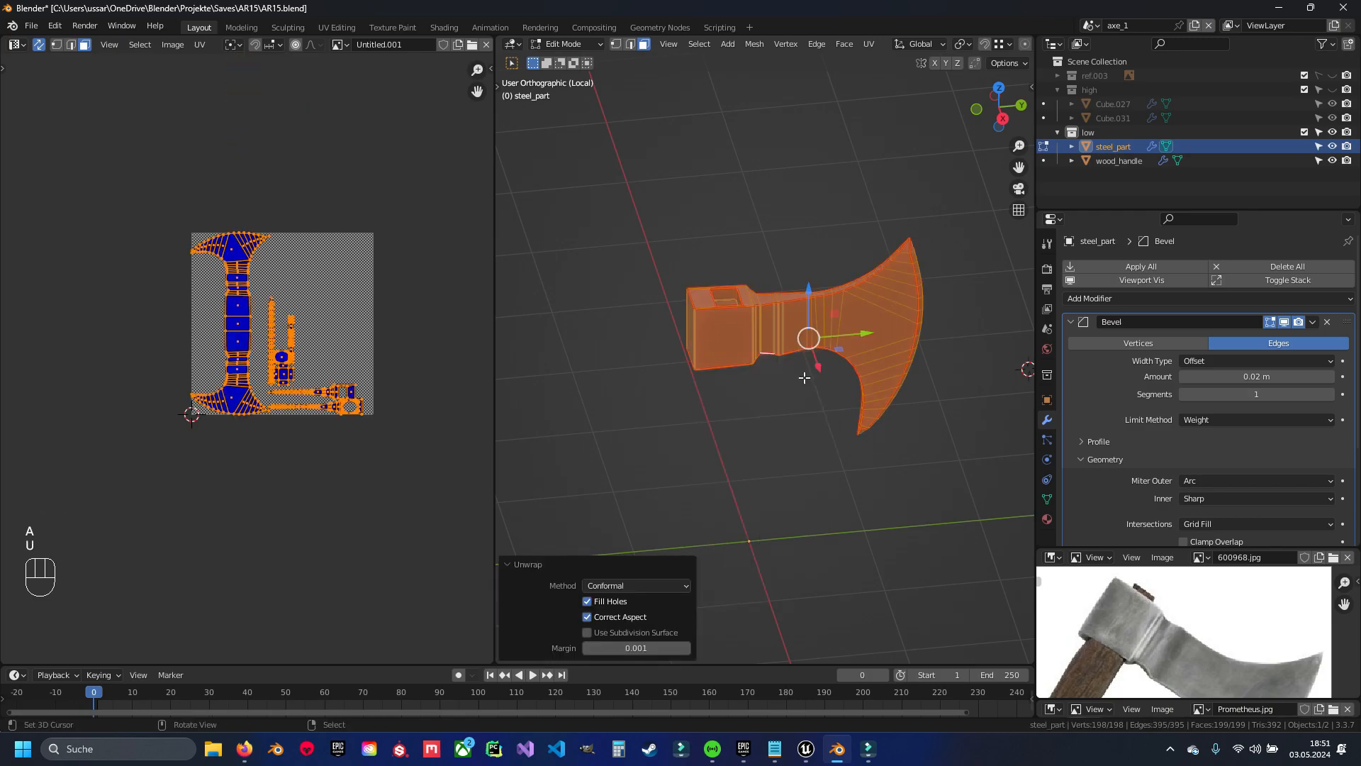
Widen the UV editor and pack all islands into the single tile with UVPackmaster3
scroll(399, 390, "up", 2)
left_click_drag(494, 314, 656, 319)
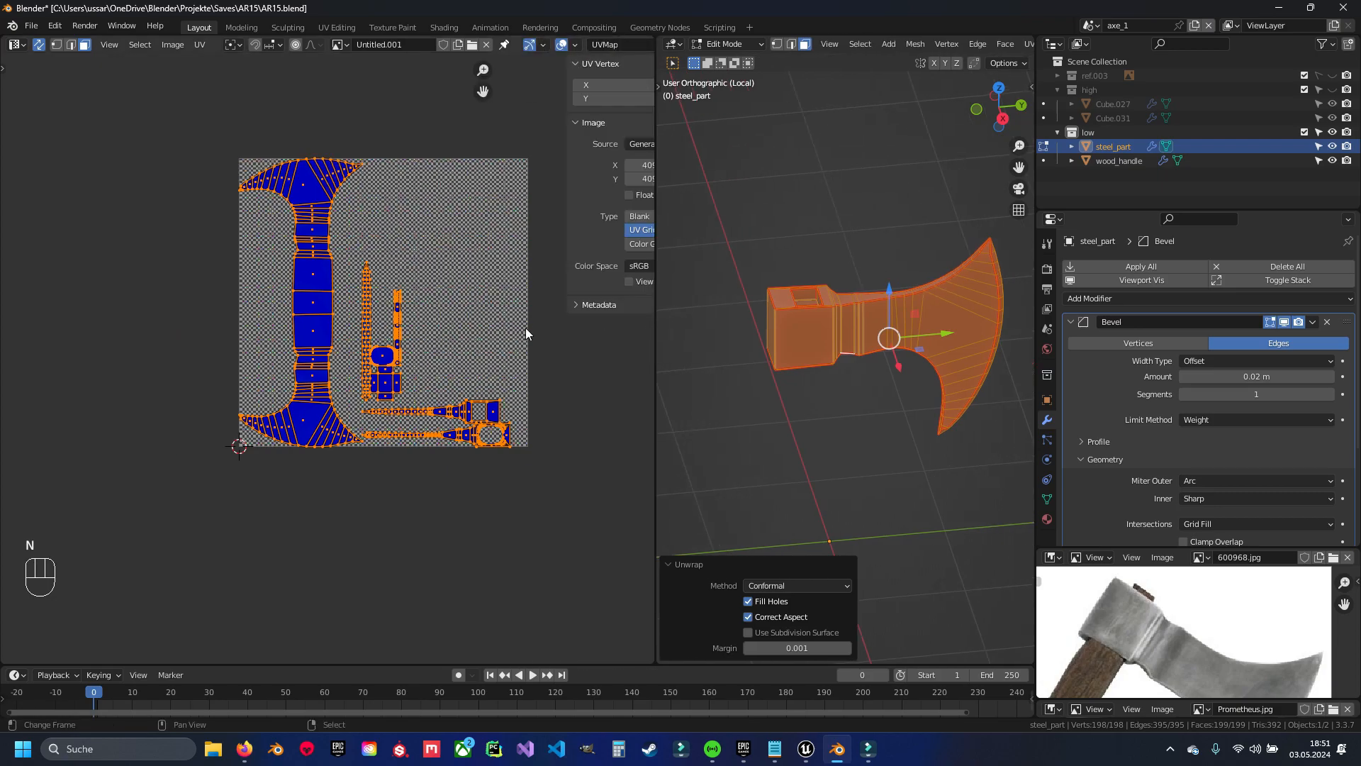
key("n")
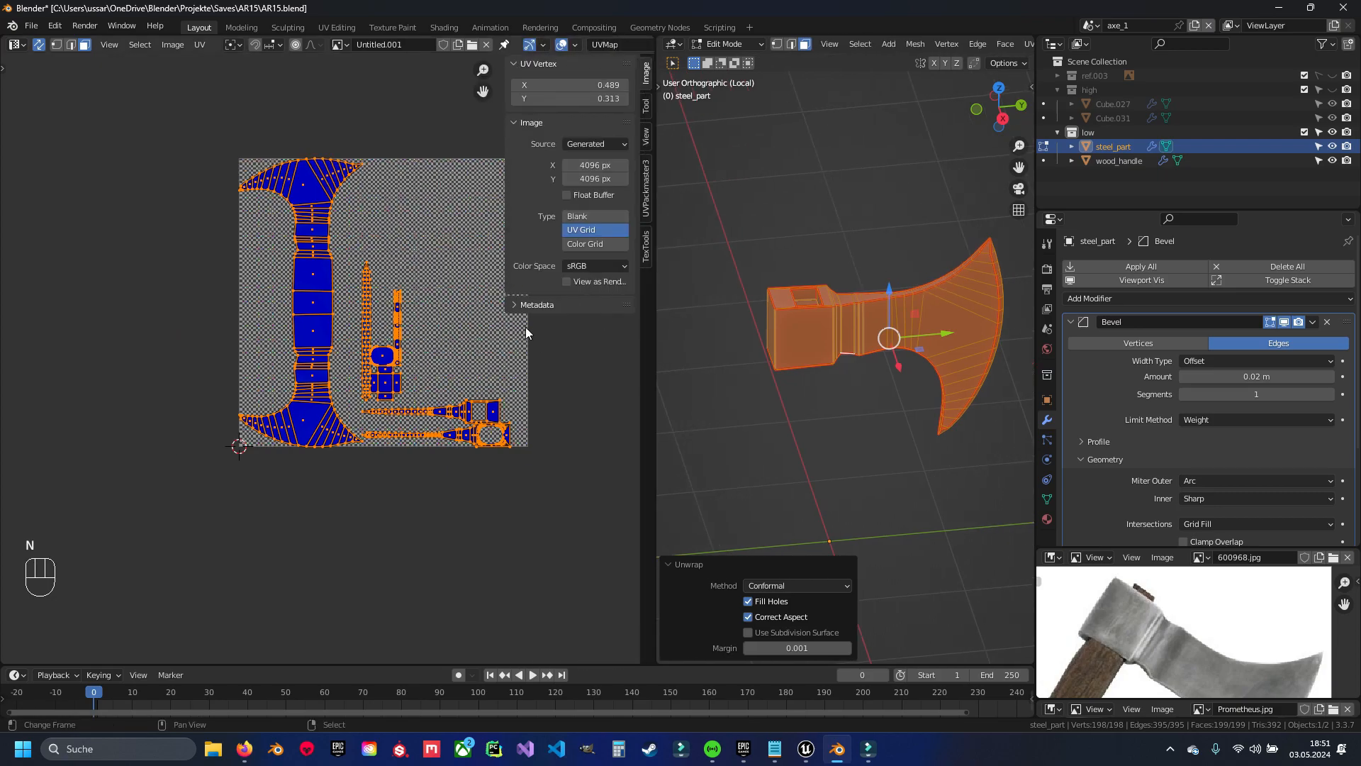
left_click(646, 187)
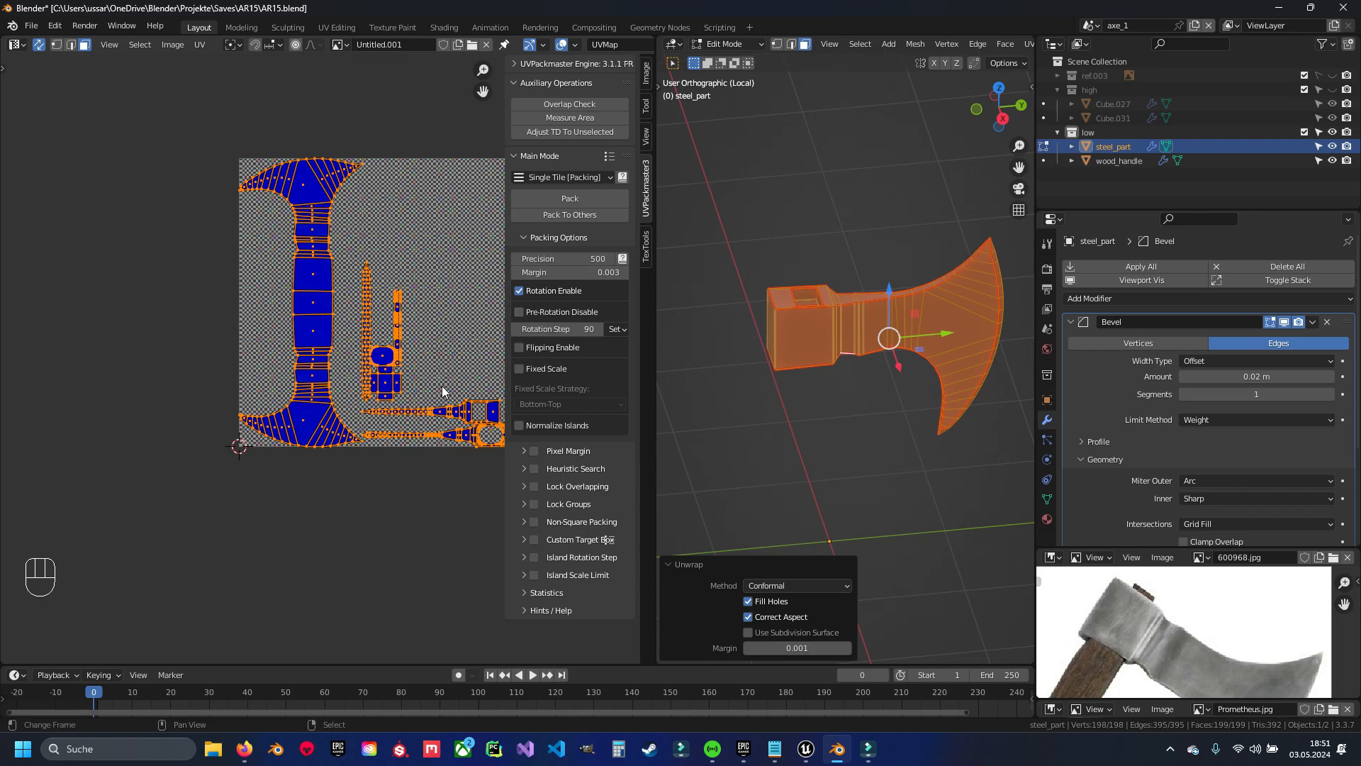
left_click(586, 199)
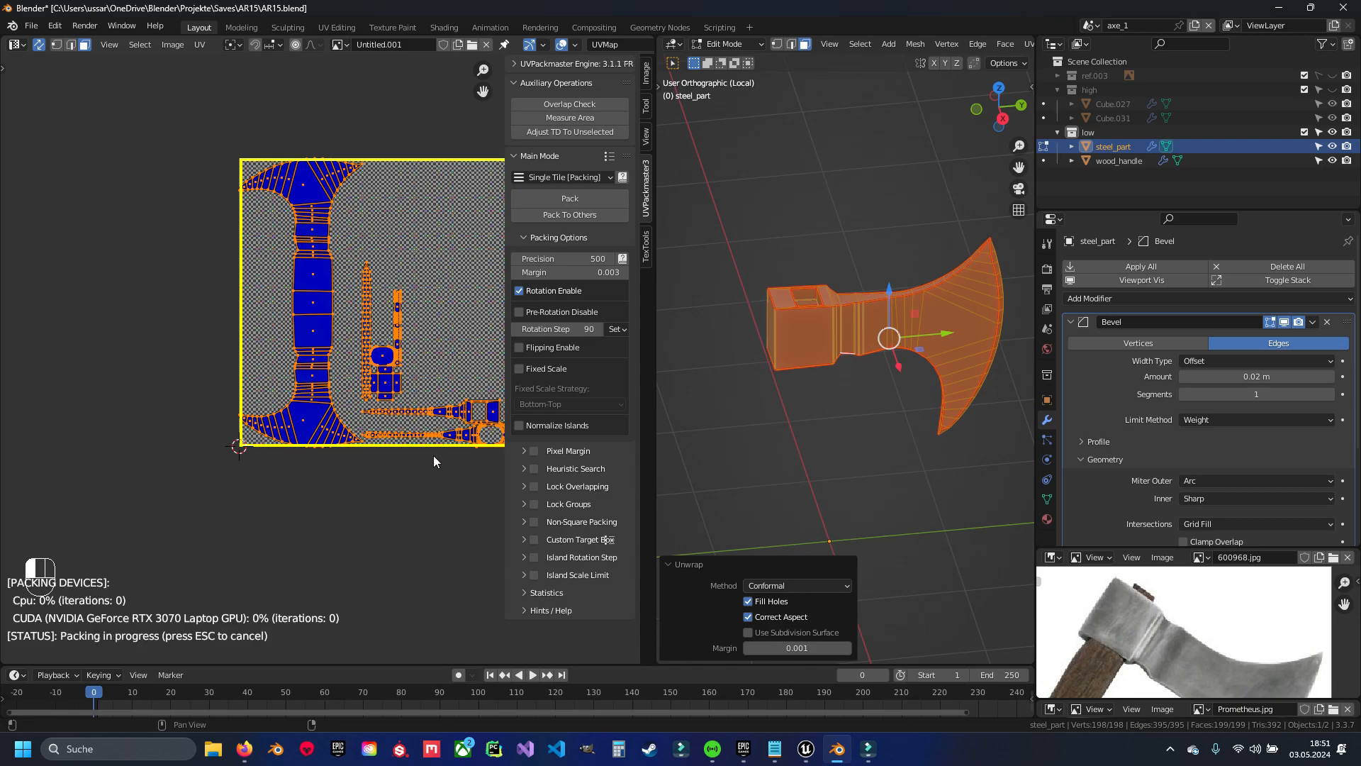
key("KP_Decimal")
Select the large head-and-blade island's linked faces and scale the island down in the UV tile
left_click(276, 266)
key("ctrl+l")
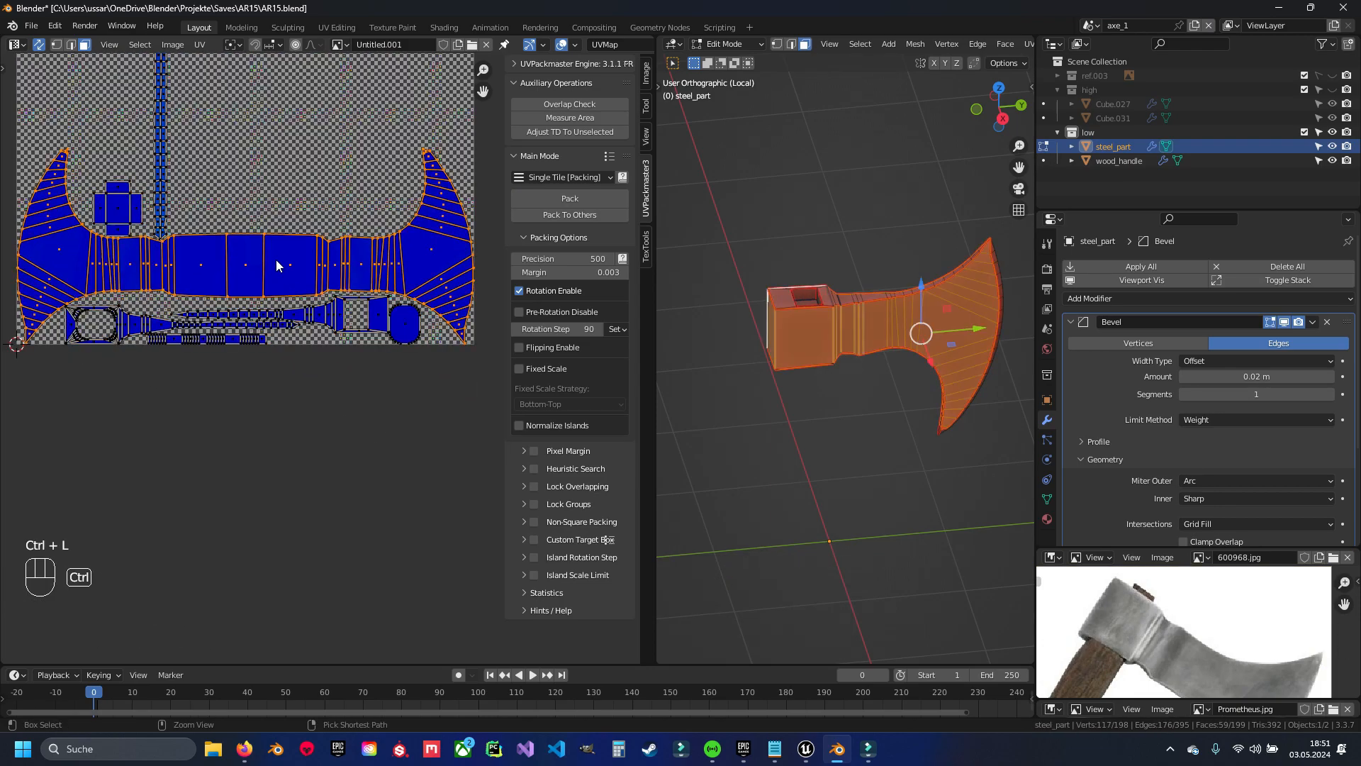
key("s")
left_click(338, 346)
Scale all UV islands together and repack them into the tile with Fixed Scale enabled
key("a")
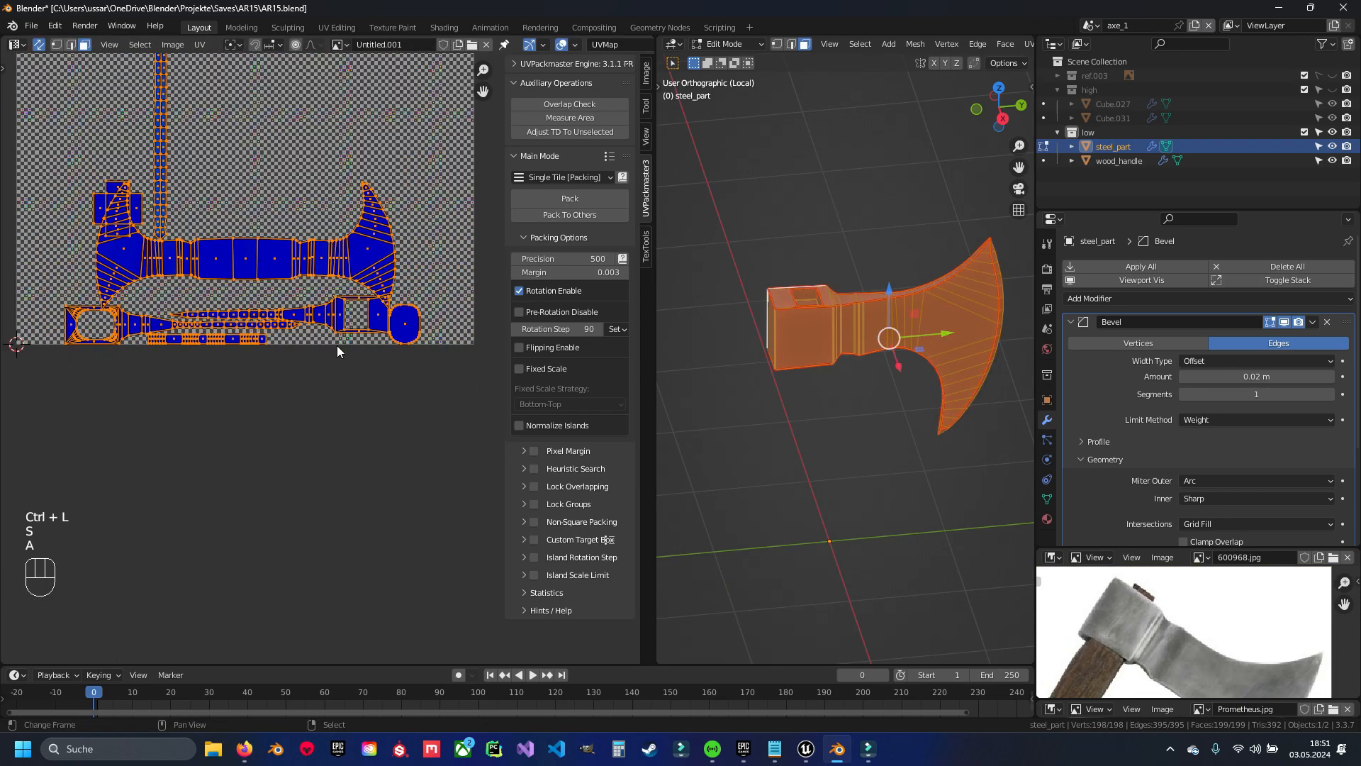
left_click(558, 214)
scroll(313, 425, "down", 3)
key("s")
left_click(425, 397)
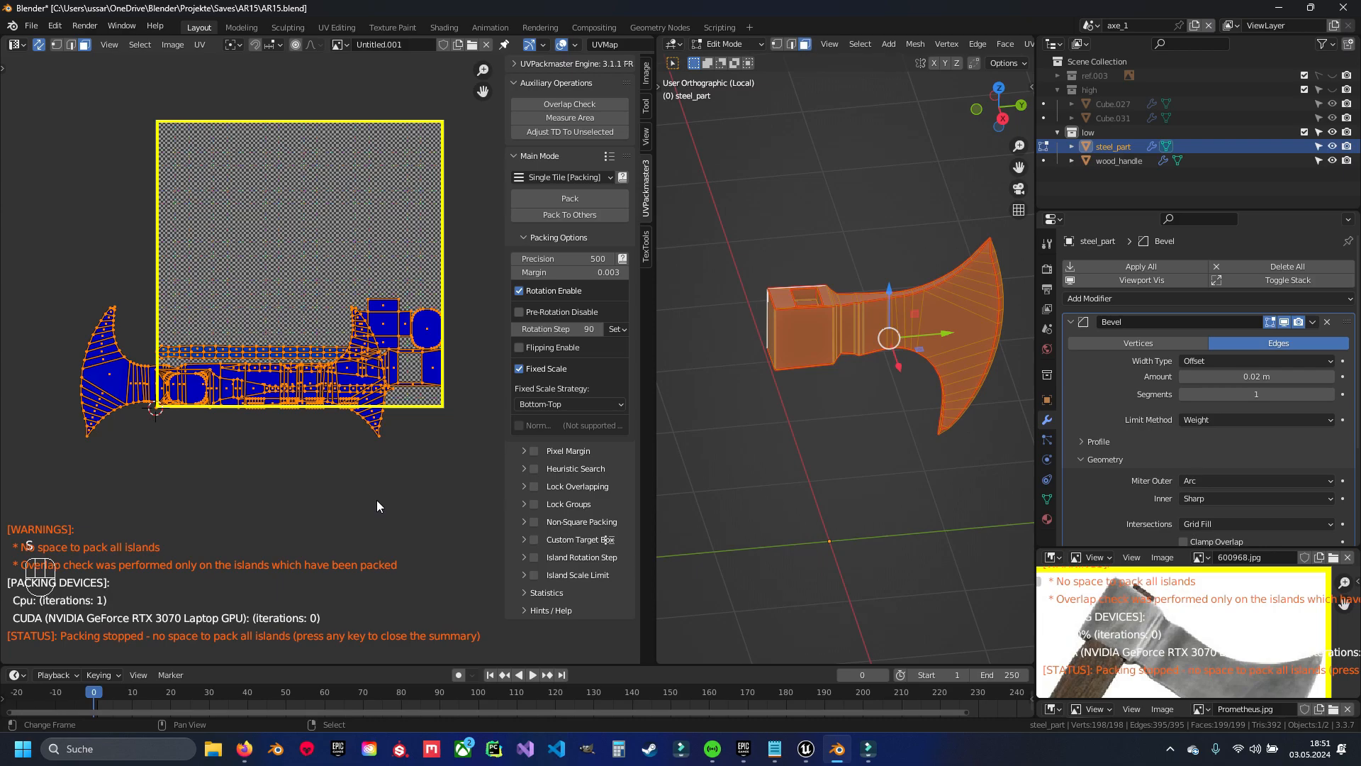
scroll(339, 496, "up", 2)
key("n")
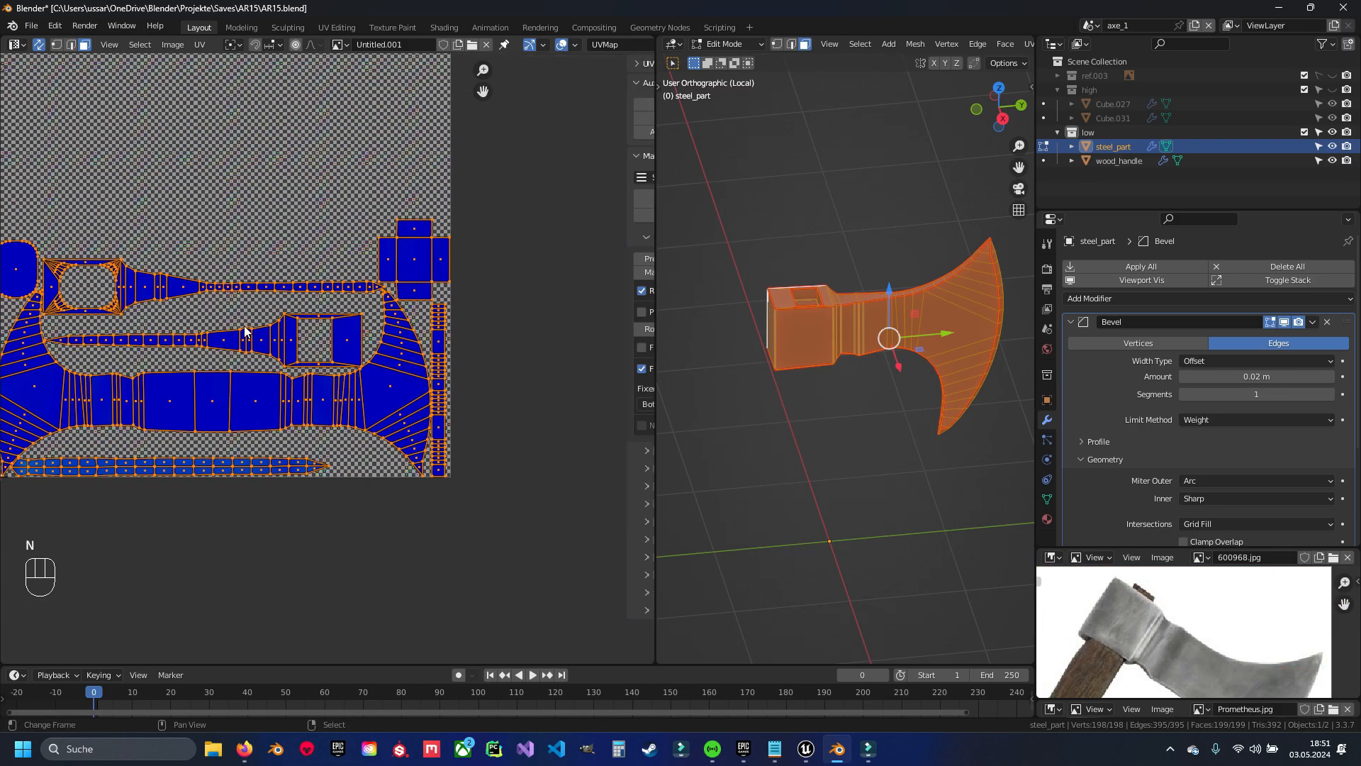
Narrow the UV editor, return steel_part to Object Mode, leave local view and save the file
scroll(289, 412, "down", 2, "shift")
middle_click_drag(290, 412, 284, 305, "shift")
left_click_drag(655, 229, 483, 234)
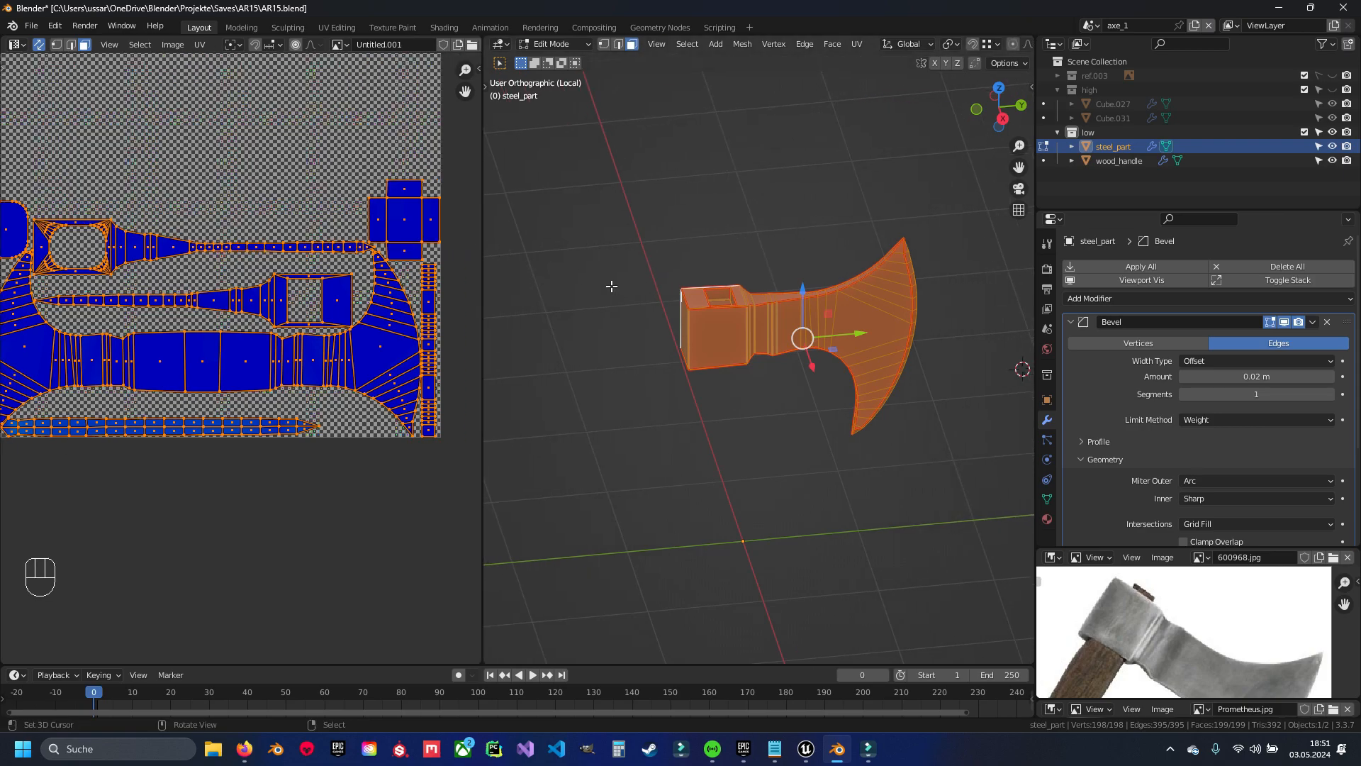
key("Tab")
key("KP_Divide")
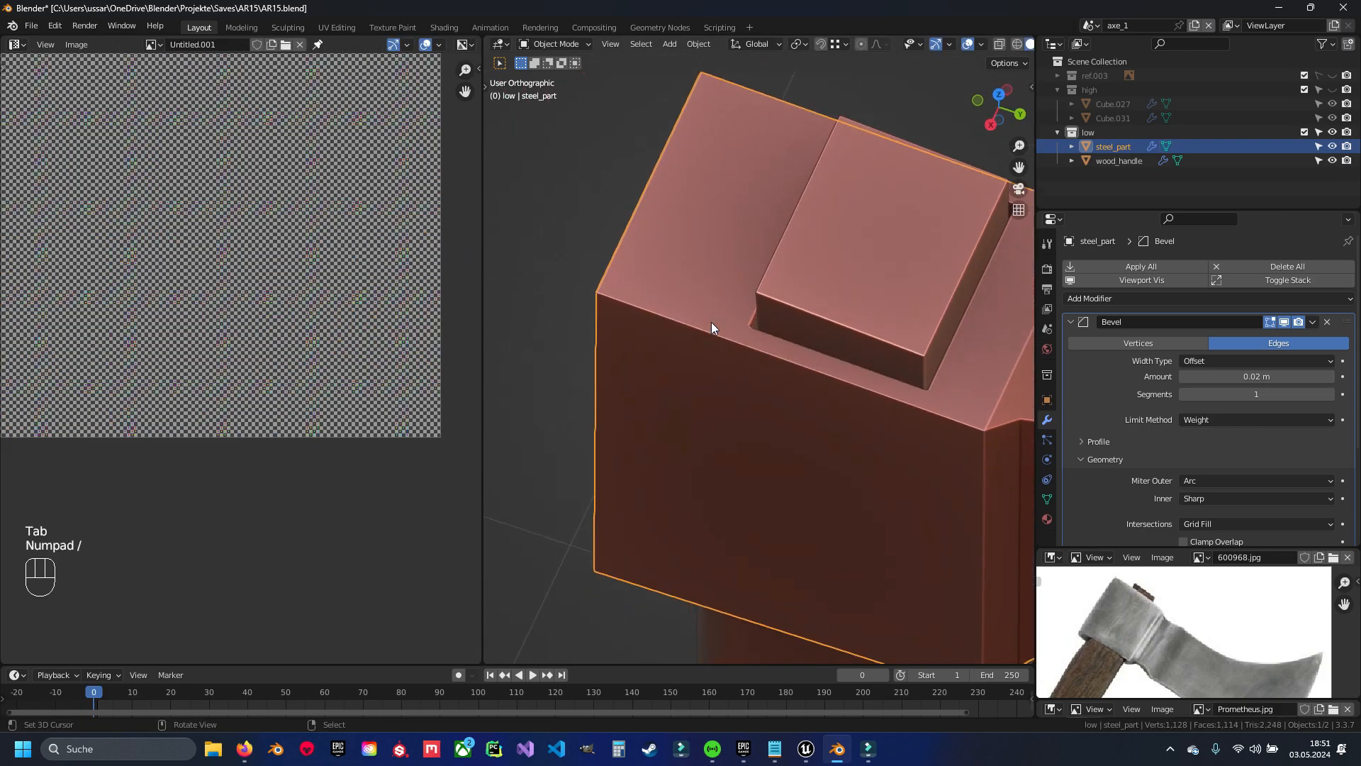
key("a")
key("ctrl+s")
scroll(776, 391, "down", 5)
scroll(748, 303, "up", 2)
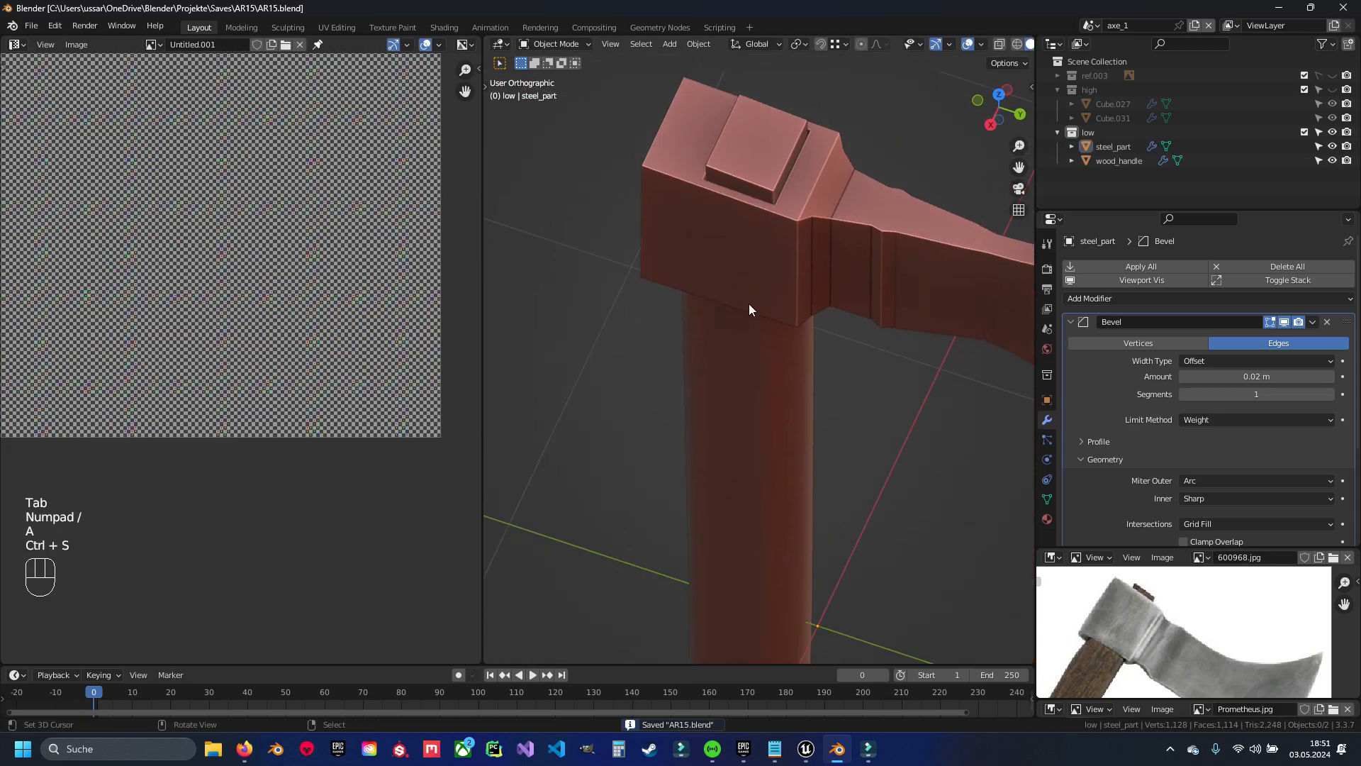
Isolate wood_handle and open it in Edit Mode with edge selection, widening the UV editor and saving the file
left_click(739, 405)
key("KP_Divide")
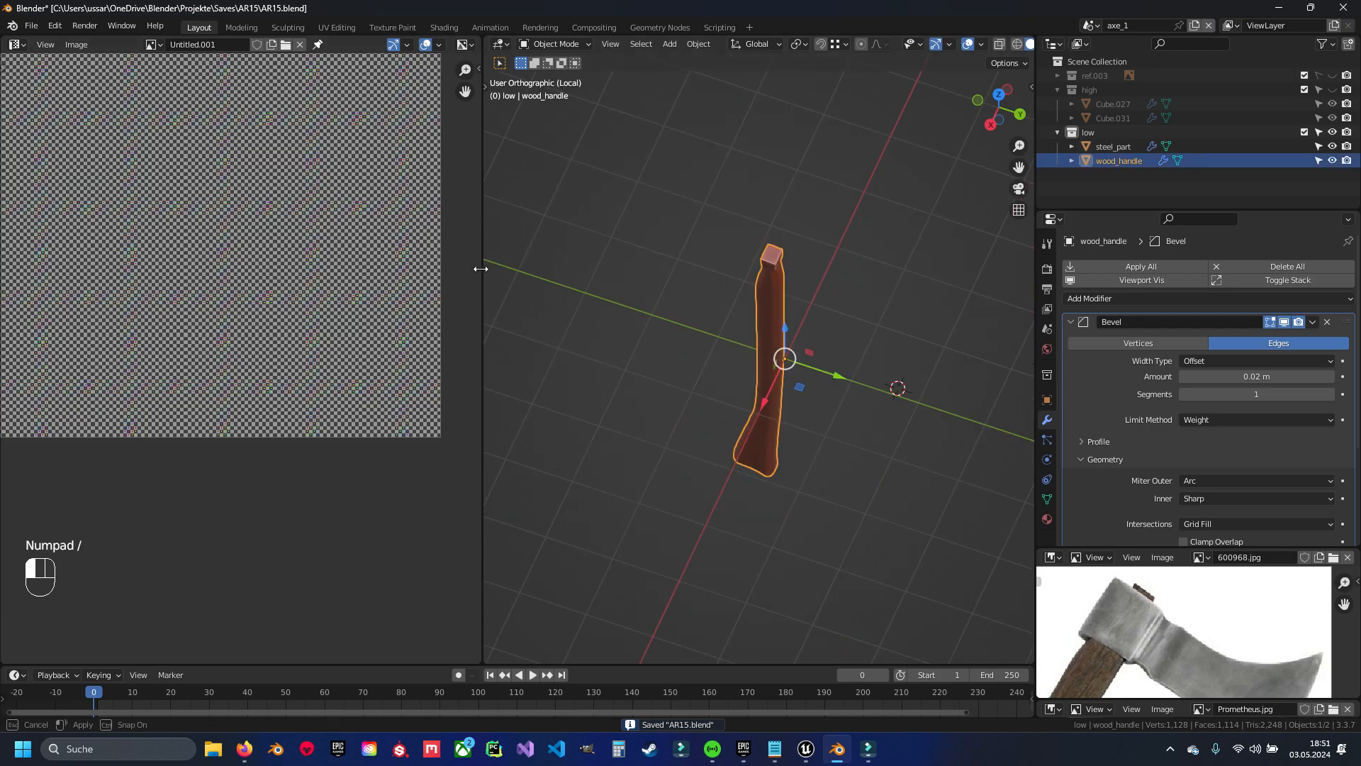
left_click_drag(480, 269, 555, 278)
key("Tab")
scroll(757, 404, "up", 3)
key("ctrl+s")
key("a")
scroll(757, 404, "up", 3)
key("2")
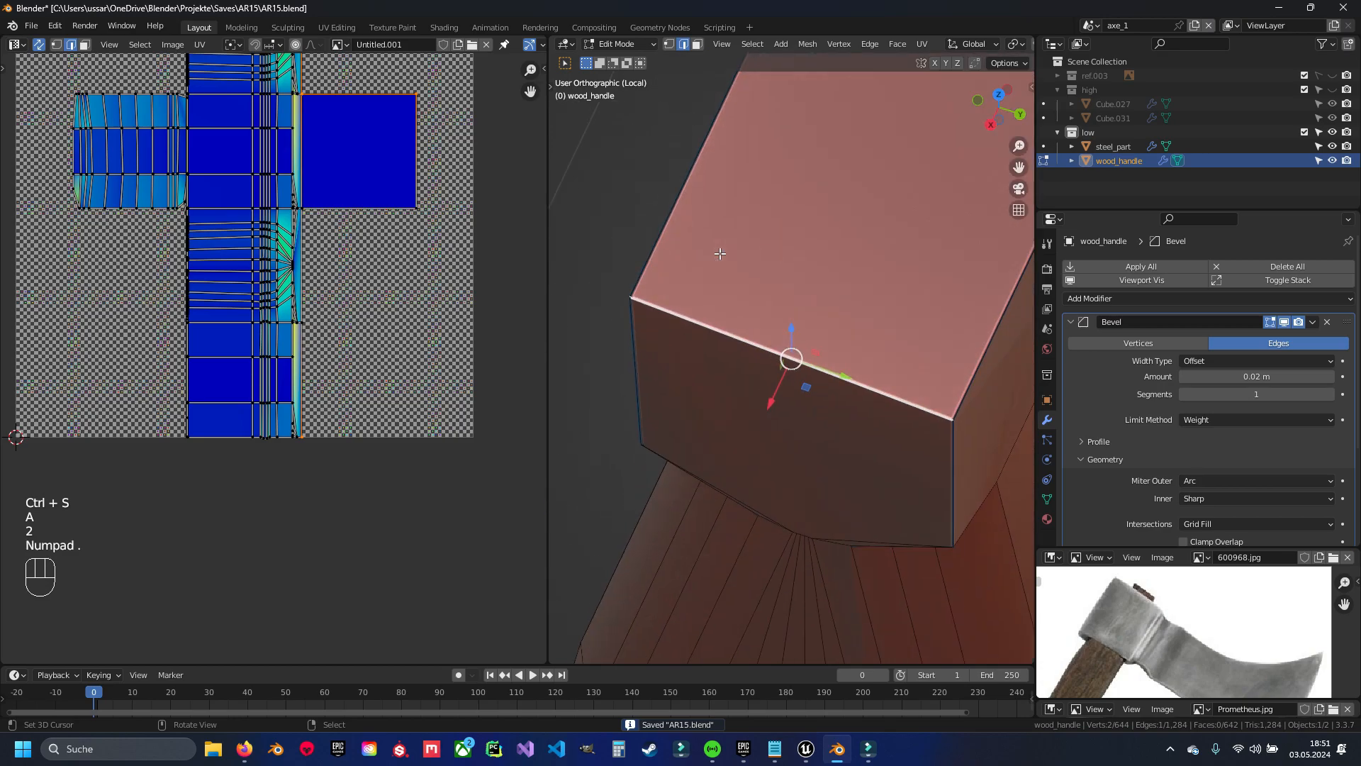
Examine the wood handle's mesh and existing seams along its full length from several sides
scroll(716, 258, "down", 3)
middle_click_drag(716, 257, 765, 286)
middle_click_drag(752, 388, 751, 259, "shift")
middle_click_drag(743, 316, 808, 307)
scroll(787, 349, "down", 4)
middle_click_drag(752, 504, 750, 237, "shift")
scroll(813, 528, "down", 7)
middle_click_drag(828, 505, 814, 389)
middle_click_drag(714, 426, 738, 386, "shift")
middle_click_drag(756, 549, 744, 312, "shift")
scroll(710, 461, "up", 4)
middle_click_drag(709, 461, 660, 293)
key("ctrl+s")
middle_click_drag(725, 349, 761, 225, "shift")
middle_click_drag(751, 293, 908, 360)
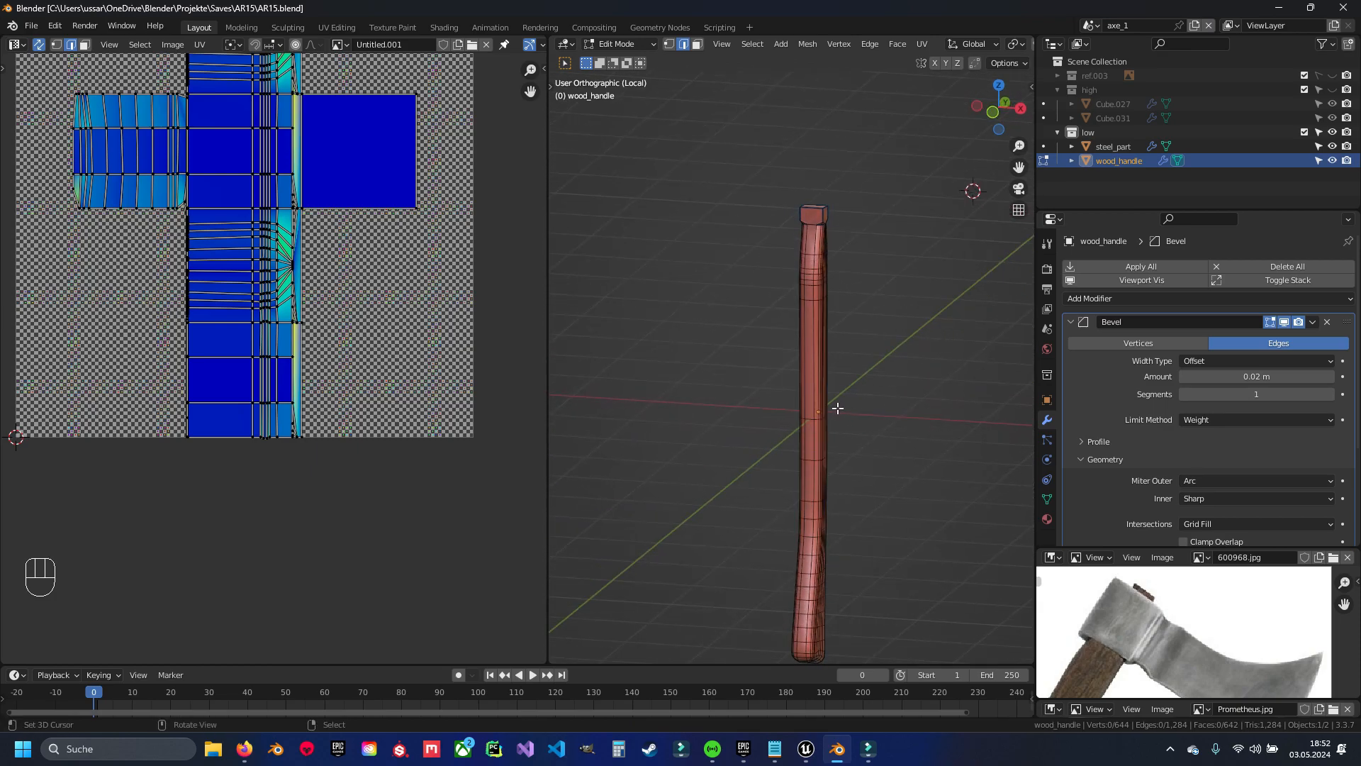
Try to mark a full lengthwise edge loop of the handle and one cap corner edge as seams
middle_click_drag(847, 412, 808, 321, "shift")
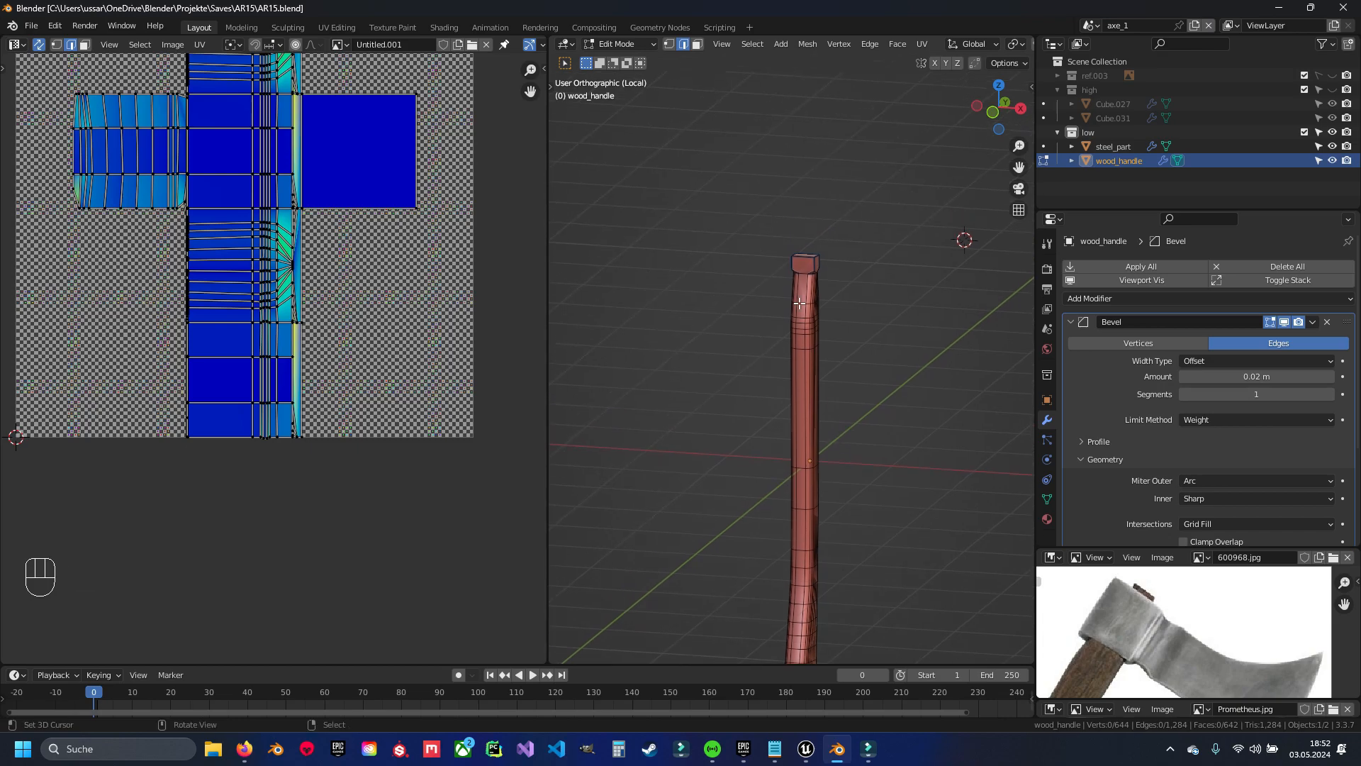
middle_click_drag(897, 387, 759, 506)
scroll(744, 346, "up", 5)
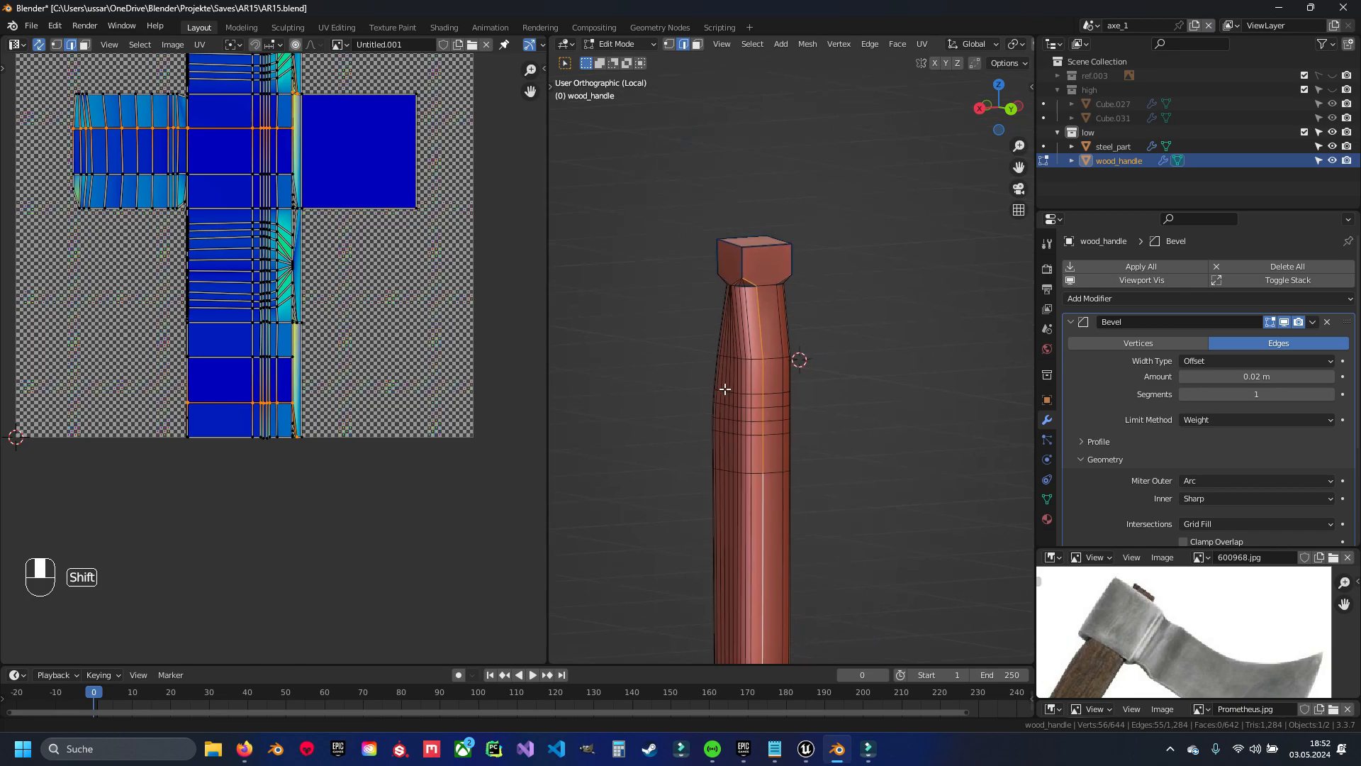
middle_click_drag(774, 244, 805, 306)
right_click(794, 275, "shift")
key("ctrl+e")
left_click(778, 338)
scroll(793, 340, "down", 4)
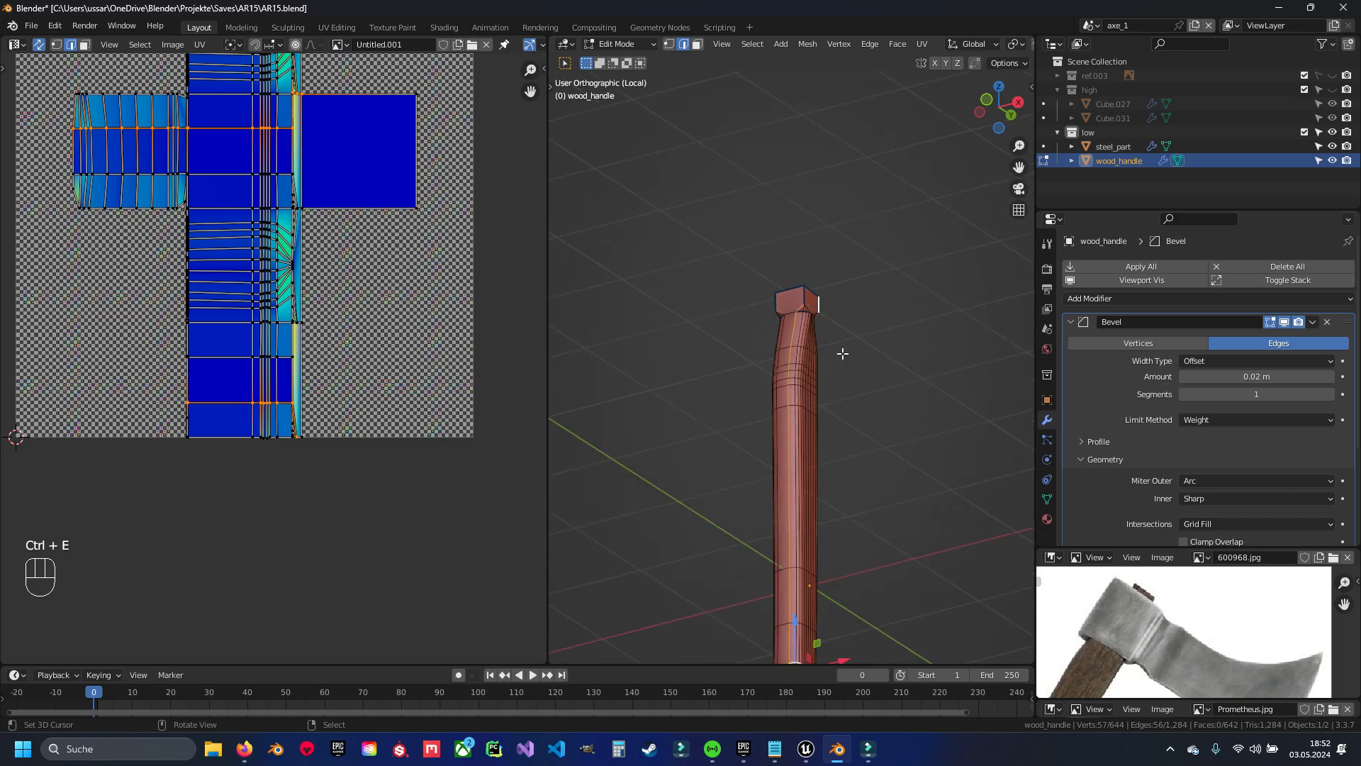
Mark a seam from one cap corner edge down the handle's length and around its rounded butt end
middle_click_drag(841, 352, 750, 343)
key("a")
scroll(786, 369, "up", 7)
right_click(698, 142)
right_click(730, 304, "ctrl")
scroll(744, 397, "down", 6)
middle_click_drag(756, 461, 759, 221, "shift")
right_click(774, 446, "ctrl")
middle_click_drag(776, 514, 780, 223, "shift")
scroll(770, 450, "up", 3)
right_click(762, 496, "ctrl")
middle_click_drag(763, 497, 789, 335)
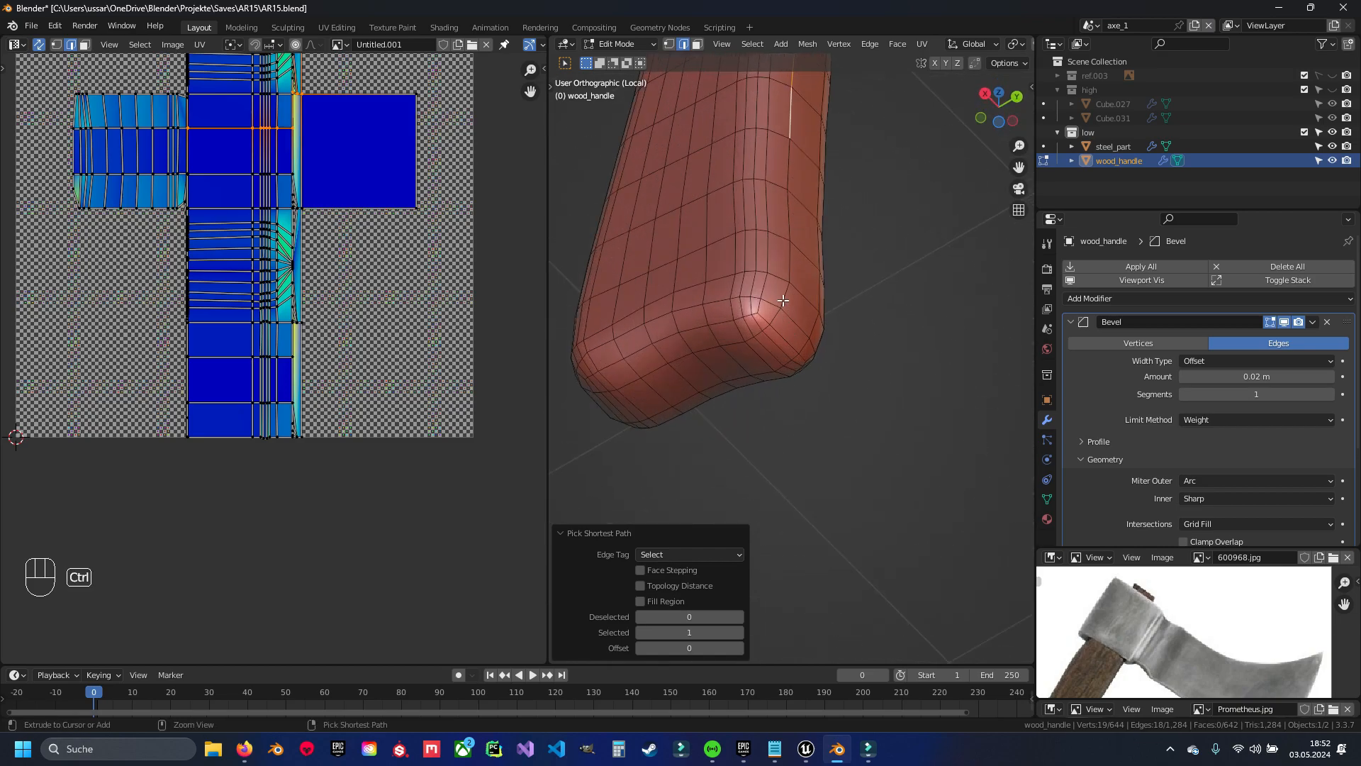
right_click(694, 284, "ctrl+alt")
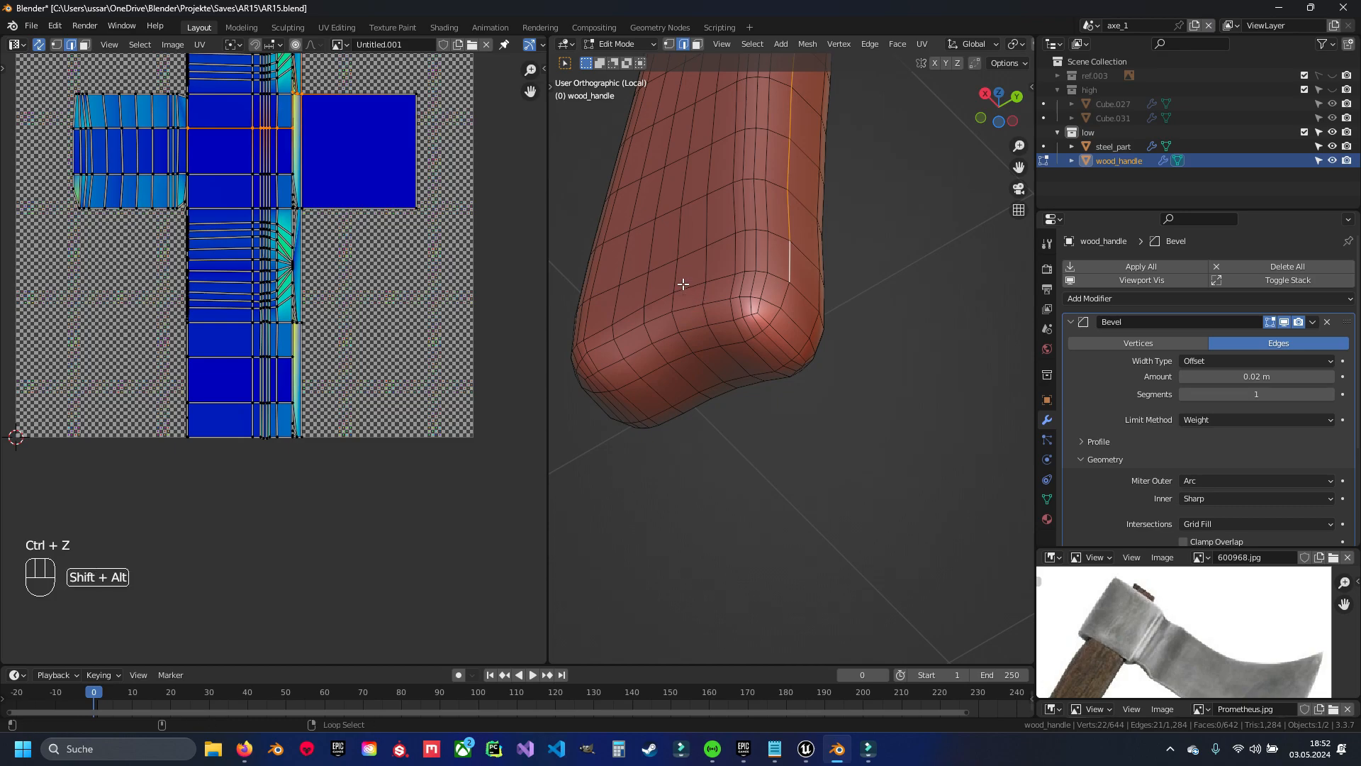
key("ctrl+e")
key("ctrl+e")
left_click(843, 325)
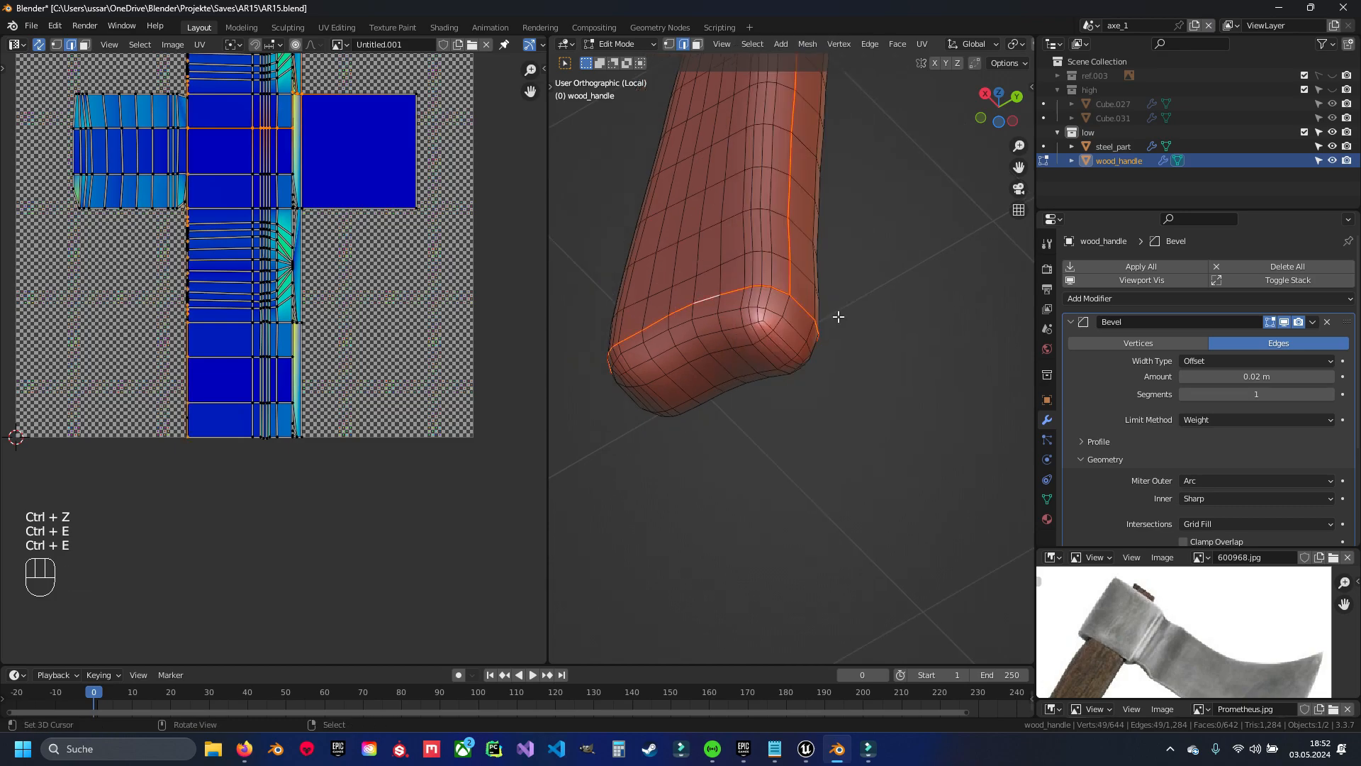
Unwrap the whole handle along the new seams and inspect the butt end's UV island
key("a")
key("a")
key("u")
left_click(786, 323)
key("a")
scroll(268, 466, "up", 4)
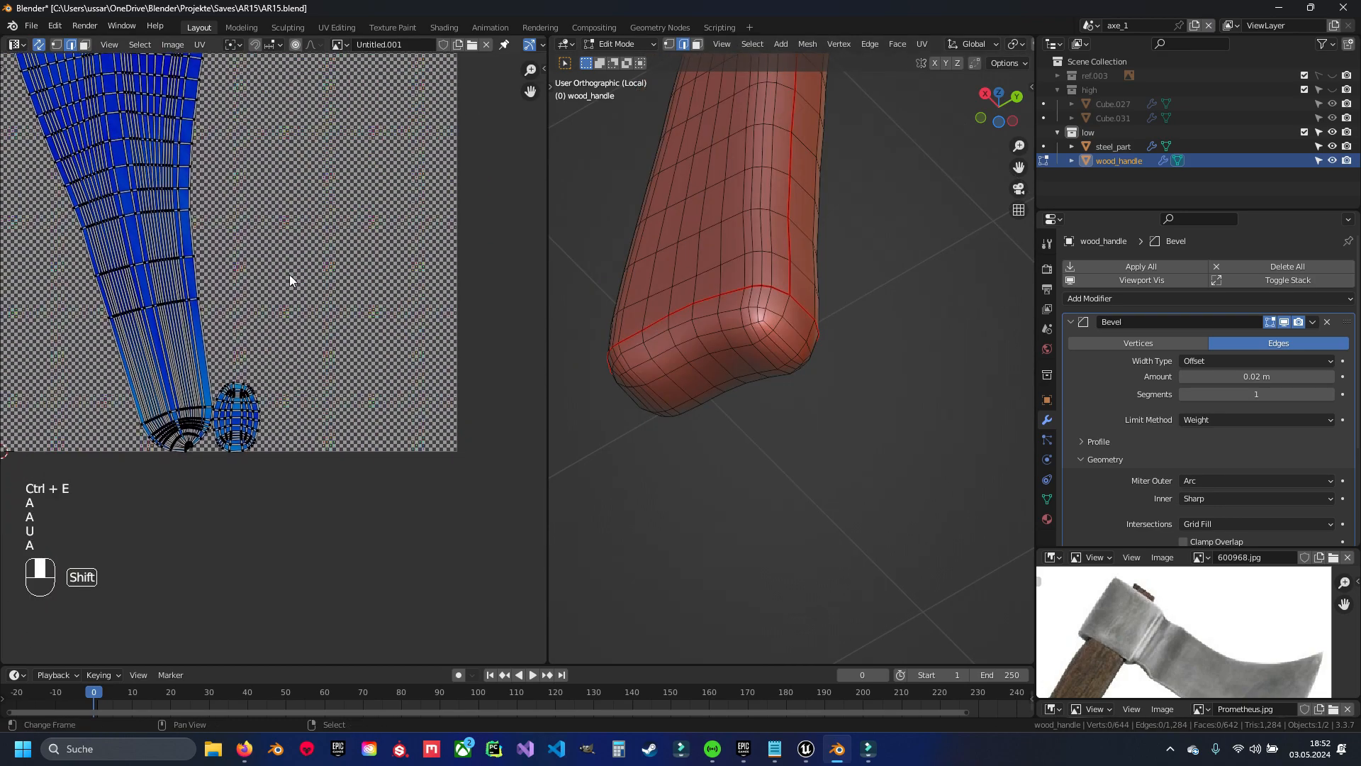
scroll(313, 399, "up", 3)
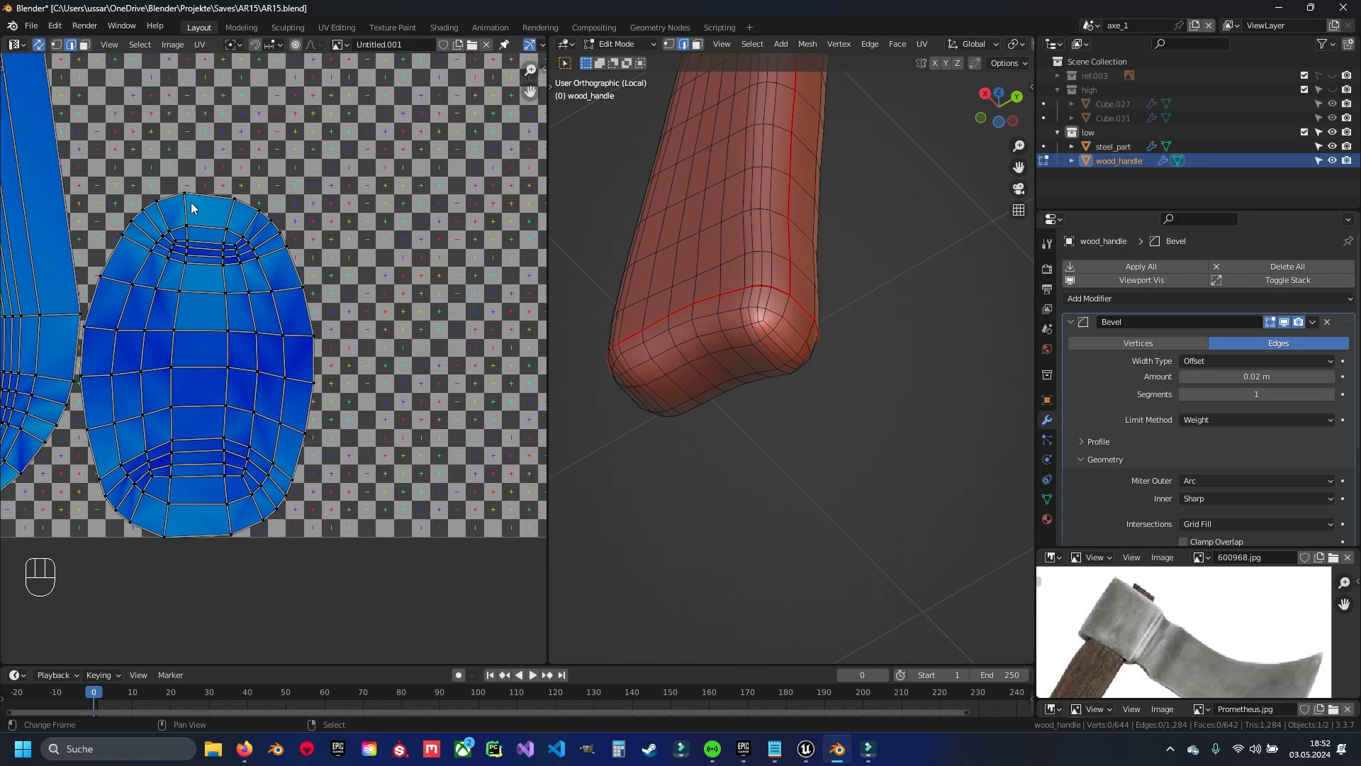
middle_click_drag(194, 307, 223, 309, "shift")
Hide the linked faces of the rounded butt end and save the file
mouse_move(555, 355)
middle_mouse_down()
mouse_move(769, 345)
mouse_move(562, 369)
middle_mouse_up()
key("ctrl+l")
key("h")
key("ctrl+s")
Mark a seam around the neck where the handle shaft meets the square cap
mouse_move(285, 346)
middle_mouse_down("shift")
mouse_move(492, 325)
mouse_move(292, 364)
middle_mouse_up("shift")
middle_click_drag(610, 340, 709, 234)
scroll(198, 364, "down", 3)
middle_click_drag(660, 312, 751, 248)
middle_click_drag(716, 135, 702, 323, "shift")
scroll(650, 273, "up", 8)
key("2")
middle_click_drag(702, 322, 928, 430, "shift")
scroll(766, 372, "up", 8)
scroll(690, 448, "down", 6)
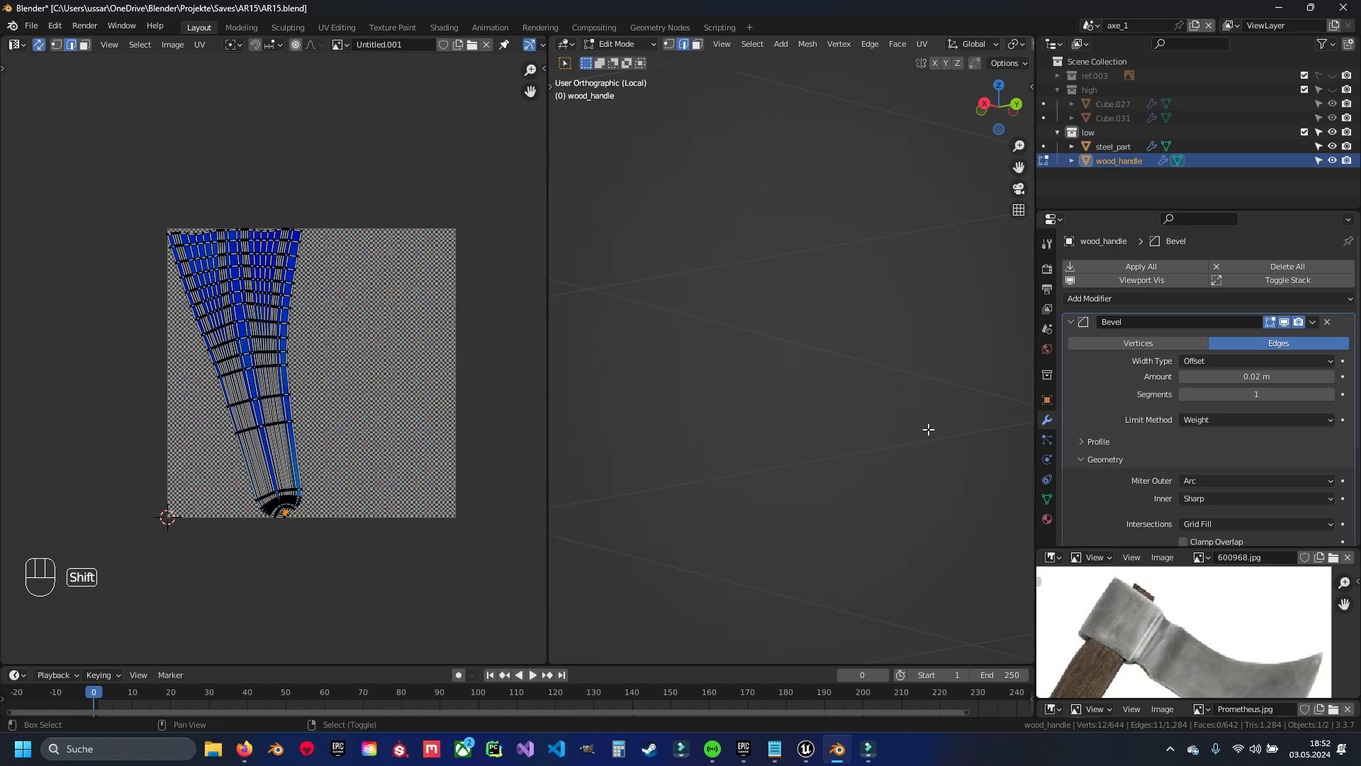
middle_click_drag(857, 326, 749, 394)
key("ctrl+e")
left_click(748, 394)
Unwrap all visible handle faces again and inspect the narrow end of the UV island
key("a")
key("a")
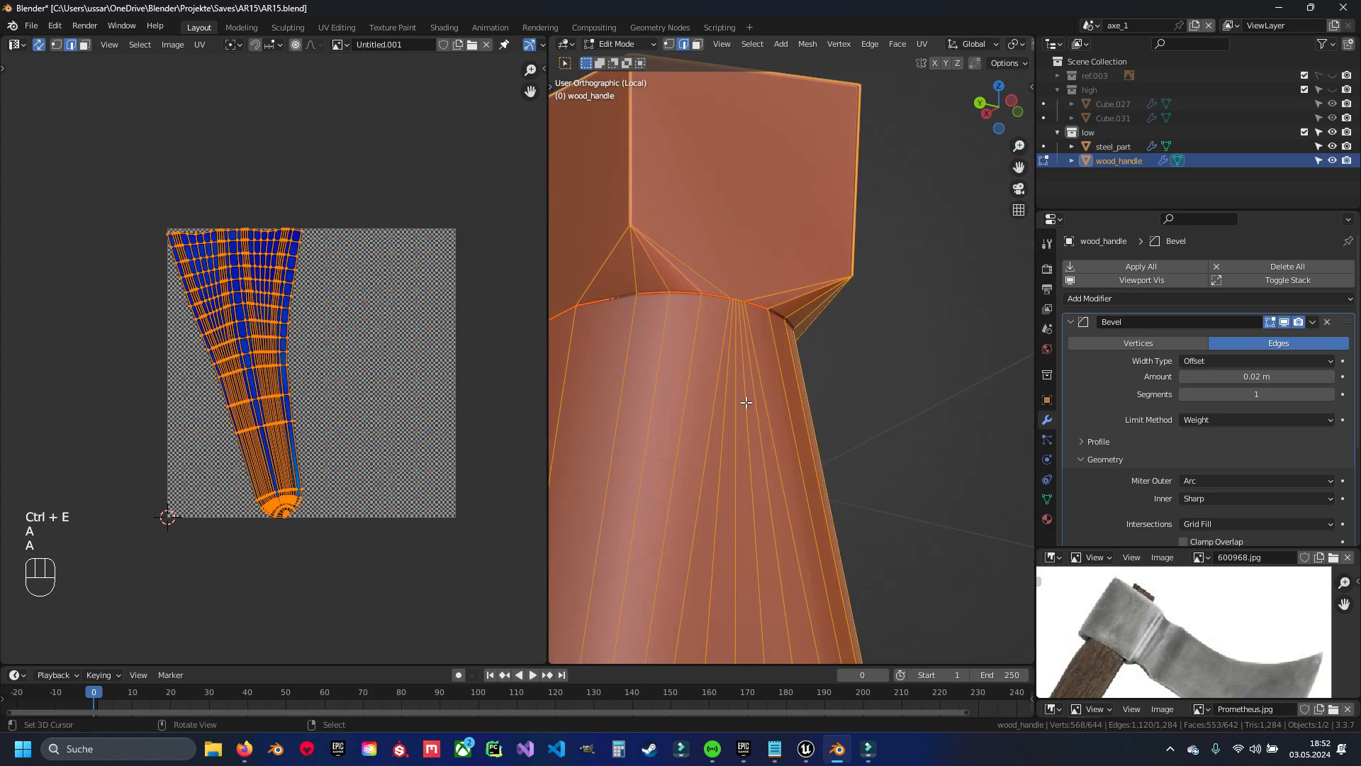
key("u")
left_click(746, 398)
key("a")
middle_click_drag(301, 512, 292, 347, "shift")
scroll(273, 353, "up", 8)
middle_click_drag(107, 180, 179, 275, "shift")
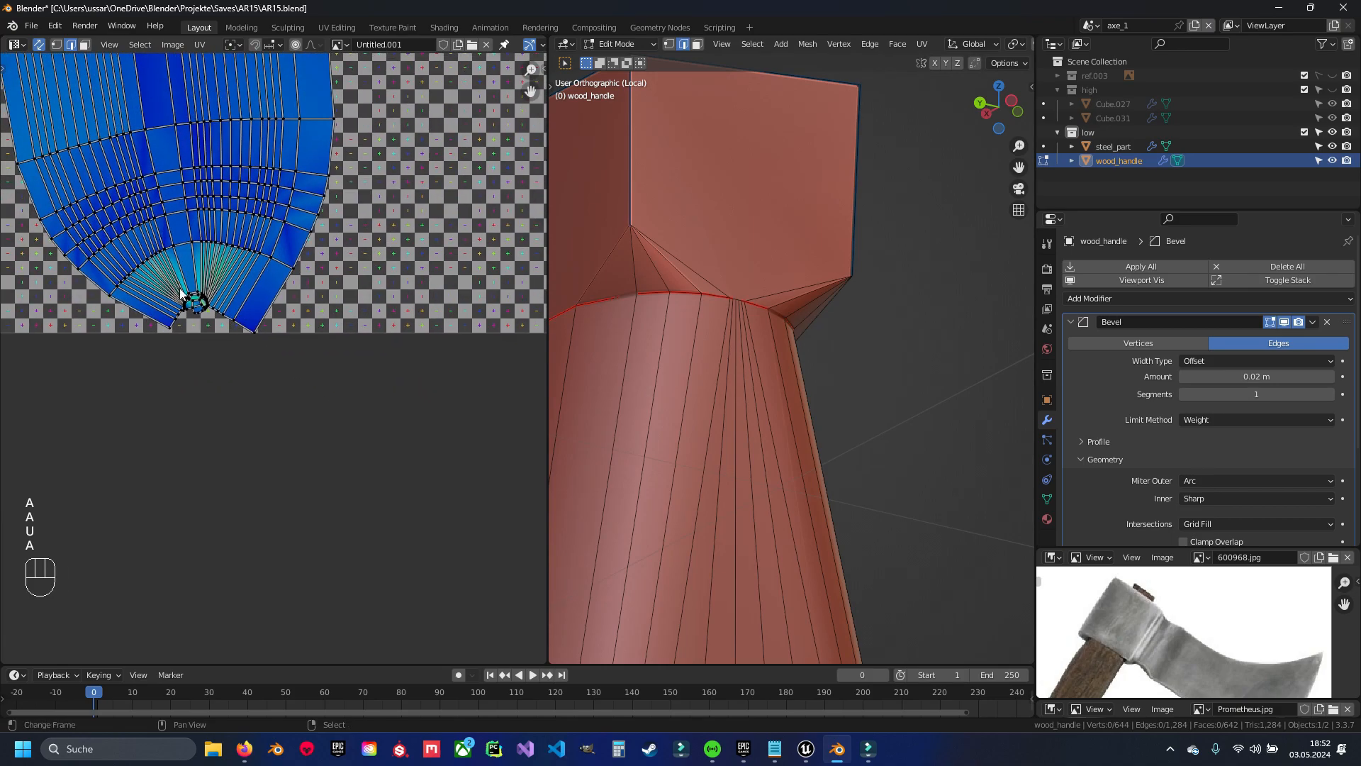
Switch the viewport to wireframe shading, clear the selection and save the file
mouse_move(760, 309)
middle_mouse_down()
mouse_move(659, 298)
mouse_move(667, 314)
middle_mouse_up()
right_click(757, 348)
key("z")
middle_click_drag(835, 392, 813, 400)
key("a")
key("ctrl+s")
Mark the missing edges in the neck ring beneath the cap as seams
middle_click_drag(647, 398, 579, 382)
middle_click_drag(671, 349, 785, 408, "shift")
scroll(833, 417, "up", 11)
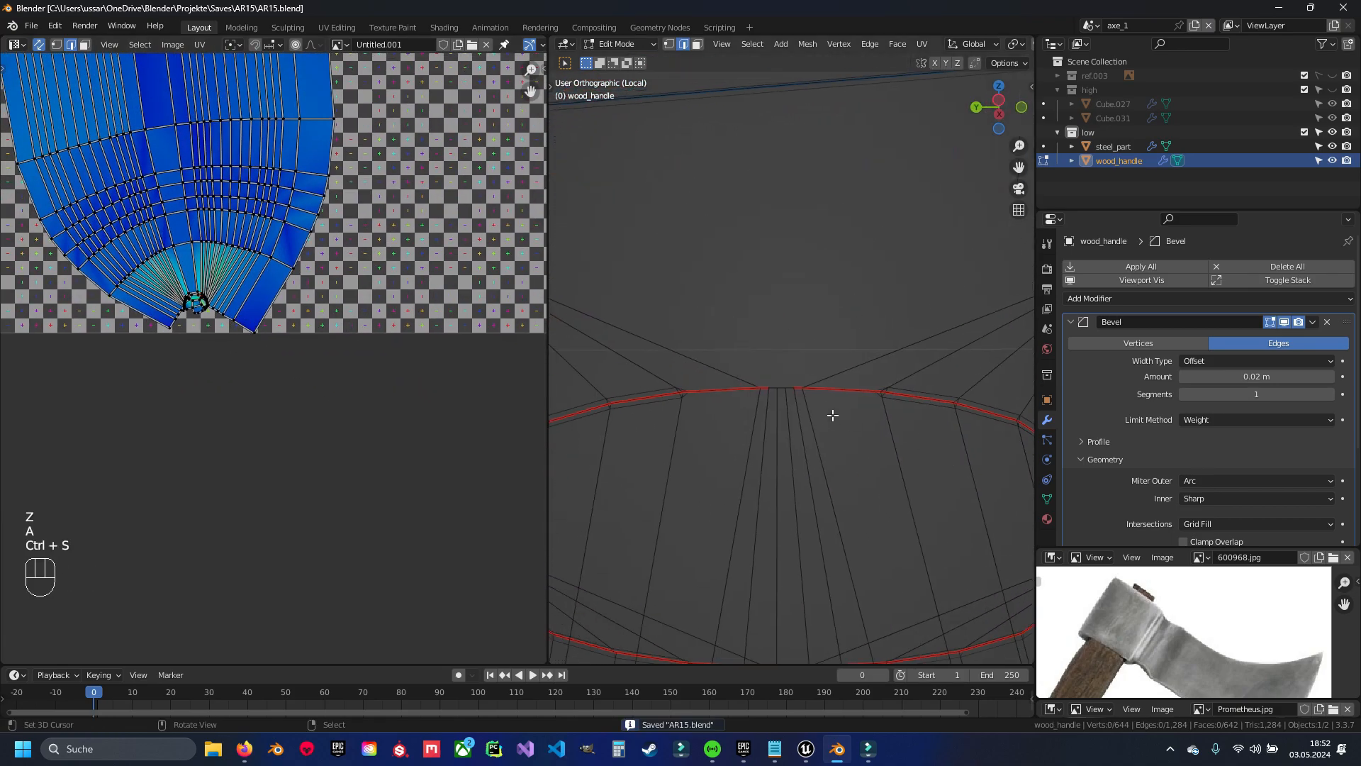
scroll(720, 484, "down", 9)
key("ctrl+e")
left_click(833, 472)
Merge the handle's vertices by distance and unwrap all visible faces again
key("a")
key("a")
scroll(824, 436, "down", 6)
key("q")
left_click(819, 407)
key("a")
scroll(818, 407, "down", 8)
mouse_move(819, 406)
middle_mouse_down()
mouse_move(915, 438)
mouse_move(835, 400)
middle_mouse_up()
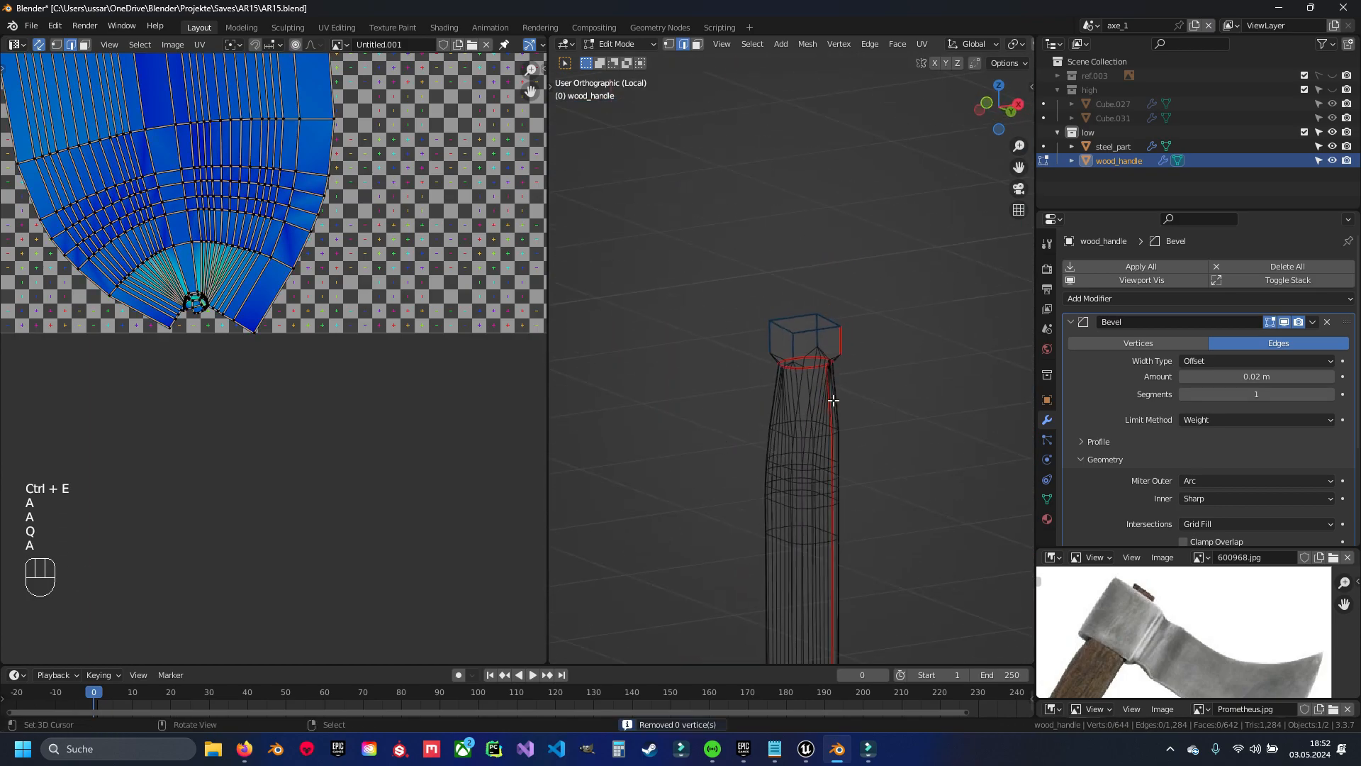
middle_click_drag(298, 234, 319, 322, "shift")
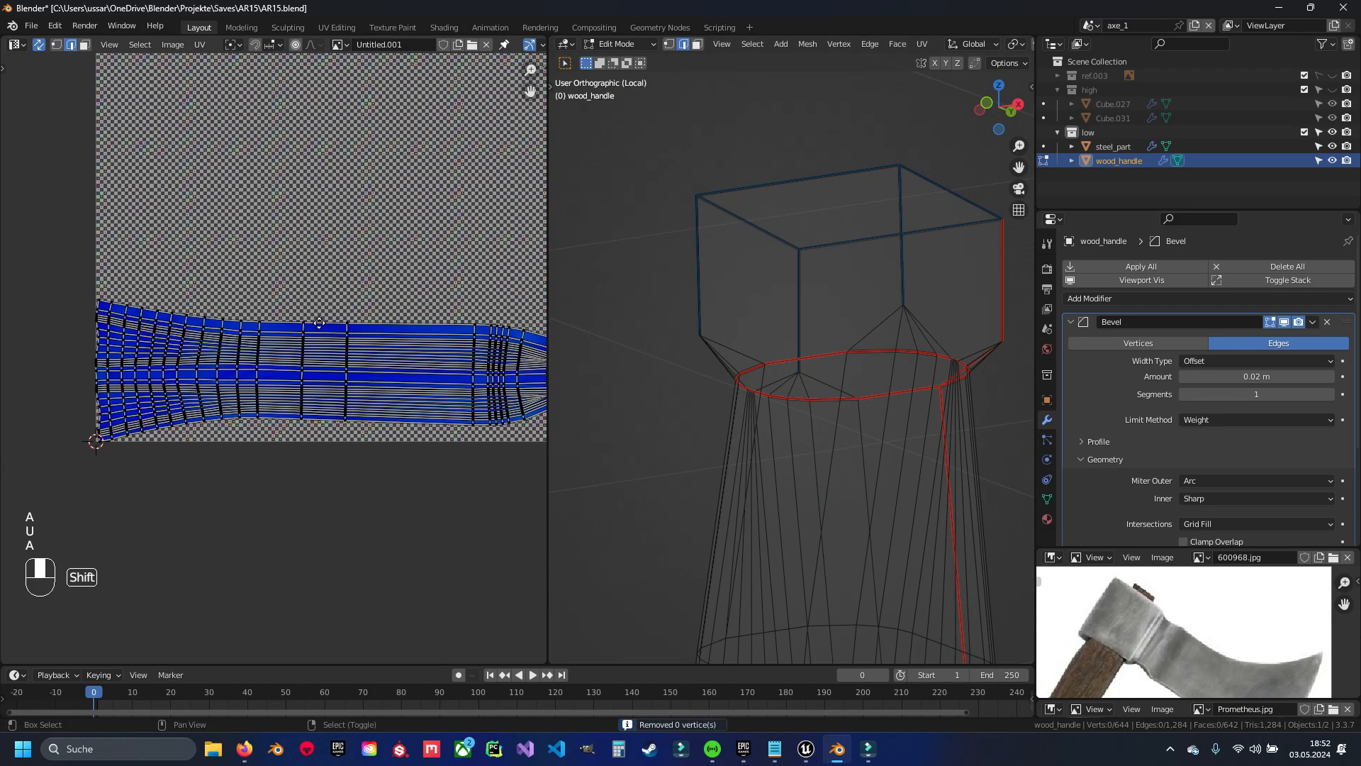
middle_click_drag(497, 402, 287, 307)
scroll(287, 306, "up", 5)
Try to hide the faces linked within the seams, using face selection, and undo it
key("3")
key("ctrl+l")
key("h")
key("ctrl+z")
Examine the neck end of the shaft's UV island with everything selected, then return to edge selection and save
key("a")
middle_click_drag(316, 279, 69, 406, "shift")
scroll(826, 389, "up", 2)
scroll(287, 329, "up", 5)
middle_click_drag(286, 329, 253, 383, "shift")
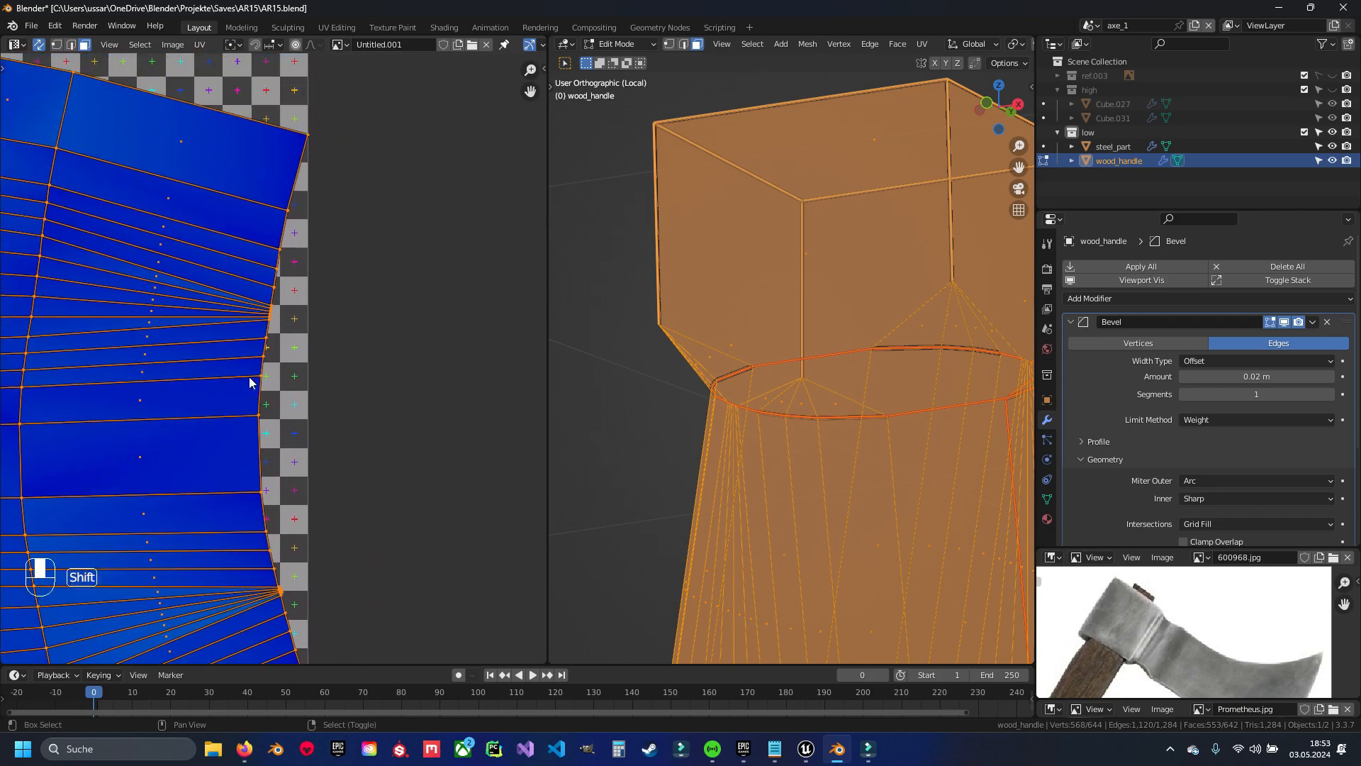
scroll(275, 344, "up", 4)
scroll(275, 343, "down", 6)
key("2")
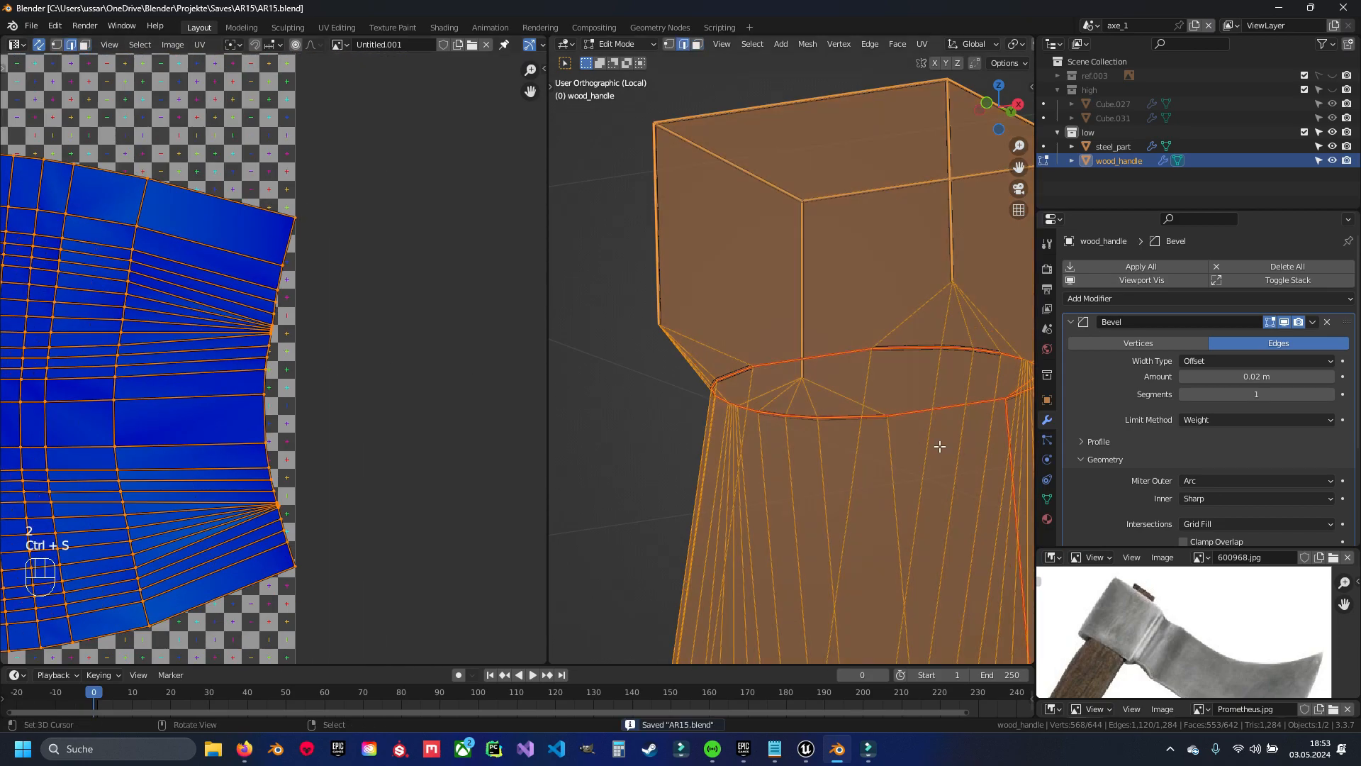
Check in solid view whether the cap is isolated by selecting its linked faces delimited by seam
key("a")
mouse_move(708, 449)
middle_mouse_down()
mouse_move(814, 444)
mouse_move(787, 428)
mouse_move(838, 434)
mouse_move(741, 419)
mouse_move(765, 326)
middle_mouse_up()
key("z")
key("4")
key("3")
key("ctrl+l")
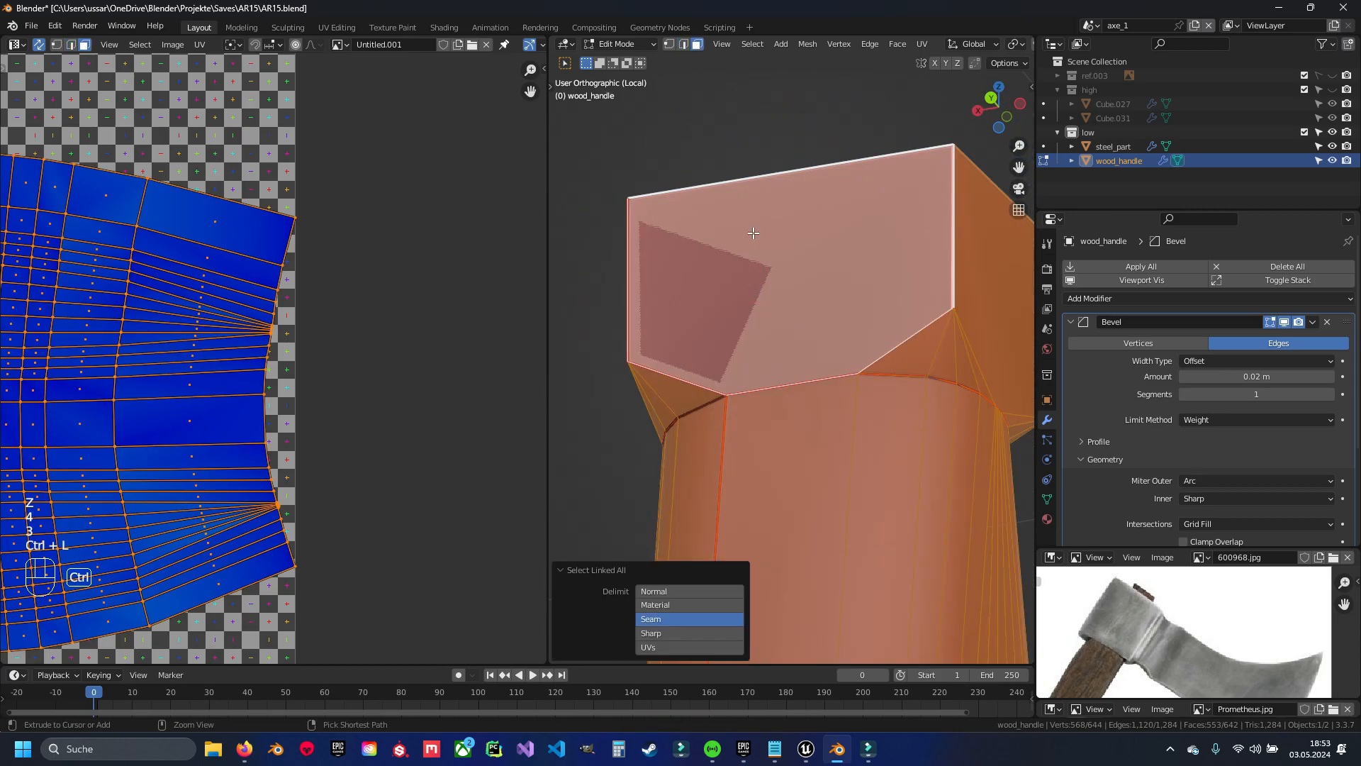
Mark the unseamed short edges in the neck ring as a seam in wireframe view and save the file
key("z")
key("1")
key("2")
mouse_move(753, 232)
middle_mouse_down()
mouse_move(762, 363)
mouse_move(702, 380)
mouse_move(809, 369)
mouse_move(776, 351)
middle_mouse_up()
key("a")
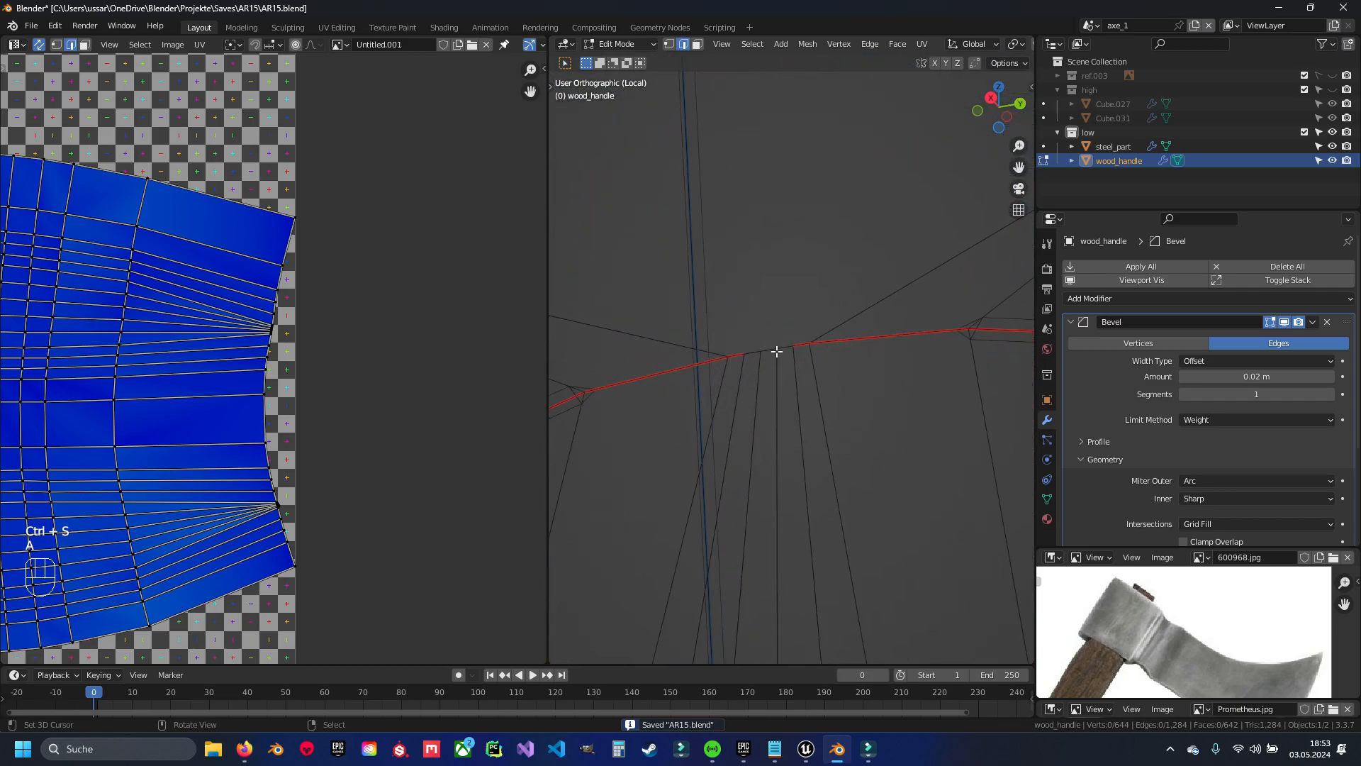
key("ctrl+e")
left_click(840, 407)
key("a")
key("ctrl+s")
Check the cap's isolation in solid view by selecting the faces linked to its large side, delimited by seam
middle_click_drag(836, 418, 786, 348)
scroll(786, 348, "down", 6)
middle_click_drag(878, 344, 806, 350)
key("z")
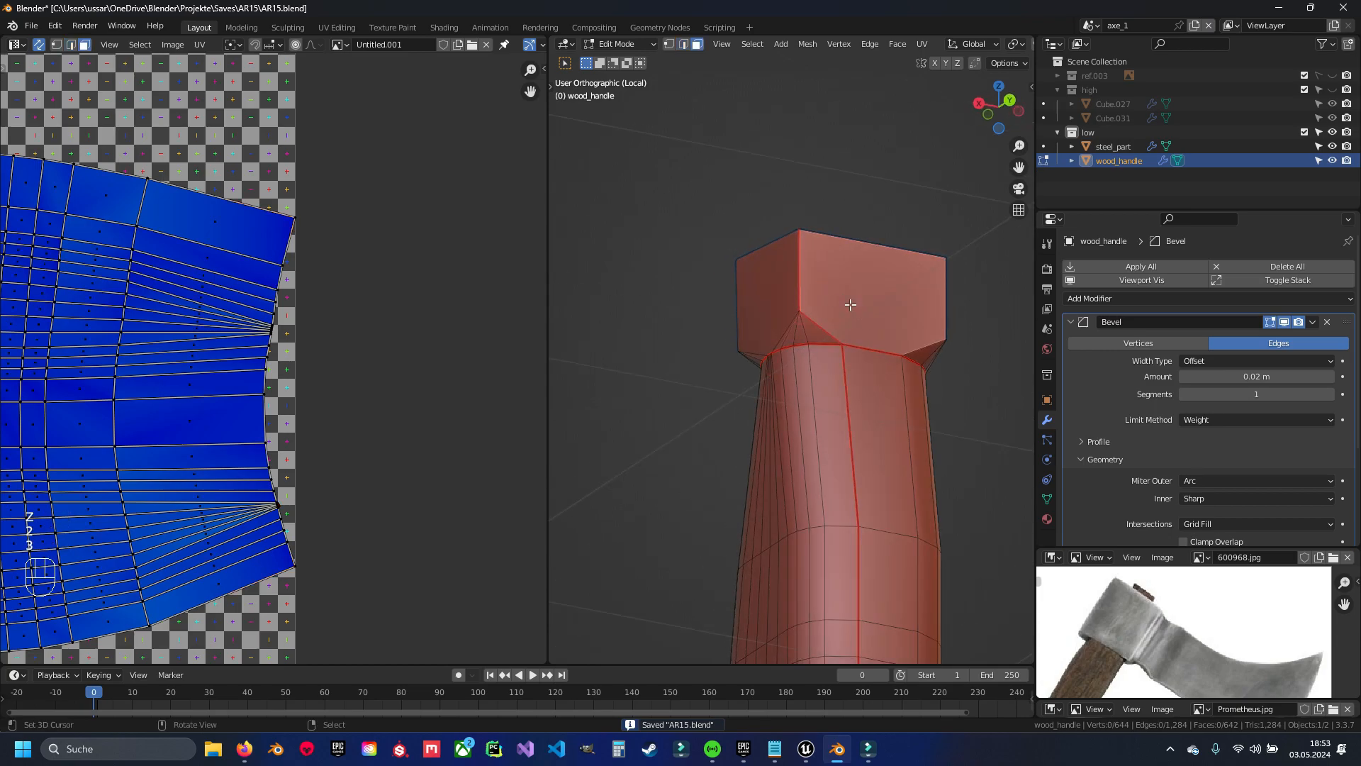
middle_click_drag(850, 297, 793, 290, "shift")
left_click(790, 294)
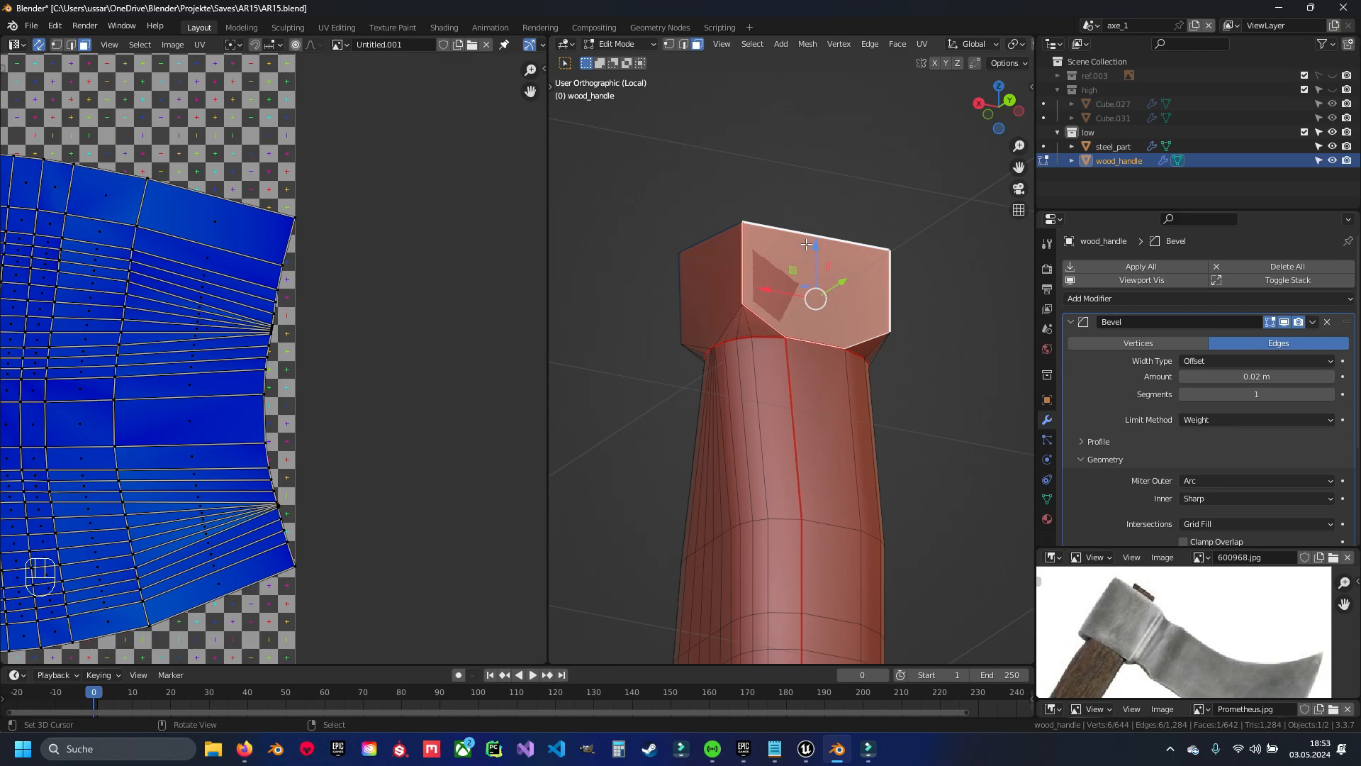
key("ctrl+l")
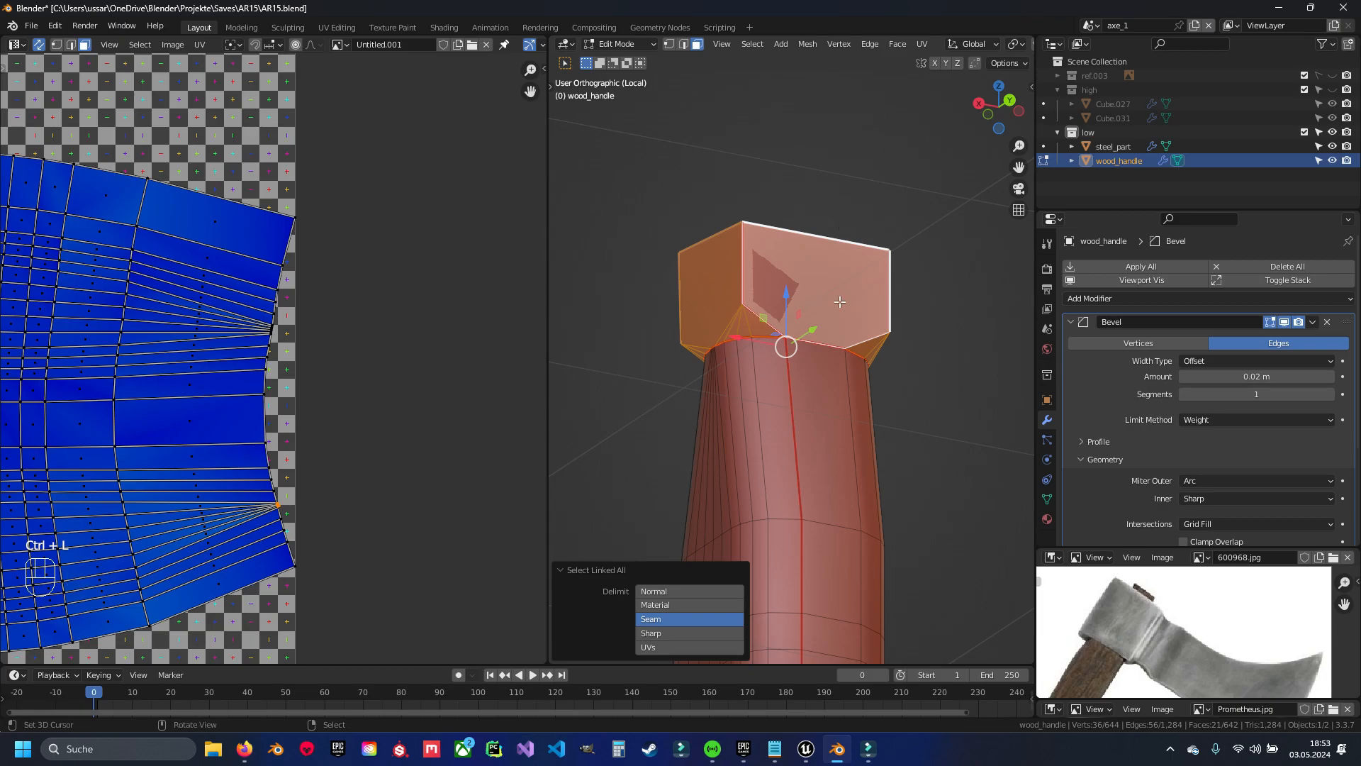
Undo the recent selection and neck seam changes, clear the selection and save the file
scroll(792, 410, "down", 4)
mouse_move(793, 425)
middle_mouse_down("shift")
mouse_move(788, 337)
mouse_move(803, 428)
middle_mouse_up("shift")
scroll(792, 350, "up", 6)
key("ctrl+z")
key("ctrl+z")
key("ctrl+z")
key("ctrl+z")
key("ctrl+z")
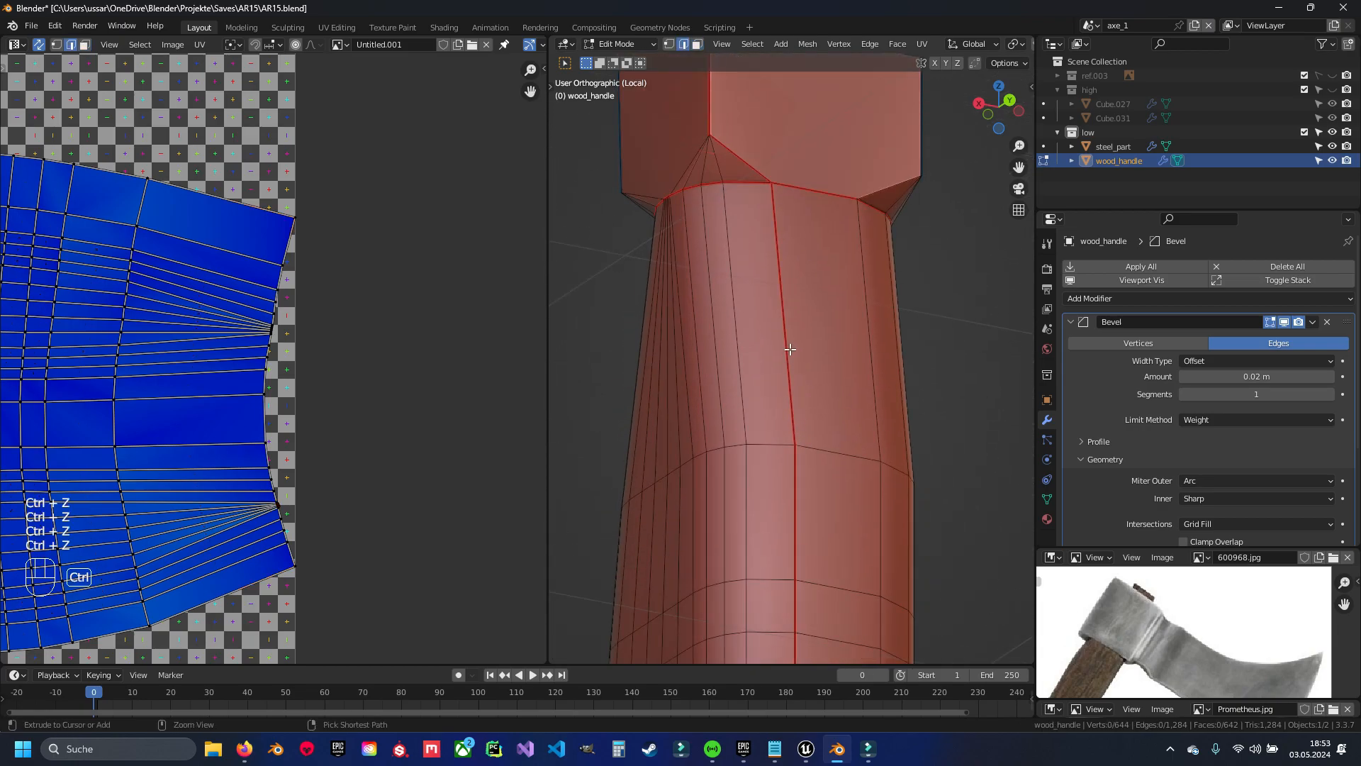
middle_click_drag(768, 320, 784, 440, "shift")
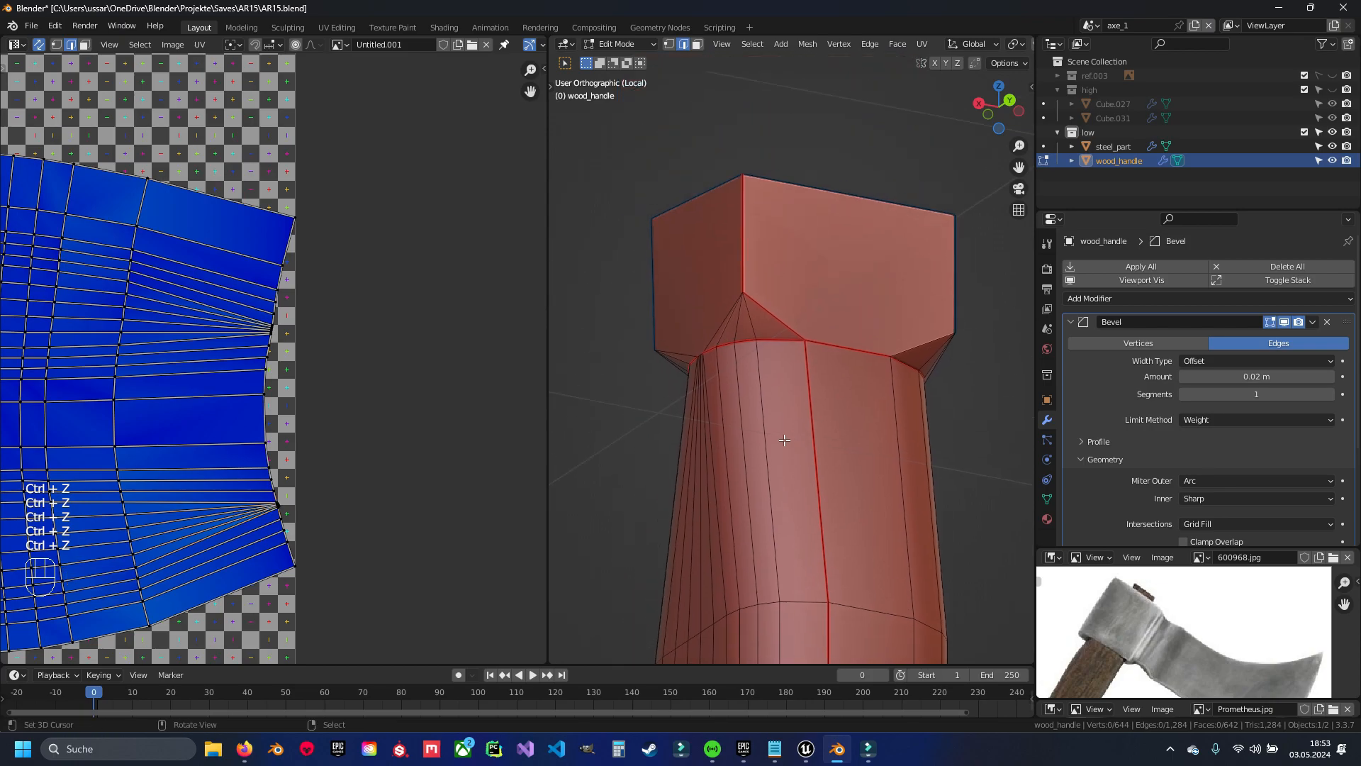
key("a")
key("a")
key("ctrl+s")
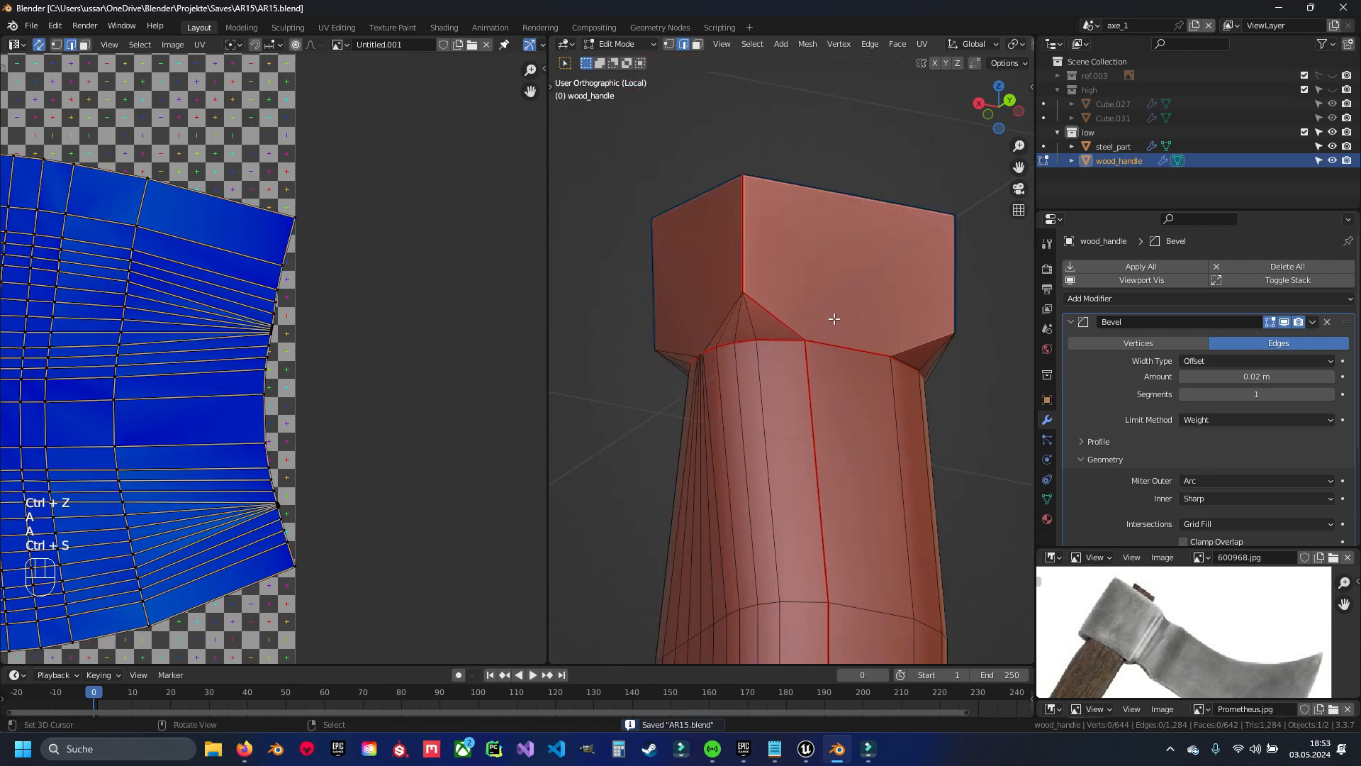
Test the seam-delimited linked selection from the cap's large side face twice and examine the neck for seam gaps
left_click(828, 274)
key("3")
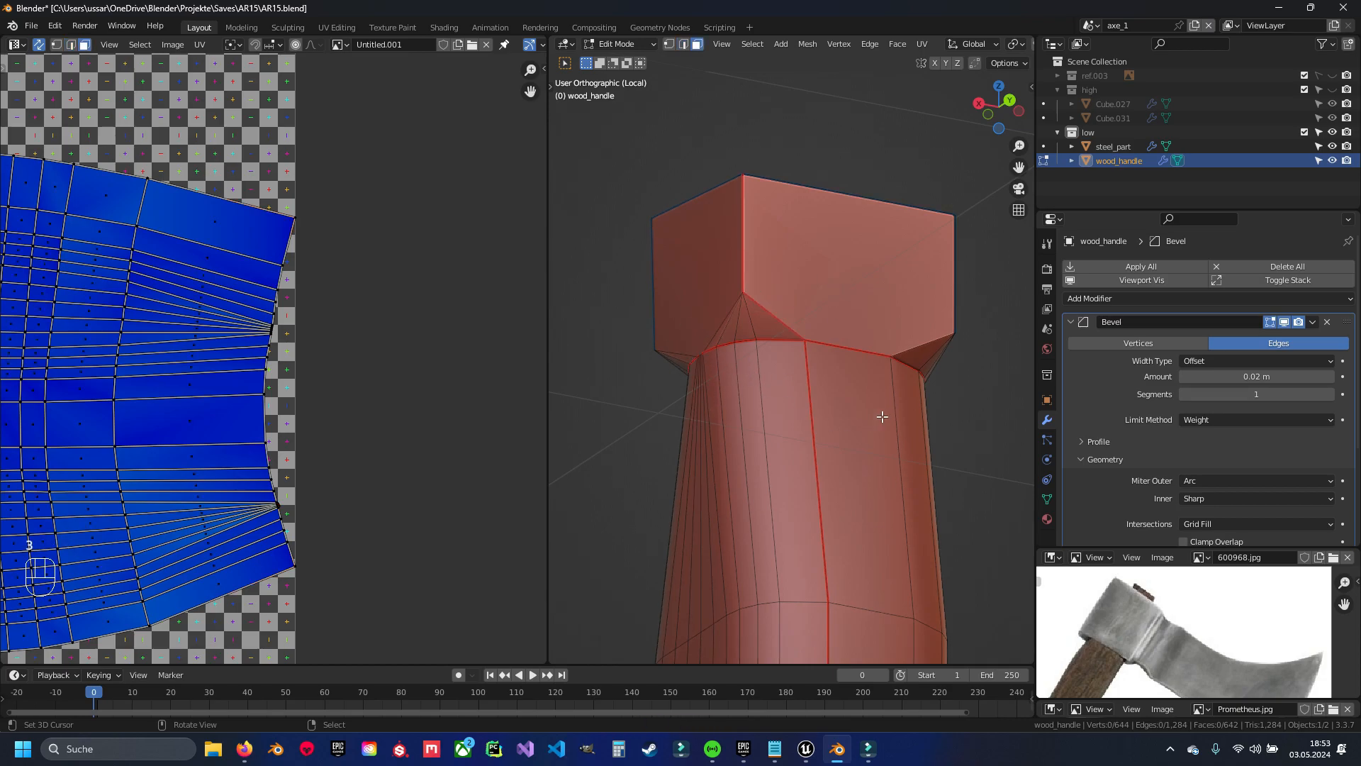
left_click(851, 249)
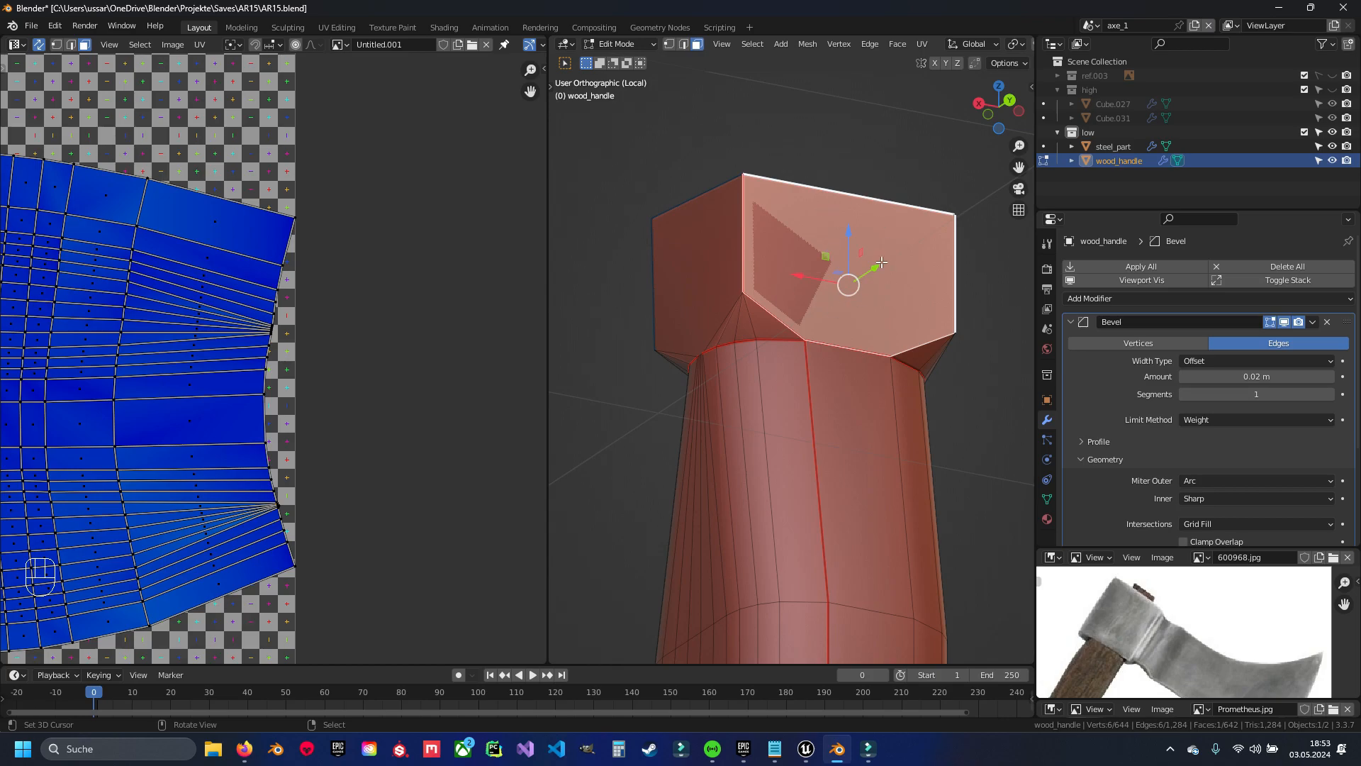
key("ctrl+l")
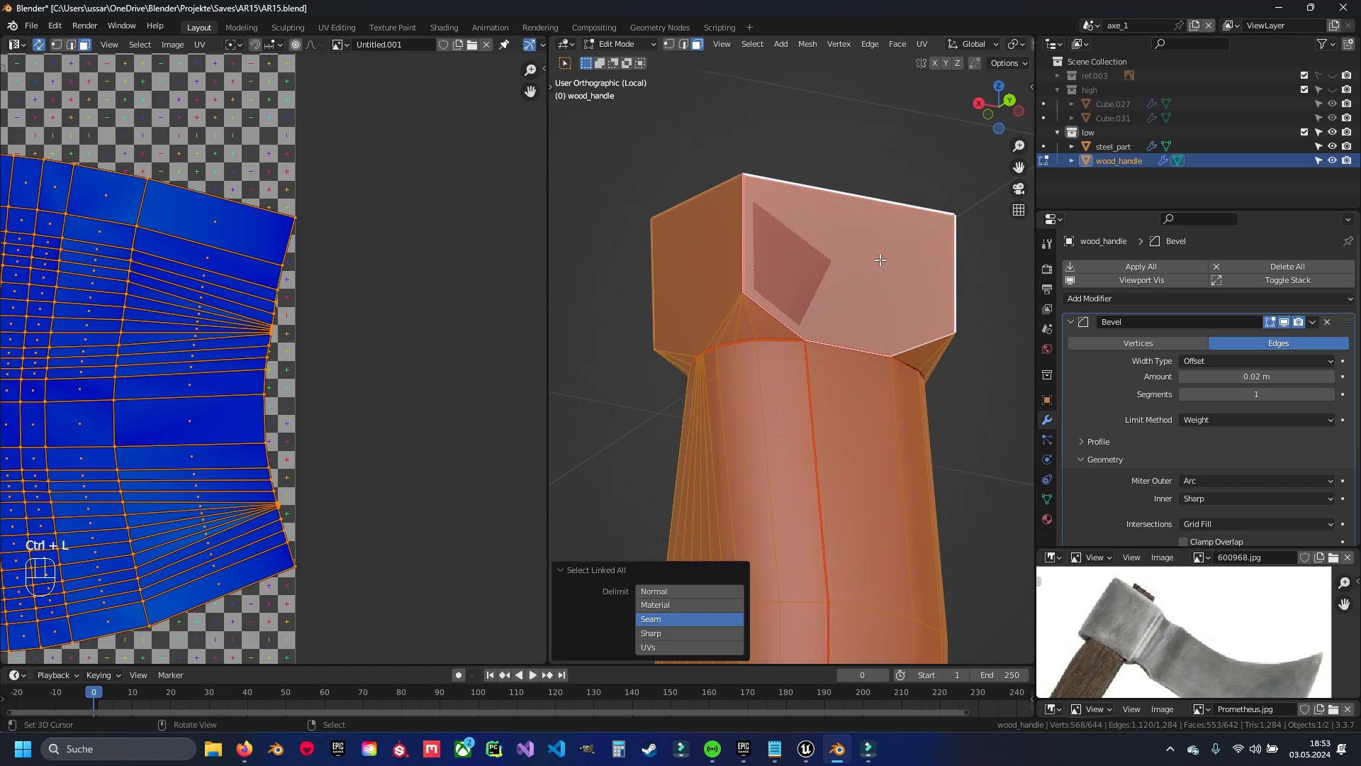
middle_click_drag(739, 421, 774, 345)
scroll(774, 345, "up", 1)
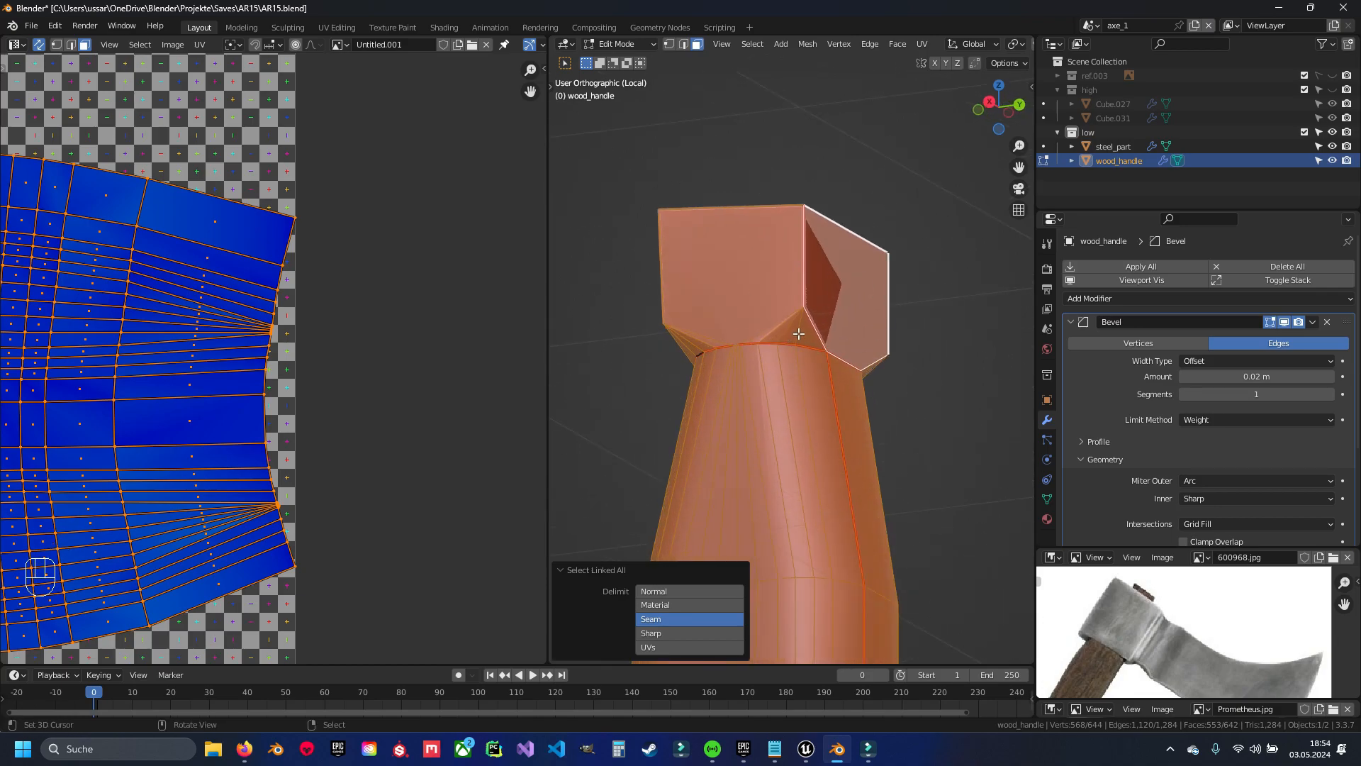
scroll(783, 326, "up", 2)
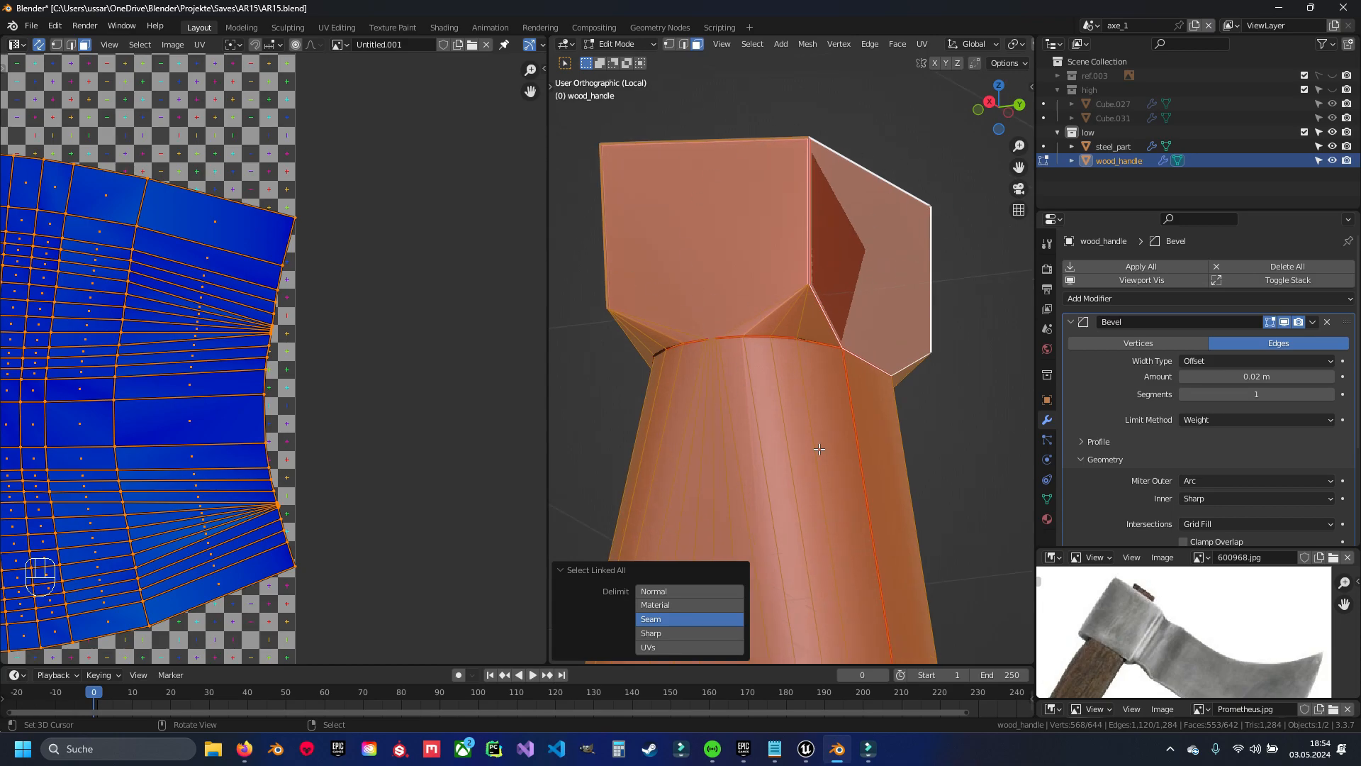
key("alt+a")
key("2")
middle_click_drag(909, 326, 839, 312)
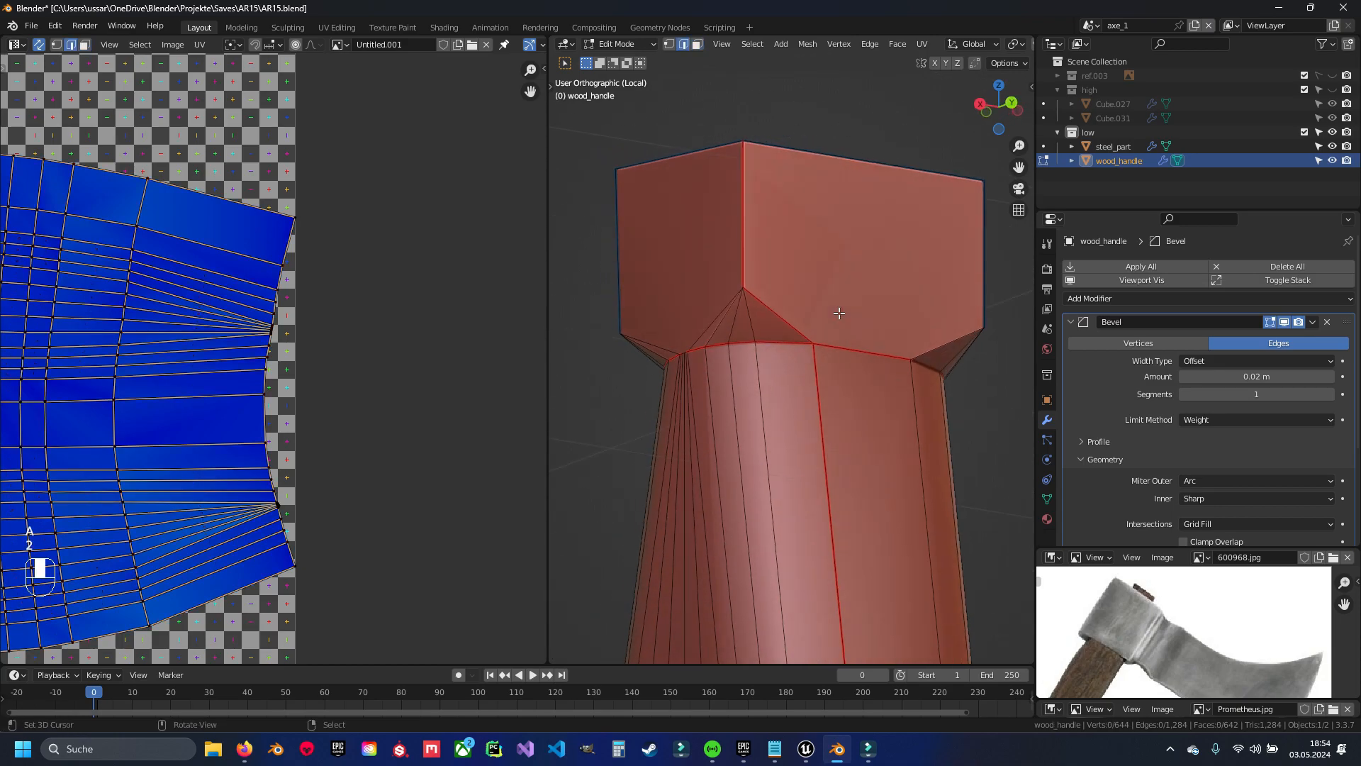
key("3")
left_click(828, 230)
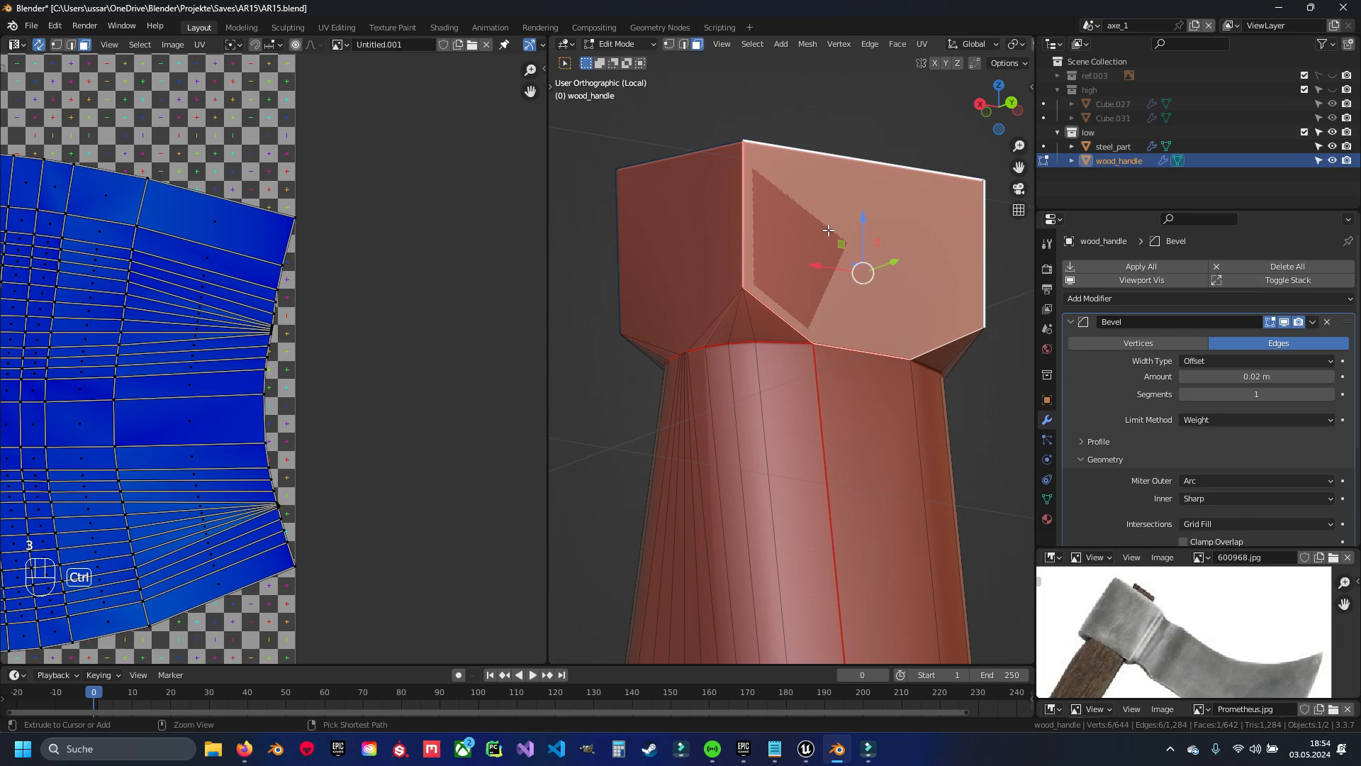
key("ctrl+l")
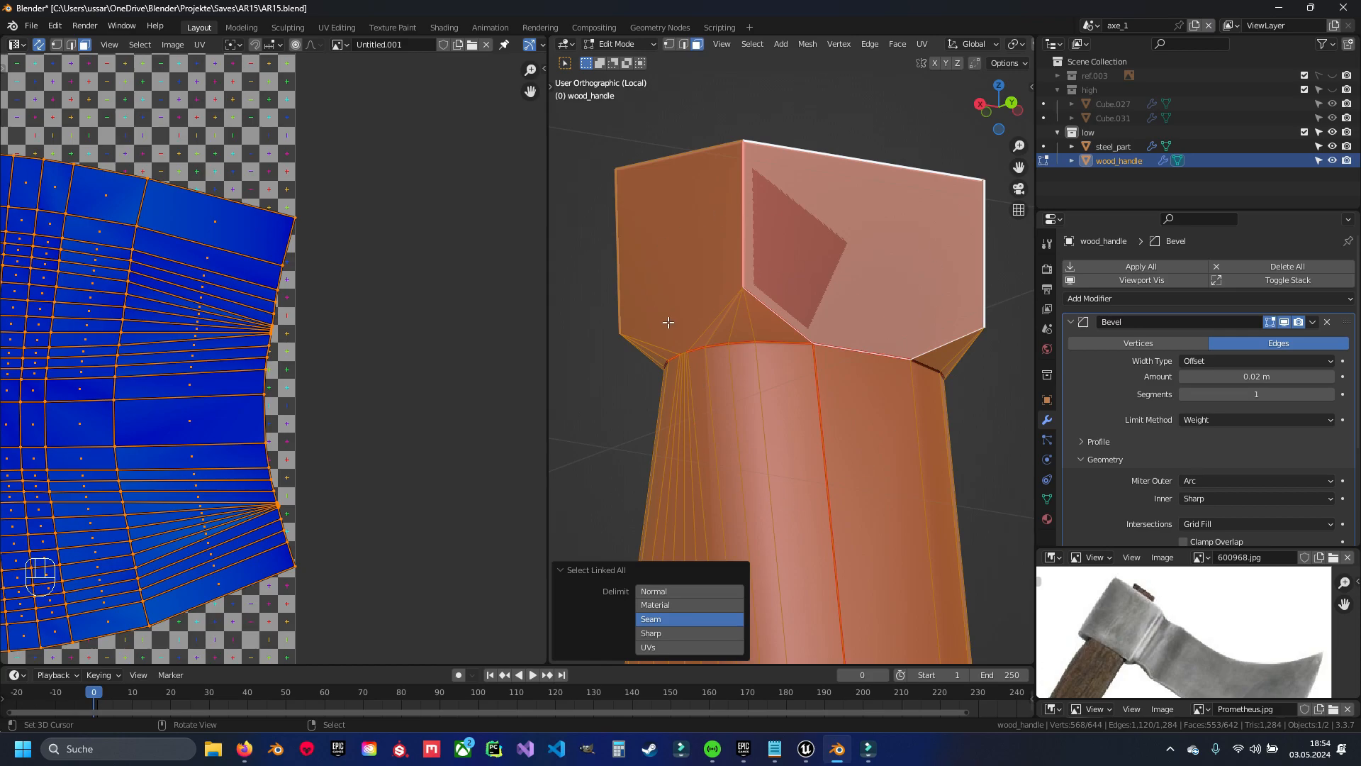
Close the gap in the neck ring by marking its unseamed short edges as a seam
key("alt+a")
key("2")
scroll(672, 360, "up", 4)
middle_click_drag(717, 353, 756, 325)
left_click(751, 326, "alt")
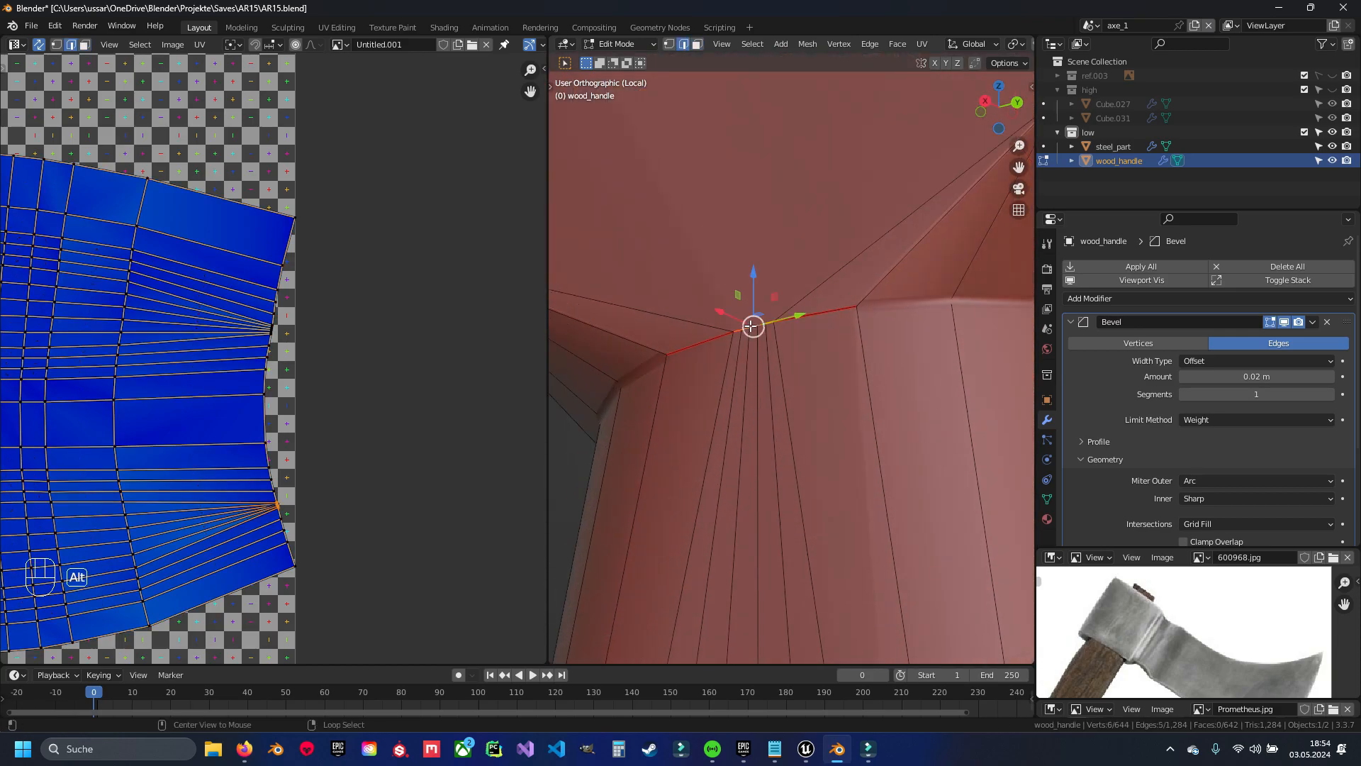
key("ctrl+e")
left_click(842, 389)
Verify the closed neck seam by selecting the faces linked to the cap's side face, delimited by seam
middle_click_drag(831, 379, 864, 343)
key("3")
middle_click_drag(823, 260, 802, 300)
key("ctrl+l")
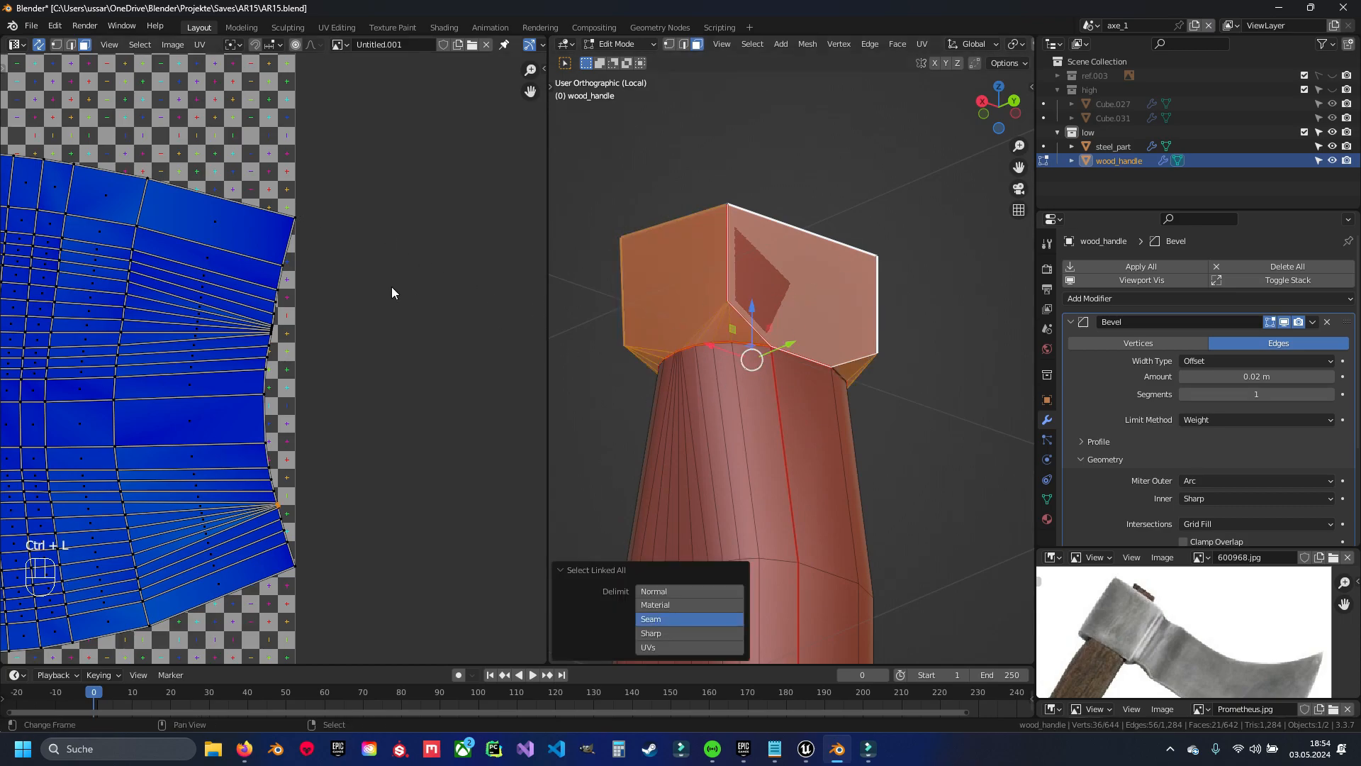
Select all visible handle faces and unwrap them with the cap separated by the neck seam
key("a")
key("a")
key("a")
key("u")
left_click(807, 362)
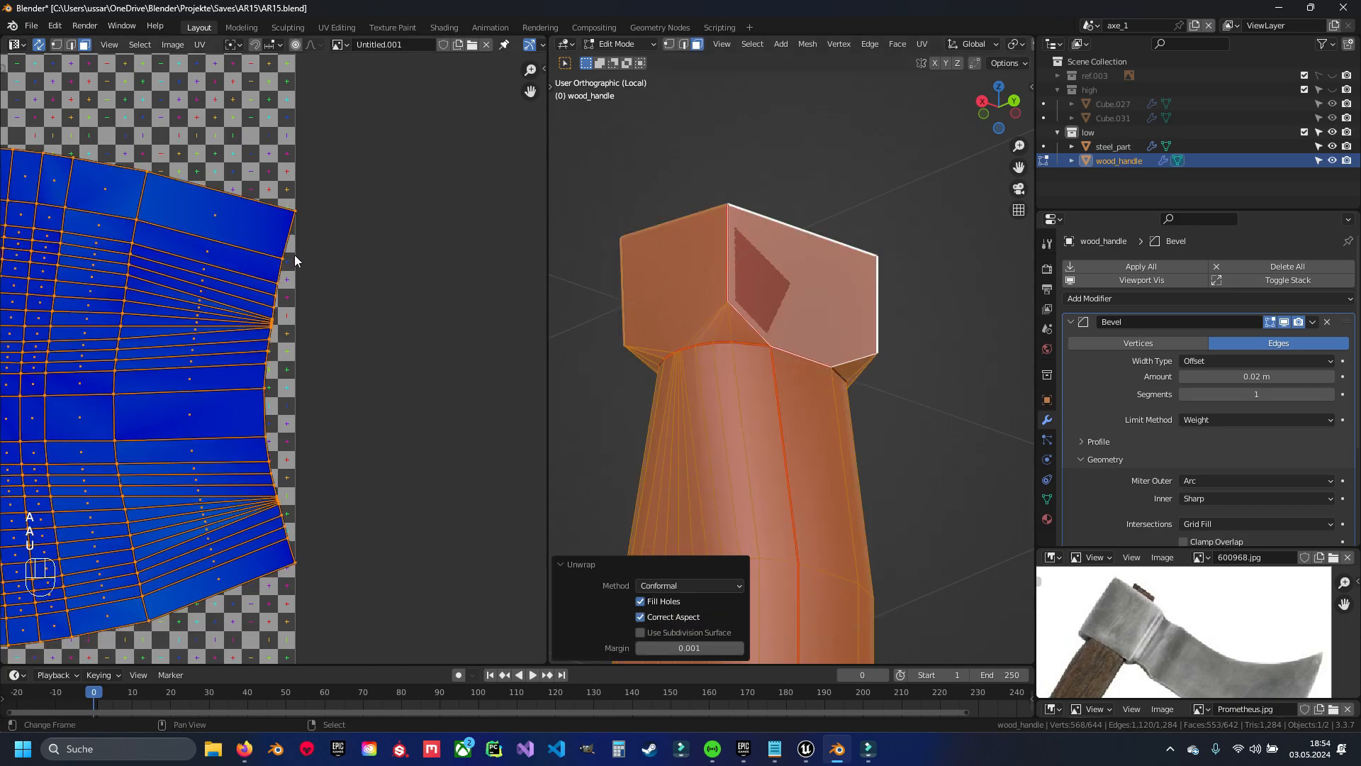
Select the shaft's linked faces from its UV island and hide them to isolate the cap
left_click_drag(562, 281, 799, 295)
scroll(236, 310, "down", 3)
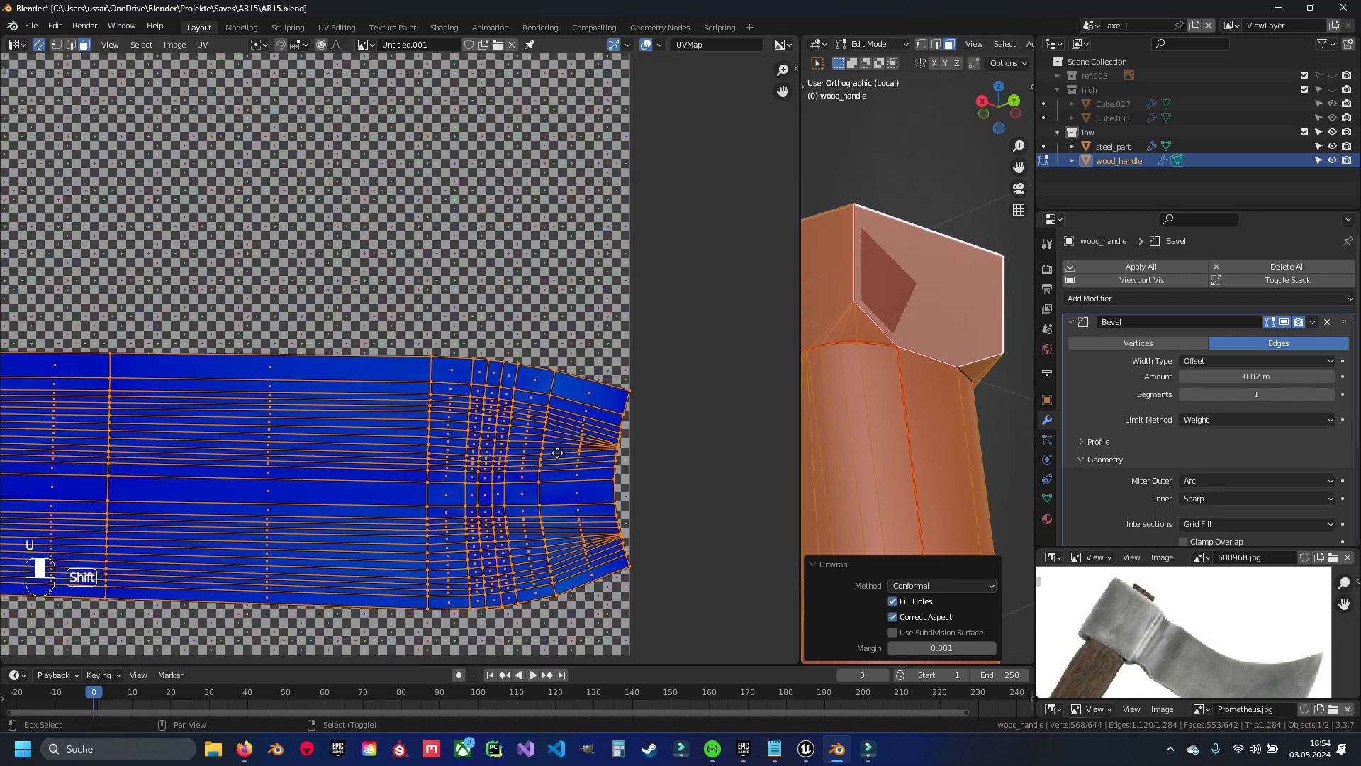
middle_click_drag(316, 376, 471, 441)
scroll(471, 441, "up", 3)
left_click(474, 409)
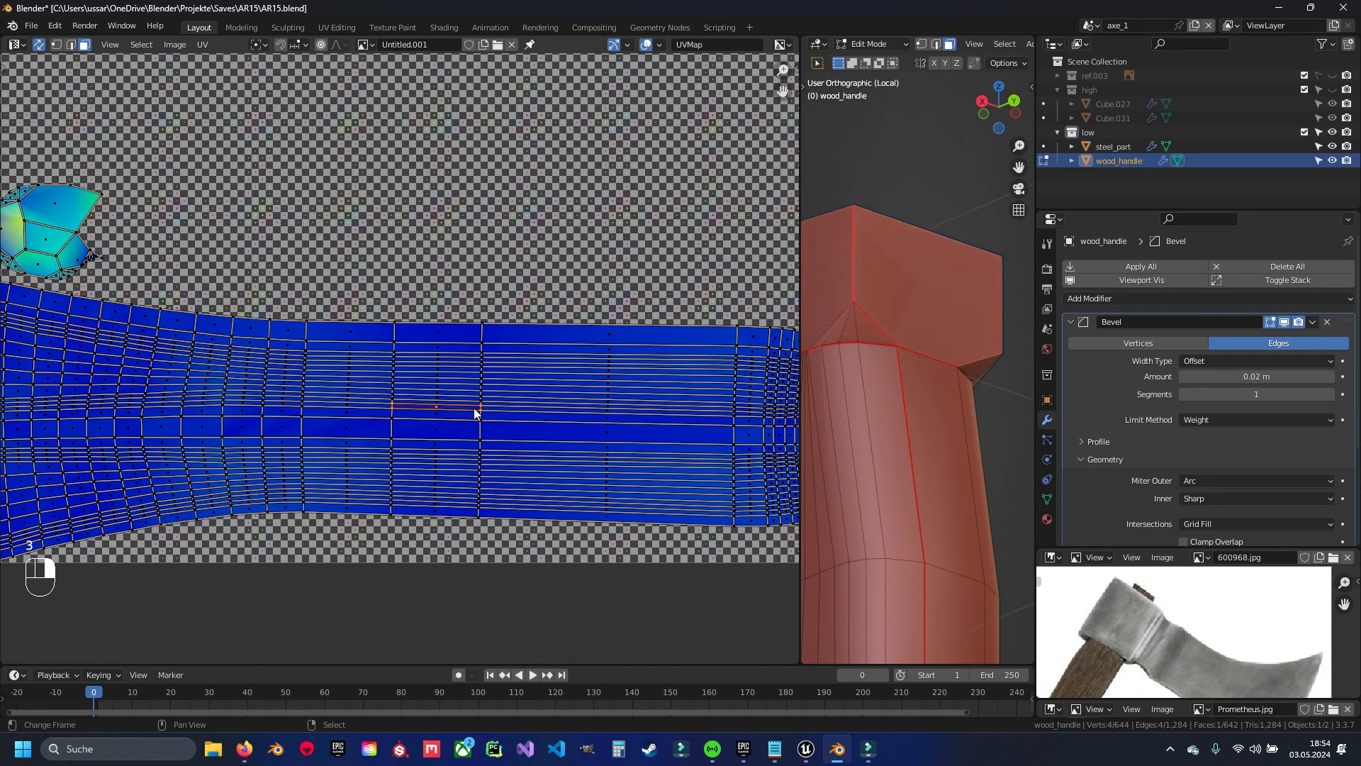
key("ctrl+l")
key("h")
Mark the cap's remaining unseamed corner edges as seams
key("2")
left_click_drag(801, 251, 499, 269)
middle_click_drag(600, 364, 690, 276)
left_click(705, 212, "shift")
middle_click_drag(596, 298, 774, 311)
left_click(776, 312, "shift")
key("ctrl+e")
left_click(861, 330)
Select all linked geometry of the isolated cap and unwrap it along the new seams
key("ctrl+l")
key("u")
left_click(861, 331)
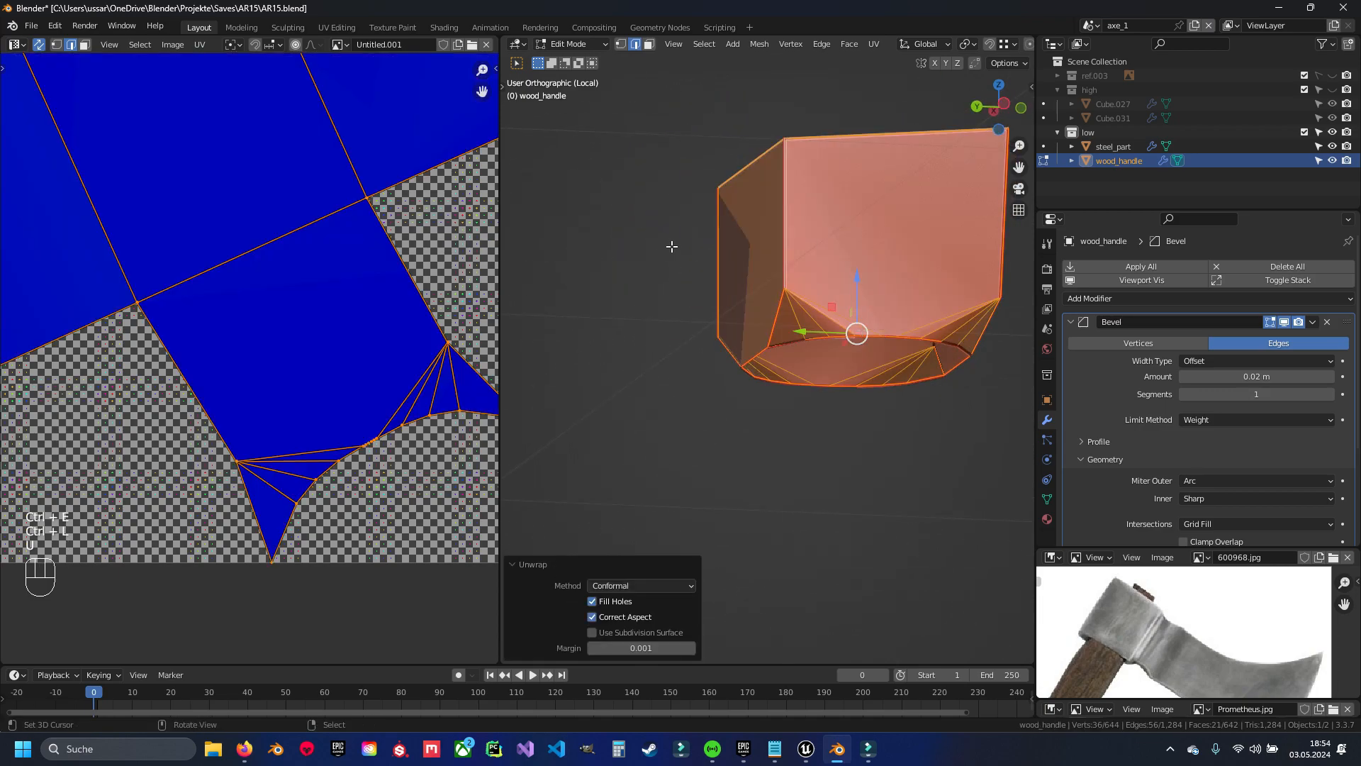
scroll(284, 355, "down", 5)
middle_click_drag(353, 321, 399, 380, "shift")
scroll(398, 380, "up", 2)
scroll(392, 391, "up", 5)
middle_click_drag(319, 515, 234, 319, "shift")
Reveal the hidden handle faces and save the file
key("alt+a")
scroll(814, 344, "up", 6)
key("1")
key("ctrl+s")
middle_click_drag(638, 364, 769, 362)
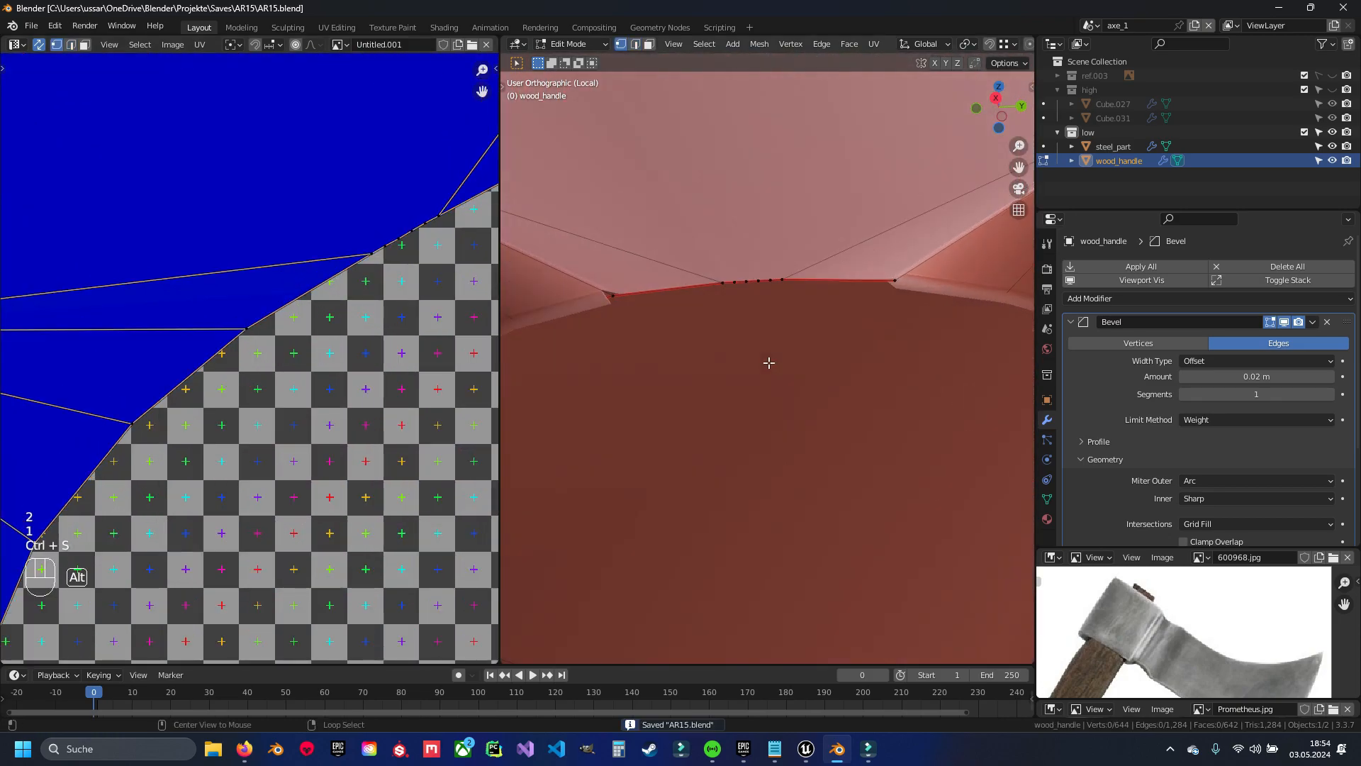
key("alt+h")
key("a")
key("ctrl+s")
scroll(769, 396, "down", 4)
scroll(770, 418, "down", 6)
scroll(772, 395, "up", 9)
Snap the clustered vertices on this side of the neck edge onto its two corner vertices, keeping the centre vertex in place
right_click(762, 334)
key("g")
left_click(691, 336, "ctrl")
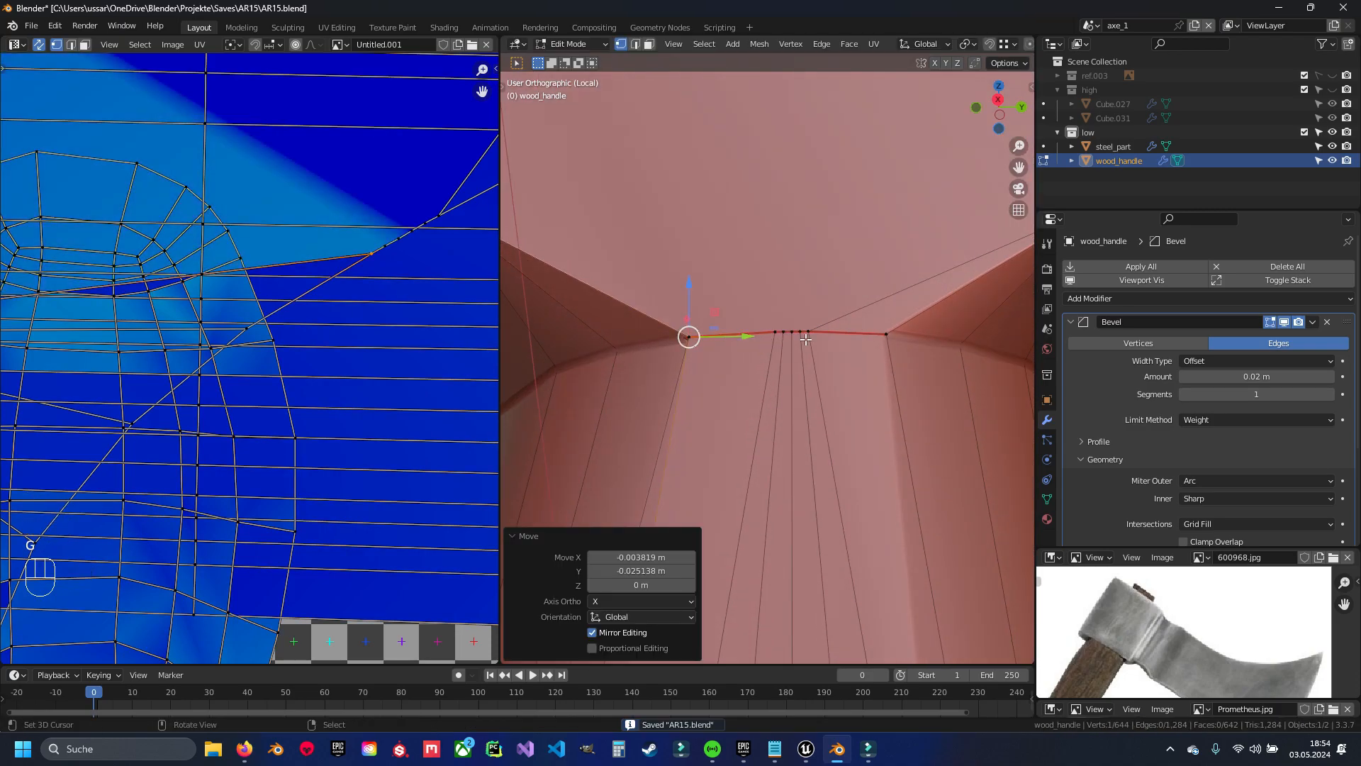
right_click(808, 334)
key("g")
left_click(886, 335, "ctrl")
right_click(776, 335)
key("g")
key("g")
left_click(686, 336, "ctrl")
key("g")
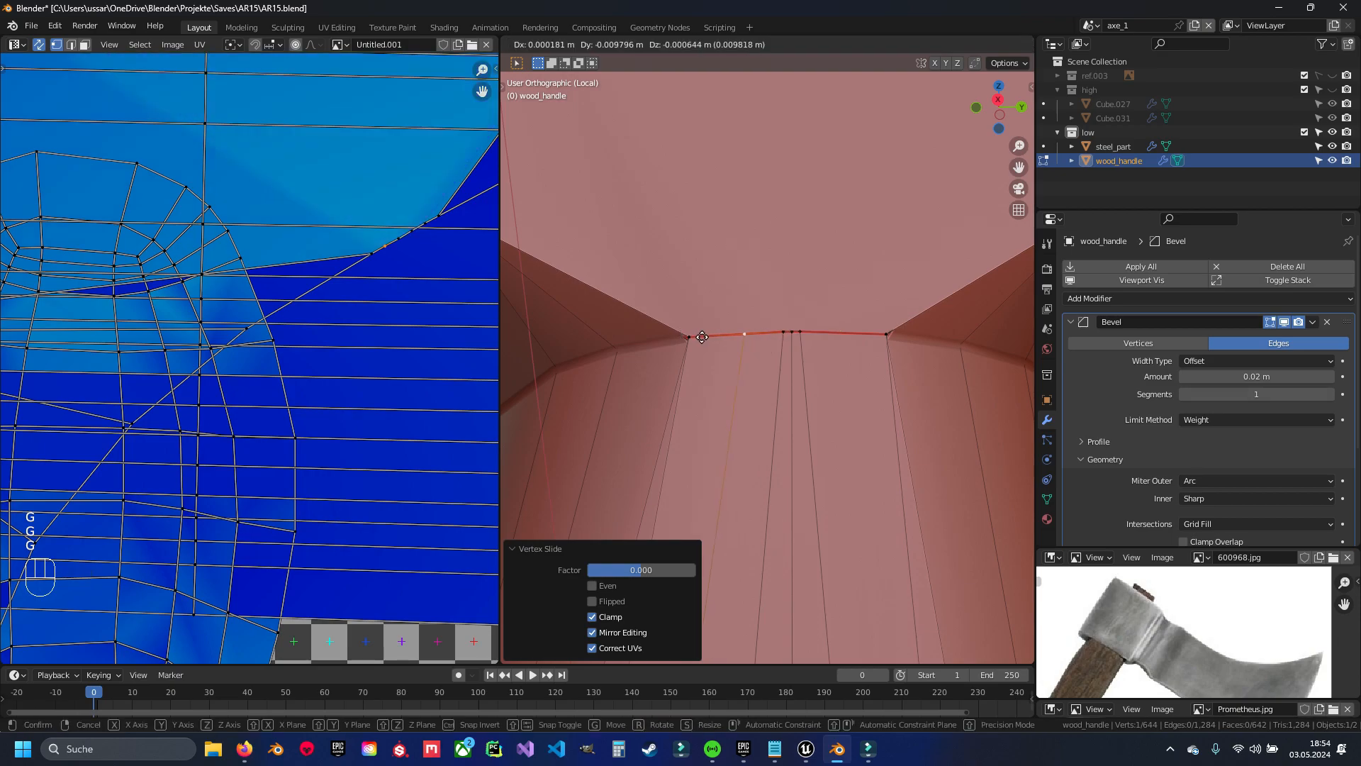
left_click(689, 337, "ctrl")
right_click(800, 332)
key("g")
left_click(887, 334, "ctrl")
right_click(778, 334)
key("g")
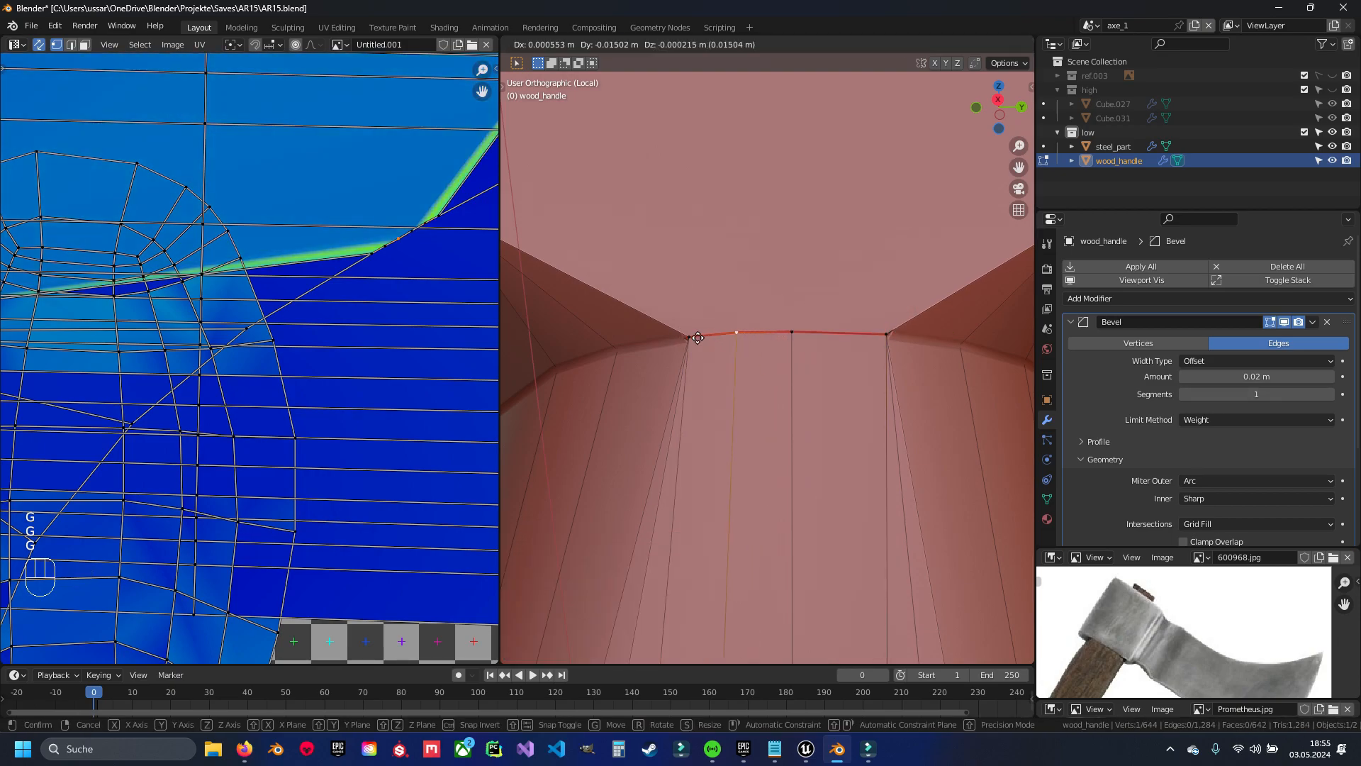
left_click(688, 337, "ctrl")
Merge the overlapping handle vertices by distance and clear the selection
key("a")
key("q")
left_click(744, 371)
key("alt+a")
scroll(786, 442, "down", 3)
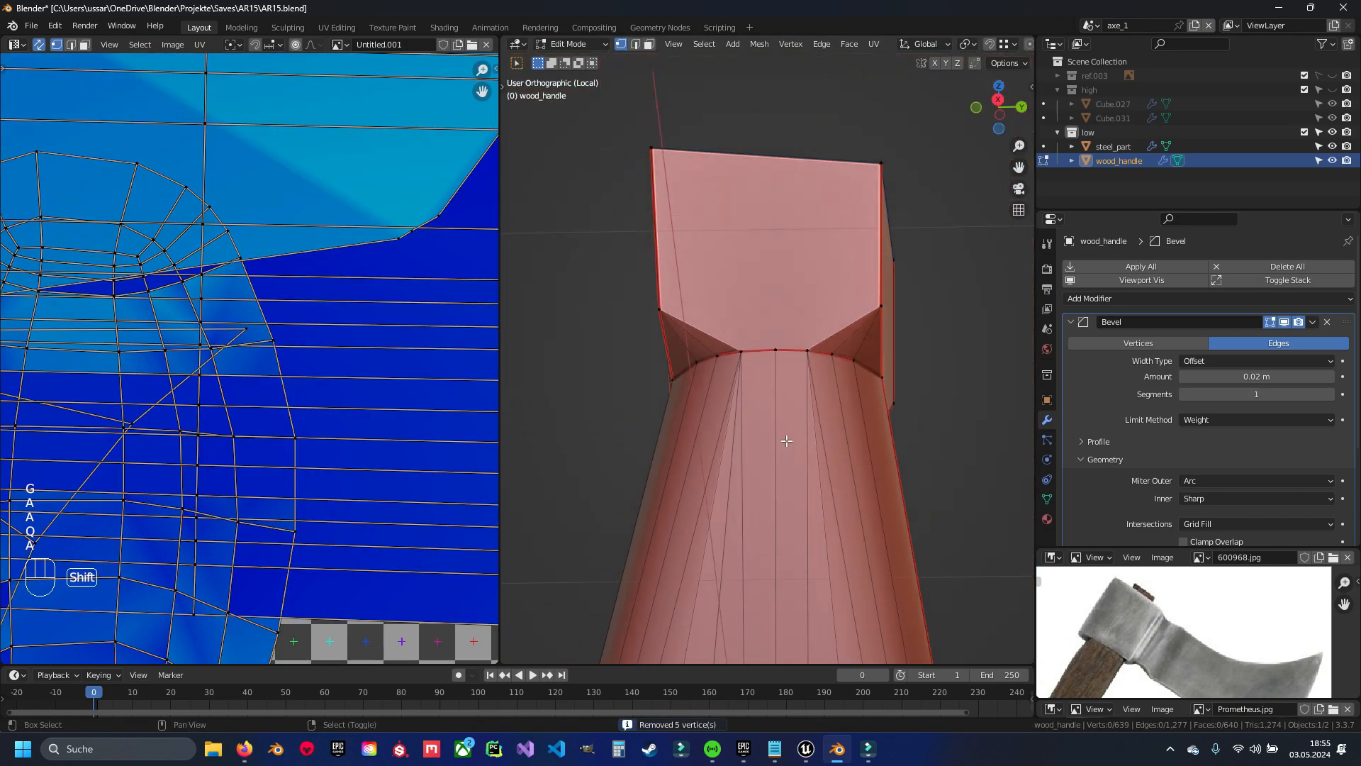
Examine the handle's neck in Object Mode, both with the axe head and isolated from the opposite side
key("Tab")
scroll(794, 426, "down", 3)
middle_click_drag(787, 456, 839, 419)
key("KP_Divide")
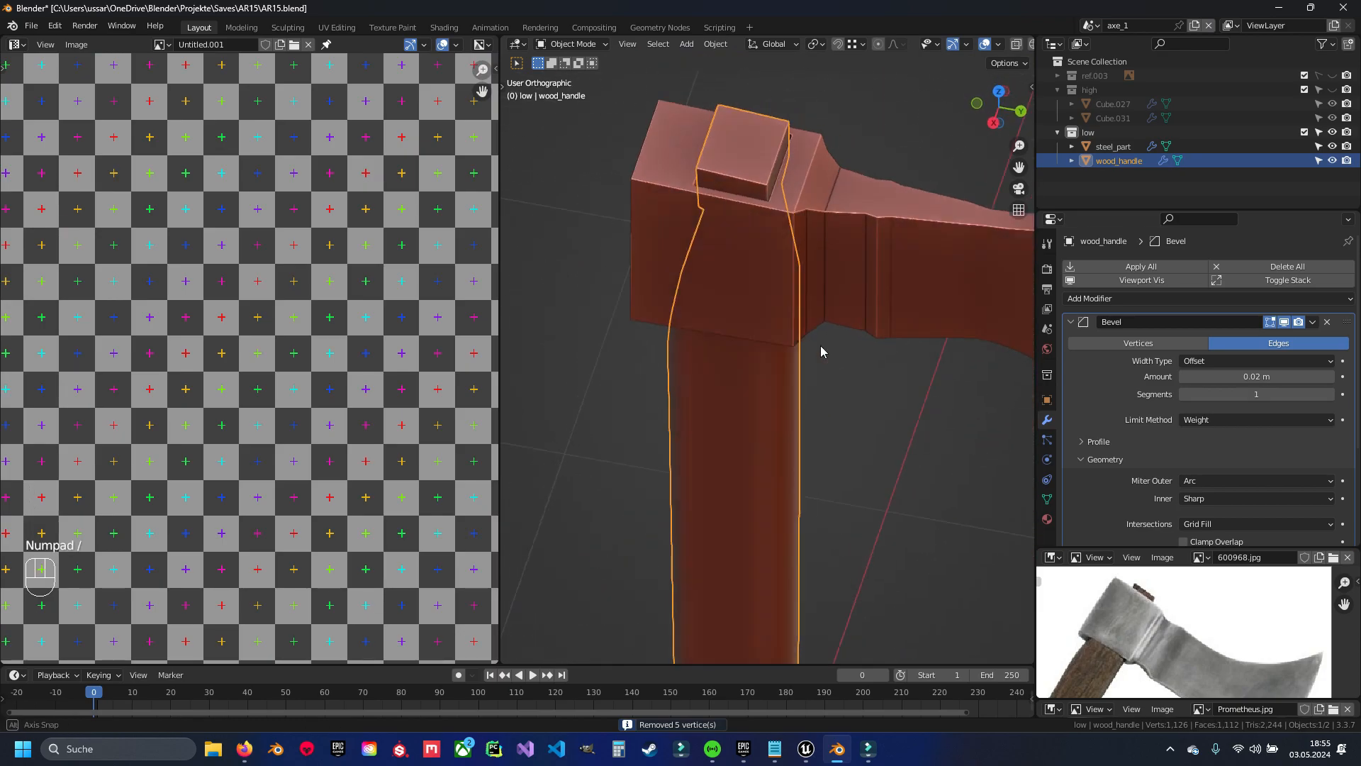
key("KP_Divide")
middle_click_drag(798, 303, 871, 422)
middle_click_drag(871, 422, 865, 410)
scroll(850, 382, "up", 7)
middle_click_drag(837, 355, 691, 408)
middle_click_drag(691, 407, 741, 376)
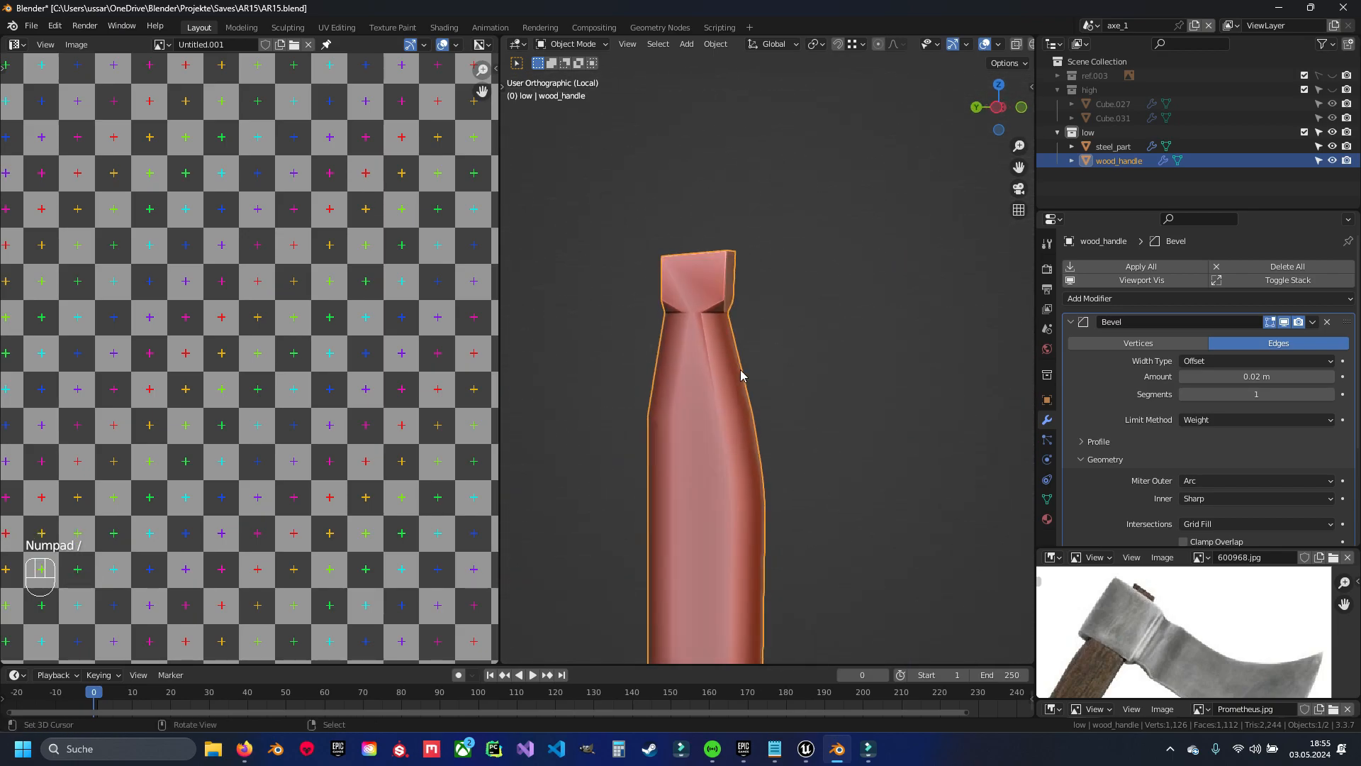
Snap the clustered vertices on the opposite side of the neck edge onto its corner vertices
scroll(695, 362, "up", 6)
key("Tab")
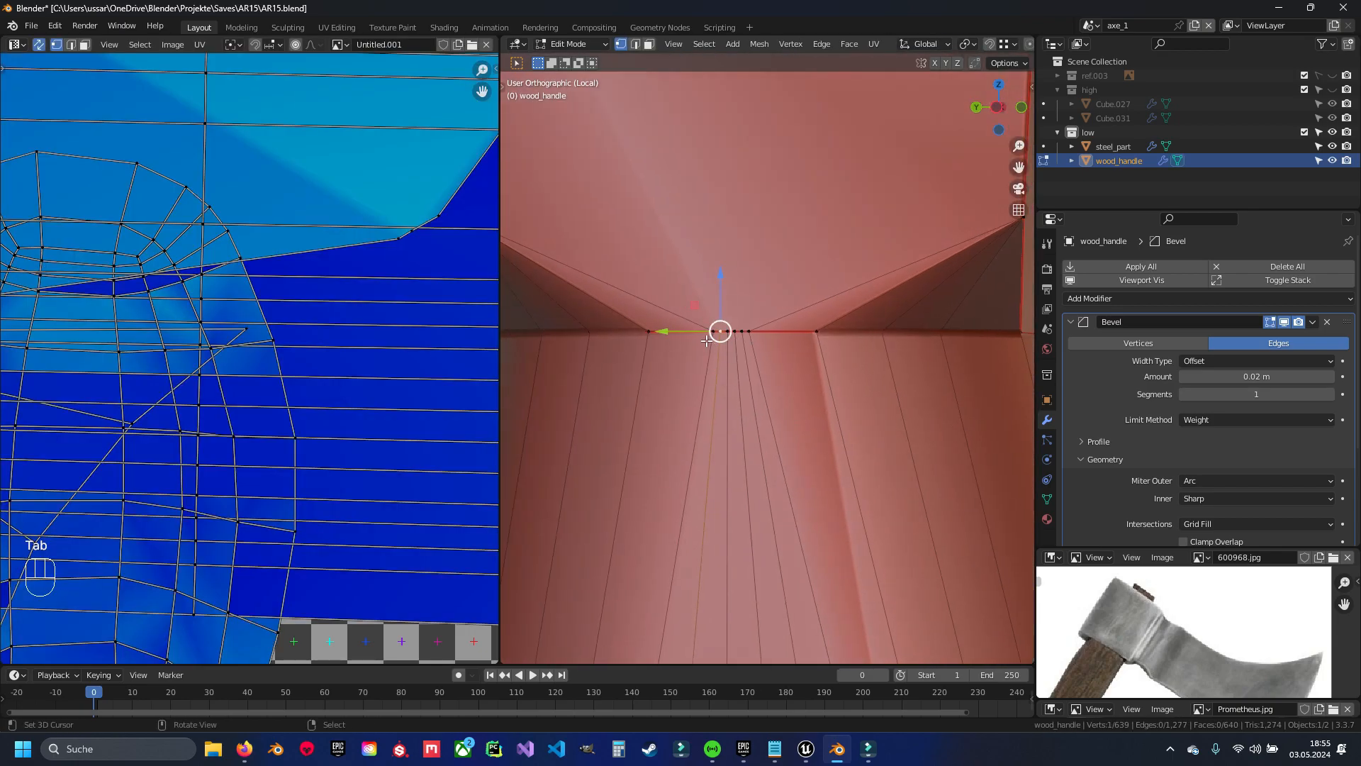
key("g")
left_click(597, 319, "ctrl")
key("g")
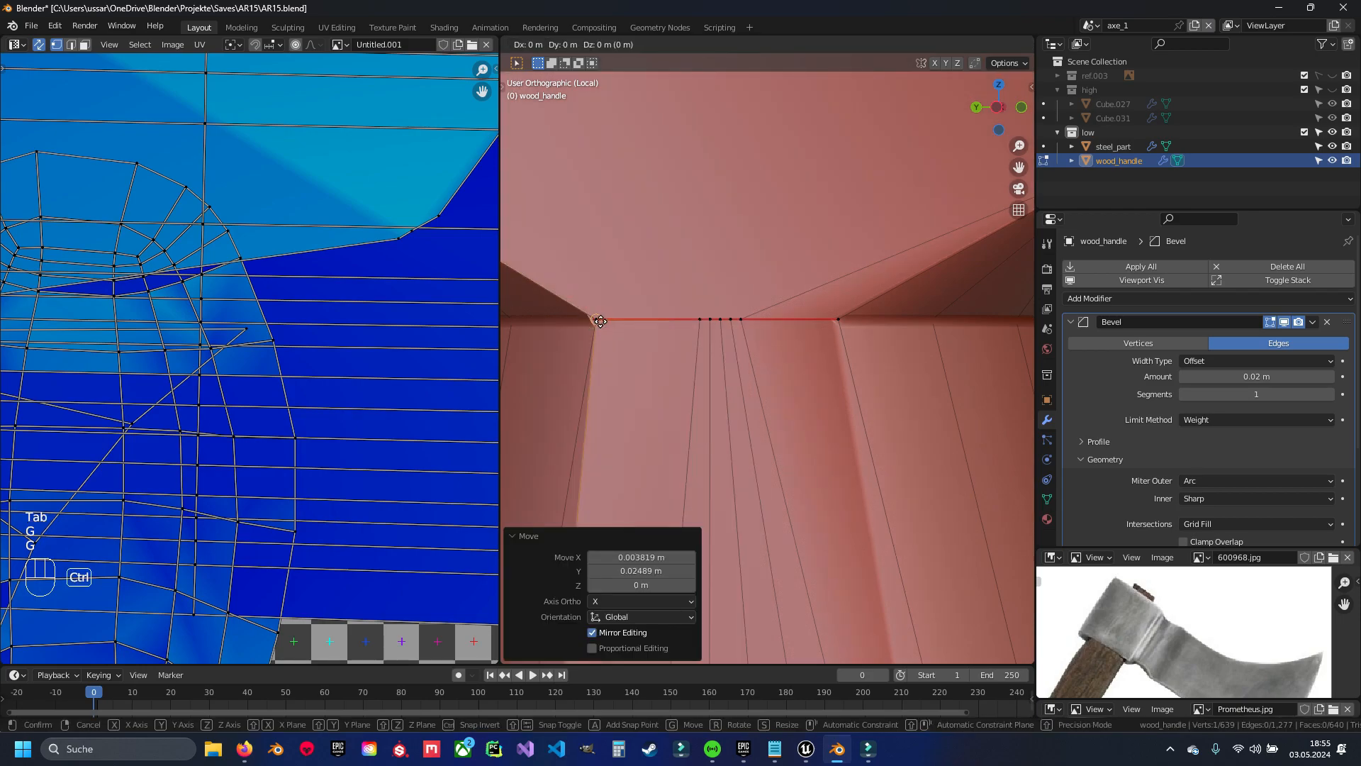
left_click(600, 321, "ctrl")
key("g")
left_click(838, 319, "ctrl")
Merge the handle's snapped duplicate vertices and return to Object Mode
key("a")
key("q")
key("a")
key("Tab")
scroll(771, 359, "down", 13)
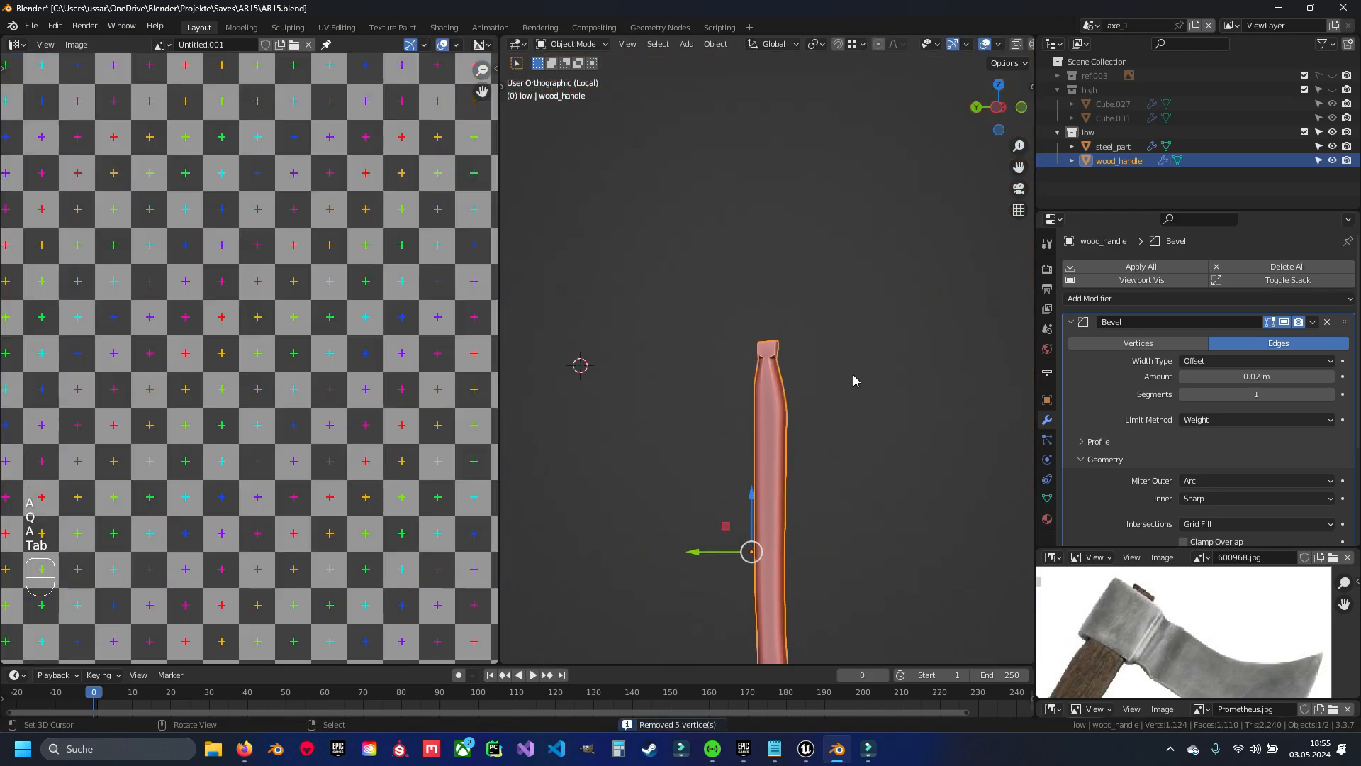
Leave the isolated view to show the whole axe and save the file
key("KP_Divide")
key("a")
key("ctrl+s")
scroll(845, 387, "down", 2)
Unwrap all of wood_handle again and try to pack its islands into a single tile with UVPackmaster
right_click(847, 389)
right_click(677, 469)
key("Tab")
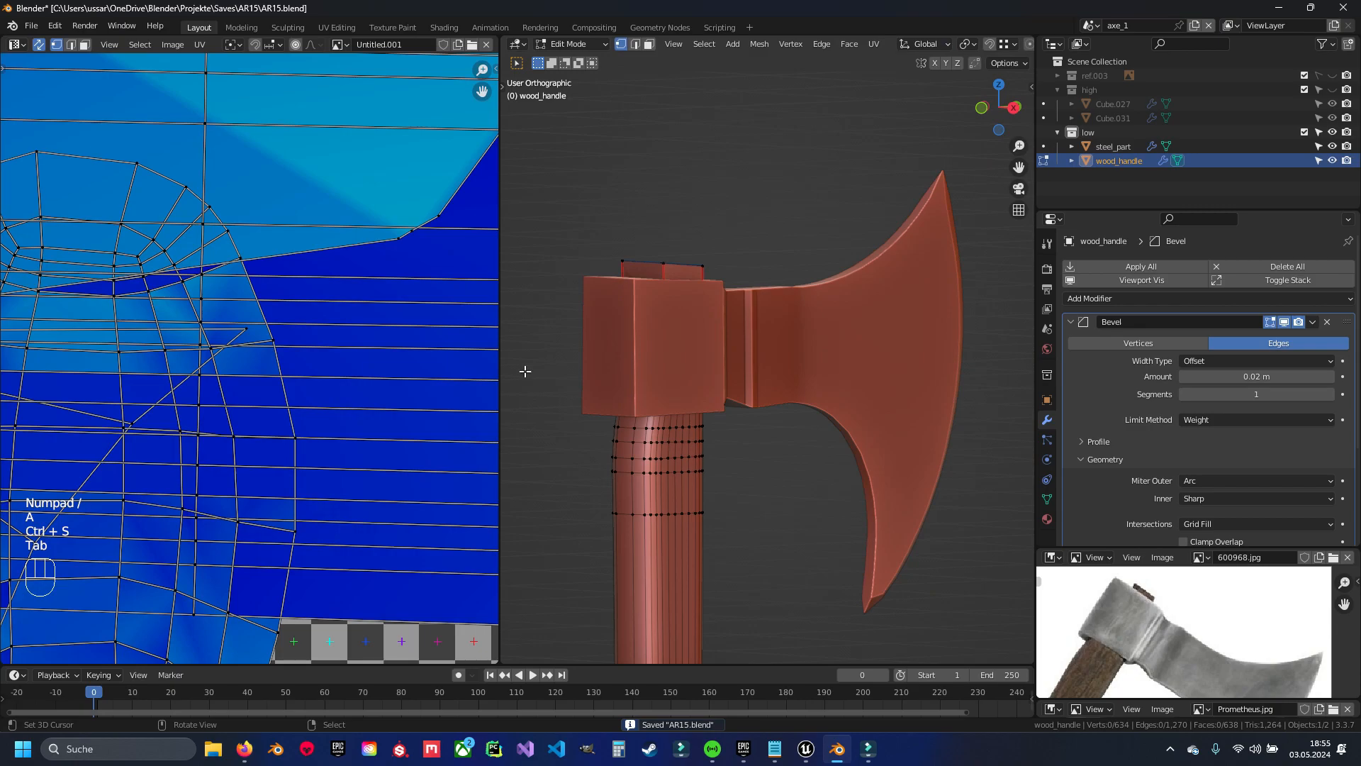
left_click_drag(497, 227, 742, 228)
scroll(541, 295, "down", 8)
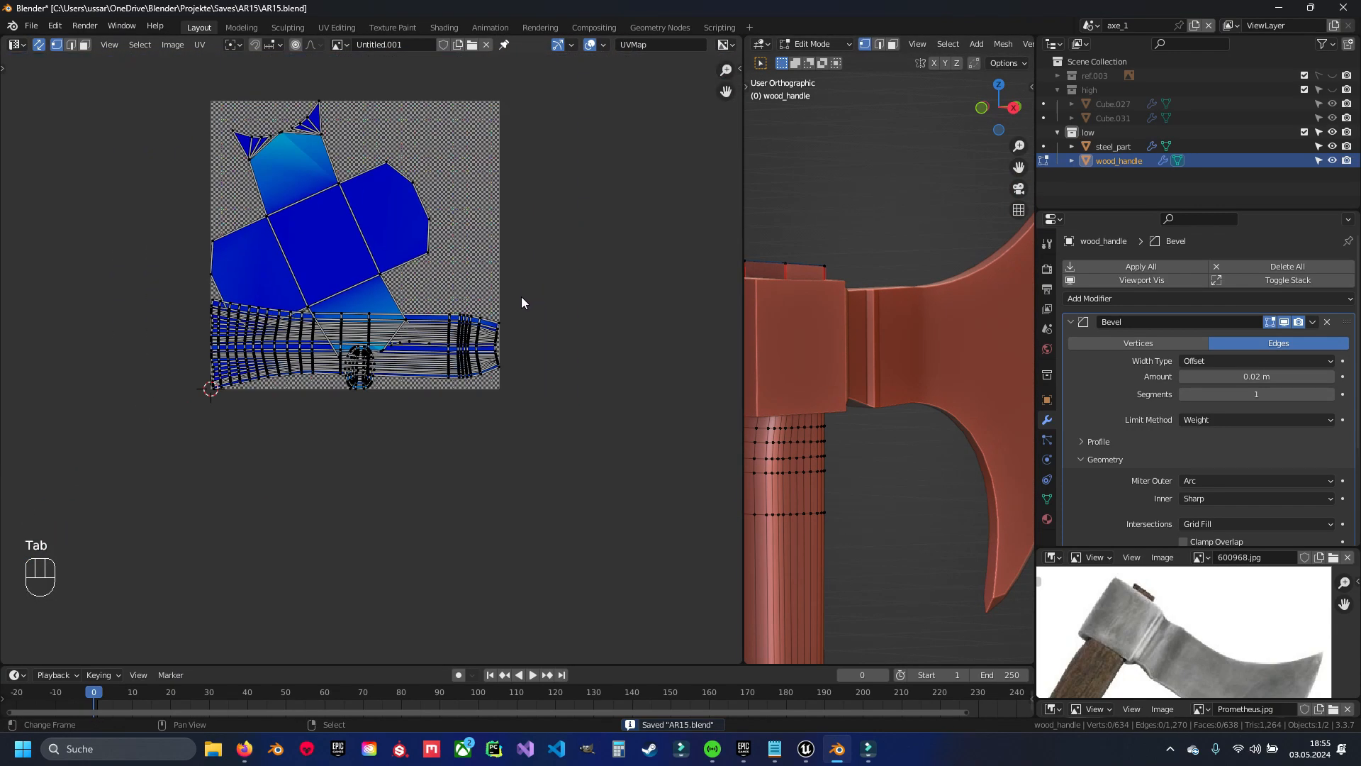
key("a")
key("u")
left_click(597, 335)
key("n")
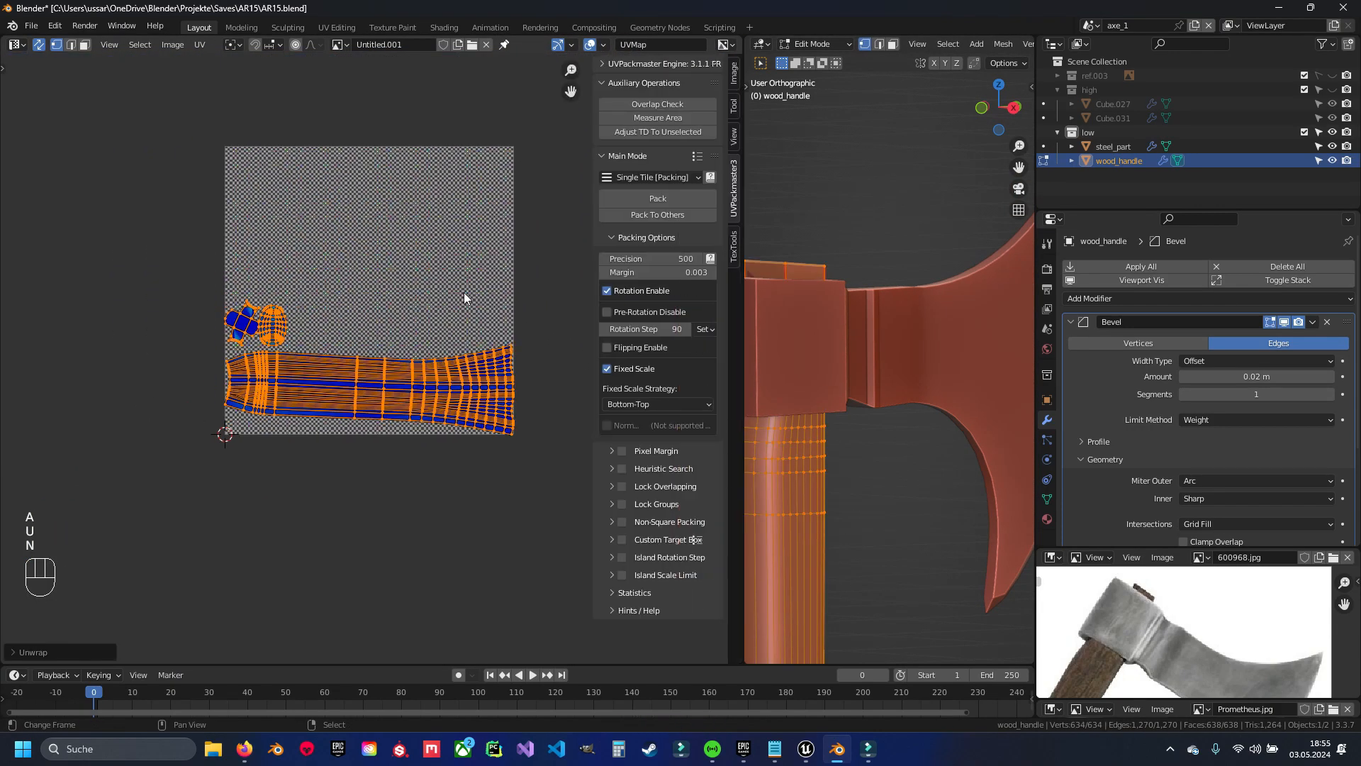
left_click(659, 202)
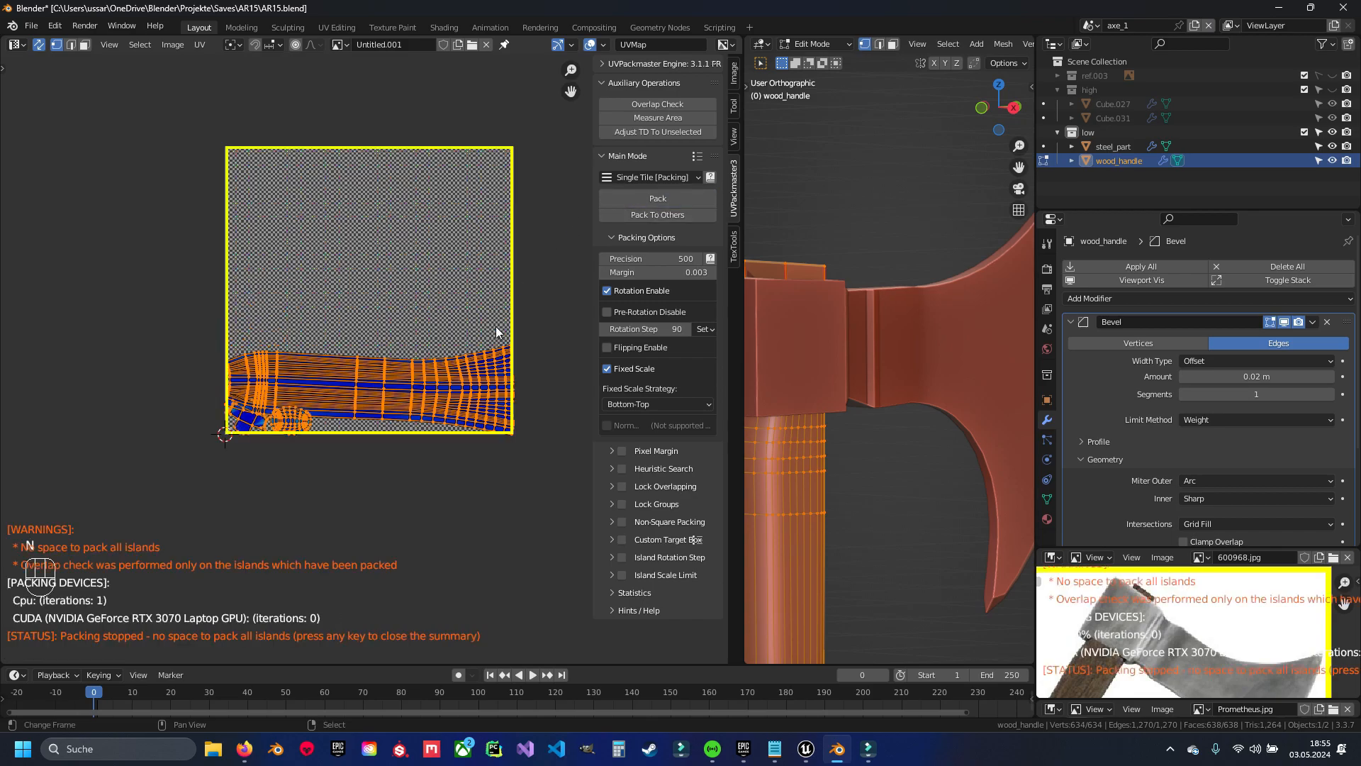
Select the cap and butt-end islands in the UV layout and scale them up
key("3")
right_click(385, 377)
scroll(386, 377, "up", 2)
middle_click_drag(367, 383, 482, 285, "shift")
left_click_drag(270, 336, 384, 383)
key("ctrl+l")
scroll(384, 383, "down", 2)
key("s")
left_click(444, 260)
Scale all handle islands down together and pack them into the tile with the fixed scale option
key("a")
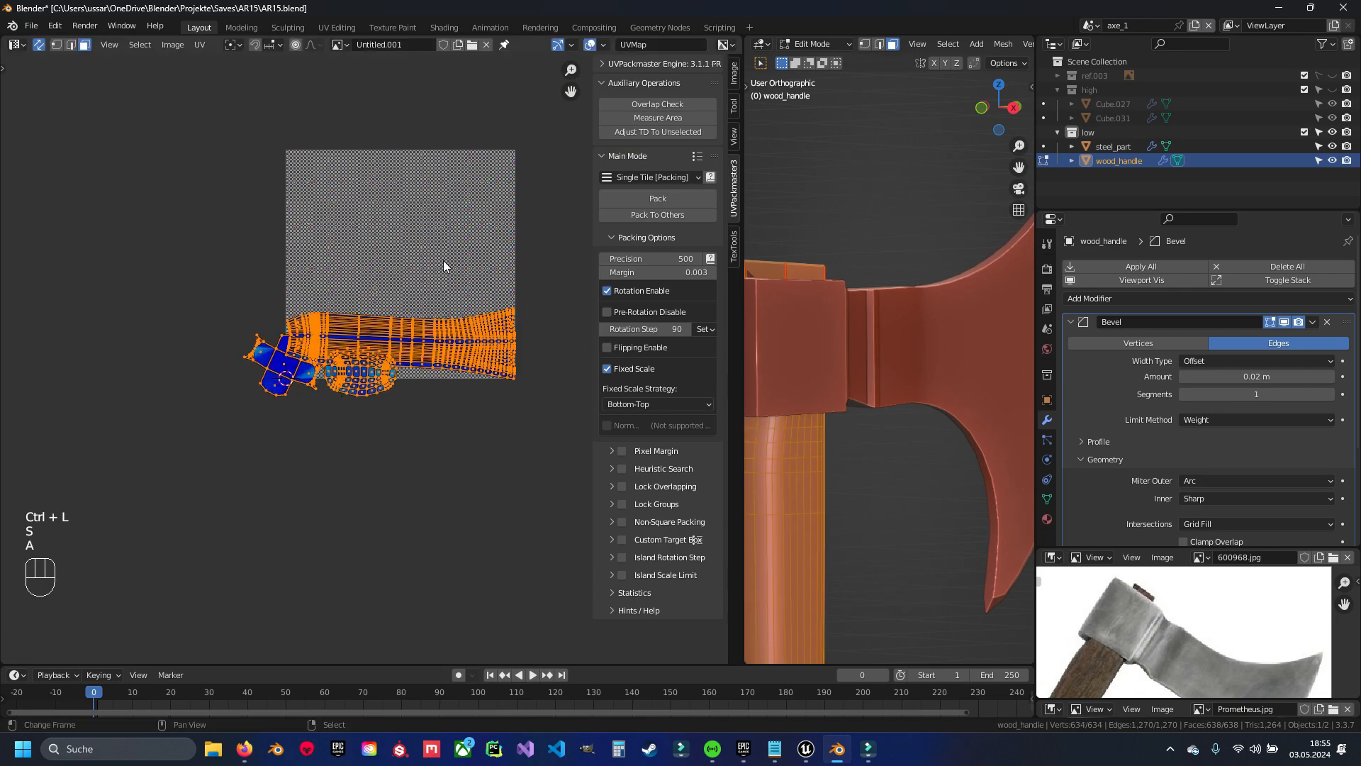
left_click(611, 198)
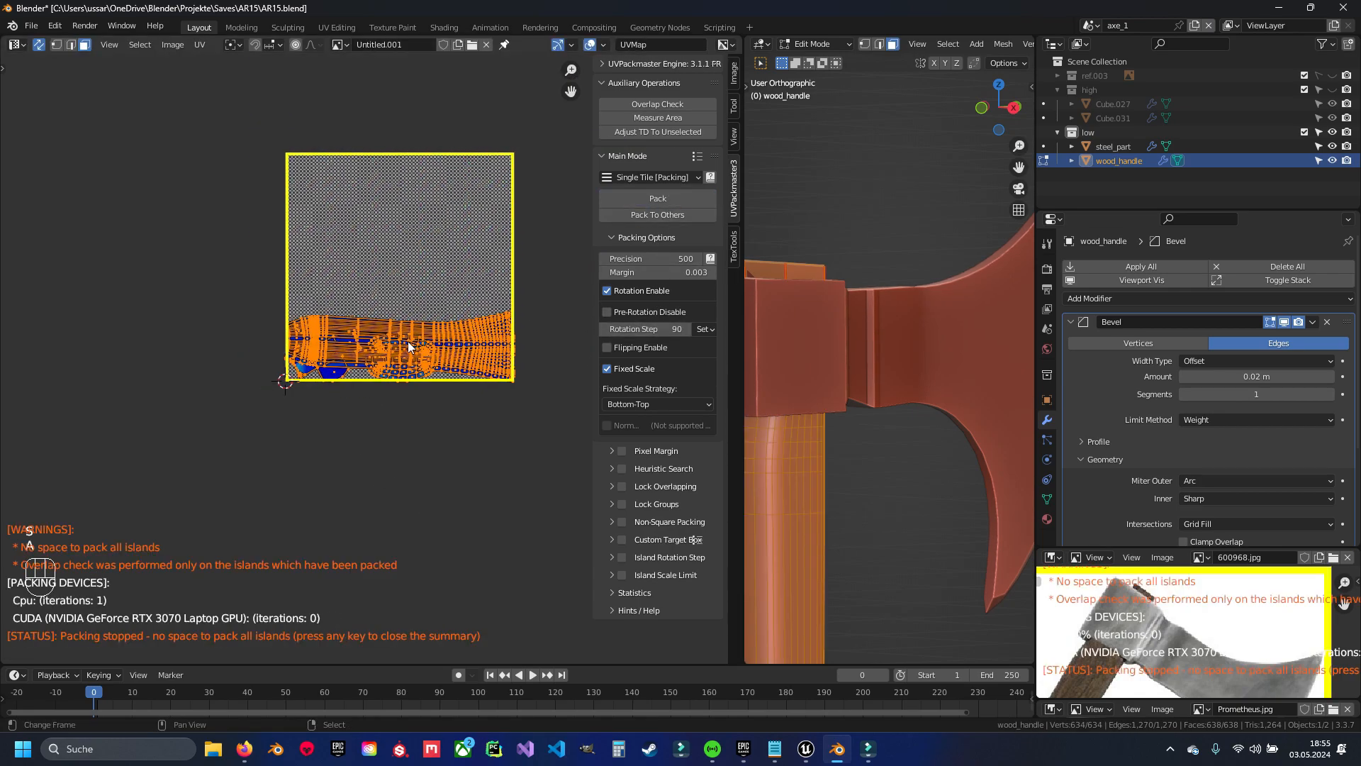
scroll(494, 402, "up", 1)
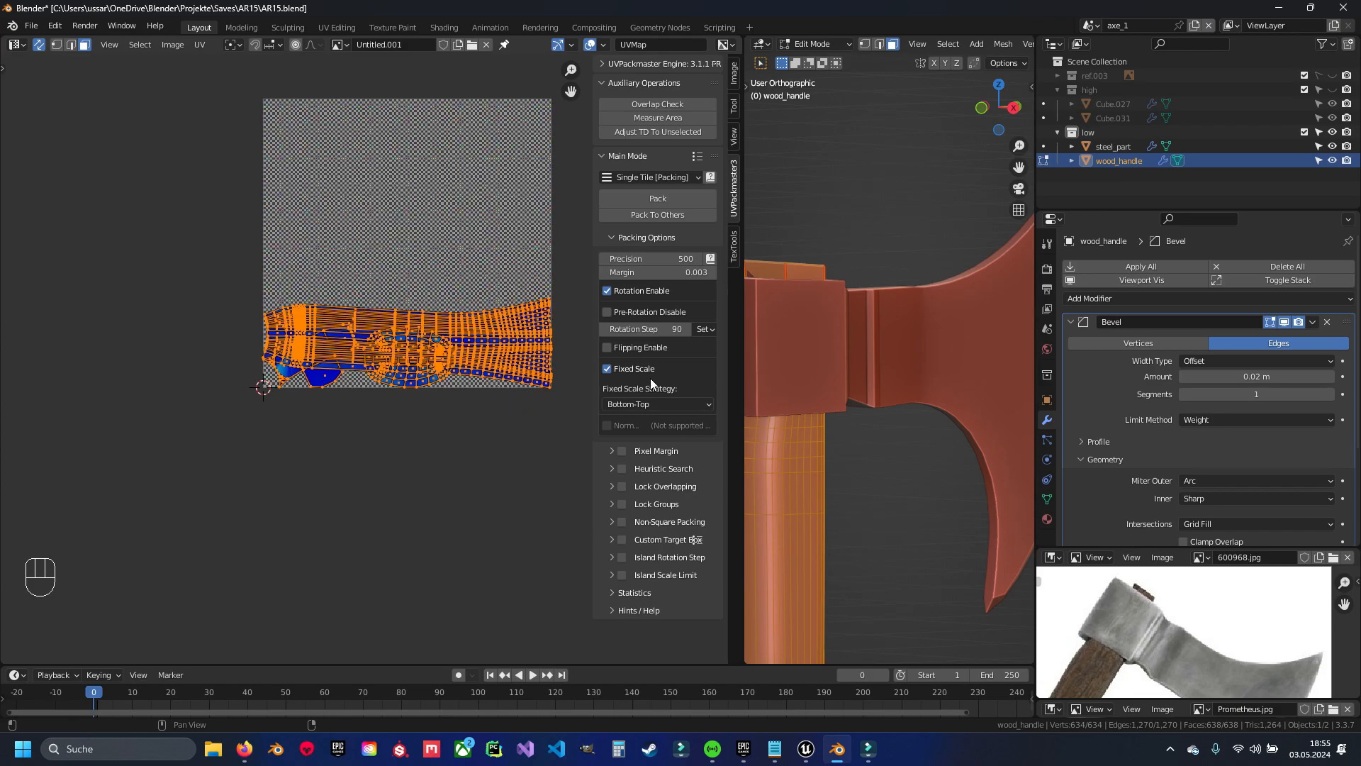
key("s")
left_click(513, 449)
left_click(618, 200)
middle_click_drag(520, 333, 485, 365)
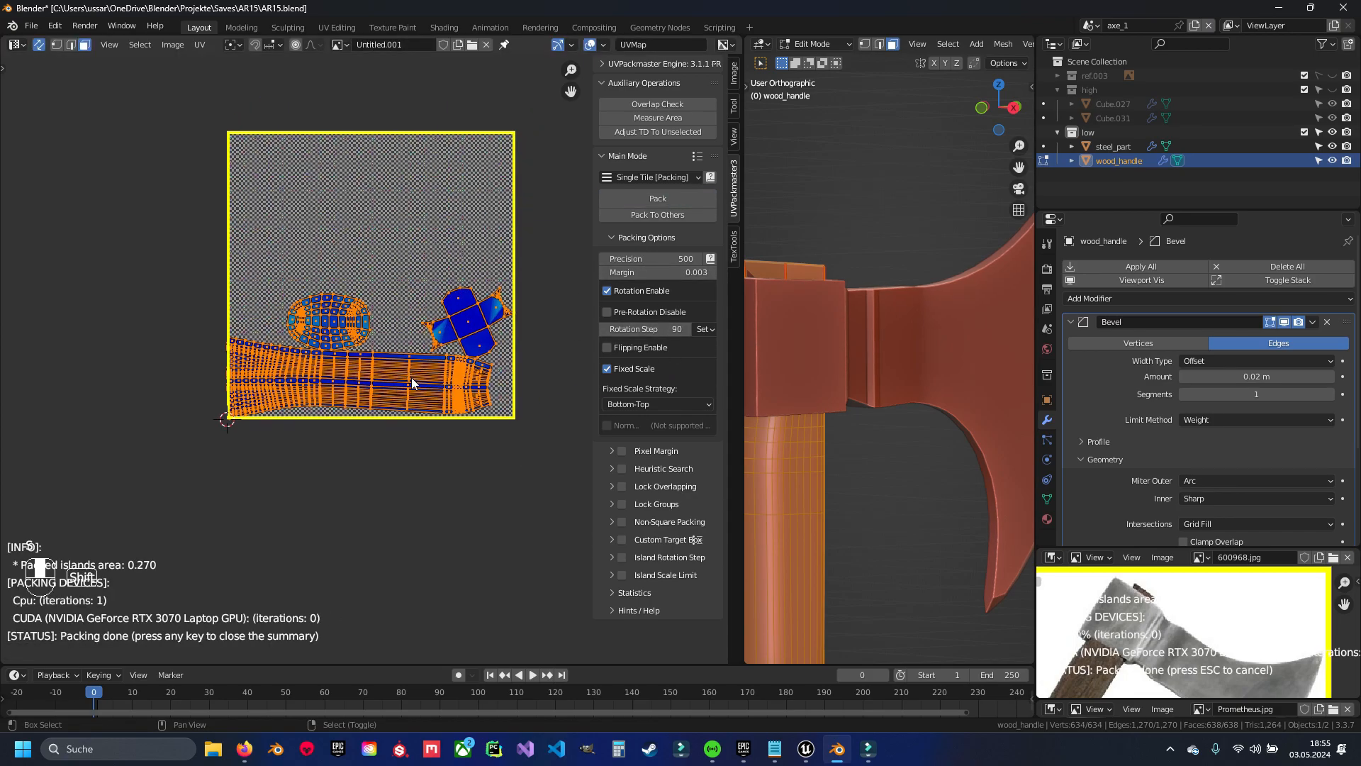
Add steel_part to the selection and edit it together with wood_handle in Edit Mode
left_click_drag(742, 224, 642, 224)
key("Tab")
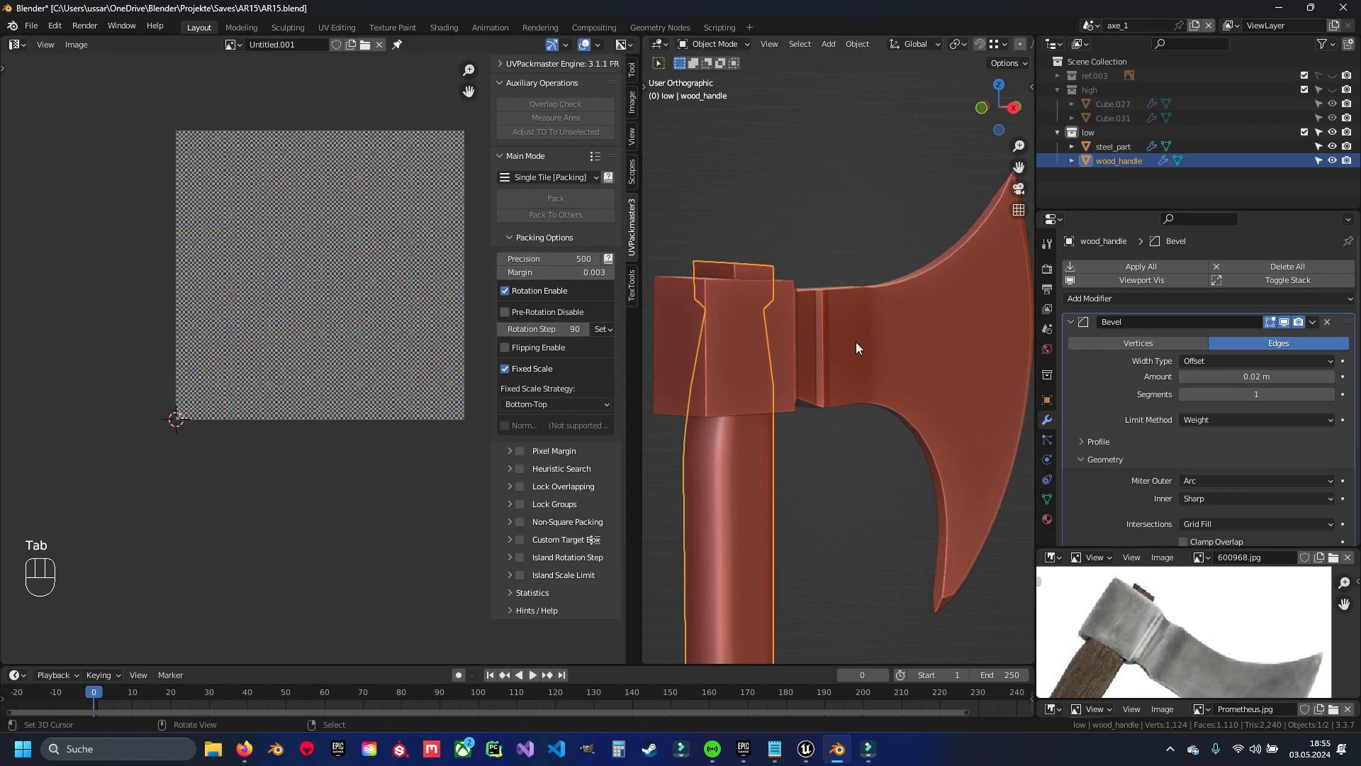
left_click(890, 325, "shift")
key("Tab")
key("Tab")
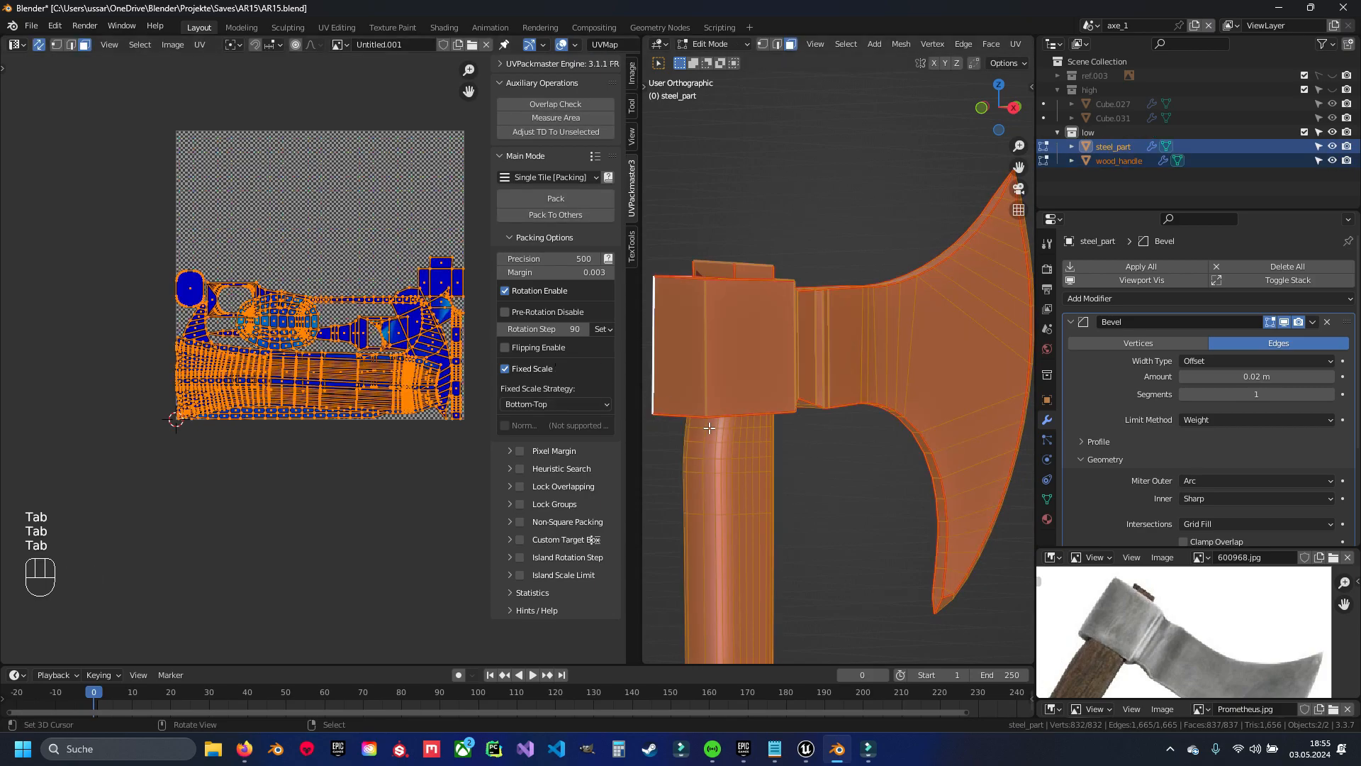
Select the whole linked handle and move its UV islands above the steel_part islands
key("2")
left_click(726, 517)
key("ctrl+l")
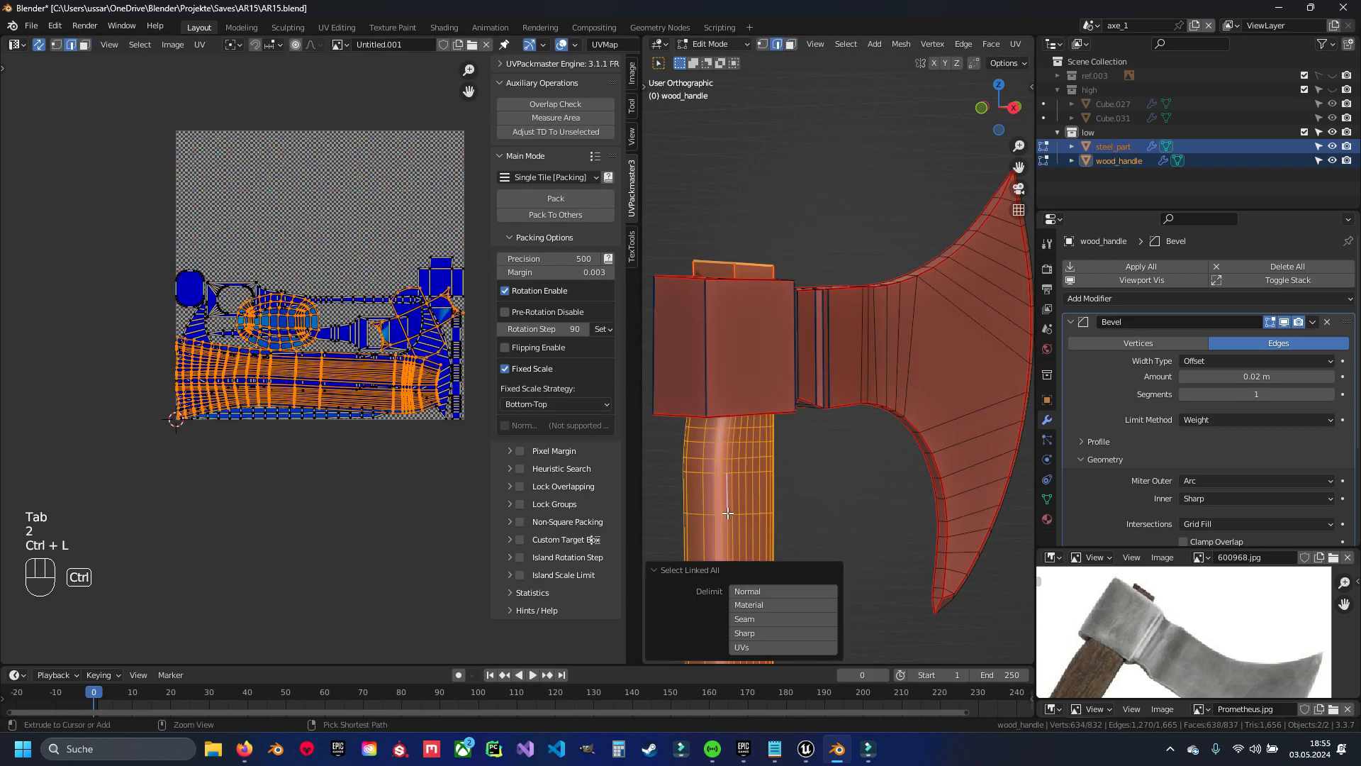
key("3")
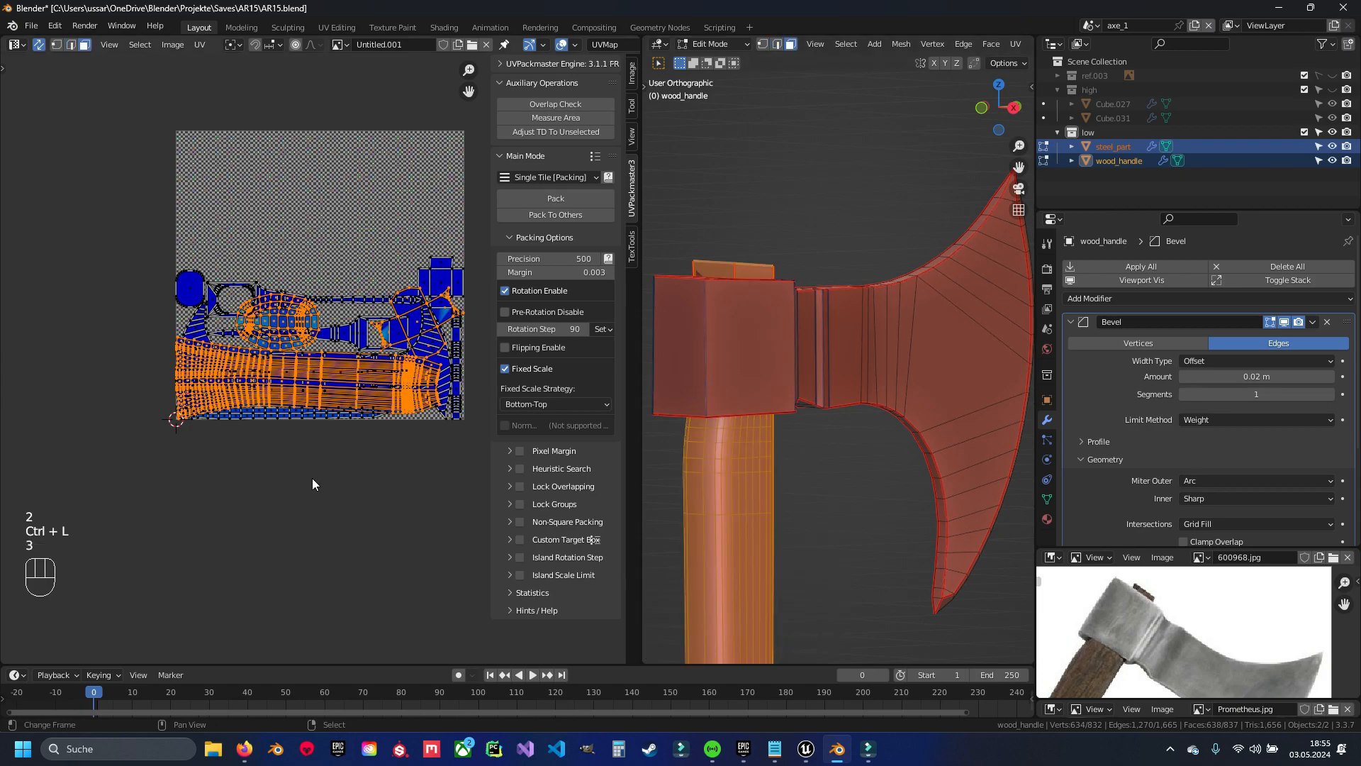
key("g")
left_click(326, 318)
Scale down the butt-end island and place it in the gap between the shaft island and the steel_part islands
middle_click_drag(288, 264, 277, 399, "shift")
scroll(329, 360, "up", 3)
scroll(329, 340, "down", 3)
left_click_drag(205, 260, 264, 315)
key("ctrl+l")
scroll(317, 358, "up", 2)
key("s")
left_click(321, 333)
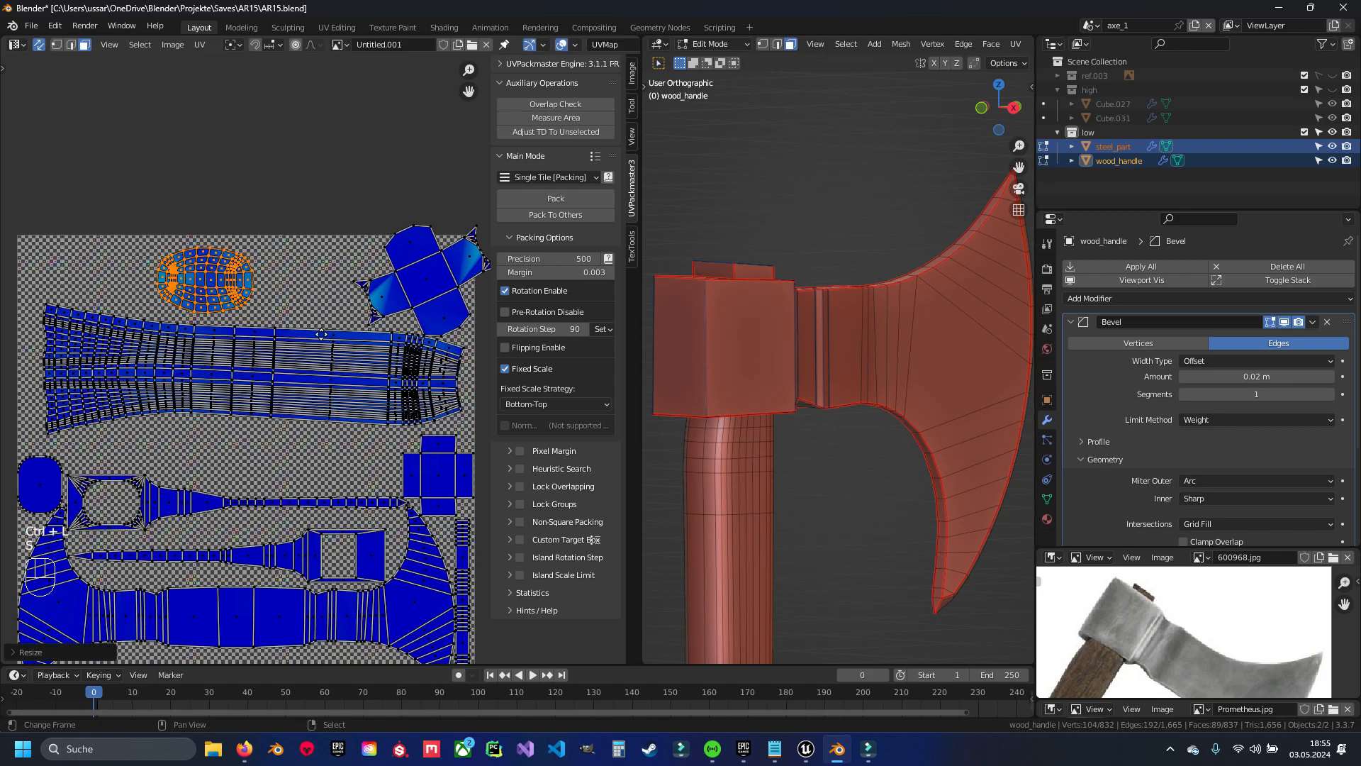
key("g")
key("s")
key("g")
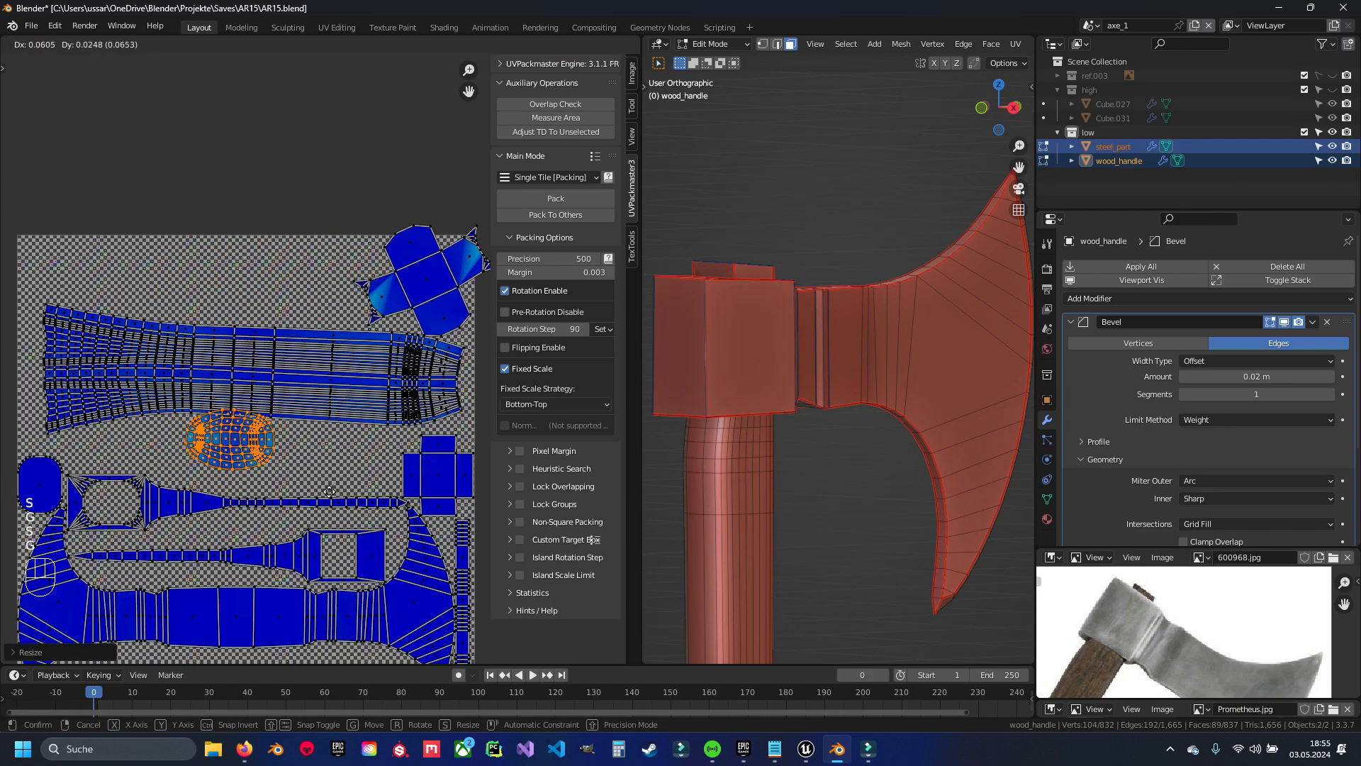
left_click(301, 507)
Rotate the cap island upright, scale it down and place it inside the tile above the shaft's narrow end
left_click(424, 279)
key("ctrl+l")
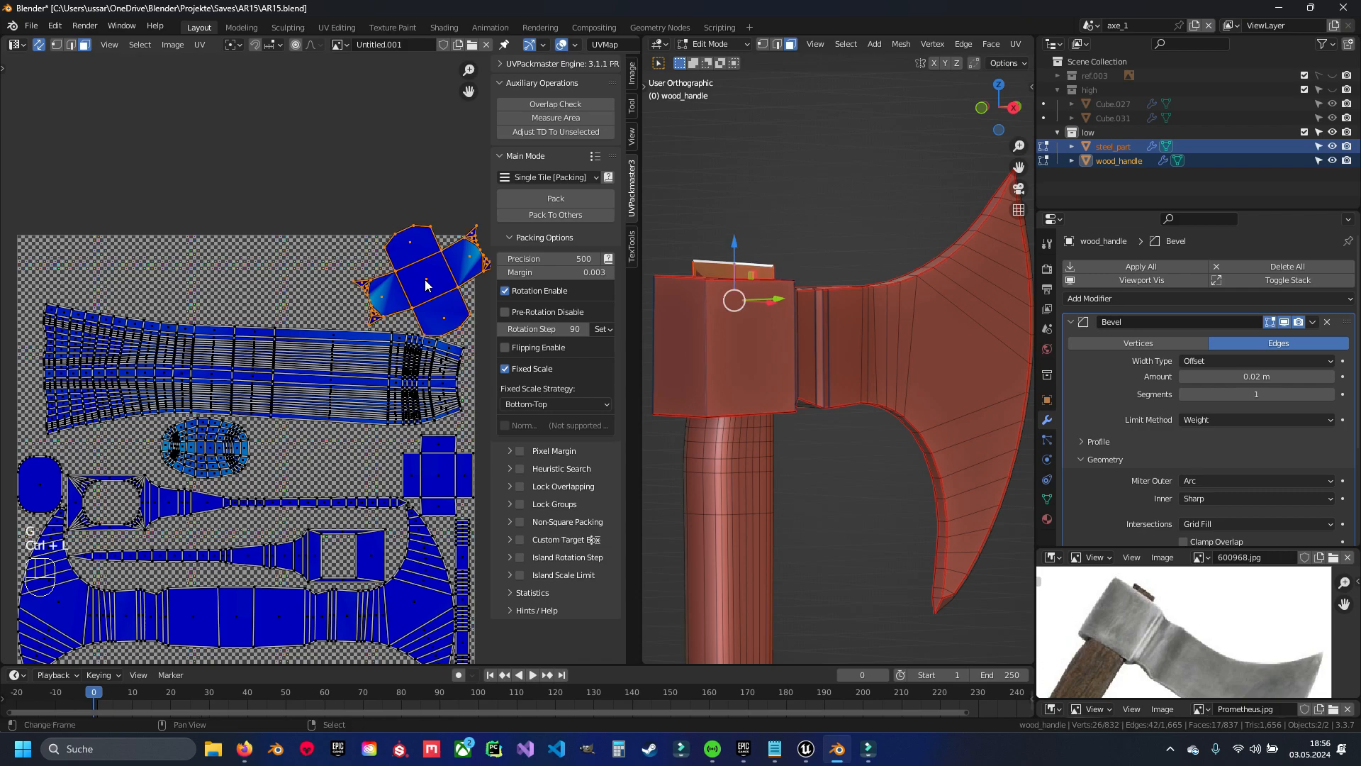
scroll(423, 280, "up", 2)
key("r")
left_click(302, 448)
key("s")
left_click(429, 354)
key("g")
left_click(421, 344)
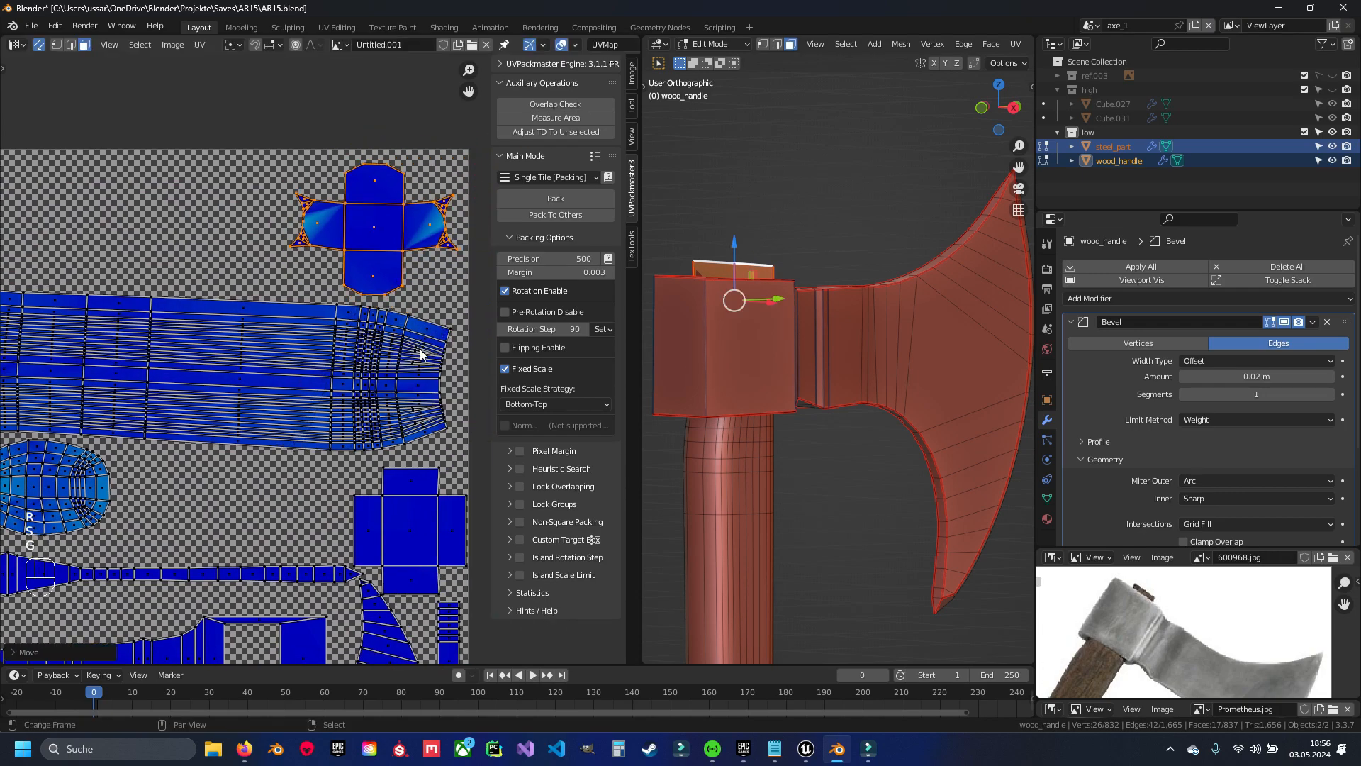
Return to Object Mode, hide the packing options and save the file
scroll(421, 349, "down", 5)
key("Tab")
key("n")
key("ctrl+s")
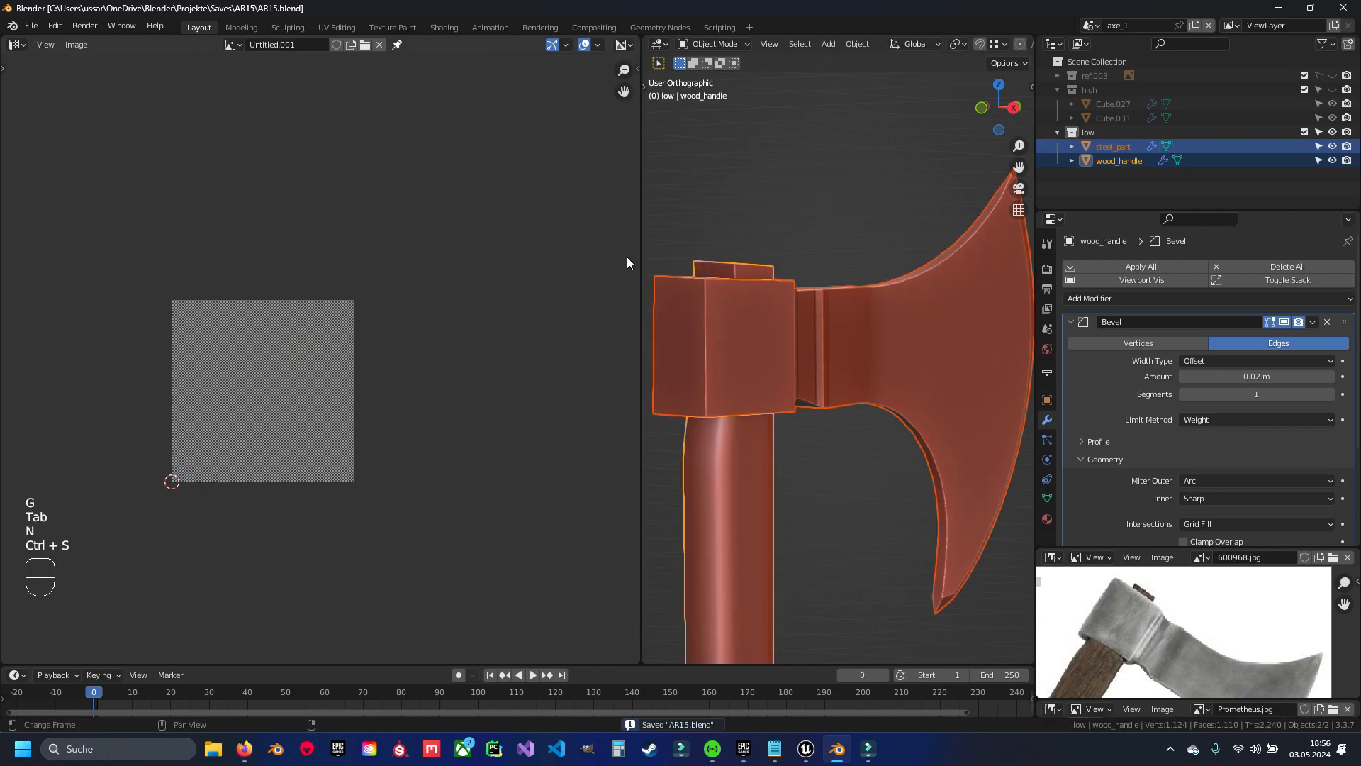
Select all faces of steel_part and wood_handle and triangulate them with the Beauty methods
left_click_drag(640, 245, 262, 295)
scroll(725, 431, "down", 2)
middle_click_drag(726, 431, 712, 395, "shift")
key("Tab")
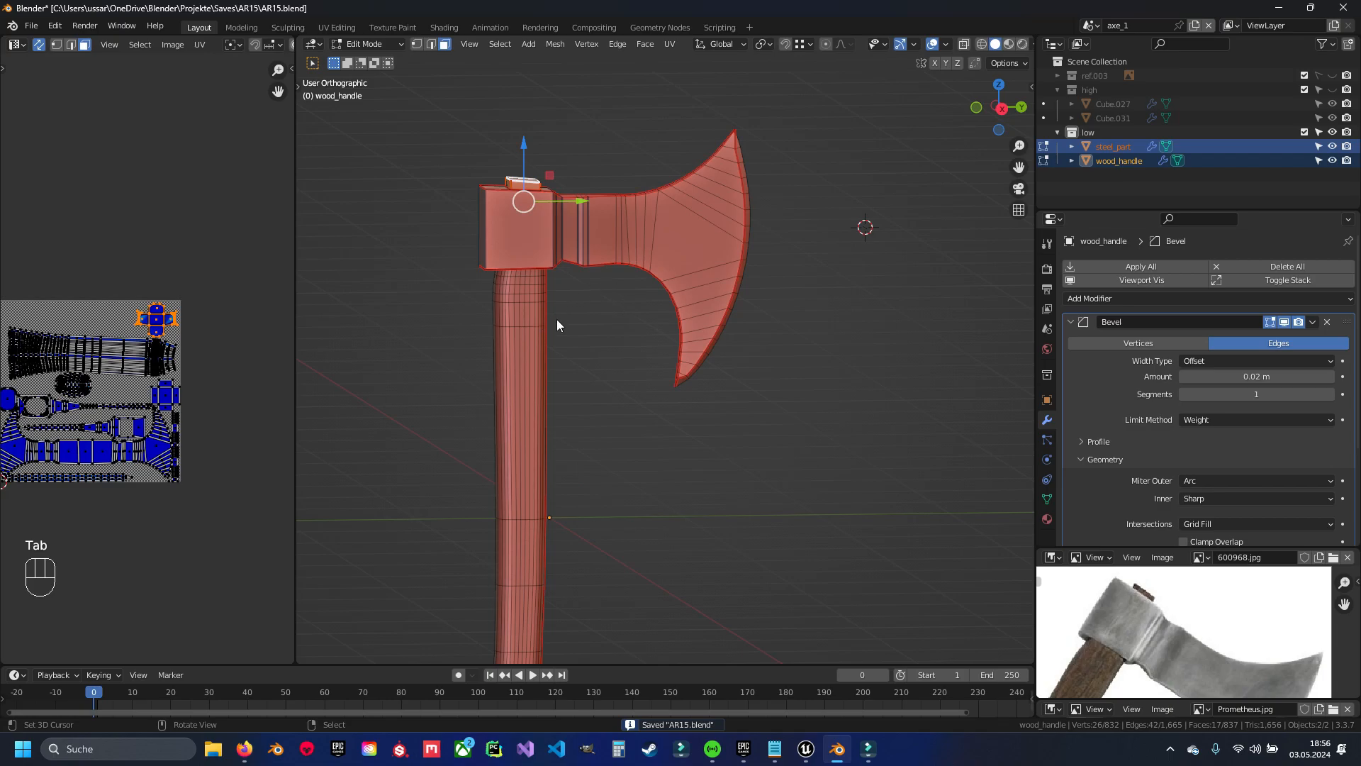
key("Tab")
key("Tab")
key("a")
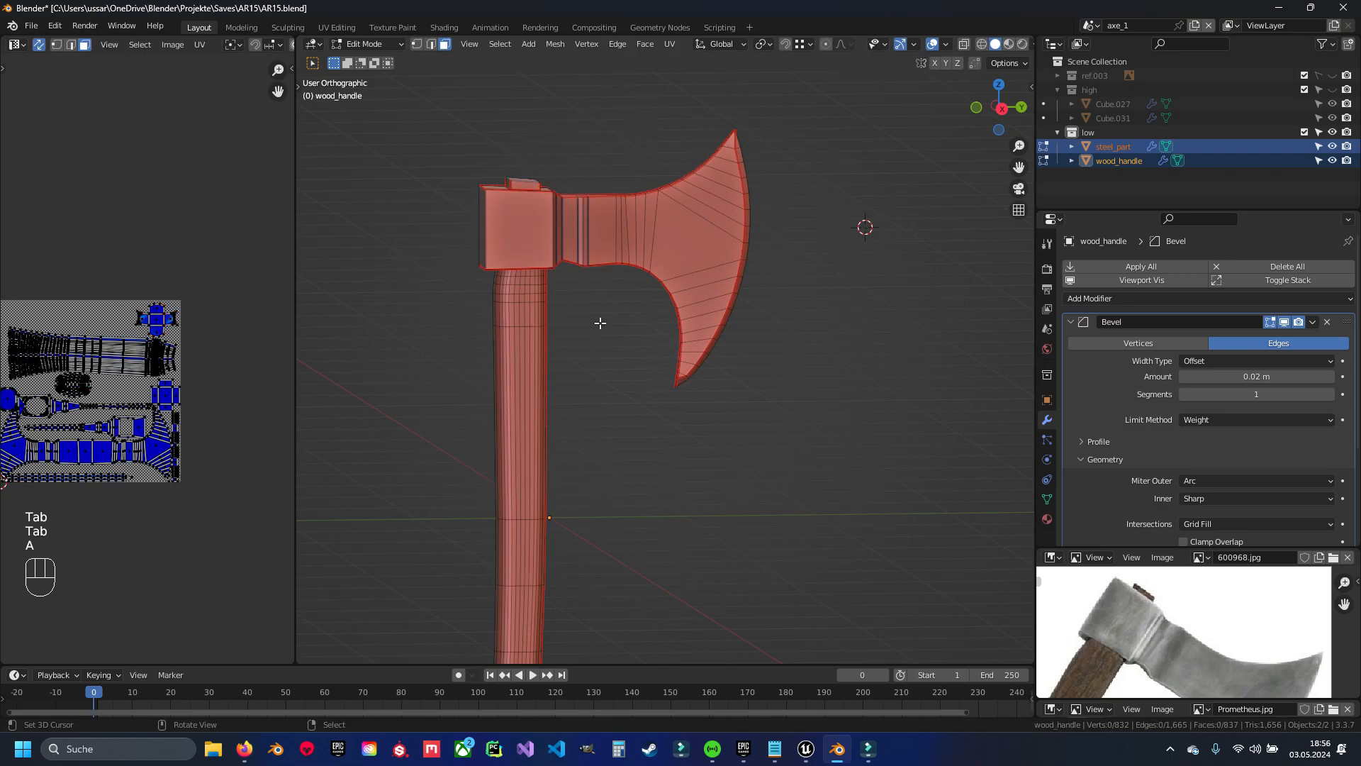
key("a")
key("ctrl+t")
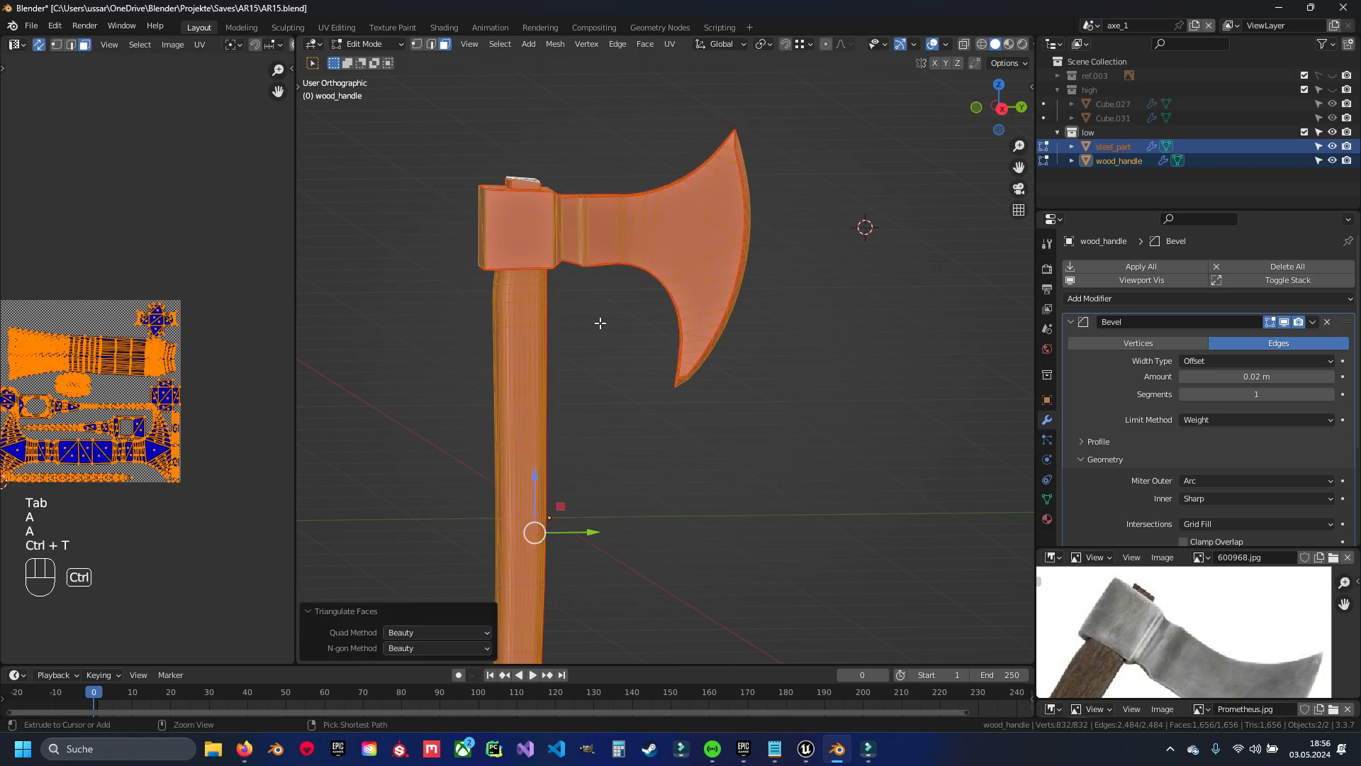
Leave Edit Mode and save the file with the triangulated axe
scroll(623, 343, "up", 5)
key("Tab")
key("ctrl+s")
scroll(622, 349, "down", 3)
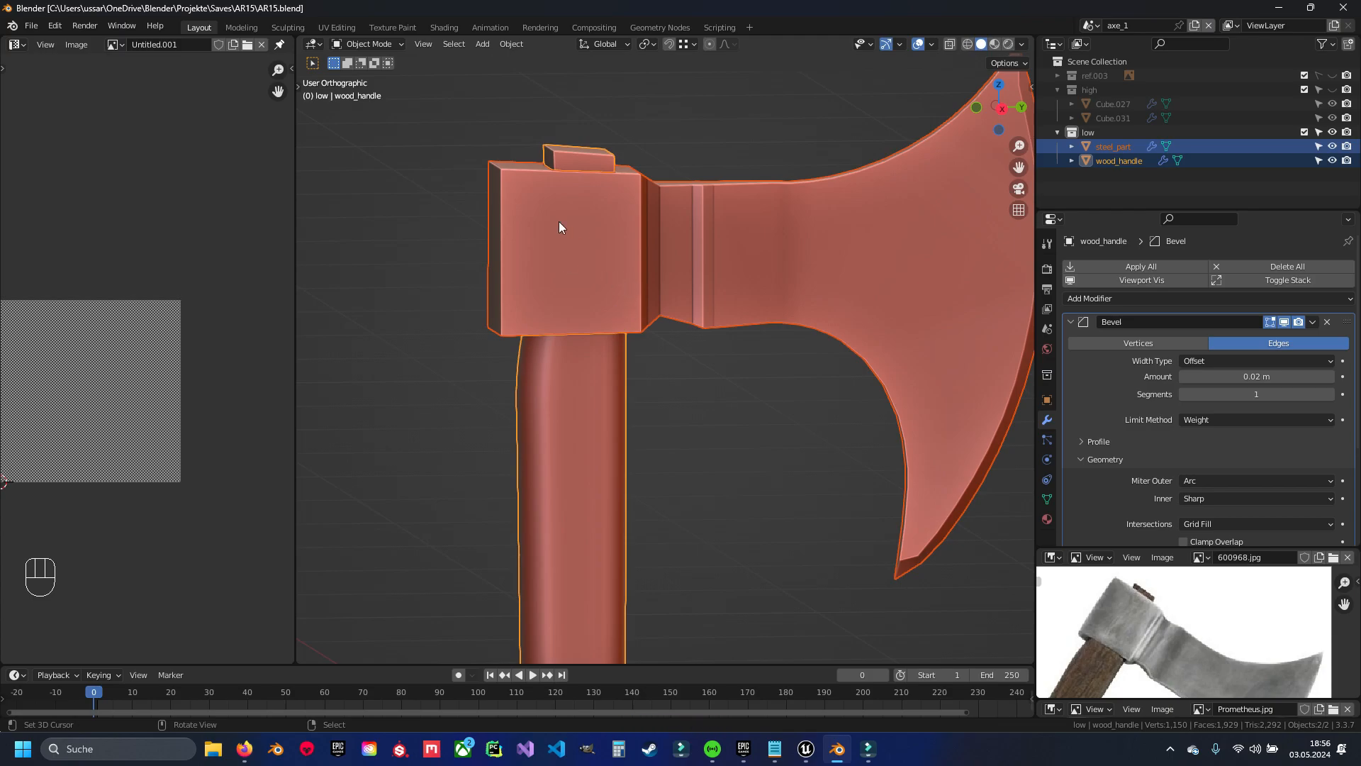
Start an FBX export of the low-poly axe into axe_1's asset folder with the file name axe_1_low.fbx
left_click(39, 30)
mouse_move(62, 231)
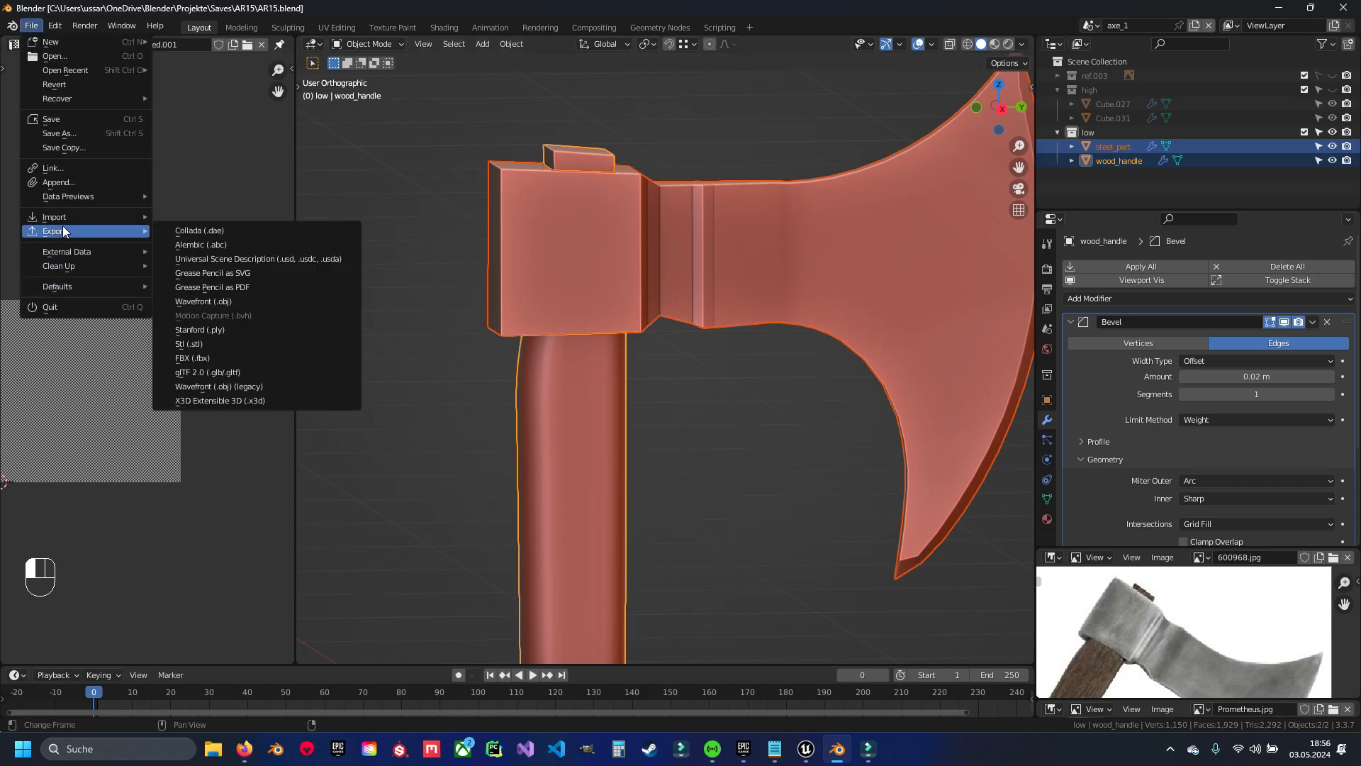
left_click(239, 359)
left_click(474, 278)
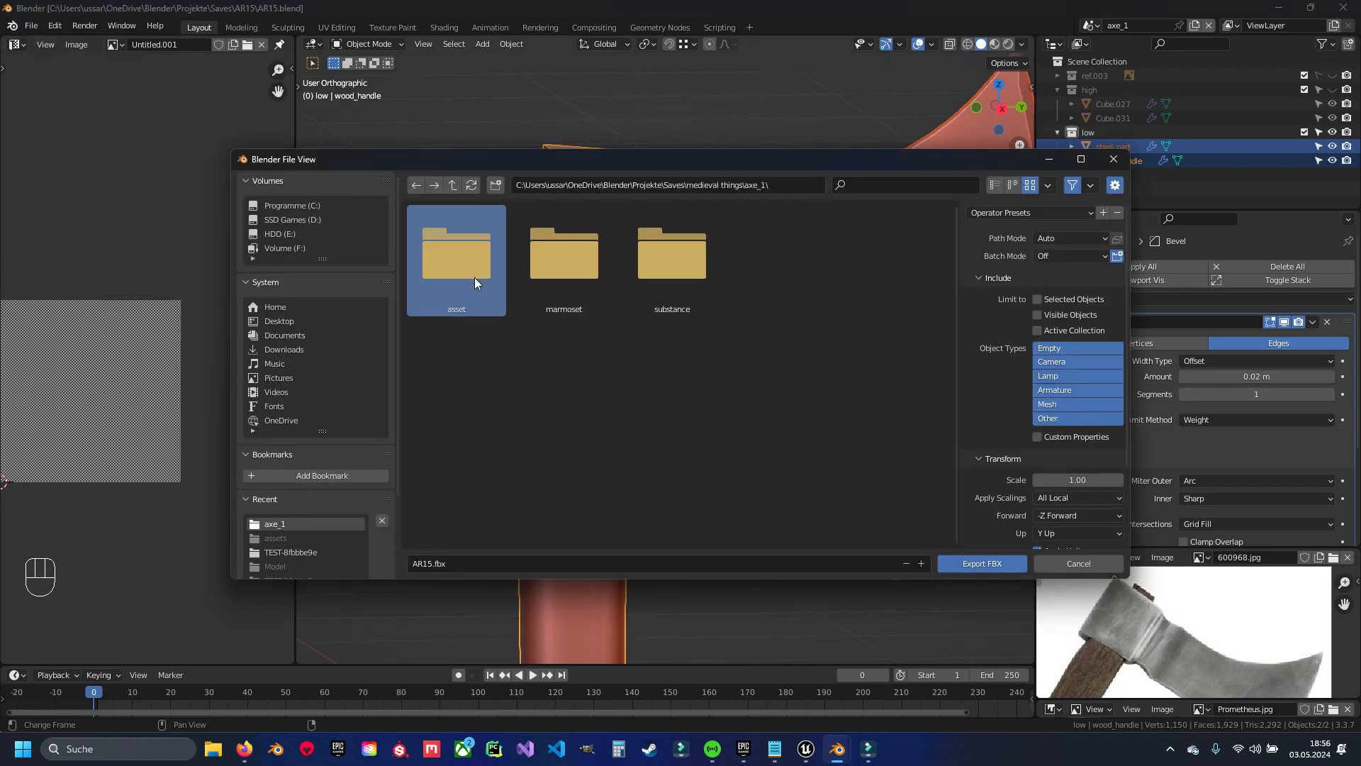
double_click(474, 278)
left_click(436, 564)
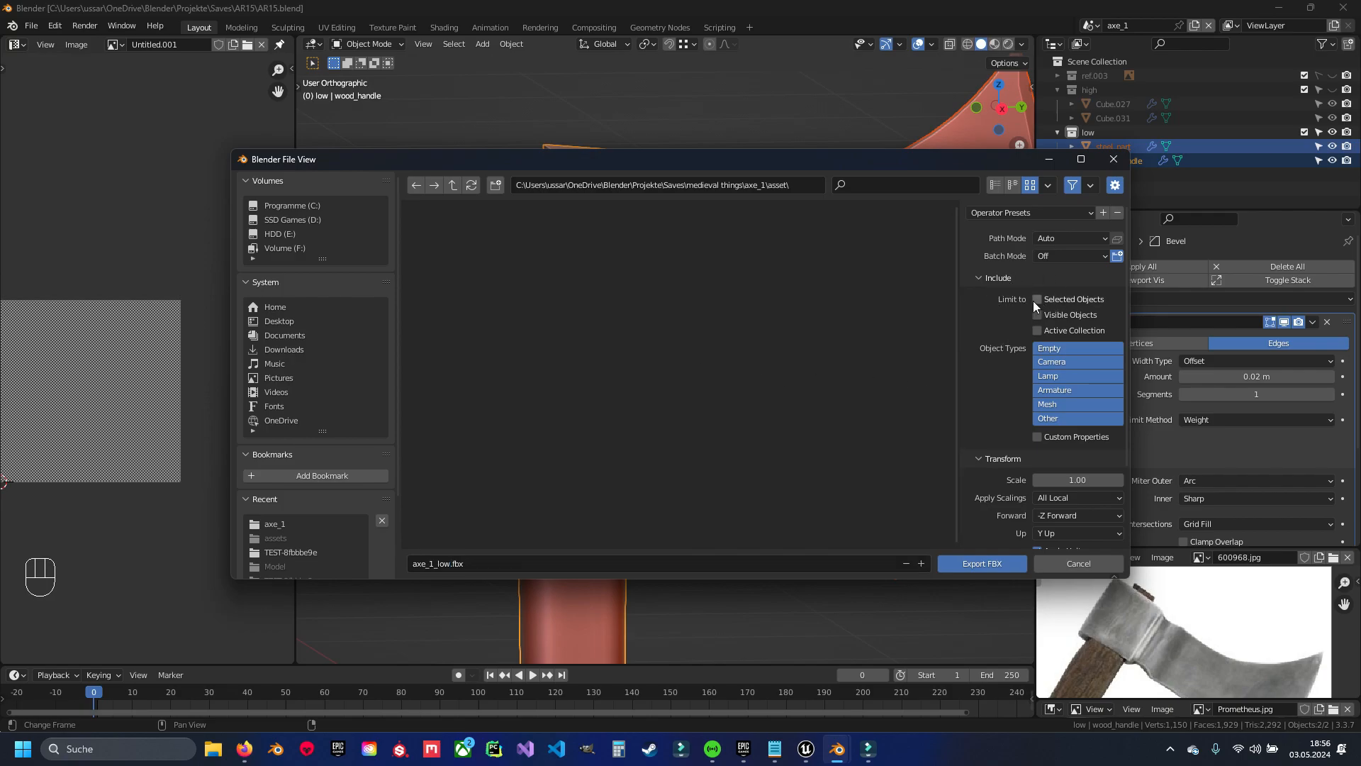
Limit the export to selected objects, set geometry smoothing to Face with modifiers applied, and export the low-poly FBX
scroll(1003, 376, "down", 3)
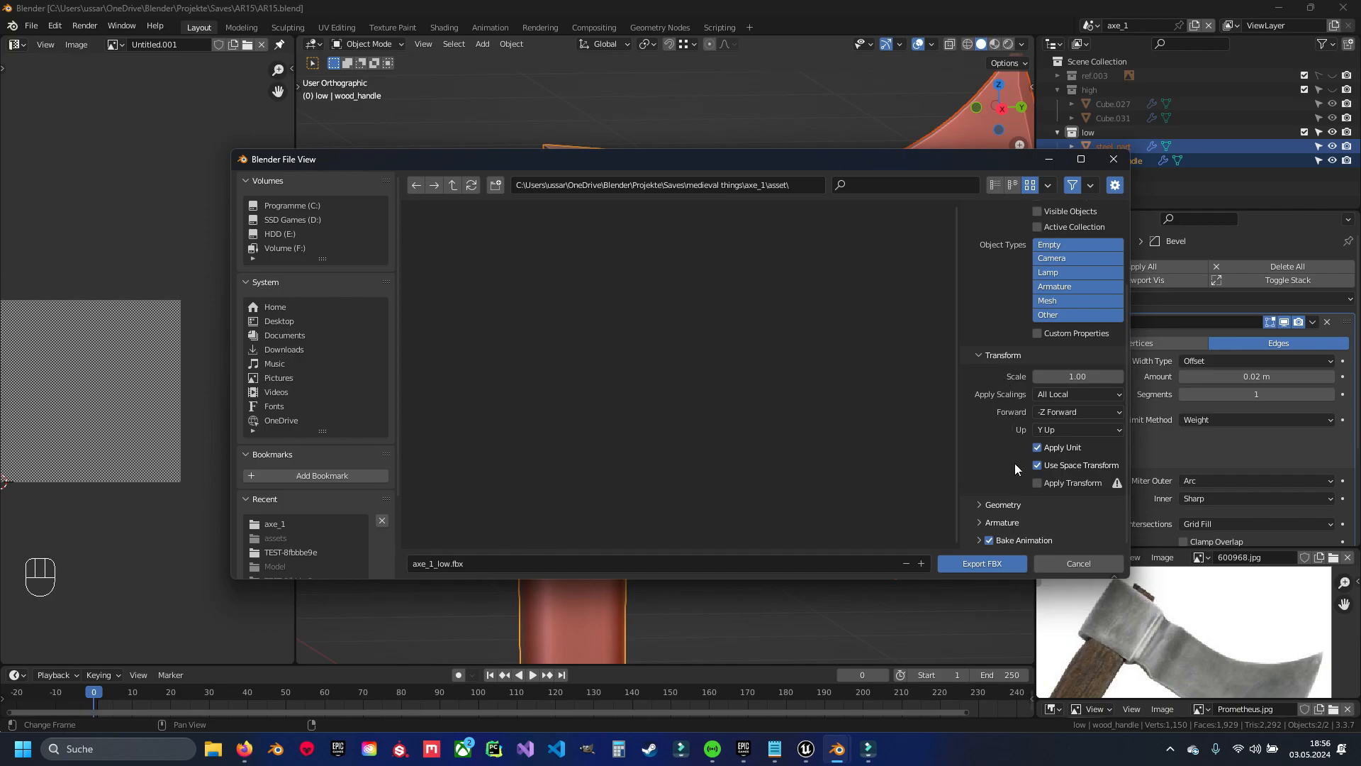
left_click(979, 504)
scroll(1070, 521, "down", 2)
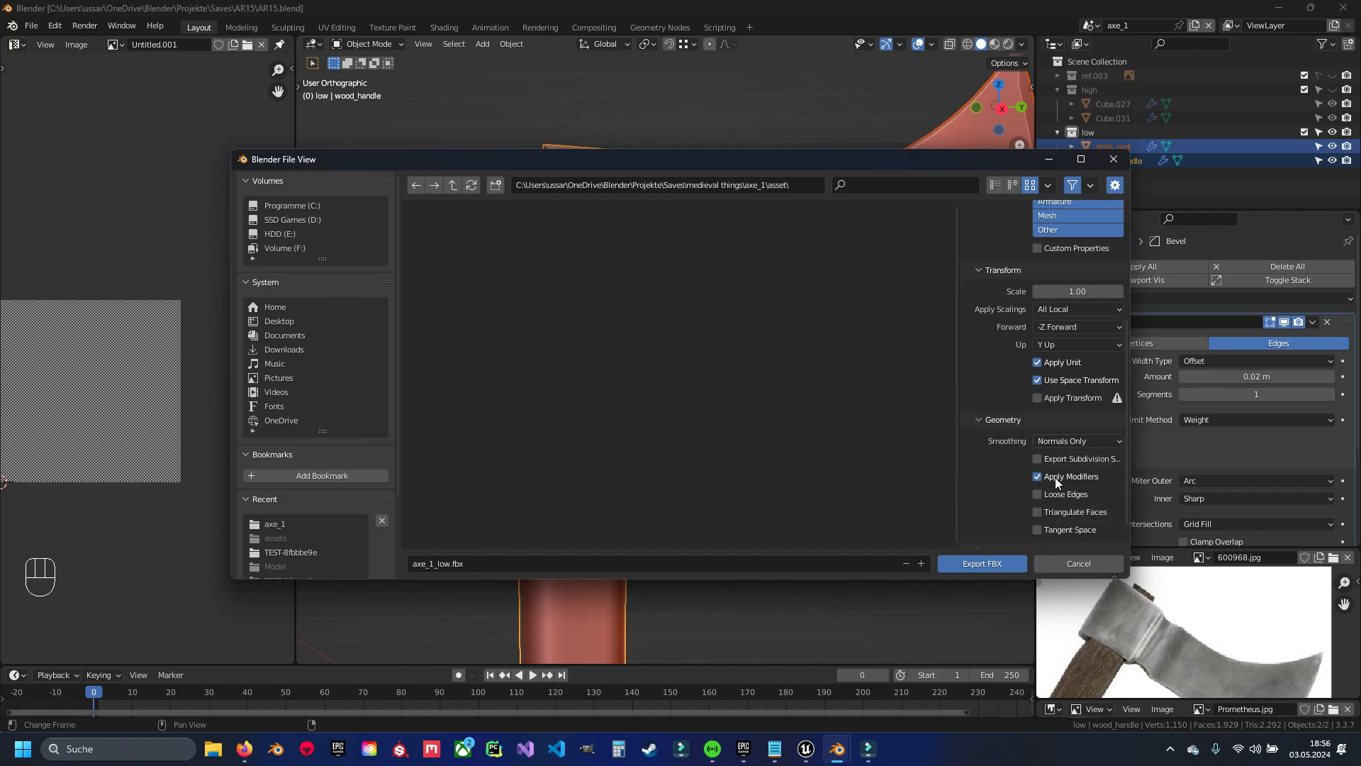
left_click(1095, 443)
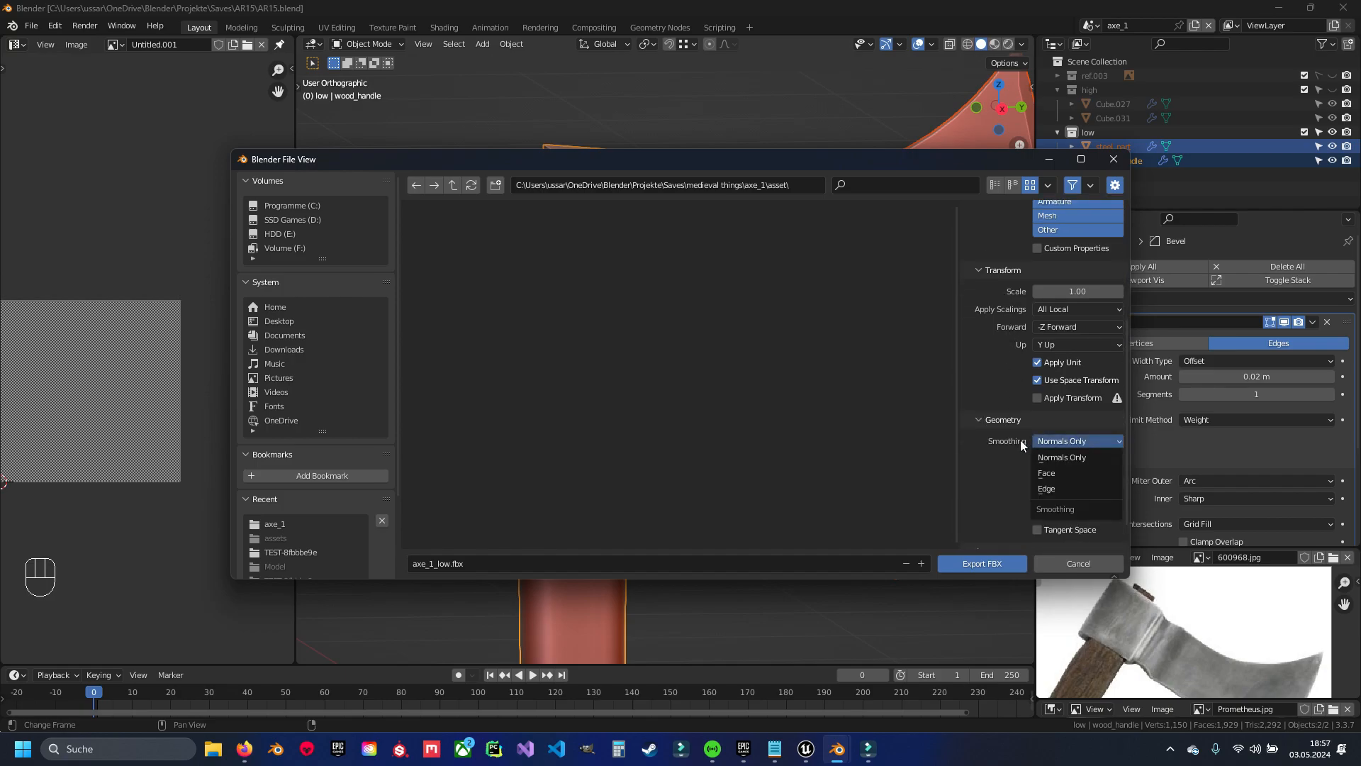
left_click(1066, 441)
left_click(1066, 474)
scroll(1019, 457, "down", 1)
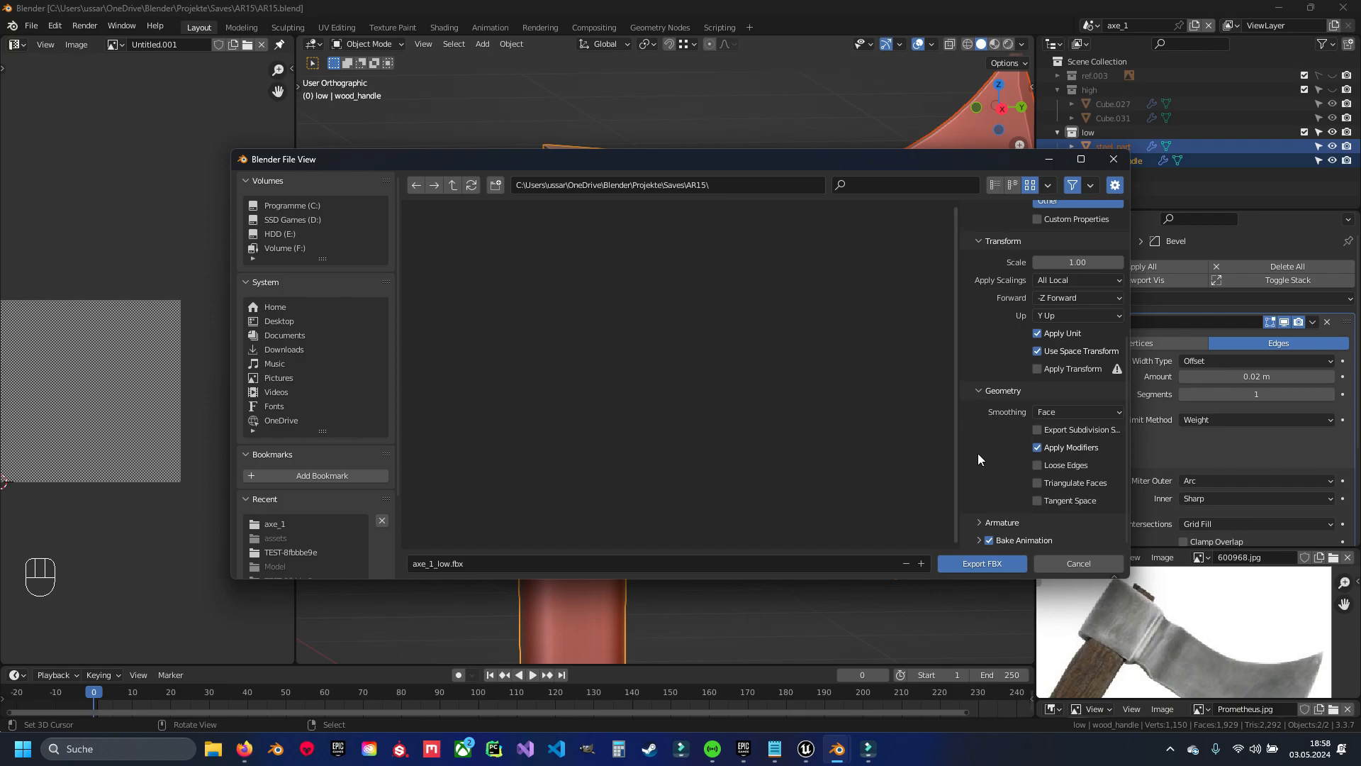
left_click(985, 562)
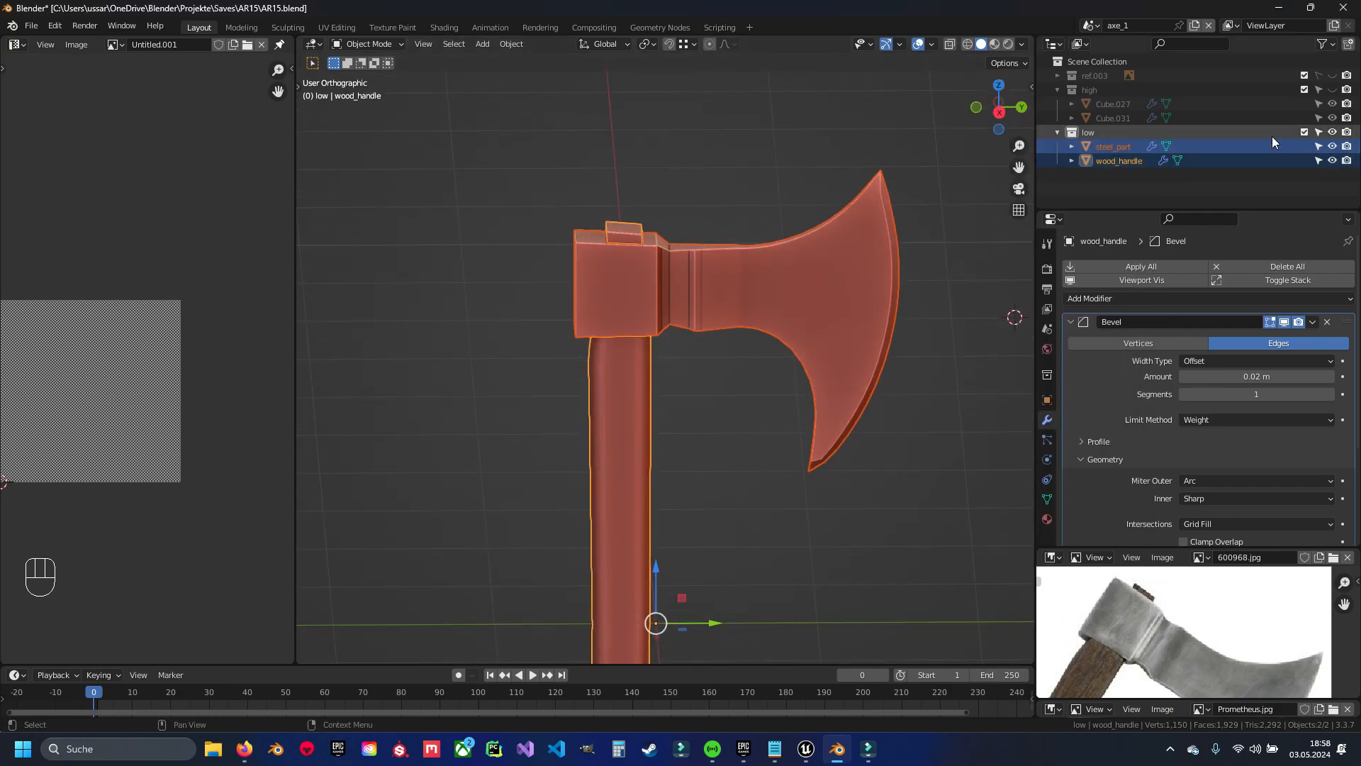
Collapse and hide the low collection, and make the high collection visible
left_click(1058, 133)
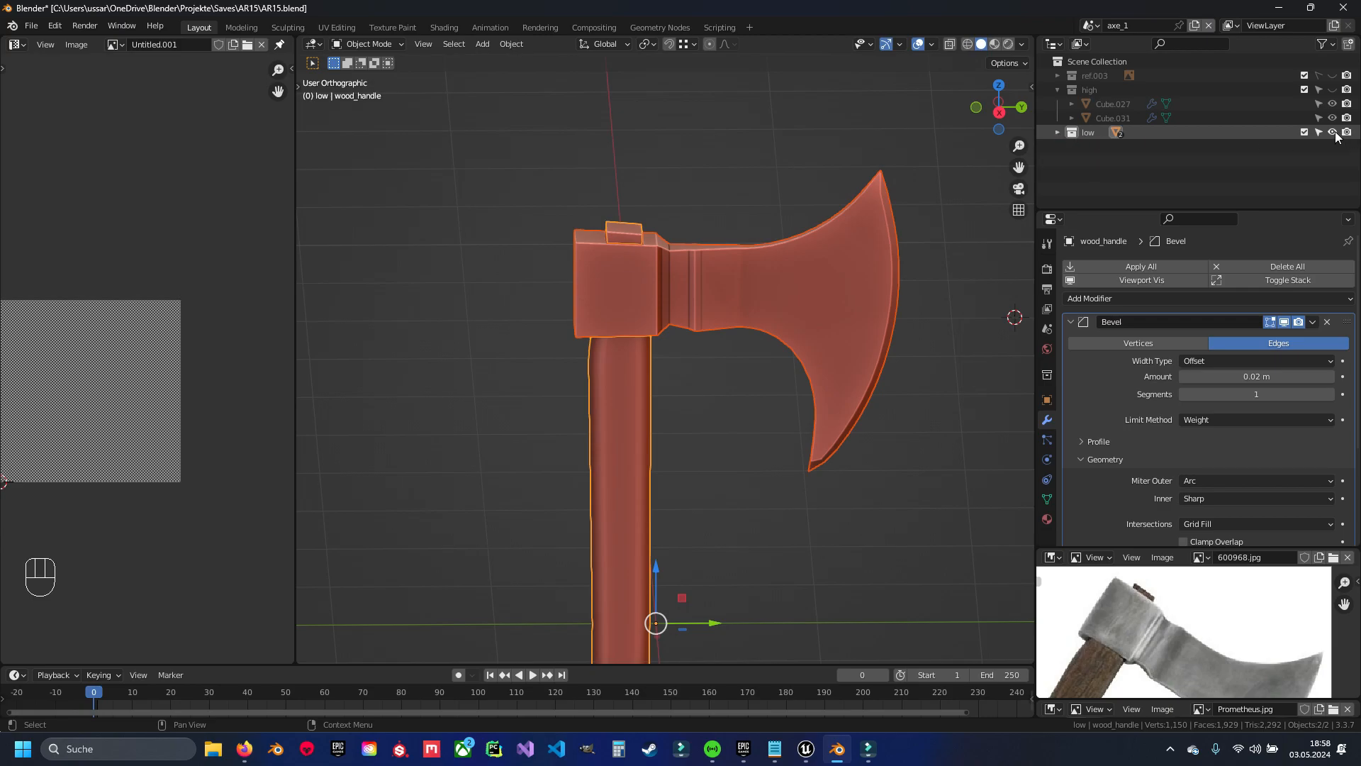
left_click(1333, 133)
left_click(1333, 90)
Select both high-poly objects and triangulate all their faces with the Beauty methods
key("a")
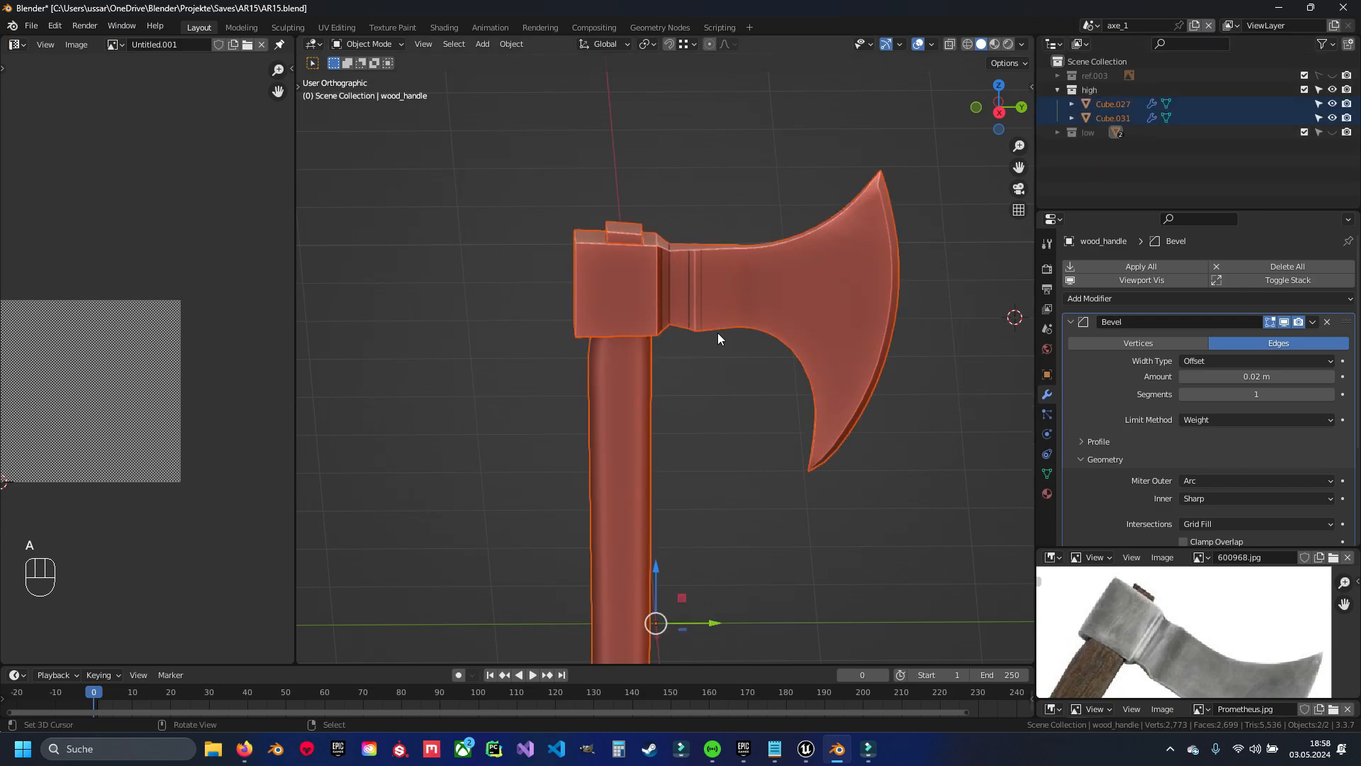
key("Tab")
key("a")
key("ctrl+t")
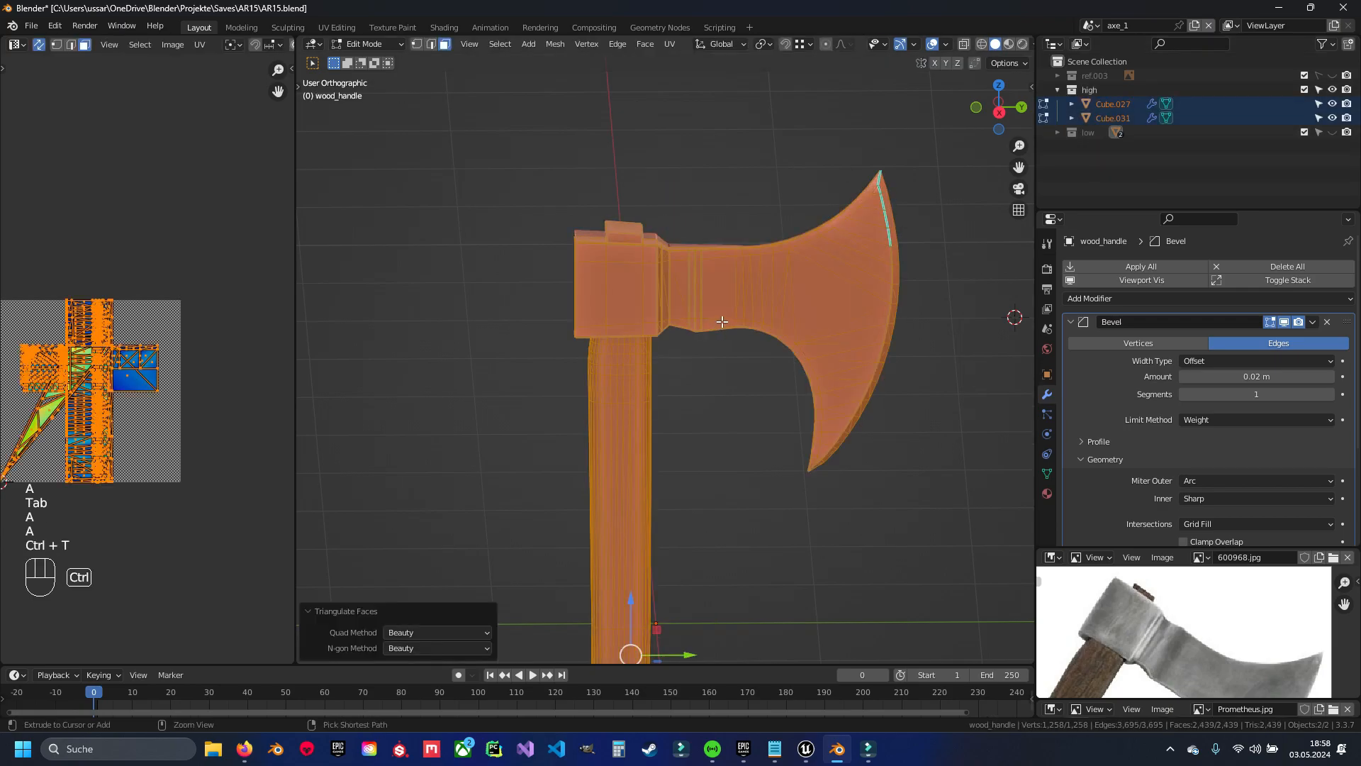
key("Tab")
Start an FBX export of the selected high-poly parts with the file name axe_1_high.fbx
key("q")
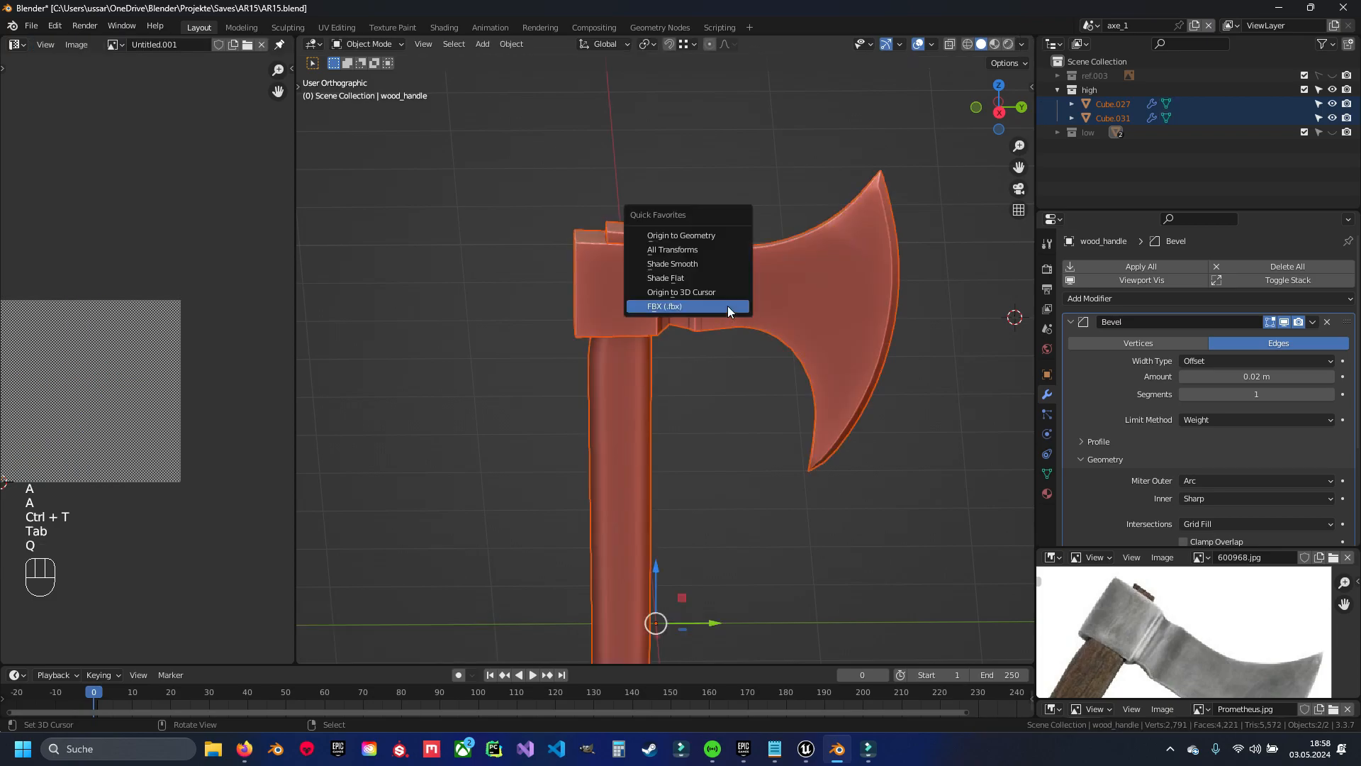
left_click(682, 307)
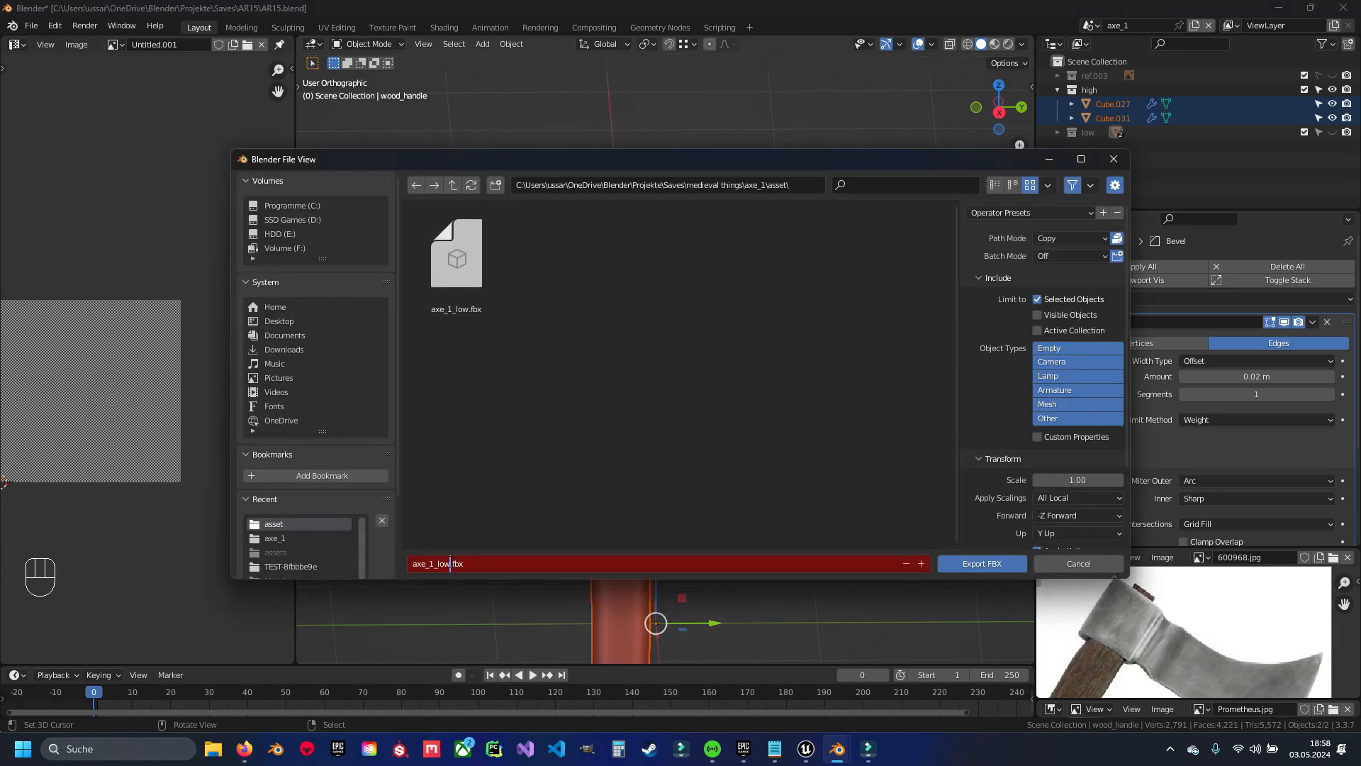
key("BackSpace")
key("BackSpace")
key("BackSpace")
type("high")
left_click(777, 398)
Check the geometry options for Face smoothing and applied modifiers, and export the high-poly FBX into the asset folder
scroll(1022, 312, "down", 4)
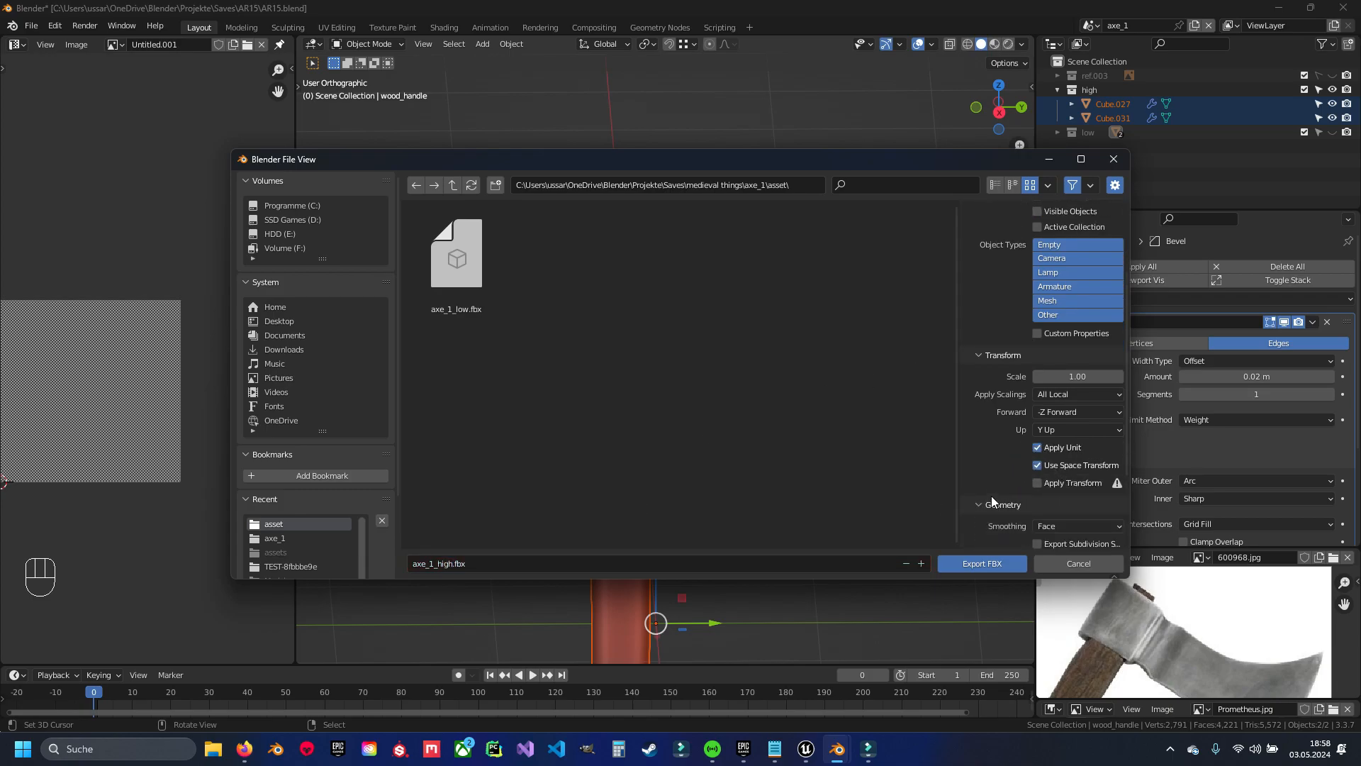
left_click(989, 504)
scroll(1057, 407, "down", 4)
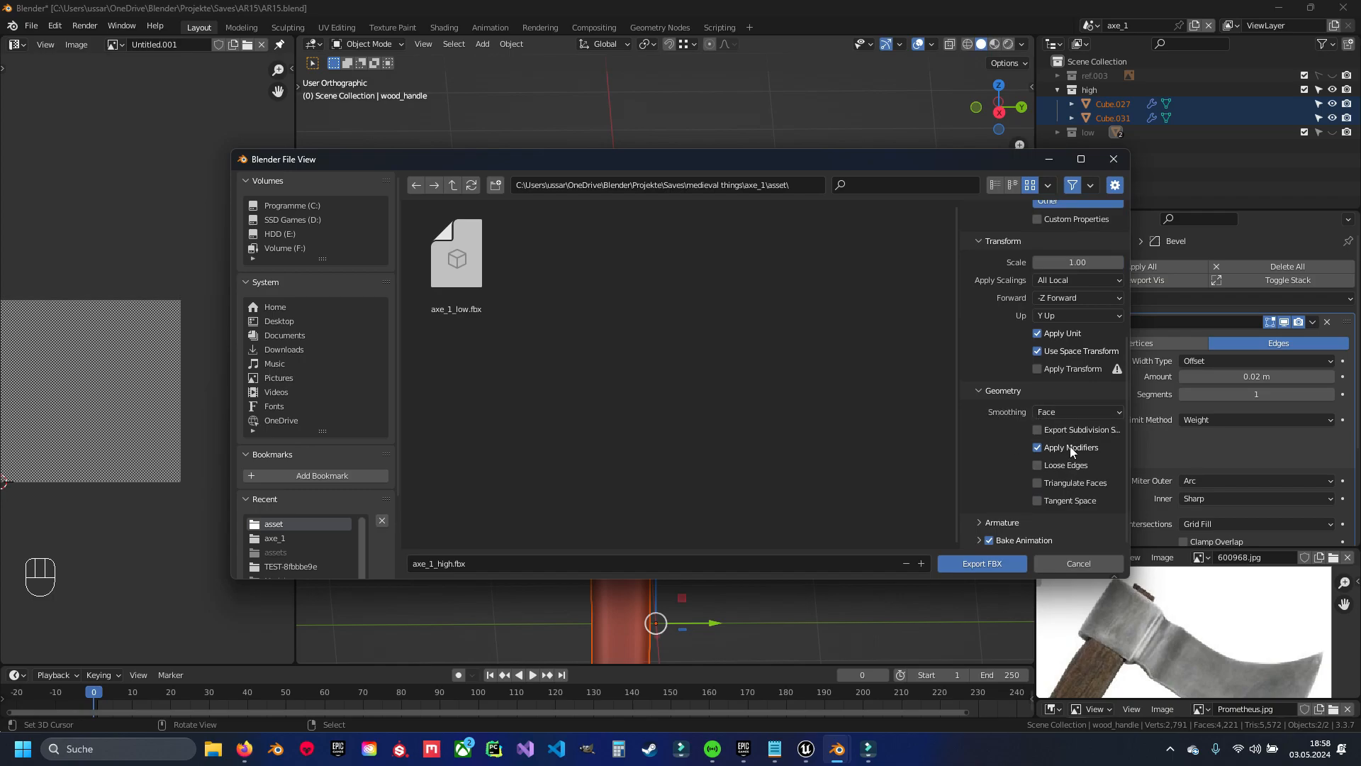
left_click(981, 562)
Save the Blender file with the triangulated high-poly axe
scroll(712, 360, "down", 5)
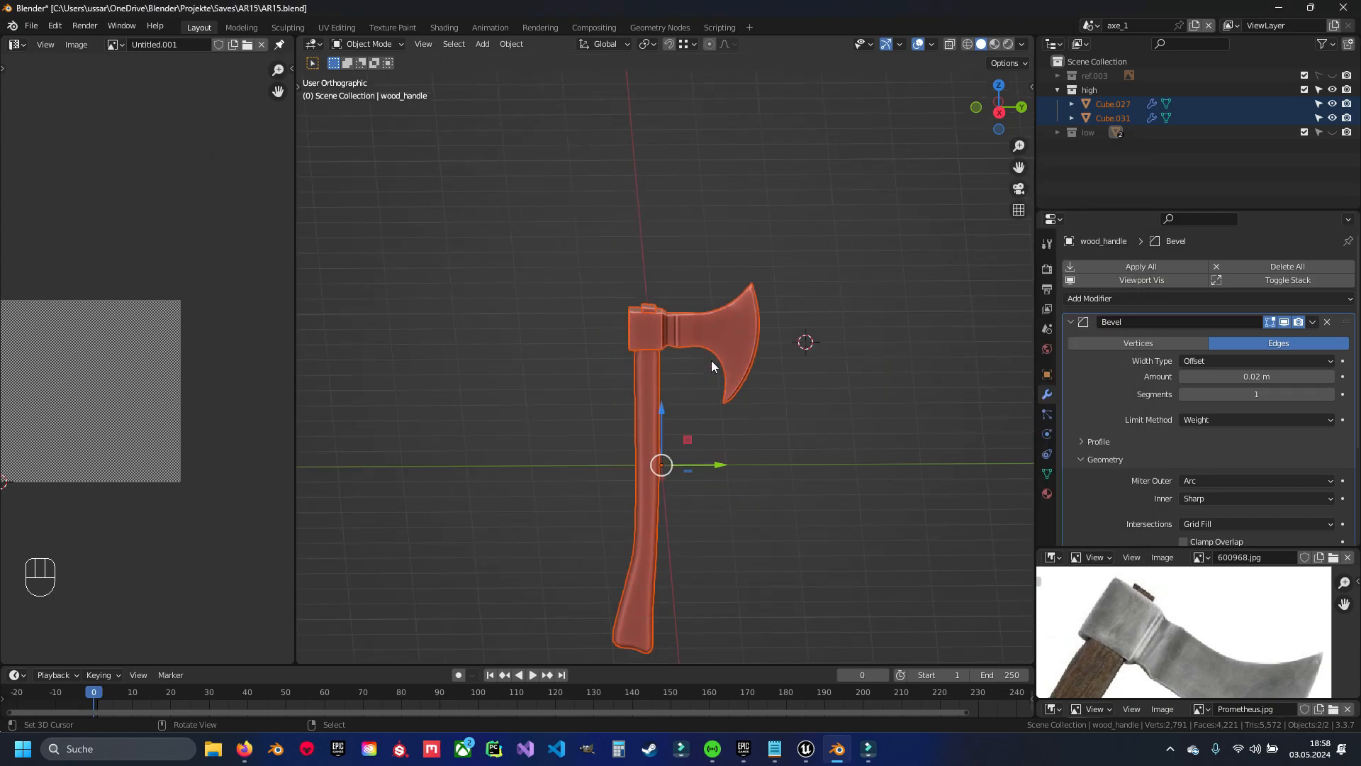
mouse_move(711, 334)
middle_mouse_down()
mouse_move(641, 333)
mouse_move(702, 328)
middle_mouse_up()
key("ctrl+s")
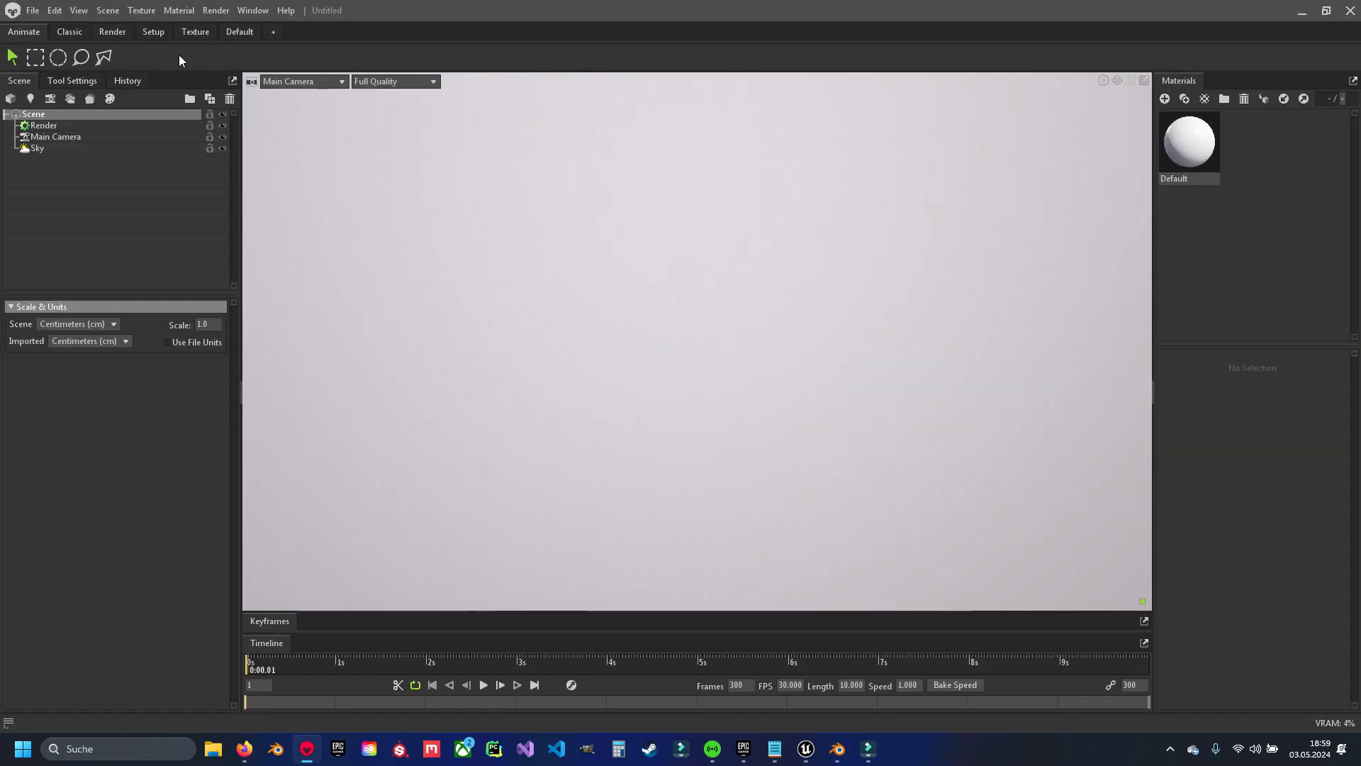
Switch to Marmoset Toolbag, add a bake project and import axe_1_high and axe_1_low into the scene
left_click(89, 99)
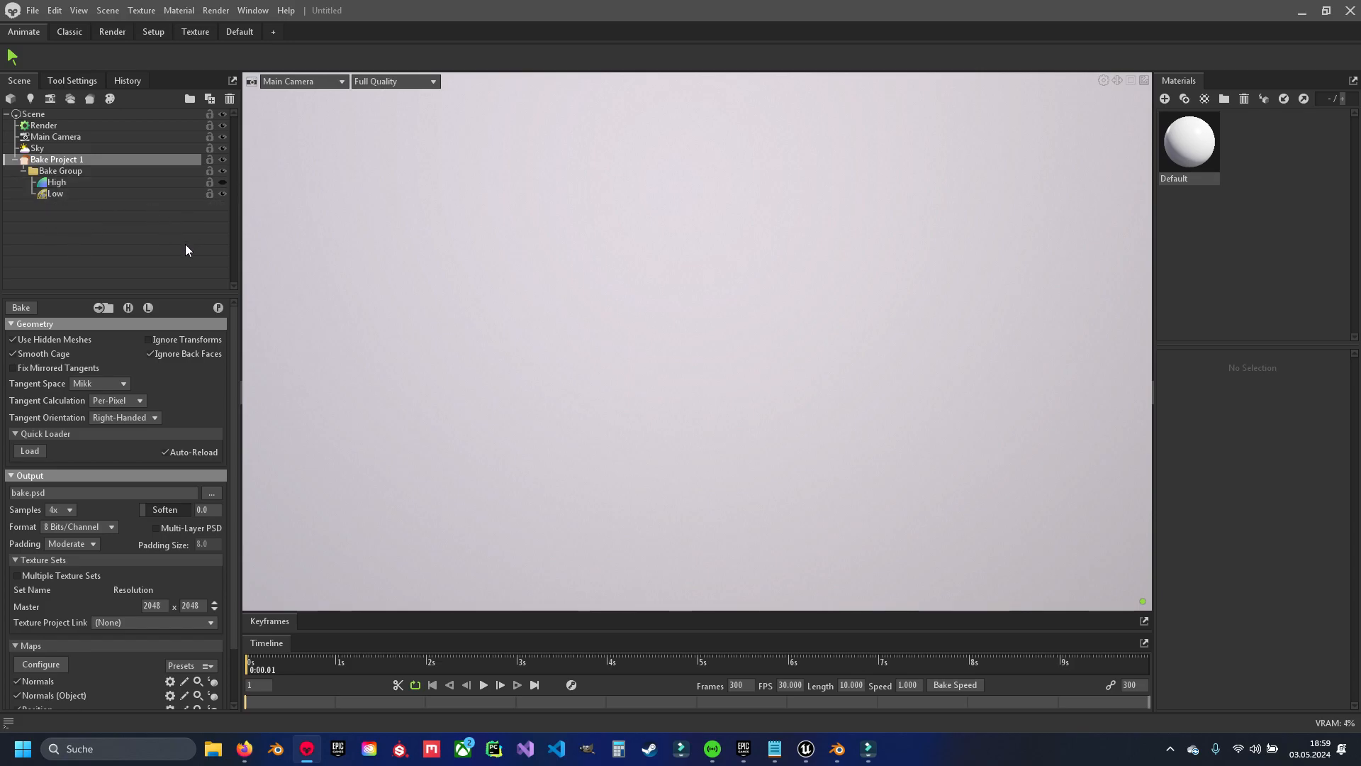
left_click(226, 749)
left_click_drag(737, 386, 80, 246)
left_click(17, 243)
mouse_move(496, 312)
left_mouse_down()
mouse_move(899, 354)
mouse_move(765, 370)
mouse_move(814, 369)
left_mouse_up()
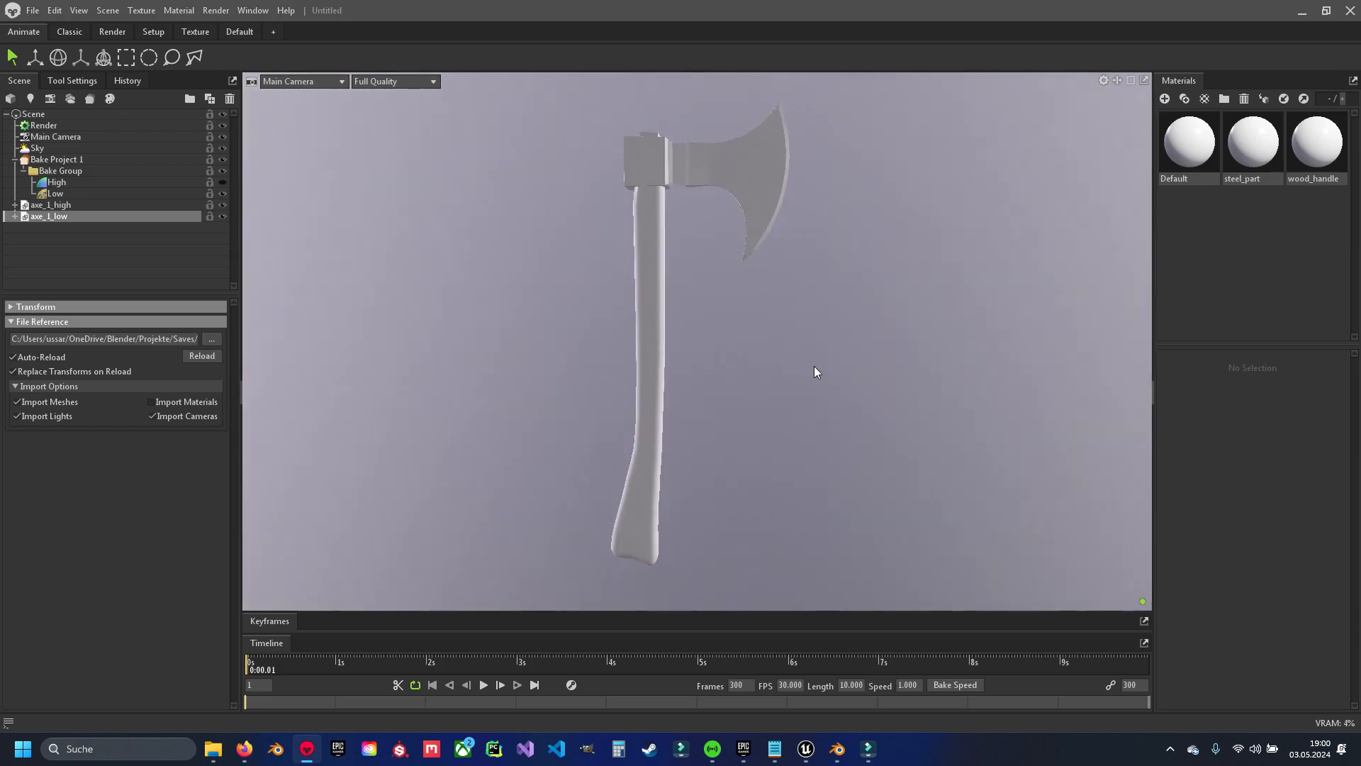
Put axe_1_high in the bake group's High slot and axe_1_low in its Low slot
left_click(61, 205)
mouse_move(56, 196)
left_mouse_down()
mouse_move(55, 182)
mouse_move(44, 219)
mouse_move(57, 209)
left_mouse_up()
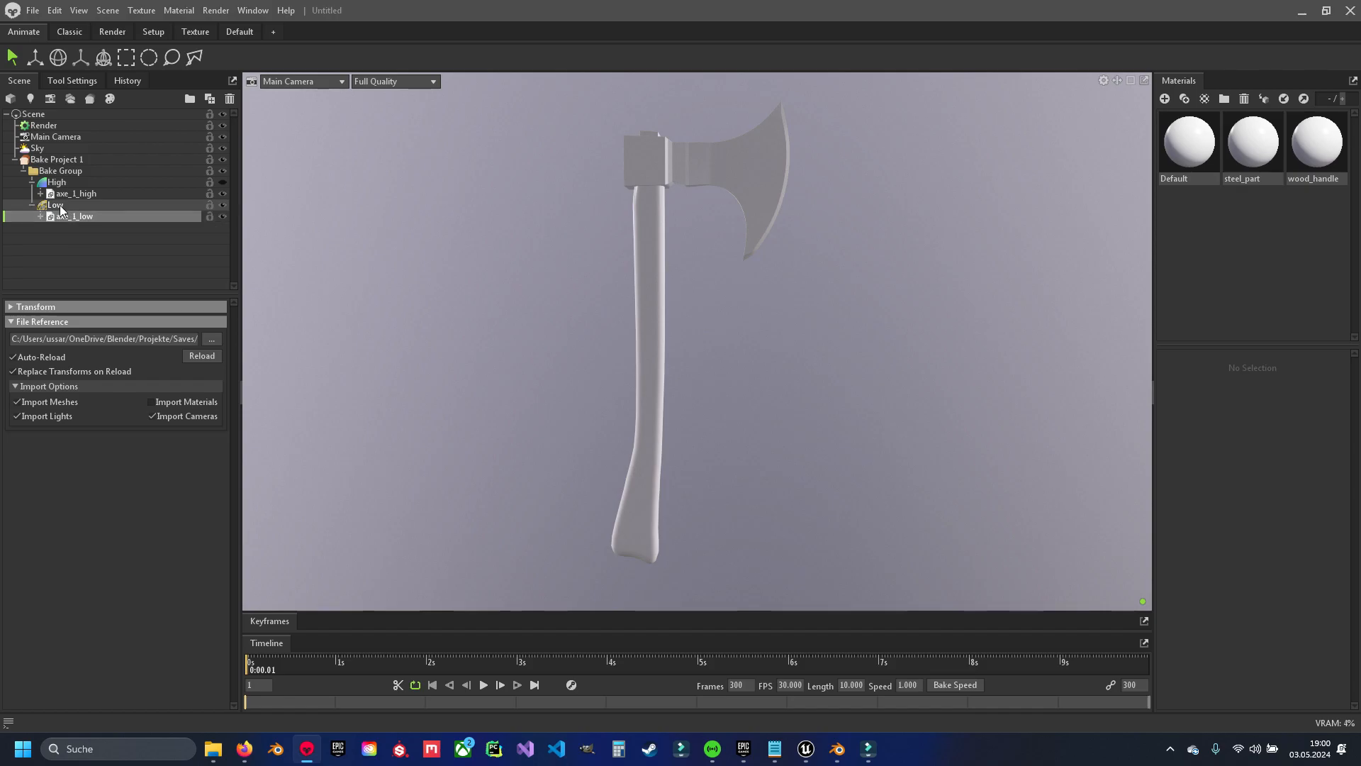
Set the Low group's cage Max Offset to 4.777 around the axe and decline choosing a new output path
left_click(57, 207)
scroll(656, 290, "up", 3)
scroll(675, 245, "up", 5)
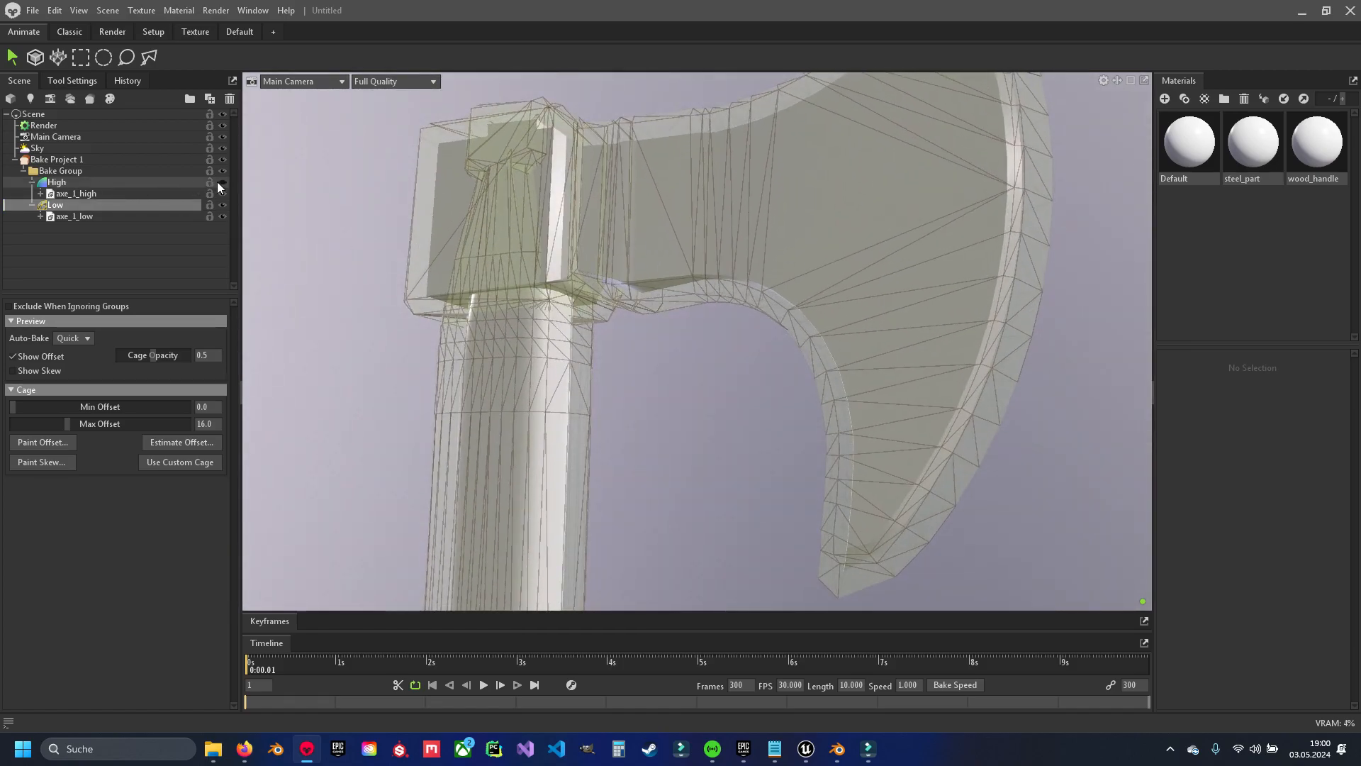
left_click_drag(546, 226, 455, 353)
left_click_drag(67, 423, 48, 423)
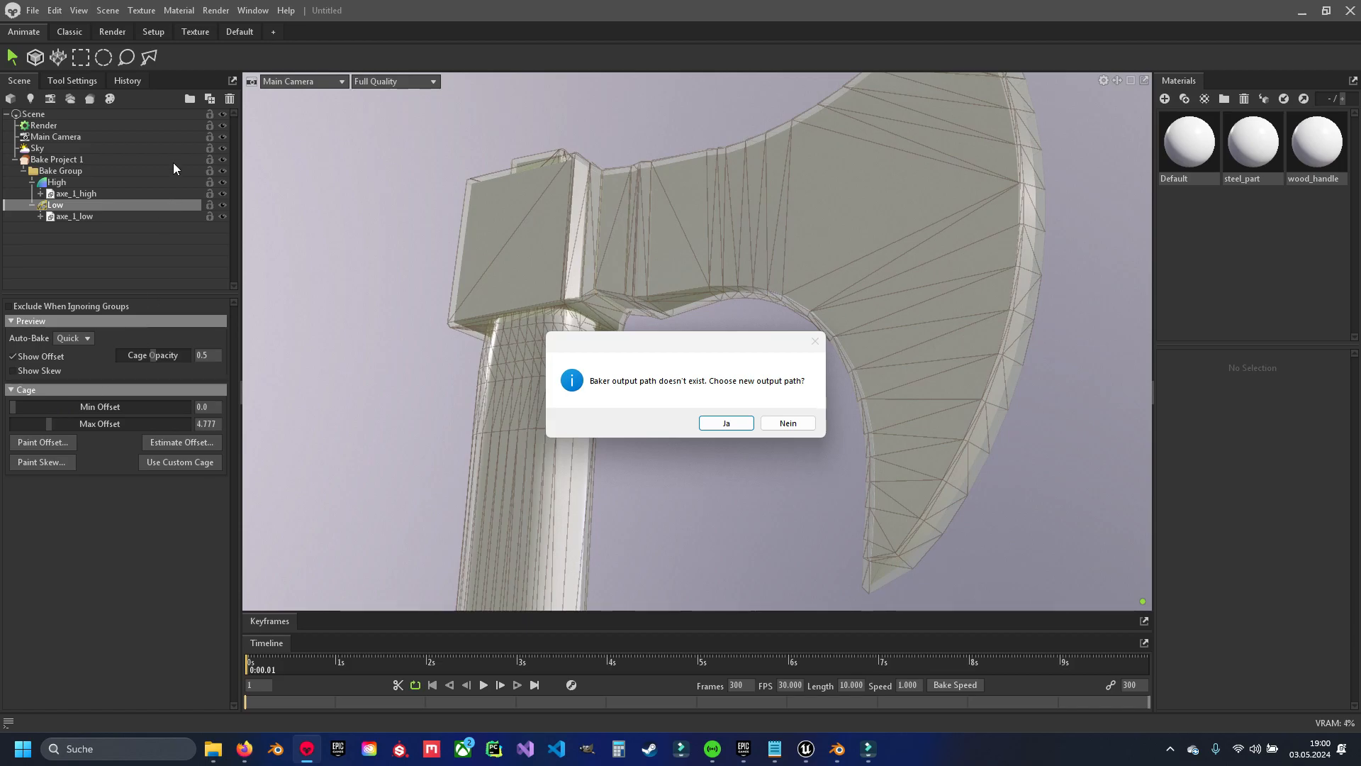
left_click(786, 422)
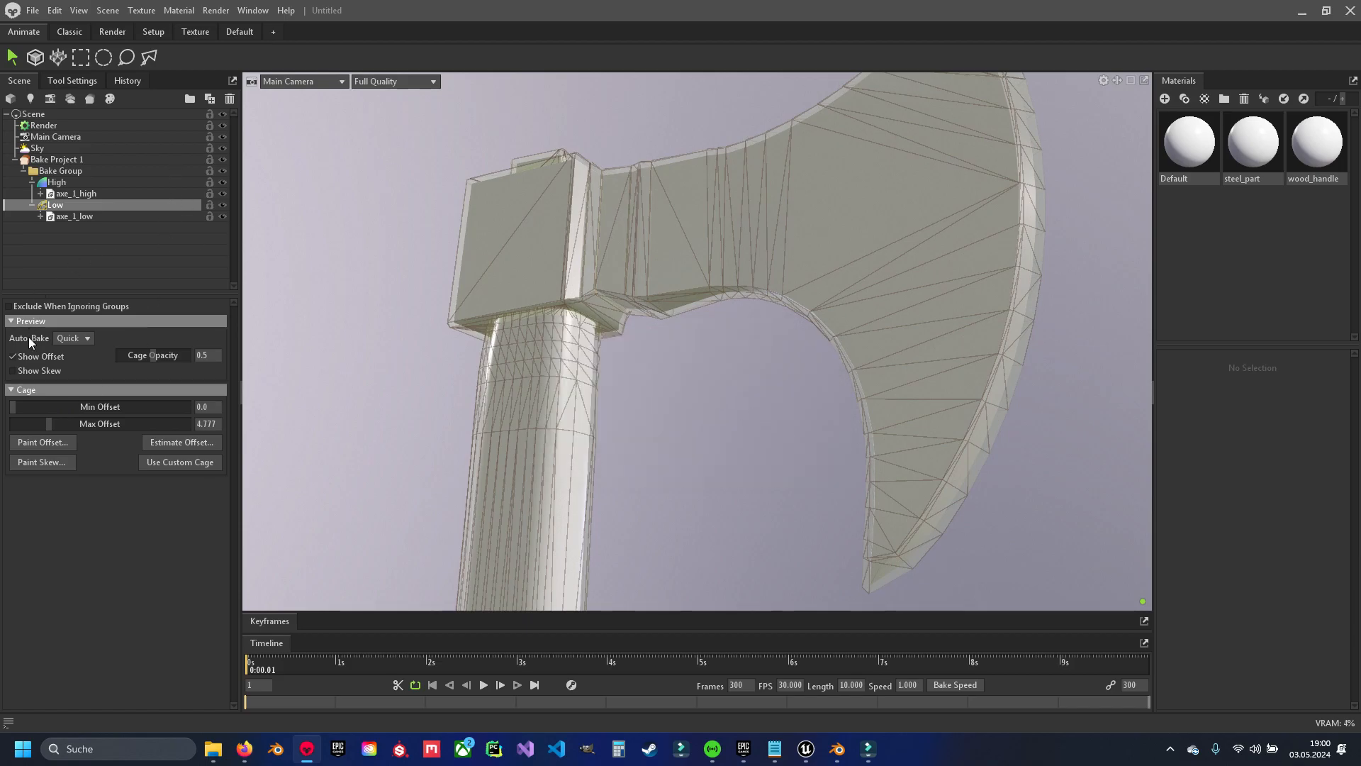
left_click(77, 352)
Set Bake Project 1's output to a Targa file named axe_1 in the marmoset/maps folder
left_click(57, 160)
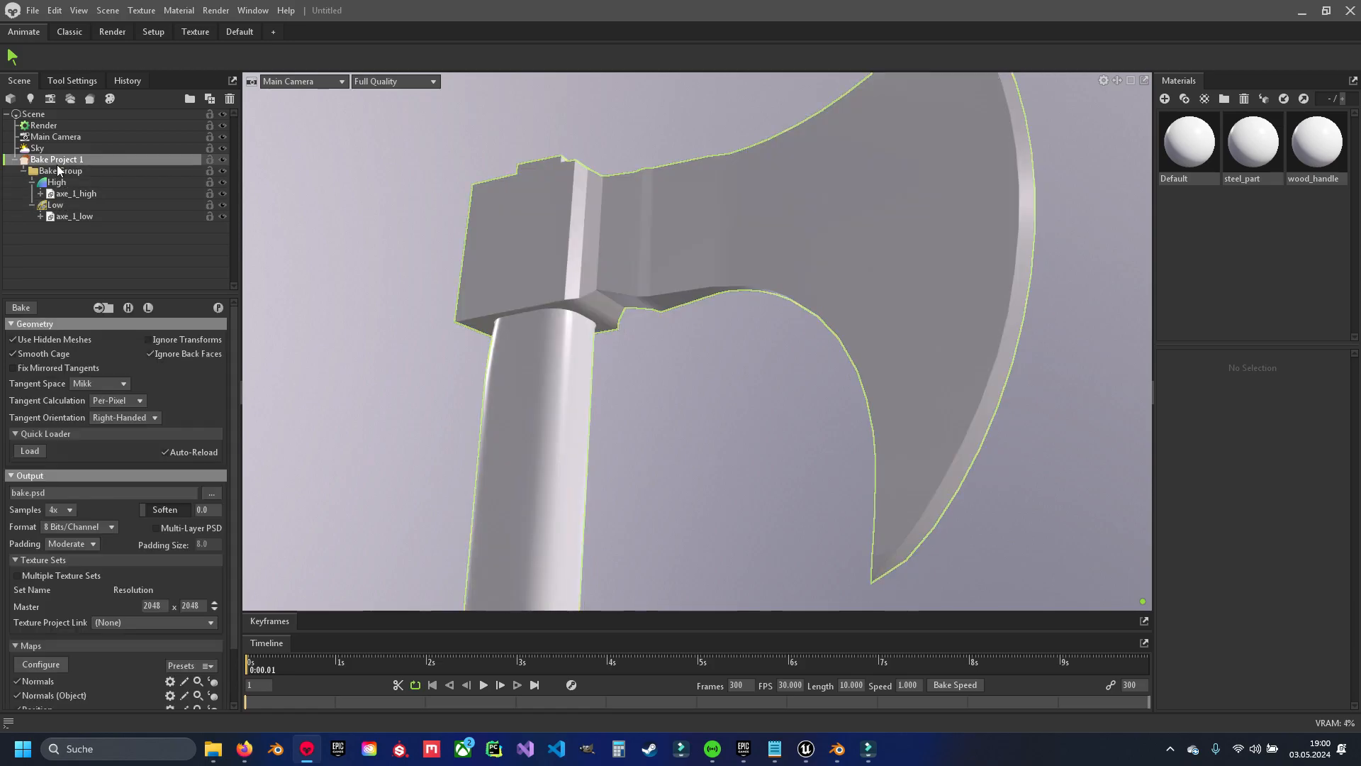
left_click(223, 183)
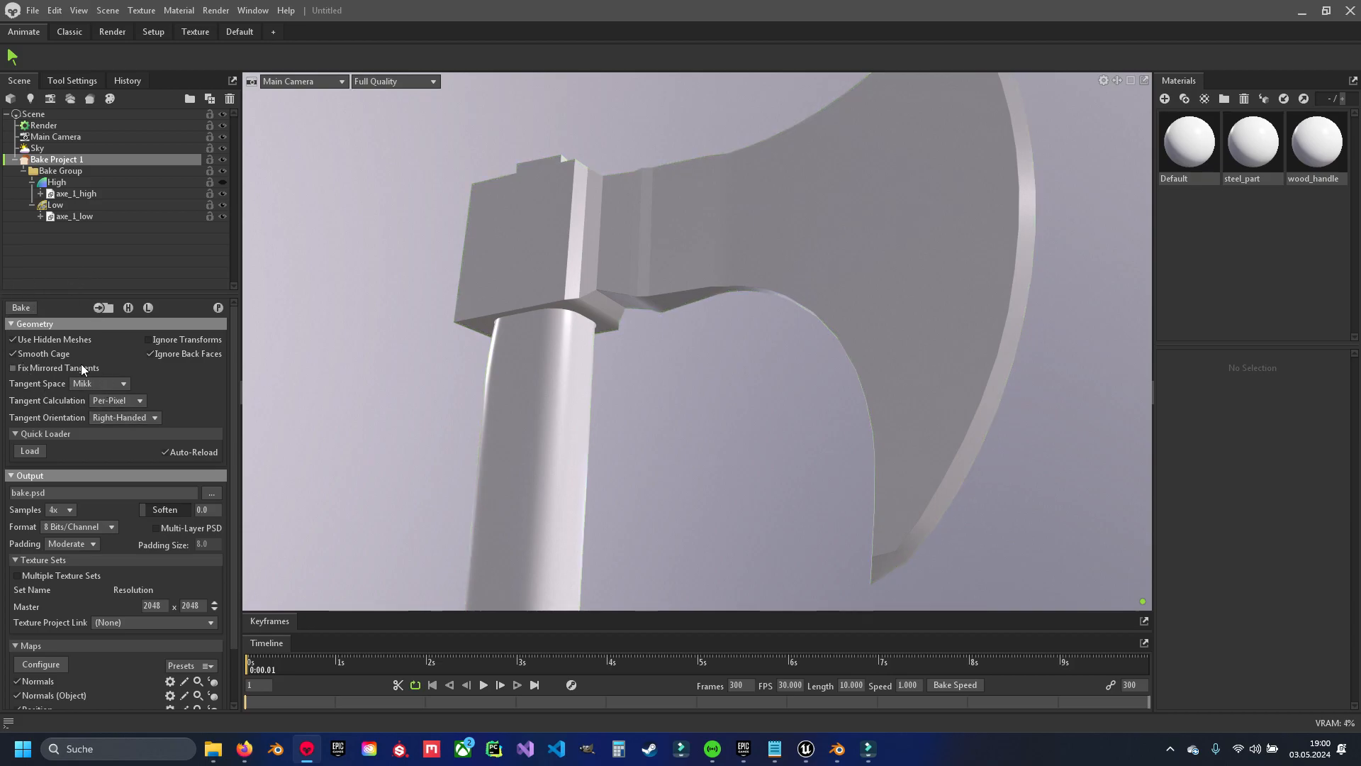
scroll(82, 364, "down", 1)
scroll(108, 435, "down", 1)
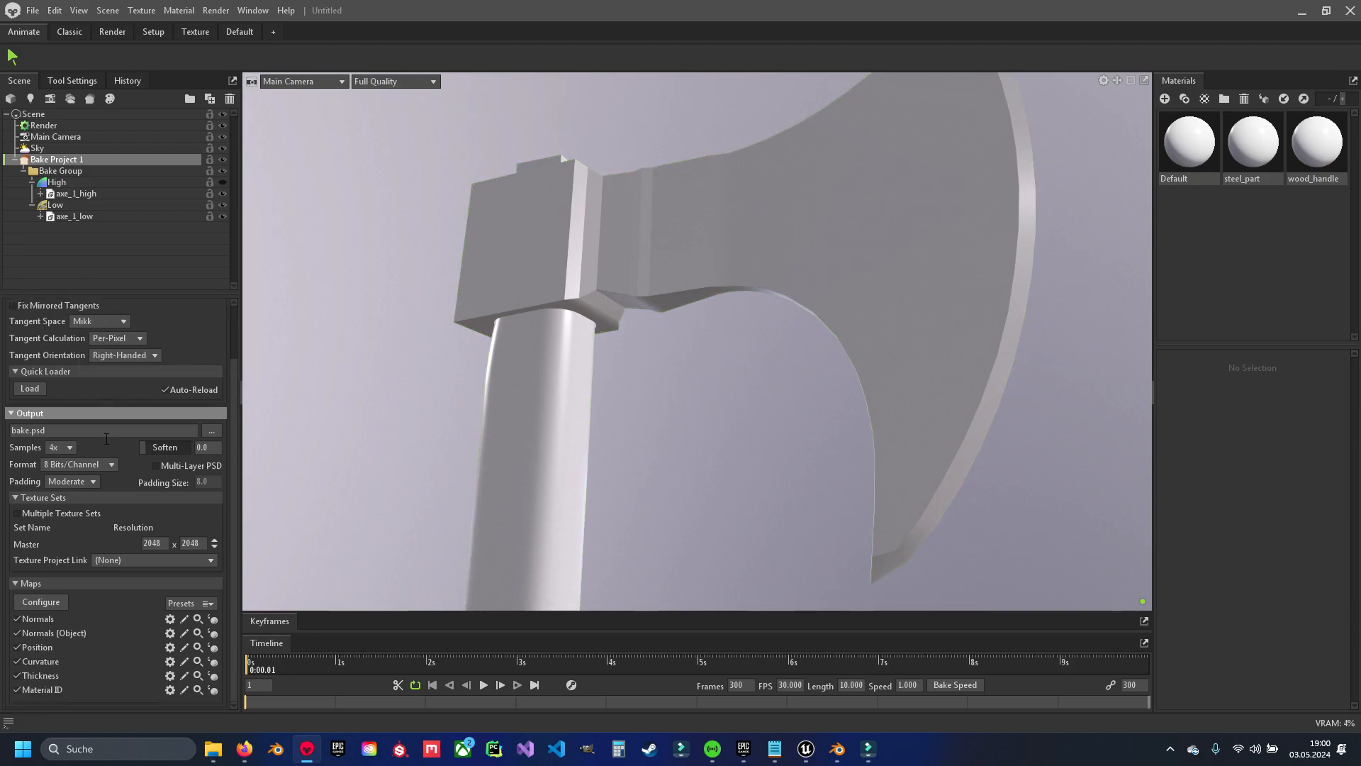
left_click(210, 431)
double_click(531, 359)
double_click(536, 337)
left_click(500, 533)
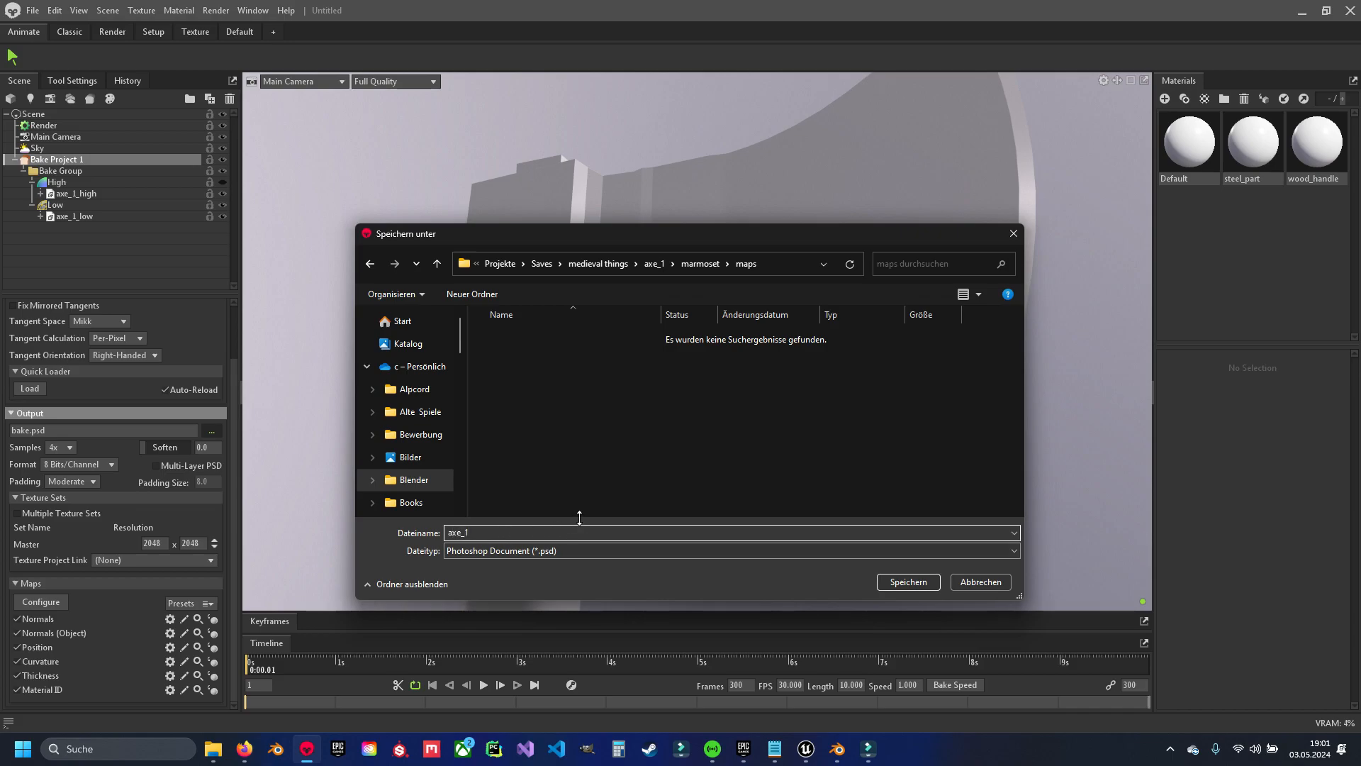
left_click(487, 553)
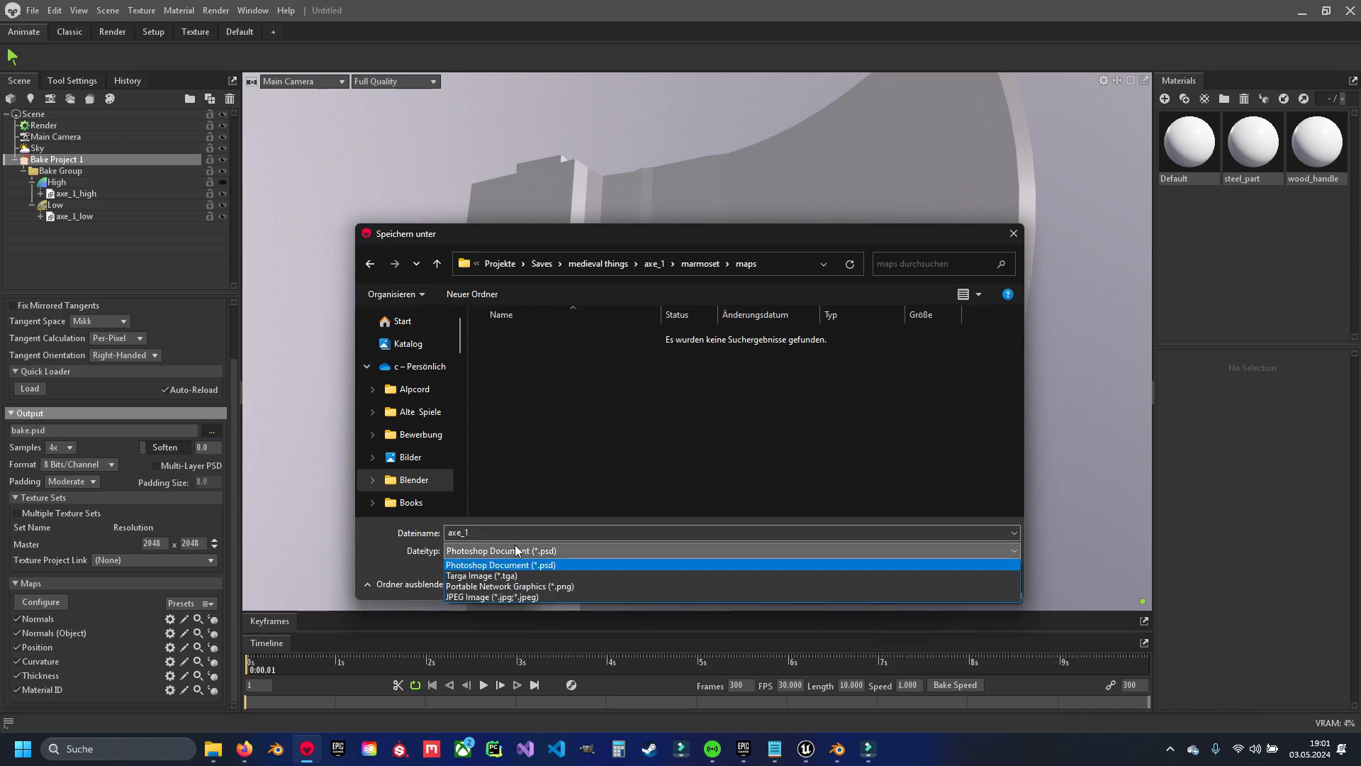
left_click(496, 576)
left_click(891, 585)
Set the bake samples to 16x and the texture resolution to 4096 x 4096
left_click(51, 451)
left_click(57, 491)
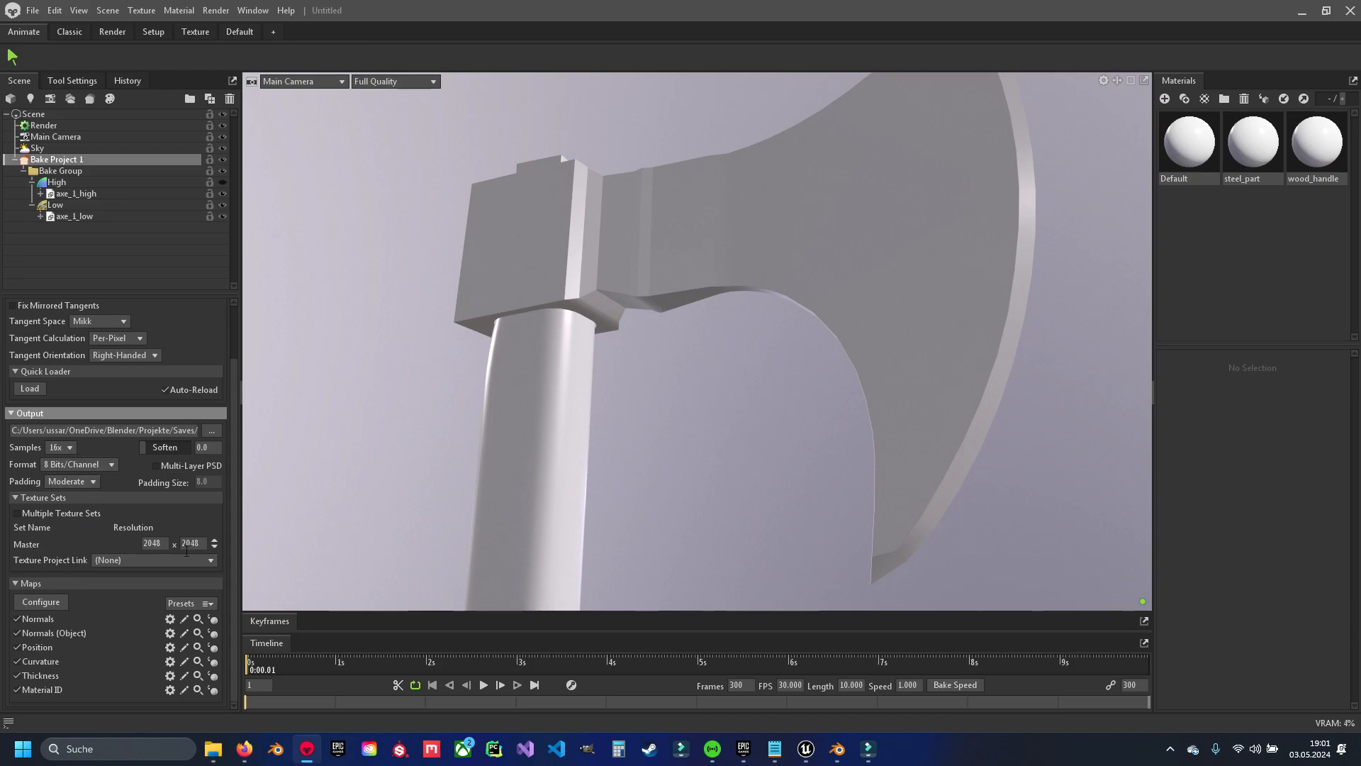
left_click(215, 540)
Configure the bake maps to include Ambient Occlusion and leave out Material ID
left_click(30, 601)
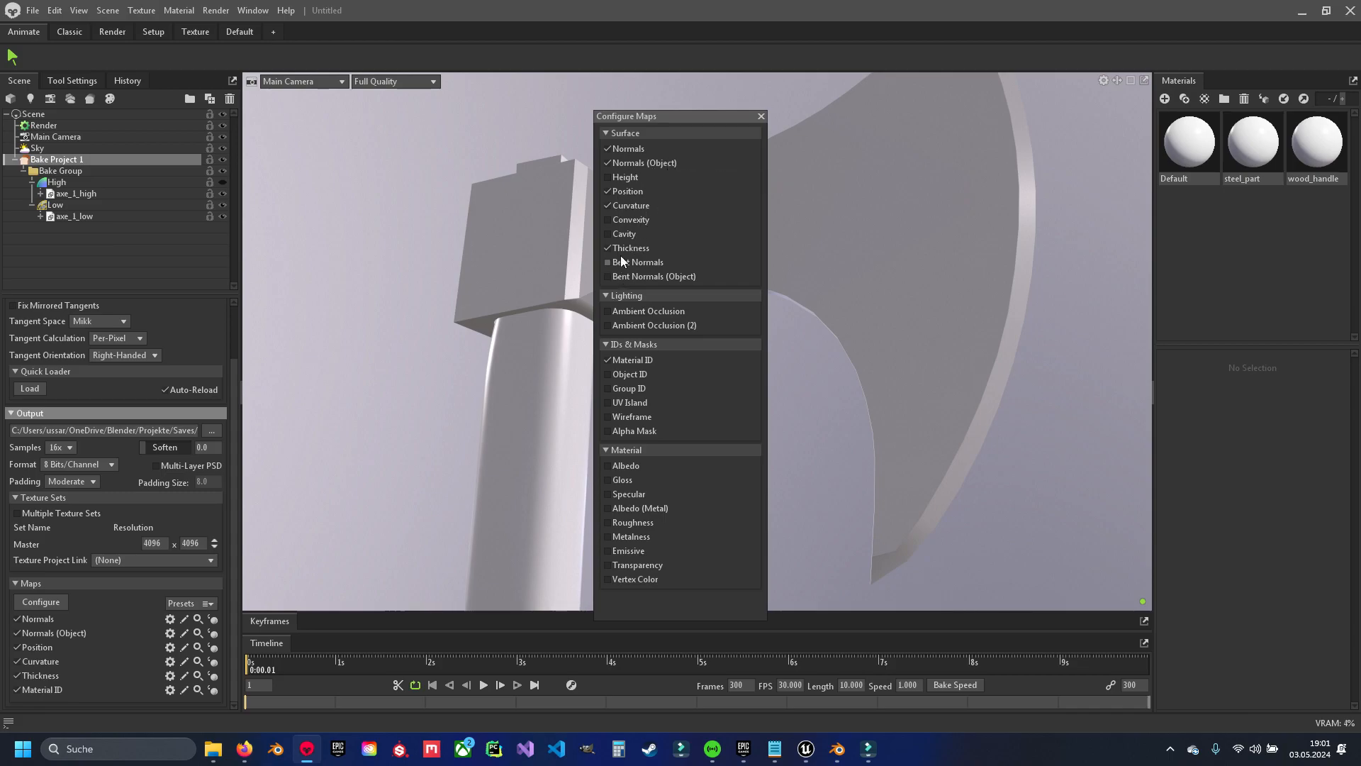
left_click(640, 313)
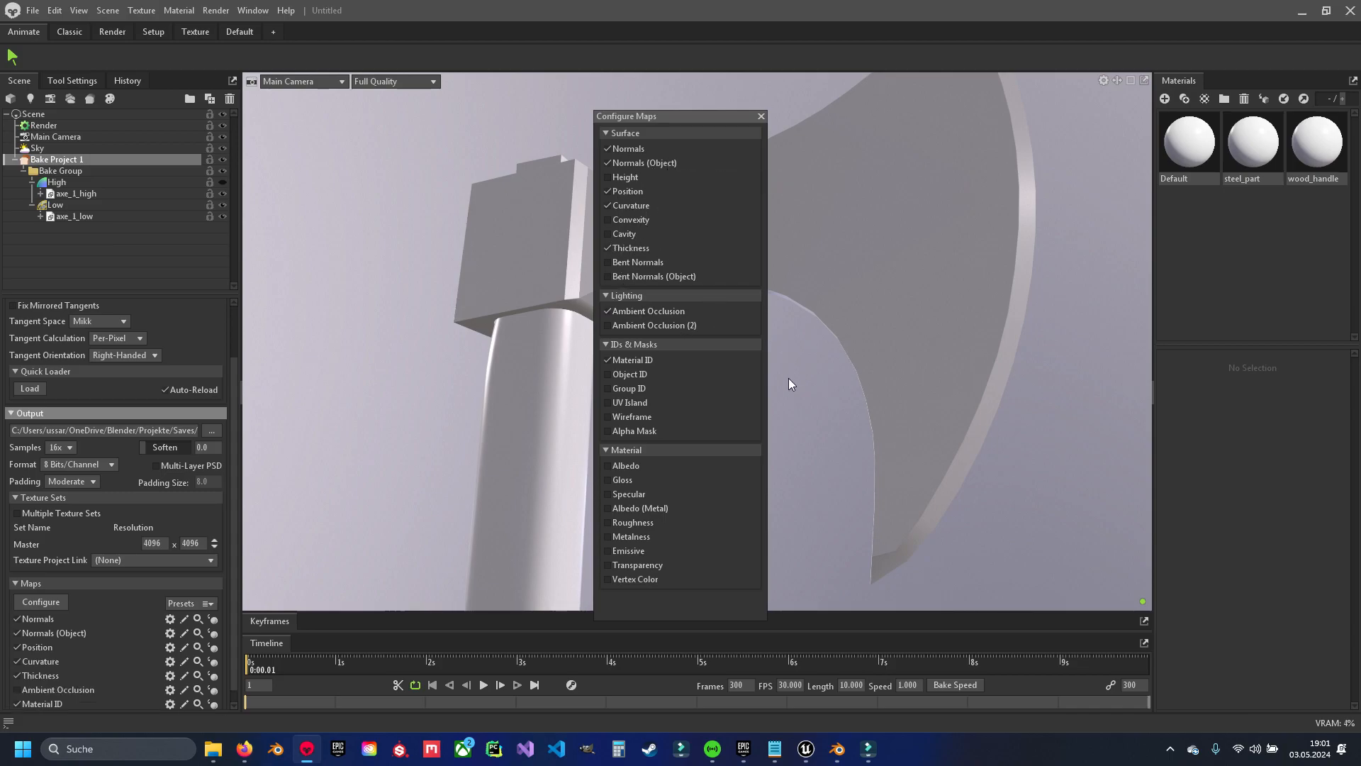
left_click(619, 359)
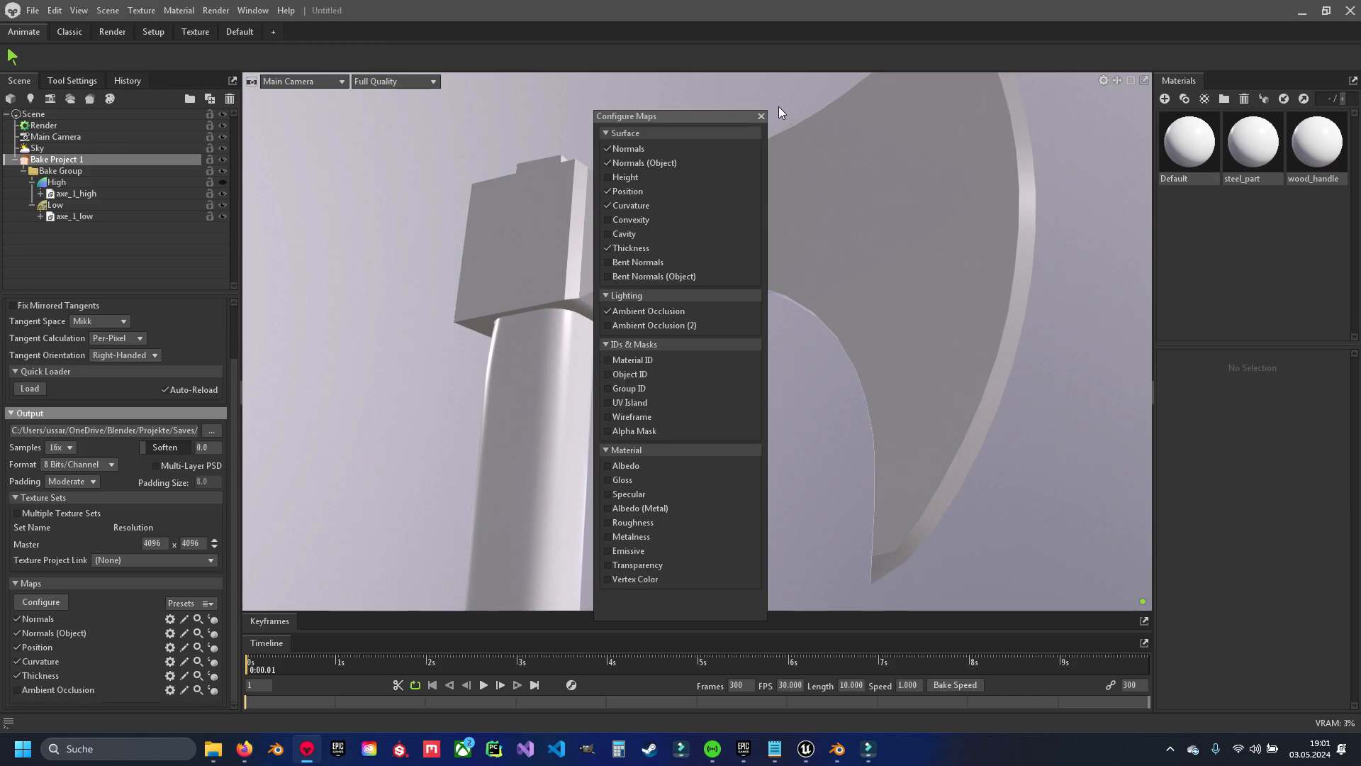
left_click(761, 117)
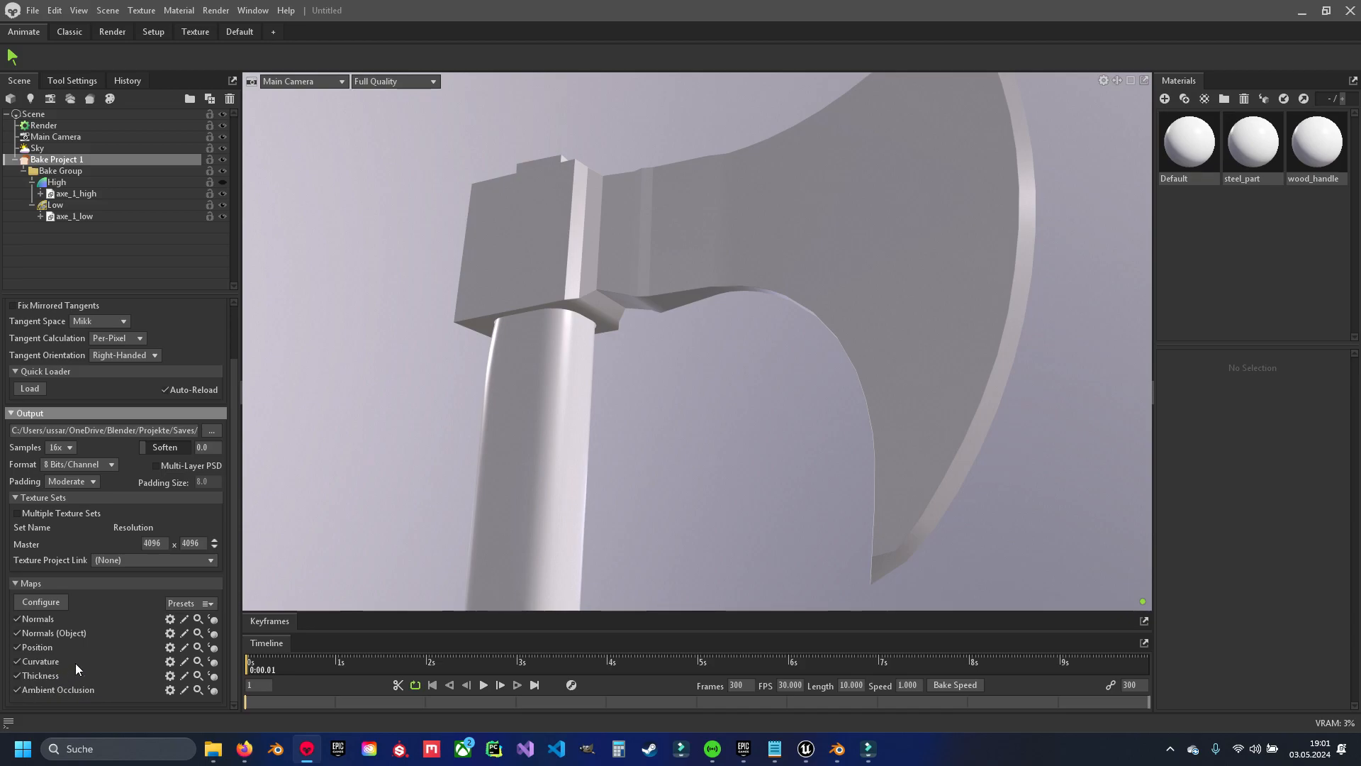
Bake the configured maps from the high-poly axe onto the low-poly axe
scroll(85, 658, "up", 2)
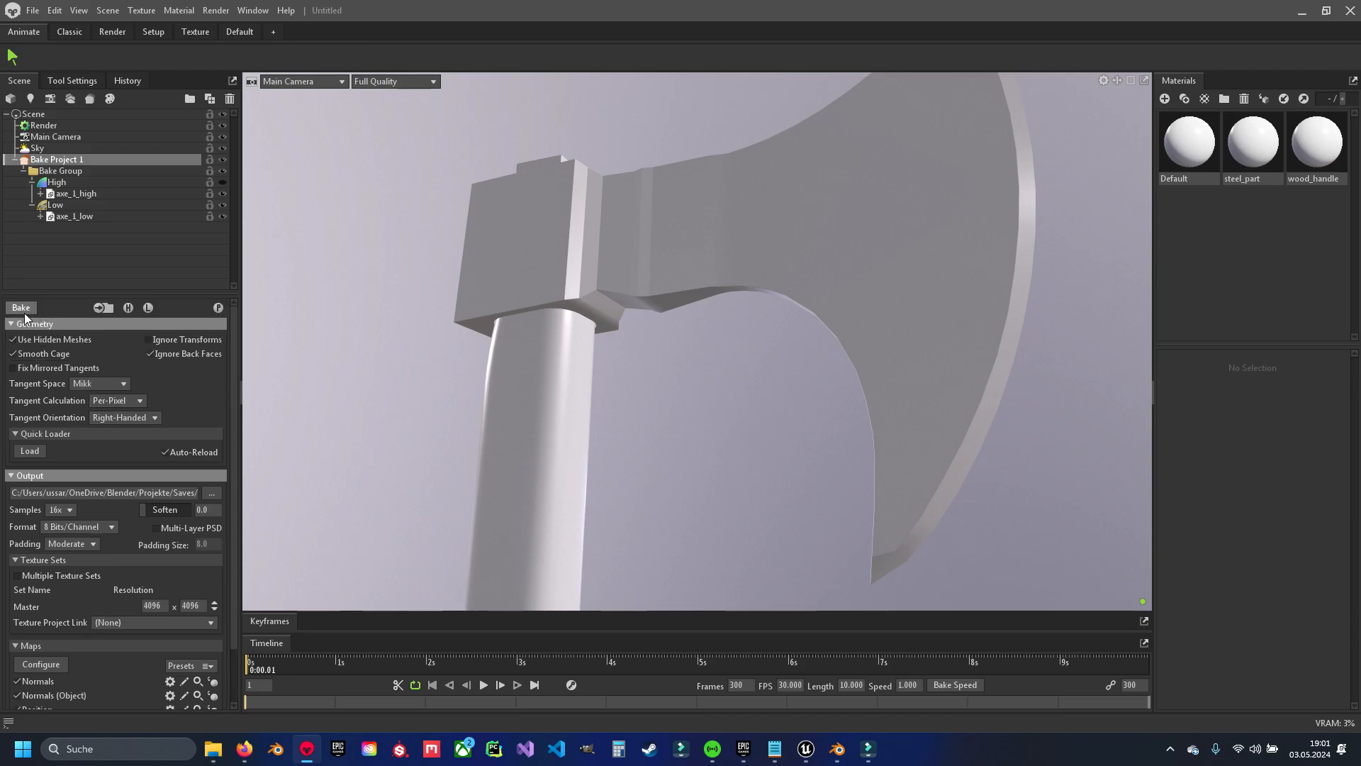
left_click(22, 309)
left_click_drag(617, 342, 525, 353)
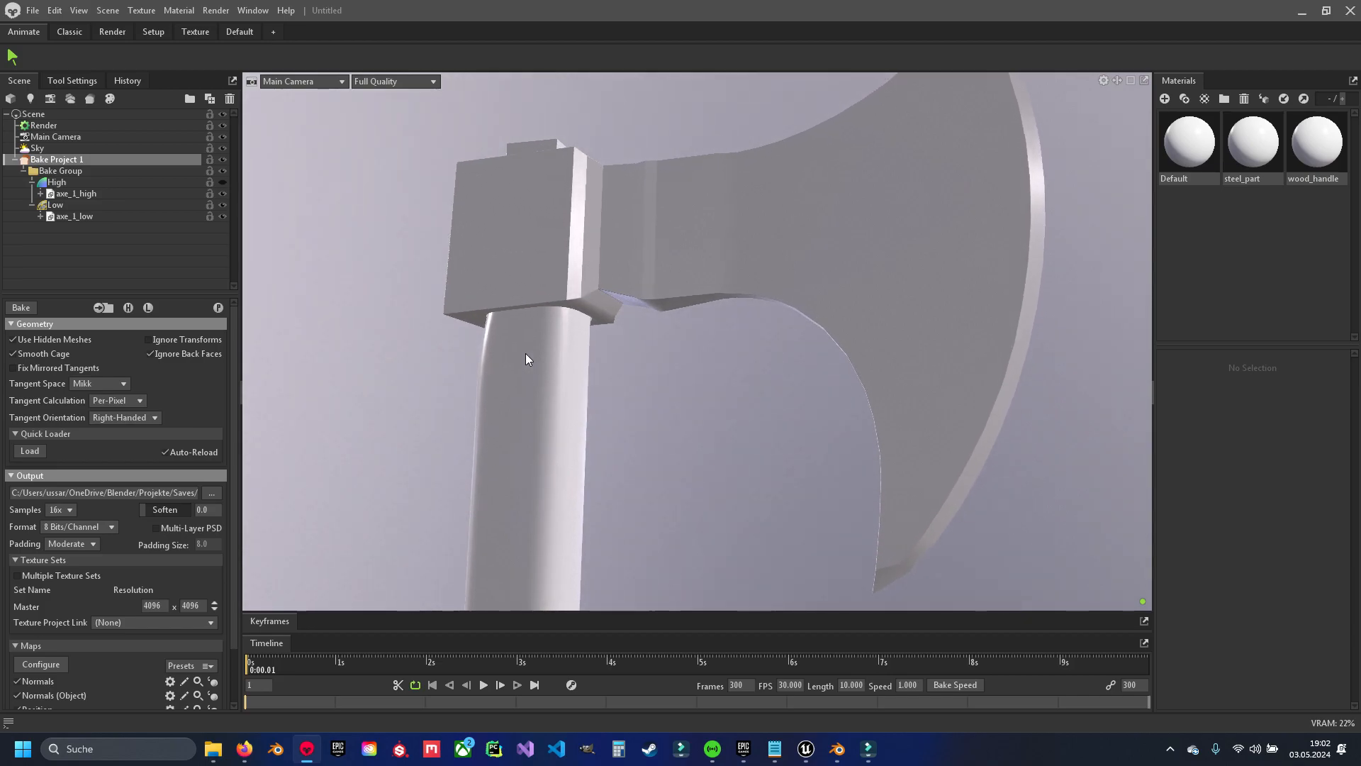
Preview the baked maps on the low-poly axe and examine the head and upper handle from several angles
left_click(217, 309)
mouse_move(690, 325)
left_mouse_down()
mouse_move(637, 216)
mouse_move(622, 326)
mouse_move(627, 262)
left_mouse_up()
left_click_drag(713, 240, 778, 354)
middle_click_drag(777, 355, 673, 206)
left_click_drag(659, 280, 684, 288)
scroll(686, 283, "down", 3)
middle_click_drag(687, 275, 695, 375)
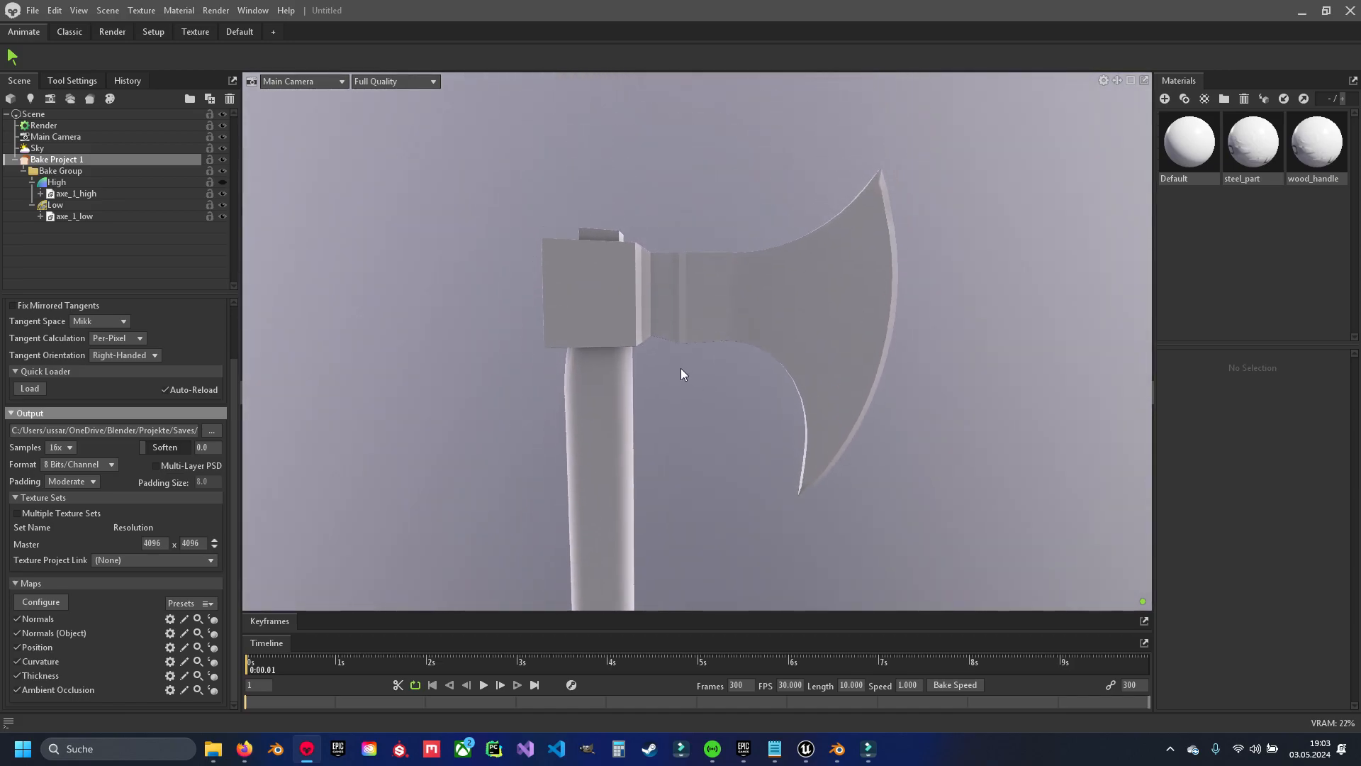
left_click_drag(679, 368, 707, 363)
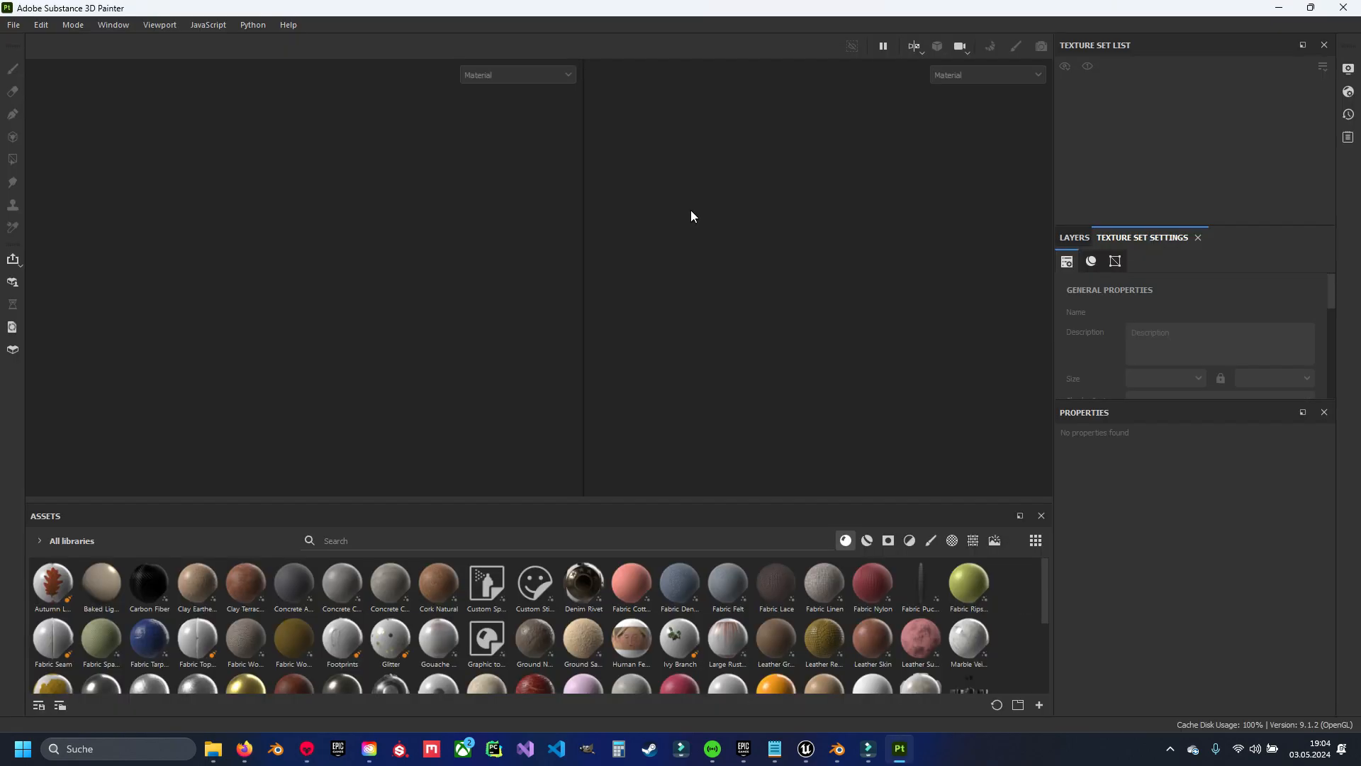
Switch to Adobe Substance 3D Painter and set up a new project with axe_1_low.fbx as its mesh
left_click(12, 25)
left_click(20, 47)
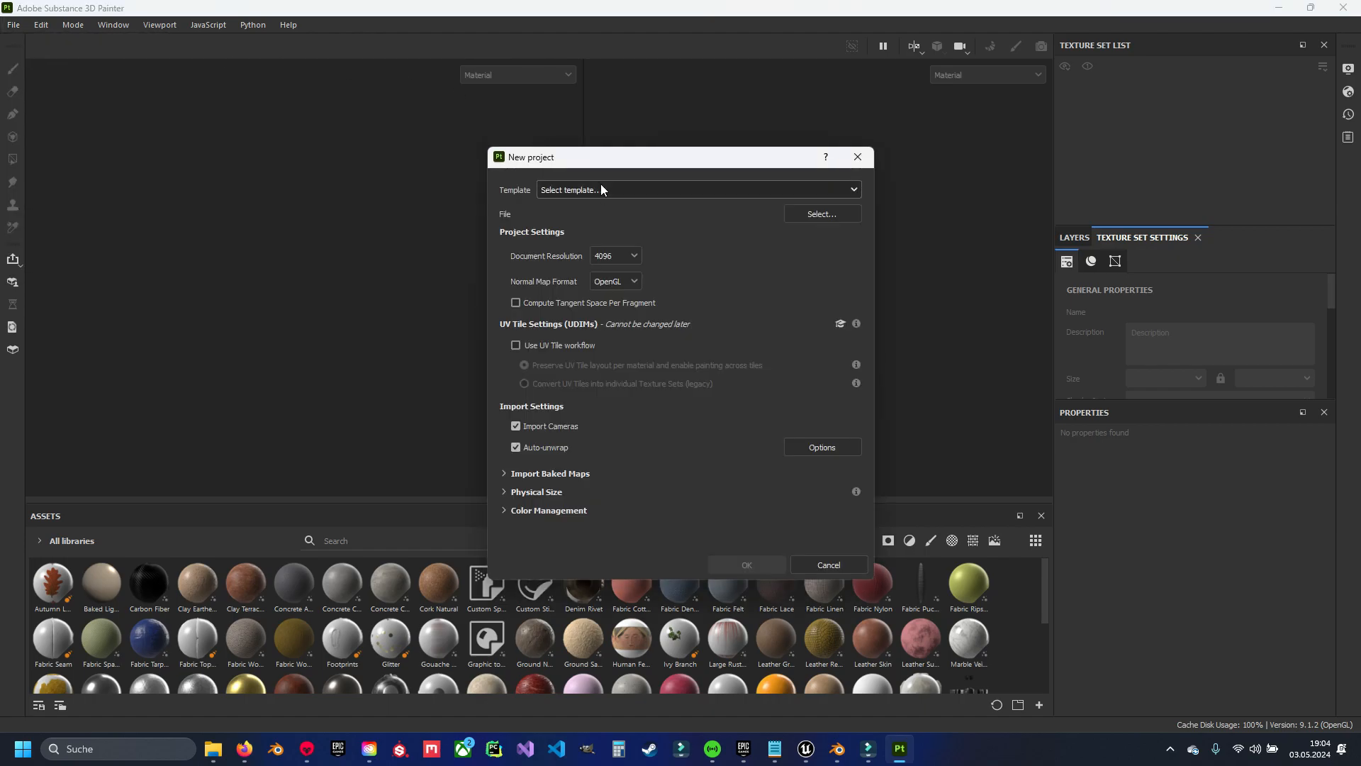
left_click(822, 213)
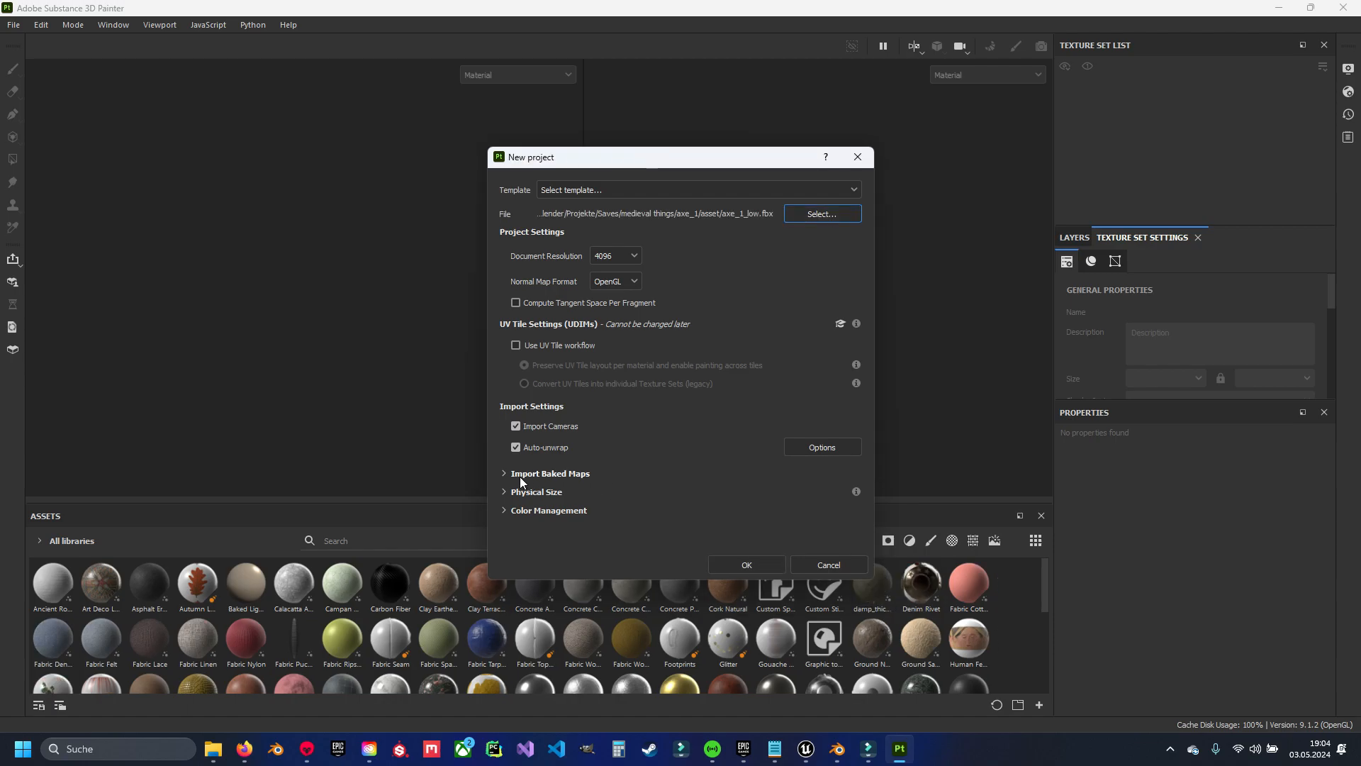
Open the image selection for importing baked maps into the new project
left_click(550, 474)
scroll(705, 470, "down", 3)
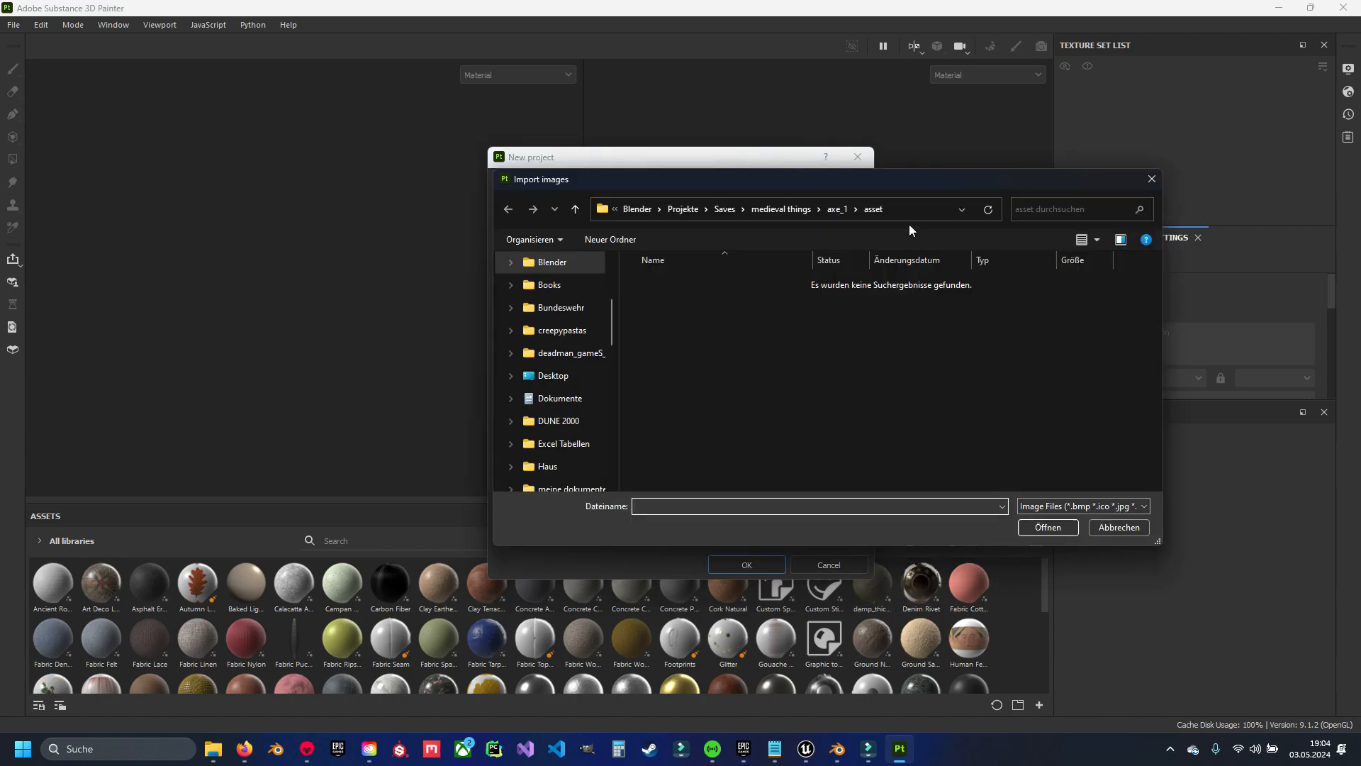
Add the baked map images from the axe_1/marmoset/maps folder to the new project and create it
left_click(835, 204)
double_click(704, 305)
double_click(679, 298)
left_click_drag(780, 411, 694, 268)
left_click(1047, 527)
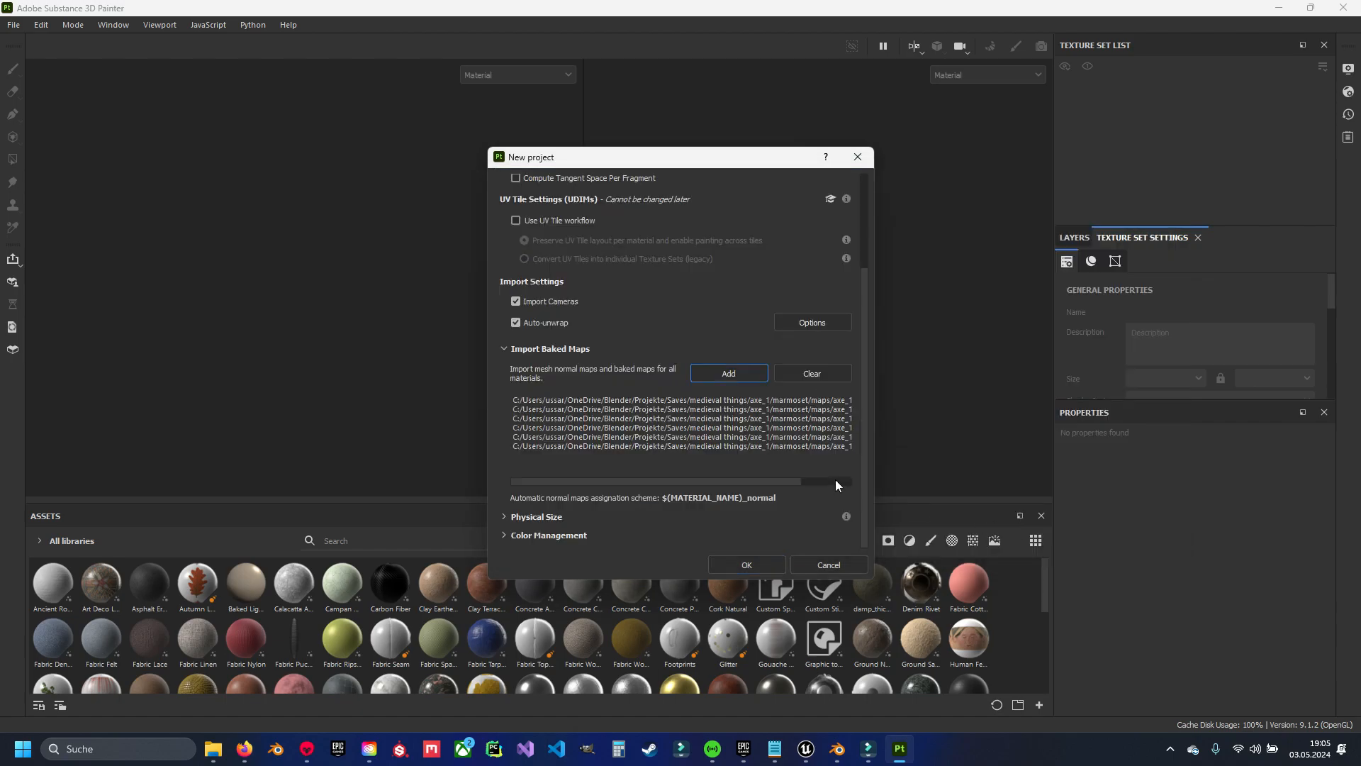
left_click(744, 565)
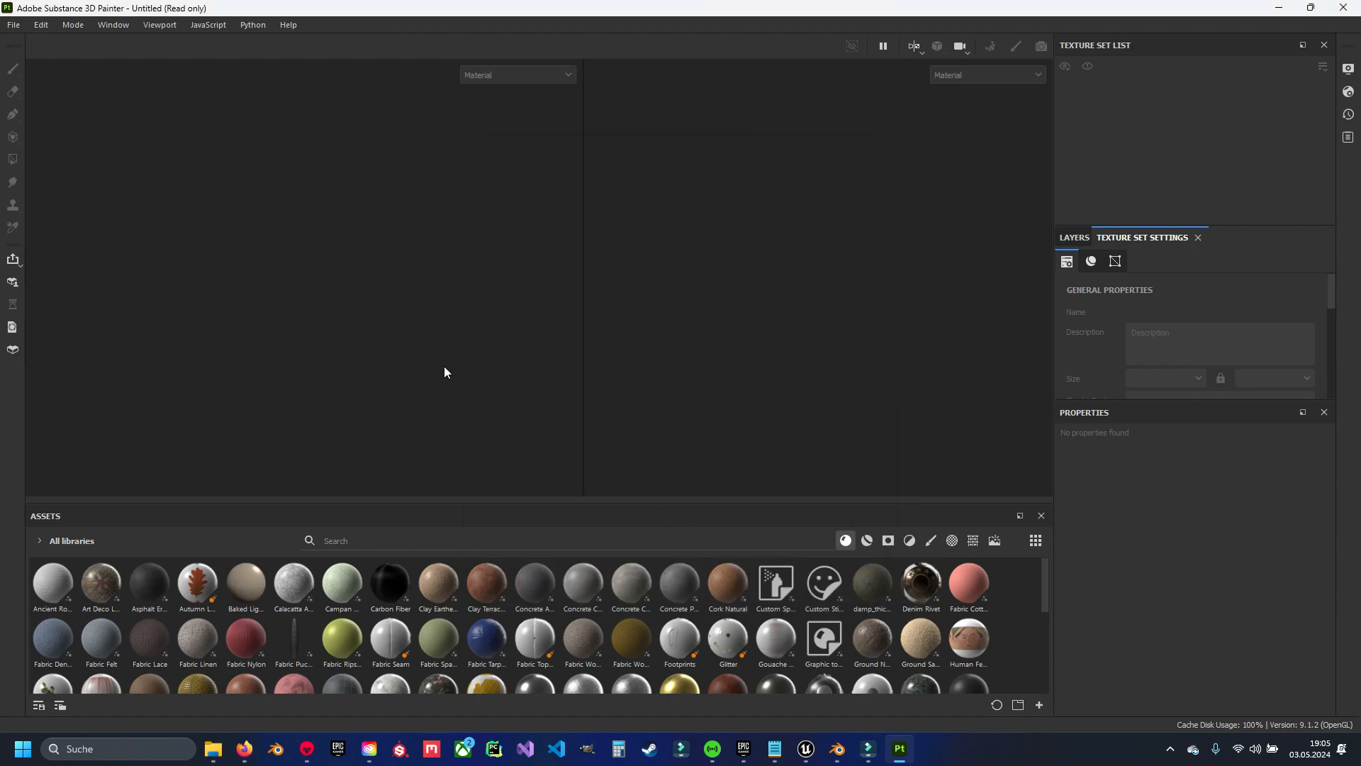
For the steel_part texture set, assign axe_1_normal as the normal map and axe_1_normalobj as the world space normal map
mouse_move(334, 288)
left_mouse_down("alt")
mouse_move(358, 291)
mouse_move(86, 290)
mouse_move(127, 319)
mouse_move(184, 290)
left_mouse_up("alt")
key("f")
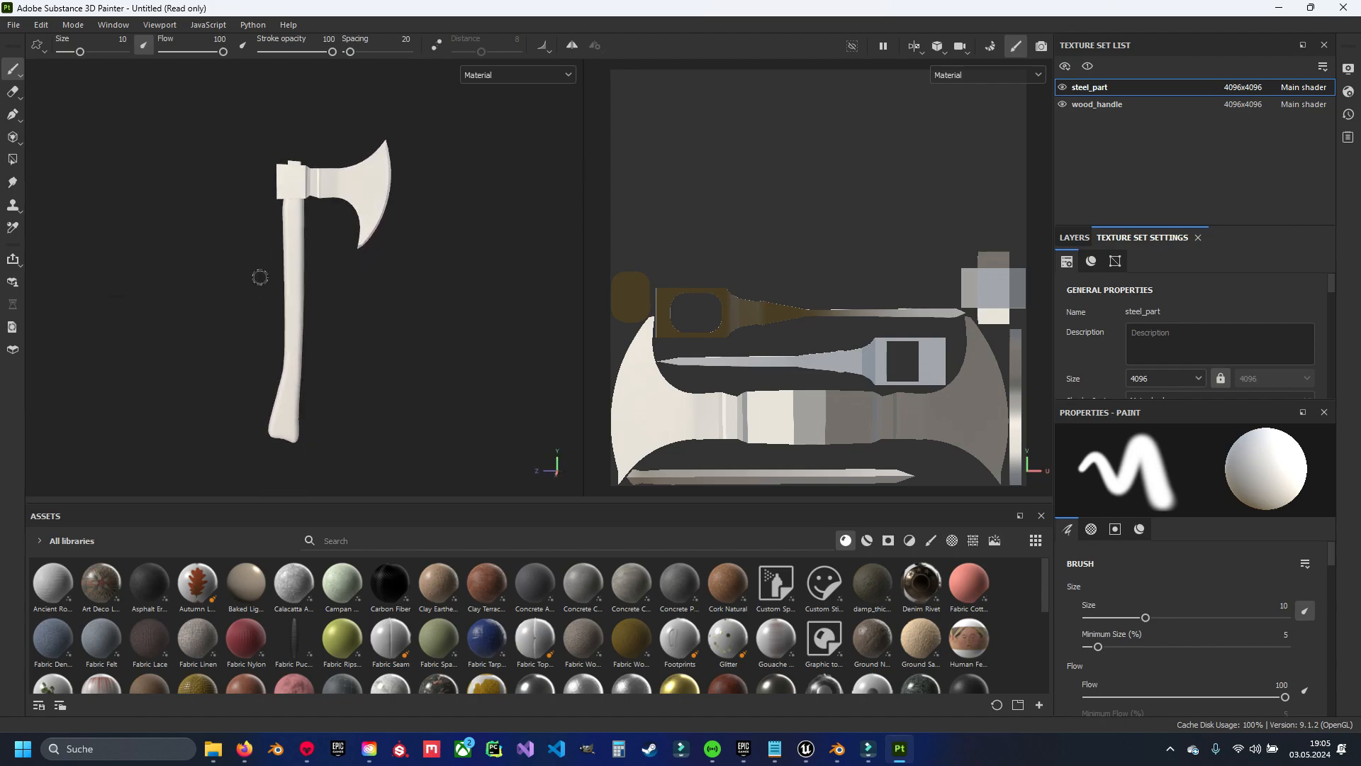
scroll(259, 290, "up", 3)
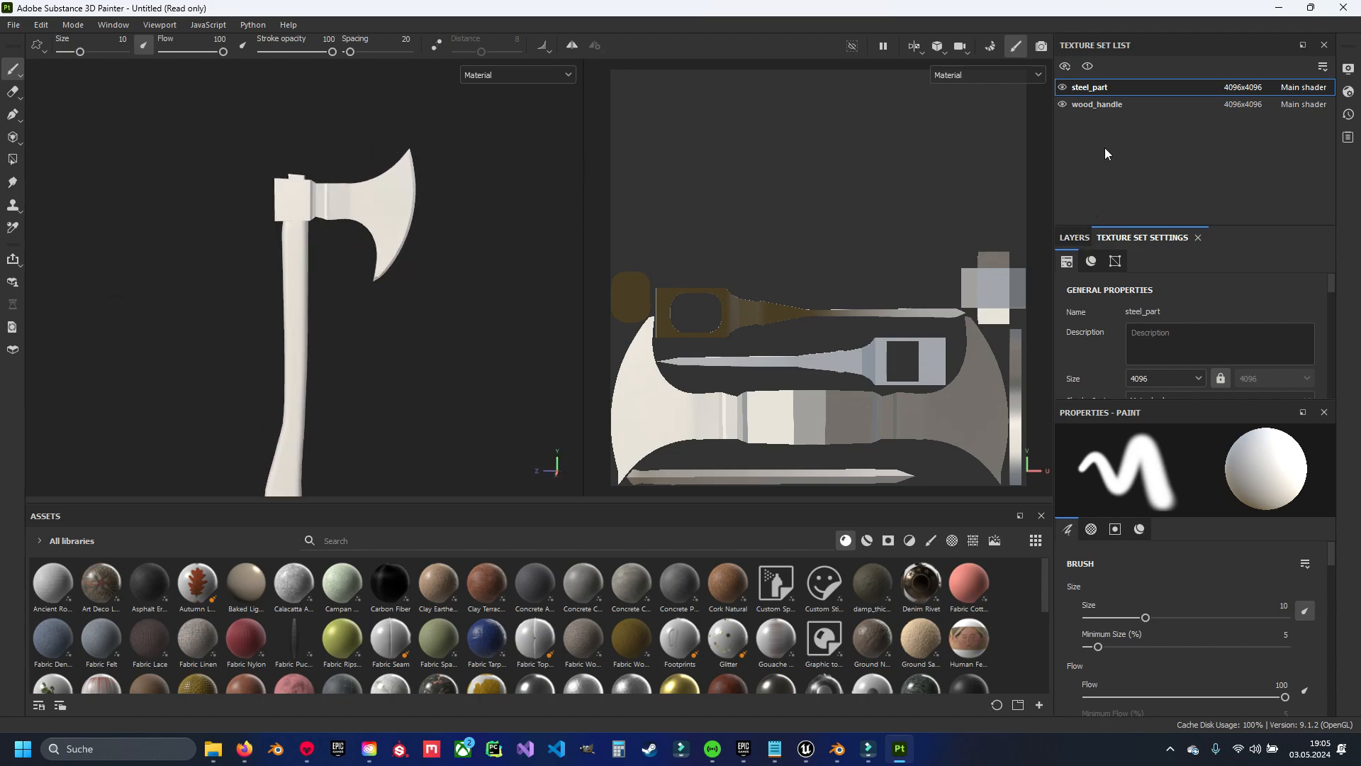
left_click(1091, 104)
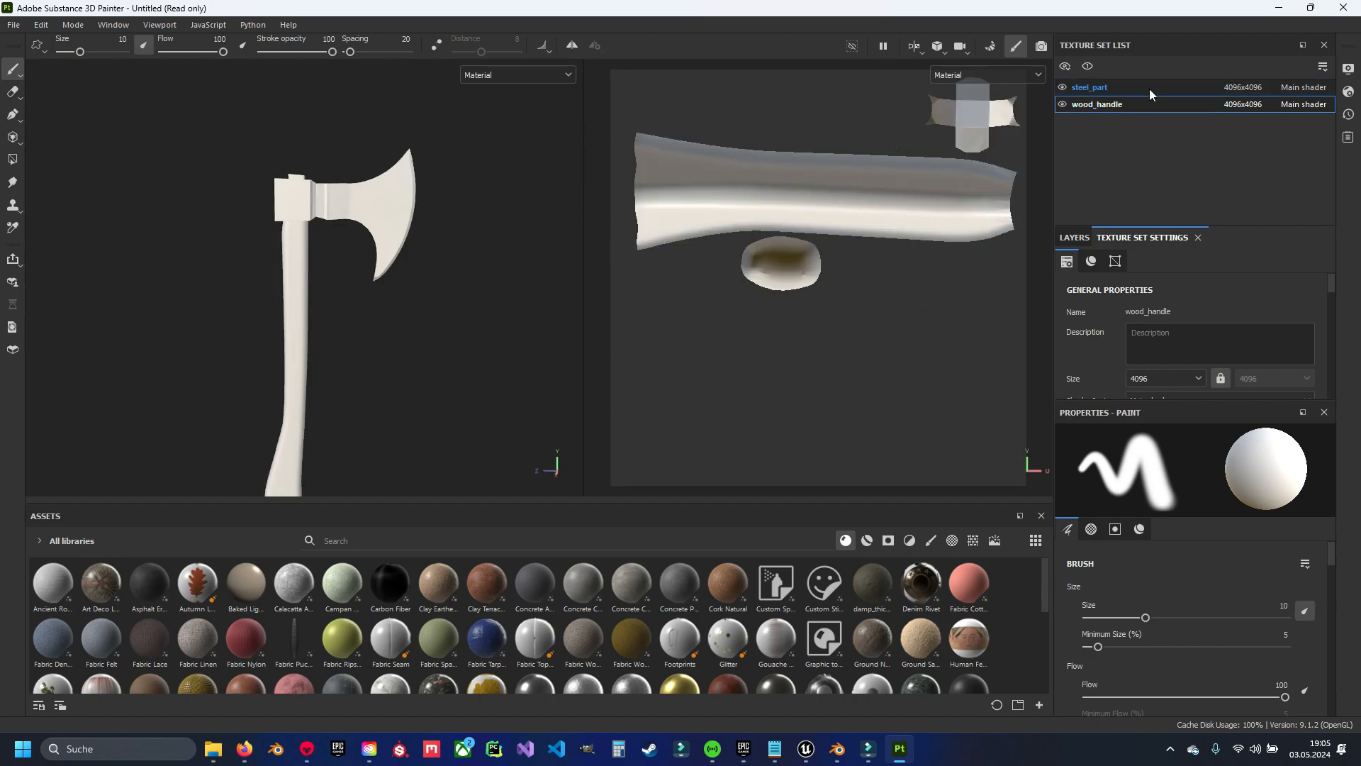
left_click(1118, 89)
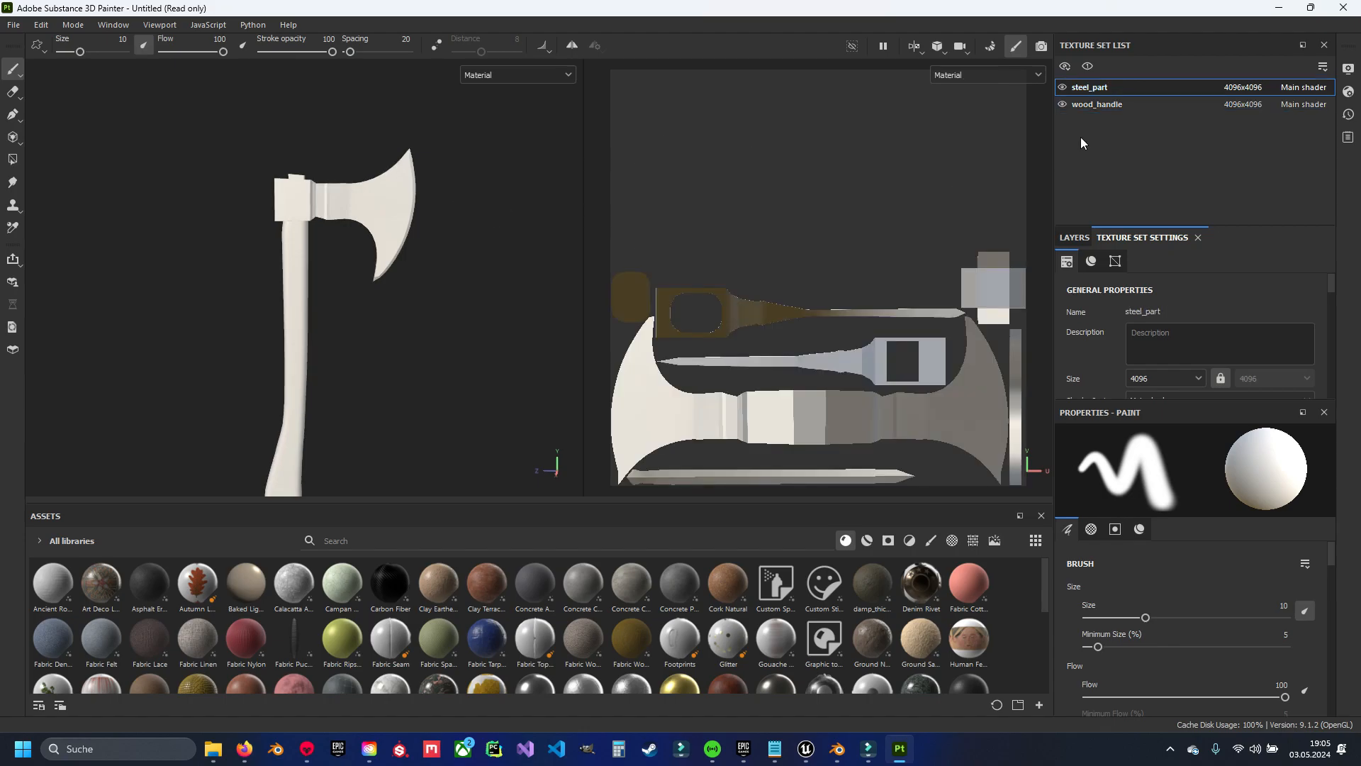
left_click_drag(461, 260, 362, 277, "alt")
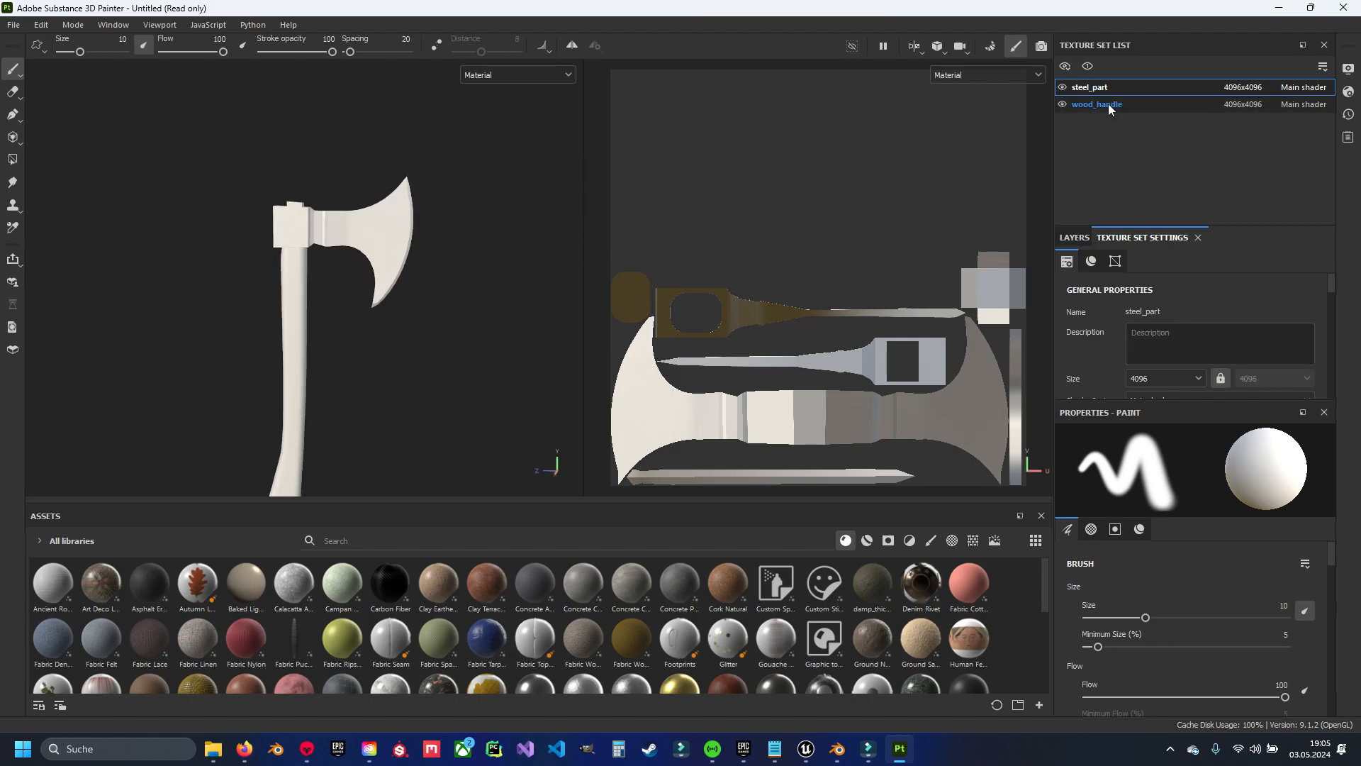
scroll(1188, 347, "down", 6)
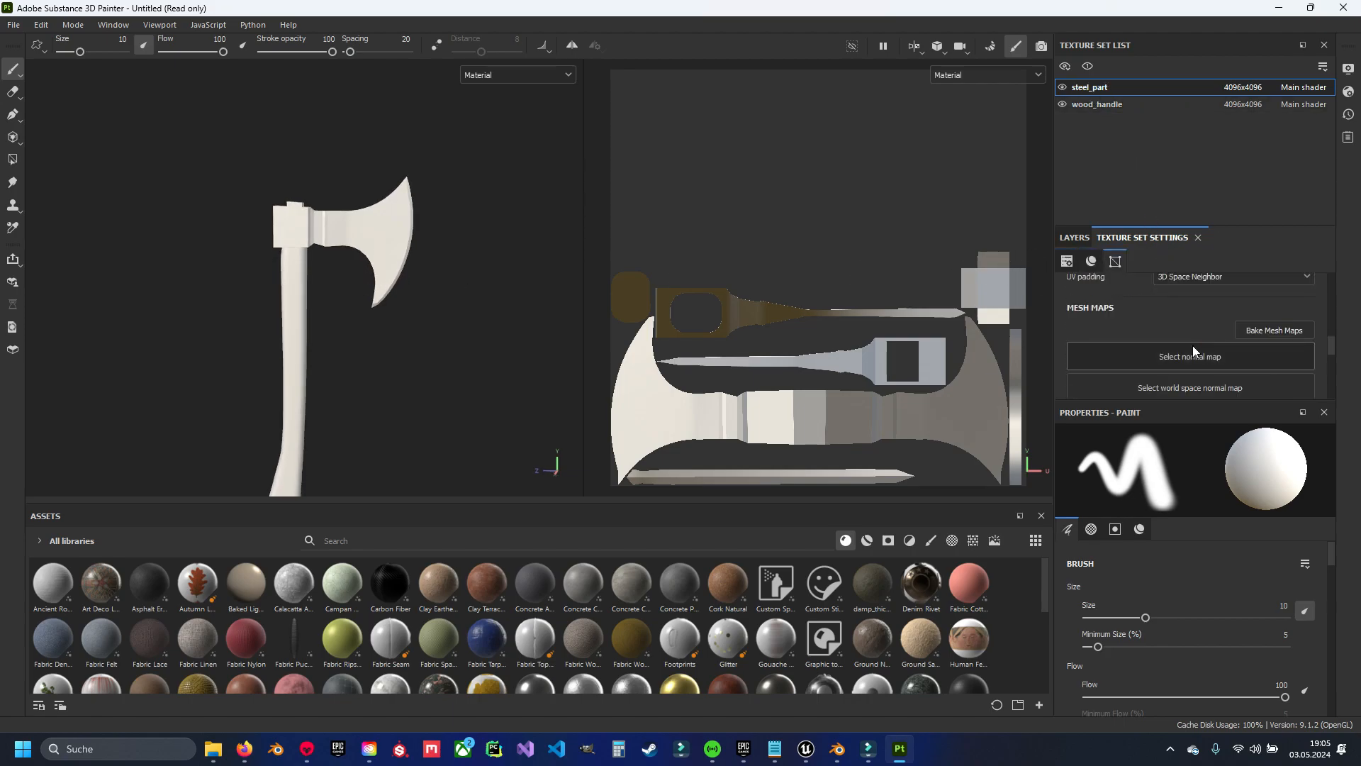
scroll(1189, 349, "down", 2)
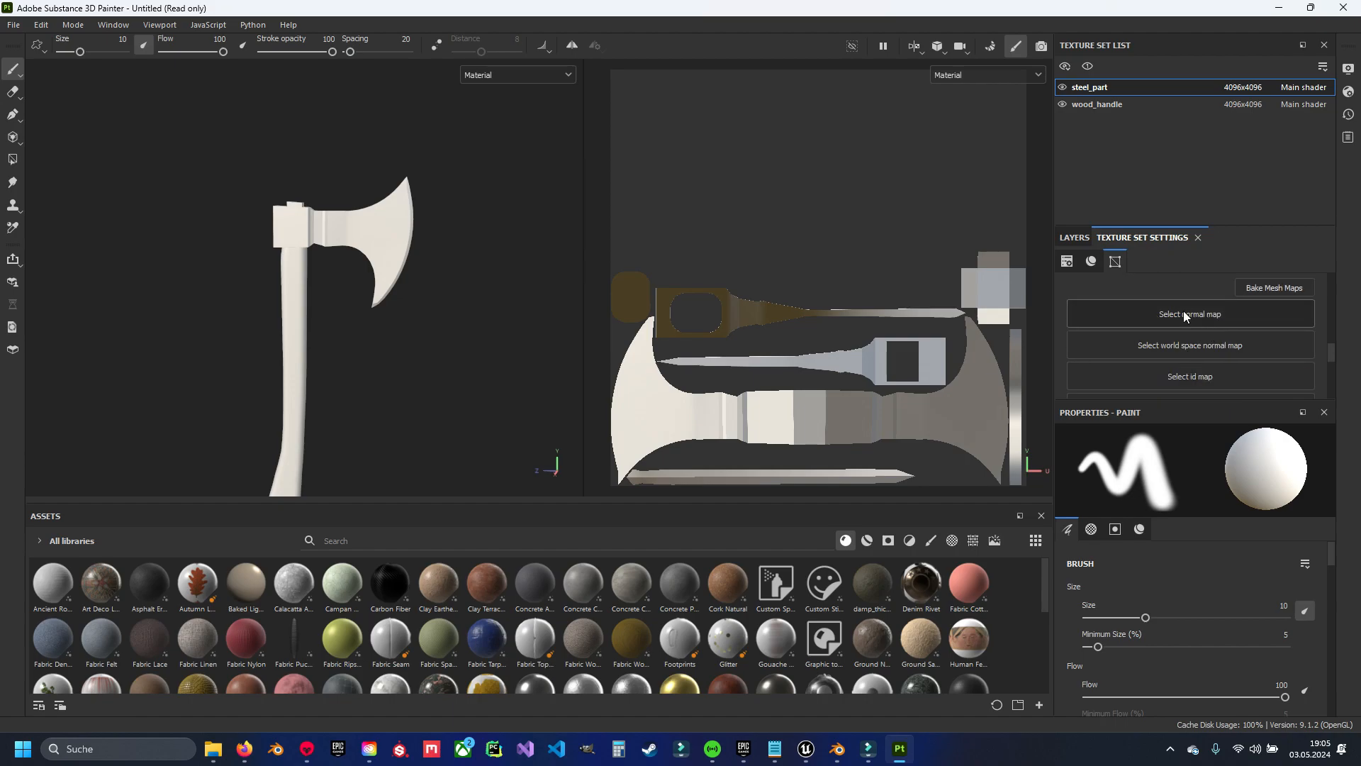
left_click(1201, 316)
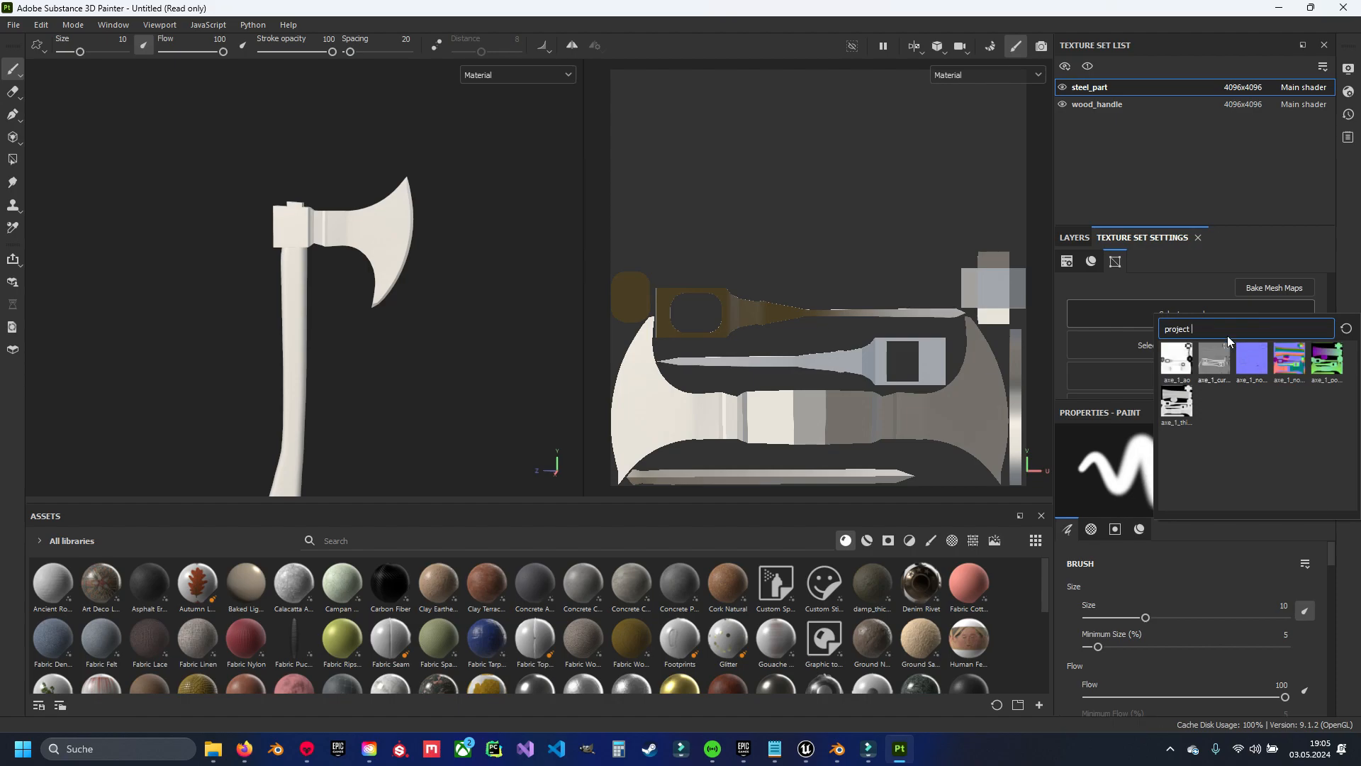
type("steel")
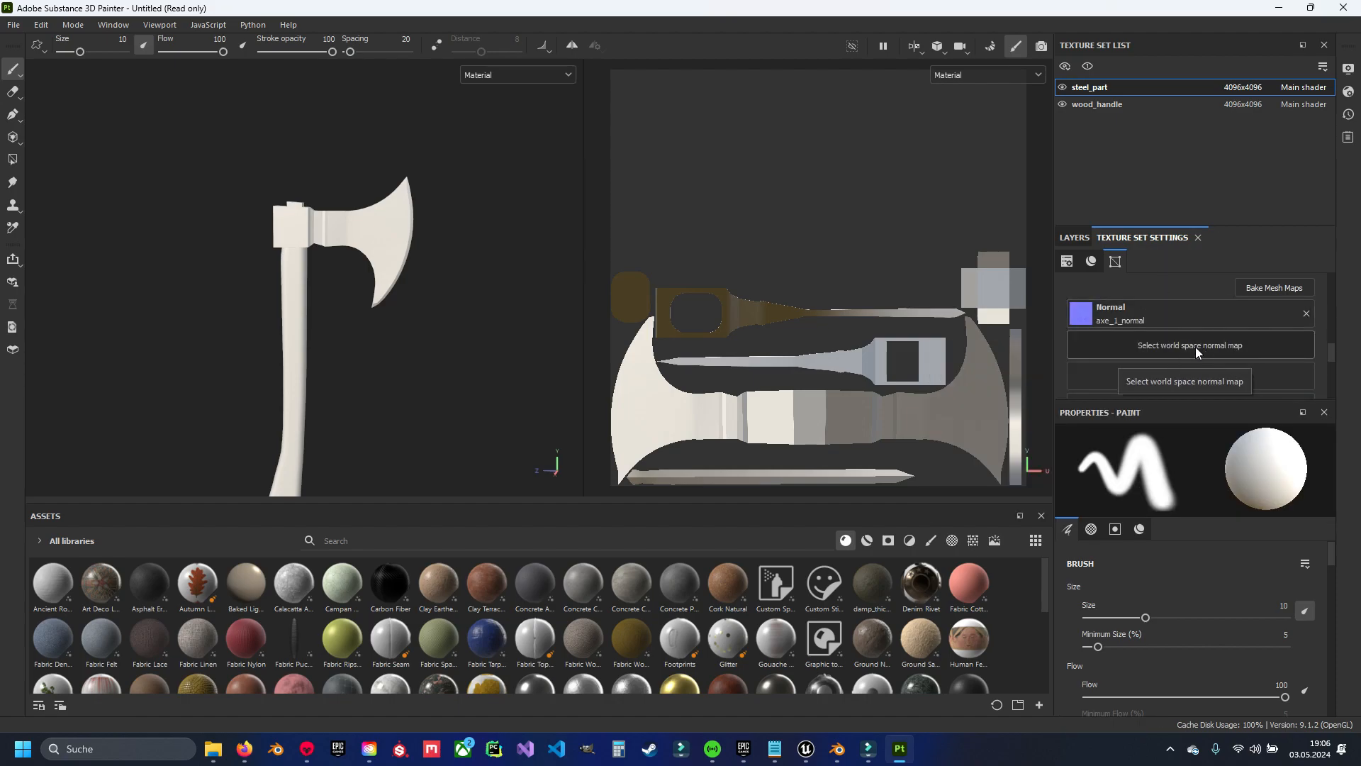
left_click(1195, 346)
left_click(1292, 397)
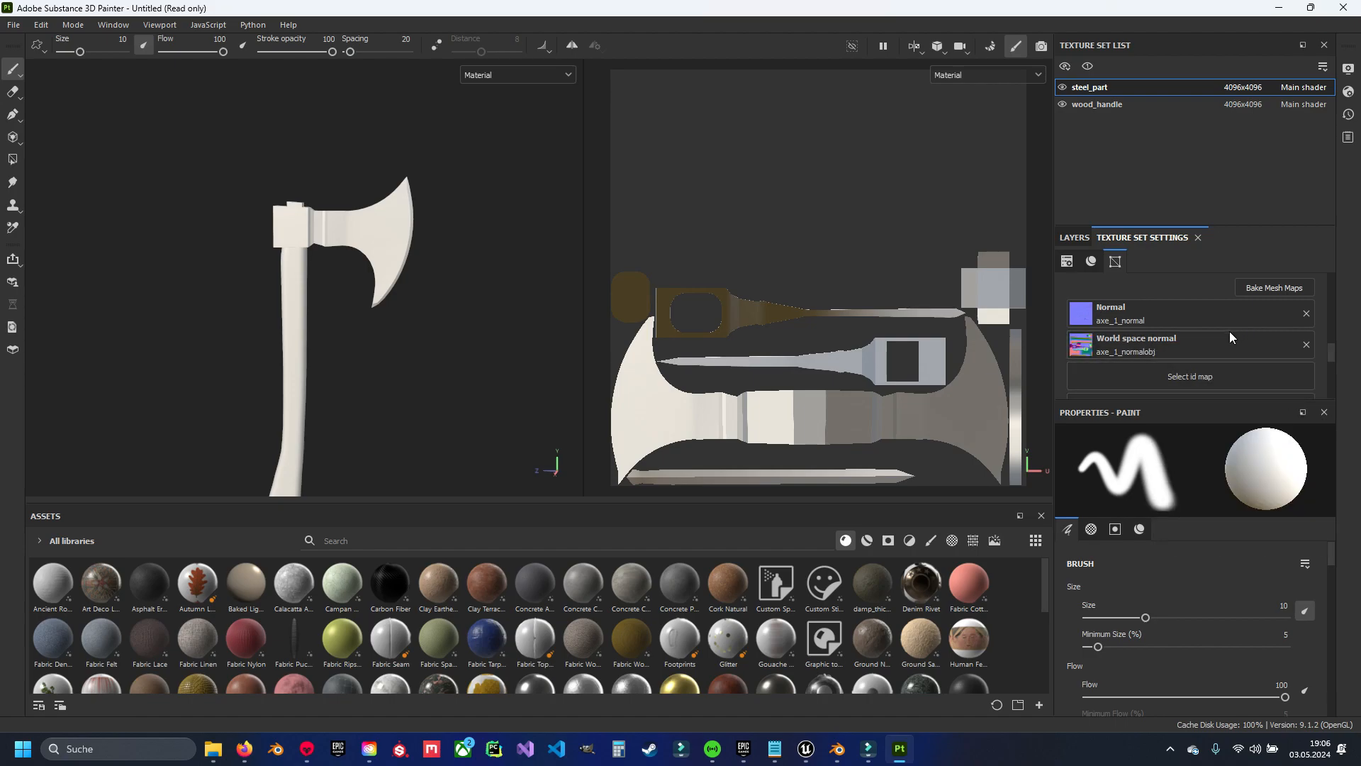
Assign axe_1_ao as the ambient occlusion map and axe_1_curve as the curvature map of steel_part
scroll(1233, 335, "down", 2)
left_click(1218, 324)
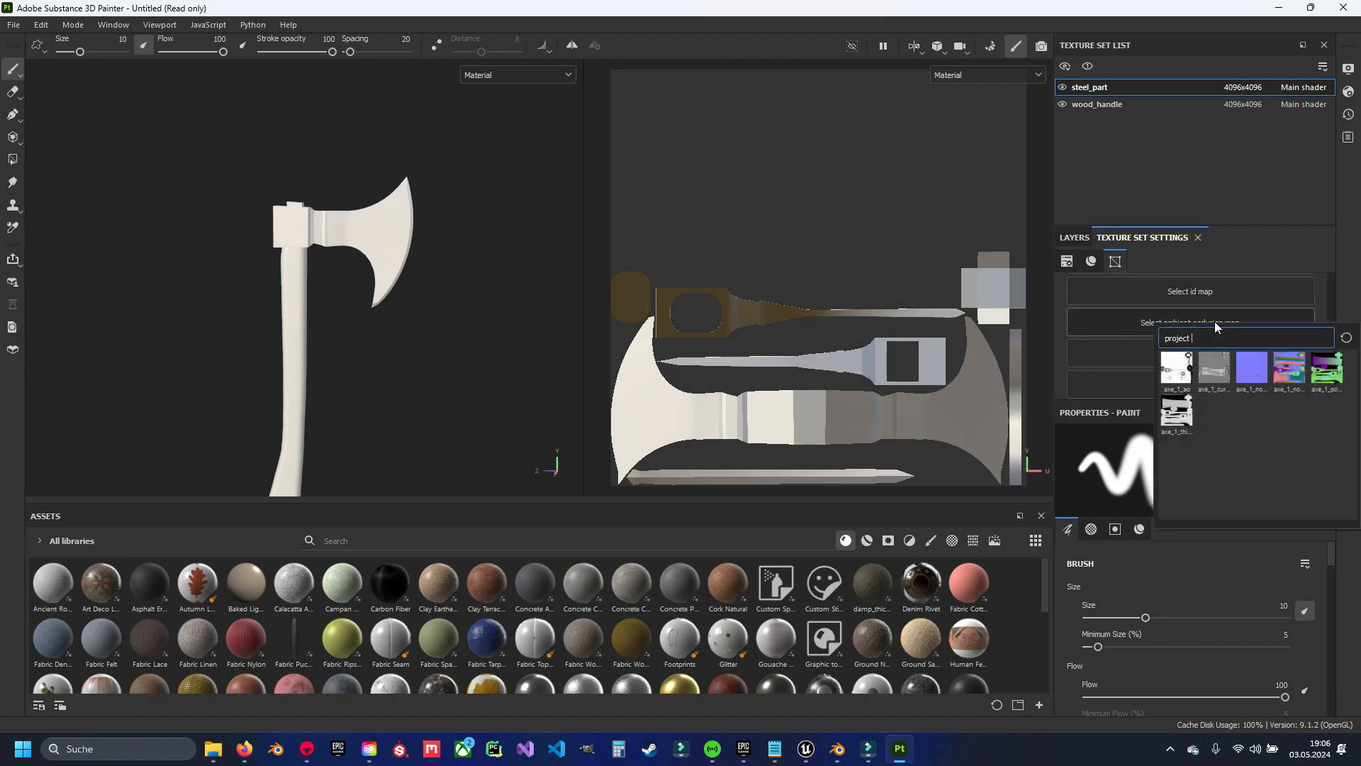
left_click(1175, 367)
scroll(1191, 340, "down", 1)
left_click(1198, 312)
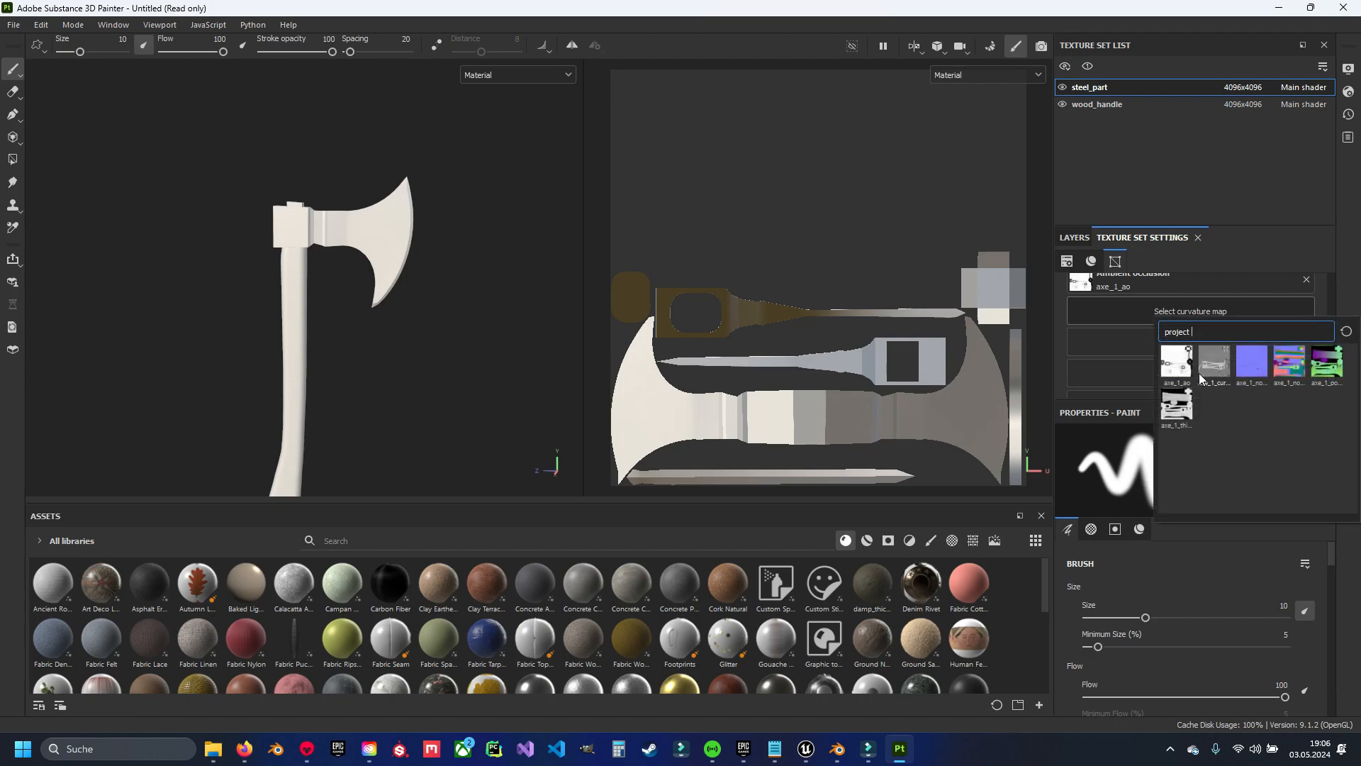
left_click(1209, 369)
Assign axe_1_position as the position map and axe_1_thickness as the thickness map of steel_part
left_click(1170, 343)
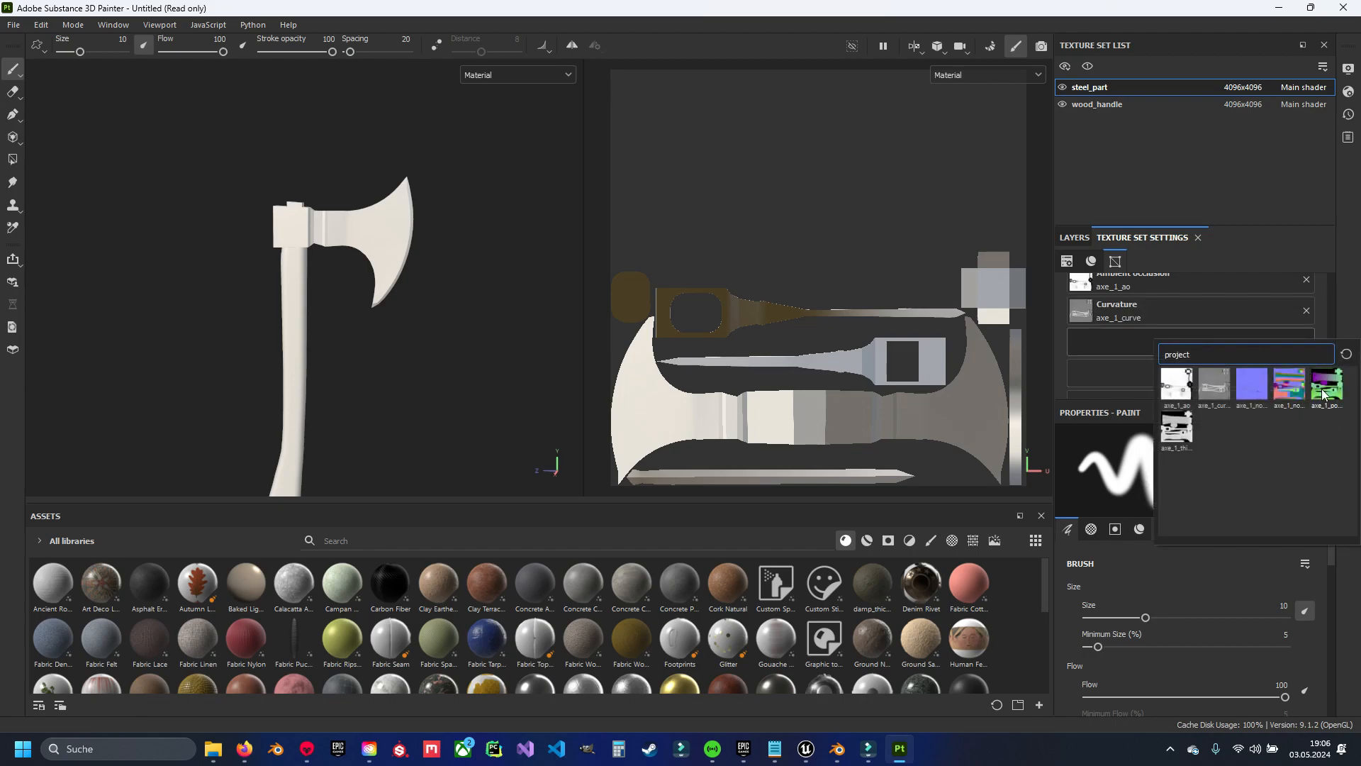
left_click(1322, 389)
scroll(1191, 333, "down", 1)
left_click(1191, 334)
left_click(1176, 425)
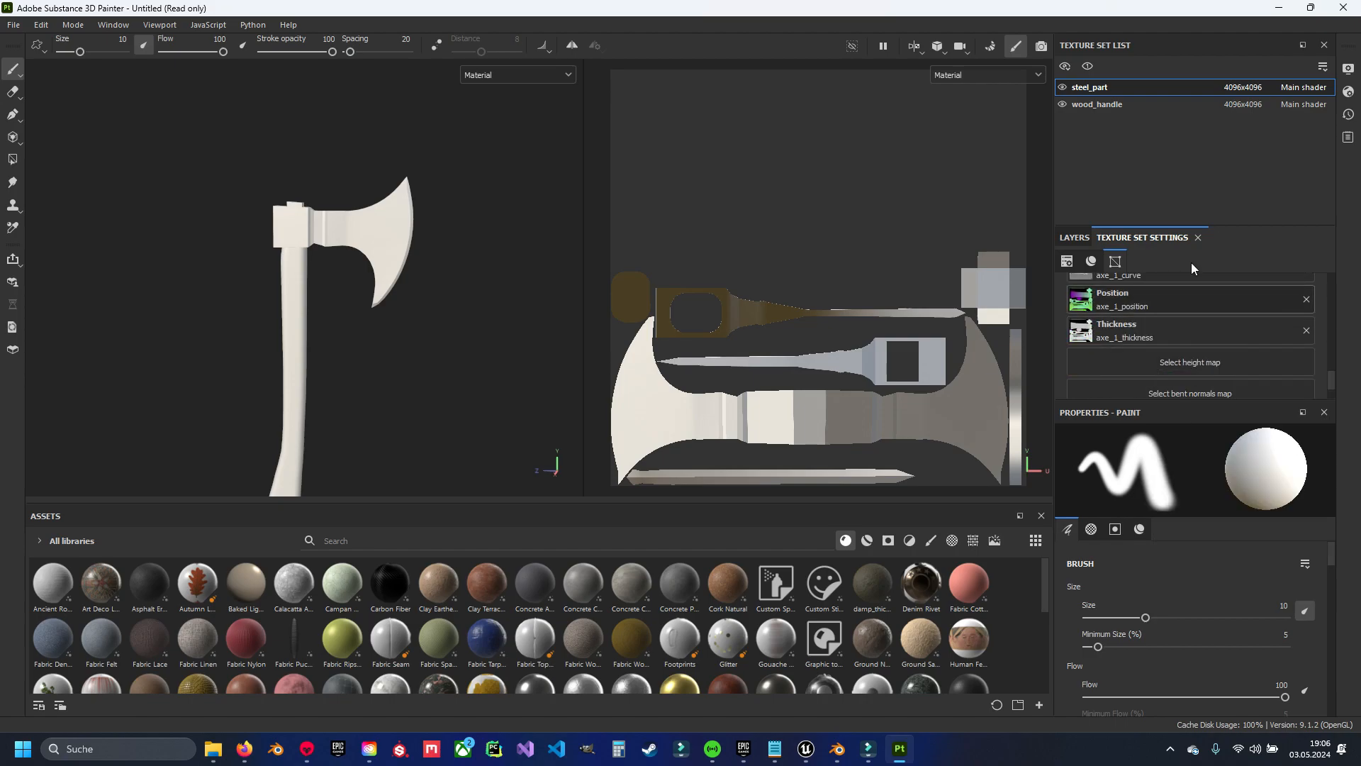
For the wood_handle texture set, assign the axe_1 normal and world space normal maps
left_click(1095, 105)
scroll(1205, 338, "up", 2)
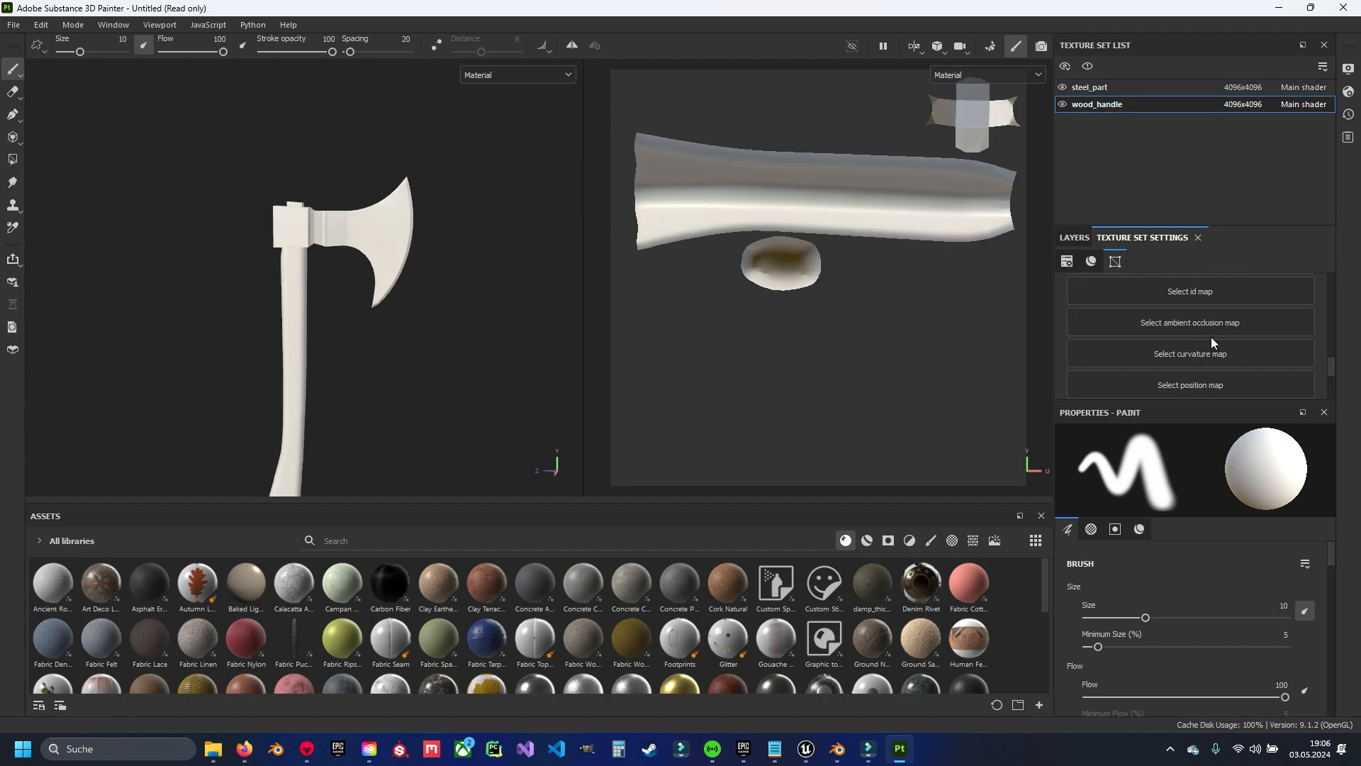
left_click(1196, 319)
left_click(1252, 363)
scroll(1162, 328, "down", 1)
left_click(1176, 306)
left_click(1289, 351)
Assign the axe_1 ambient occlusion and curvature maps to wood_handle
left_click(1283, 362)
left_click(1178, 405)
scroll(1198, 358, "down", 1)
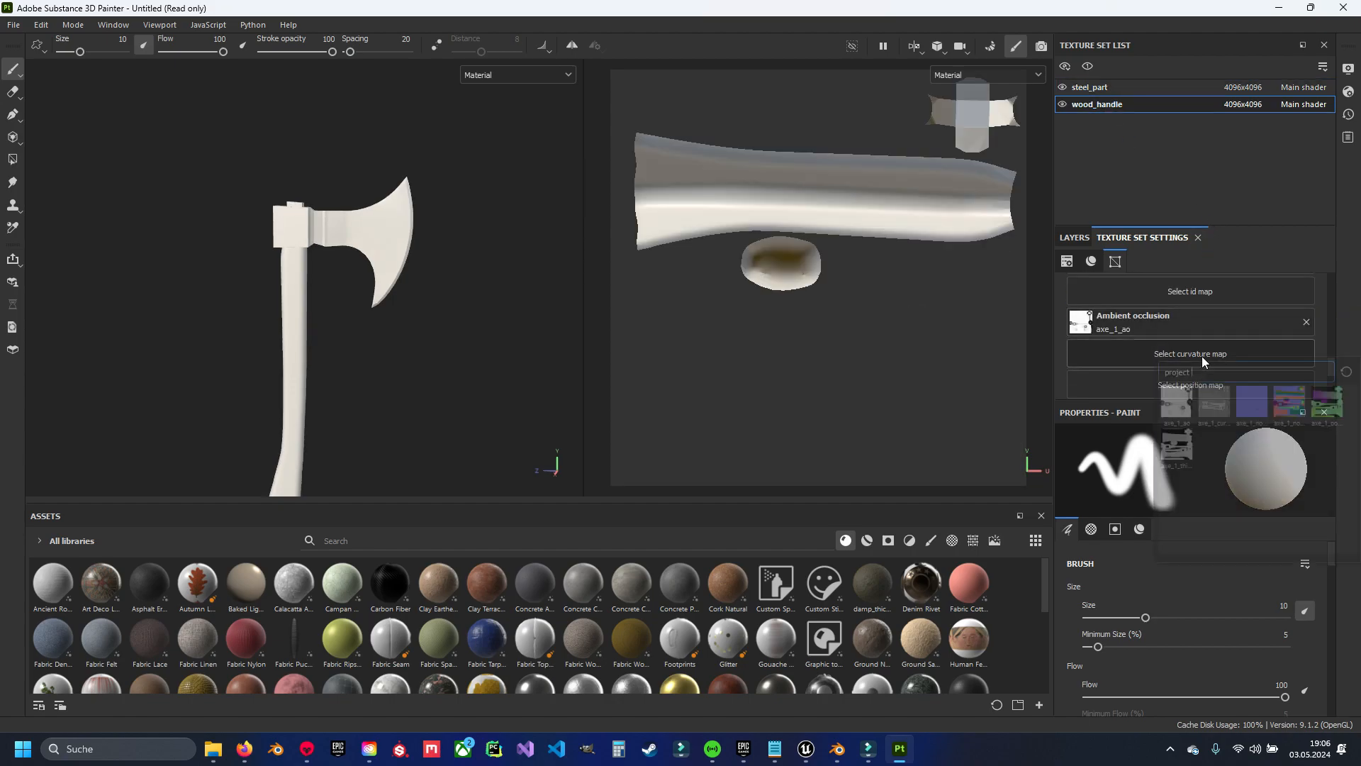
Assign axe_1_position as the position map and axe_1_thickness as the thickness map of wood_handle
left_click(1324, 355)
scroll(1262, 312, "down", 1)
left_click(1220, 284)
left_click(1175, 368)
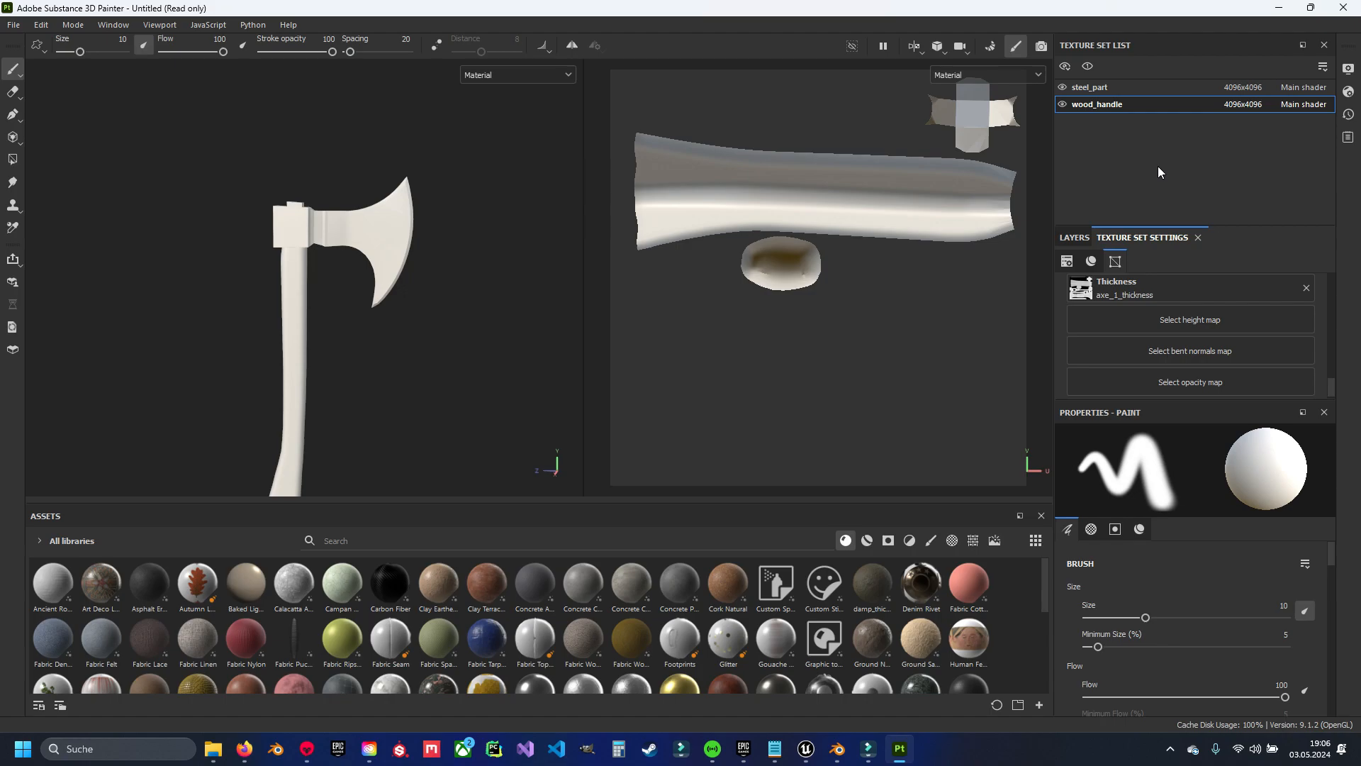
Delete the default Layer 1 from the wood_handle layer stack
middle_click_drag(394, 315, 434, 203, "alt")
left_click_drag(355, 223, 381, 215, "alt")
middle_click_drag(380, 215, 379, 270, "alt")
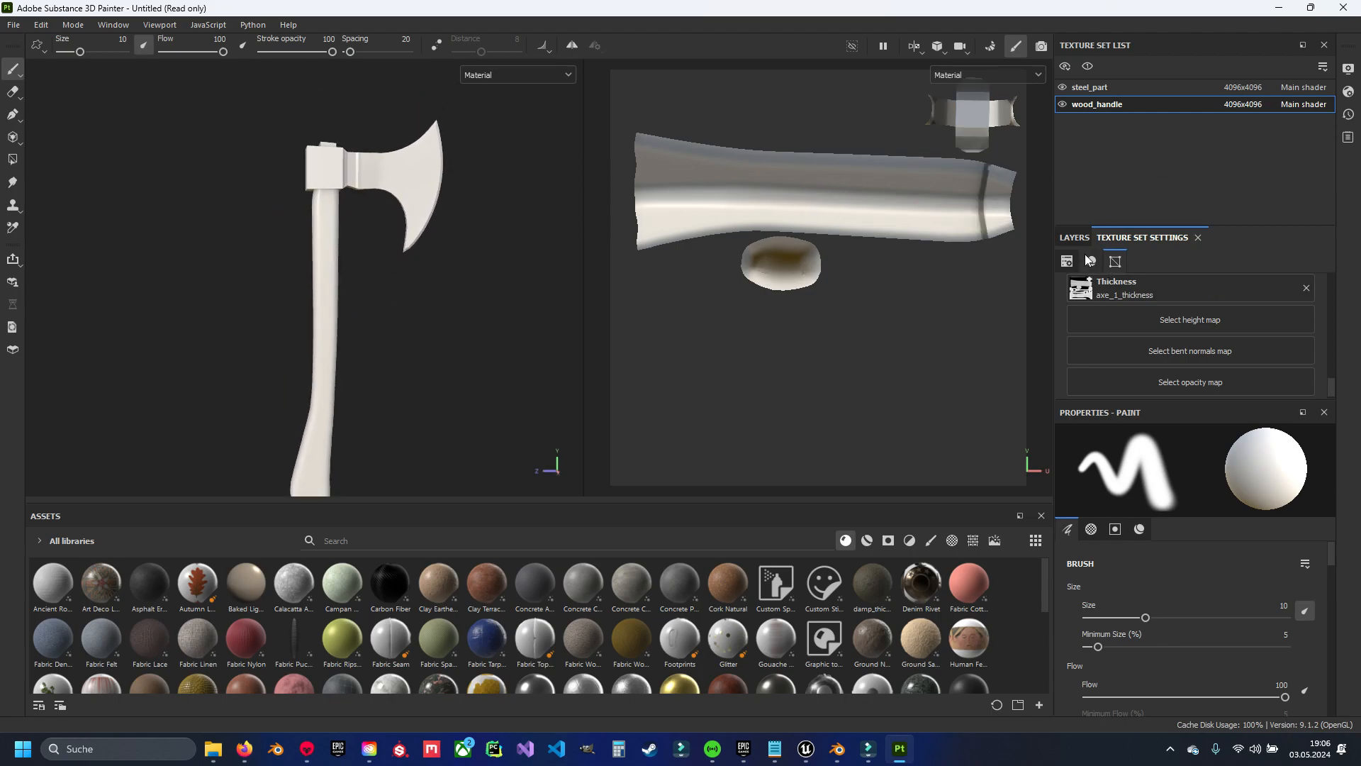
left_click(1075, 237)
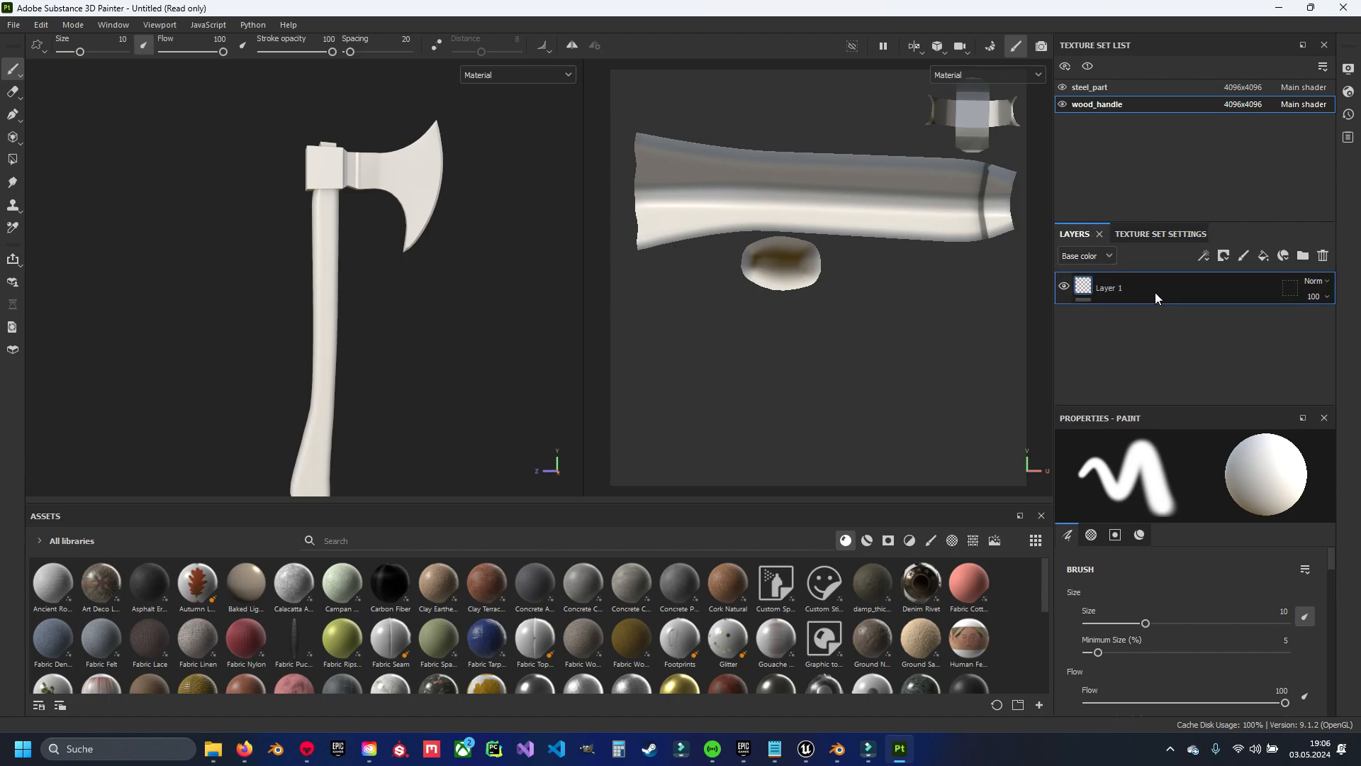
key("Delete")
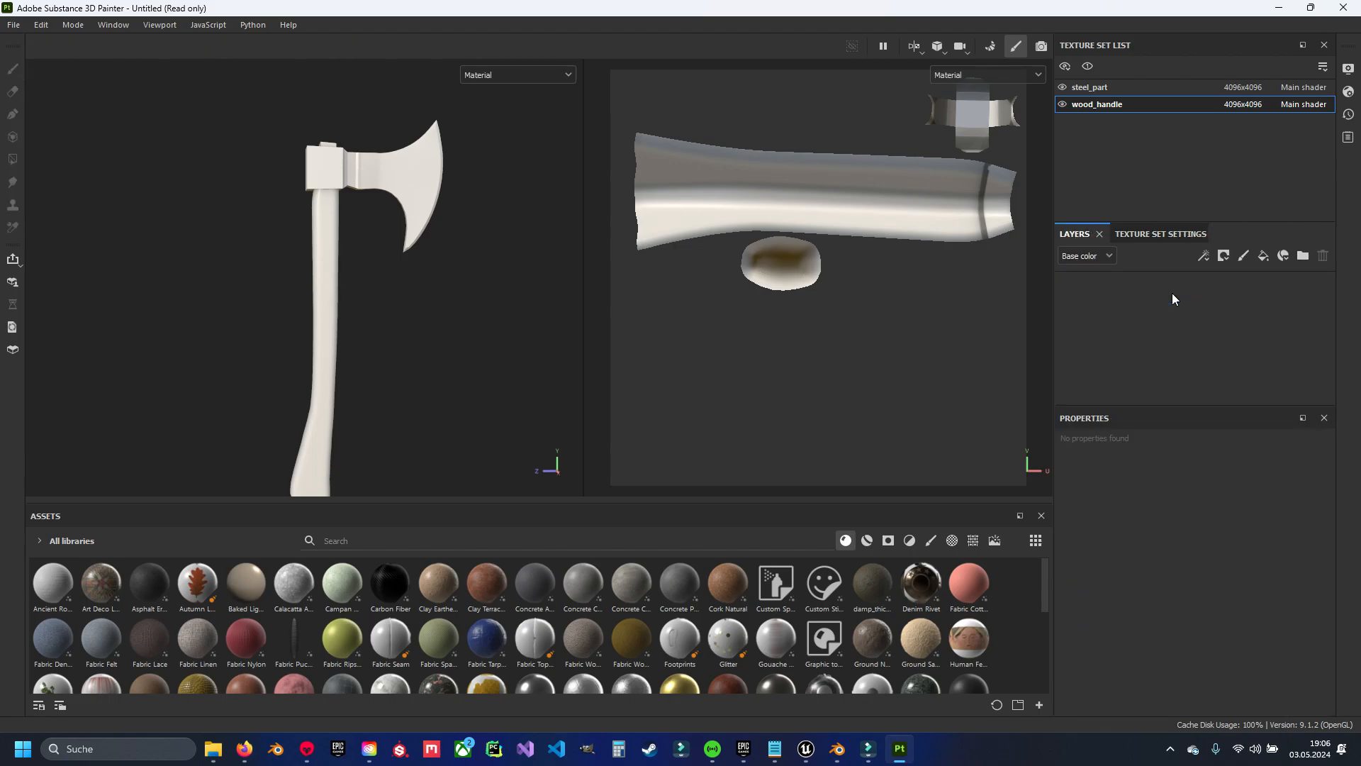
Search the assets for "wood" and add the Wood Rough material as a fill layer on wood_handle
middle_click_drag(356, 359, 386, 343)
left_click(428, 540)
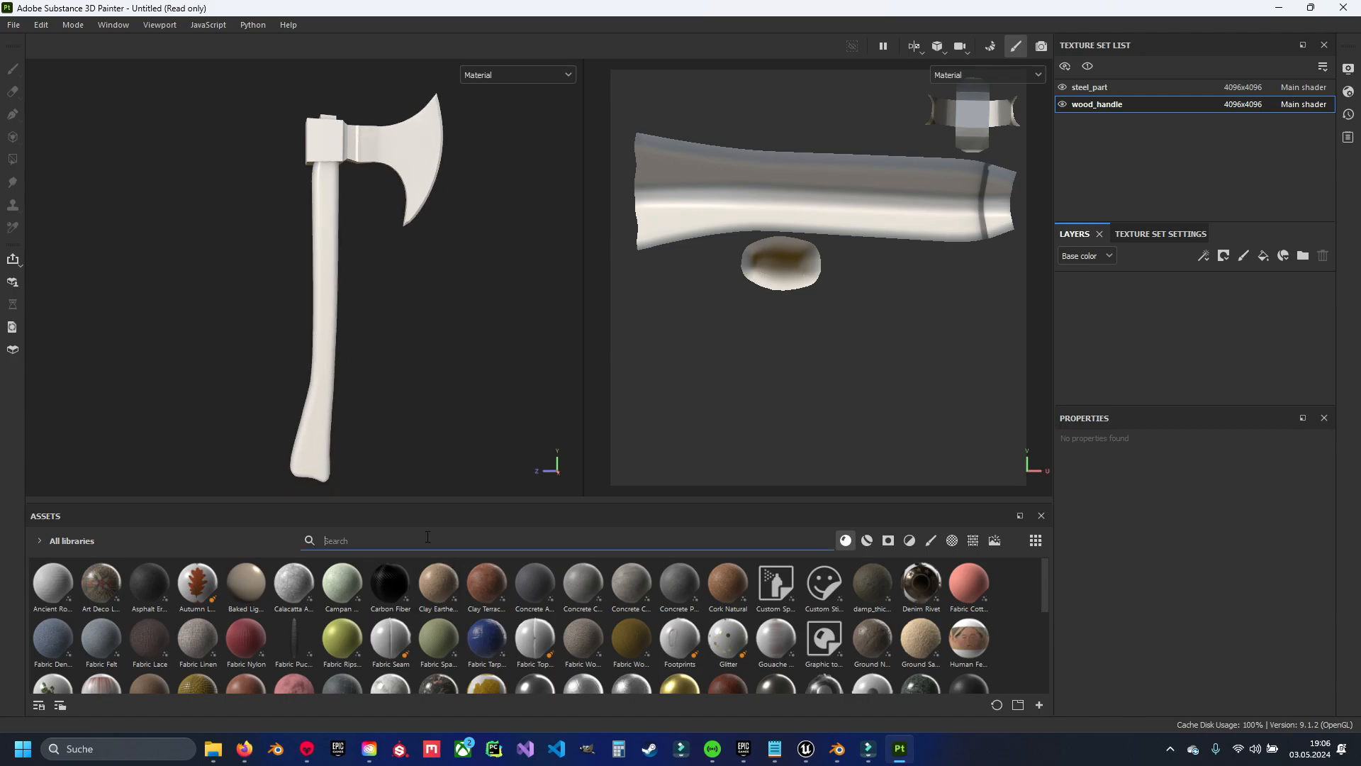
type("wood")
left_click(473, 605)
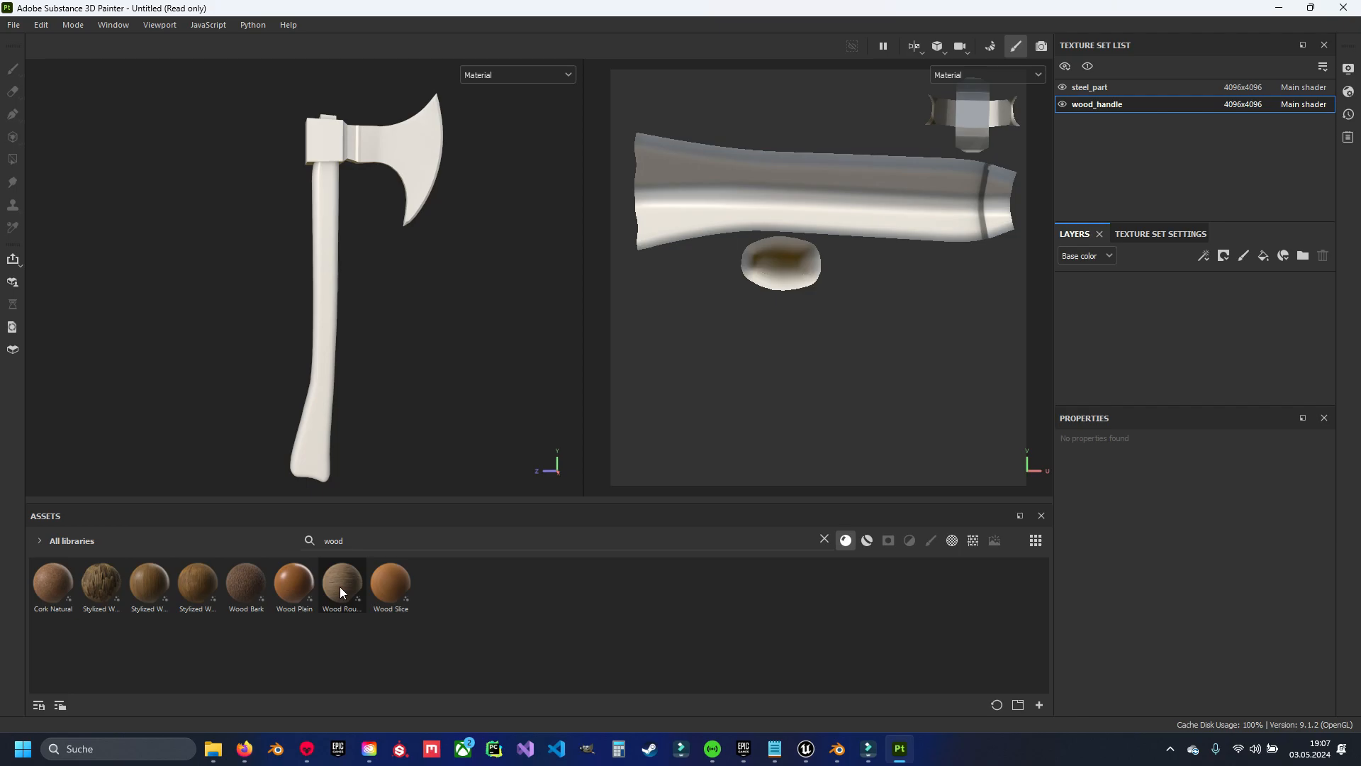
left_click_drag(341, 590, 1104, 357)
Set the Wood Rough layer's projection to tri-planar projection
scroll(355, 340, "up", 5)
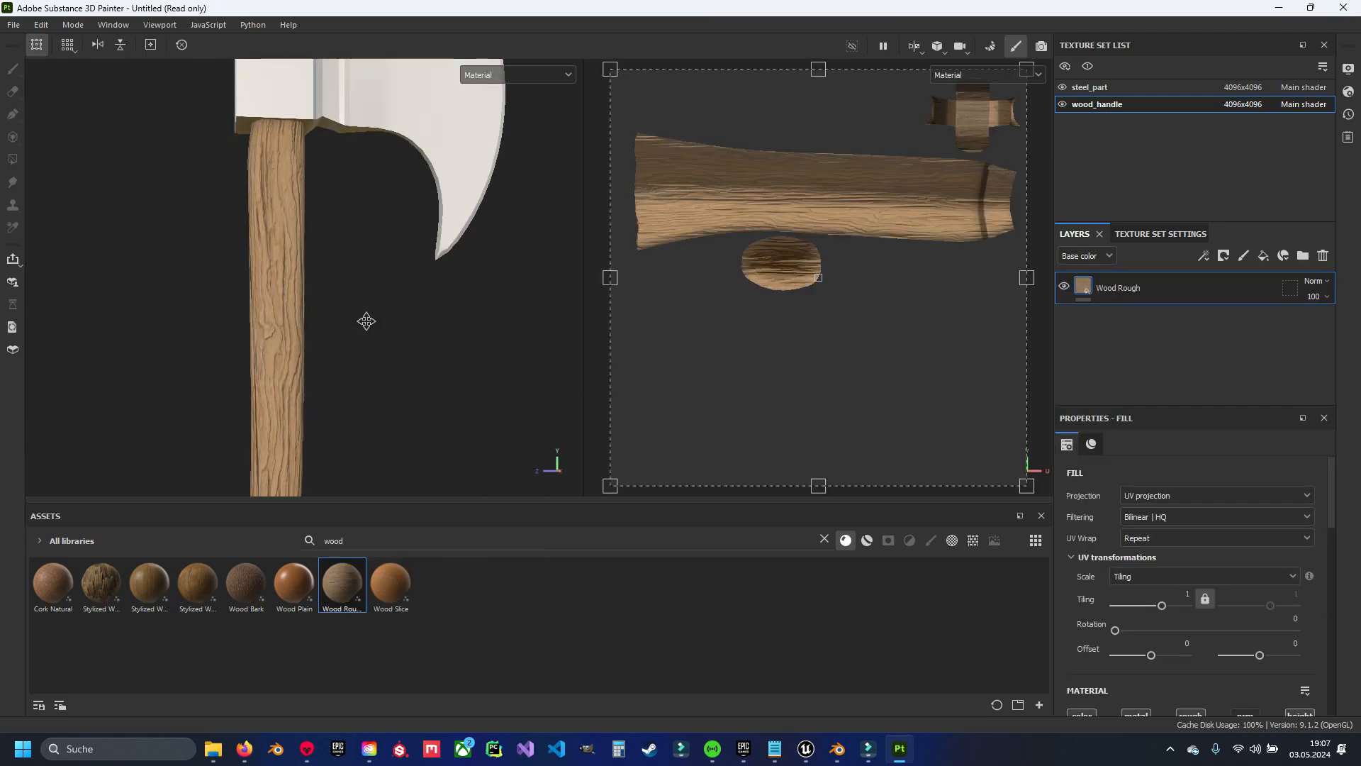
left_click_drag(377, 224, 242, 368, "alt")
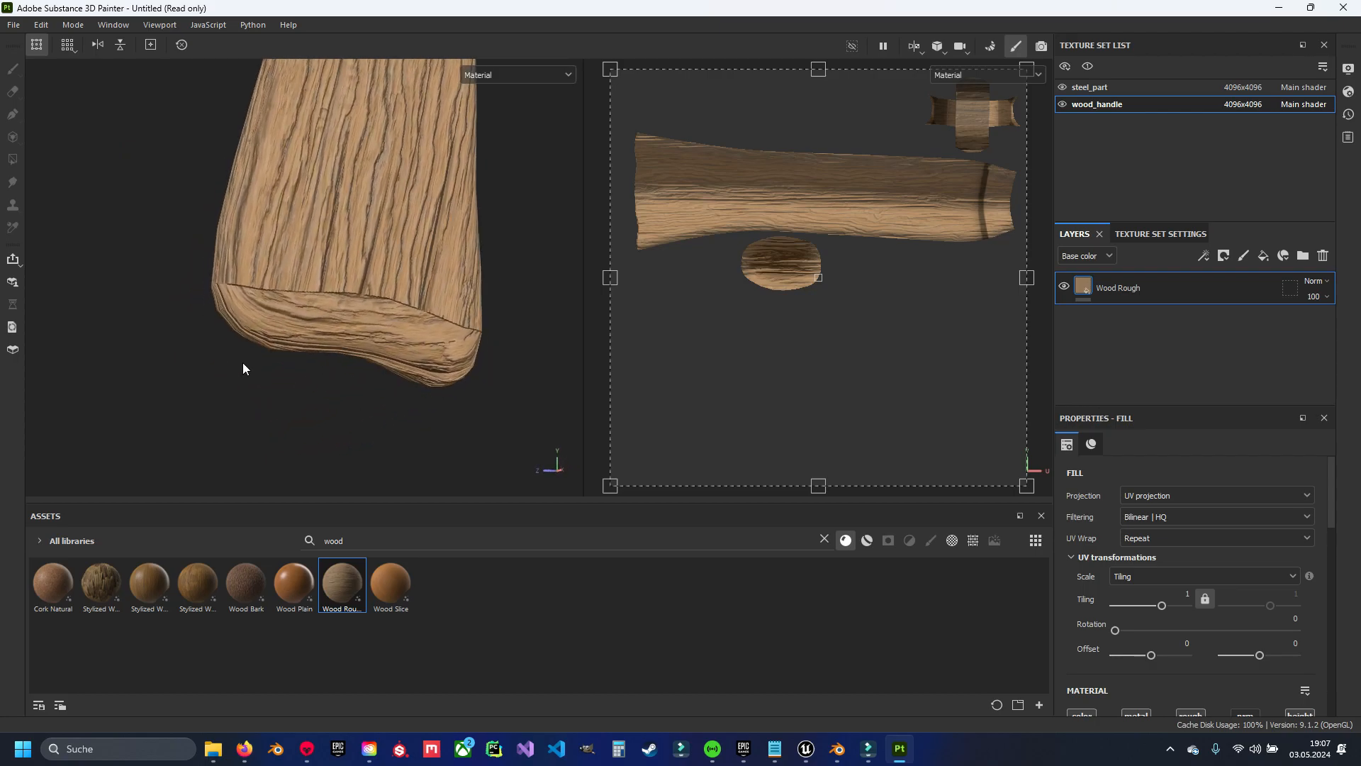
middle_click_drag(270, 309, 277, 339, "alt")
left_click_drag(376, 363, 333, 346, "alt")
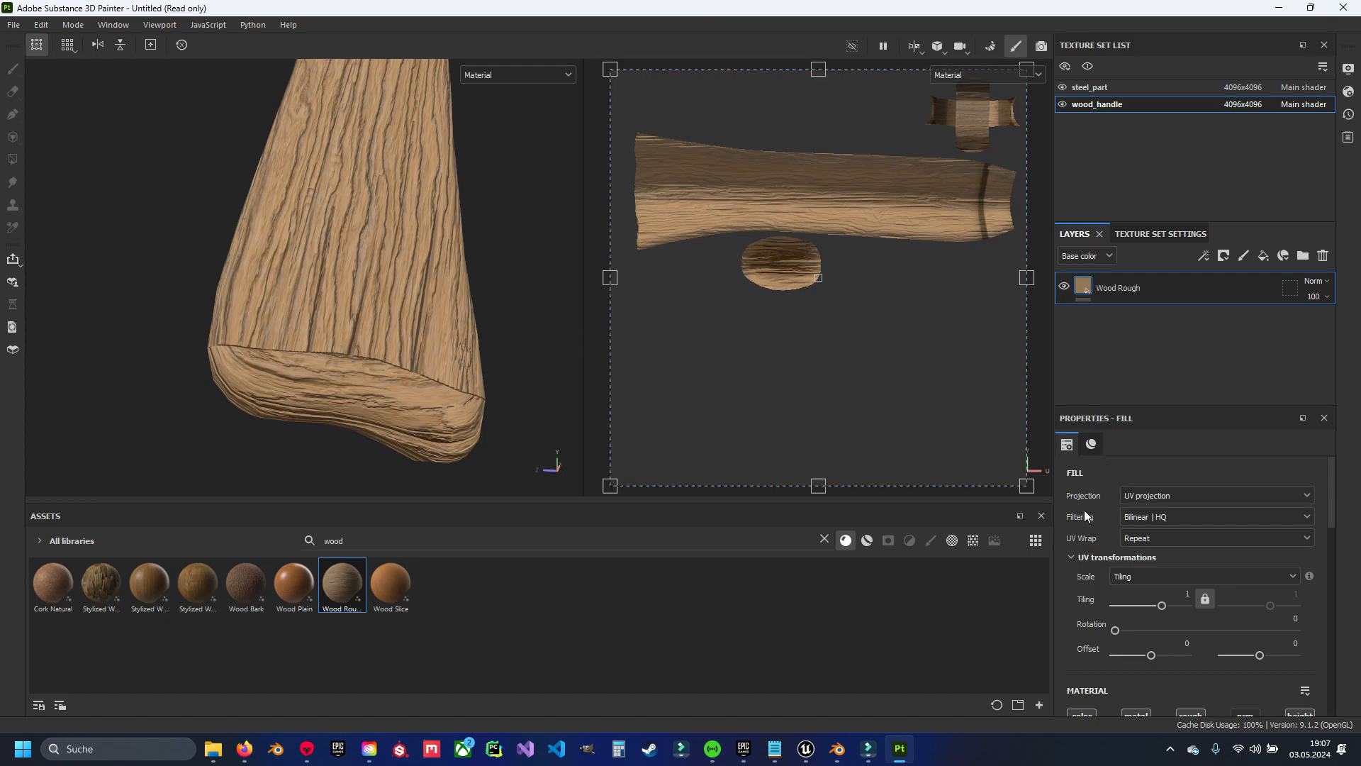
left_click(1197, 494)
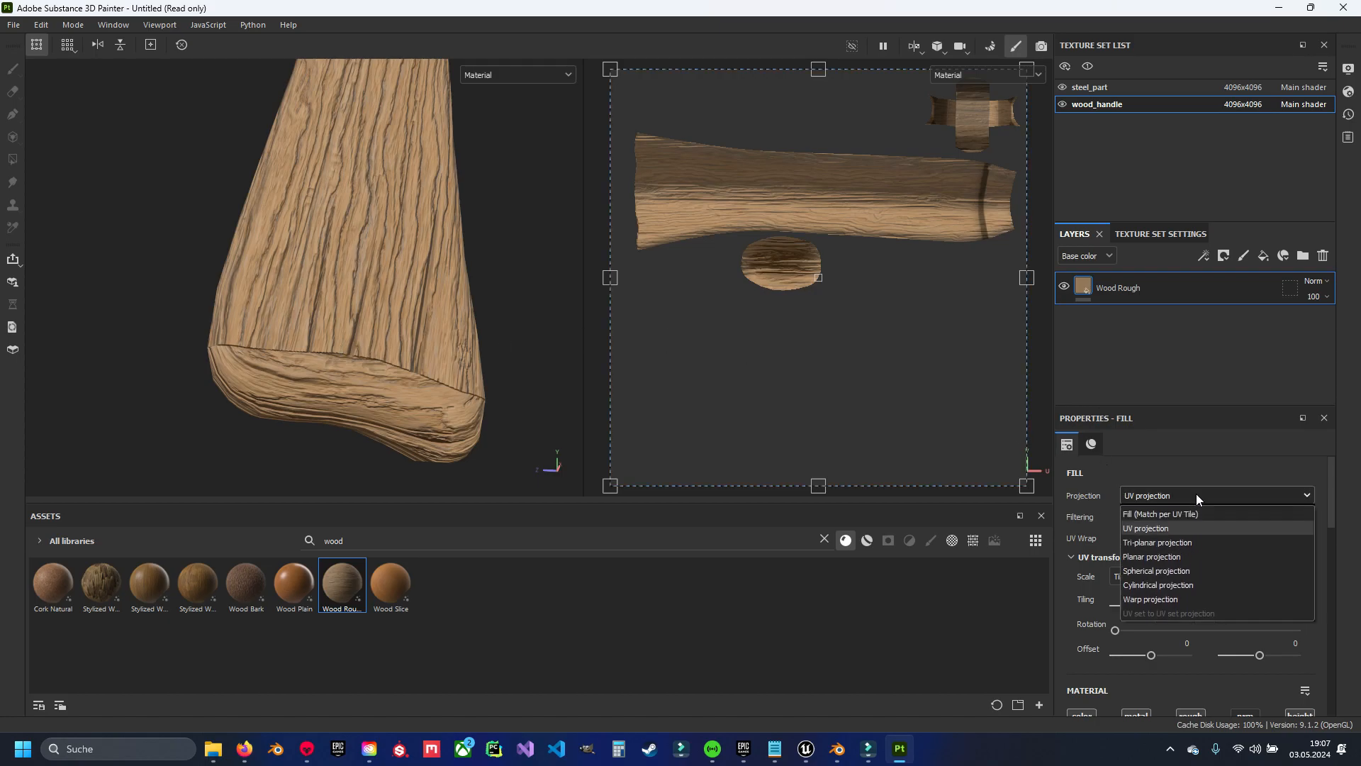
left_click(1177, 543)
left_click_drag(427, 392, 1049, 445, "alt")
Set the Wood Rough layer's UV rotation to 90 and its tiling to 4
scroll(1156, 579, "down", 1)
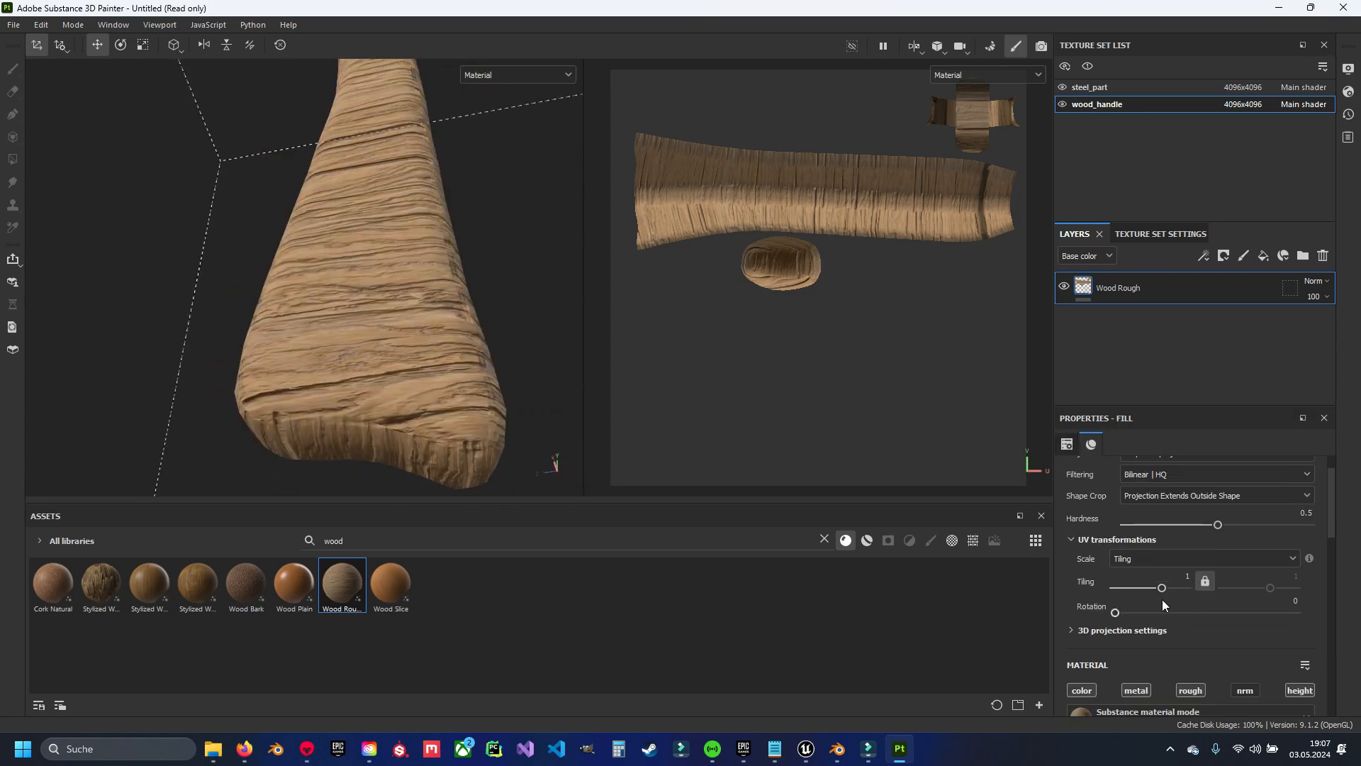
left_click(1295, 600)
type("90")
key("Return")
left_click_drag(547, 364, 419, 360, "alt")
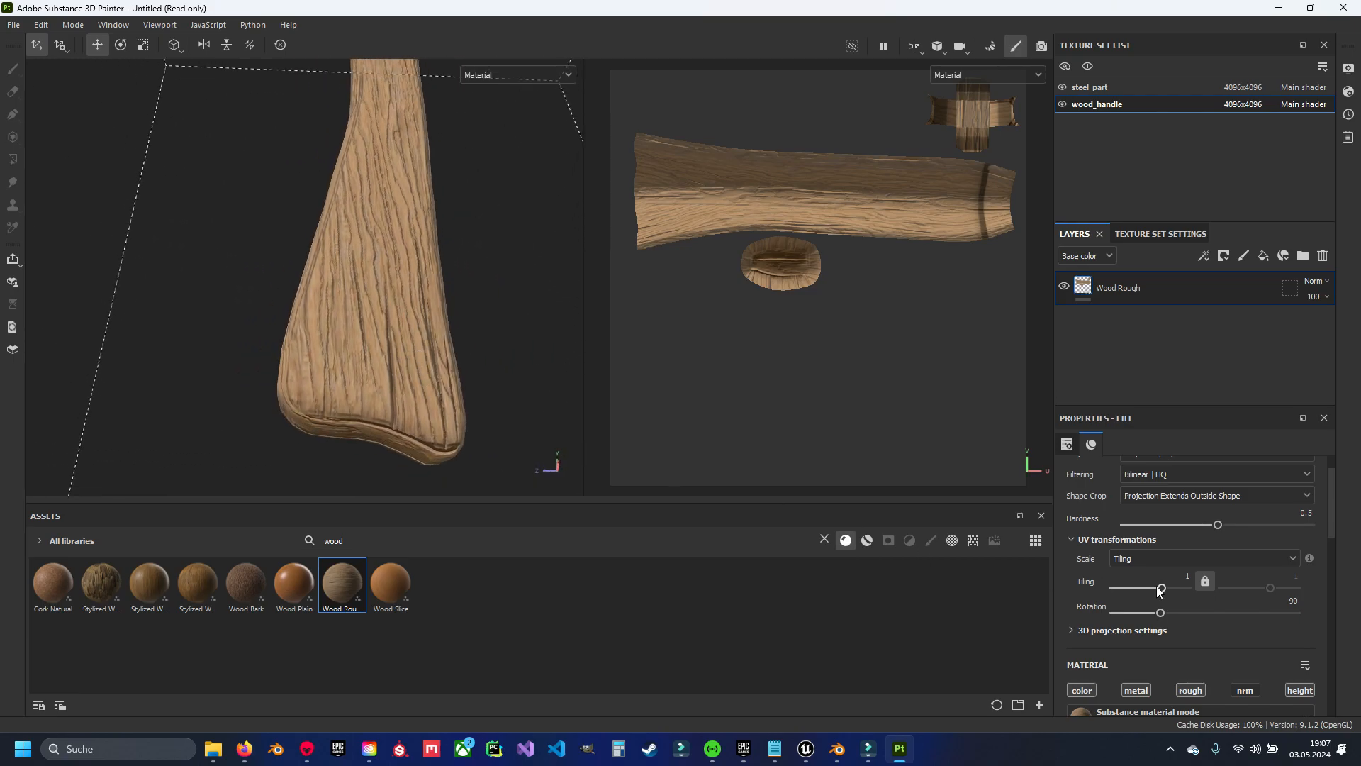
type("4")
key("Return")
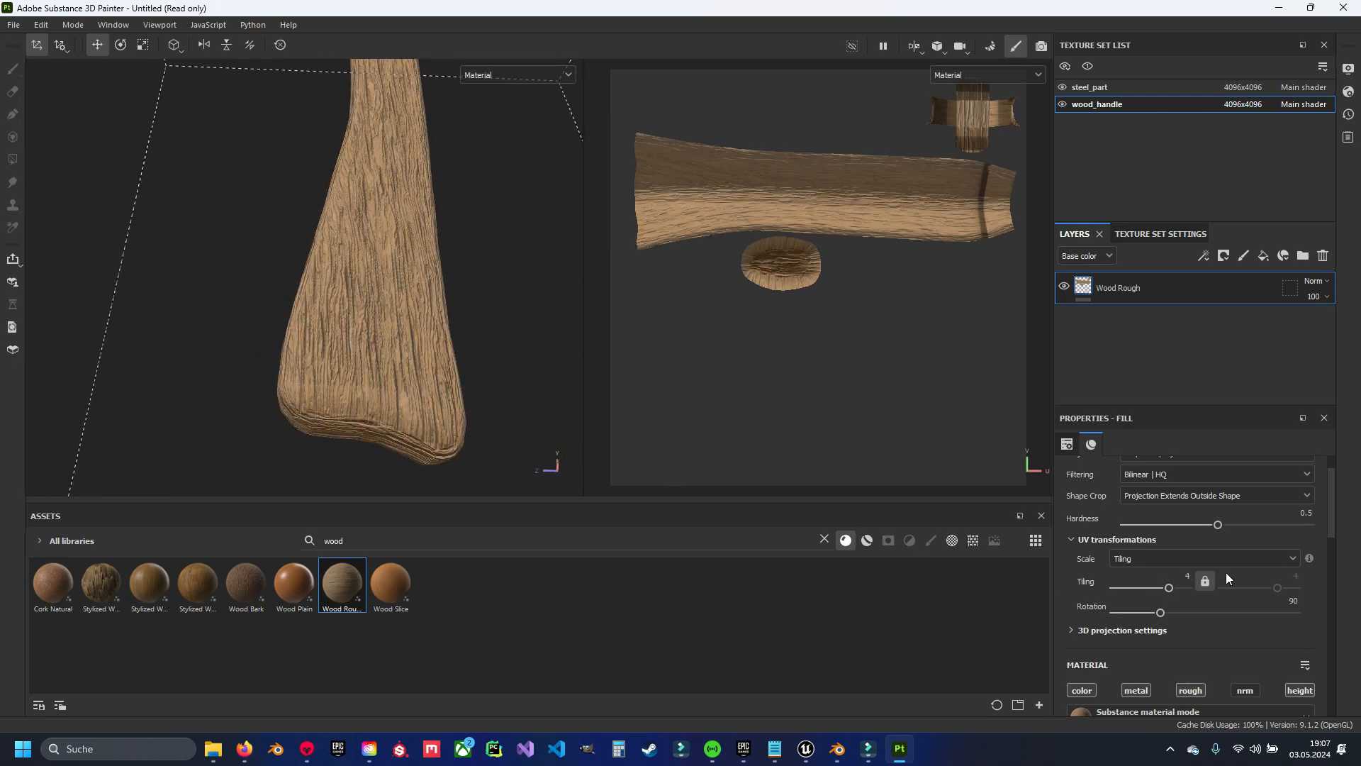
Set the Wood Rough material's Veins Density to 0.44
mouse_move(373, 297)
left_mouse_down("alt")
mouse_move(515, 203)
mouse_move(407, 222)
mouse_move(441, 147)
mouse_move(397, 268)
mouse_move(377, 386)
mouse_move(333, 291)
mouse_move(391, 284)
left_mouse_up("alt")
scroll(1182, 584, "down", 3)
scroll(1182, 586, "down", 5)
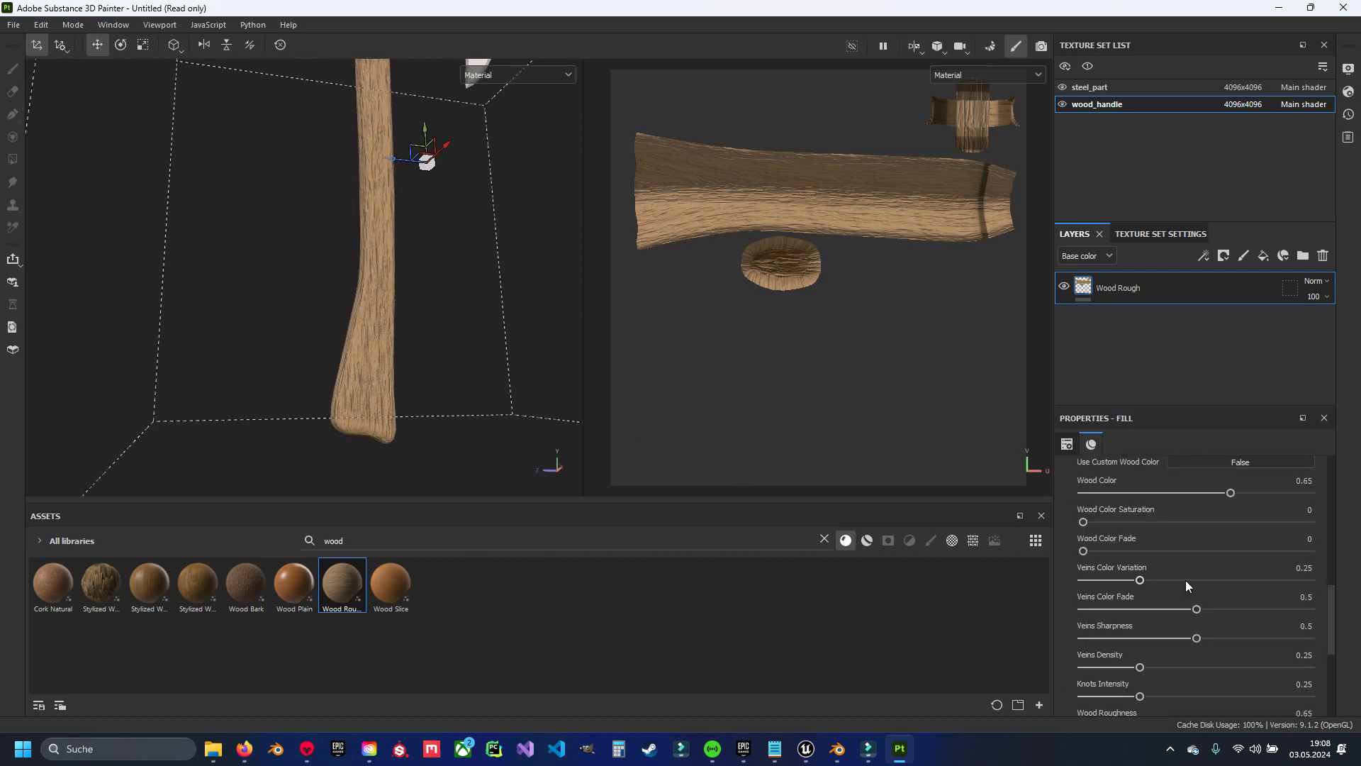
scroll(411, 363, "up", 8)
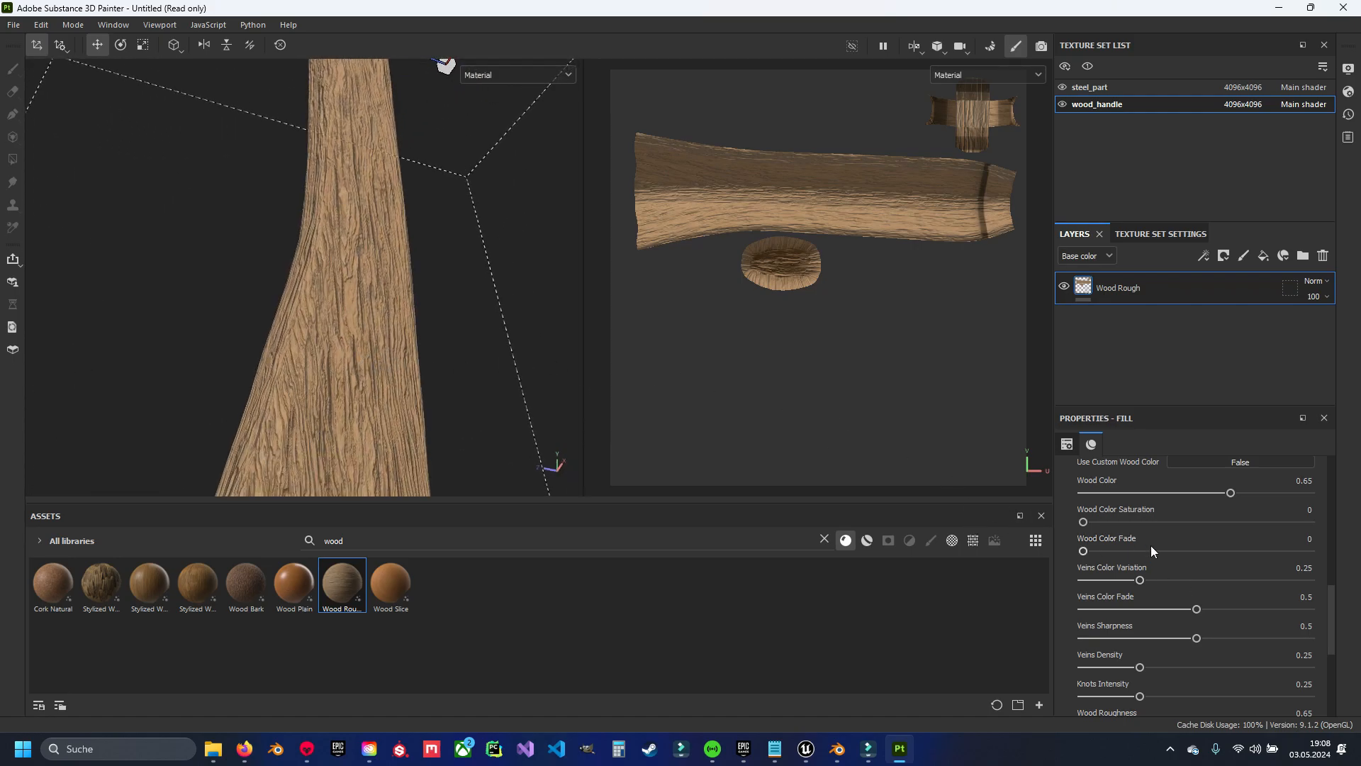
scroll(1097, 524, "down", 2)
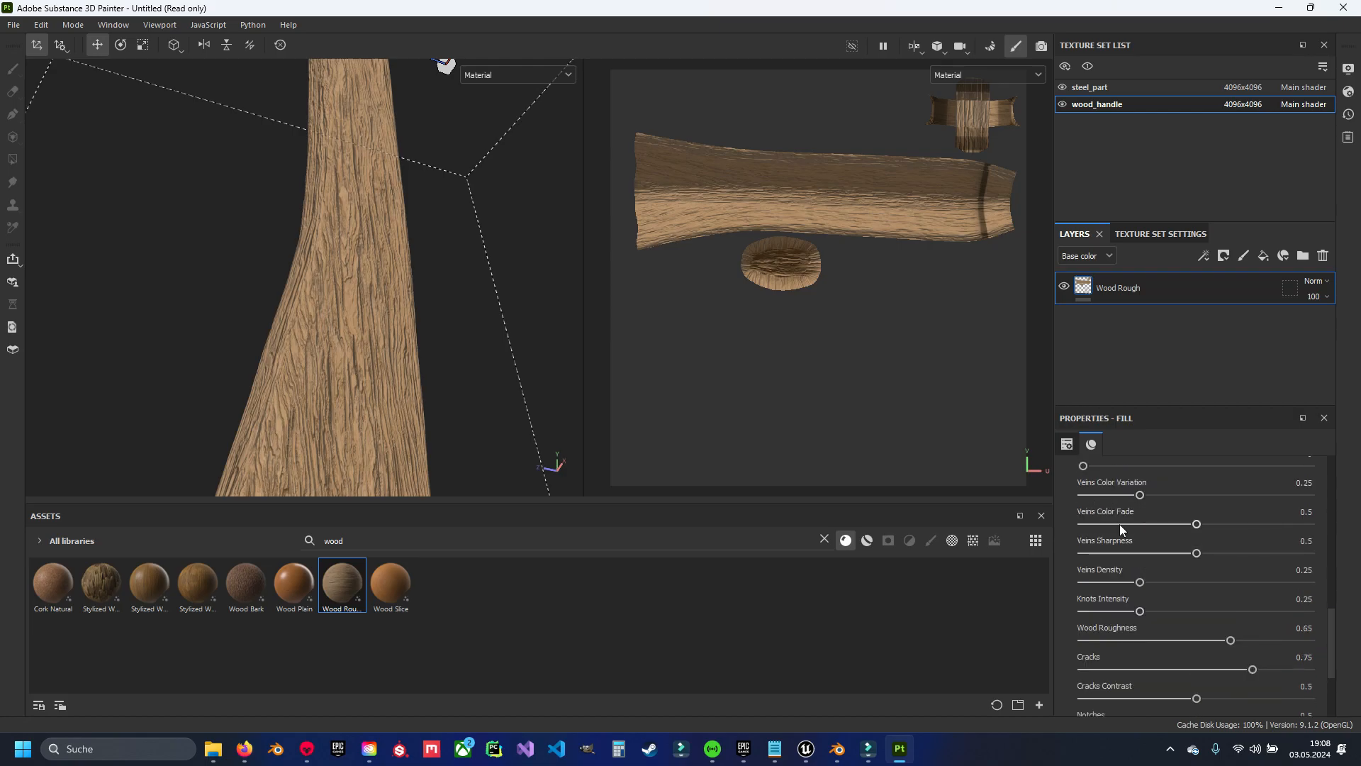
left_click(1182, 581)
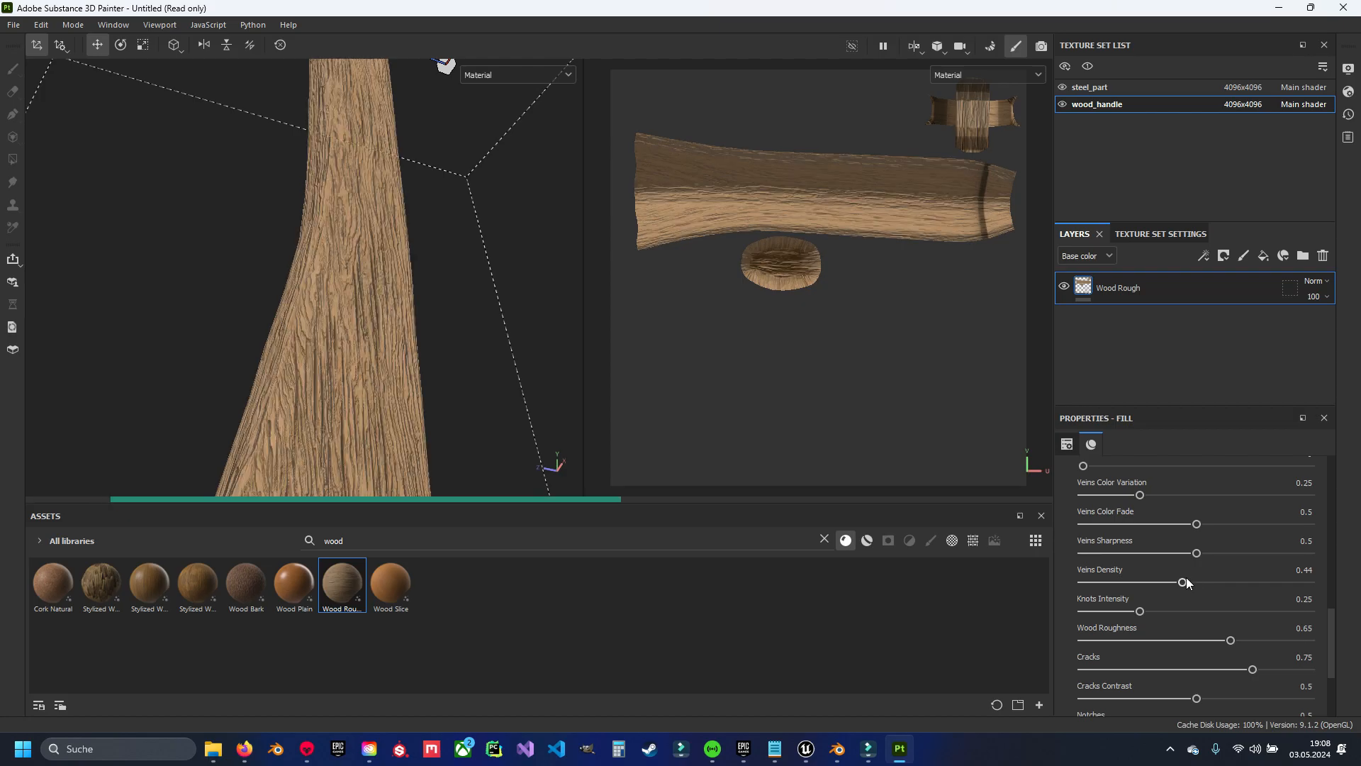
Set the Wood Rough material's Veins Density to 0.22 and its Knots Intensity to 0.3
left_click(1112, 581)
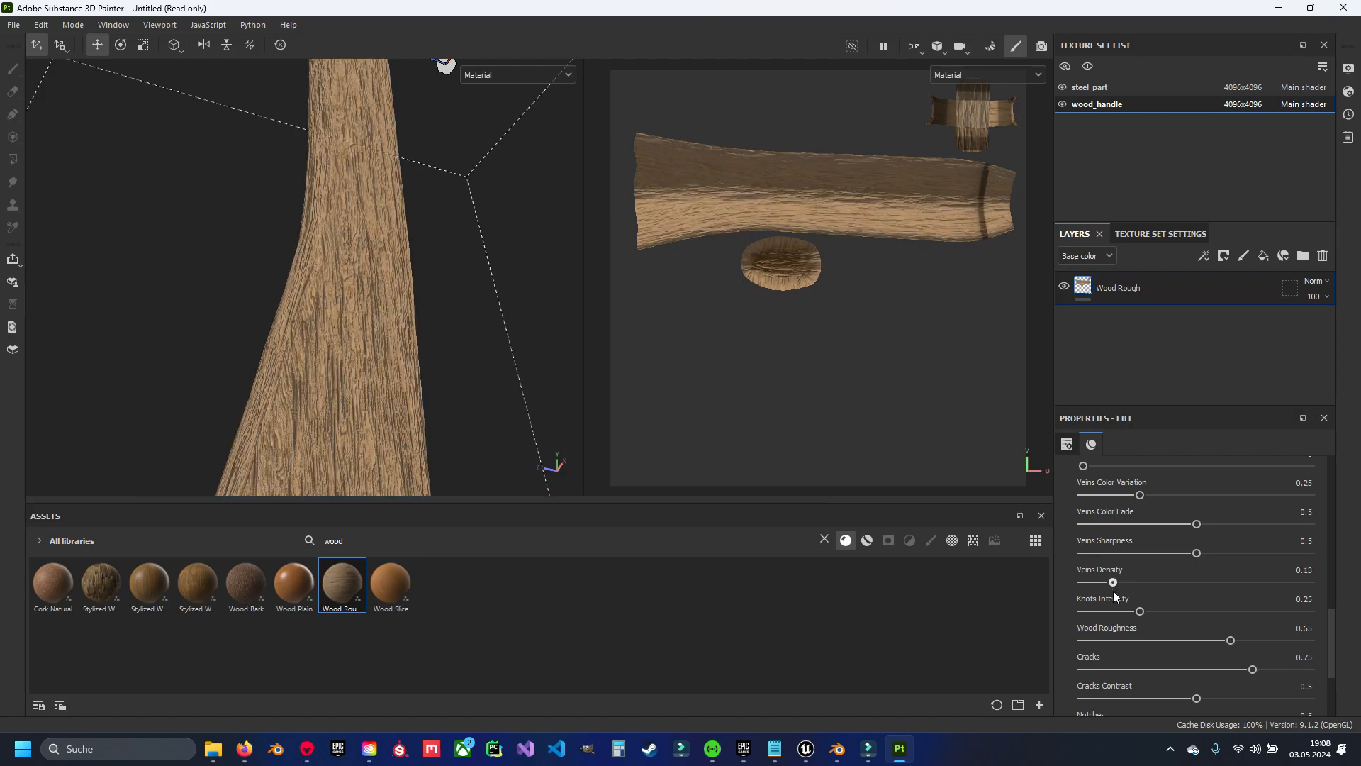
left_click_drag(420, 338, 411, 322, "alt")
left_click_drag(1139, 611, 1149, 611)
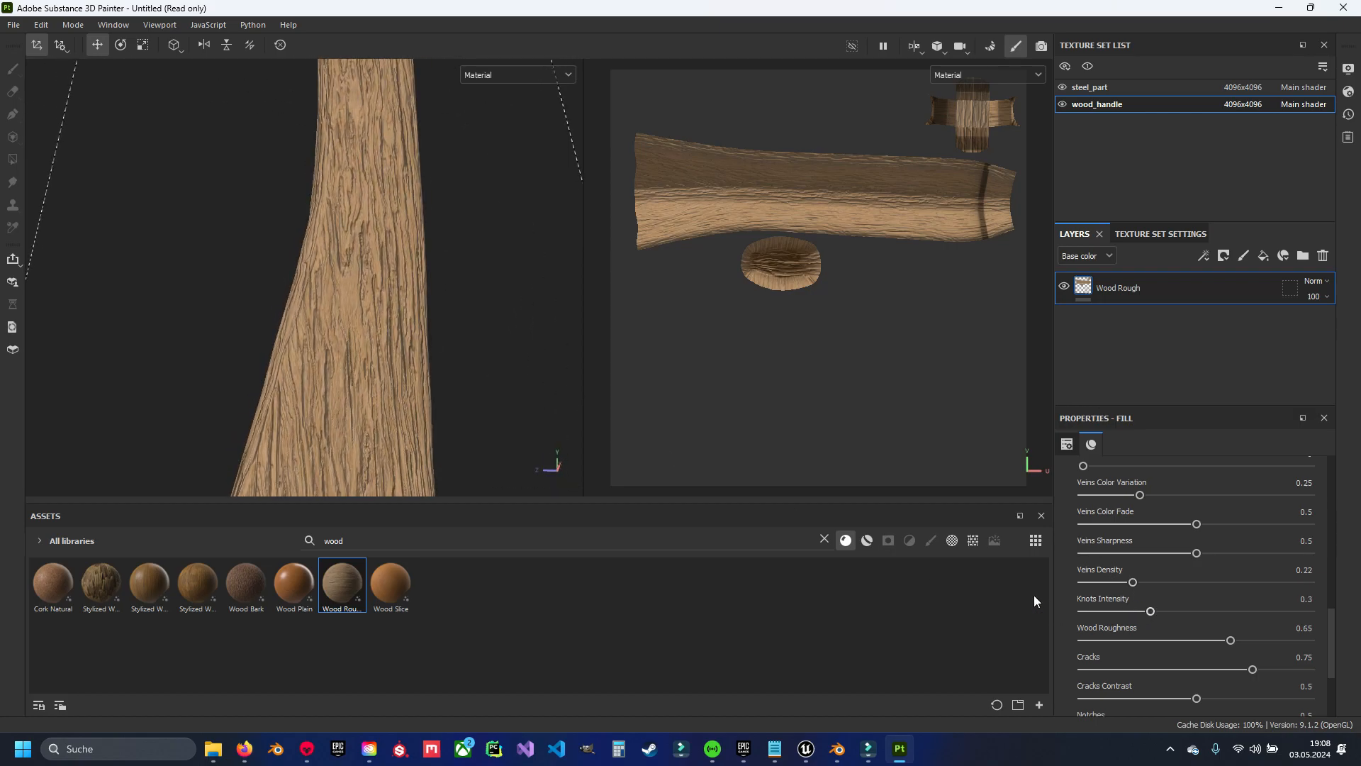
Set the Wood Rough material's Height Position to 0.15 in the technical parameters
left_click_drag(472, 343, 339, 369, "alt")
scroll(1152, 581, "down", 4)
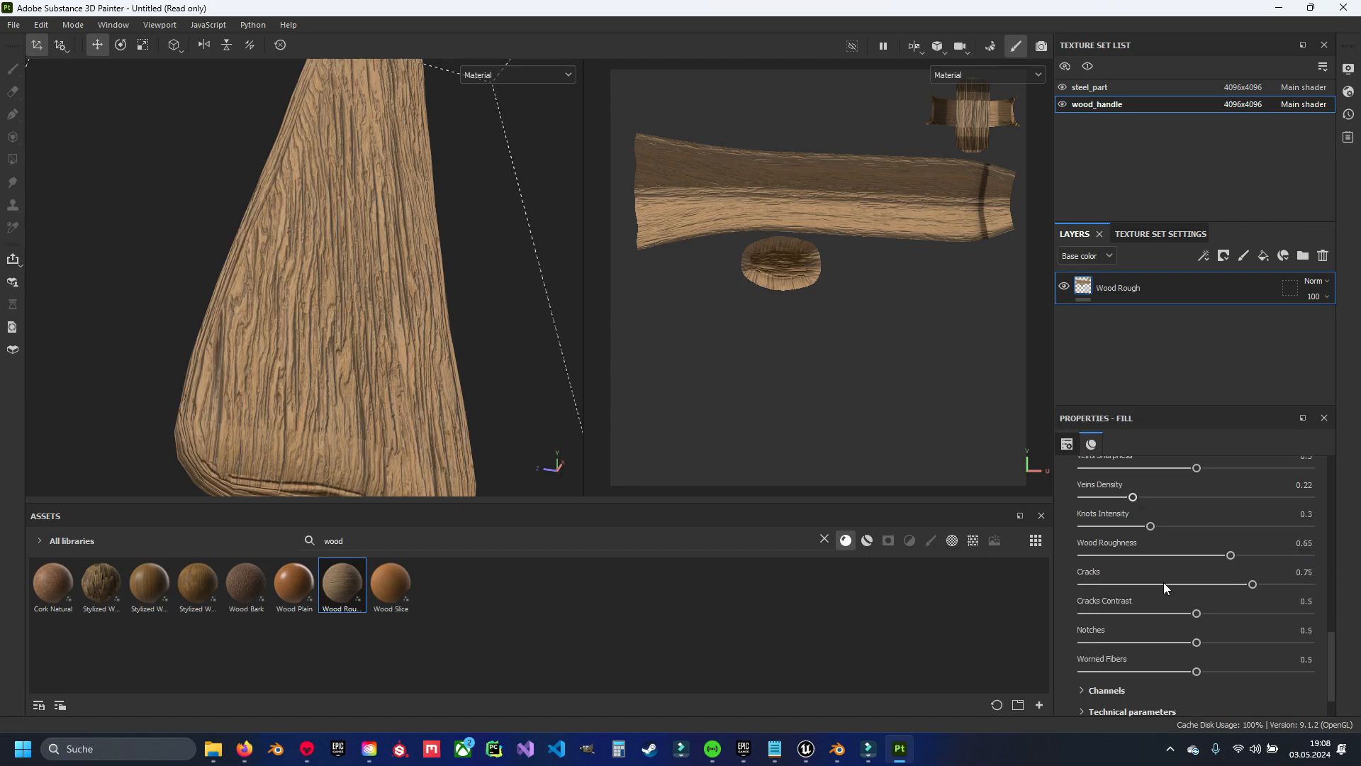
left_click(1134, 659)
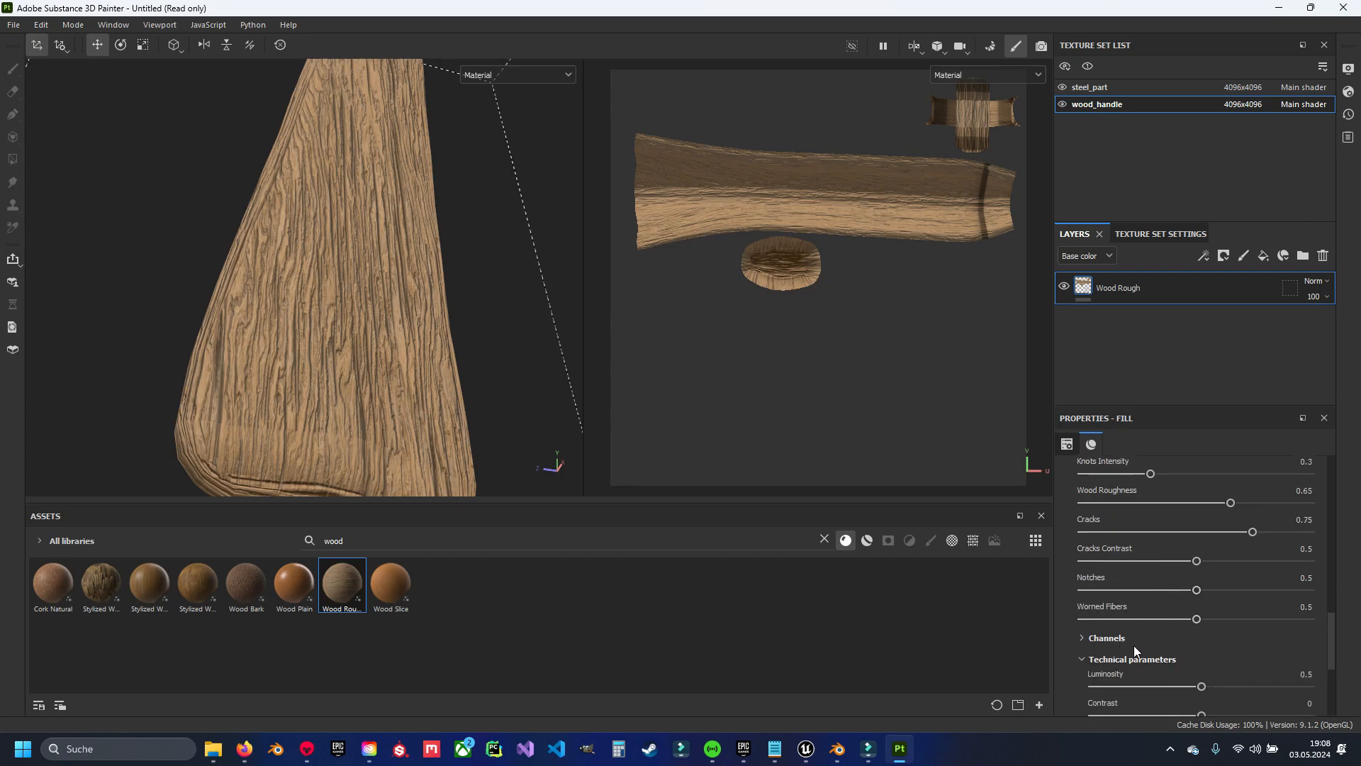
scroll(1137, 647, "down", 3)
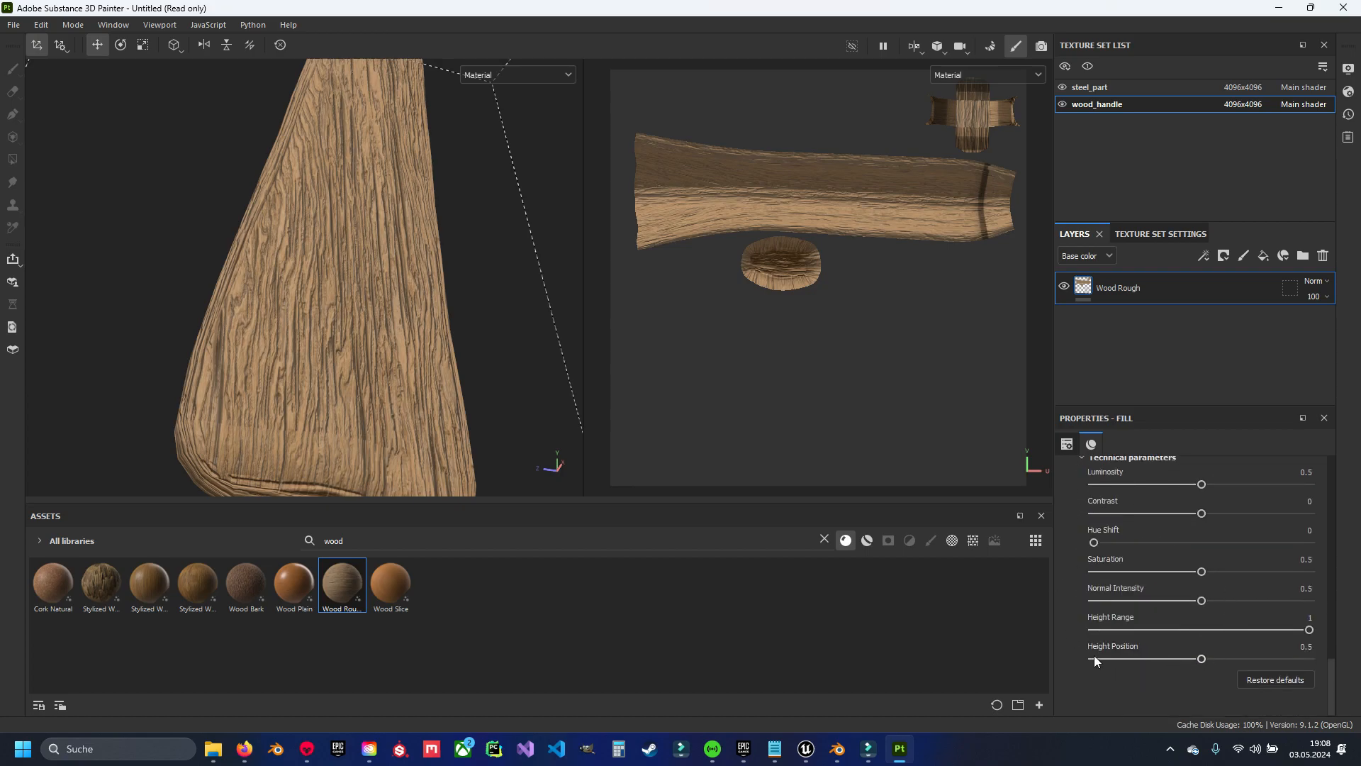
left_click_drag(1196, 660, 1143, 656)
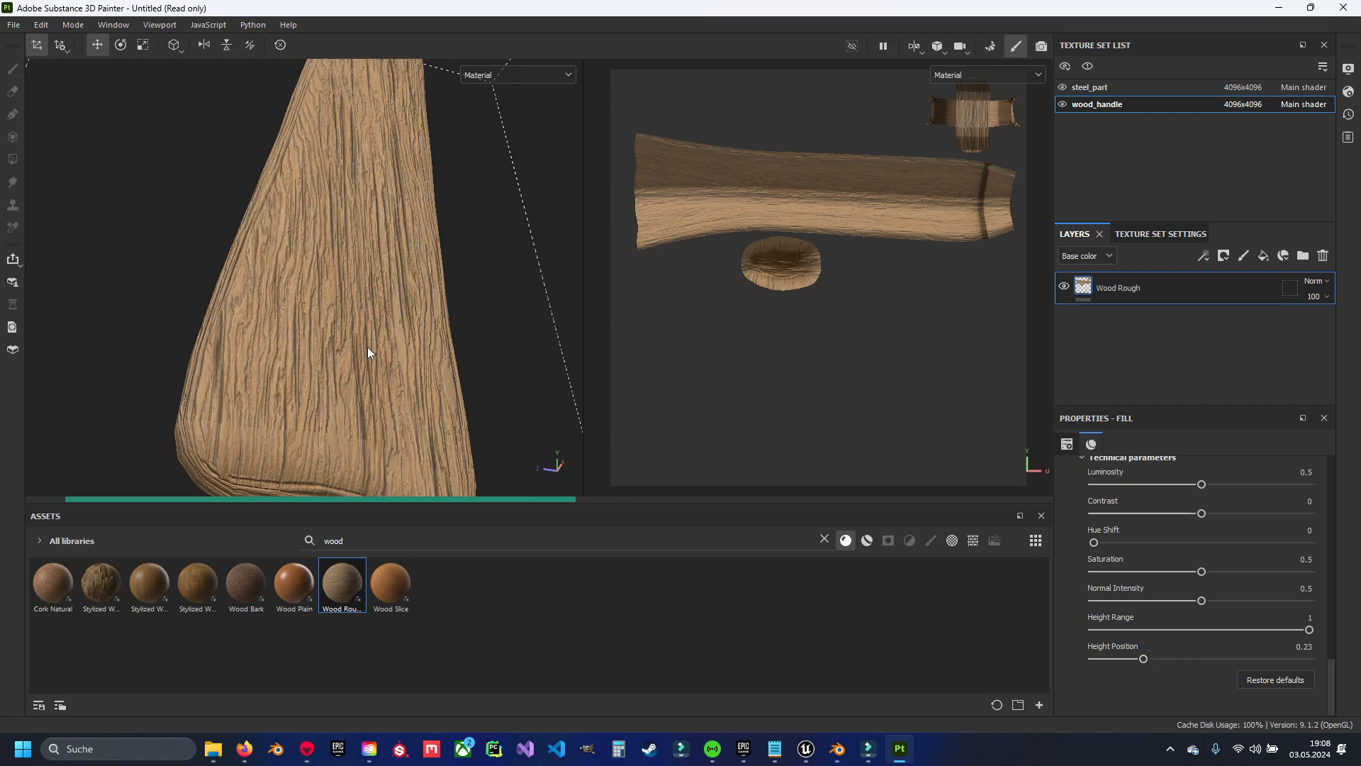
mouse_move(415, 381)
left_mouse_down("alt")
mouse_move(395, 343)
mouse_move(440, 350)
mouse_move(426, 370)
left_mouse_up("alt")
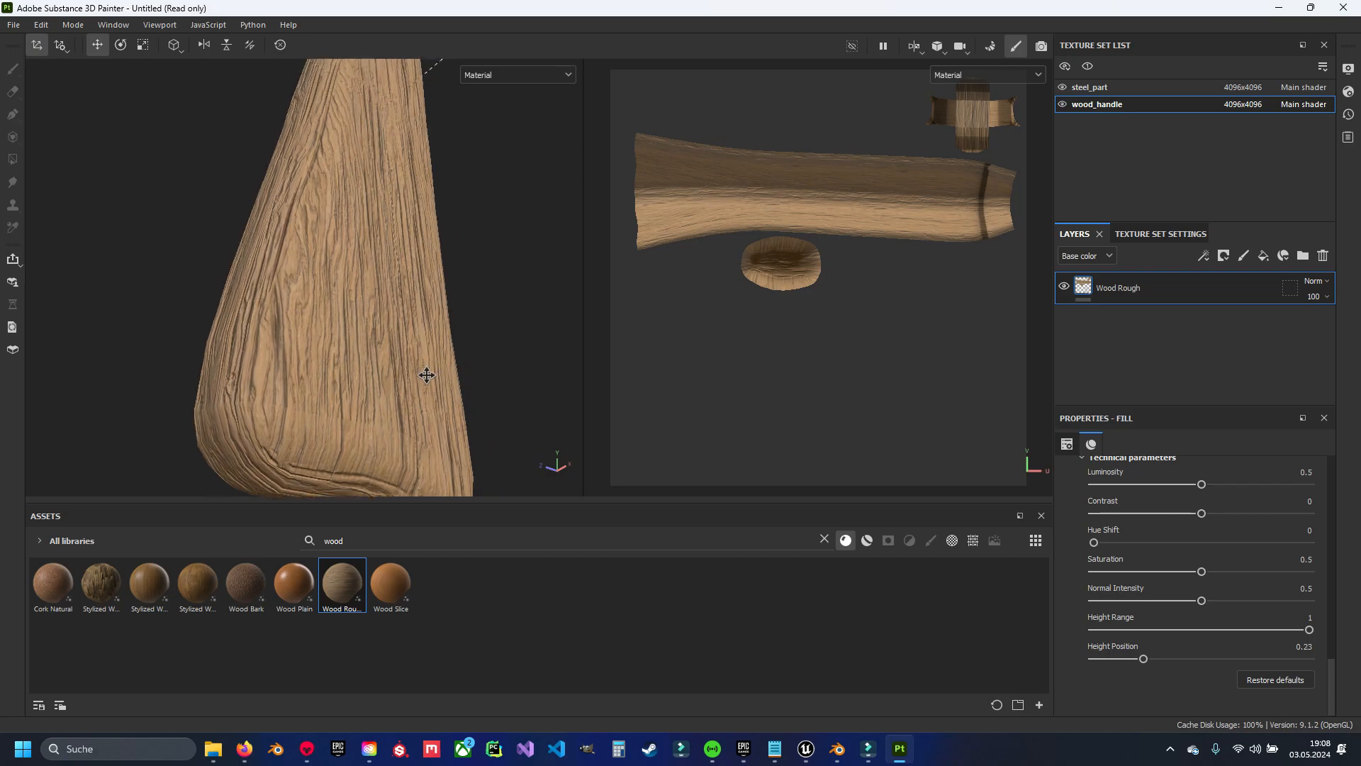
scroll(425, 319, "down", 5)
middle_click_drag(425, 317, 361, 334, "alt")
scroll(361, 335, "up", 4)
left_click_drag(361, 335, 299, 381, "alt")
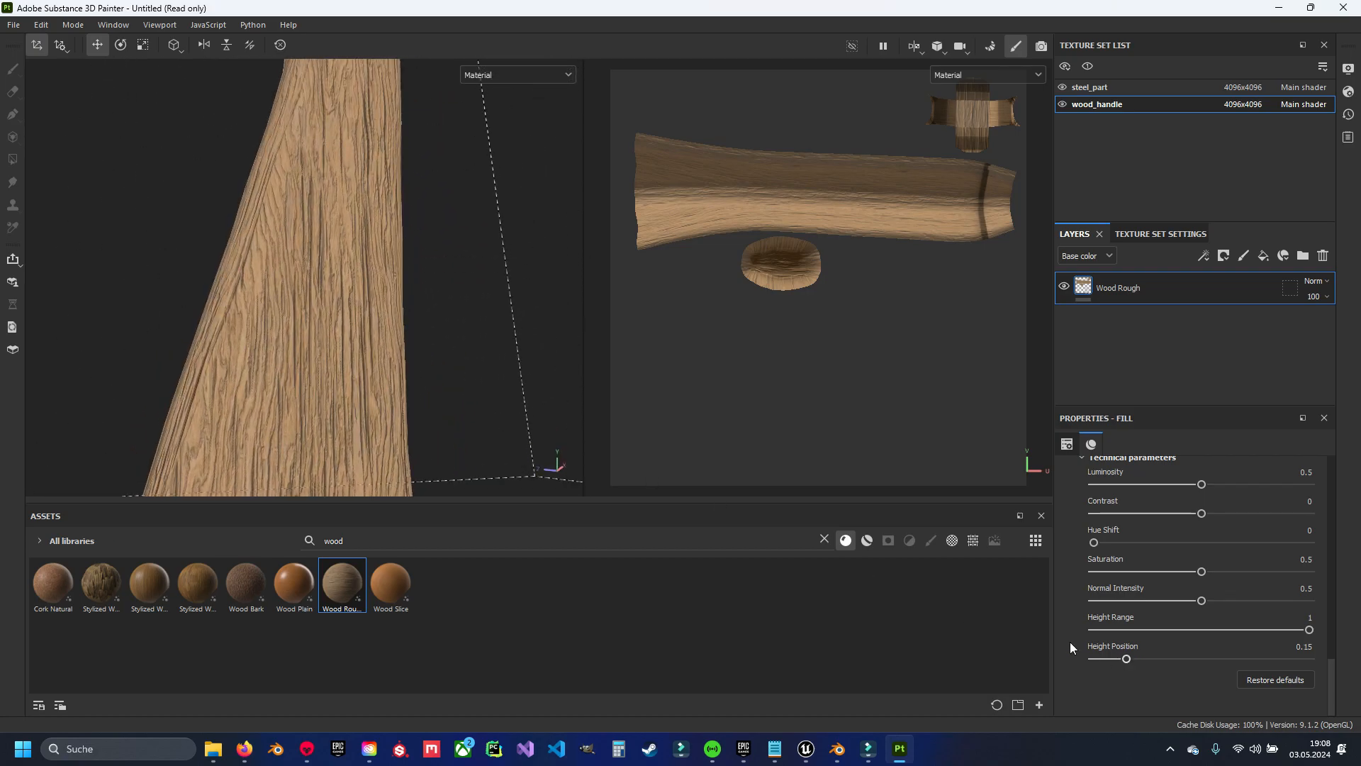
Examine the wood grain and relief along the whole handle from several angles
scroll(384, 368, "down", 6)
left_click_drag(416, 282, 401, 283, "alt")
middle_click_drag(401, 283, 249, 456, "alt")
left_click_drag(249, 456, 334, 243, "alt")
middle_click_drag(334, 243, 360, 249, "alt")
scroll(360, 249, "up", 3)
left_click_drag(371, 391, 391, 292, "alt")
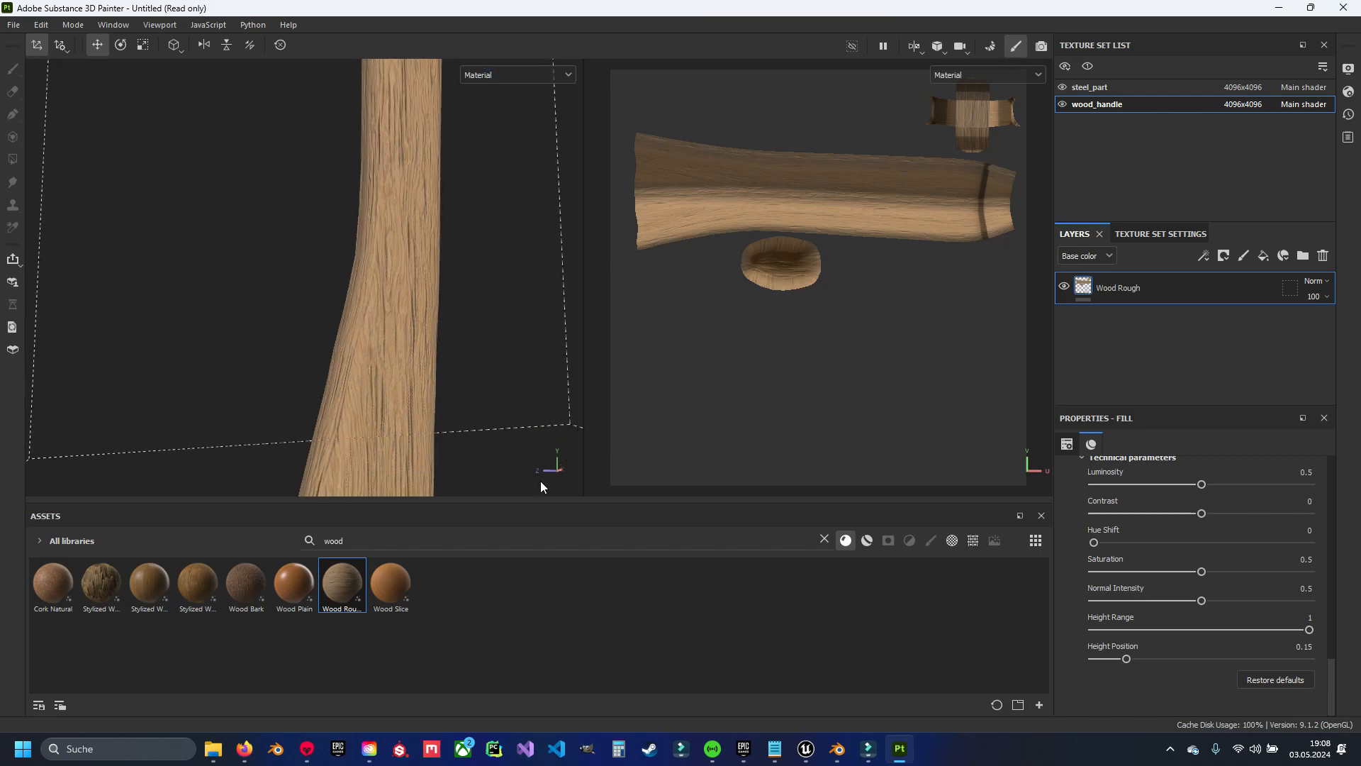
Try out the Wood Color value of the Wood Rough material and check its look on the handle
scroll(1198, 618, "down", 1)
scroll(1206, 609, "up", 5)
scroll(1210, 570, "up", 3)
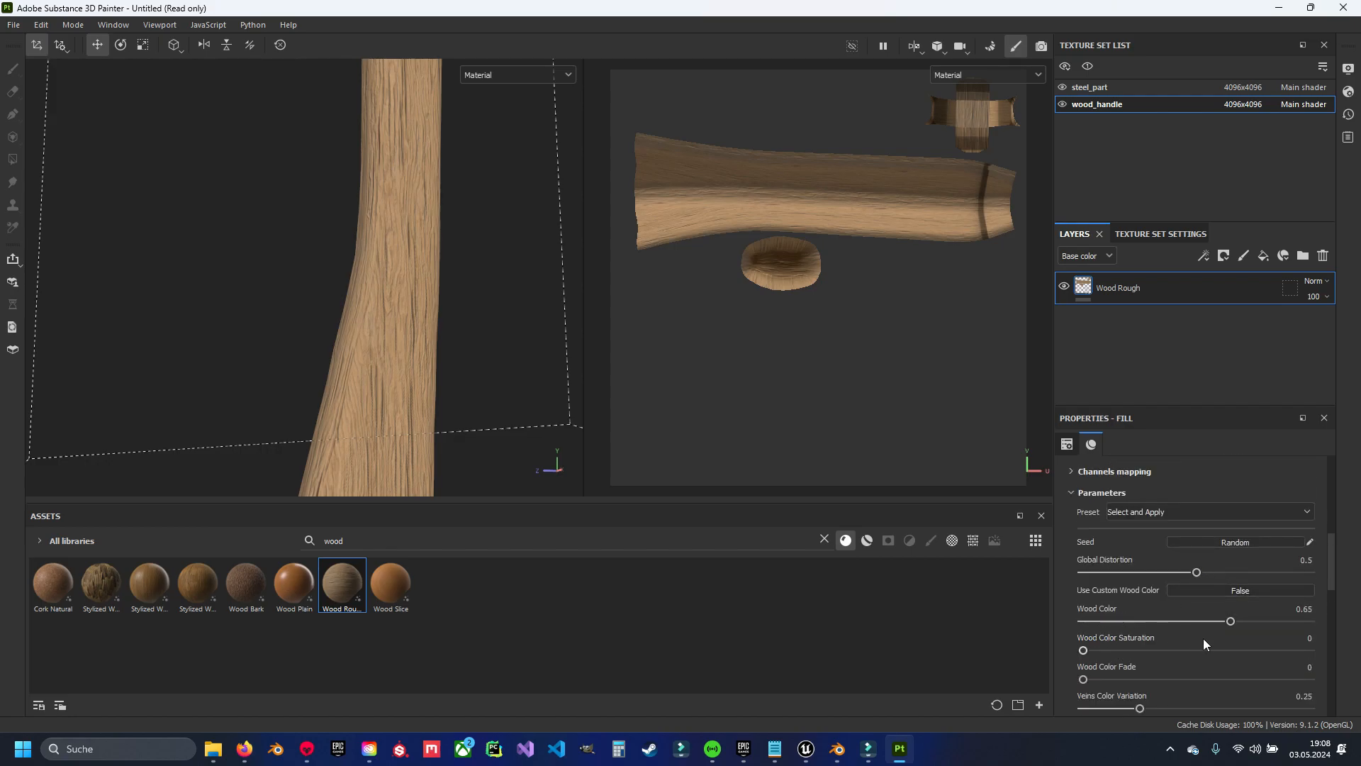
mouse_move(1230, 621)
left_mouse_down()
mouse_move(1083, 618)
mouse_move(1319, 627)
mouse_move(1230, 623)
left_mouse_up()
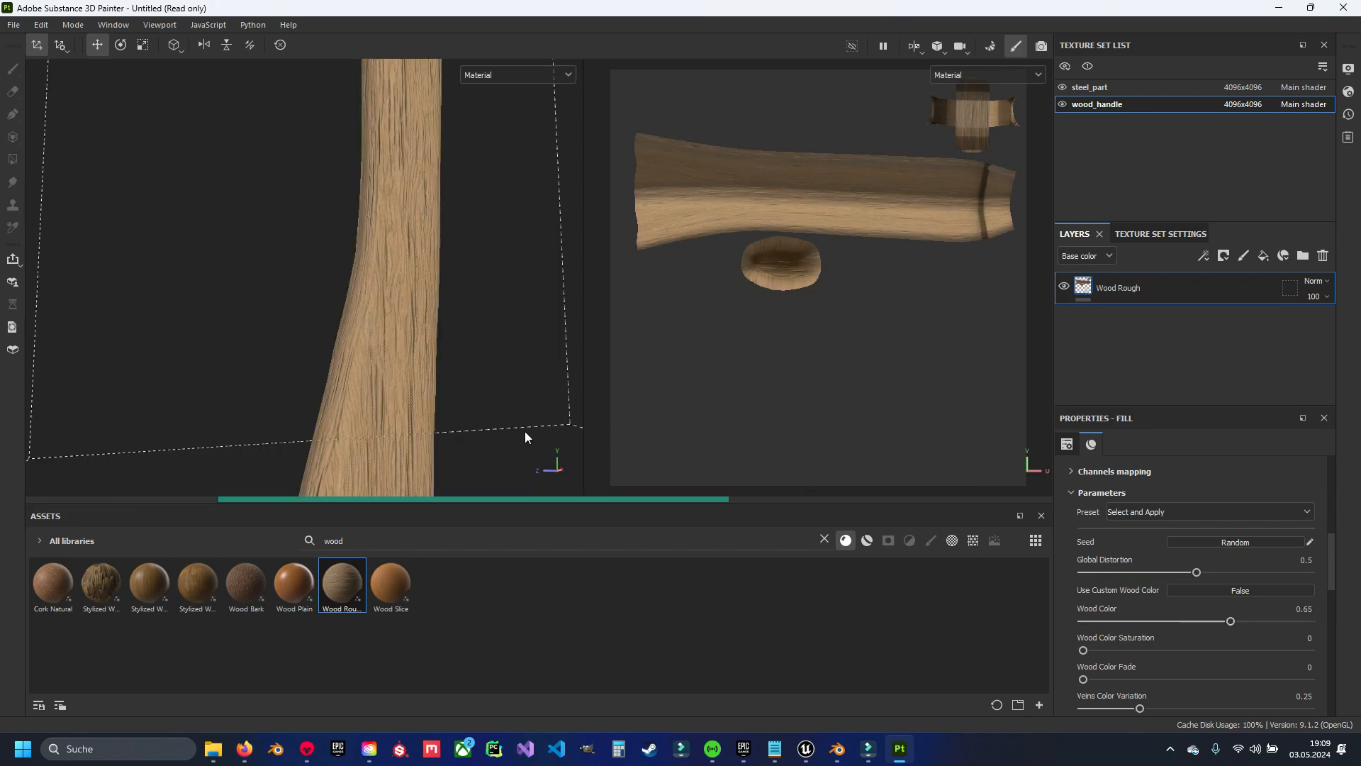
left_click_drag(407, 394, 368, 189, "alt")
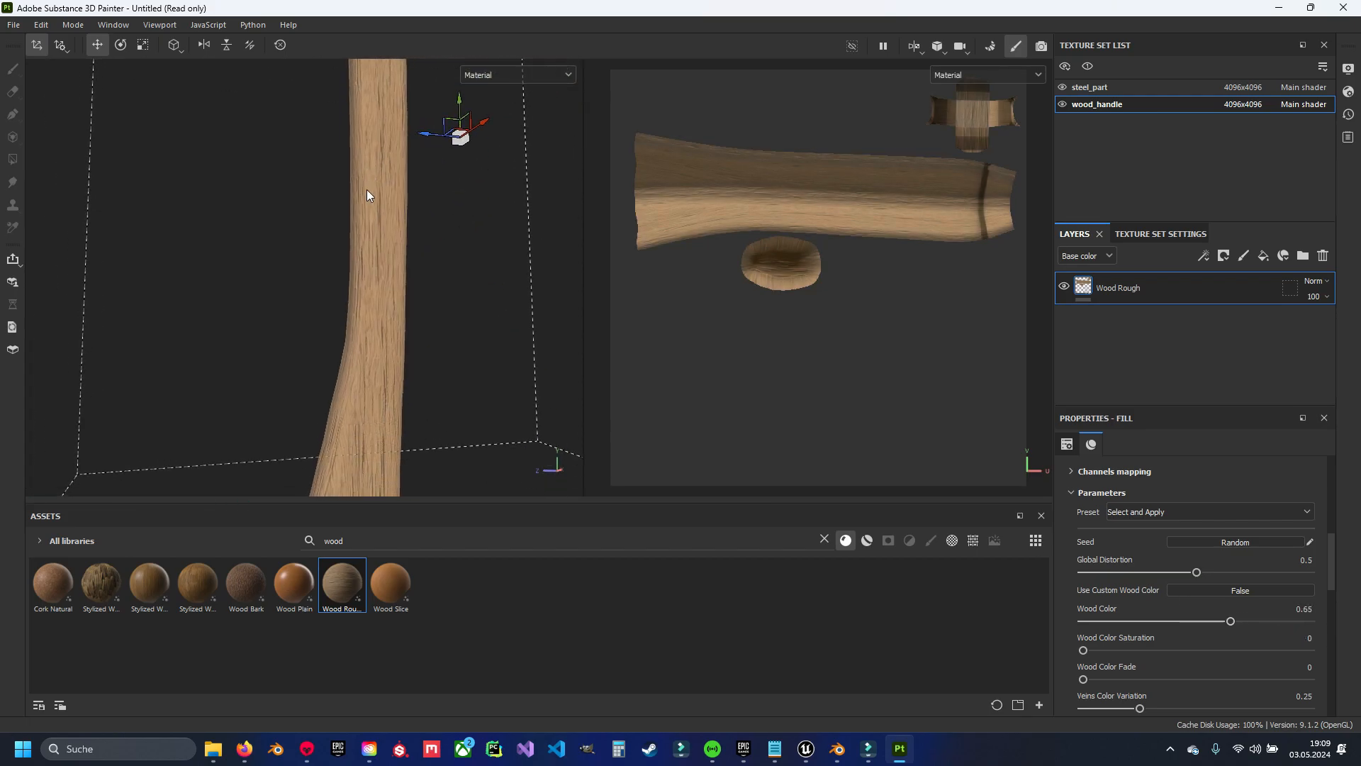
left_click_drag(421, 338, 401, 303, "alt")
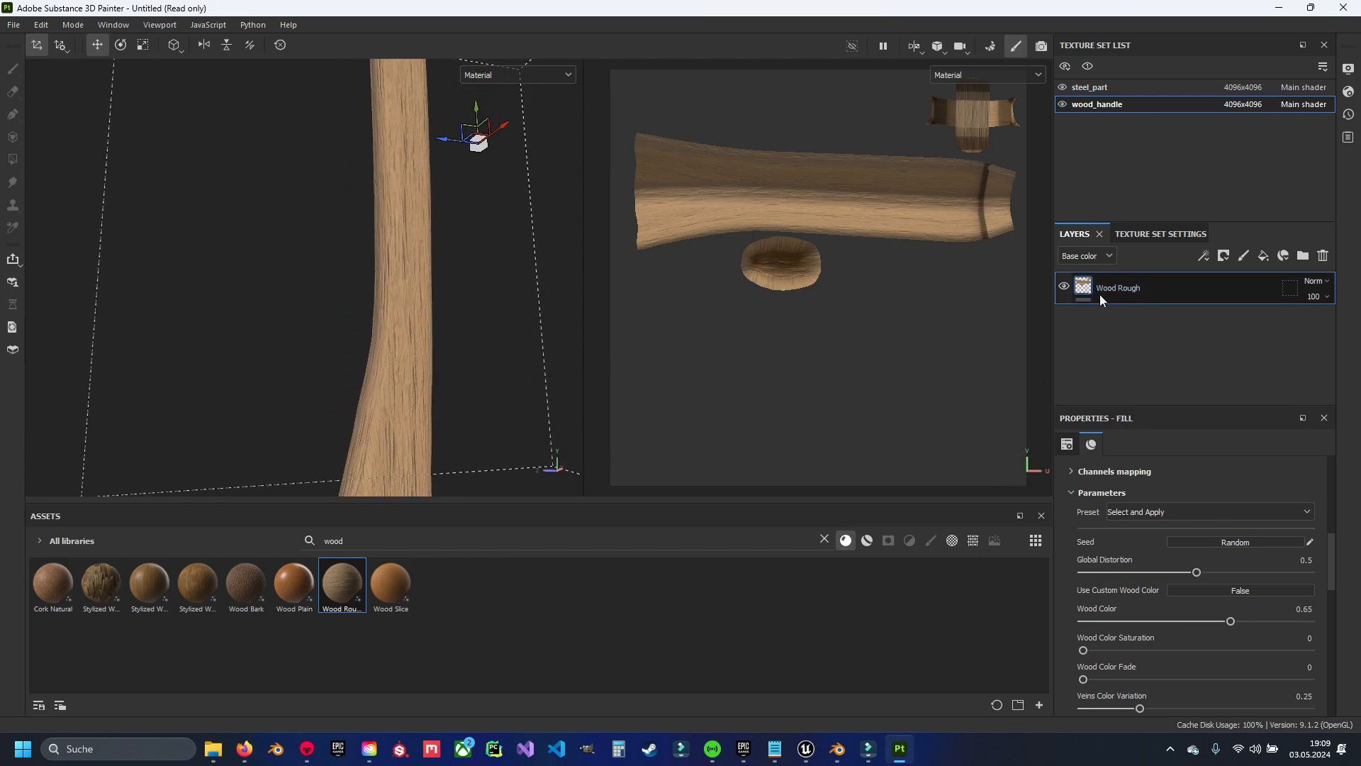
Add a Levels effect affecting the base color to the Wood Rough layer
right_click(1124, 280)
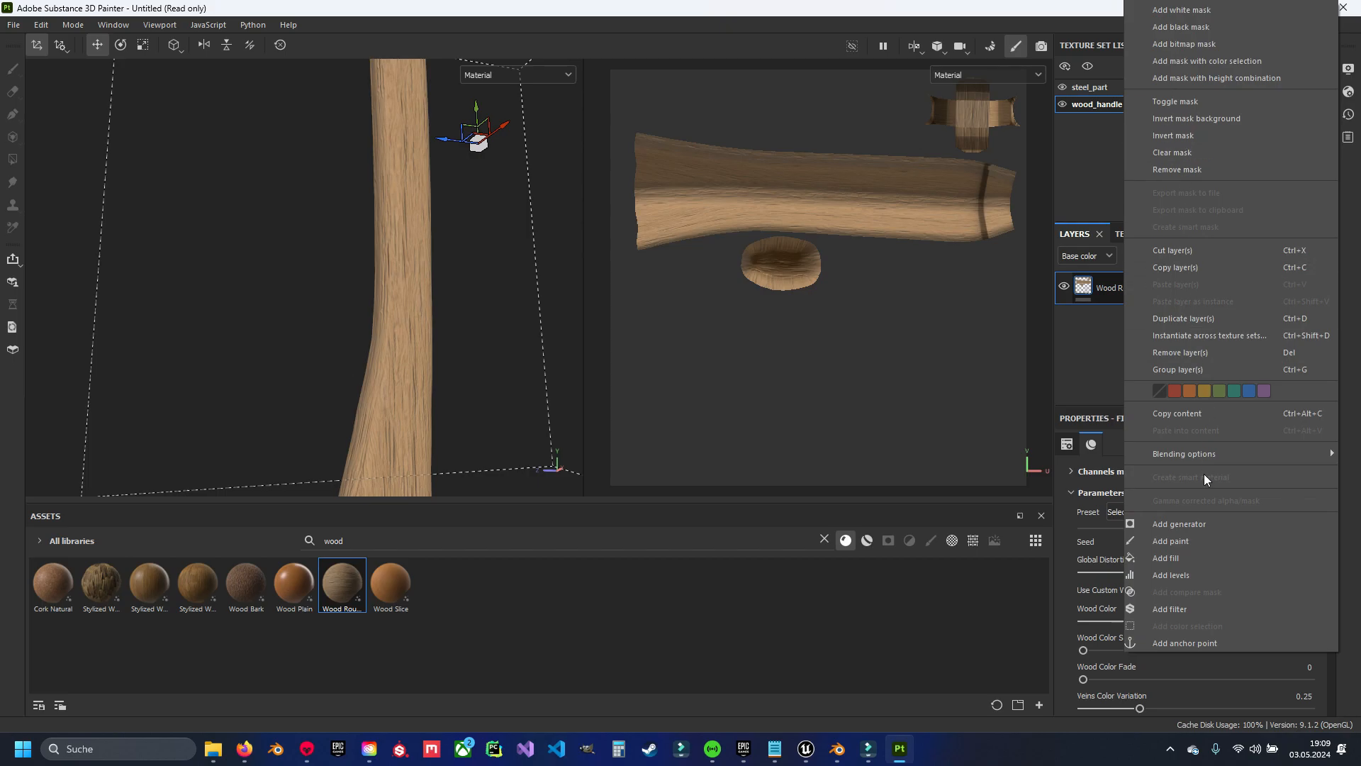
left_click(1209, 576)
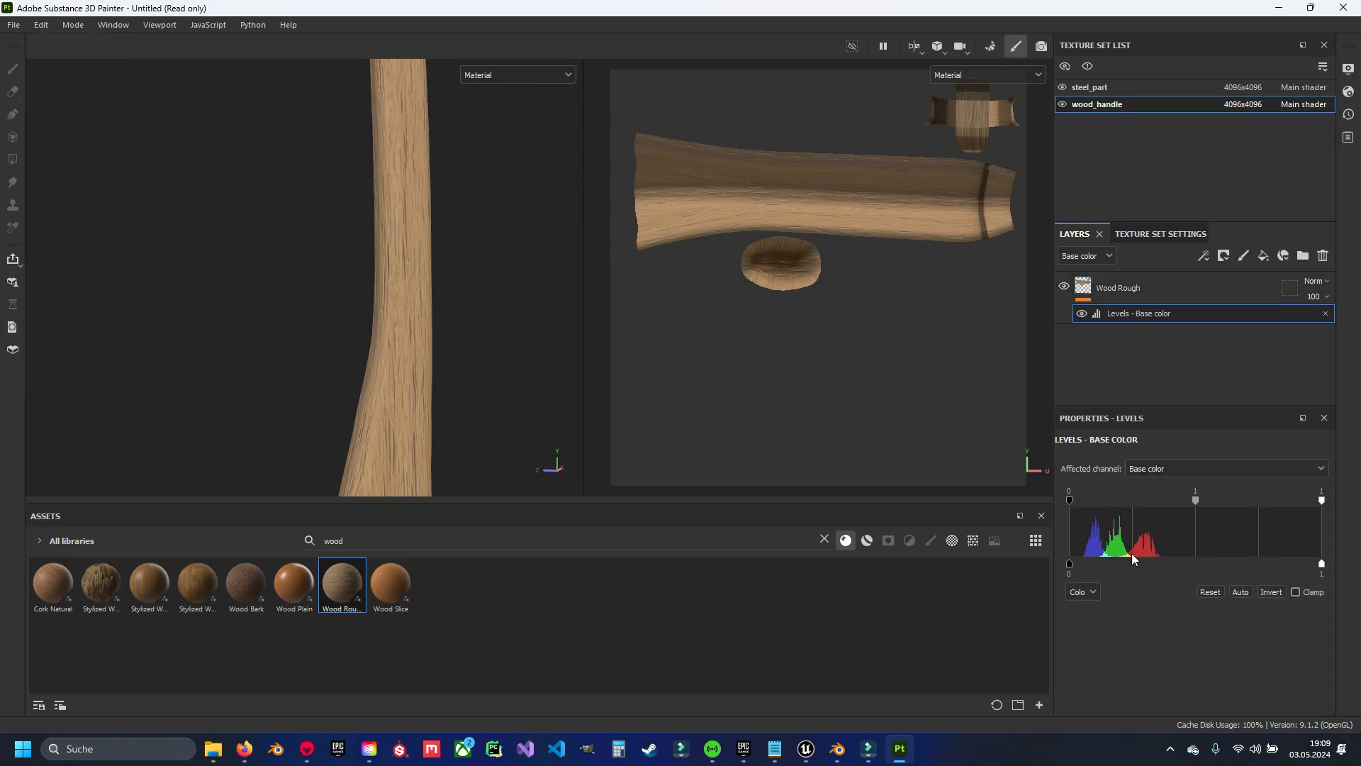
mouse_move(1323, 500)
left_mouse_down()
mouse_move(1224, 502)
mouse_move(1323, 501)
left_mouse_up()
mouse_move(1069, 500)
left_mouse_down()
mouse_move(1141, 500)
mouse_move(1090, 500)
left_mouse_up()
left_click(1210, 591)
Darken the handle by lowering the output white level of the base color Levels to 0.312
left_click_drag(1293, 567, 1133, 565)
scroll(424, 177, "down", 4)
middle_click_drag(424, 170, 433, 266, "alt")
left_click_drag(434, 266, 347, 336, "alt")
middle_click_drag(346, 336, 377, 269, "alt")
left_click_drag(377, 269, 386, 257, "alt")
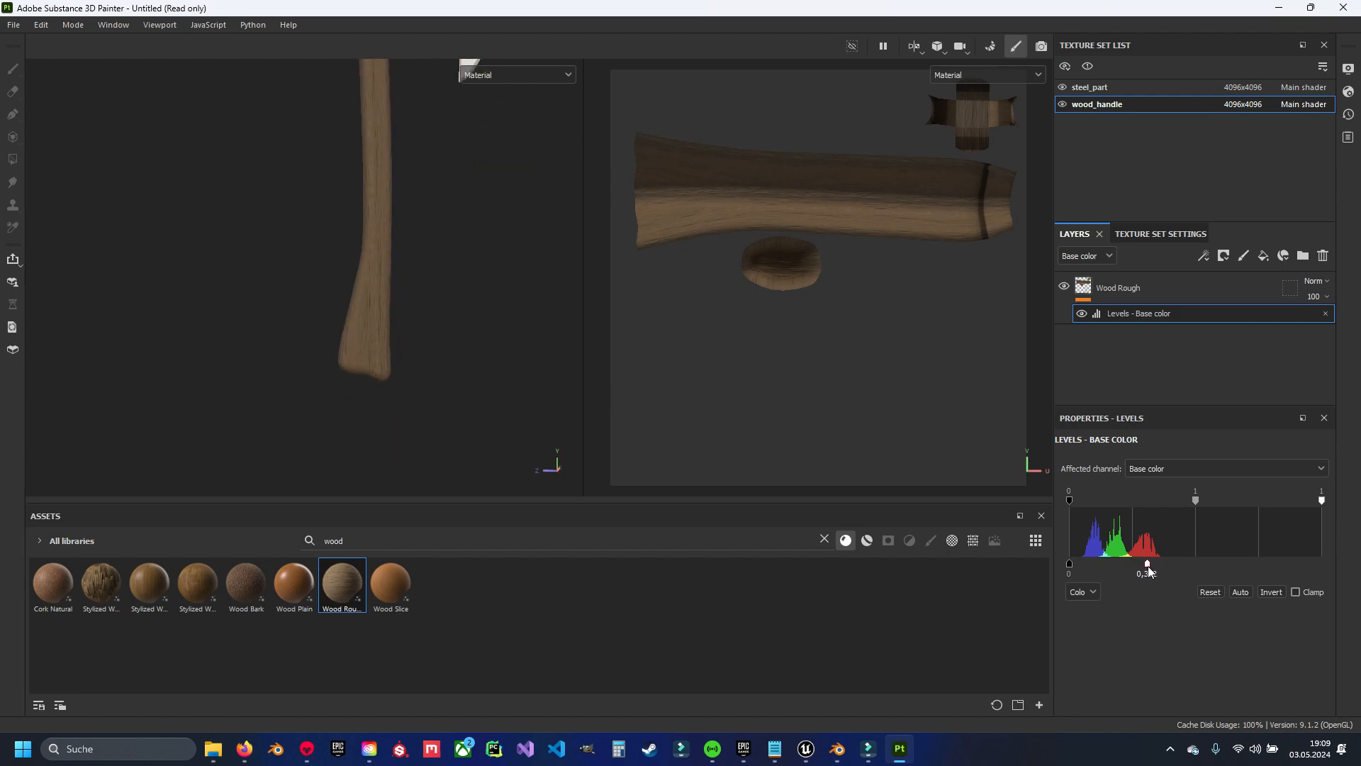
middle_click_drag(544, 284, 542, 364, "alt")
left_click_drag(531, 338, 495, 327, "alt")
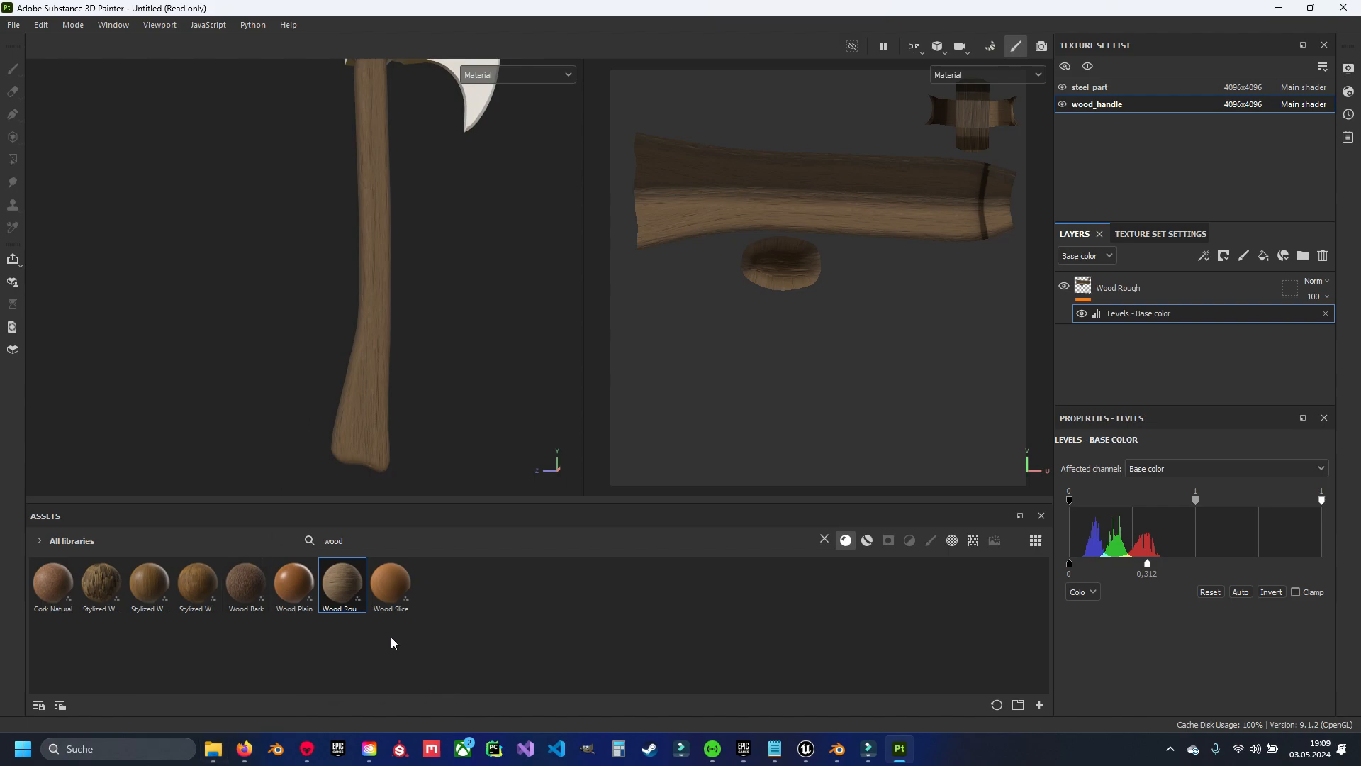
Switch to the reference photo 600968.jpg and examine the color and grain of the axe handle up close
left_click_drag(1360, 273, 1046, 93)
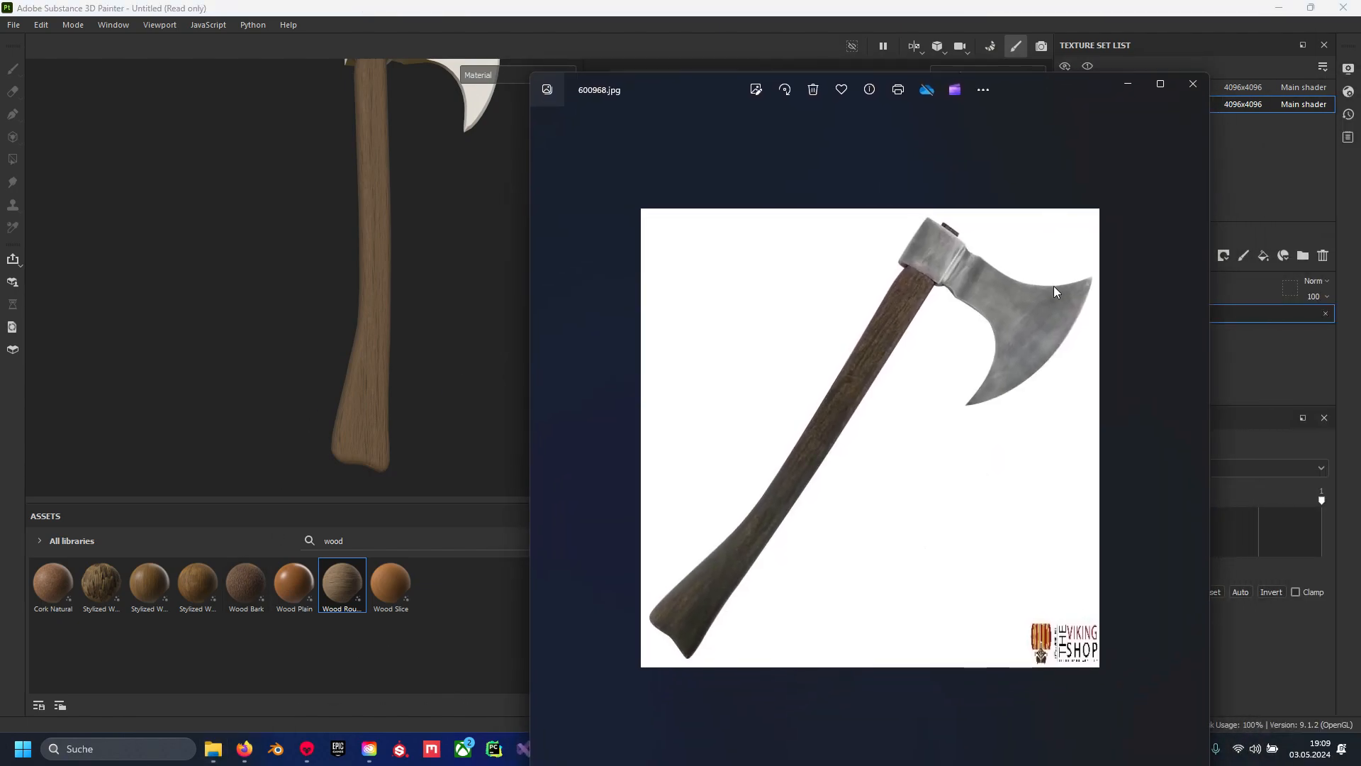
scroll(950, 311, "up", 3)
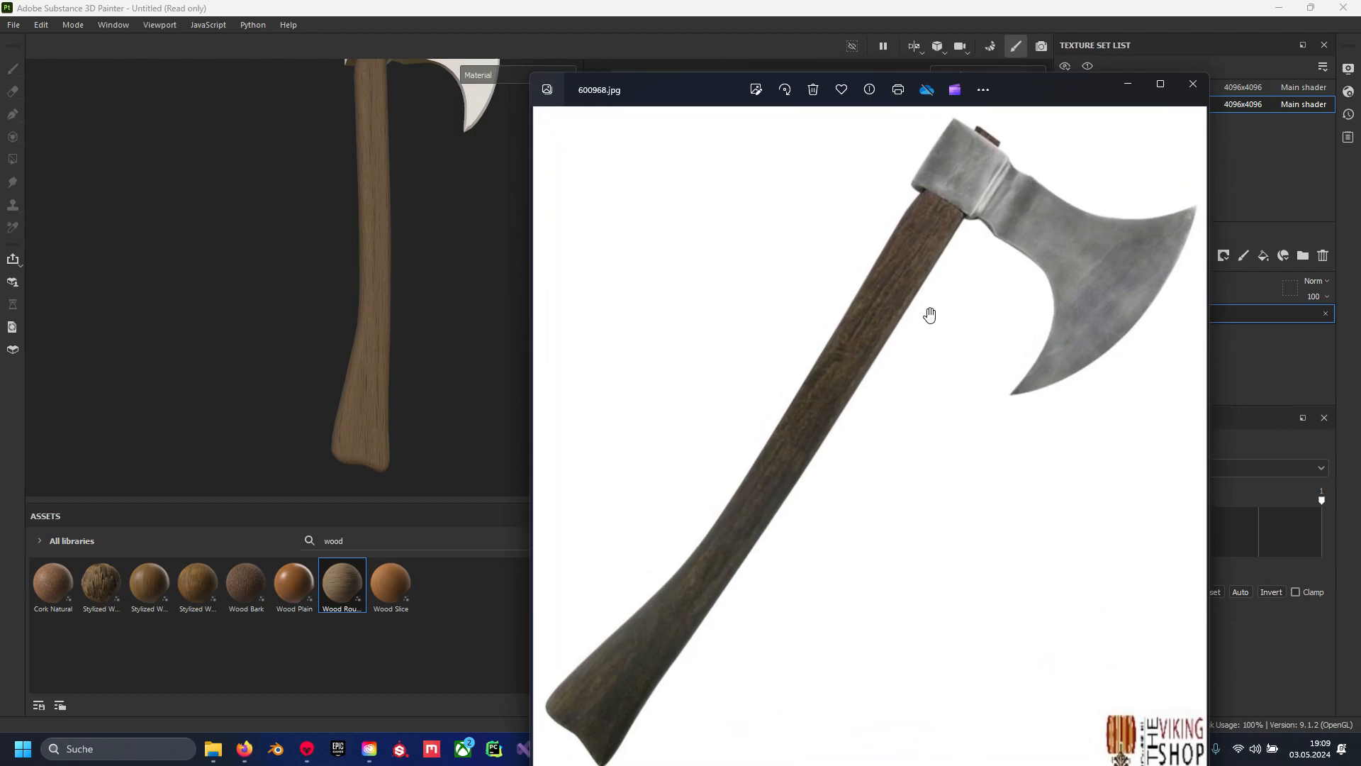
scroll(930, 312, "up", 2)
left_click_drag(695, 552, 990, 307)
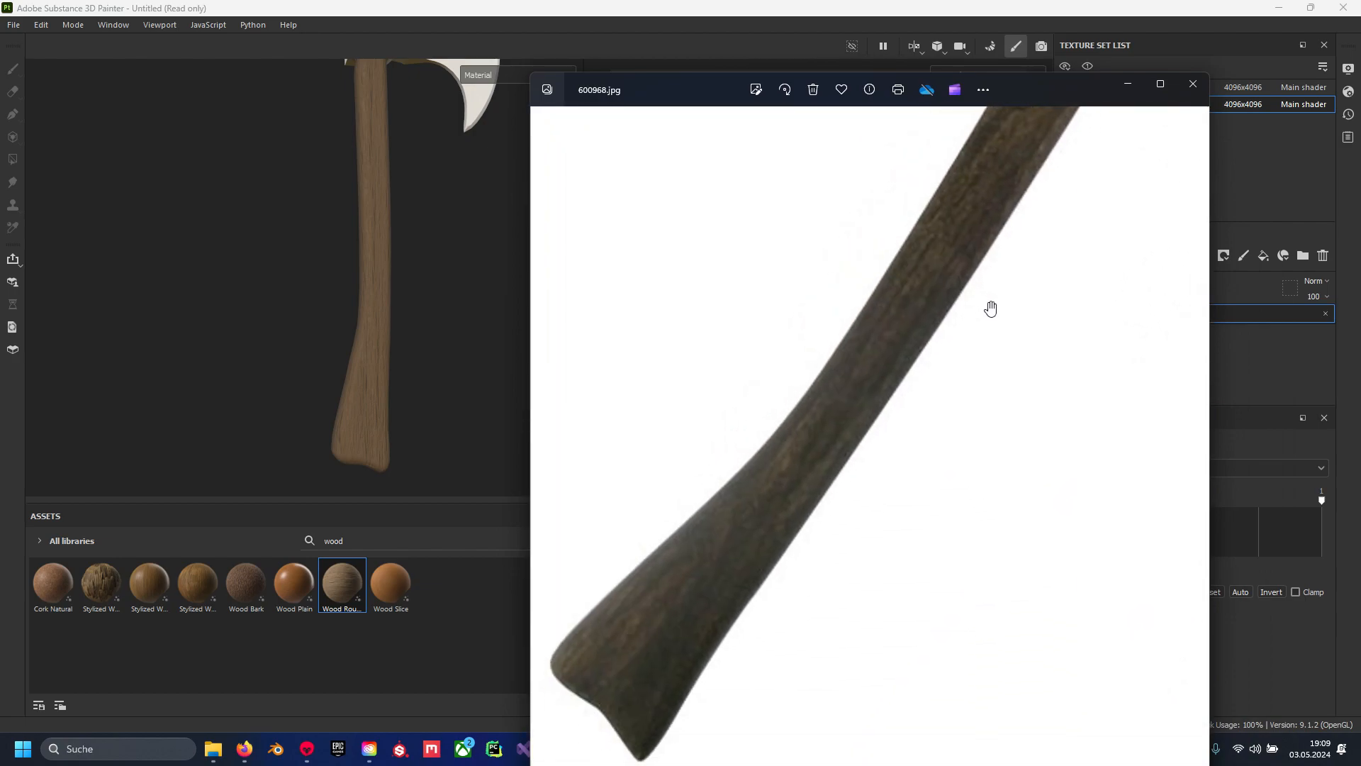
scroll(853, 389, "down", 5)
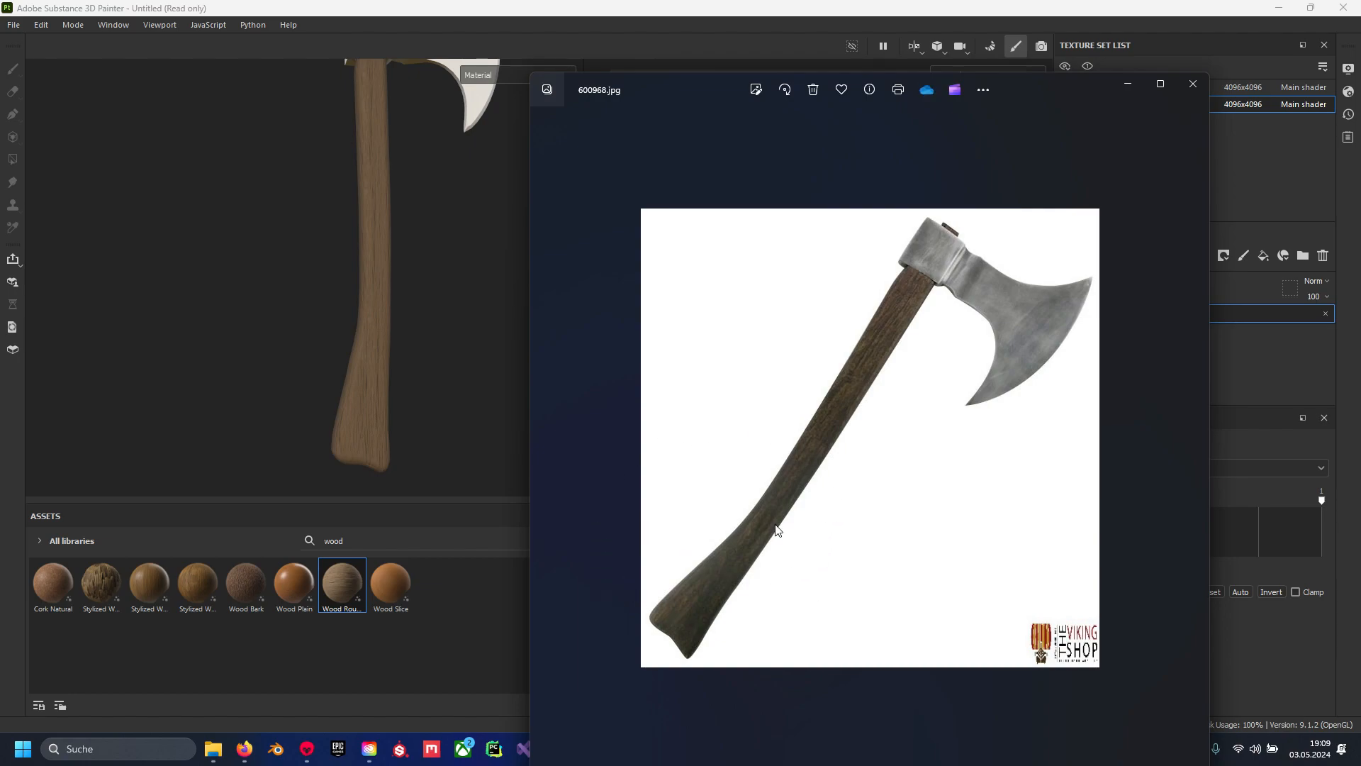
scroll(886, 362, "up", 4)
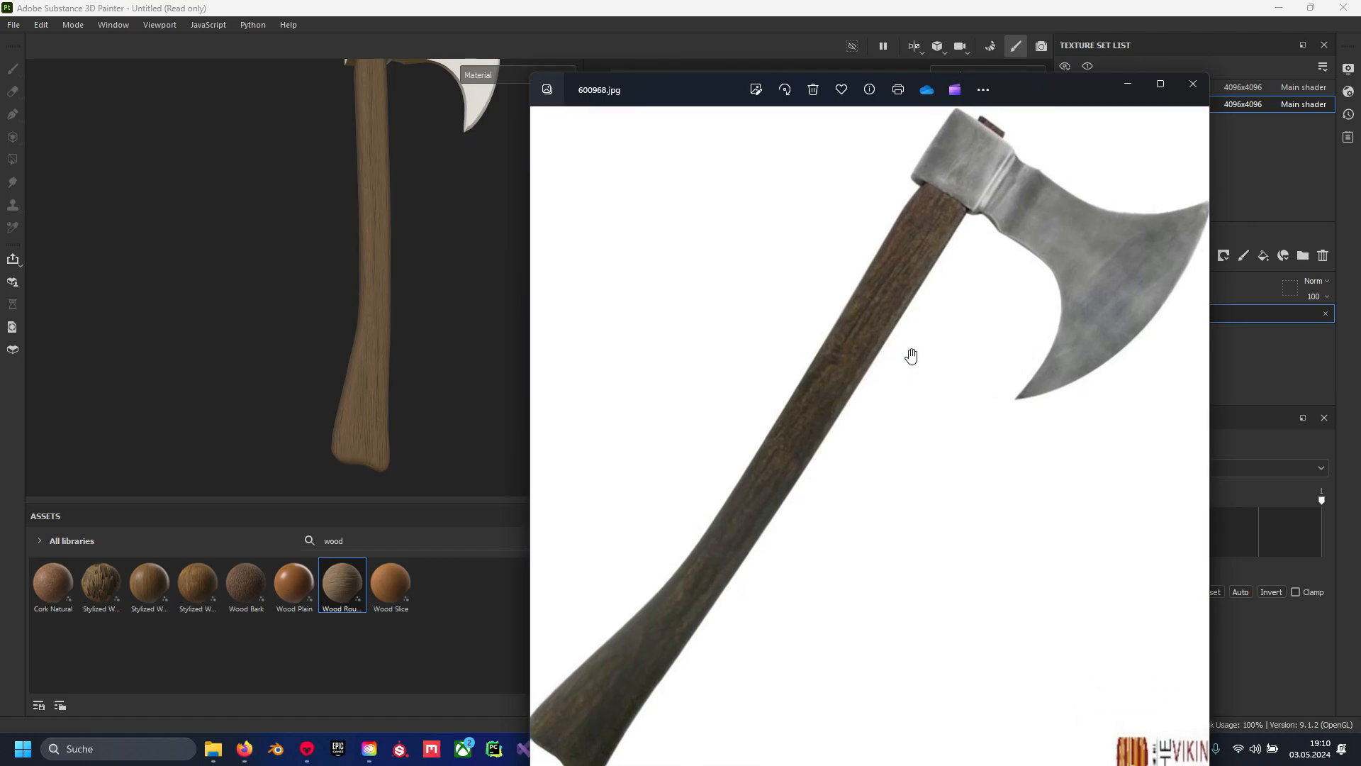
Lower the output white level of the base color Levels to 0.202, comparing the handle with the reference photo
key("alt+Tab")
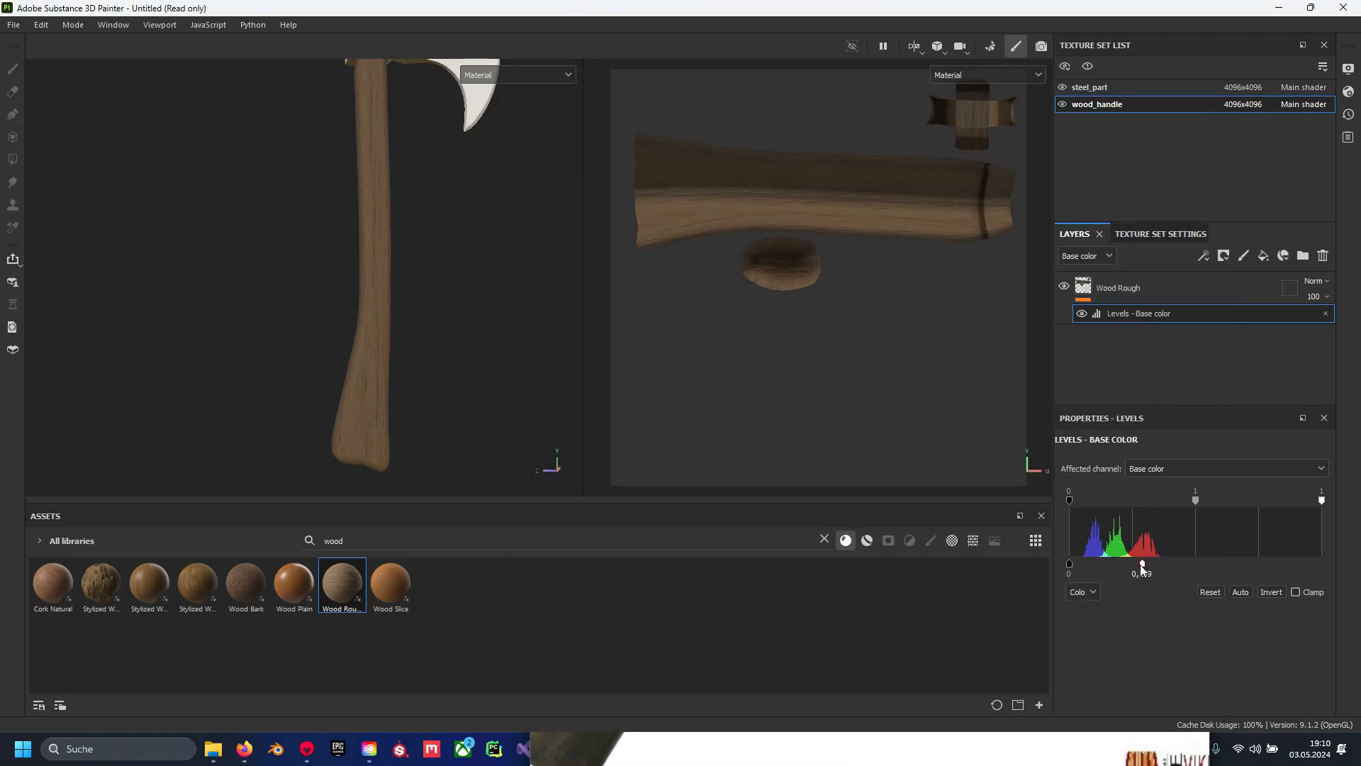
key("alt+Tab")
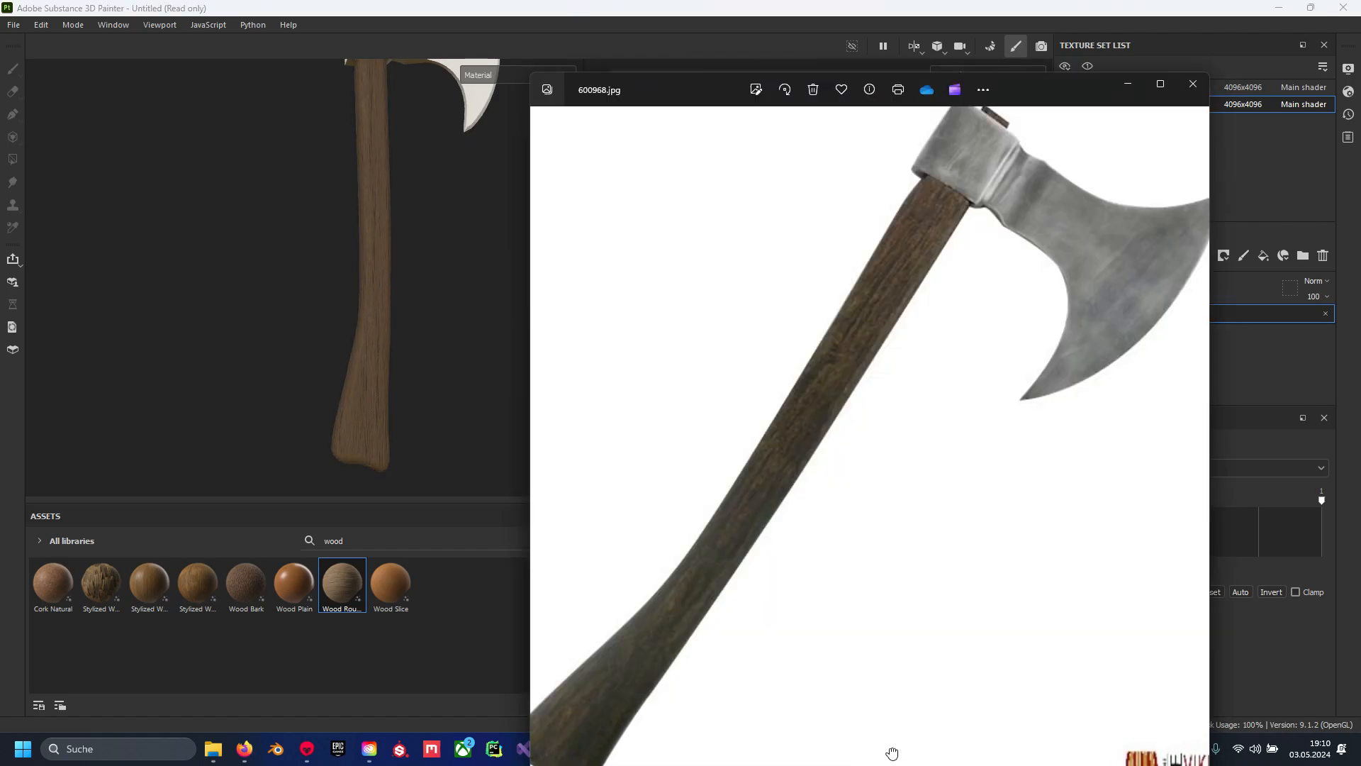
scroll(858, 375, "down", 2)
scroll(964, 315, "down", 1)
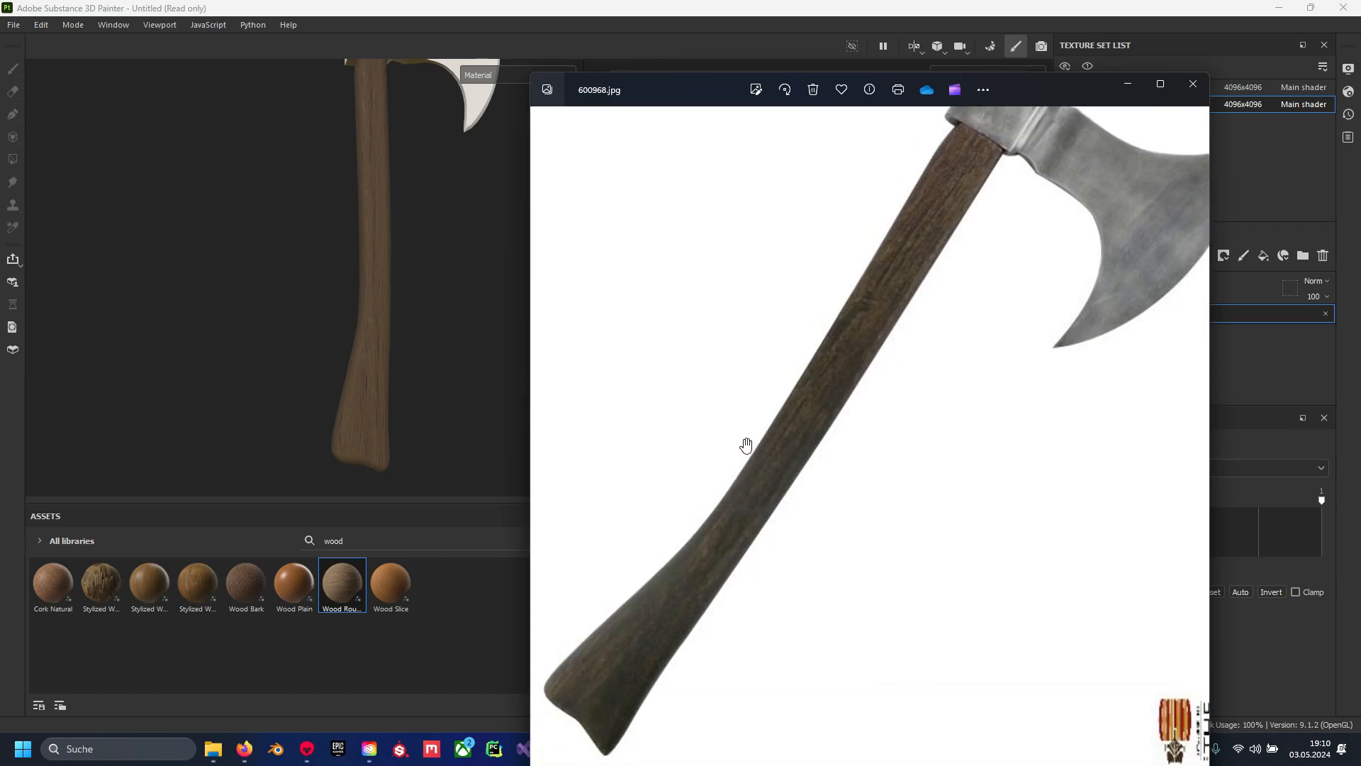
left_click(658, 10)
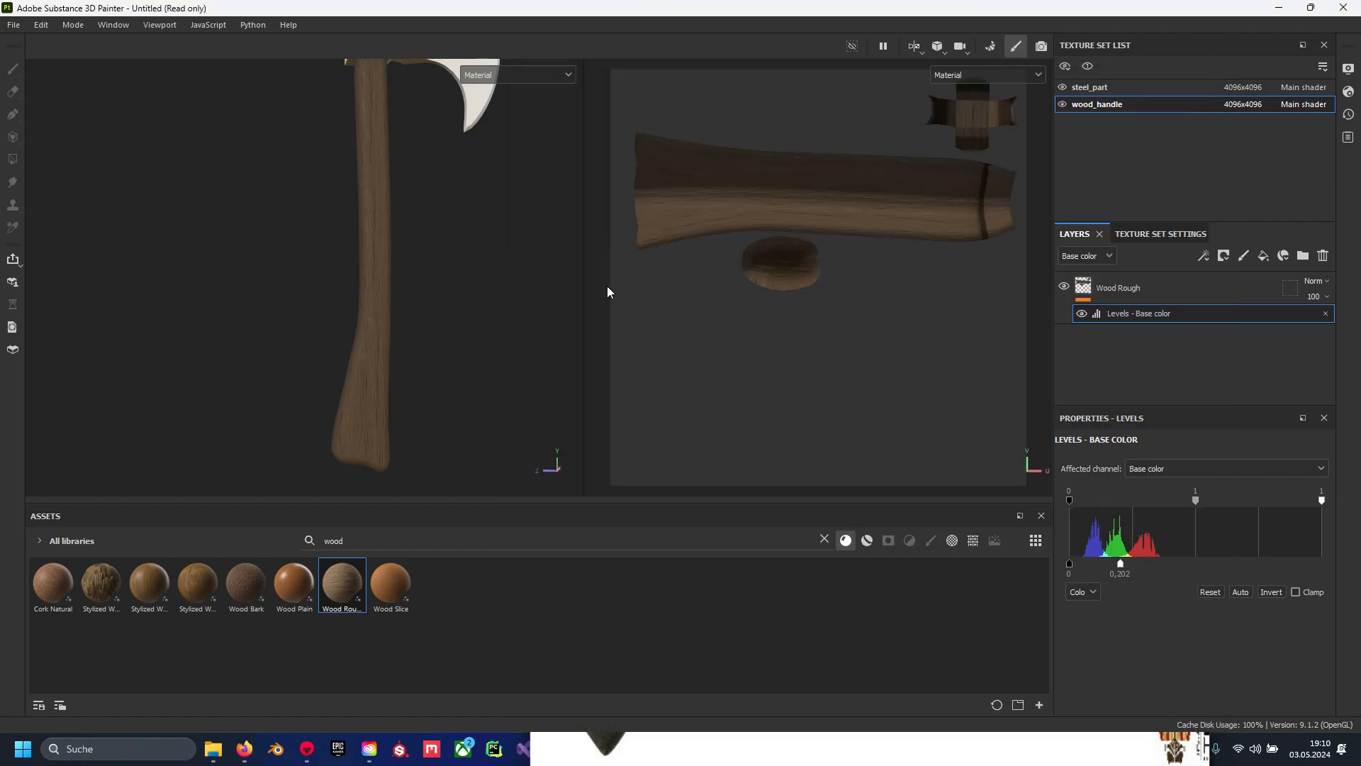
Add a fill layer above Wood Rough and limit it to the base color channel
left_click(1129, 290)
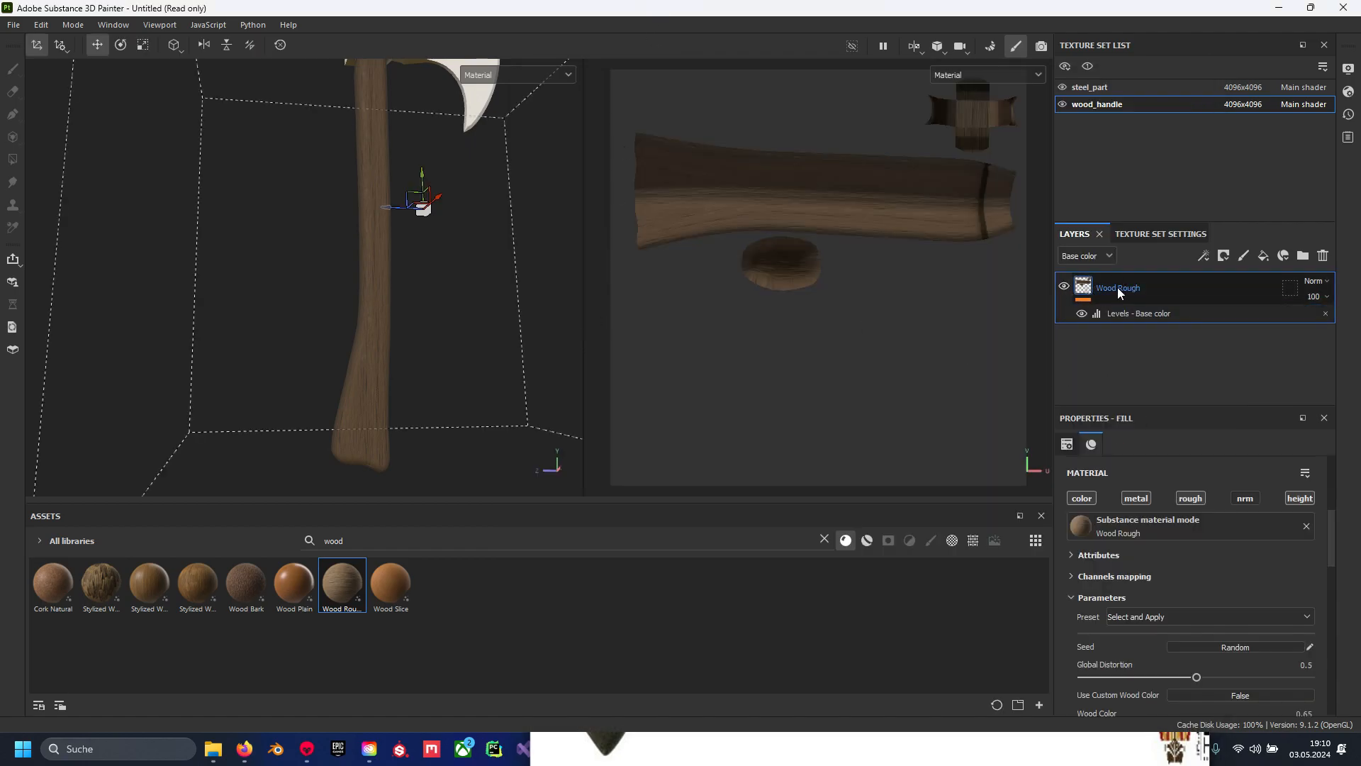
left_click(1263, 257)
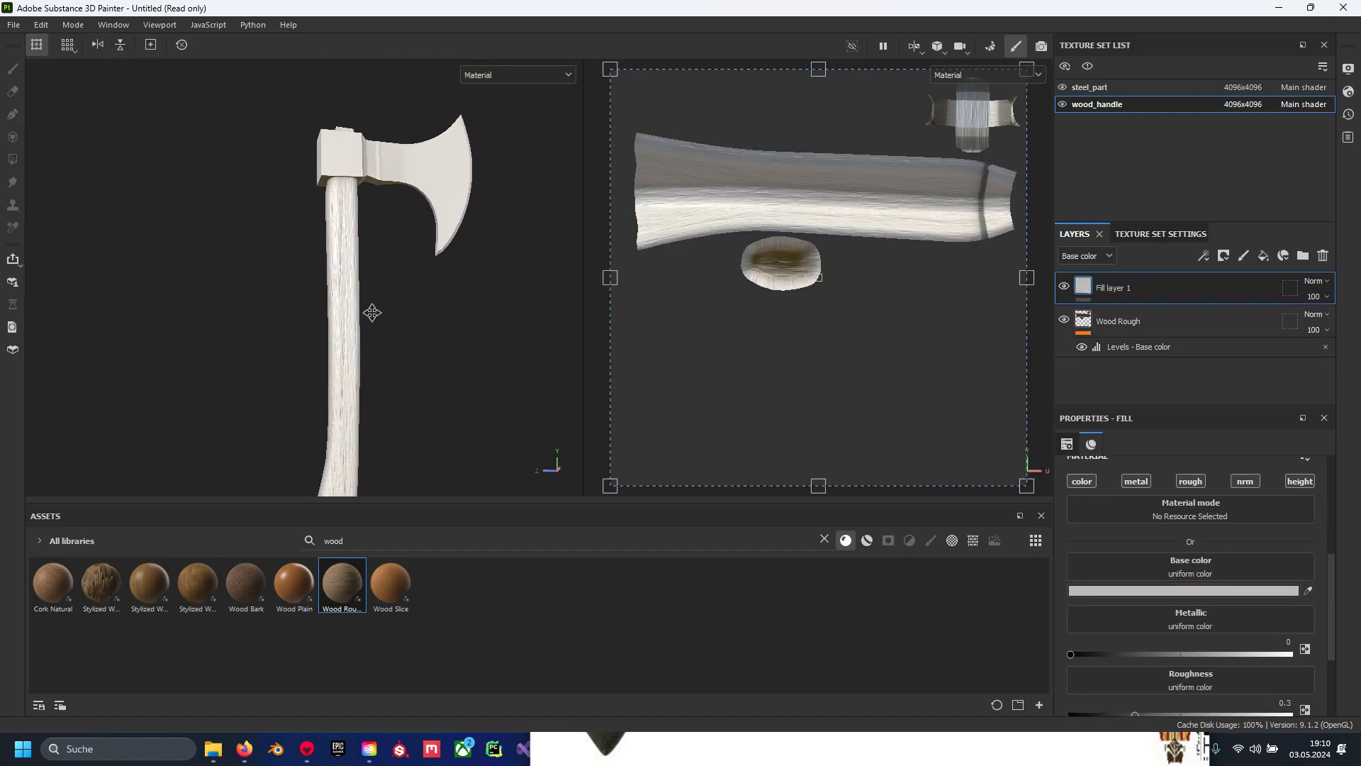
middle_click_drag(373, 311, 376, 205)
left_click(1135, 481)
left_click(1190, 480)
left_click(1244, 481)
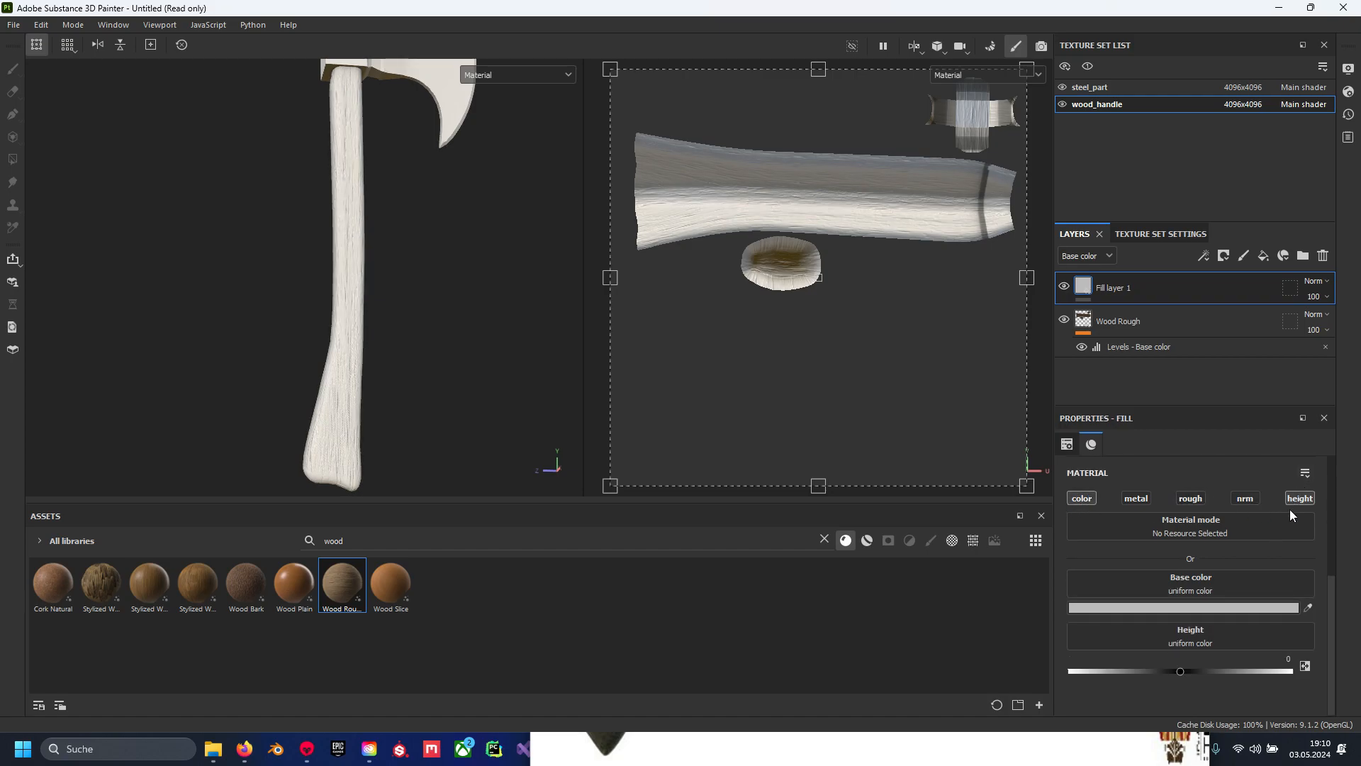
Set the new fill layer's base color to dark grey 242424
left_click(1148, 607)
left_click(1163, 627)
left_click_drag(1155, 633, 1151, 632)
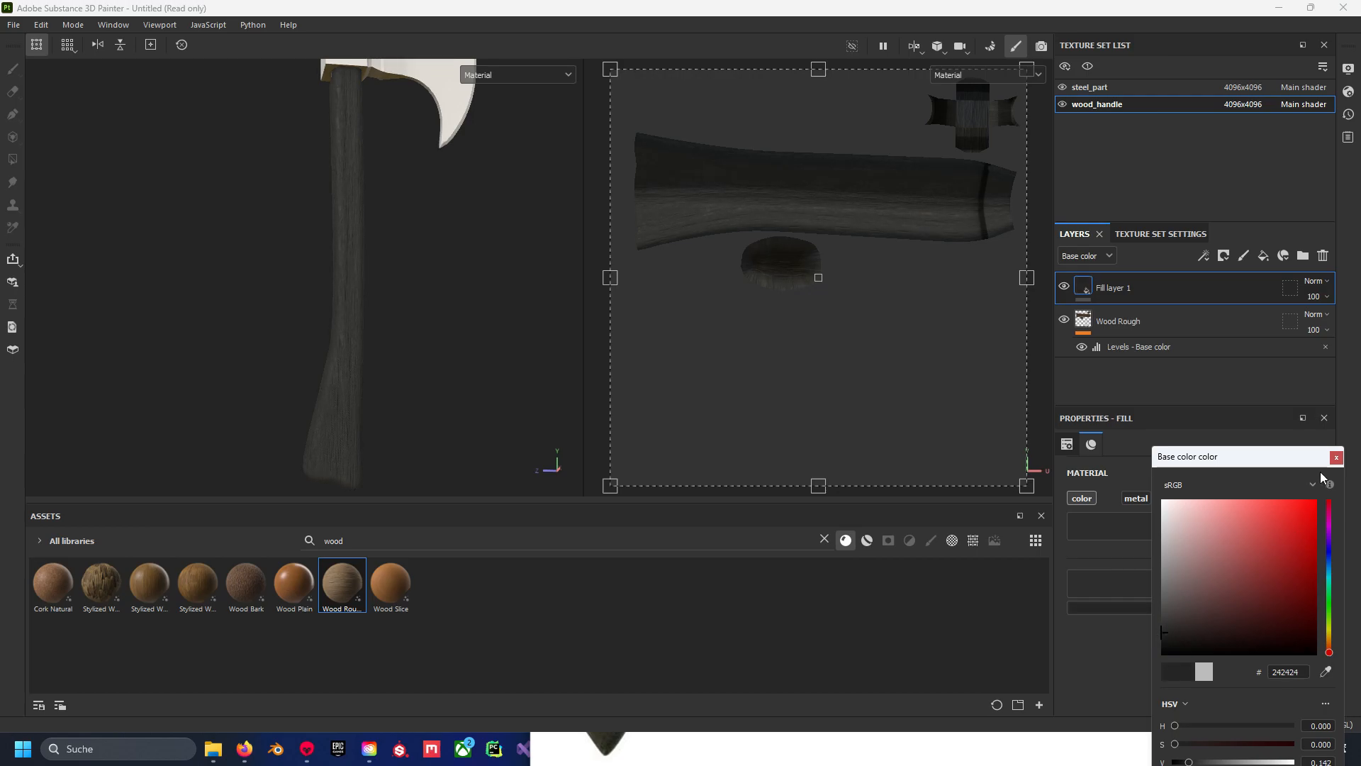
left_click(1336, 458)
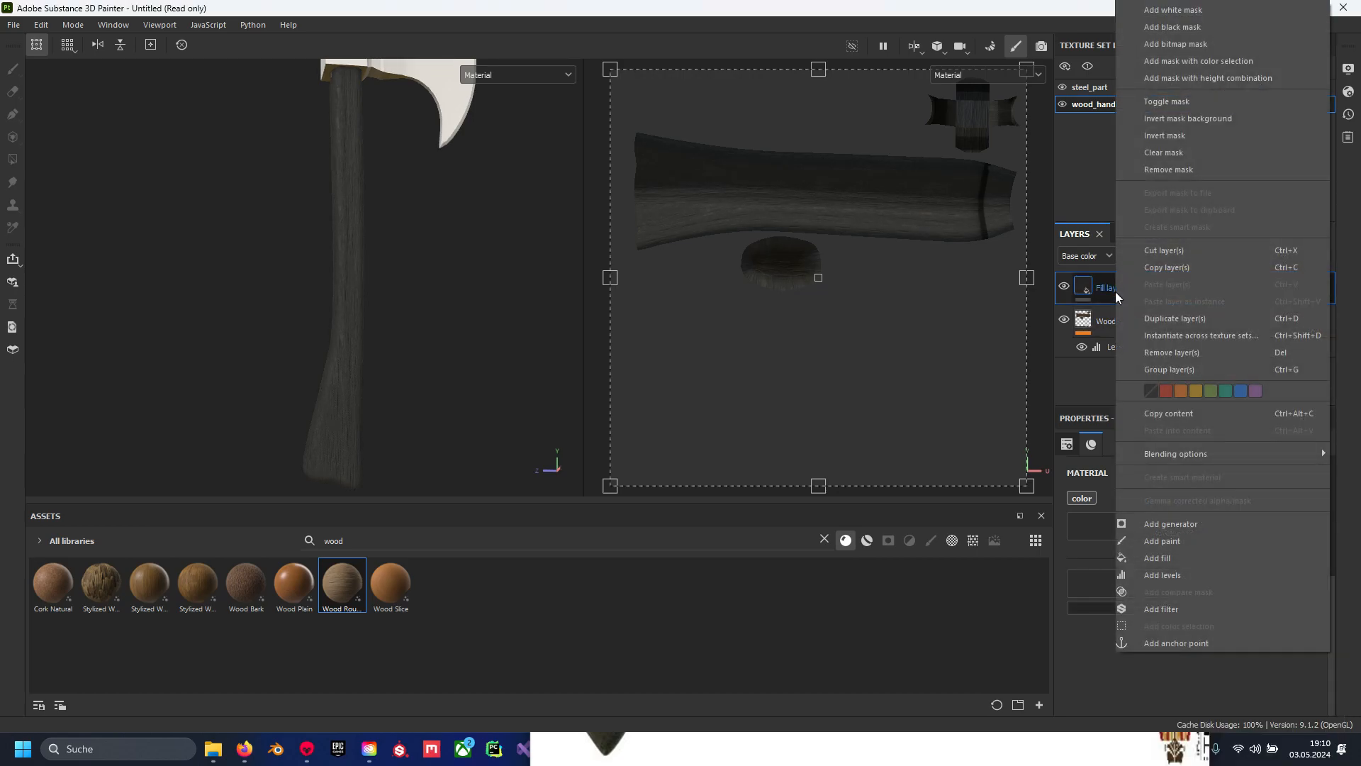
Add a black mask to the dark grey fill layer
left_click(1163, 524)
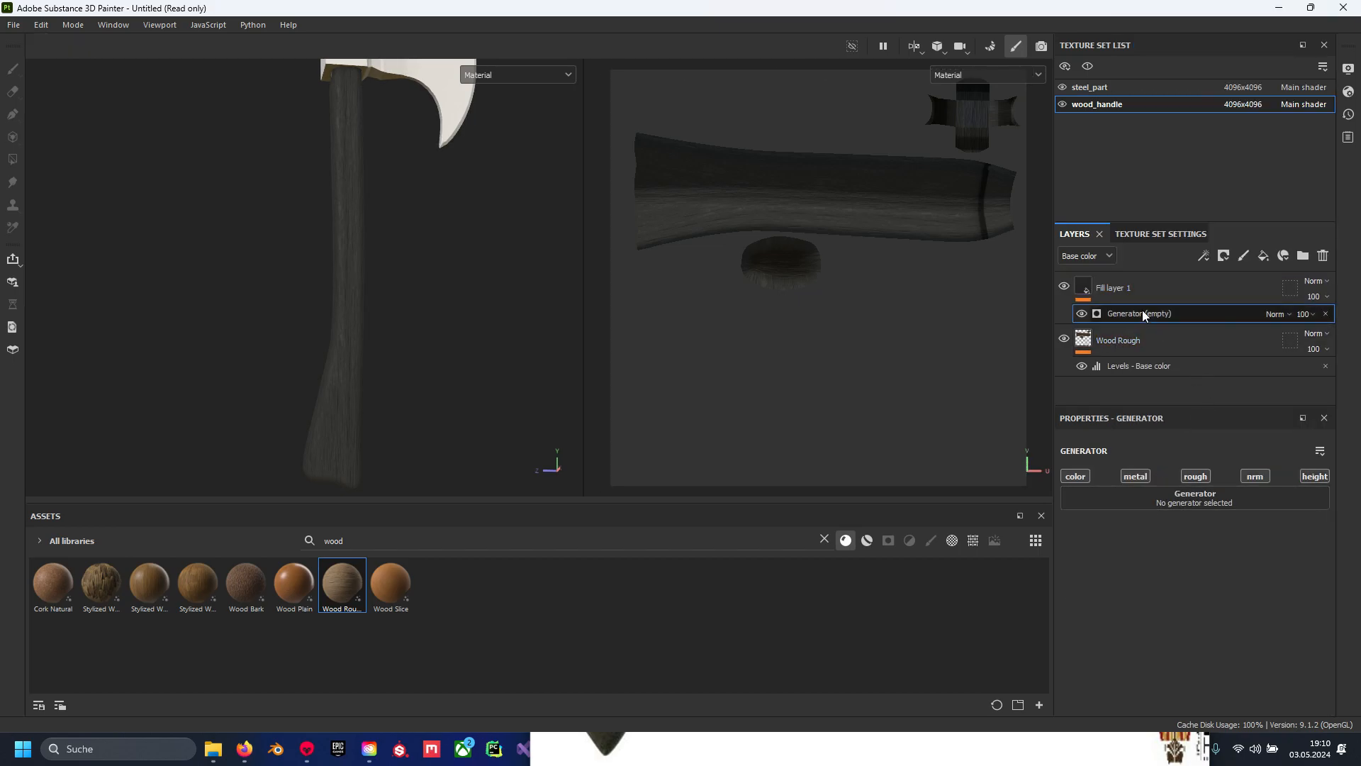
left_click(1325, 314)
right_click(1090, 285)
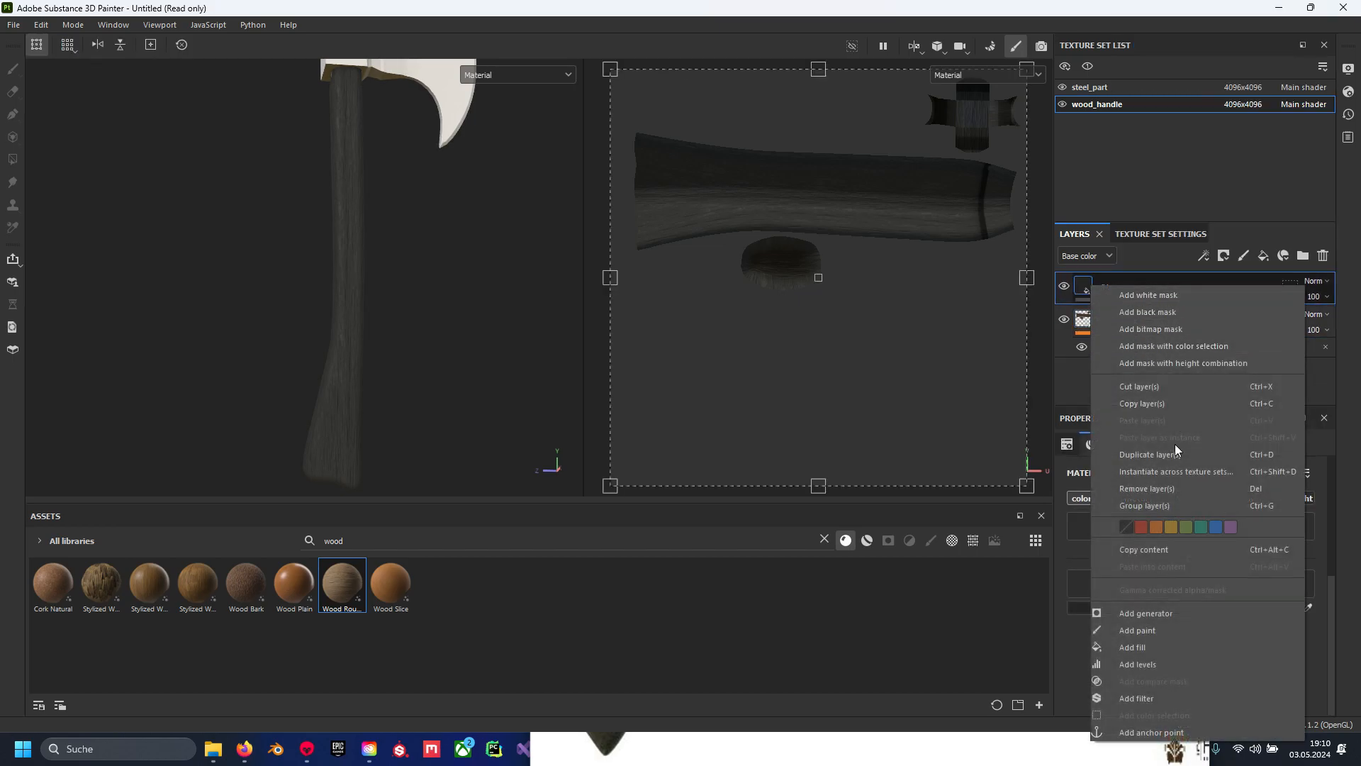
left_click(1179, 311)
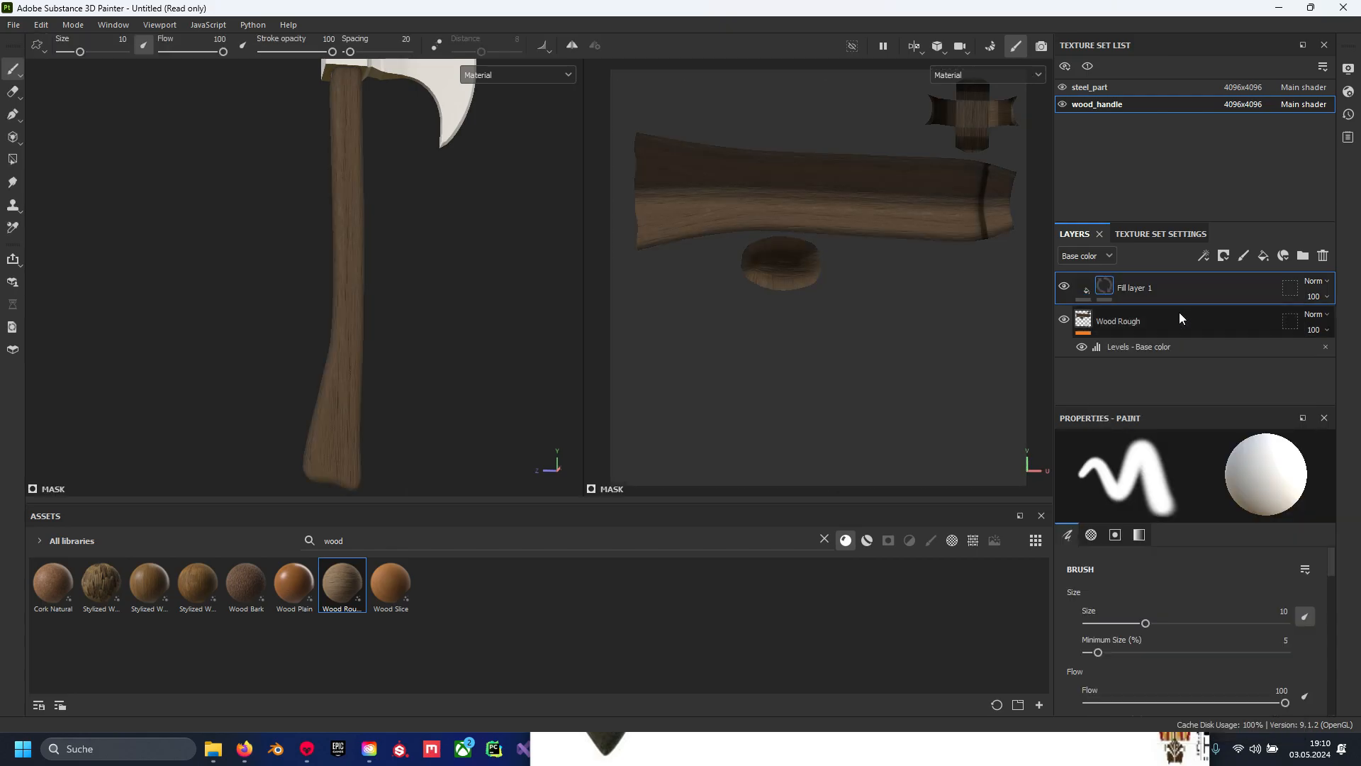
scroll(424, 281, "down", 3)
middle_click_drag(415, 205, 429, 261, "alt")
left_click_drag(428, 262, 408, 287, "alt")
middle_click_drag(409, 287, 409, 232, "alt")
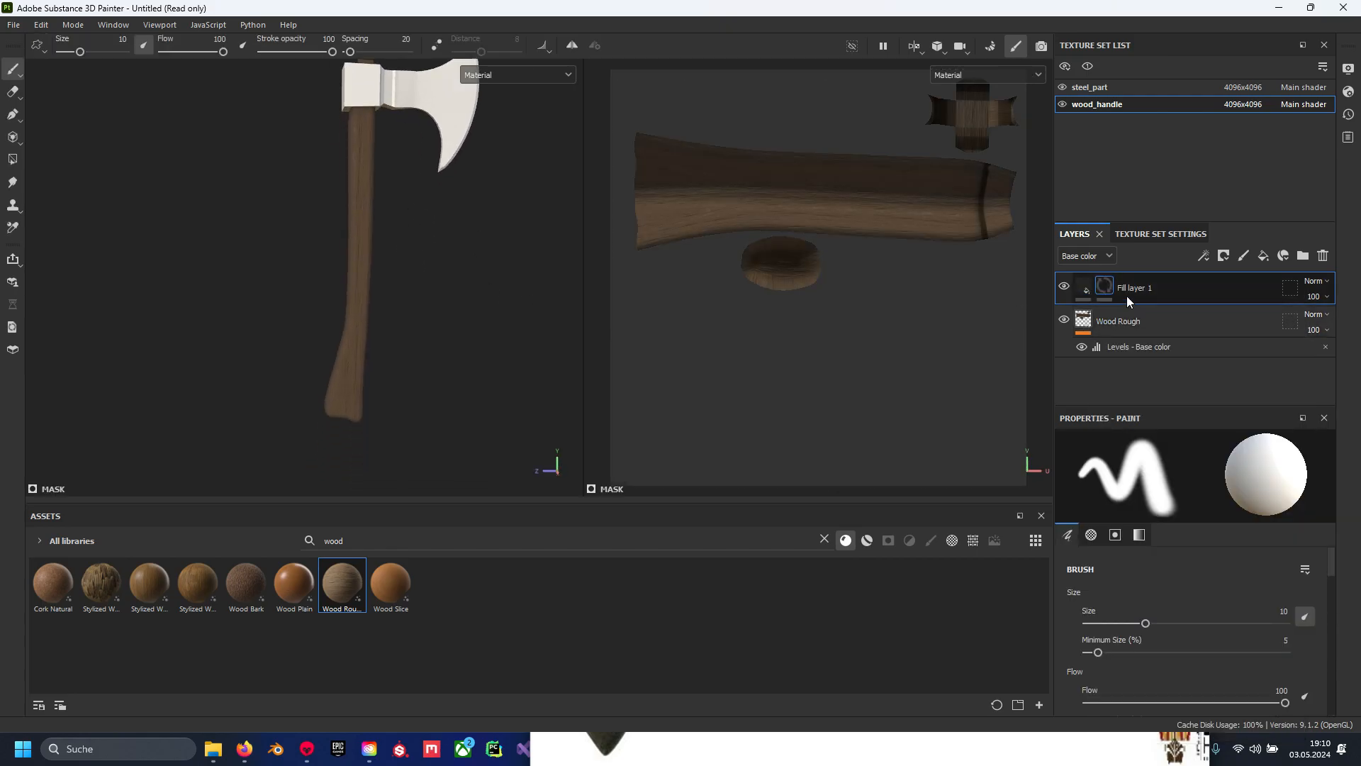
Clear the wood search, limit the asset library to smart masks, and search them for edge
left_click(823, 540)
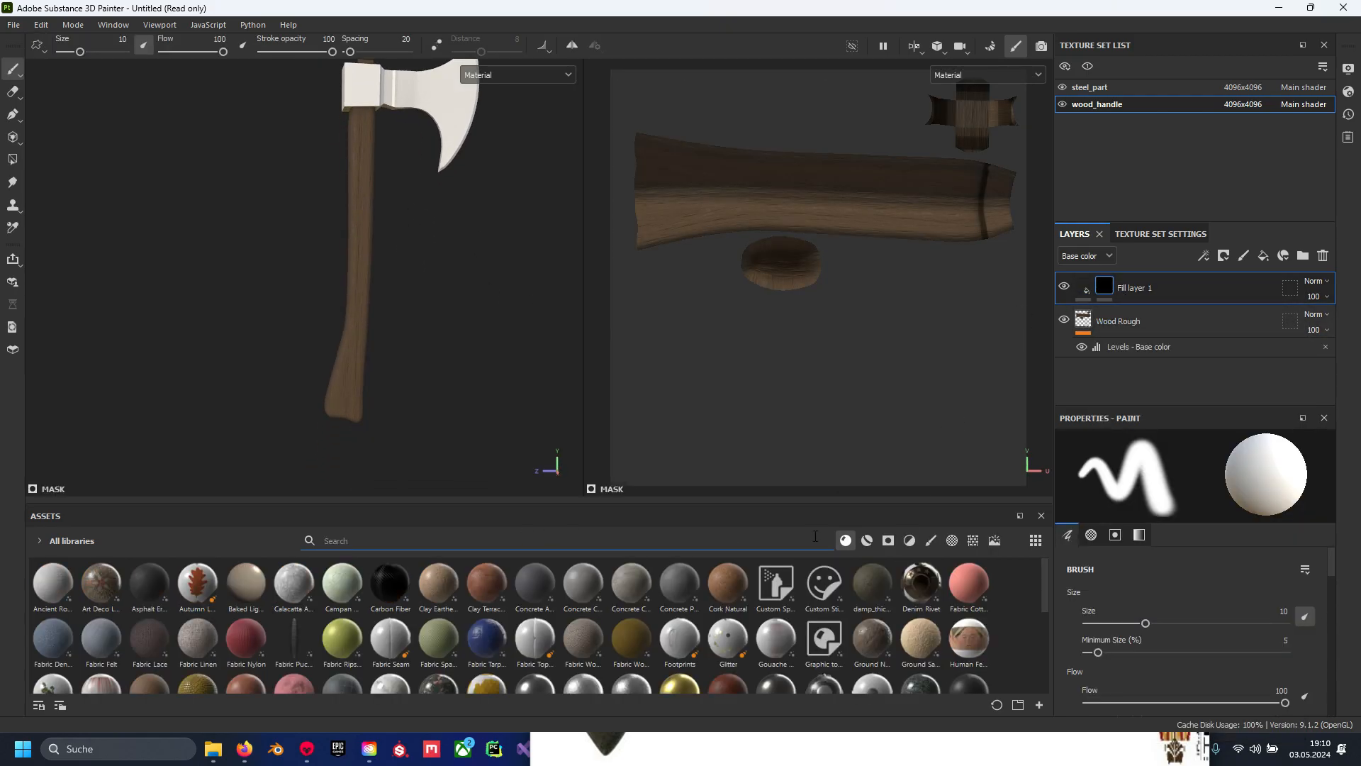
left_click(886, 540)
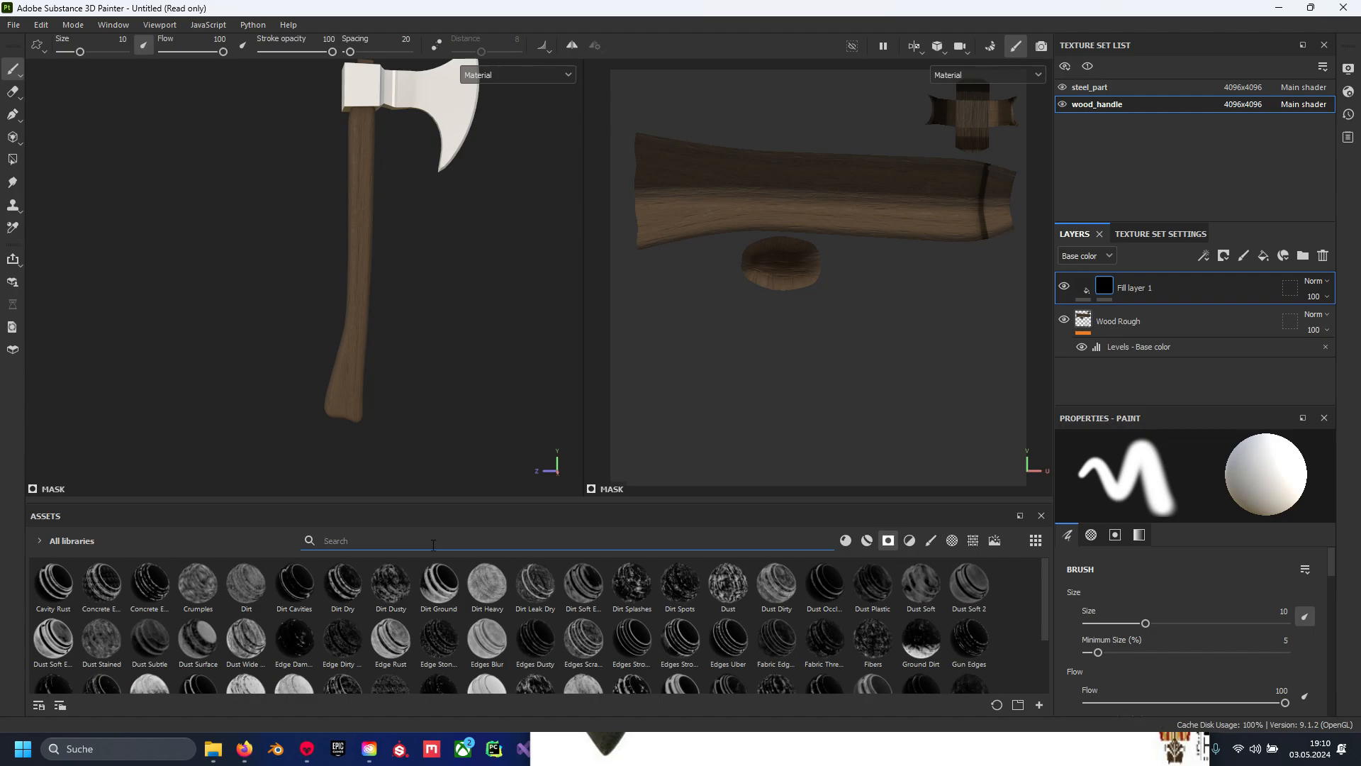
type("gral")
key("BackSpace")
key("BackSpace")
key("BackSpace")
key("BackSpace")
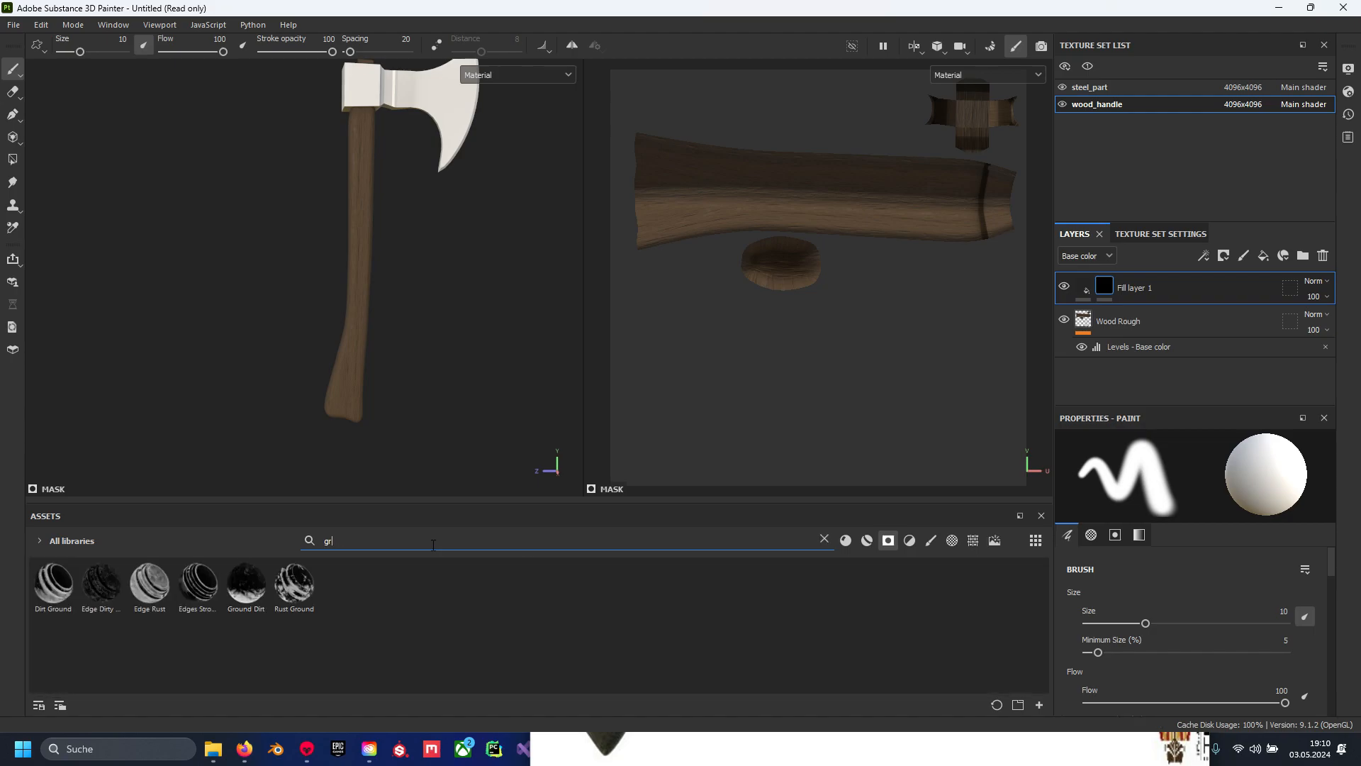
type("edge")
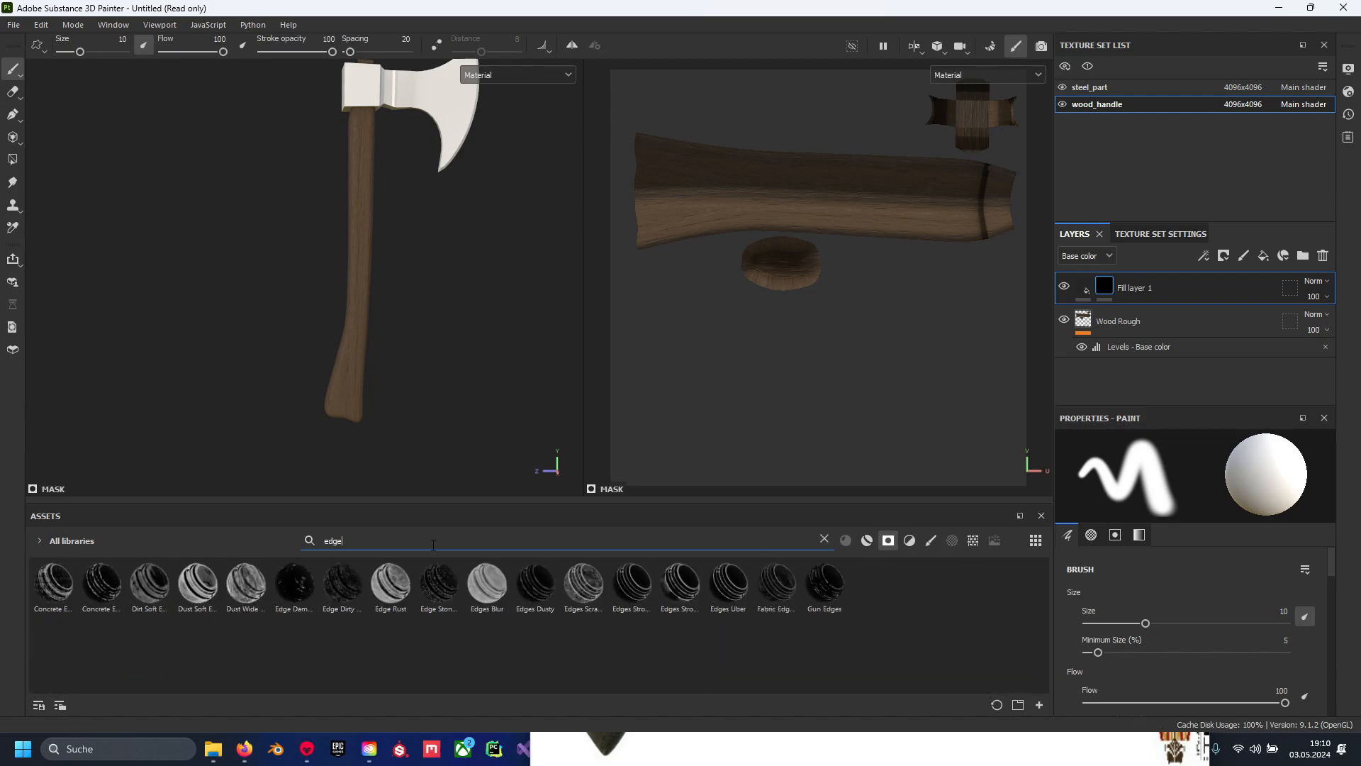
Search the smart masks for dirt and apply Ground Dirt to the mask of the dark grey fill layer
key("BackSpace")
key("BackSpace")
key("BackSpace")
key("BackSpace")
type("dirt")
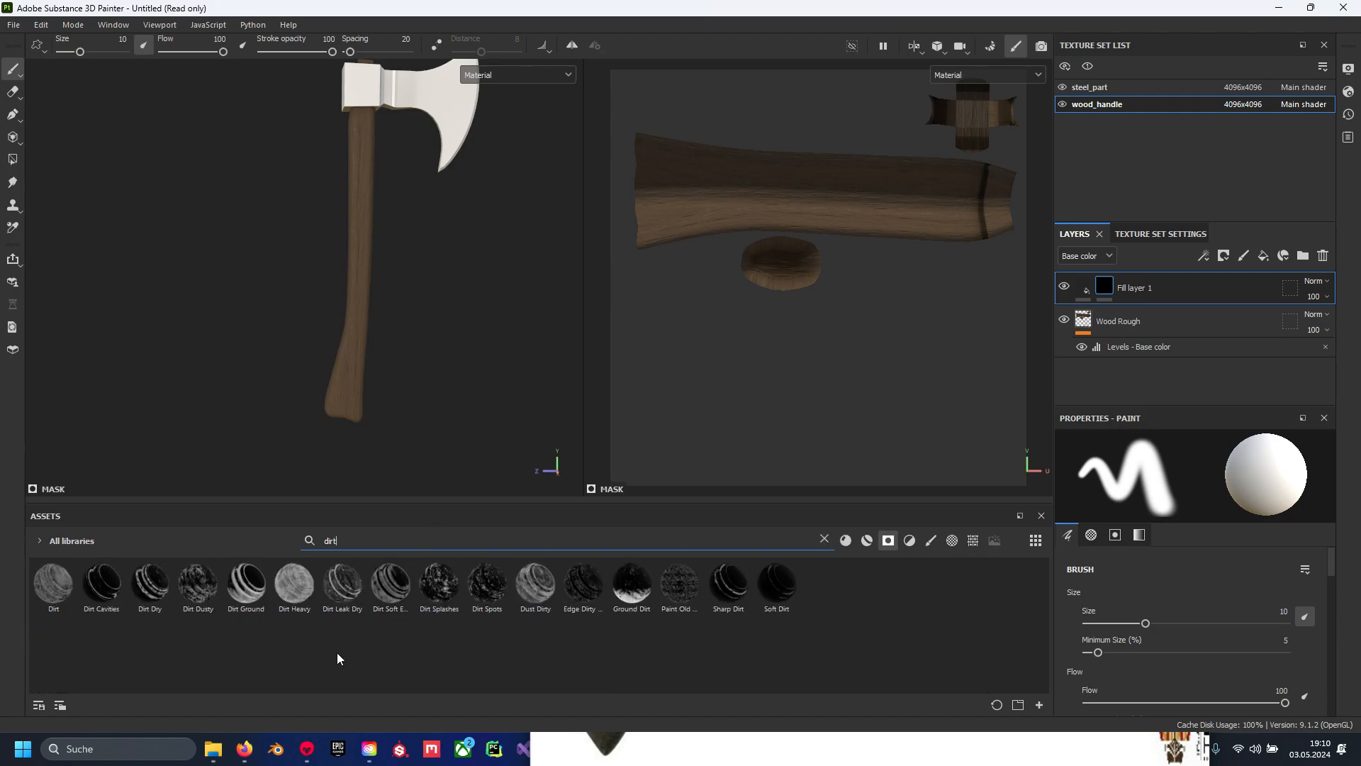
left_click(631, 584)
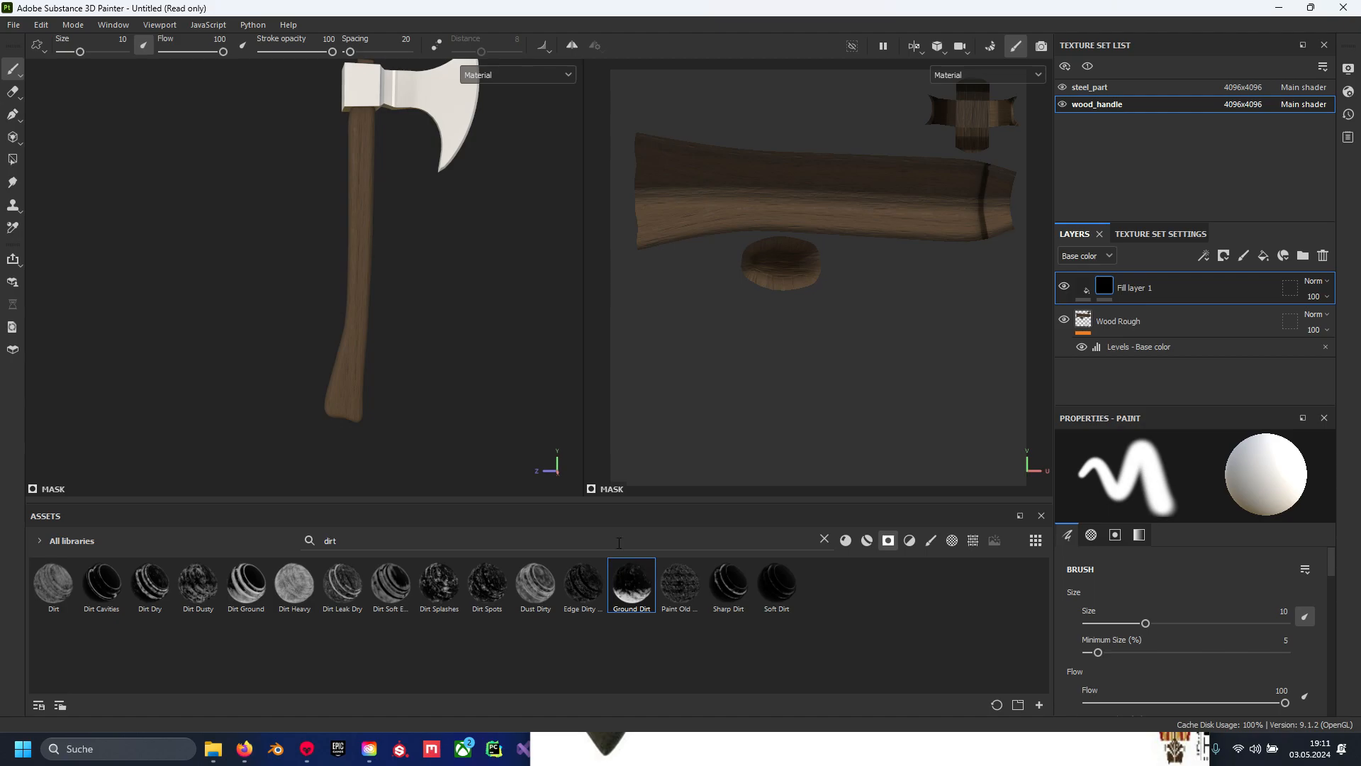
left_click_drag(647, 601, 1110, 289)
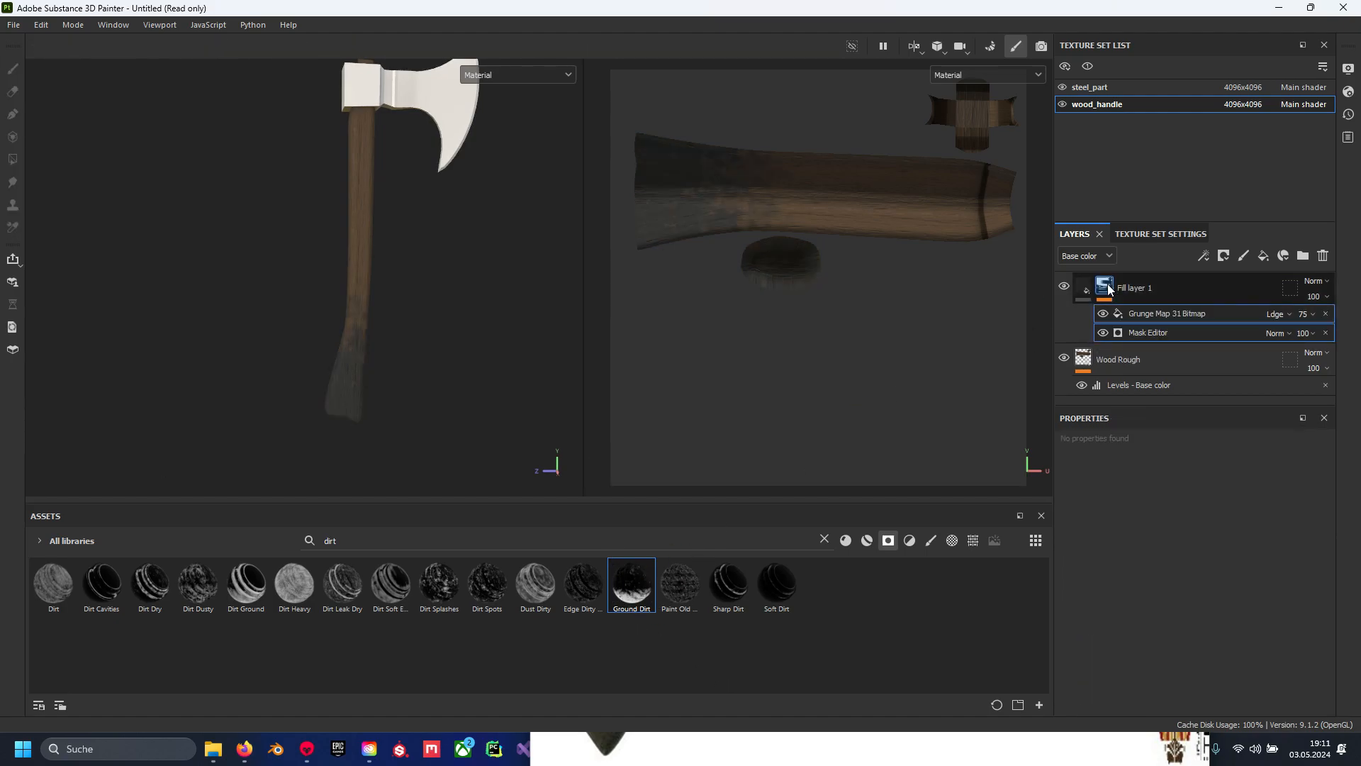
Set Top To Bottom to 0.53 in the position gradient of the fill layer's Mask Editor, checking the dirt along the handle
left_click_drag(445, 362, 347, 315, "alt")
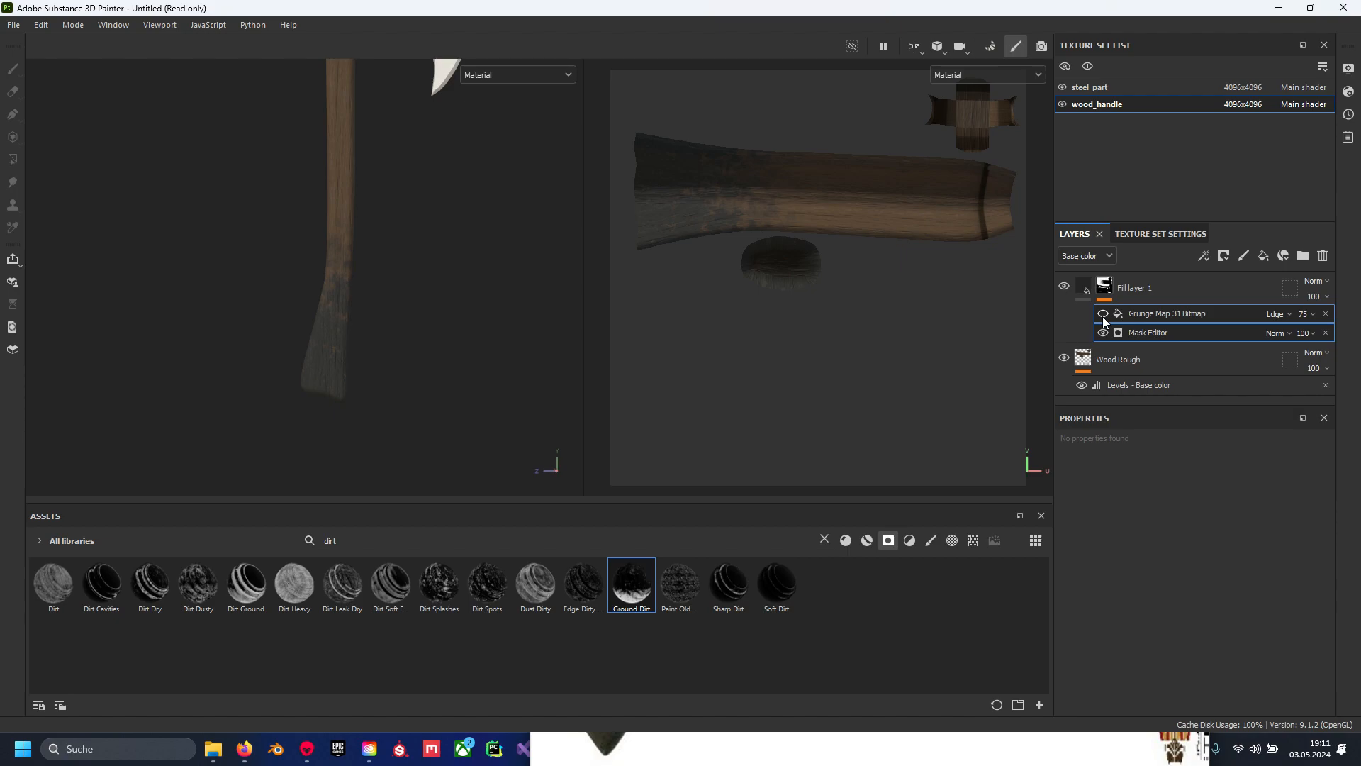
mouse_move(490, 299)
middle_mouse_down("alt")
mouse_move(466, 397)
mouse_move(472, 298)
middle_mouse_up("alt")
left_click(1172, 334)
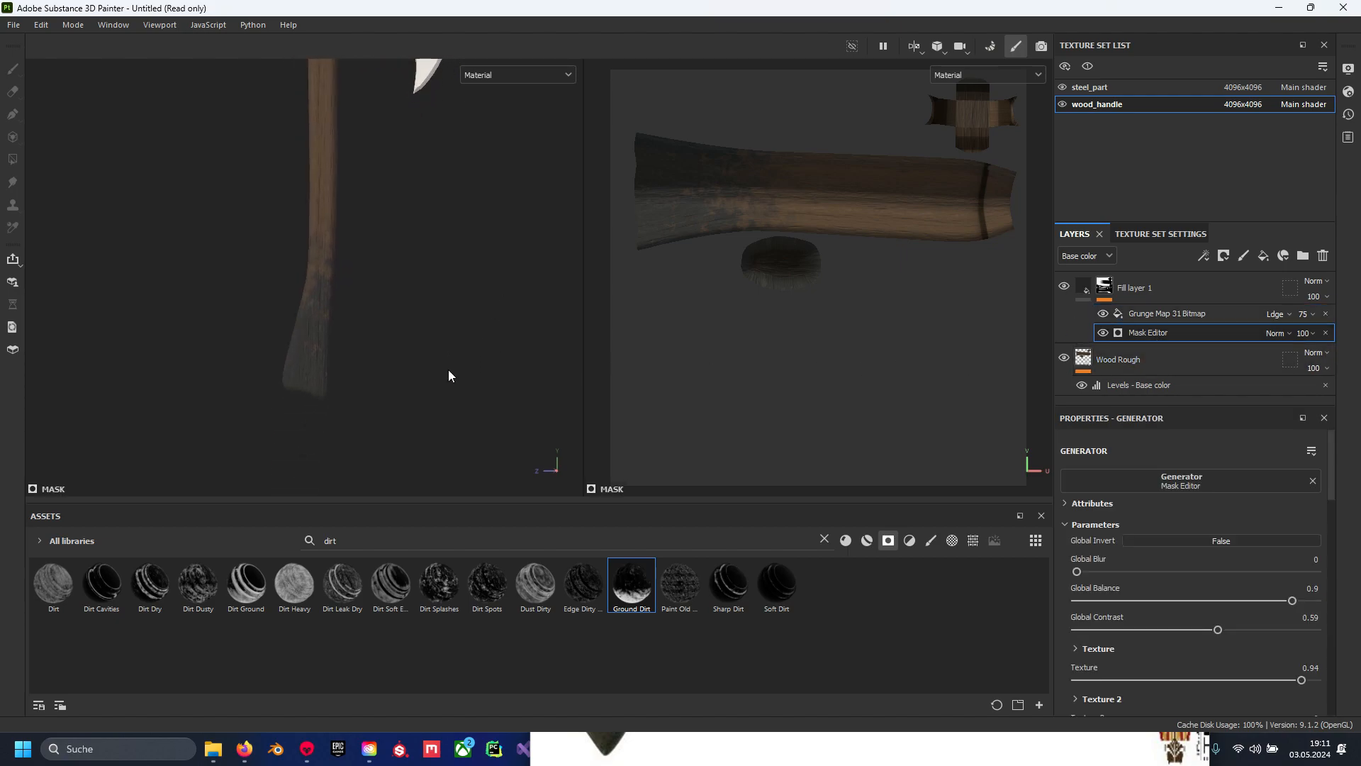
middle_click_drag(382, 331, 378, 425, "alt")
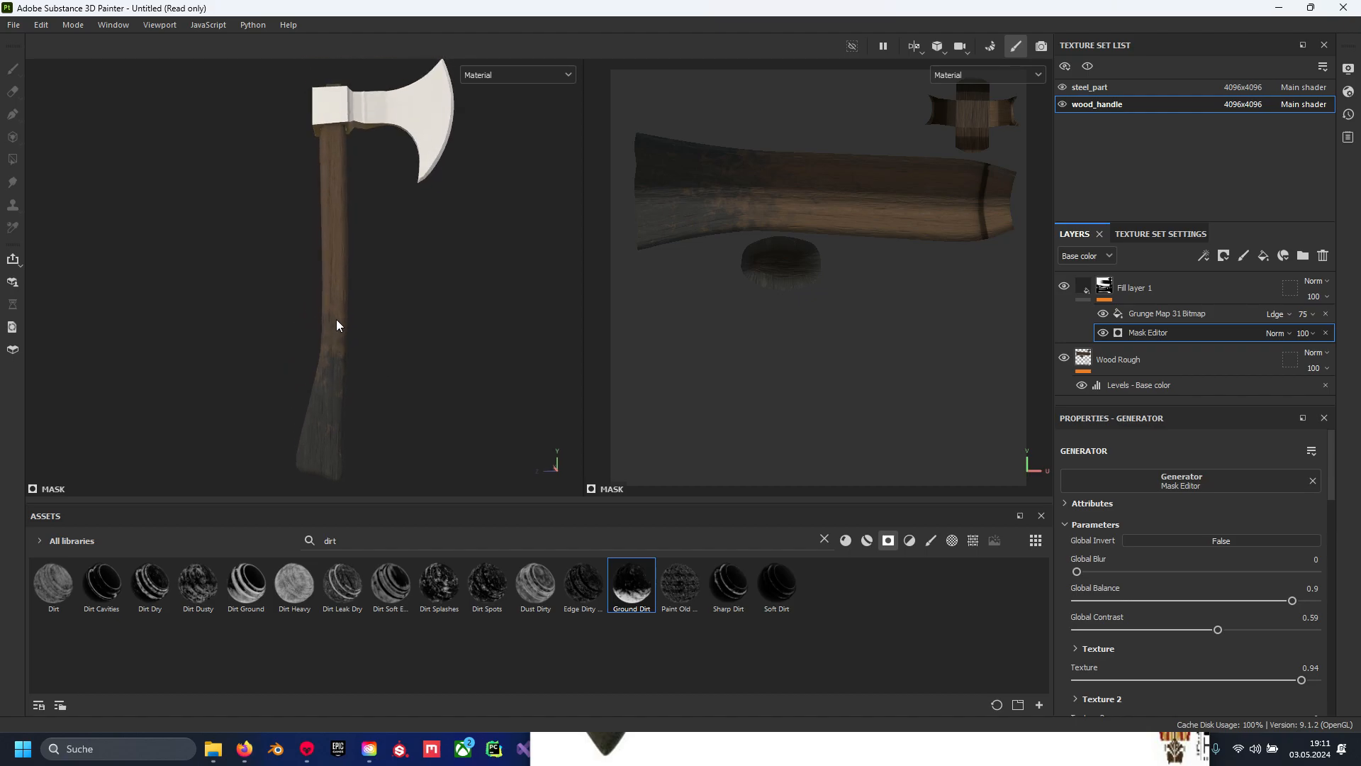
left_click_drag(326, 272, 387, 299, "alt")
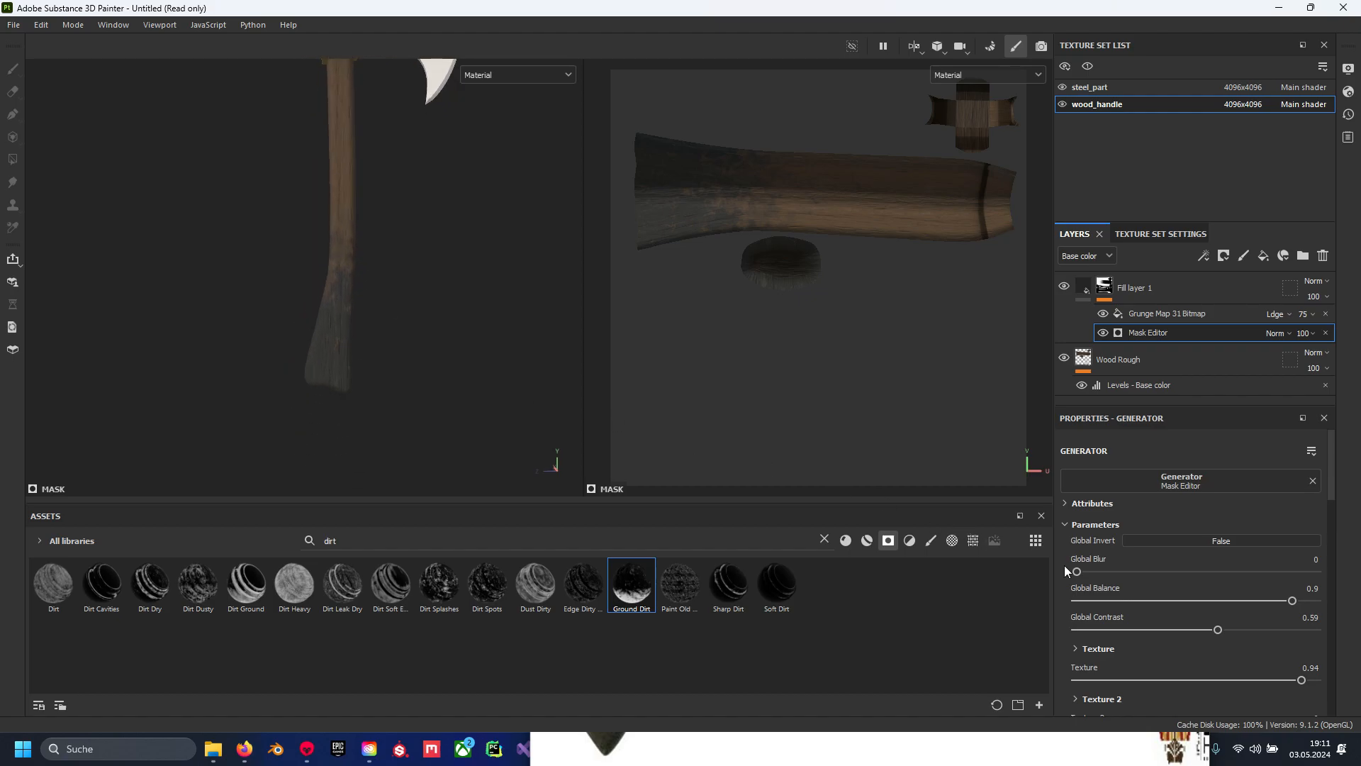
scroll(1164, 618, "down", 8)
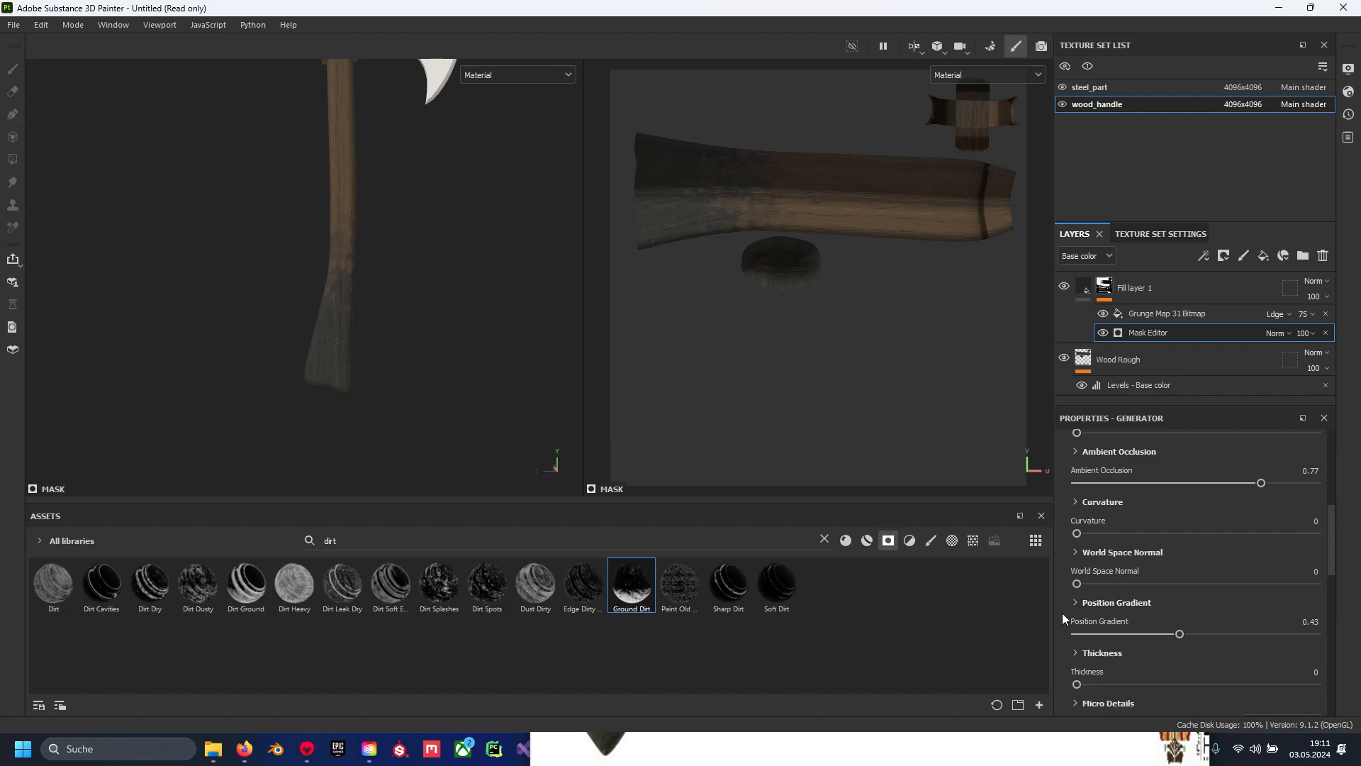
left_click(1075, 602)
scroll(1100, 602, "down", 3)
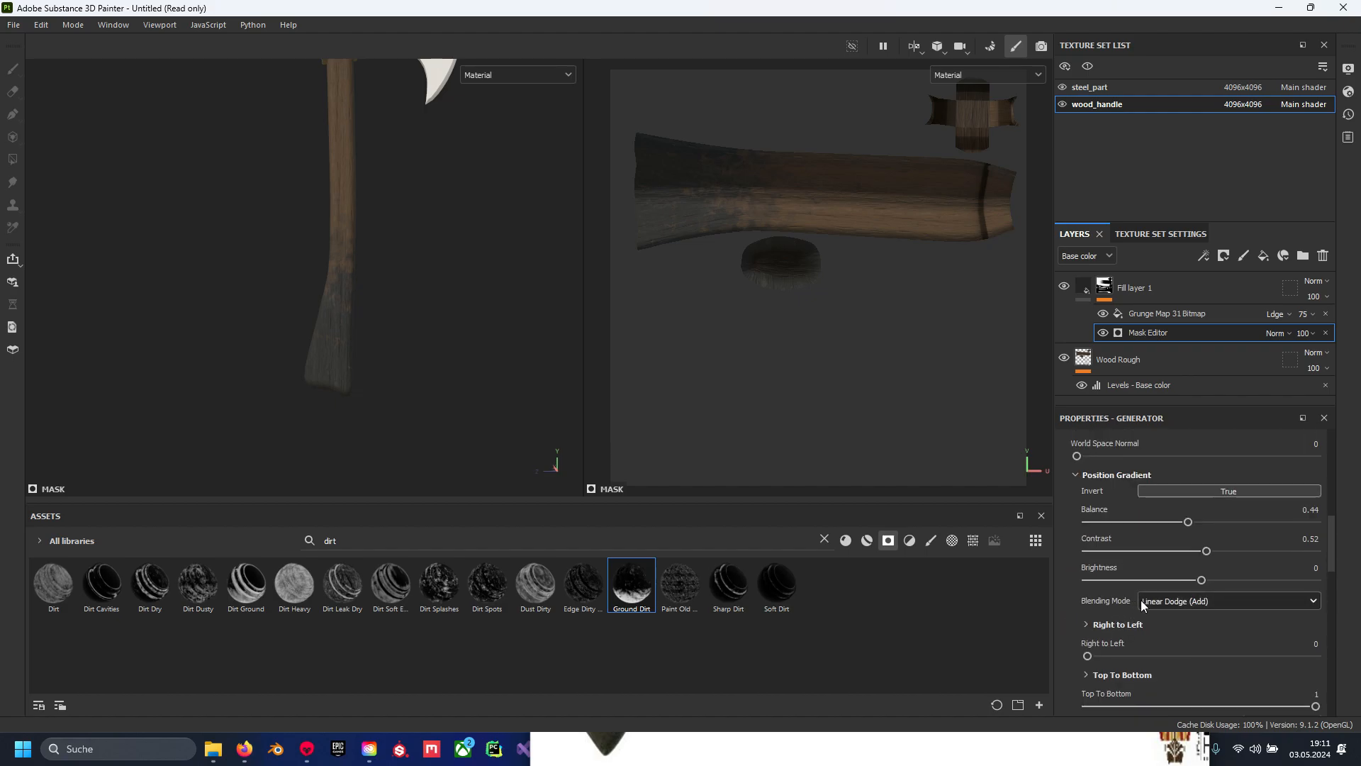
scroll(1117, 567, "down", 3)
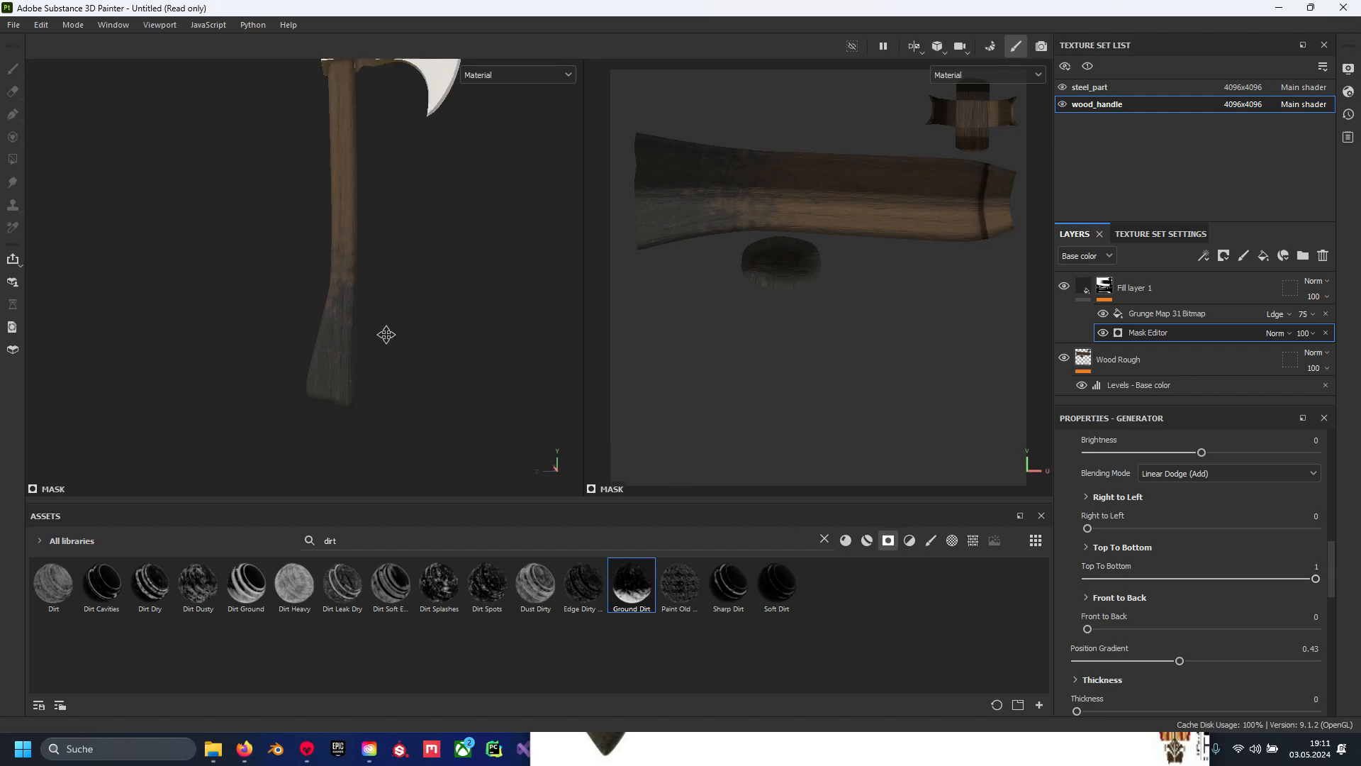
middle_click_drag(386, 326, 387, 372)
left_click_drag(1315, 578, 1210, 584)
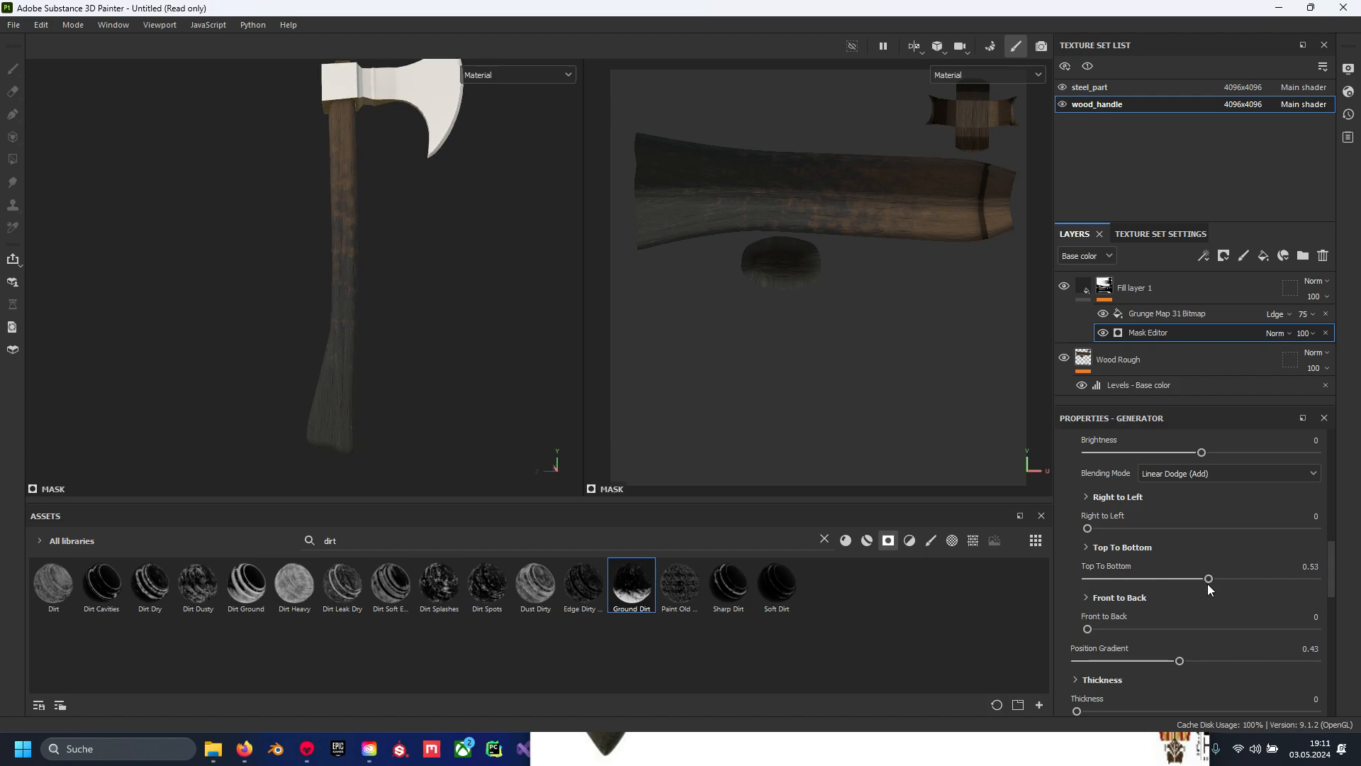
Inspect the handle's dirt pattern and remove the Grunge Map 31 Bitmap effect from the fill layer's mask
scroll(331, 229, "up", 5)
middle_click_drag(322, 370, 359, 296, "alt")
scroll(386, 346, "down", 3)
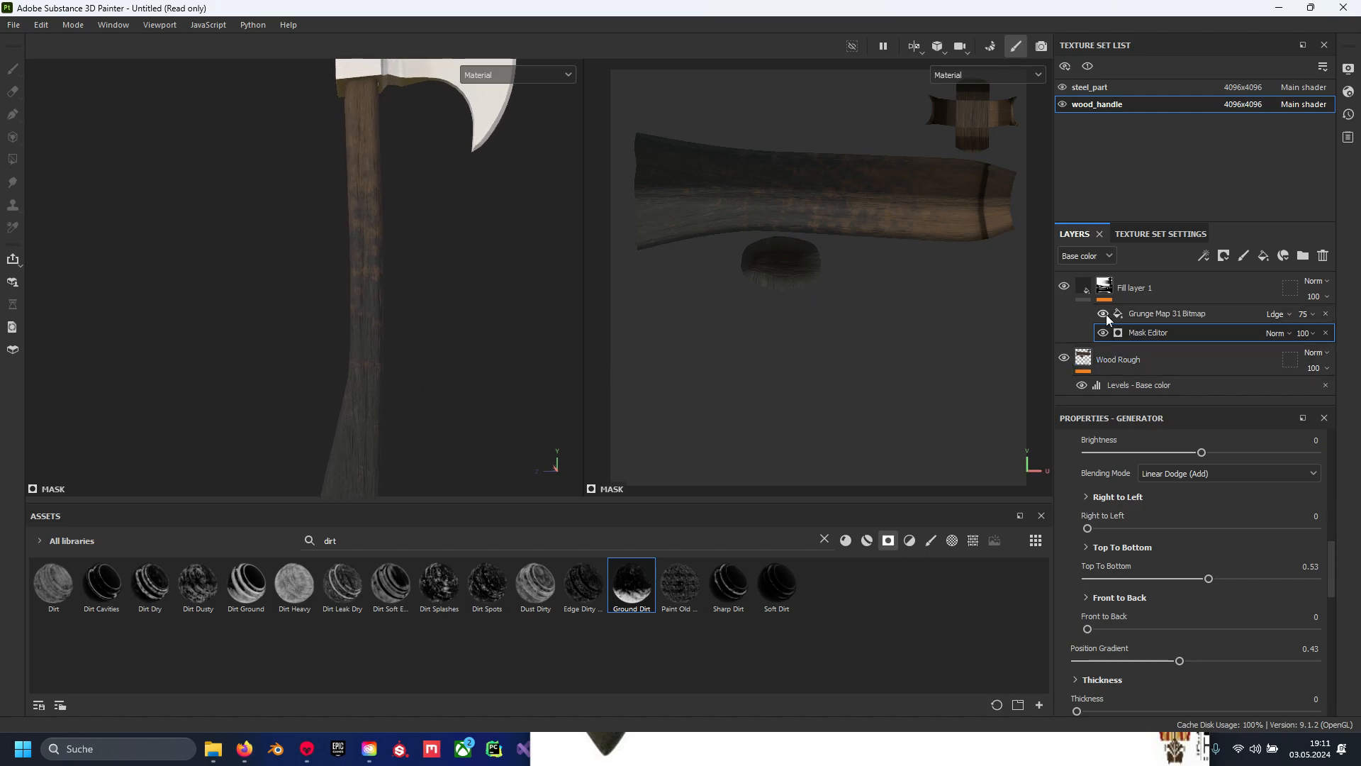
left_click(1326, 313)
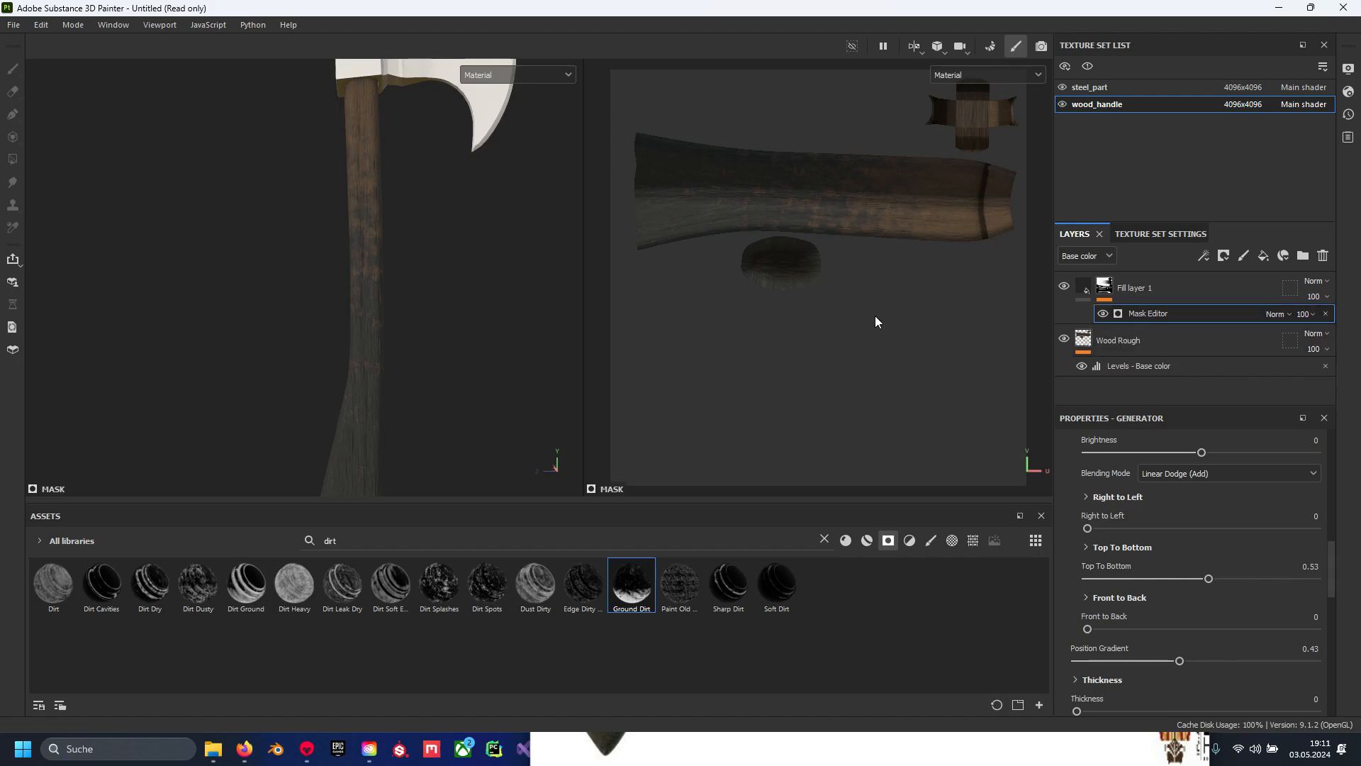
Add a Blur filter to the fill layer's mask and set its blur intensity to 4.54
scroll(368, 313, "down", 3)
scroll(373, 283, "up", 5)
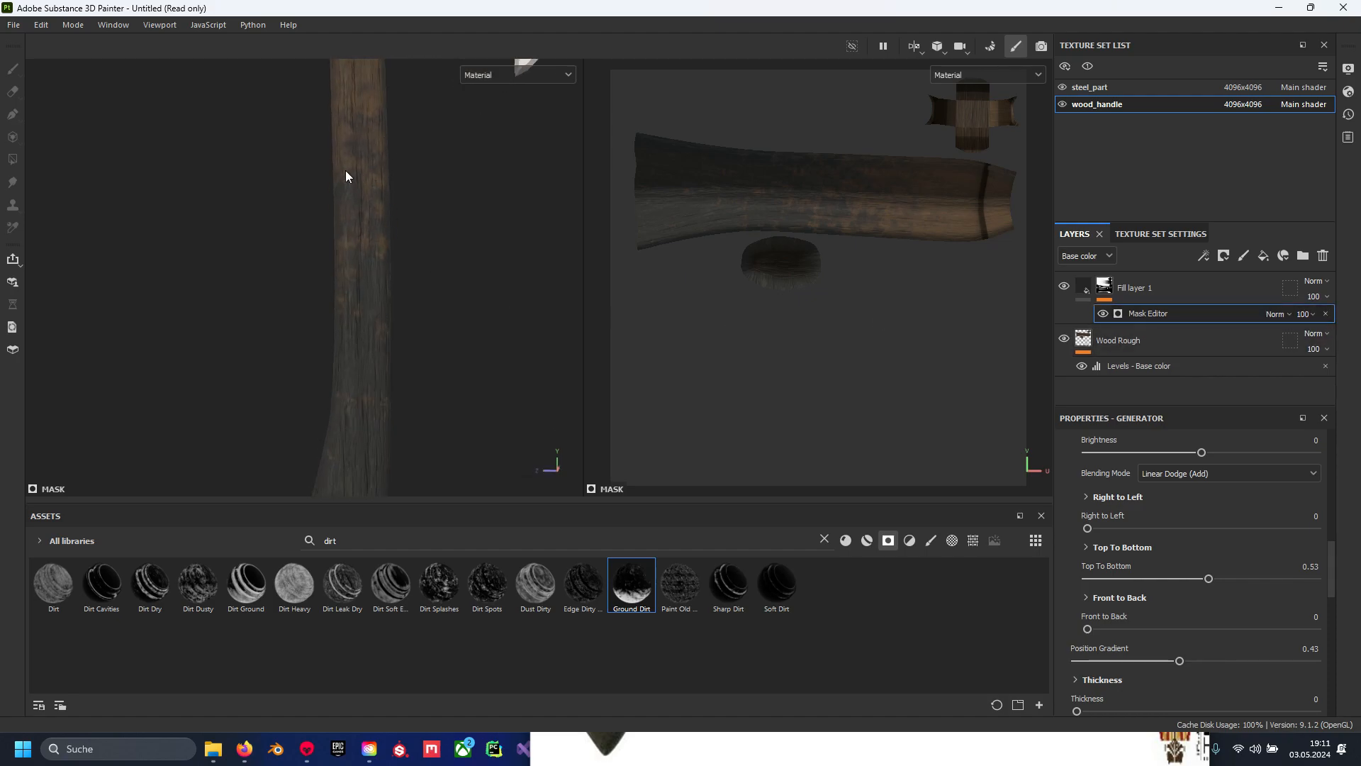
right_click(1142, 290)
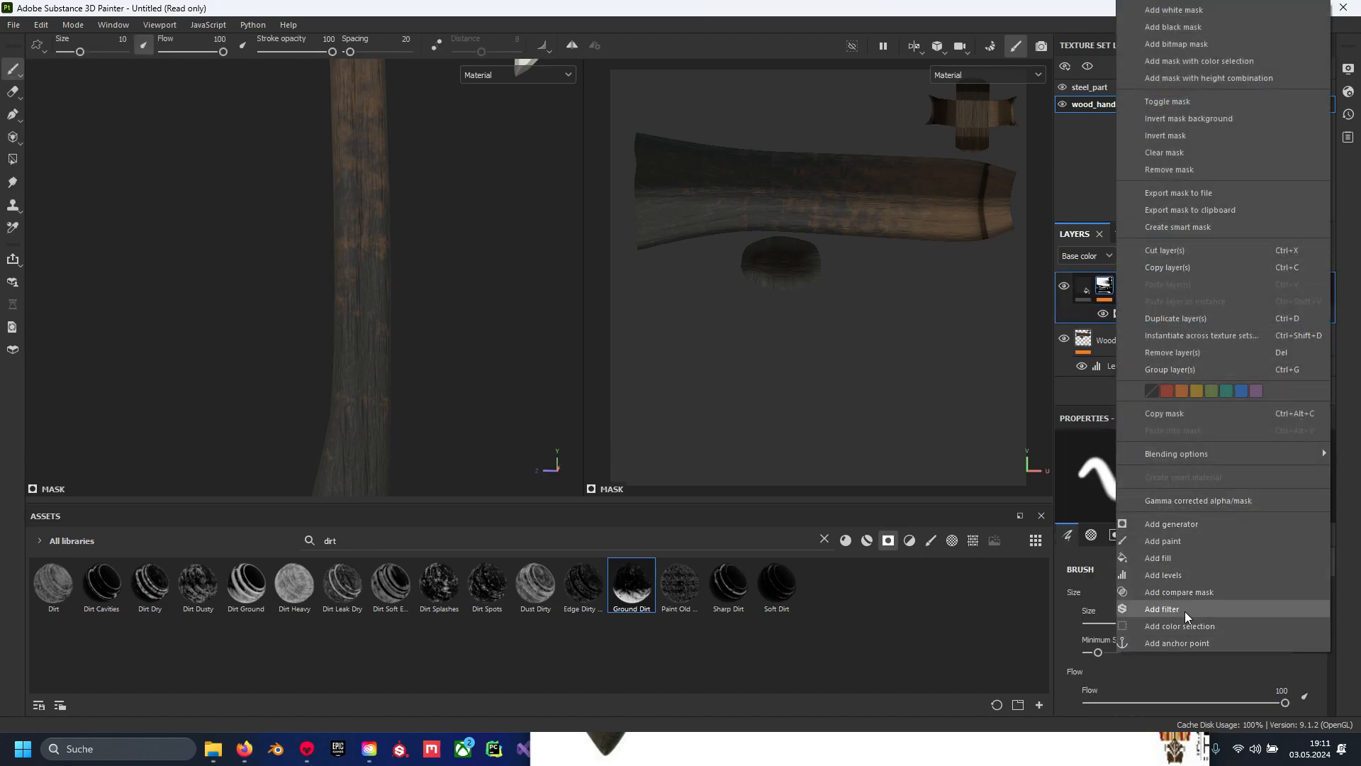
left_click(1183, 619)
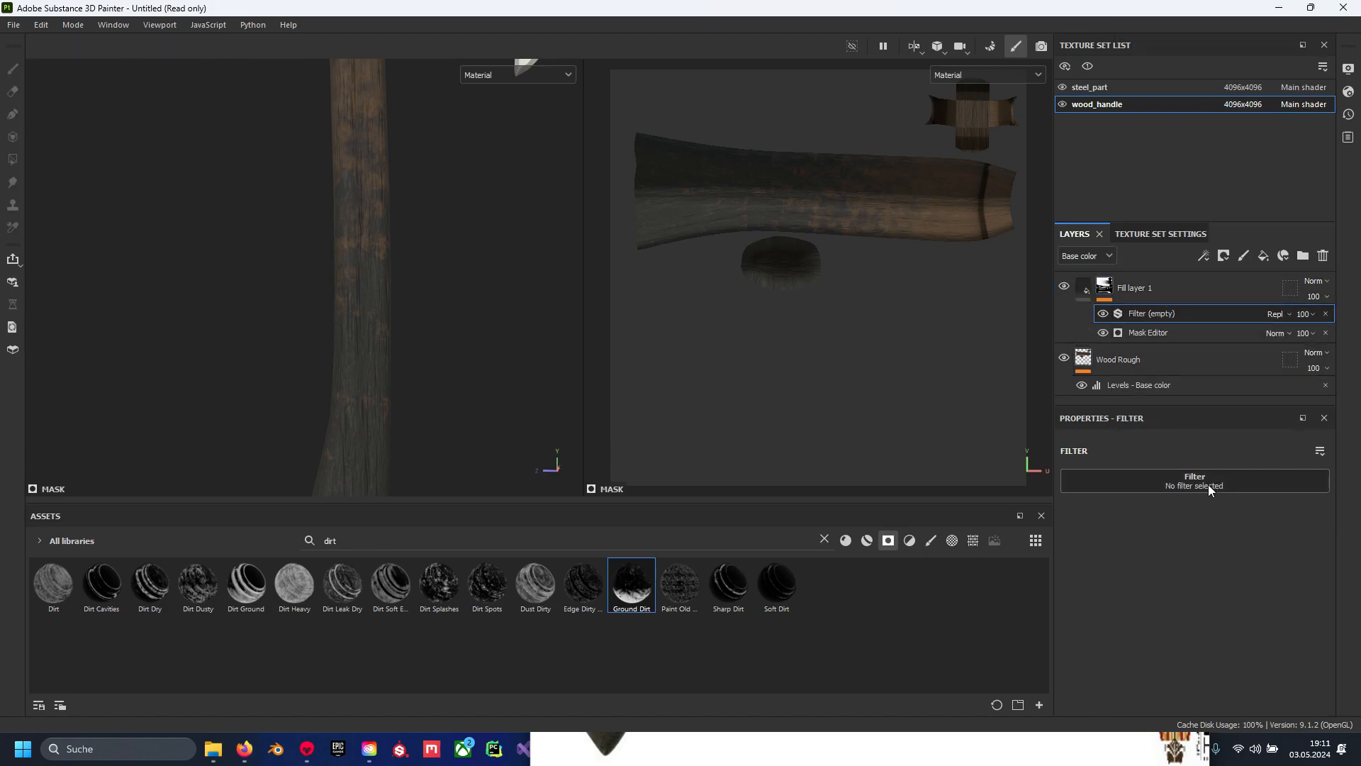
left_click(1205, 478)
left_click(1291, 526)
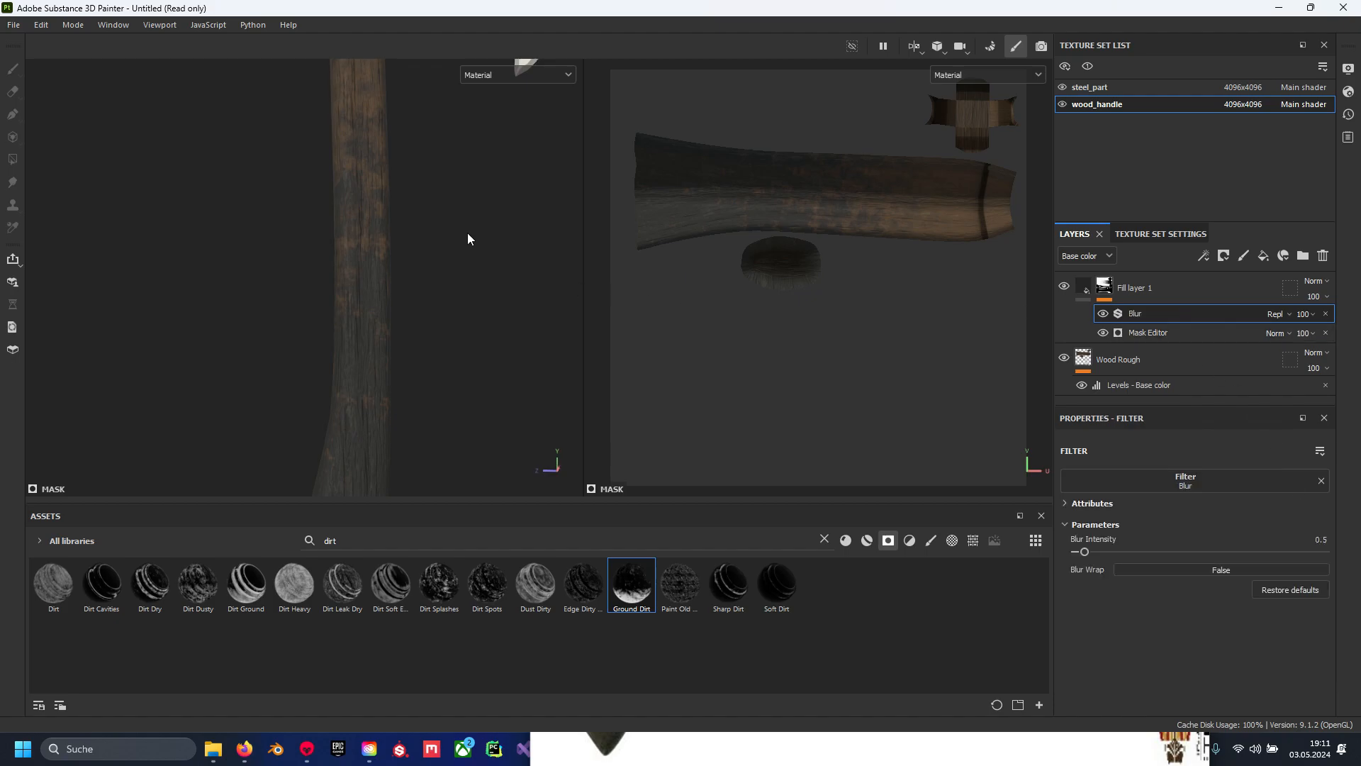
left_click_drag(1084, 551, 1120, 552)
scroll(431, 216, "down", 2)
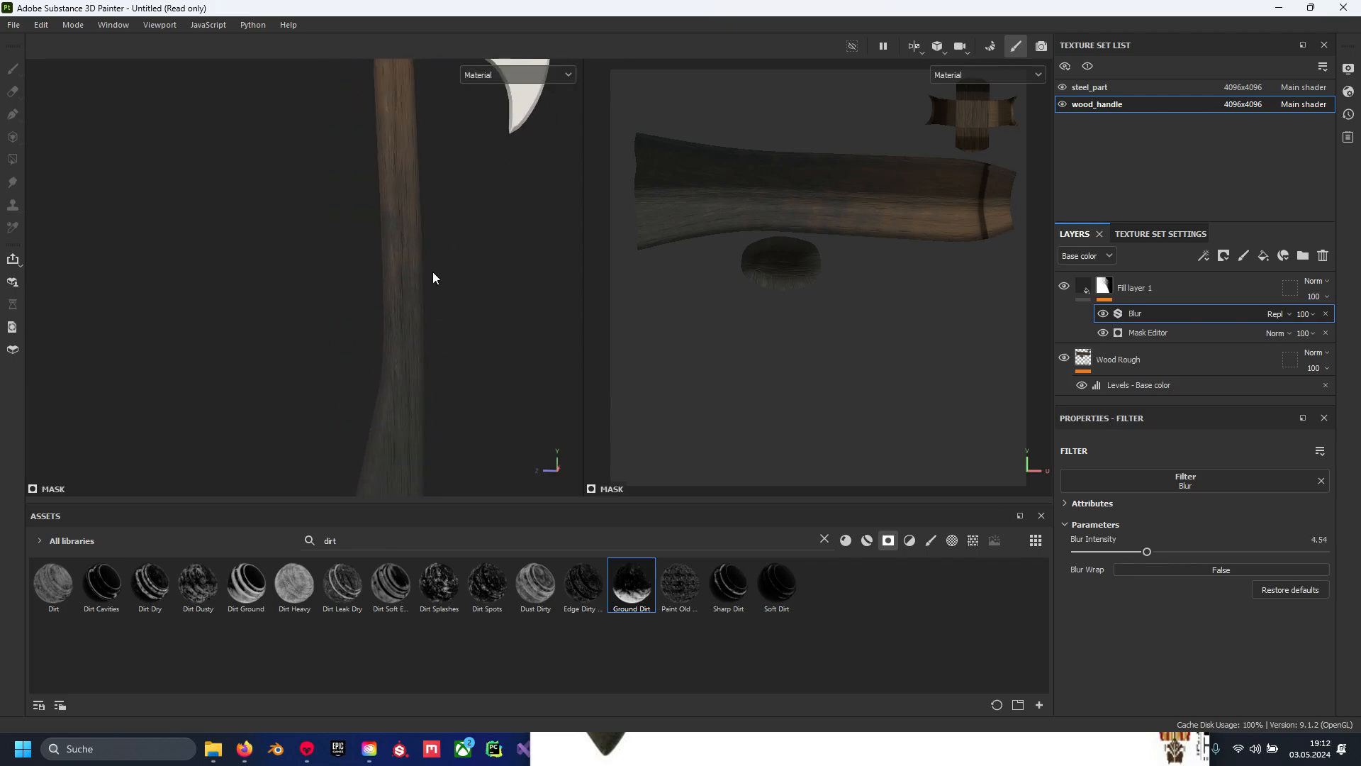
left_click_drag(432, 271, 350, 291, "alt")
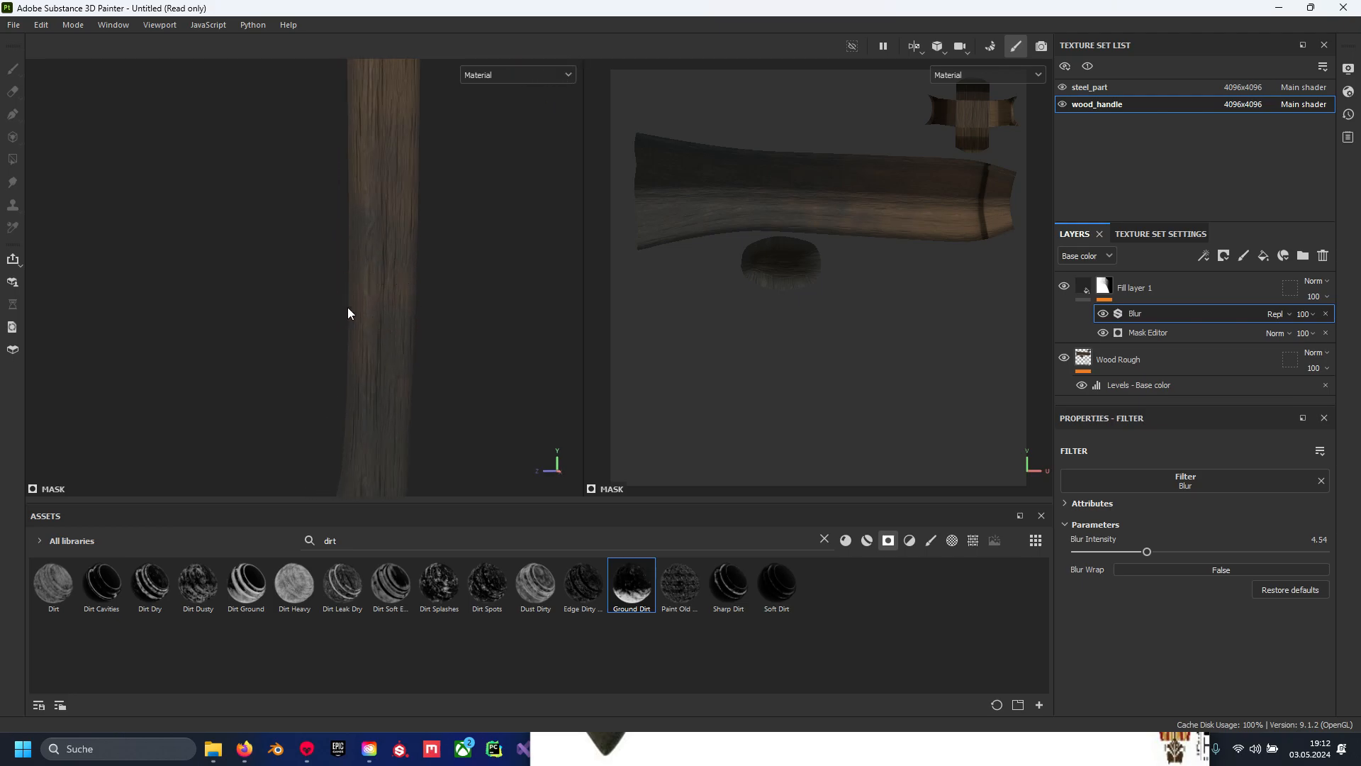
Try raising the balance of the Mask Editor's Grunge Rust Fine texture to 0.66
left_click(1142, 331)
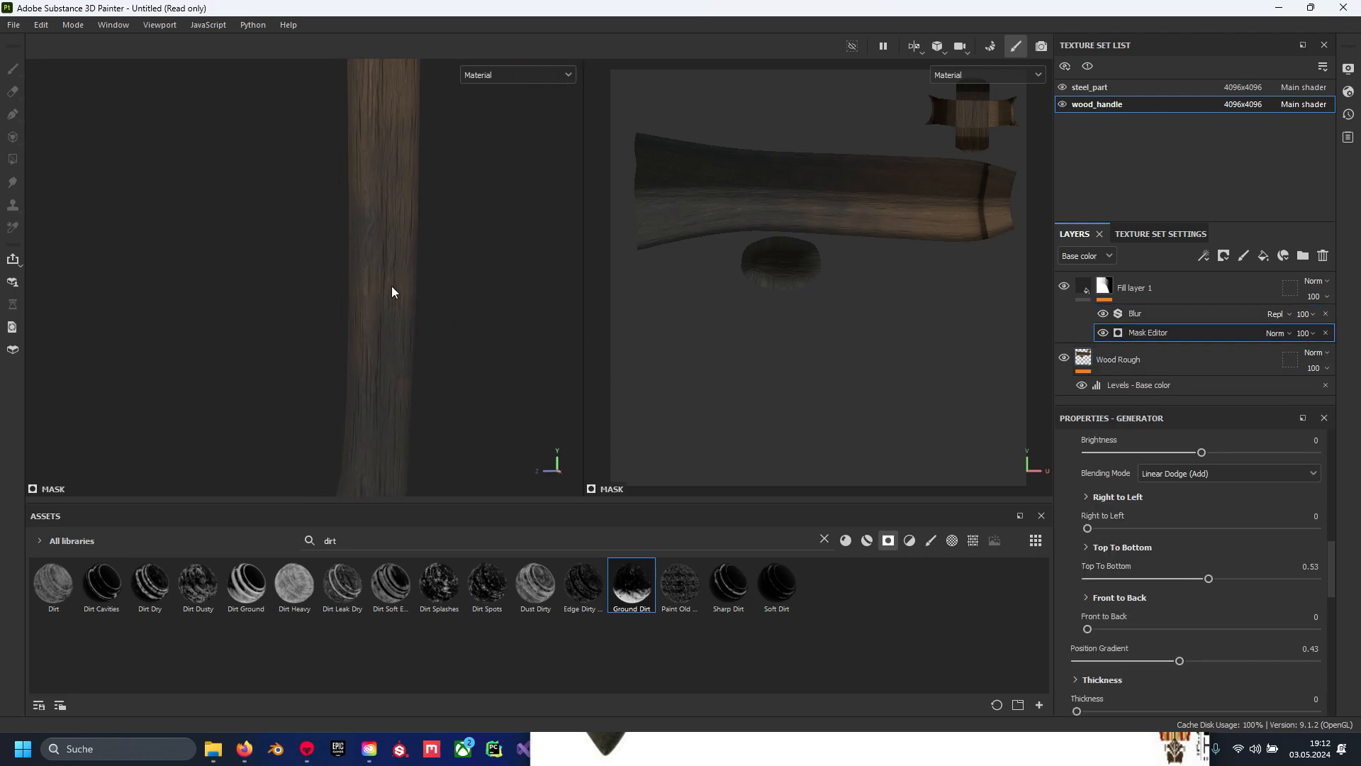
scroll(1134, 507, "up", 2)
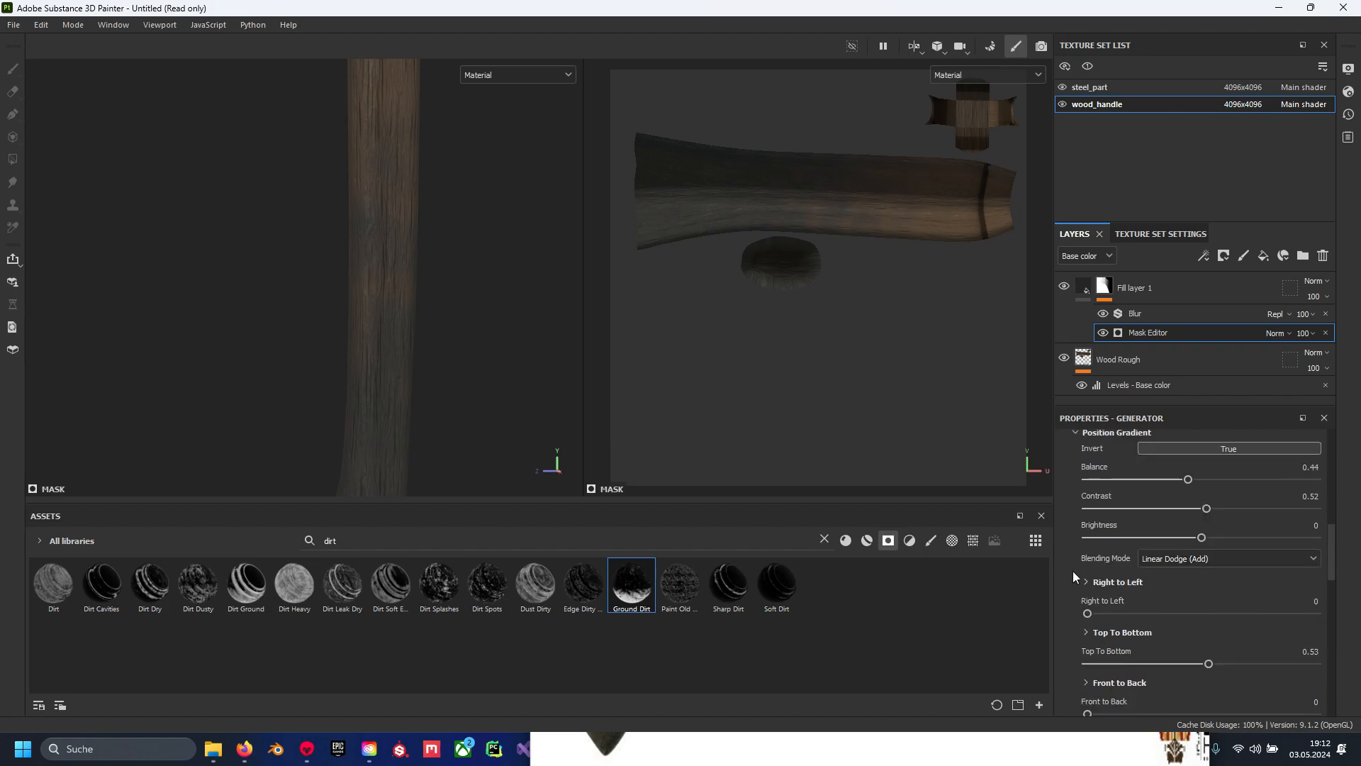
scroll(1120, 602, "down", 2)
scroll(1226, 519, "up", 4)
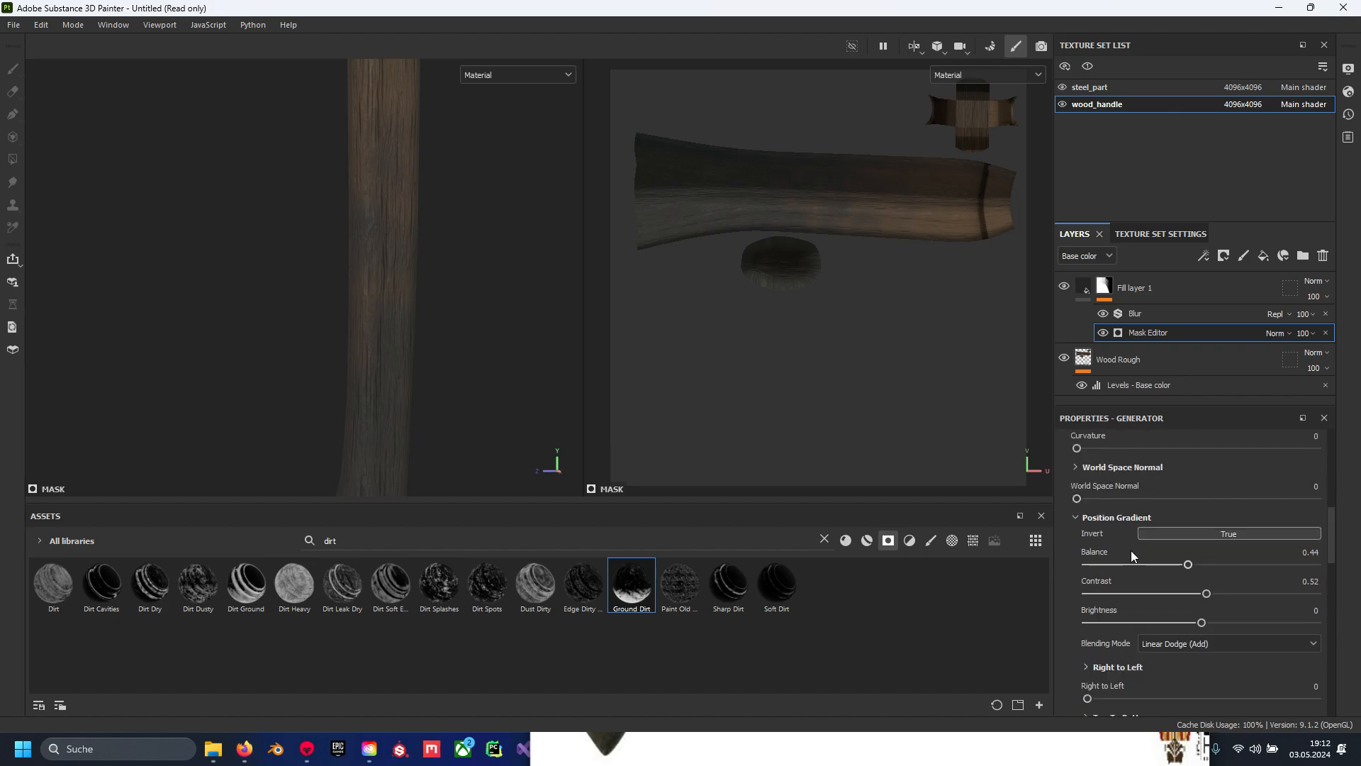
scroll(1105, 532, "down", 10)
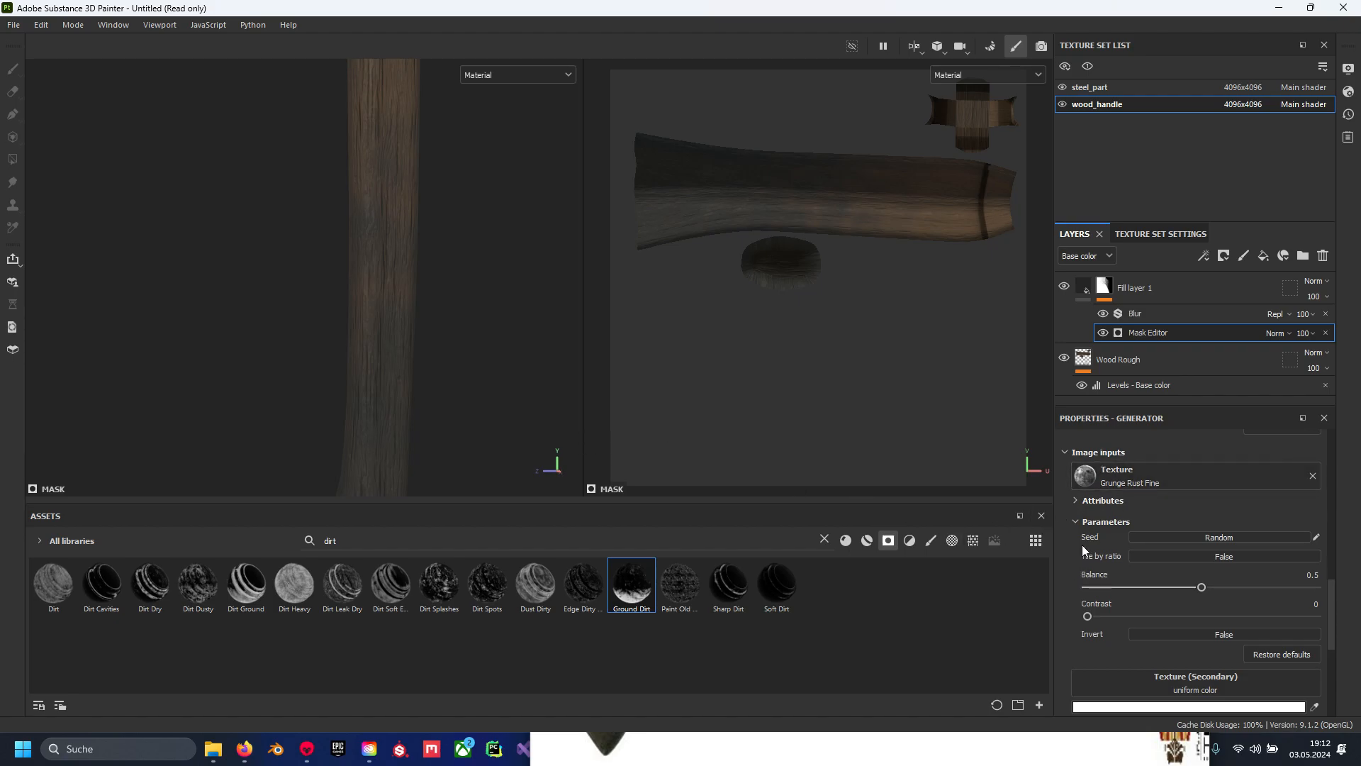
left_click_drag(1202, 588, 1252, 589)
scroll(430, 334, "down", 3)
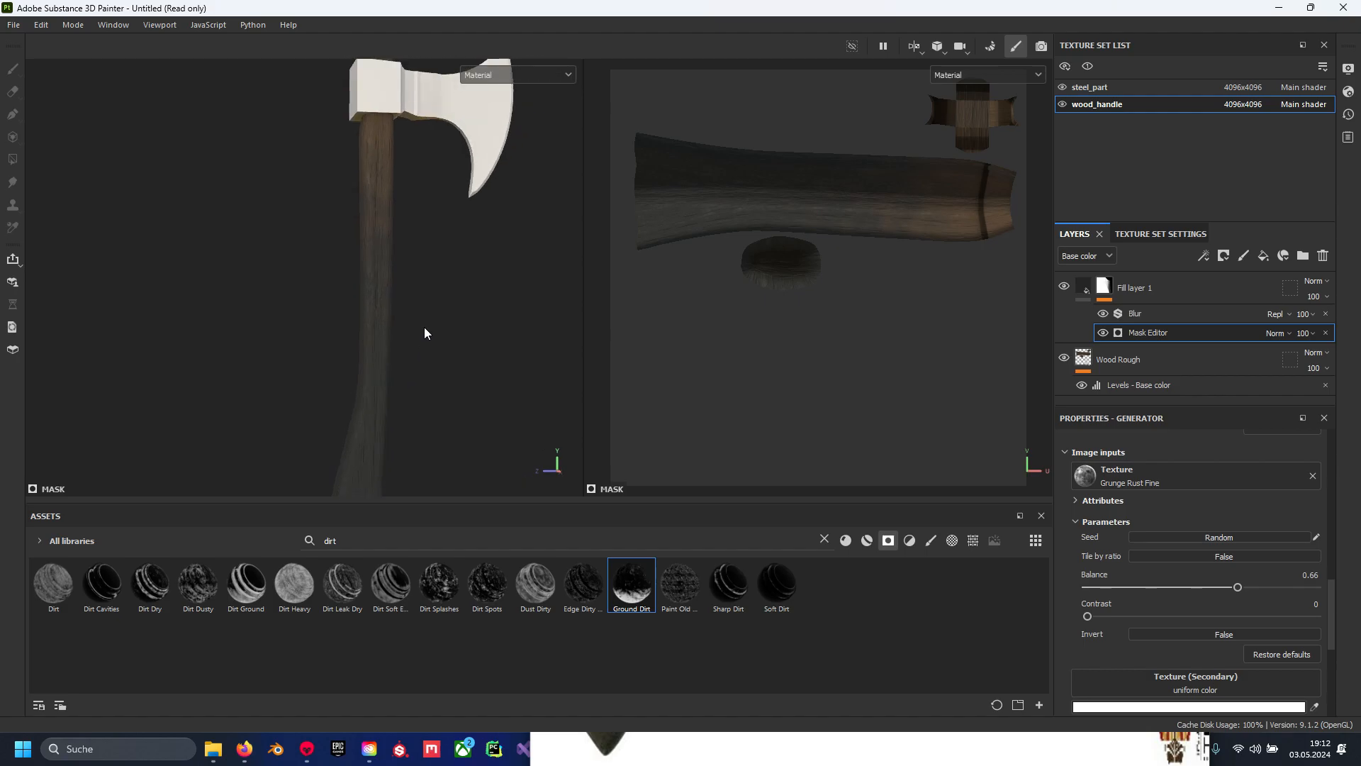
Try a balance of 0.54 and a contrast of 0.88 on the Grunge Rust Fine texture, and return the contrast to 0
scroll(1214, 568, "down", 2)
scroll(1176, 569, "up", 5)
scroll(1172, 560, "down", 3)
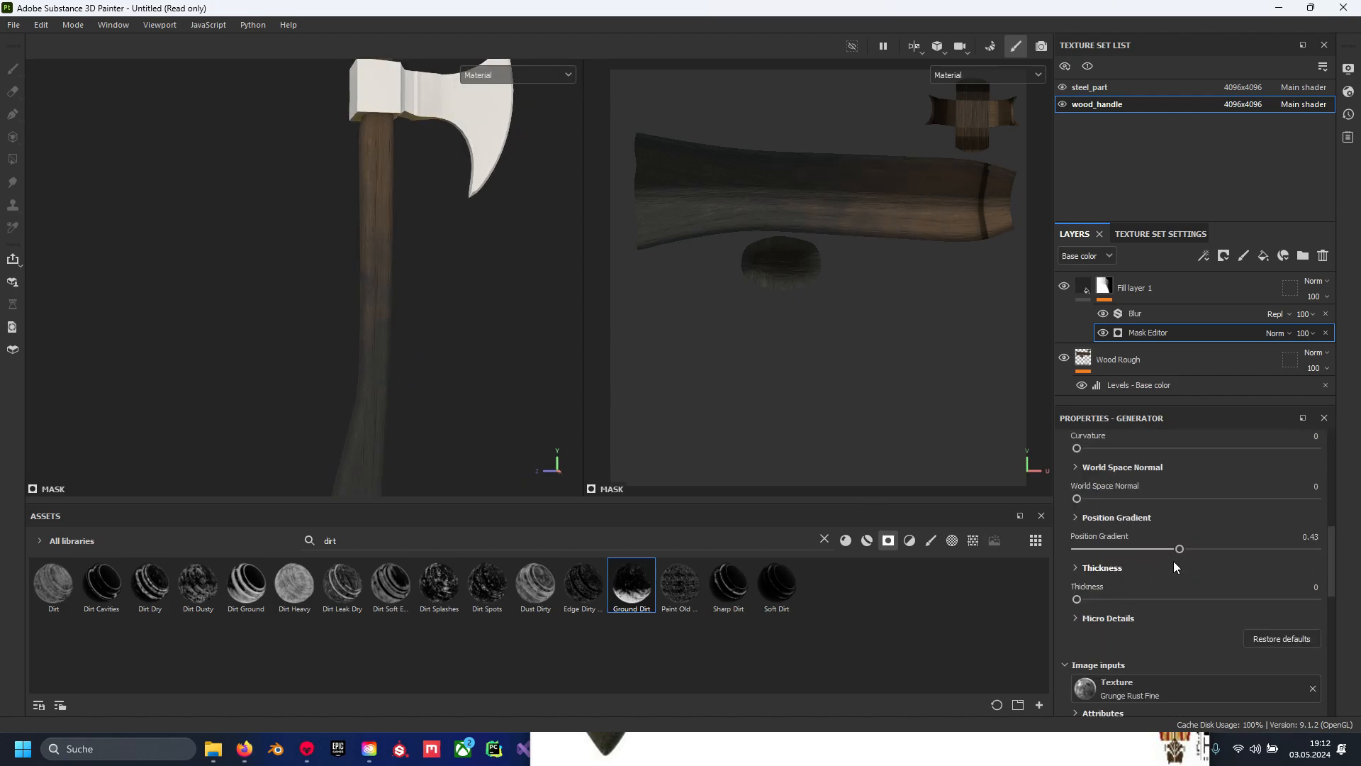
scroll(1176, 563, "up", 2)
scroll(1177, 567, "down", 2)
scroll(1178, 594, "up", 1)
scroll(1178, 597, "down", 1)
scroll(1163, 603, "up", 1)
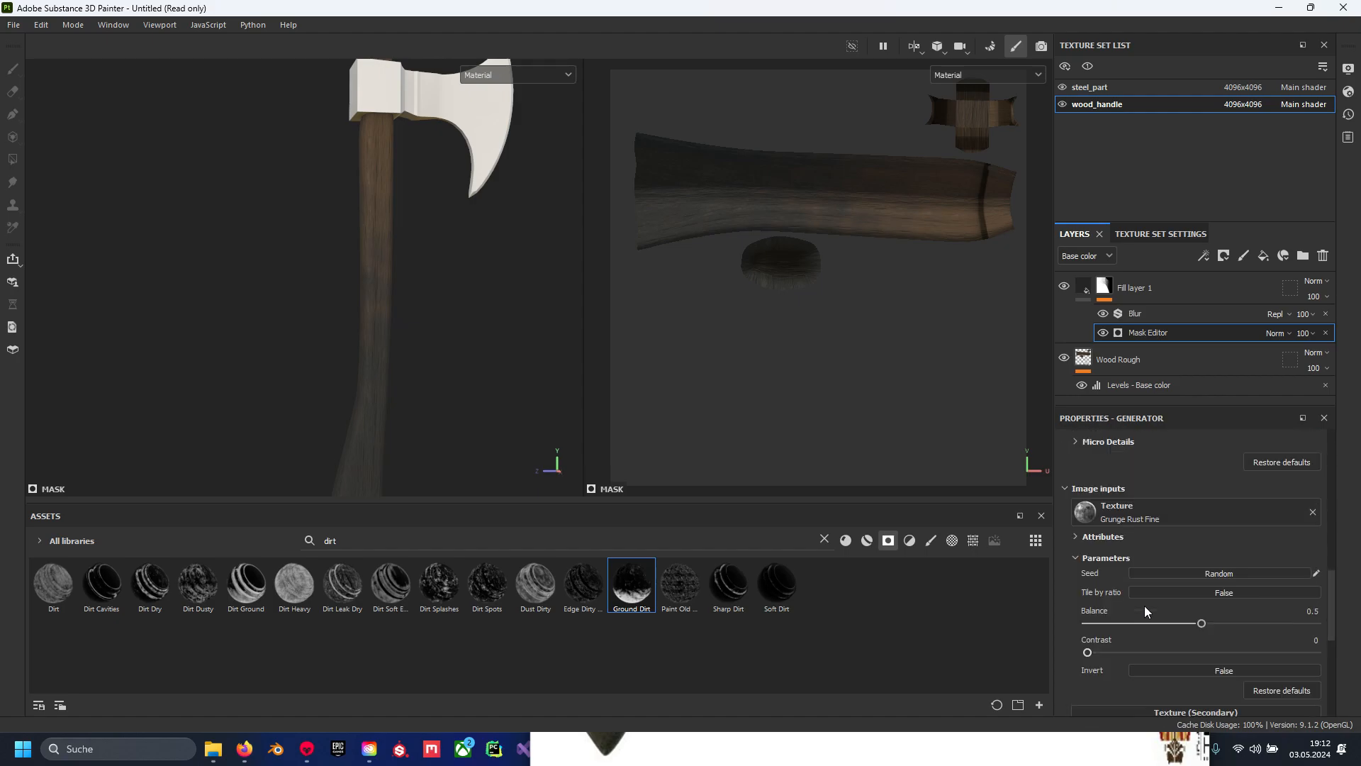
mouse_move(1191, 626)
left_mouse_down()
mouse_move(1265, 624)
mouse_move(1150, 625)
mouse_move(1201, 625)
left_mouse_up()
left_click_drag(1087, 652, 1137, 655)
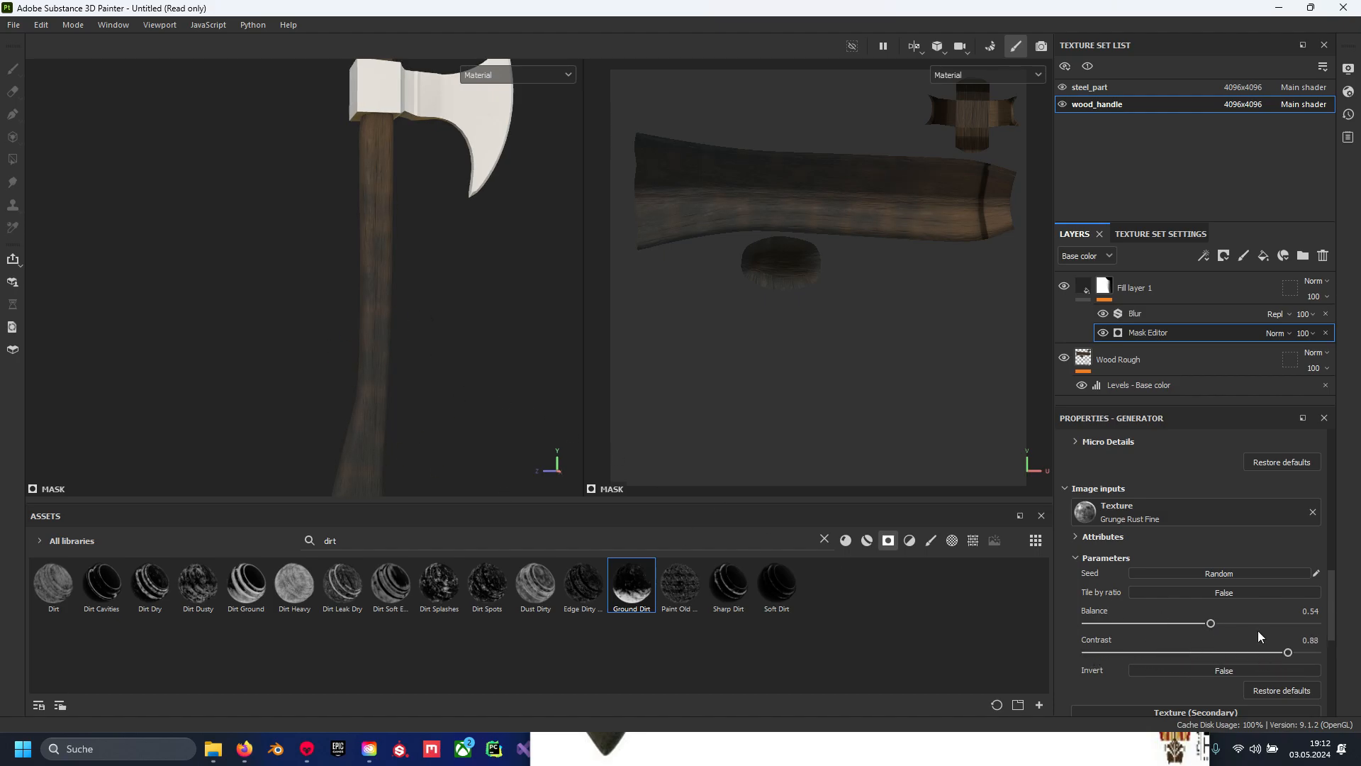
left_click_drag(1287, 651, 1054, 646)
Lower the balance of the Grunge Rust Fine texture in the Mask Editor to reduce the dark areas on the handle
scroll(426, 364, "up", 2)
scroll(1133, 571, "up", 1)
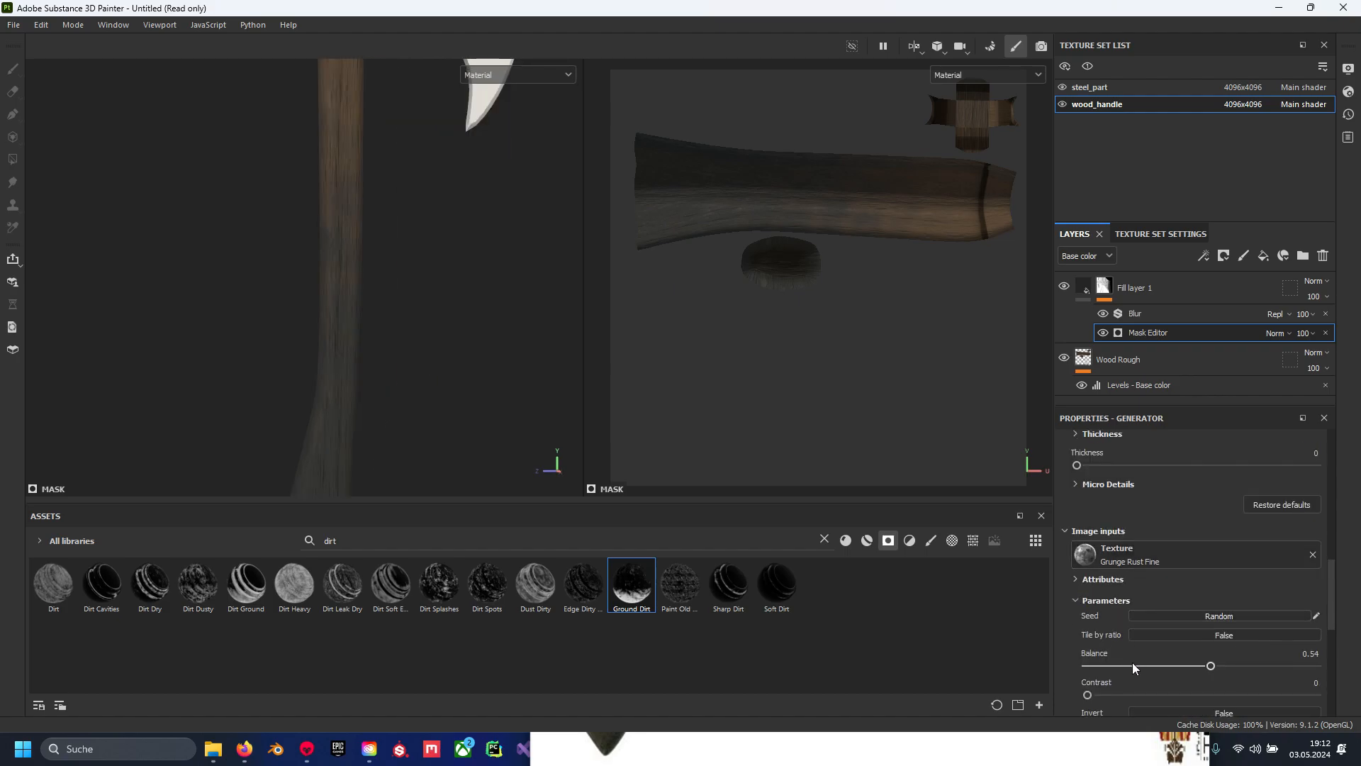
scroll(1138, 656, "down", 1)
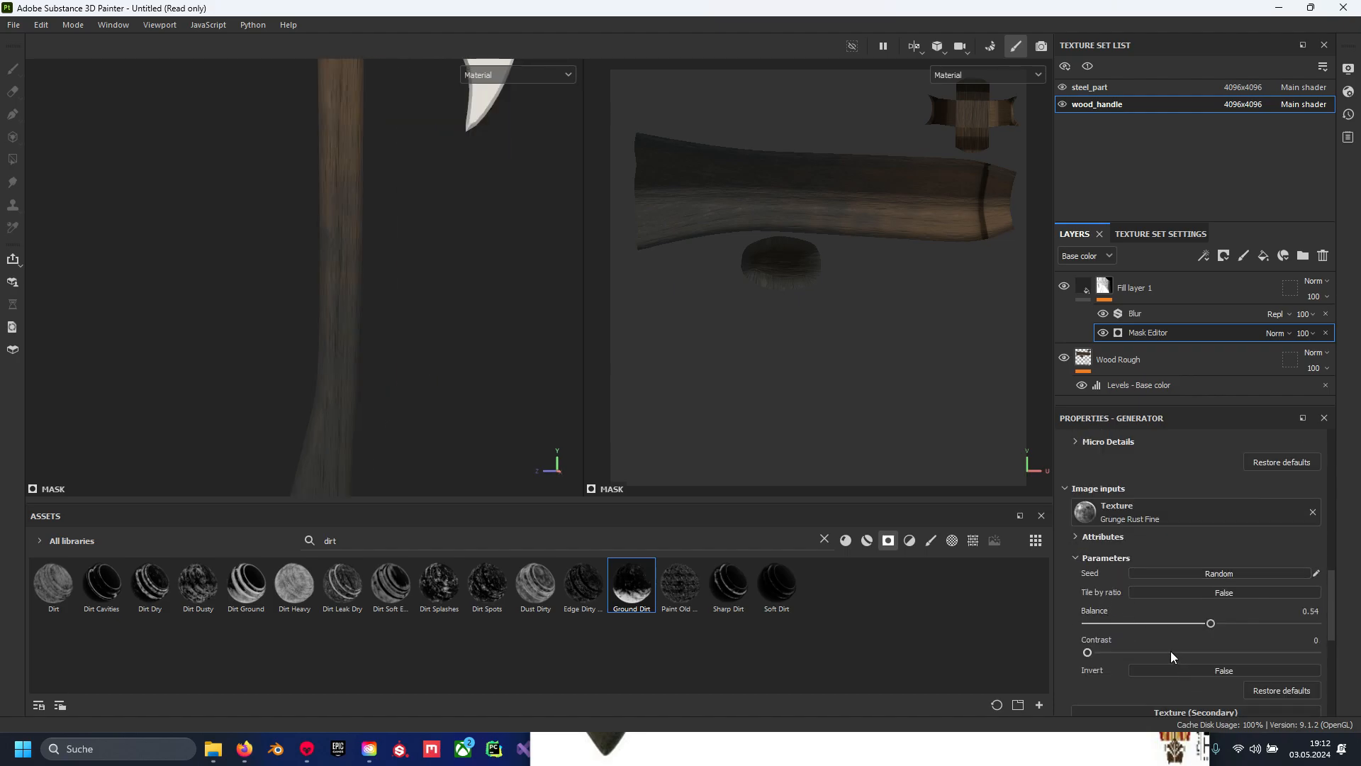
left_click_drag(1210, 624, 1134, 623)
scroll(1120, 581, "up", 5)
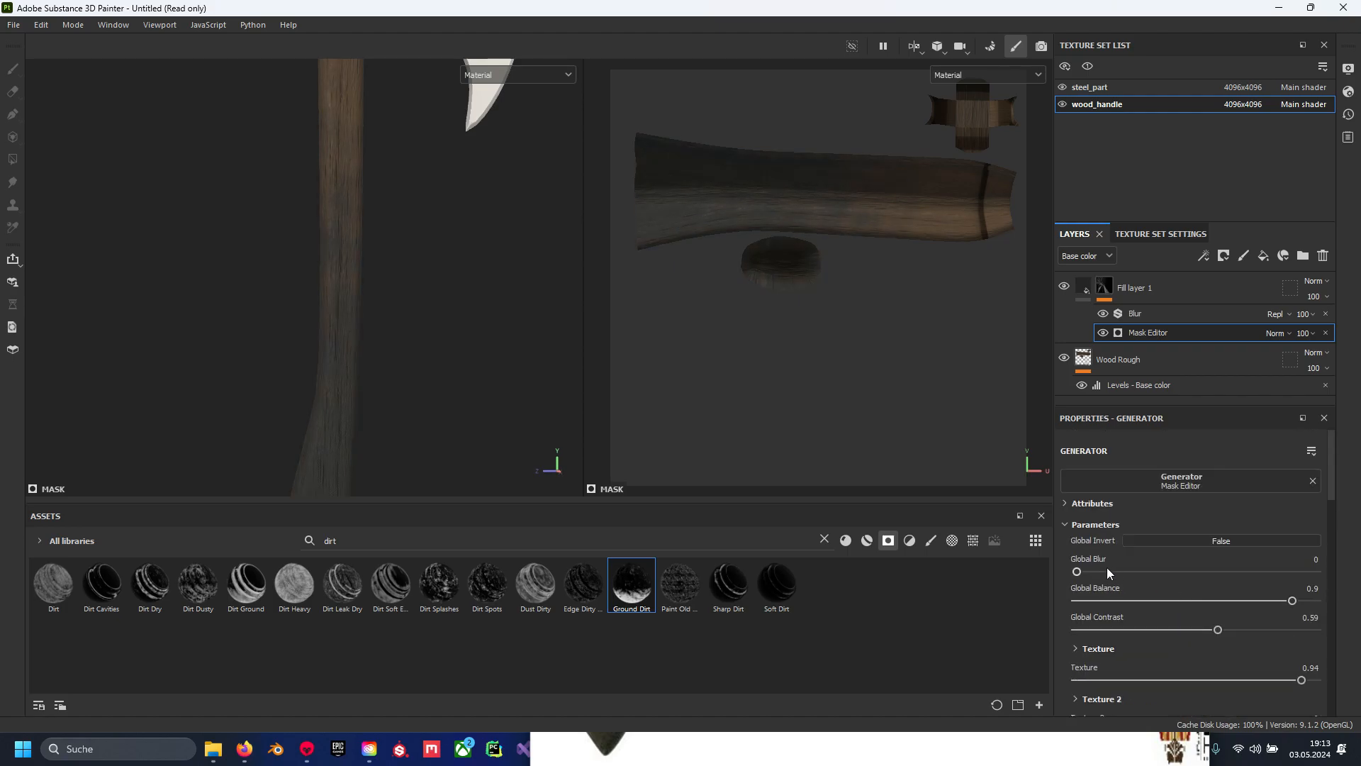
scroll(501, 334, "down", 1)
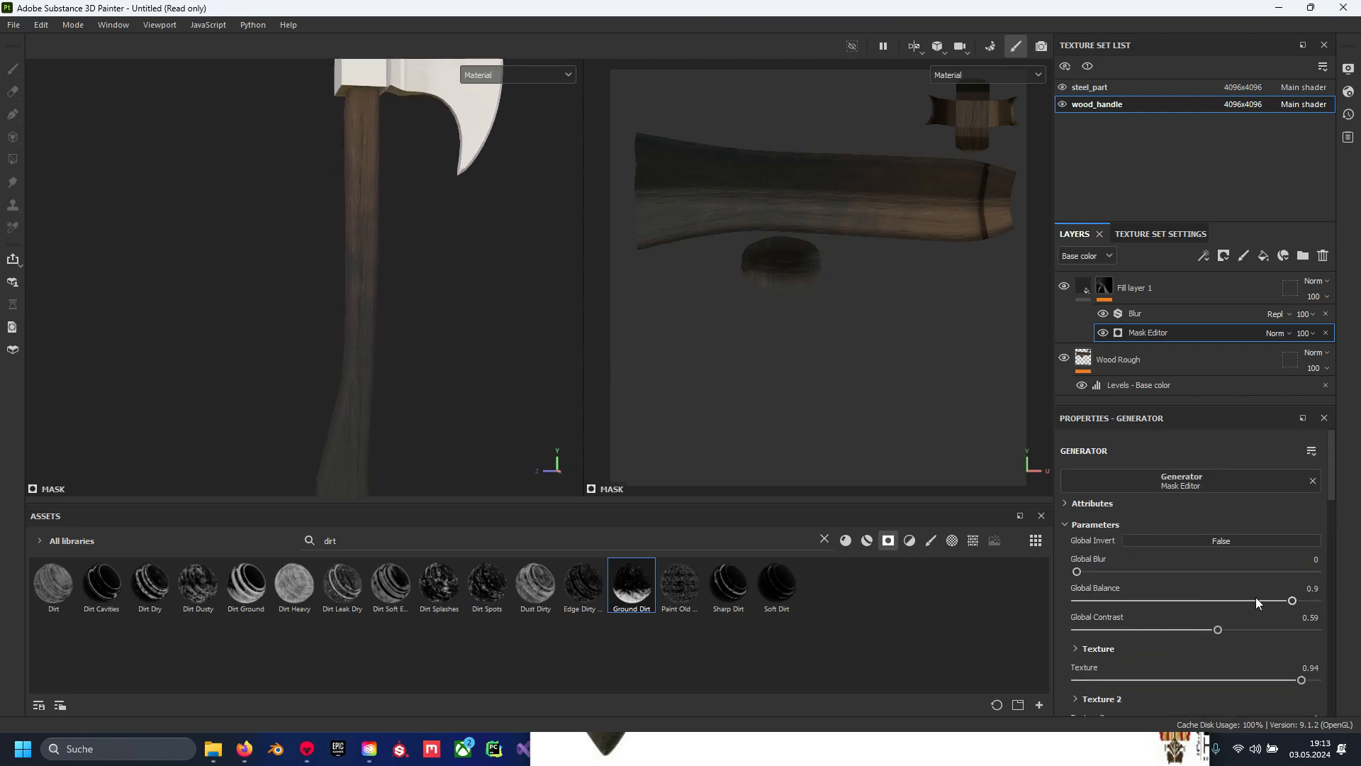
Set the Mask Editor's global balance to 0.9 and its global contrast to 0.32 for the handle's fill layer mask
mouse_move(1271, 601)
left_mouse_down()
mouse_move(1248, 601)
mouse_move(1311, 599)
mouse_move(1291, 599)
left_mouse_up()
scroll(1135, 604, "down", 3)
scroll(1127, 597, "down", 15)
scroll(1164, 603, "up", 16)
scroll(1163, 602, "down", 6)
scroll(1151, 570, "up", 3)
scroll(1151, 570, "up", 1)
scroll(1150, 570, "down", 7)
scroll(1108, 597, "up", 9)
scroll(1108, 596, "down", 2)
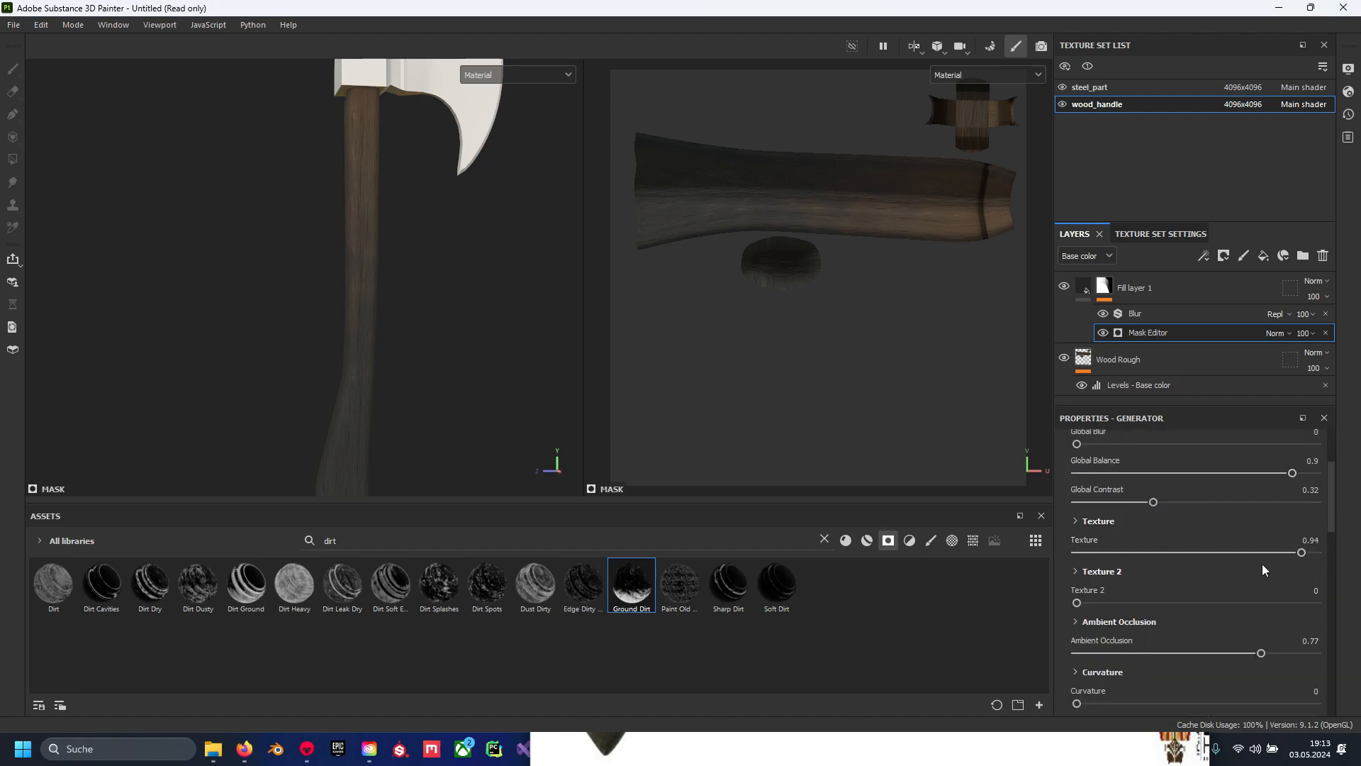
Reduce the Mask Editor's Texture amount to 0.47 and check the dirt transition along the whole handle
left_click_drag(1300, 551, 1189, 558)
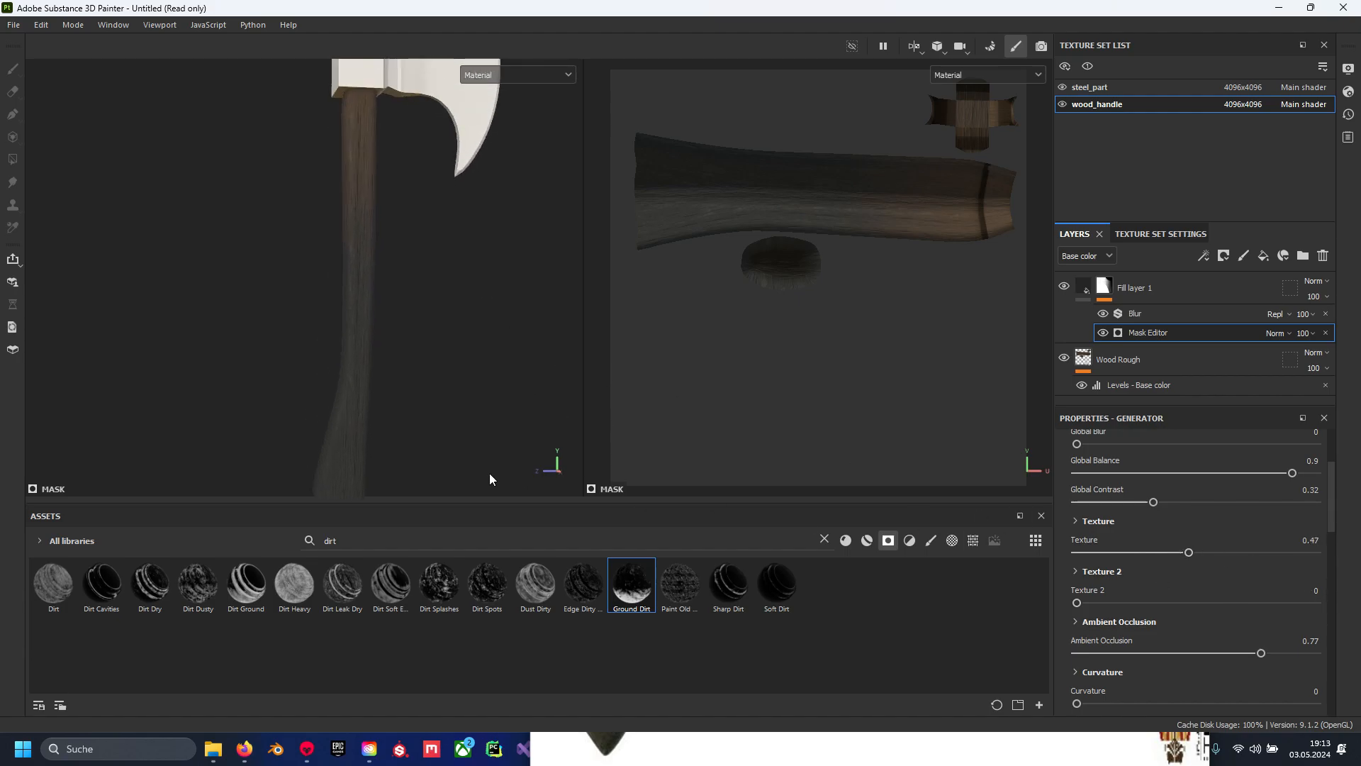
middle_click_drag(384, 334, 367, 379, "alt")
scroll(363, 331, "up", 2)
scroll(324, 291, "down", 1)
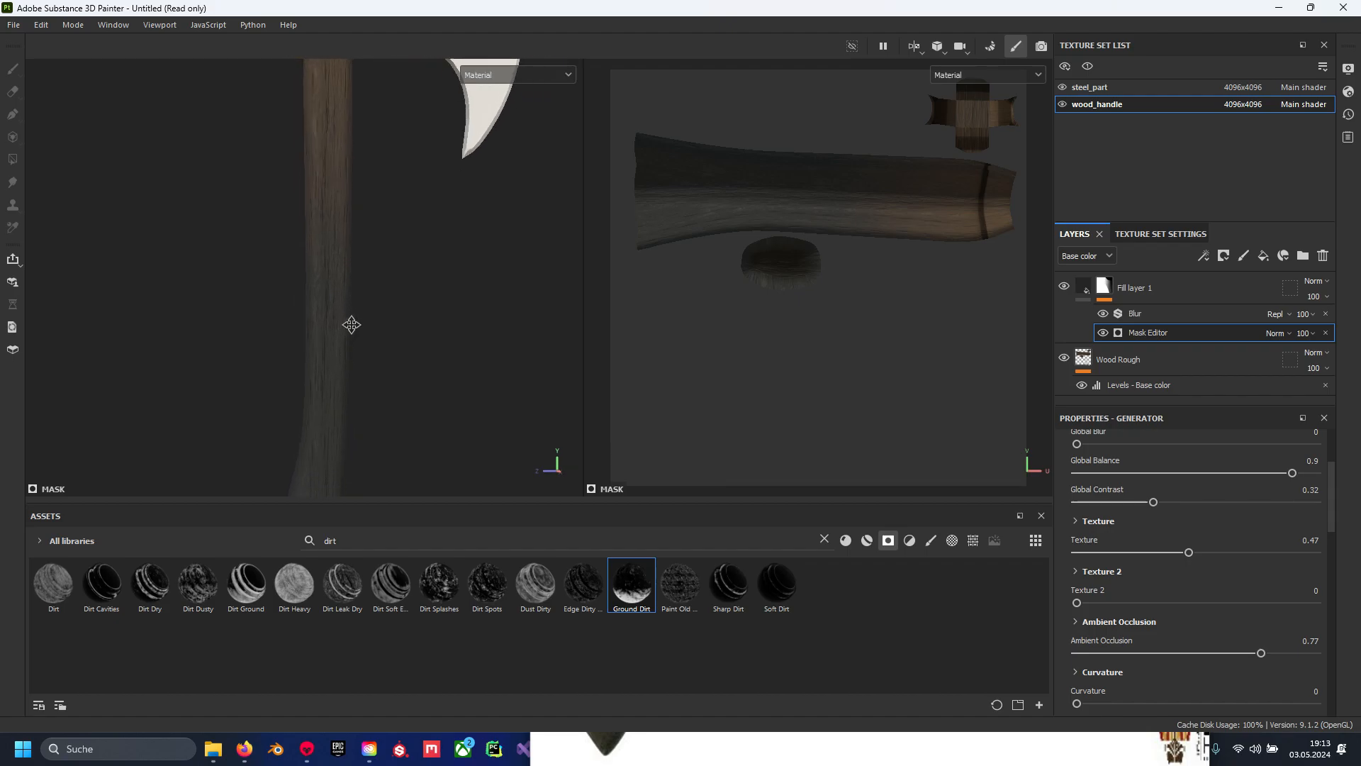
scroll(347, 339, "down", 3)
left_click_drag(383, 307, 383, 353, "alt")
middle_click_drag(382, 352, 372, 287, "alt")
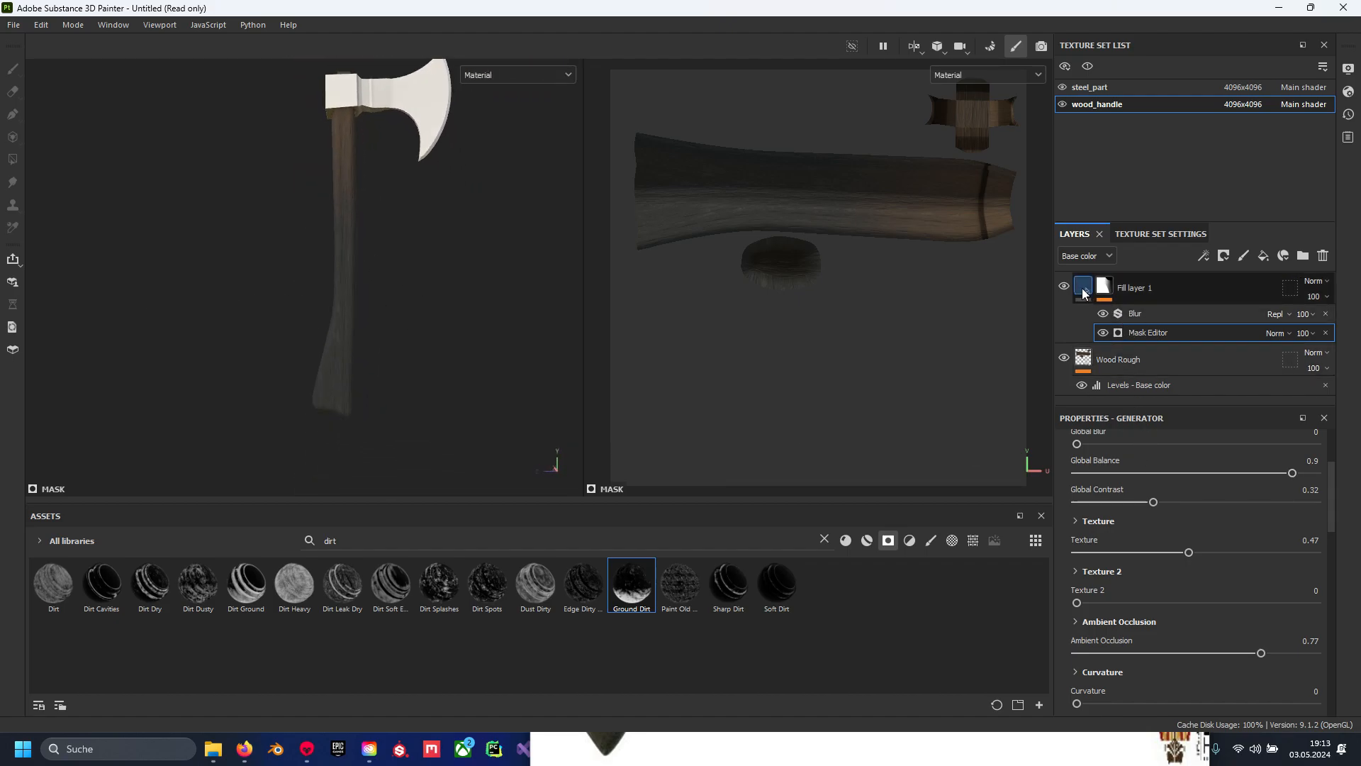
Set the base color of Fill layer 1 to the dark grey 1D1D1D
left_click(1083, 292)
left_click(1129, 609)
mouse_move(1165, 635)
left_mouse_down()
mouse_move(1160, 623)
mouse_move(1186, 624)
mouse_move(1161, 637)
left_mouse_up()
left_click_drag(369, 292, 403, 272, "alt")
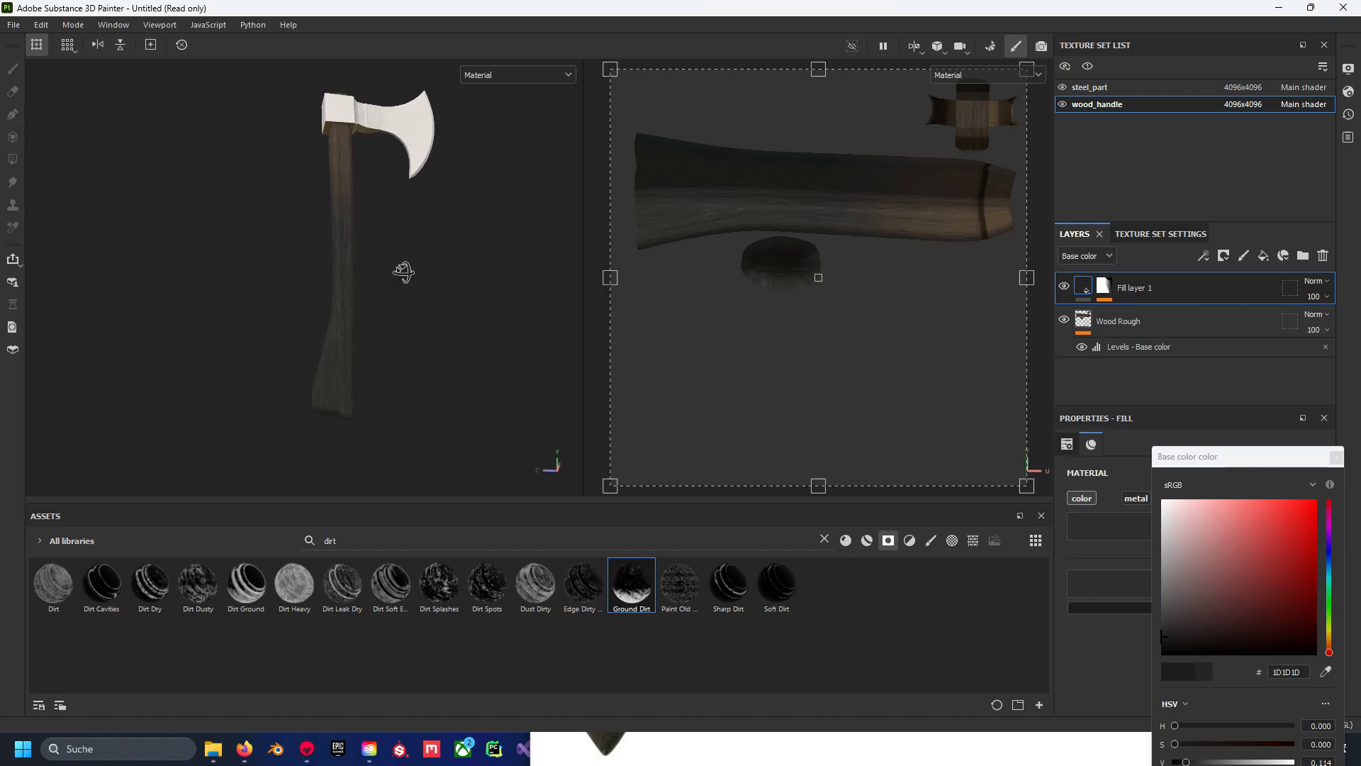
middle_click_drag(403, 272, 398, 344, "alt")
scroll(399, 346, "up", 4)
left_click(1336, 458)
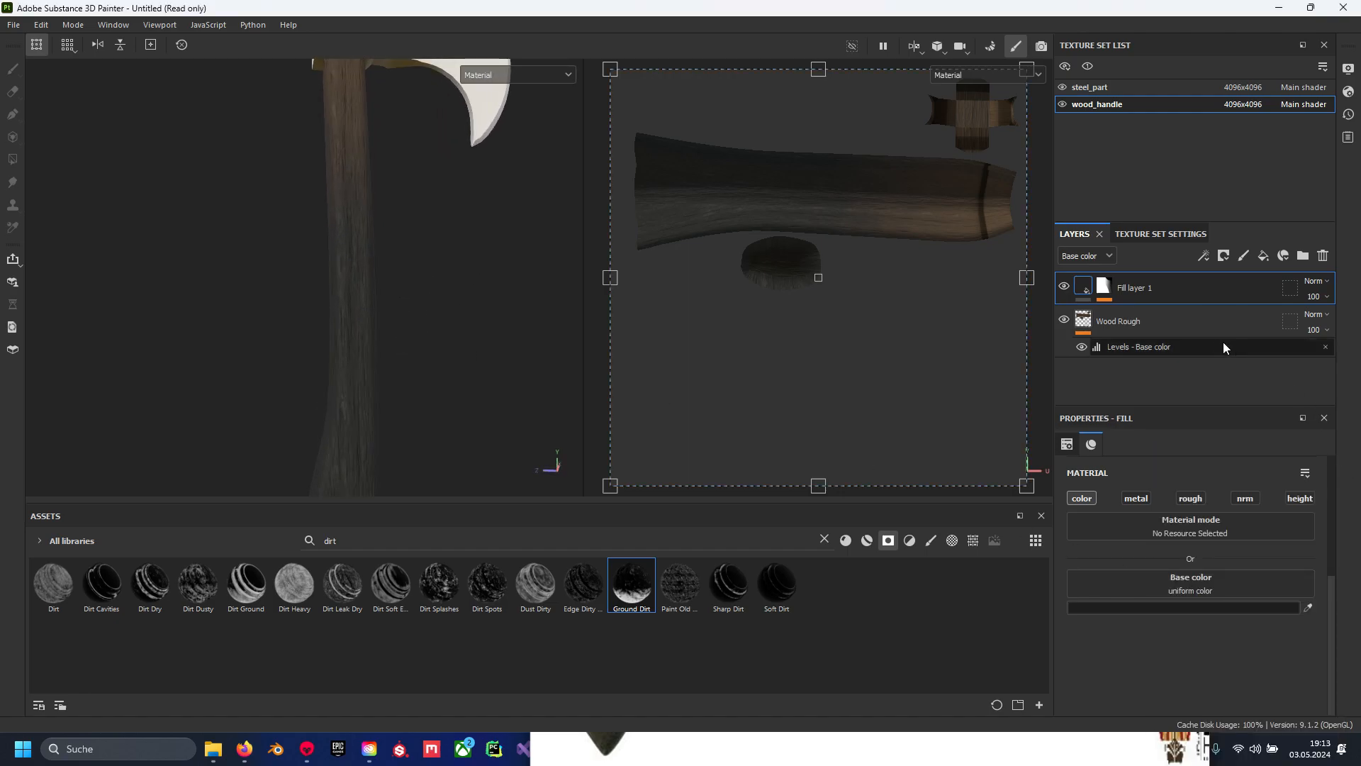
Reduce the opacity of Fill layer 1 to 92 and check the handle on the full axe
left_click(1314, 296)
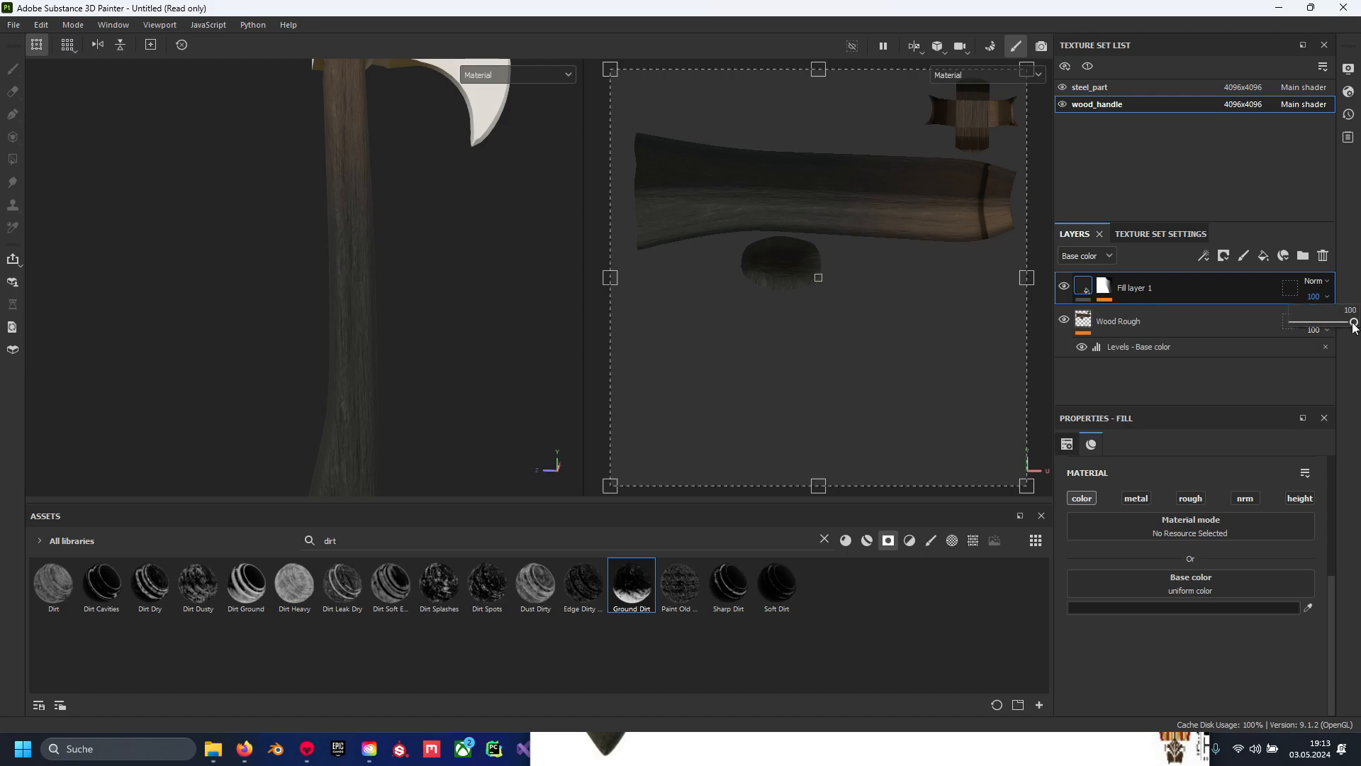
left_click(1345, 323)
left_click_drag(1345, 323, 1349, 323)
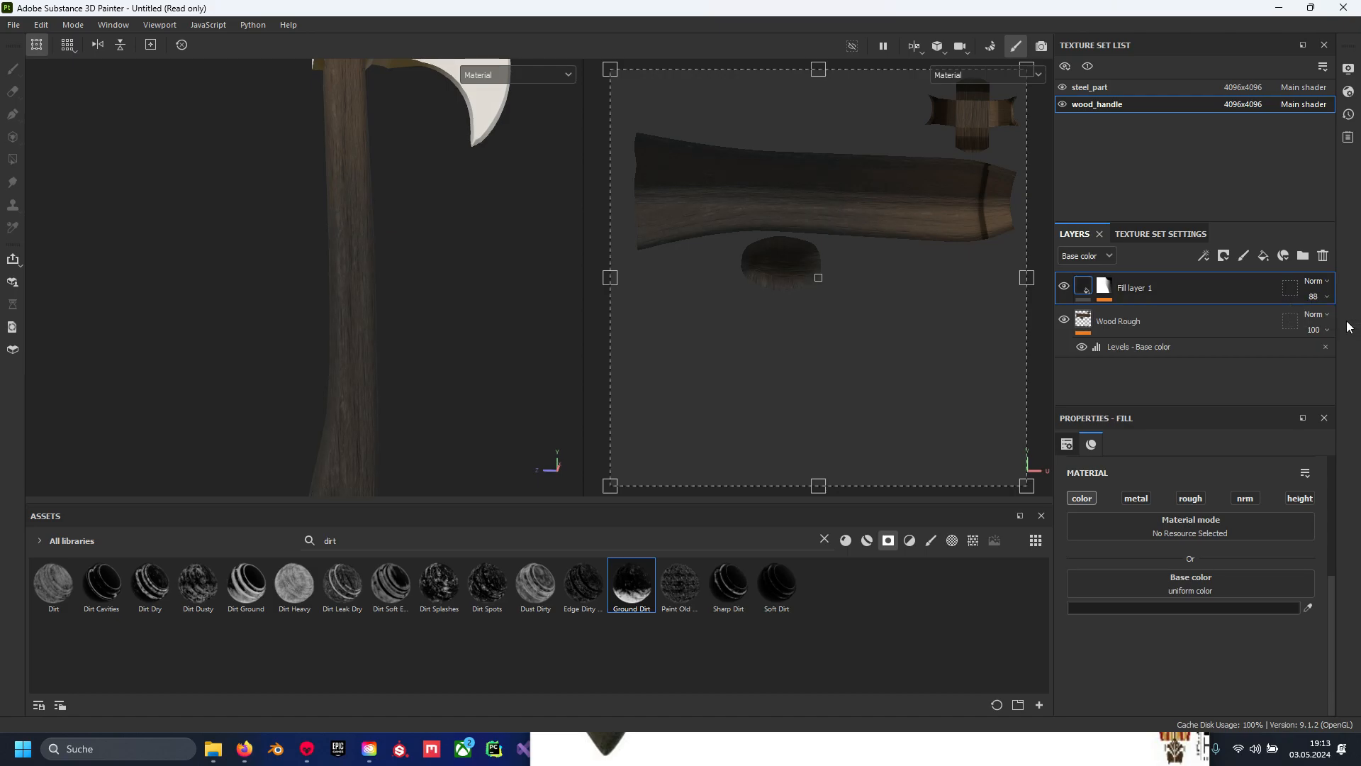
scroll(456, 287, "down", 3)
left_click_drag(457, 287, 431, 300, "alt")
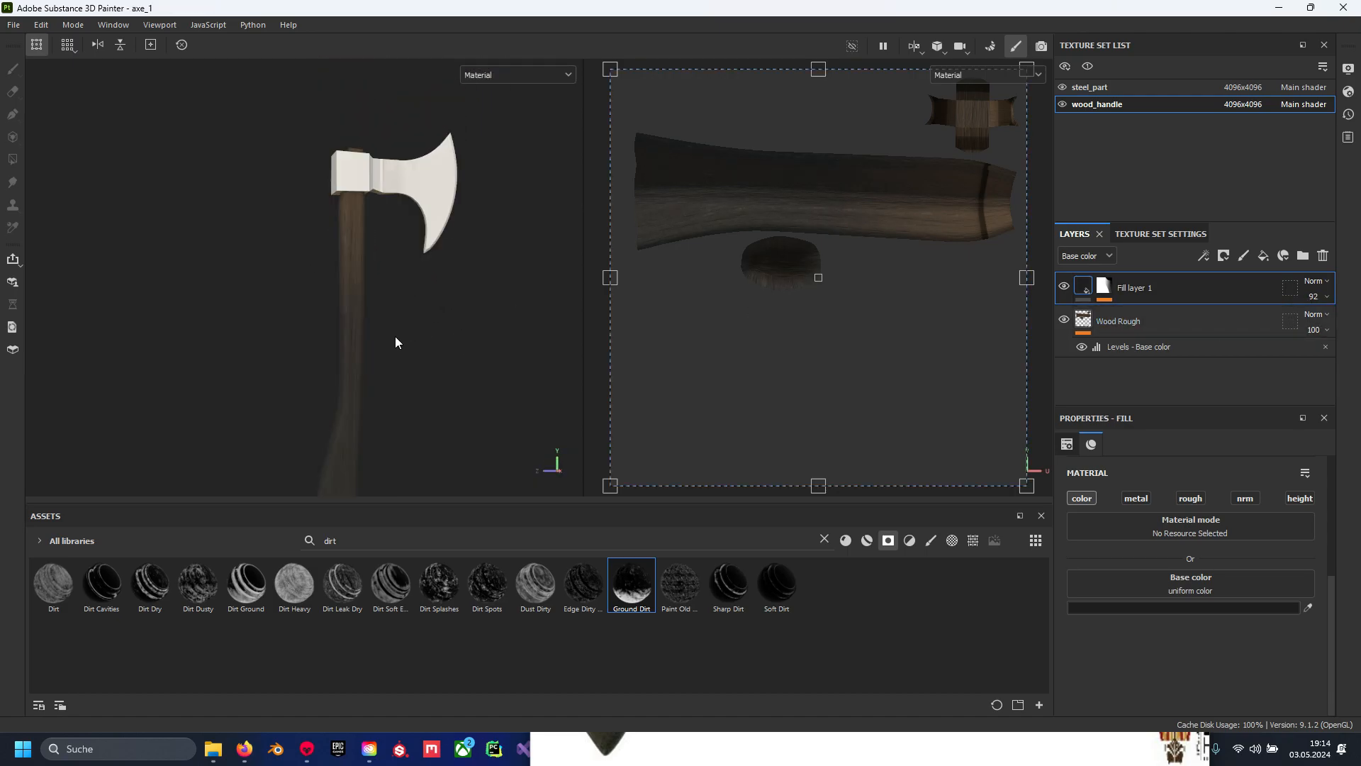
middle_click_drag(396, 342, 386, 325)
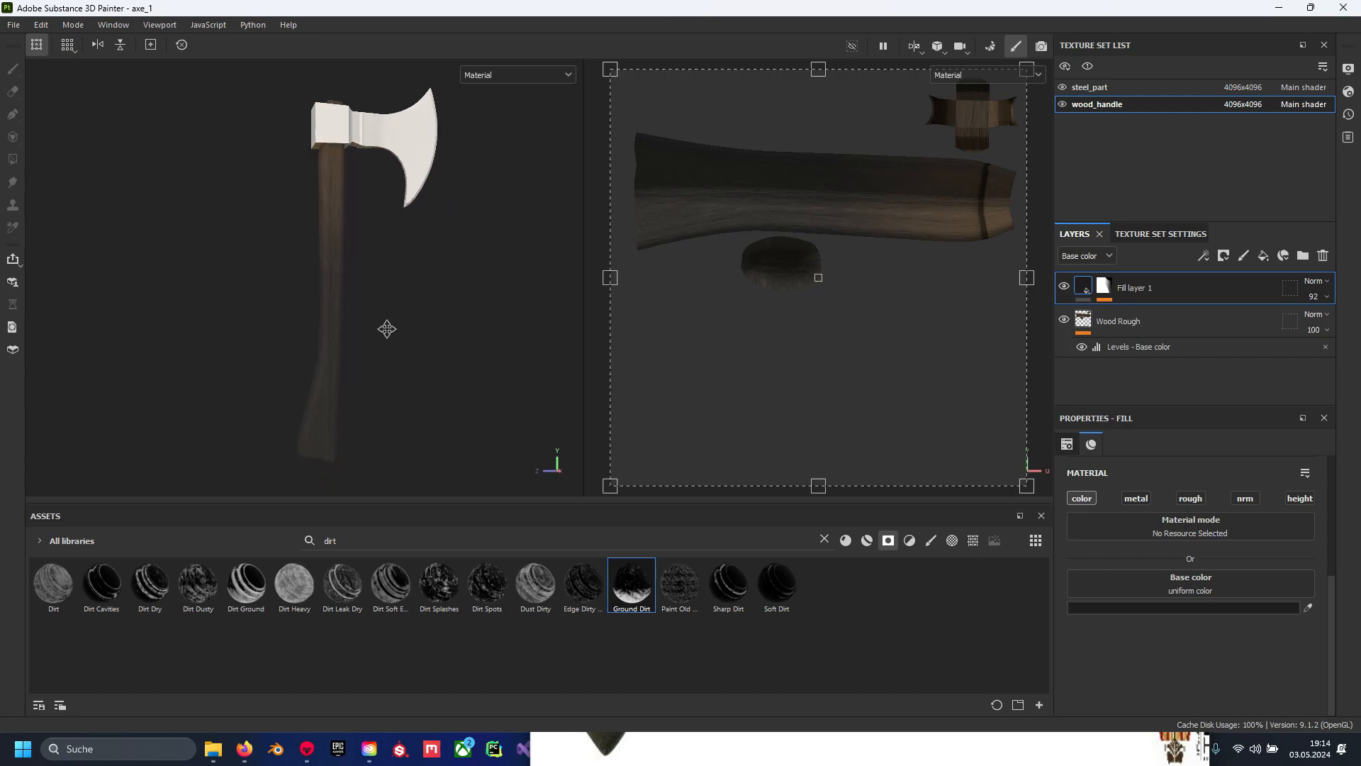
Add a new fill layer at the top of the wood_handle stack and name it dirt_overall
left_click(1265, 257)
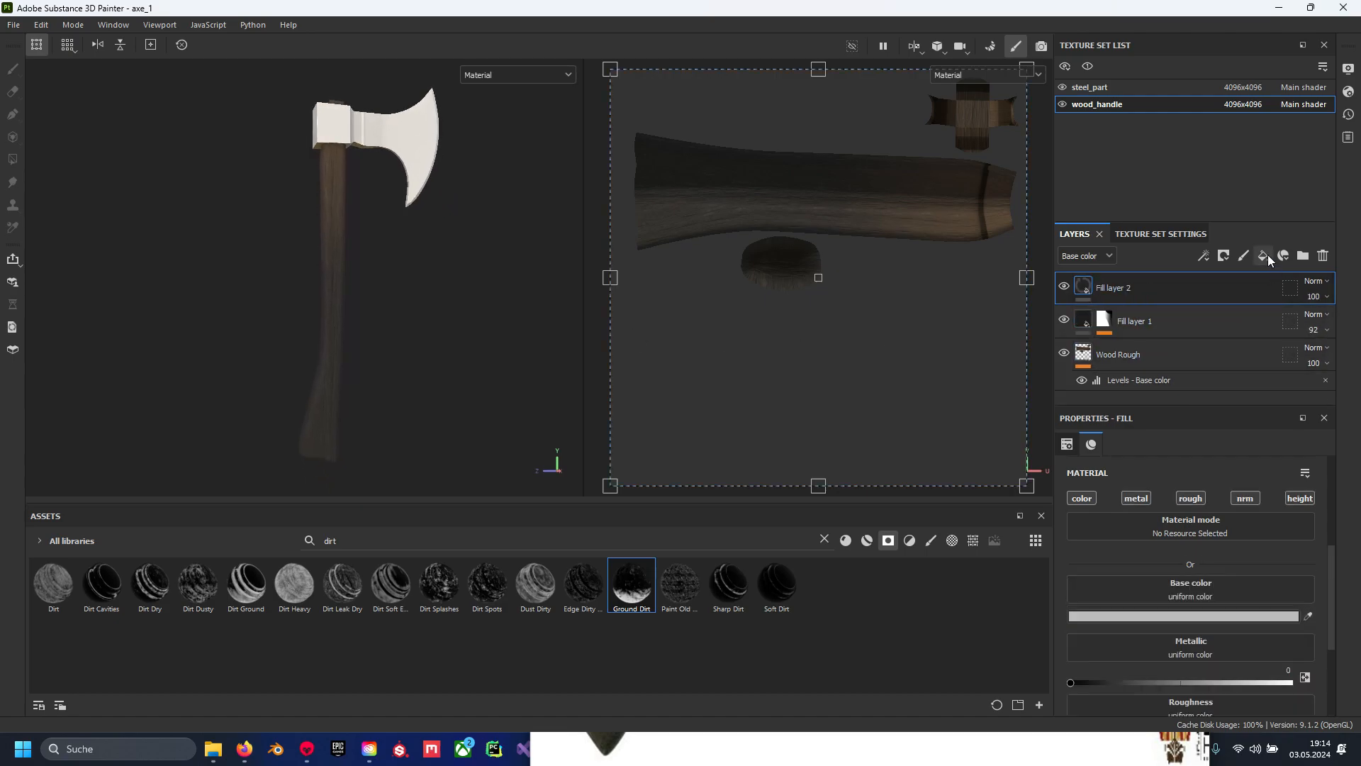
double_click(1121, 290)
type("di")
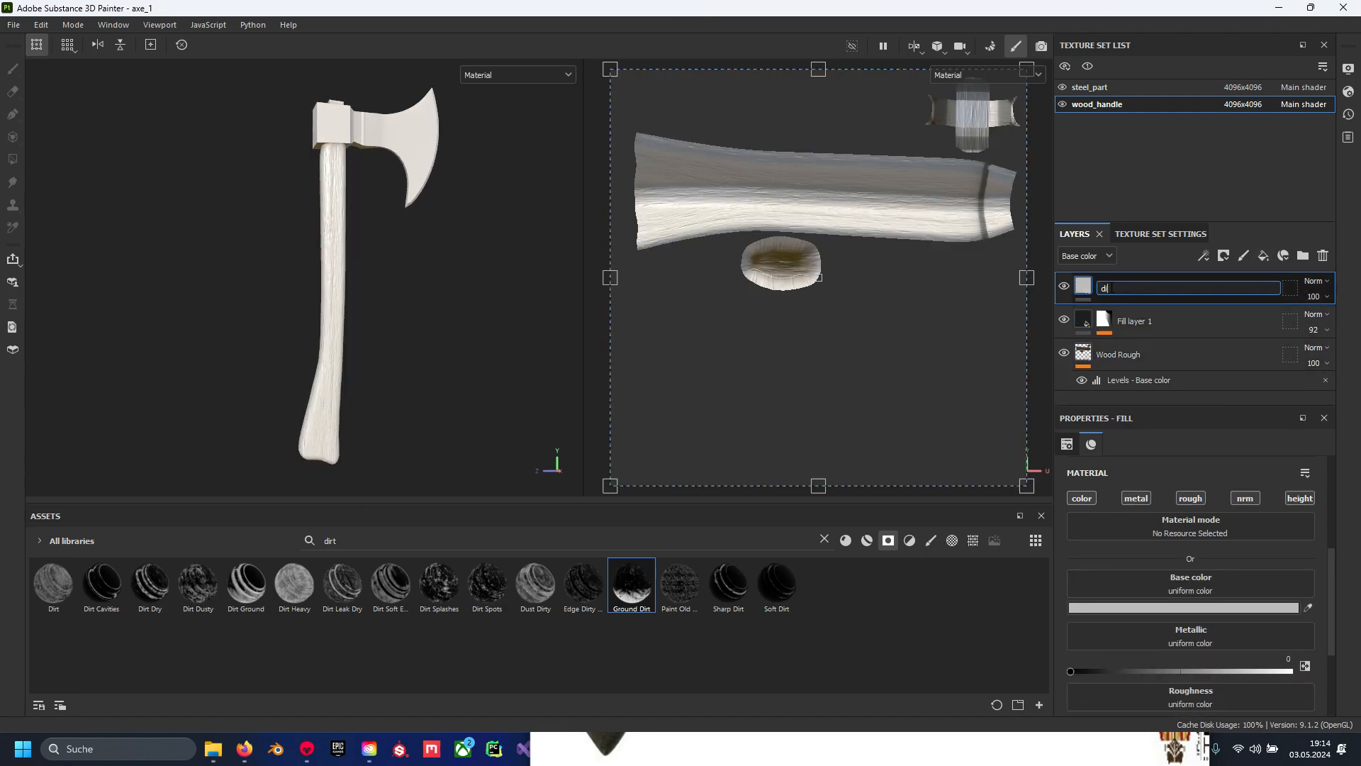
type("dirt_overall")
key("Return")
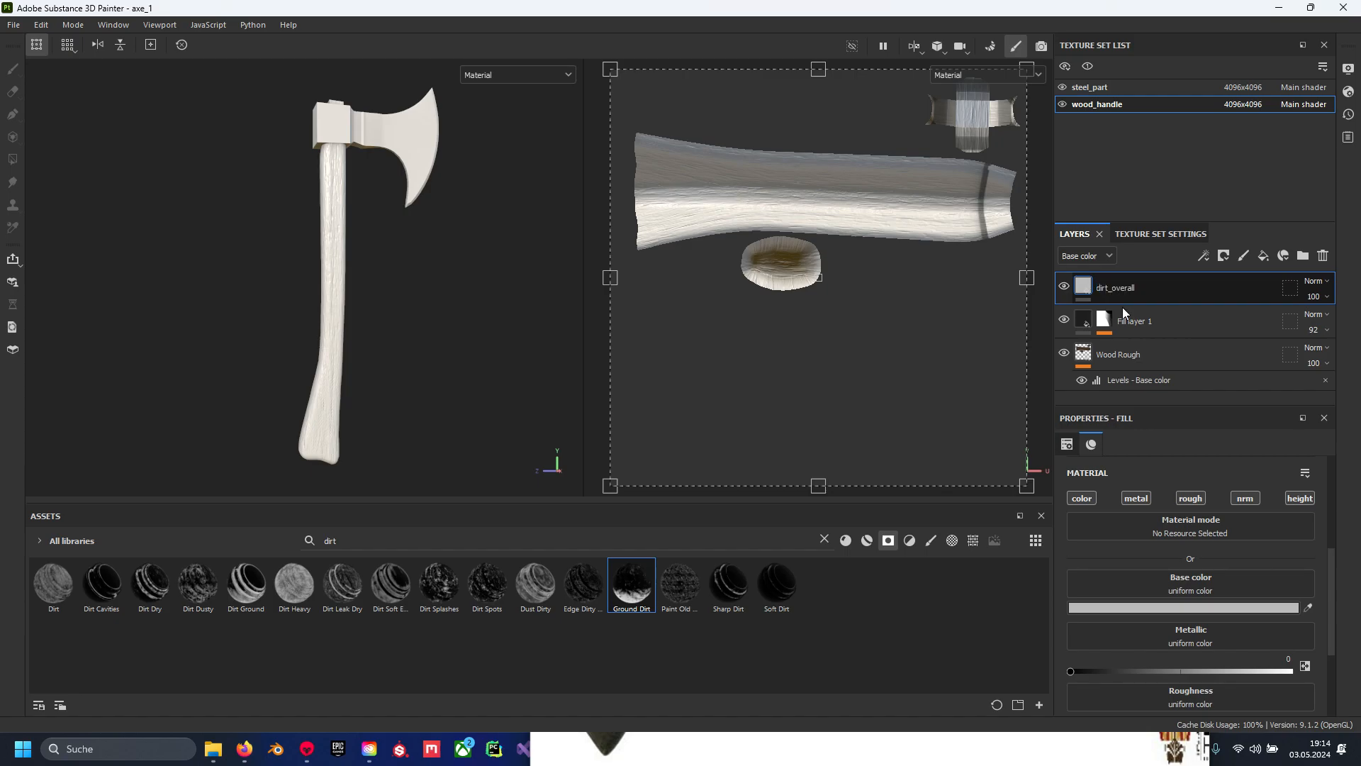
Rename Fill layer 1 as dirt_gradient
double_click(1134, 321)
left_click(1184, 321)
key("BackSpace")
key("BackSpace")
key("BackSpace")
key("BackSpace")
key("BackSpace")
key("BackSpace")
key("BackSpace")
key("BackSpace")
key("BackSpace")
key("BackSpace")
key("BackSpace")
key("BackSpace")
type("dirt_gradient")
key("Return")
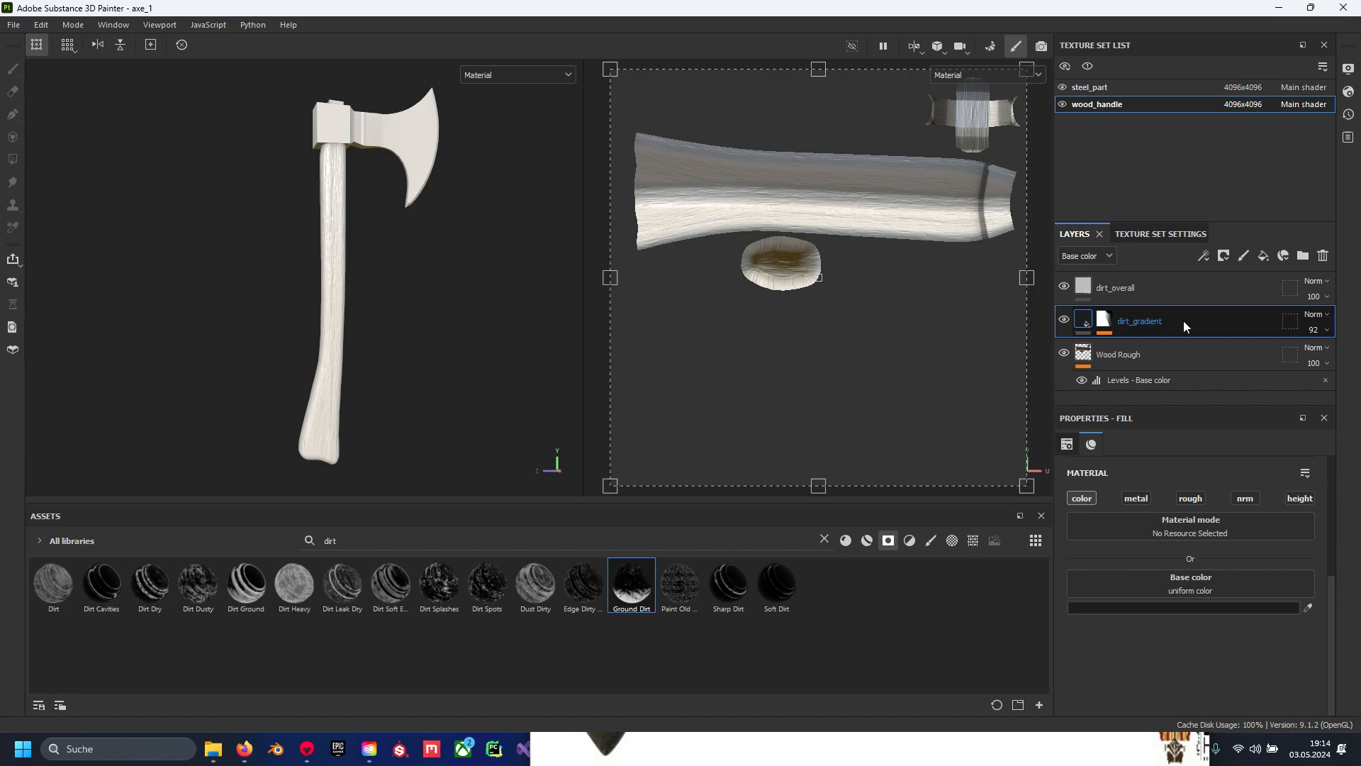
Restrict the dirt_overall layer to the color channel and give it a very dark grey base color
left_click(1096, 300)
left_click(1300, 499)
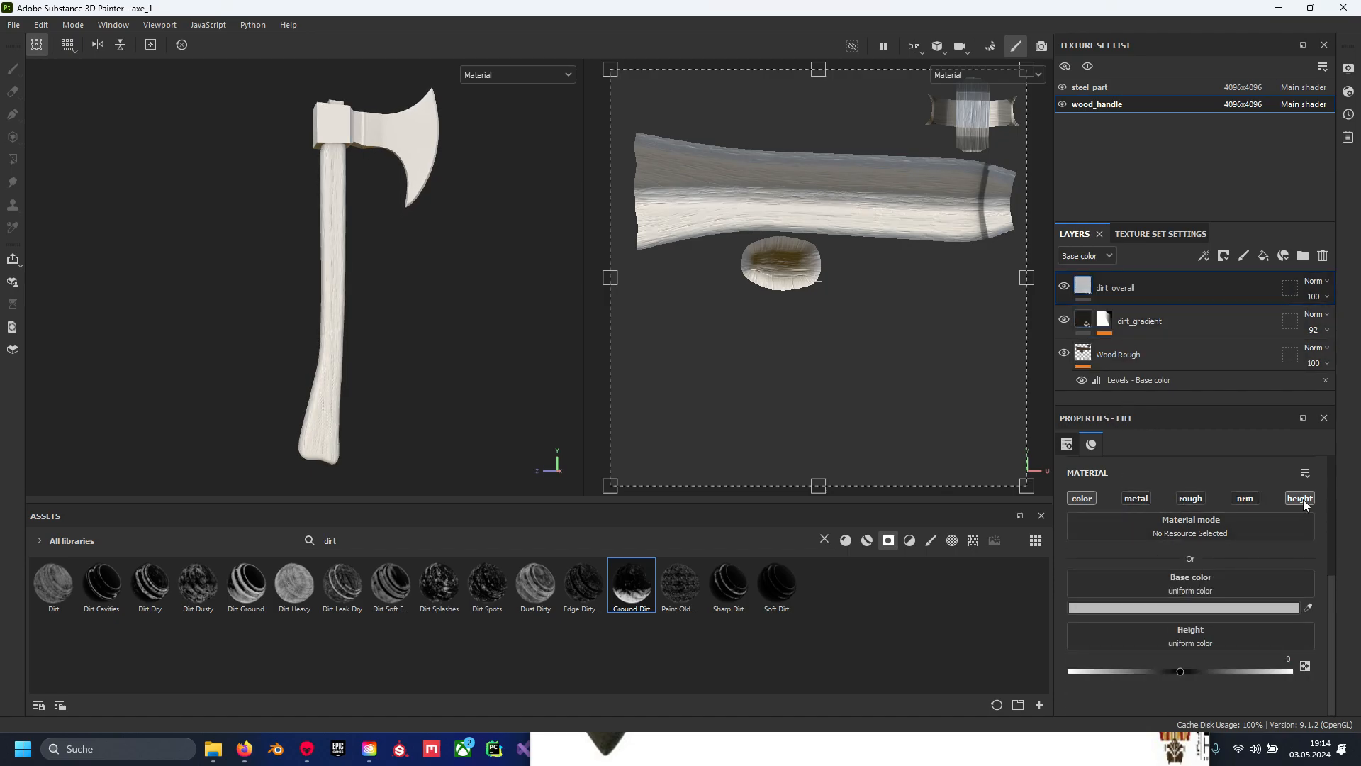
left_click(1158, 608)
left_click_drag(1168, 563, 1147, 637)
left_click(1336, 457)
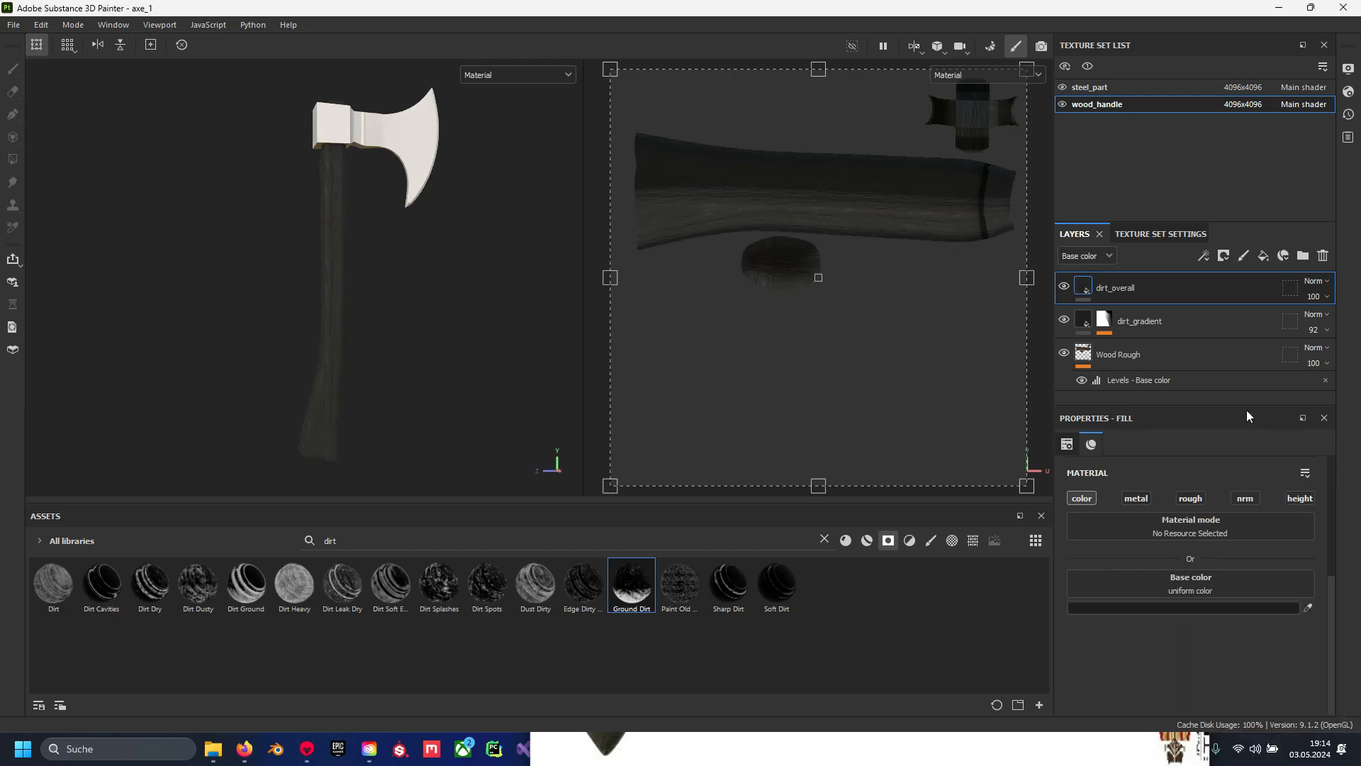
Add a black mask to the dirt_overall layer and apply the Dirt smart mask to it
right_click(1130, 288)
left_click(1198, 25)
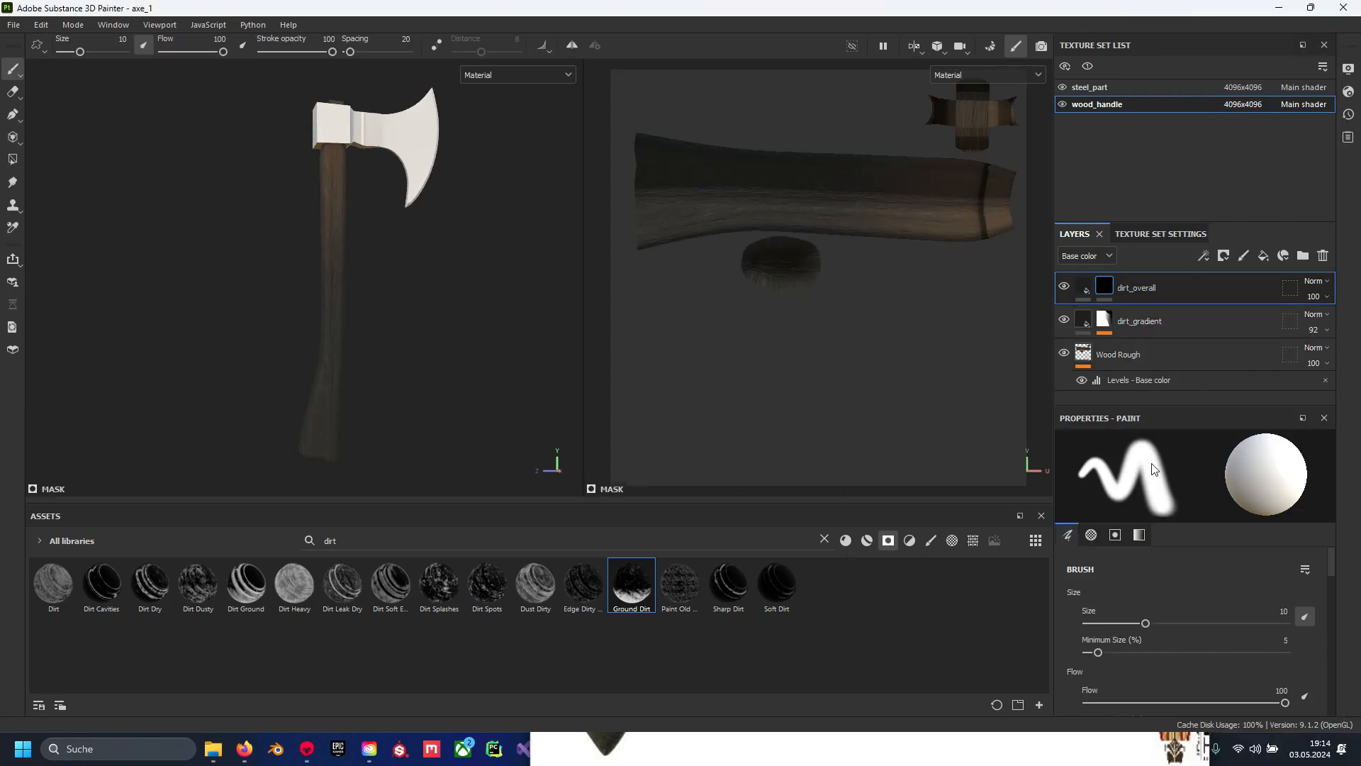
left_click_drag(53, 590, 1111, 291)
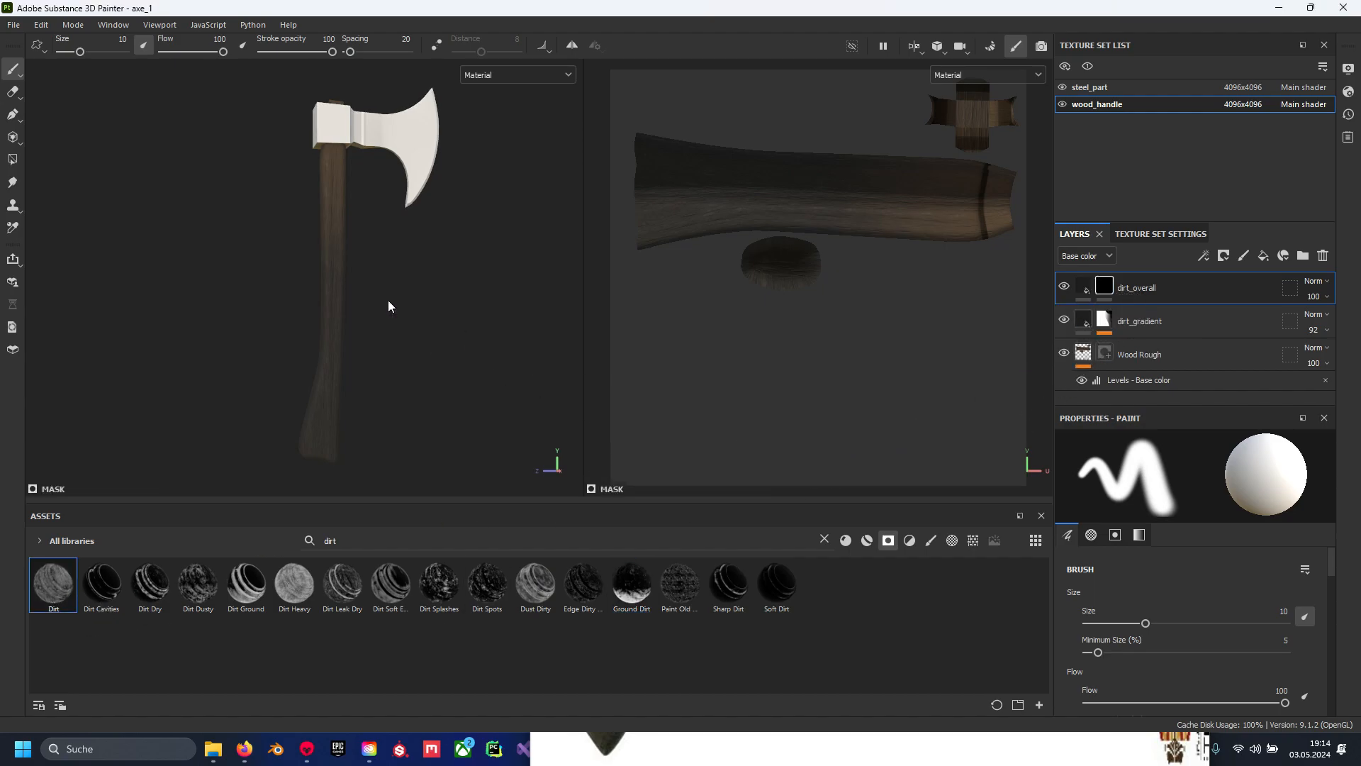
scroll(368, 227, "up", 5)
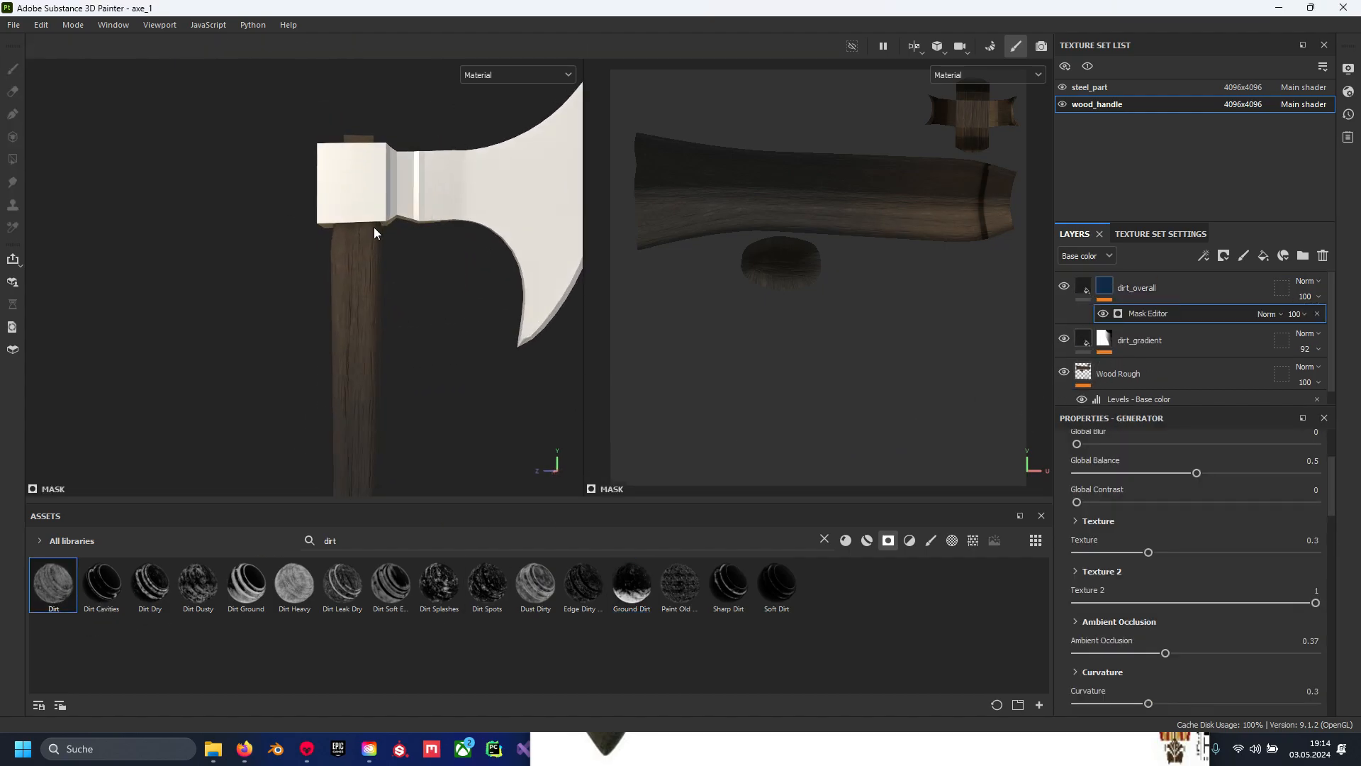
middle_click_drag(393, 369, 389, 241, "alt")
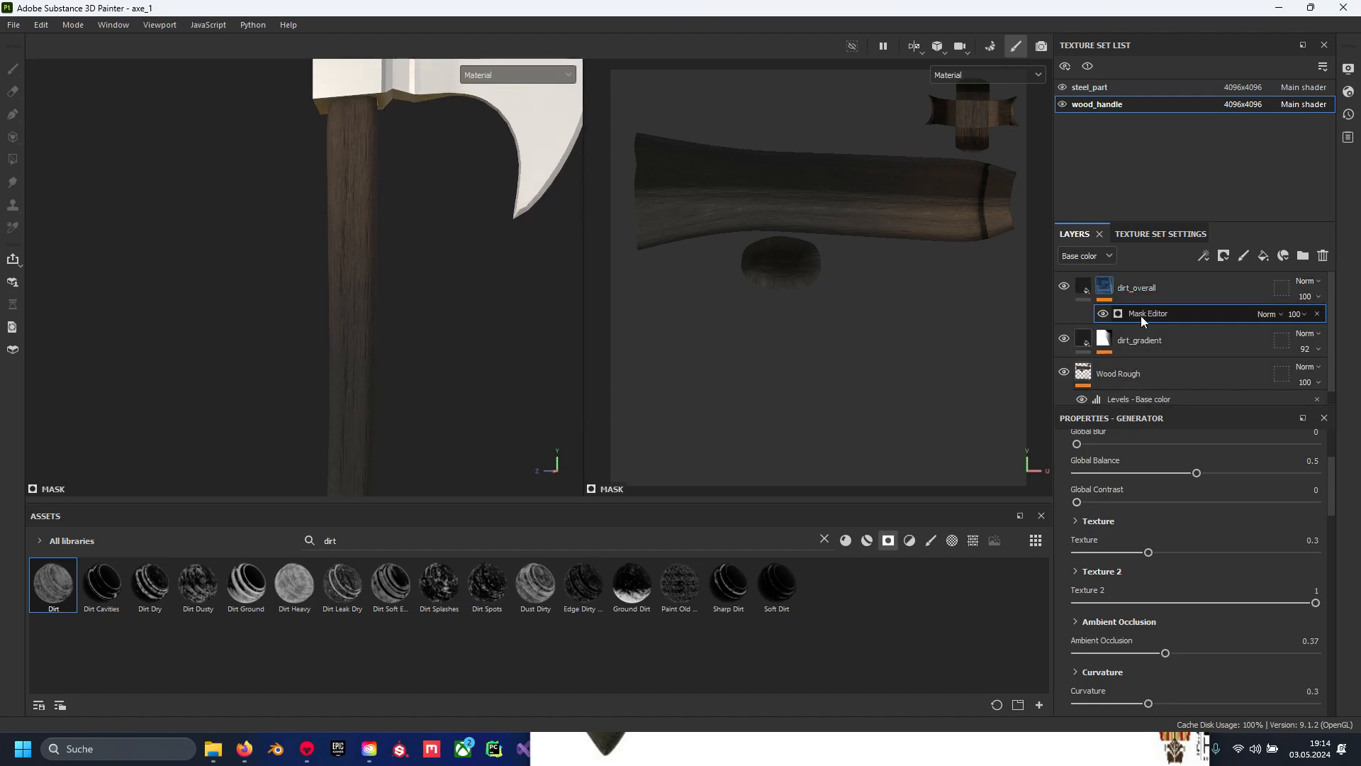
Hide the dirt_gradient layer to isolate the overall dirt on the handle
scroll(1159, 560, "down", 5)
scroll(1182, 584, "down", 4)
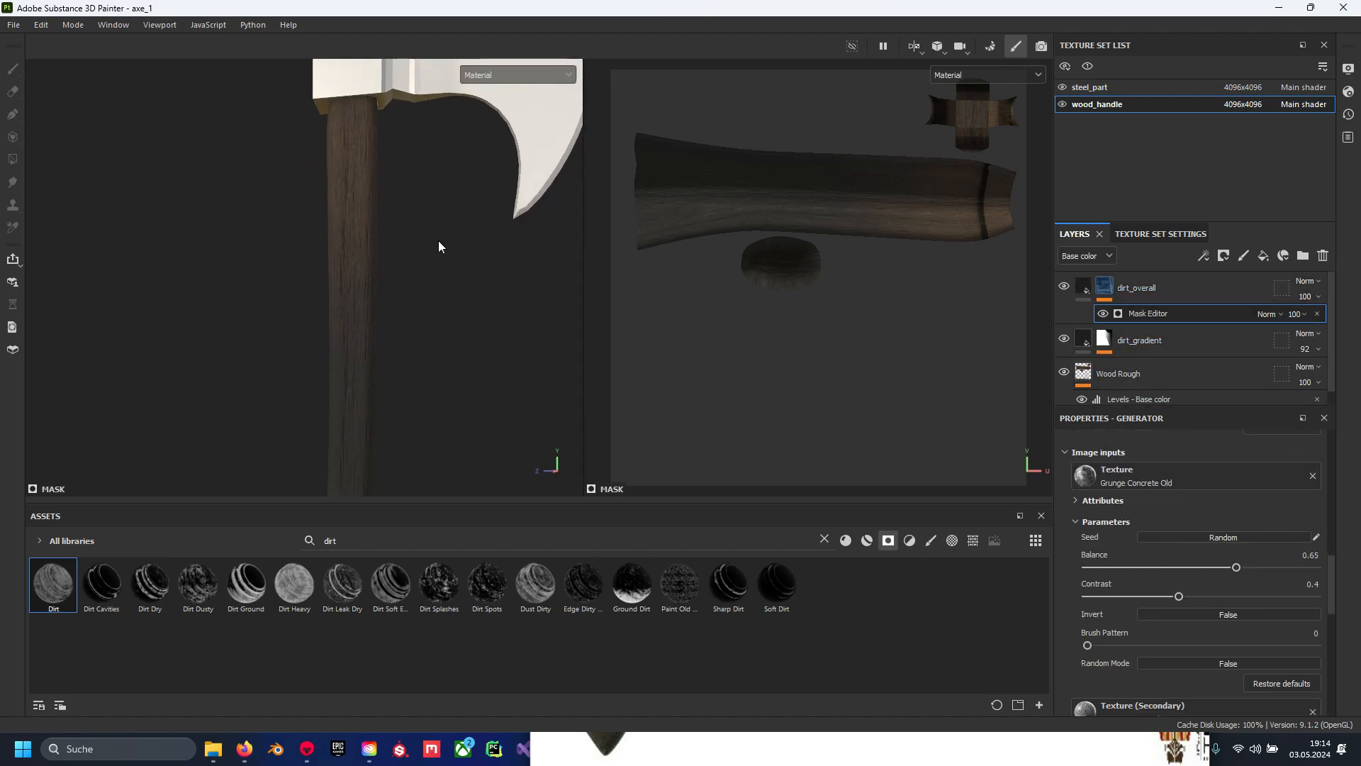
scroll(460, 283, "up", 4)
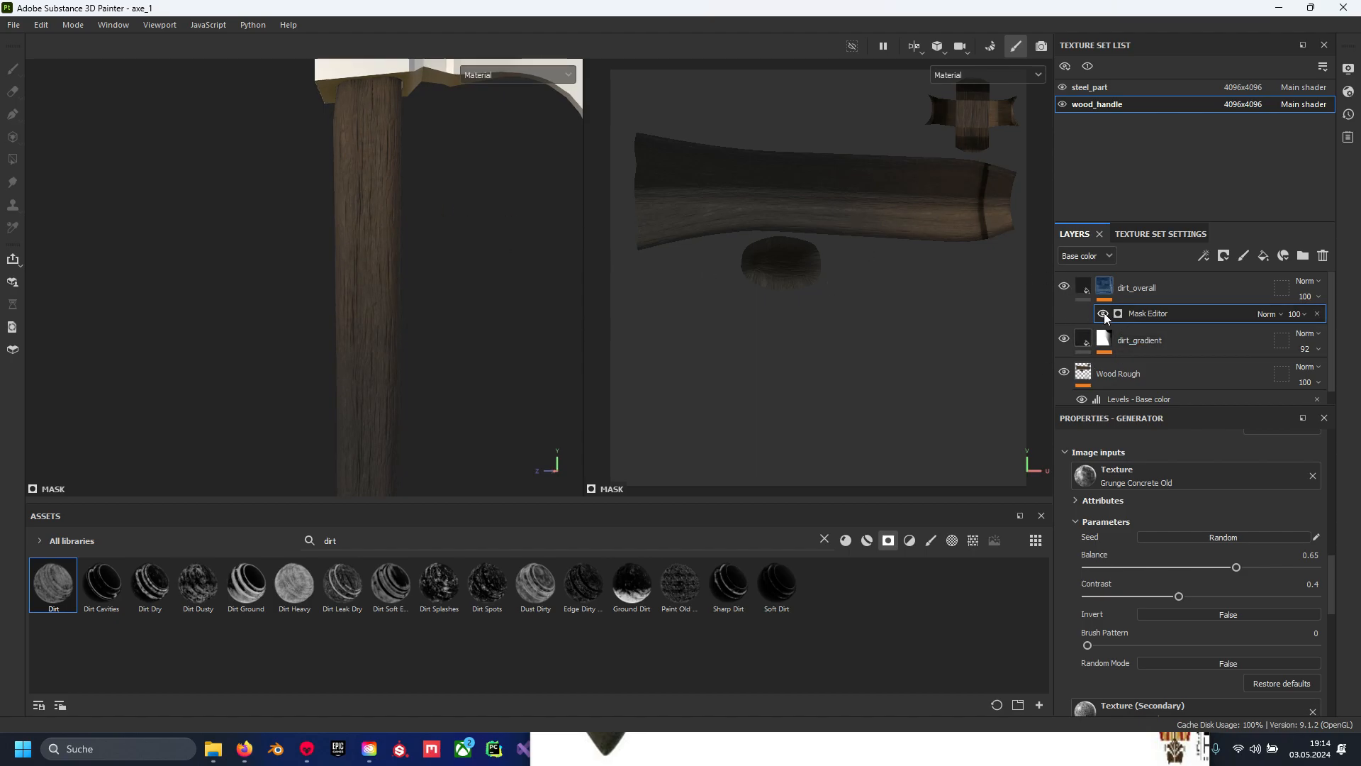
left_click(1063, 339)
scroll(440, 348, "down", 3)
scroll(441, 348, "up", 3)
scroll(420, 304, "down", 3)
scroll(398, 383, "up", 3)
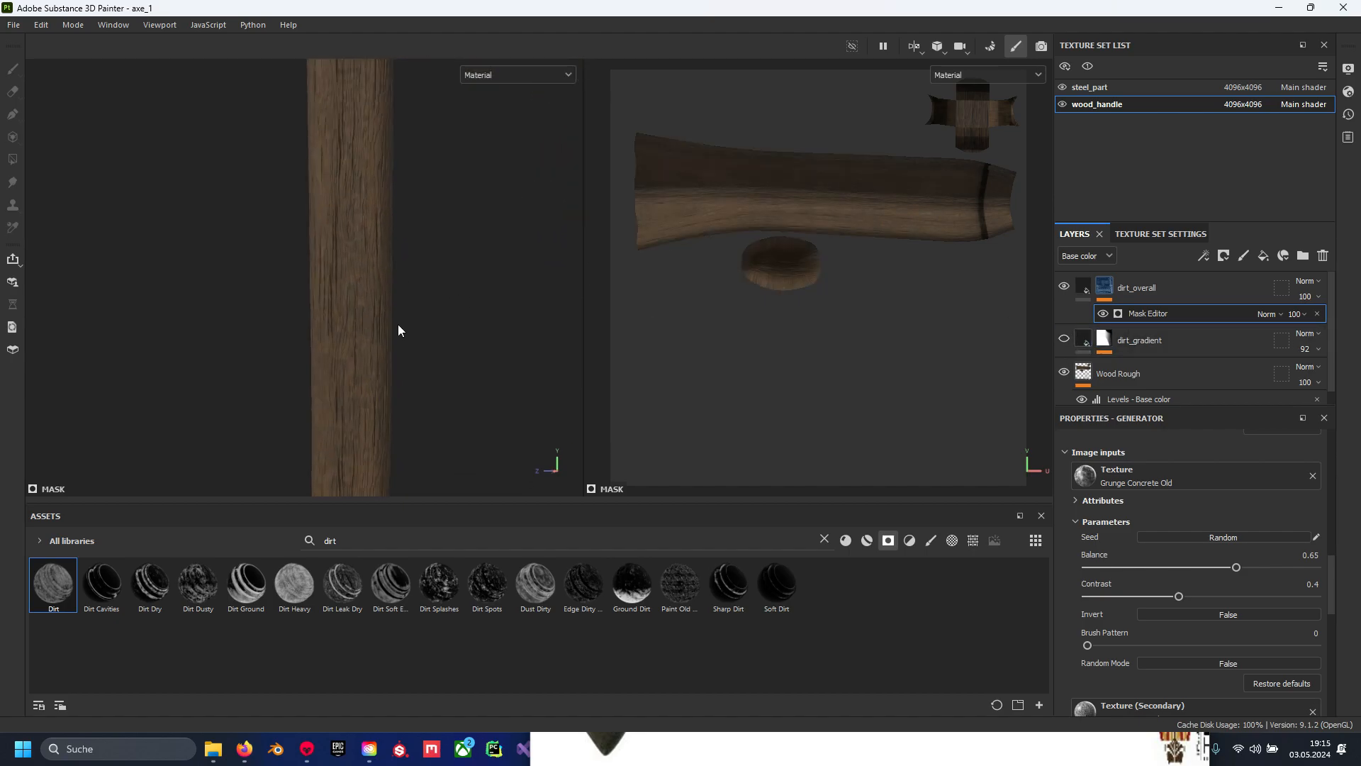
Compare the handle with and without the dirt_overall Mask Editor and examine the dirt on the wood up close
left_click(1102, 314)
scroll(390, 283, "up", 3)
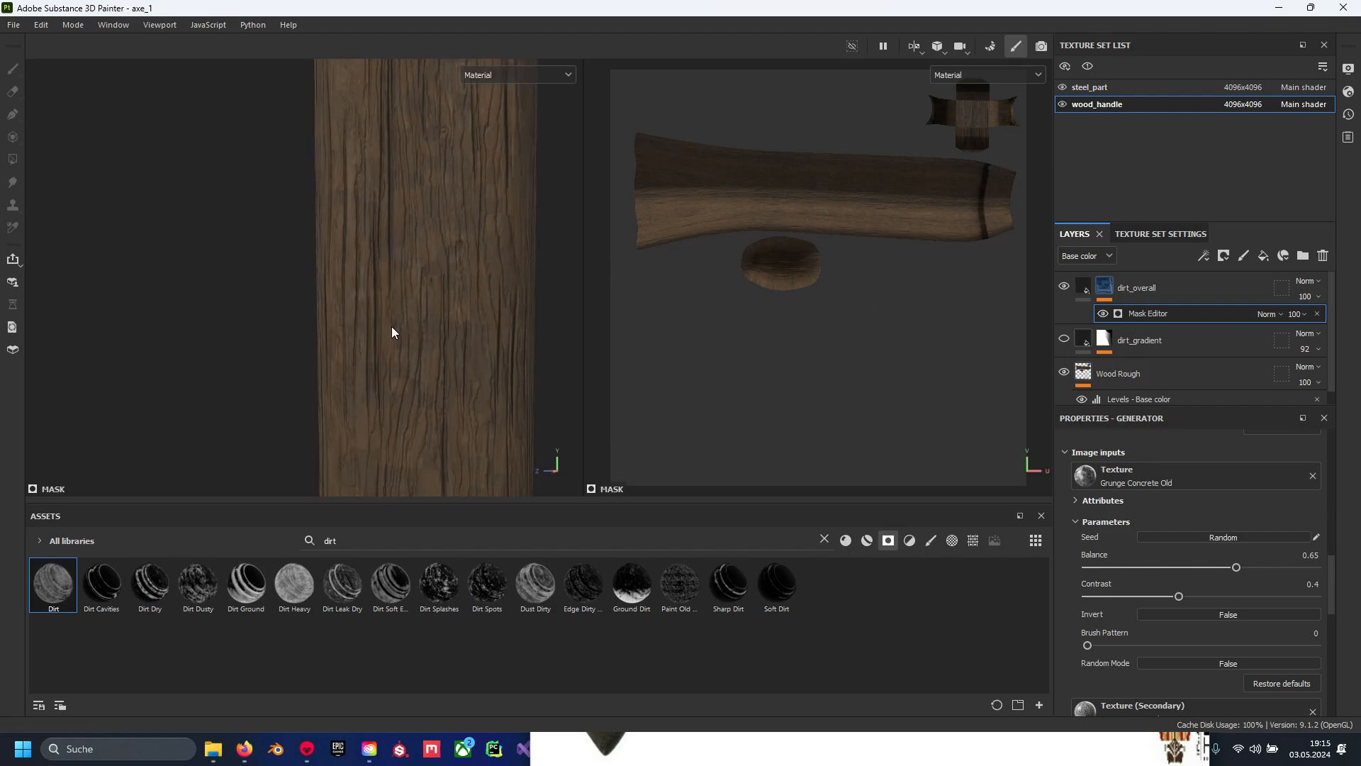
scroll(415, 220, "down", 2)
scroll(419, 208, "down", 3)
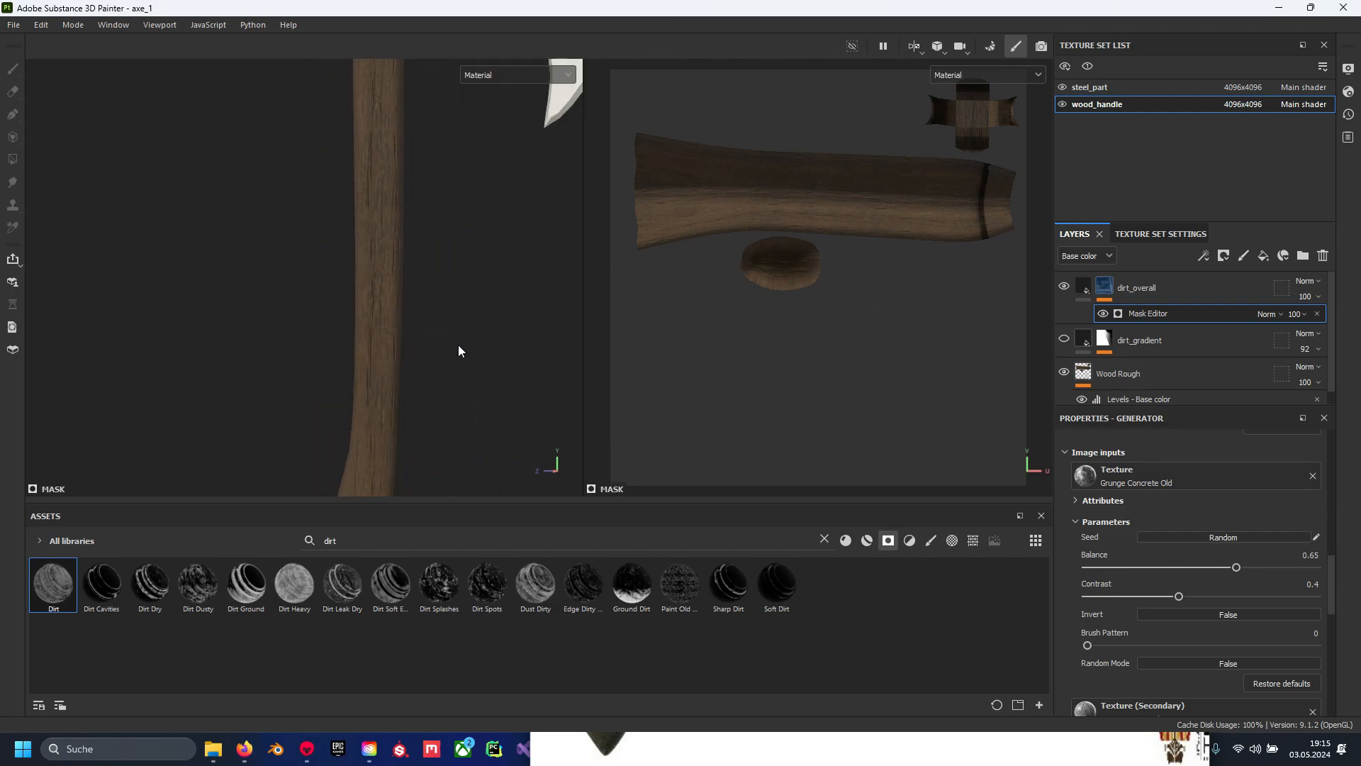
scroll(1108, 547, "down", 2)
scroll(1087, 530, "down", 3)
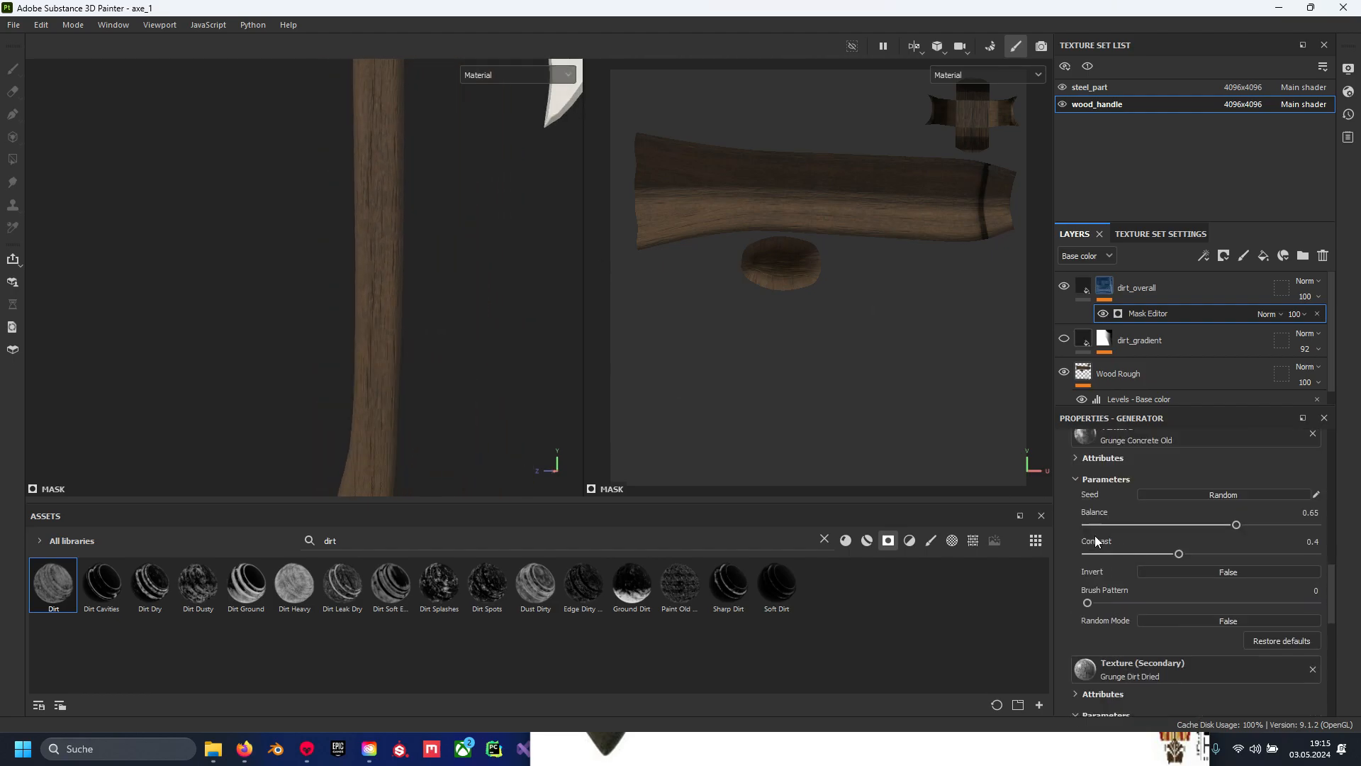
scroll(1113, 560, "up", 6)
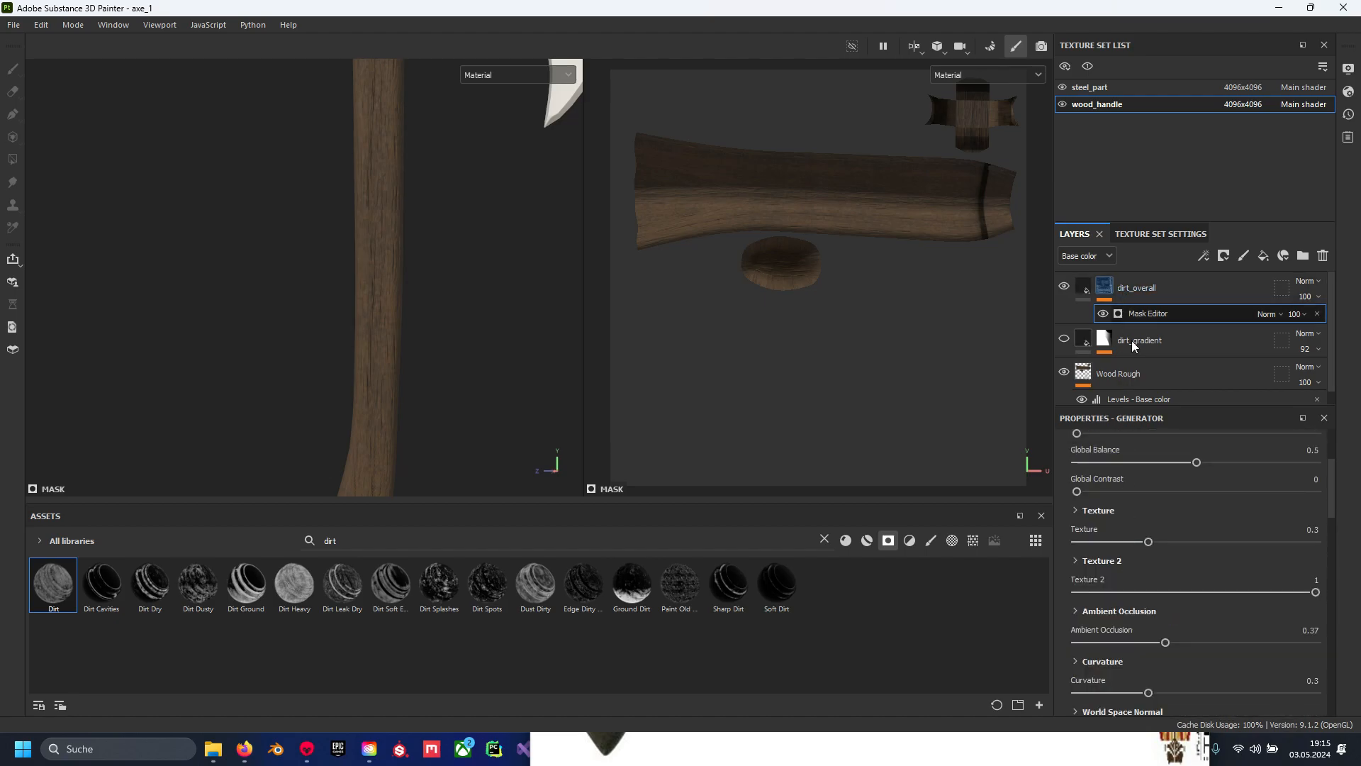
Turn off triplanar projection for both Texture and Texture 2 in the dirt_overall Mask Editor
scroll(1081, 551, "down", 2)
scroll(1112, 560, "down", 2)
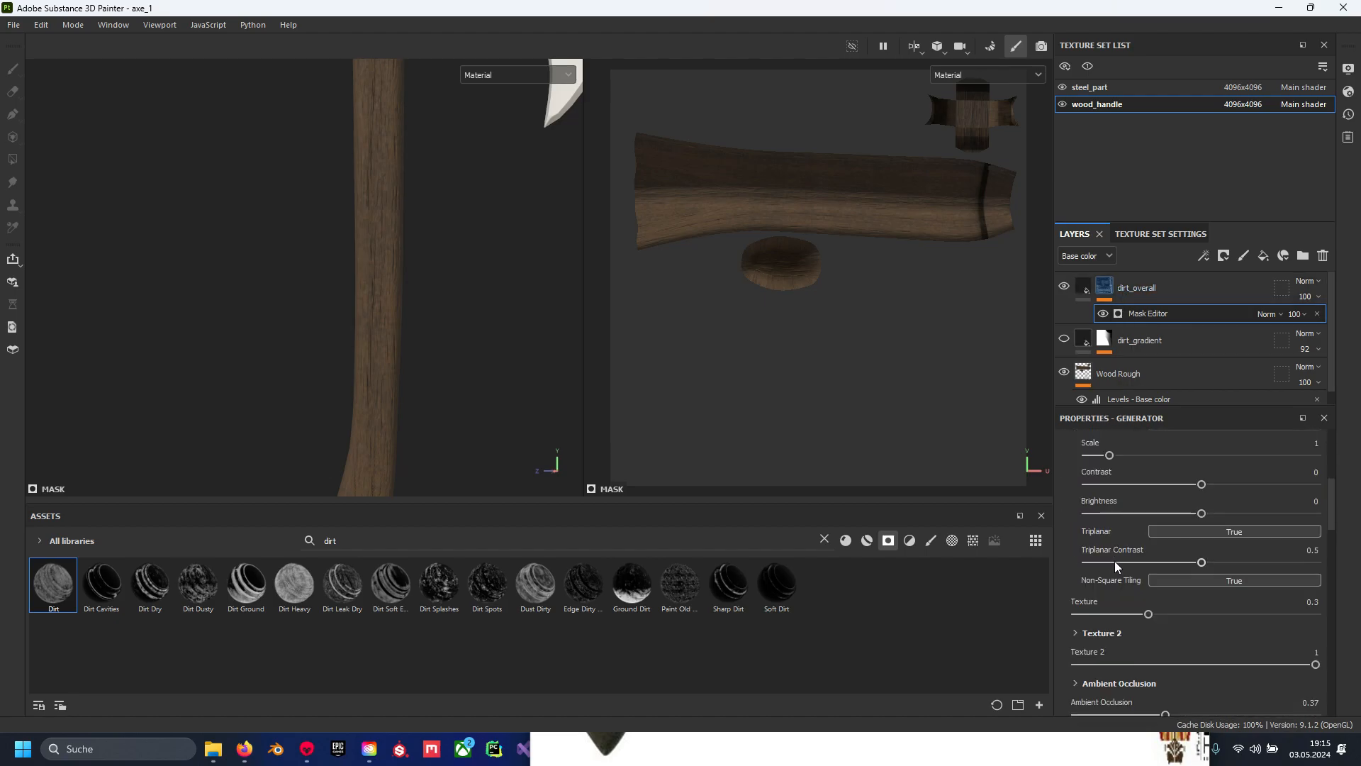
left_click(1235, 529)
scroll(1140, 537, "up", 3)
left_click(1087, 555)
scroll(1090, 556, "down", 1)
left_click(1100, 516)
scroll(1103, 521, "down", 1)
left_click(1199, 581)
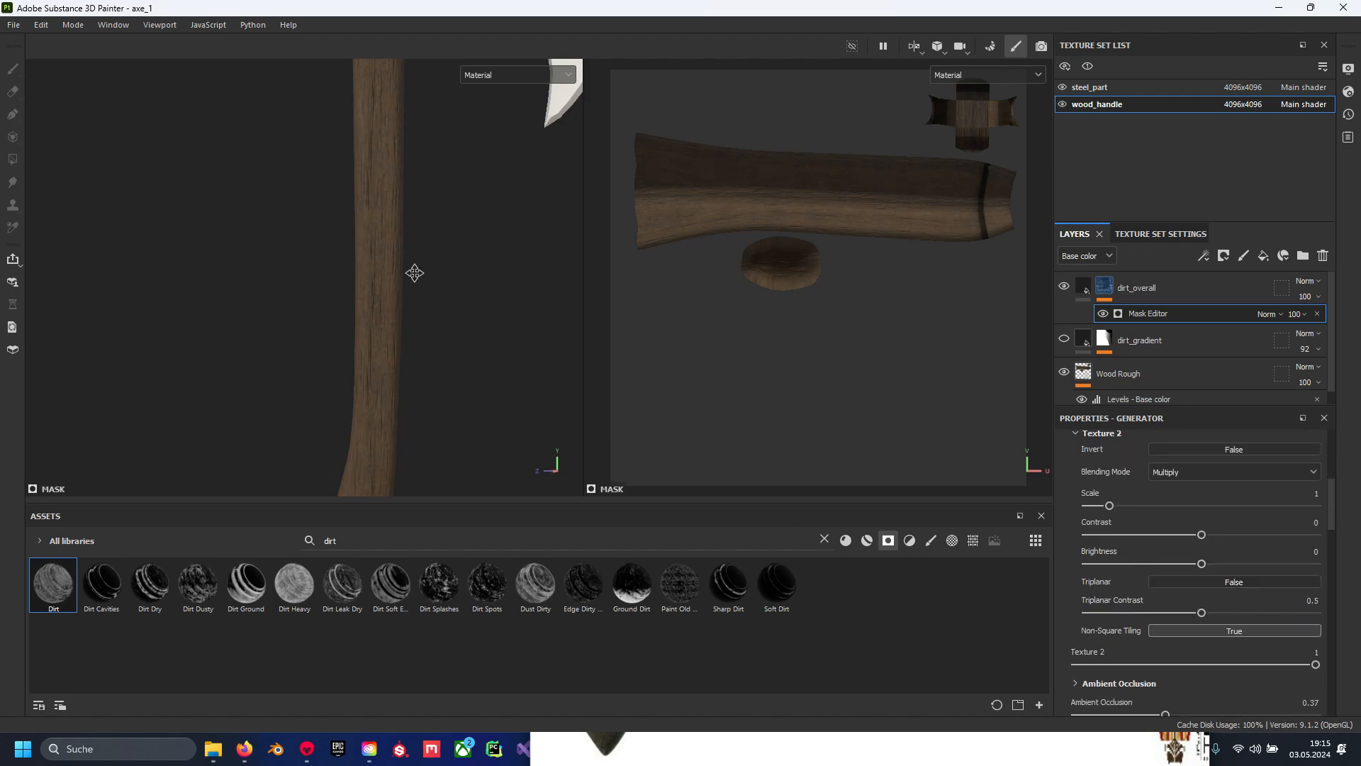
Raise the global balance of the dirt_overall Mask Editor to 0.7
scroll(392, 347, "up", 3)
scroll(1239, 563, "up", 4)
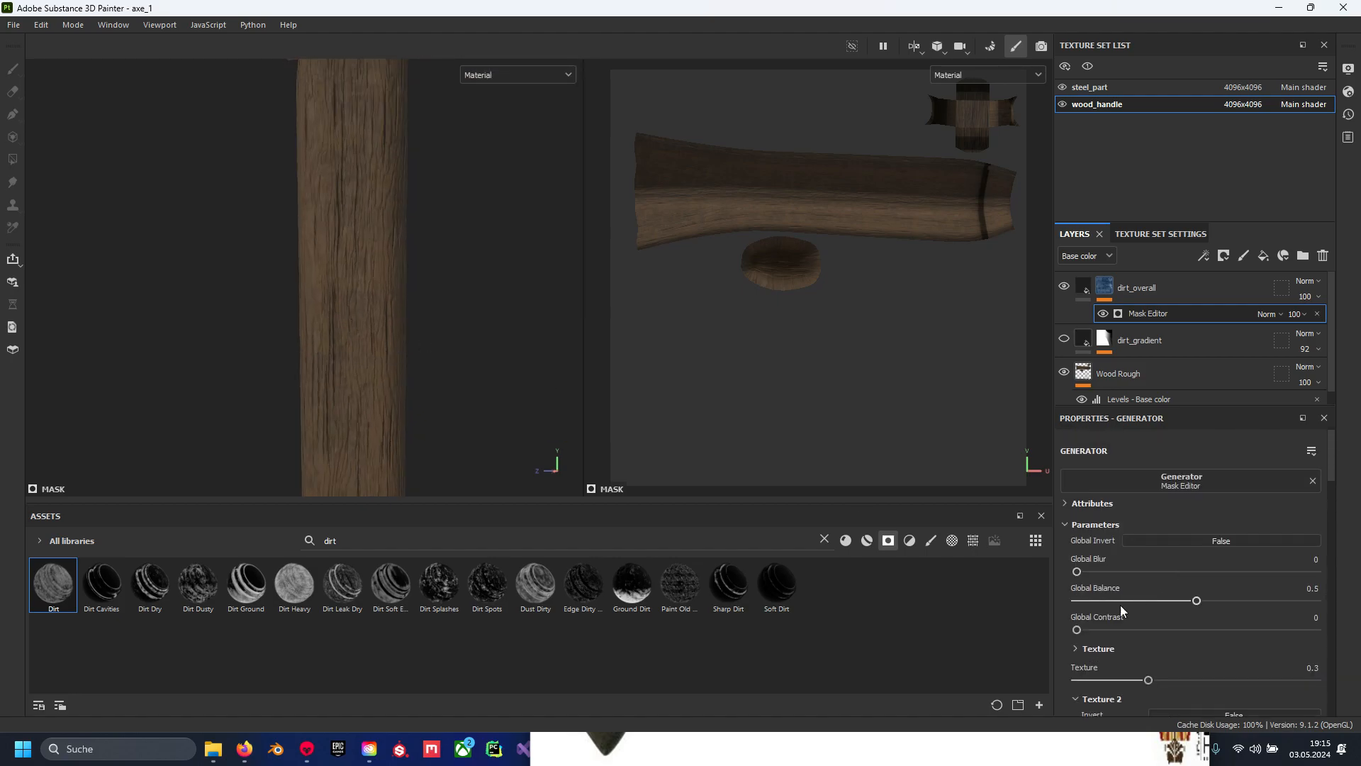
left_click_drag(1198, 601, 1244, 603)
scroll(436, 317, "down", 3)
mouse_move(437, 318)
middle_mouse_down("alt")
mouse_move(446, 162)
mouse_move(451, 332)
middle_mouse_up("alt")
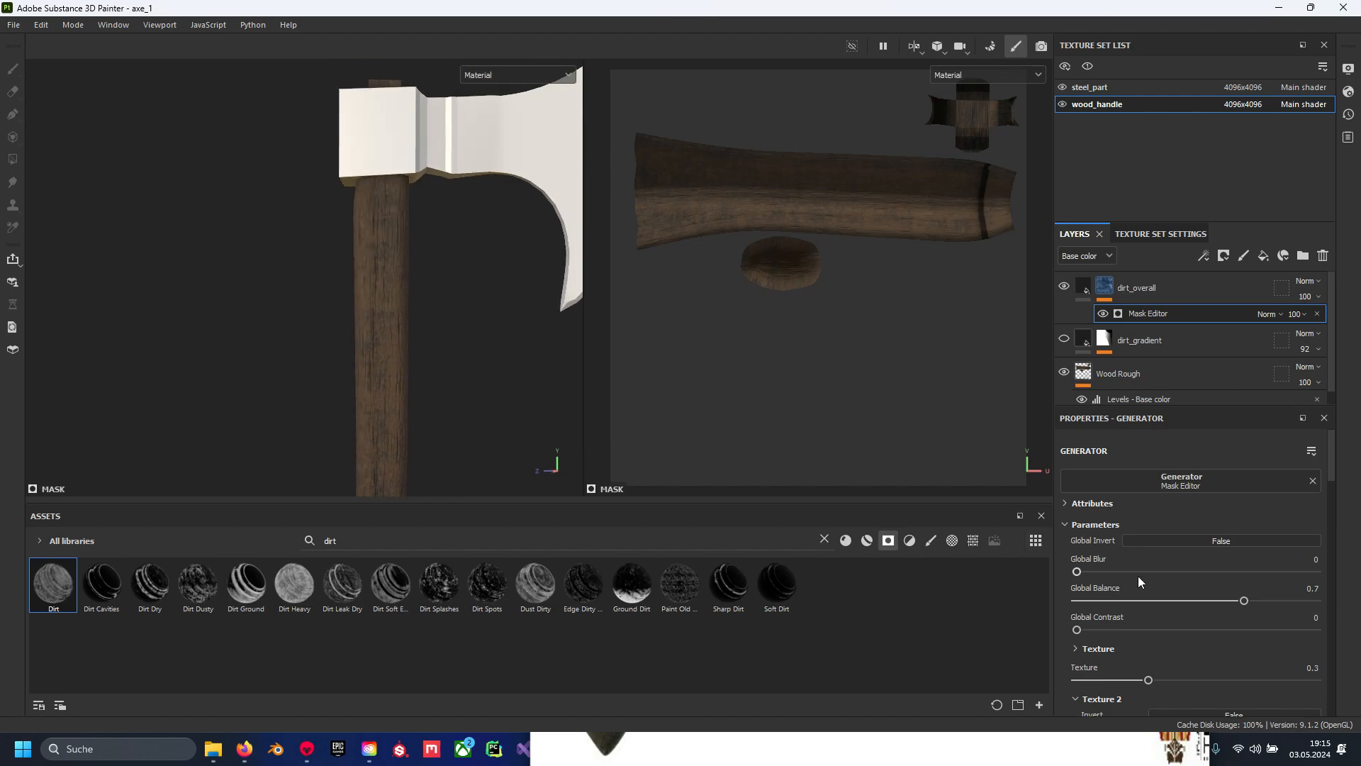
Set the scale of Texture 2 in the dirt_overall Mask Editor to 0.48
scroll(1087, 563, "down", 3)
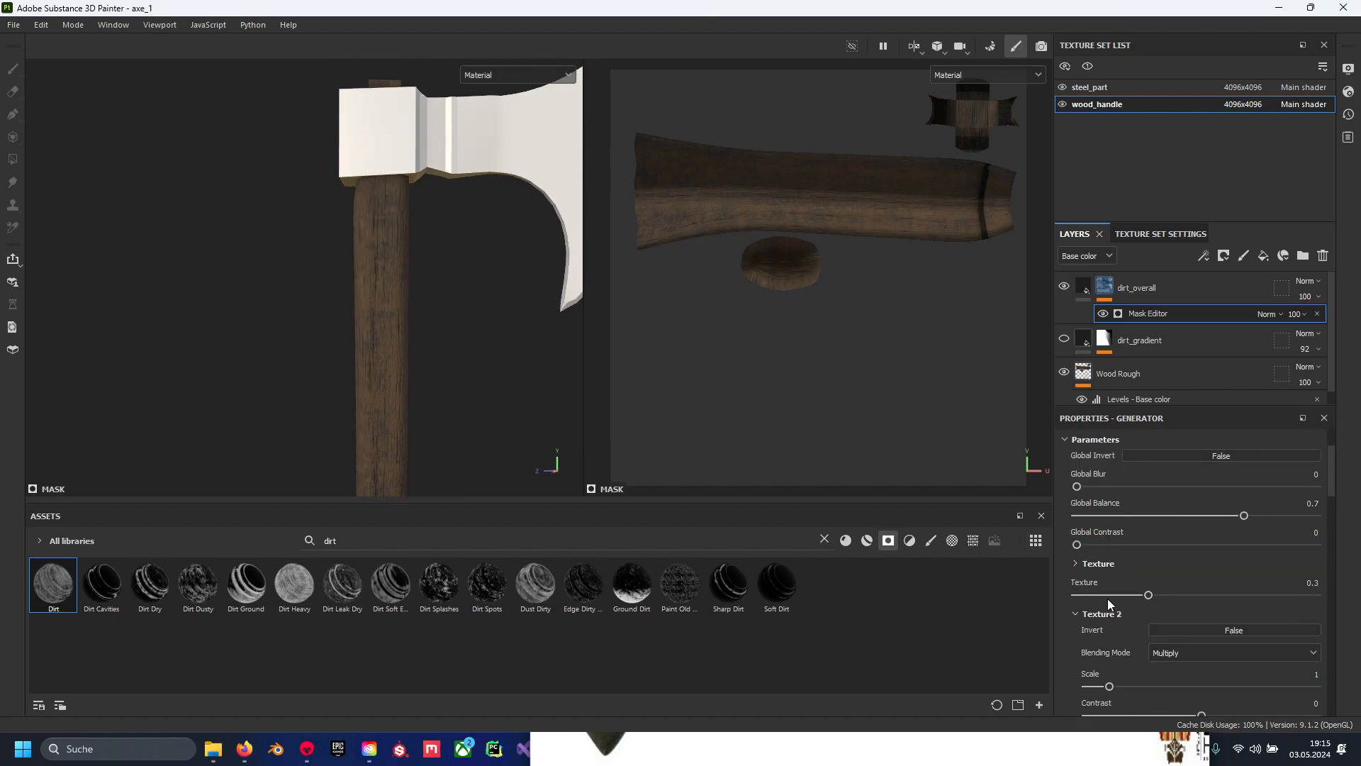
mouse_move(1108, 597)
left_mouse_down()
mouse_move(1143, 605)
mouse_move(1093, 609)
left_mouse_up()
scroll(1104, 573, "up", 3)
scroll(1120, 579, "down", 2)
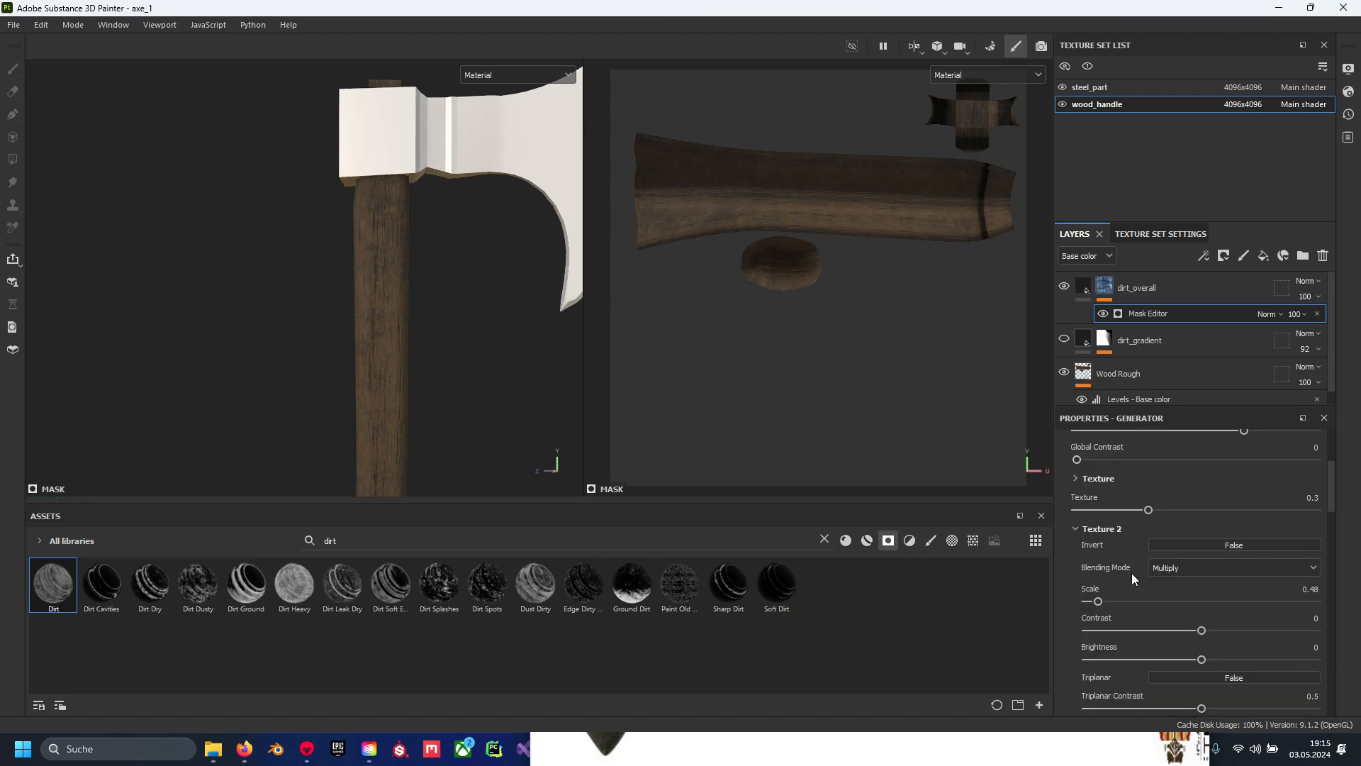
Set the scale of the first Texture in the dirt_overall Mask Editor to 2.34
left_click(1095, 482)
left_click_drag(1108, 551, 1140, 554)
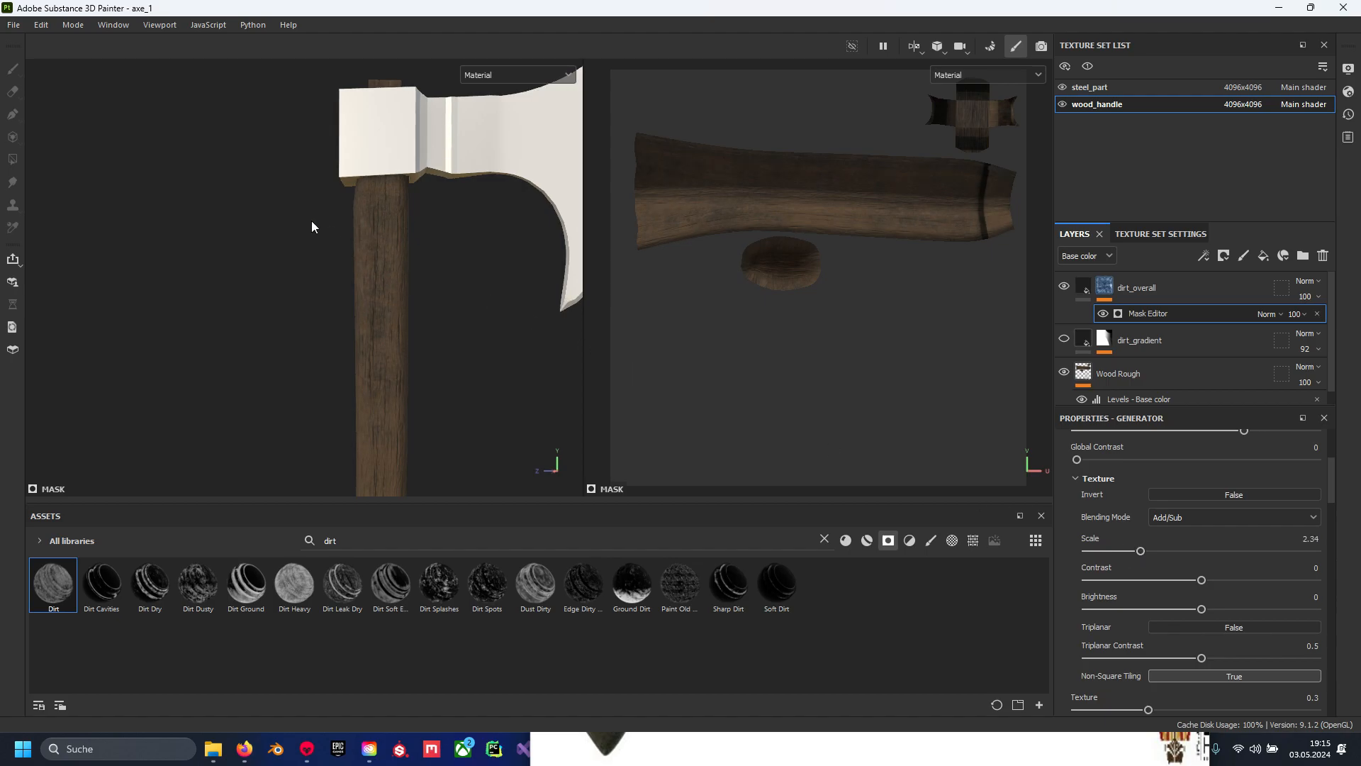
scroll(1183, 560, "up", 4)
scroll(1184, 559, "down", 20)
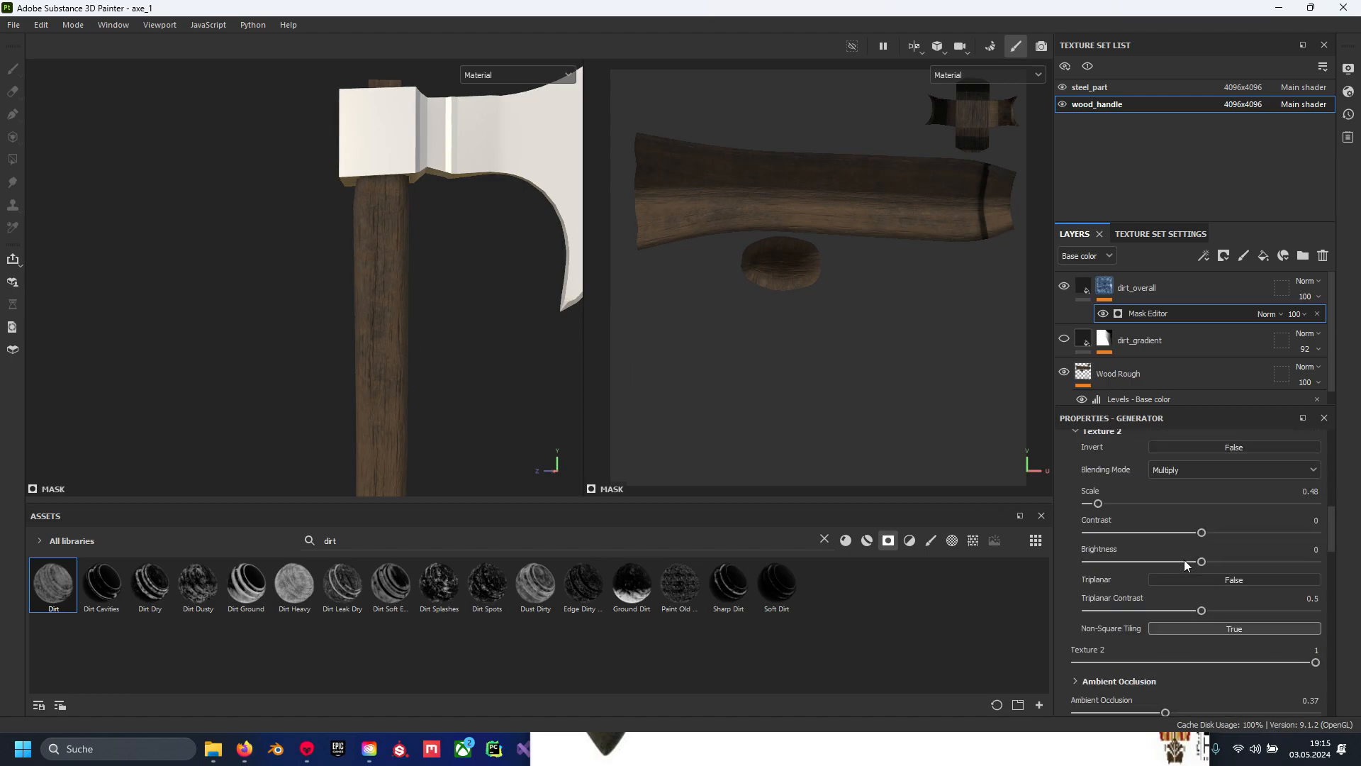
Make the dirt_gradient layer visible again to judge it together with dirt_overall on the handle
scroll(1184, 559, "up", 18)
scroll(1180, 553, "up", 3)
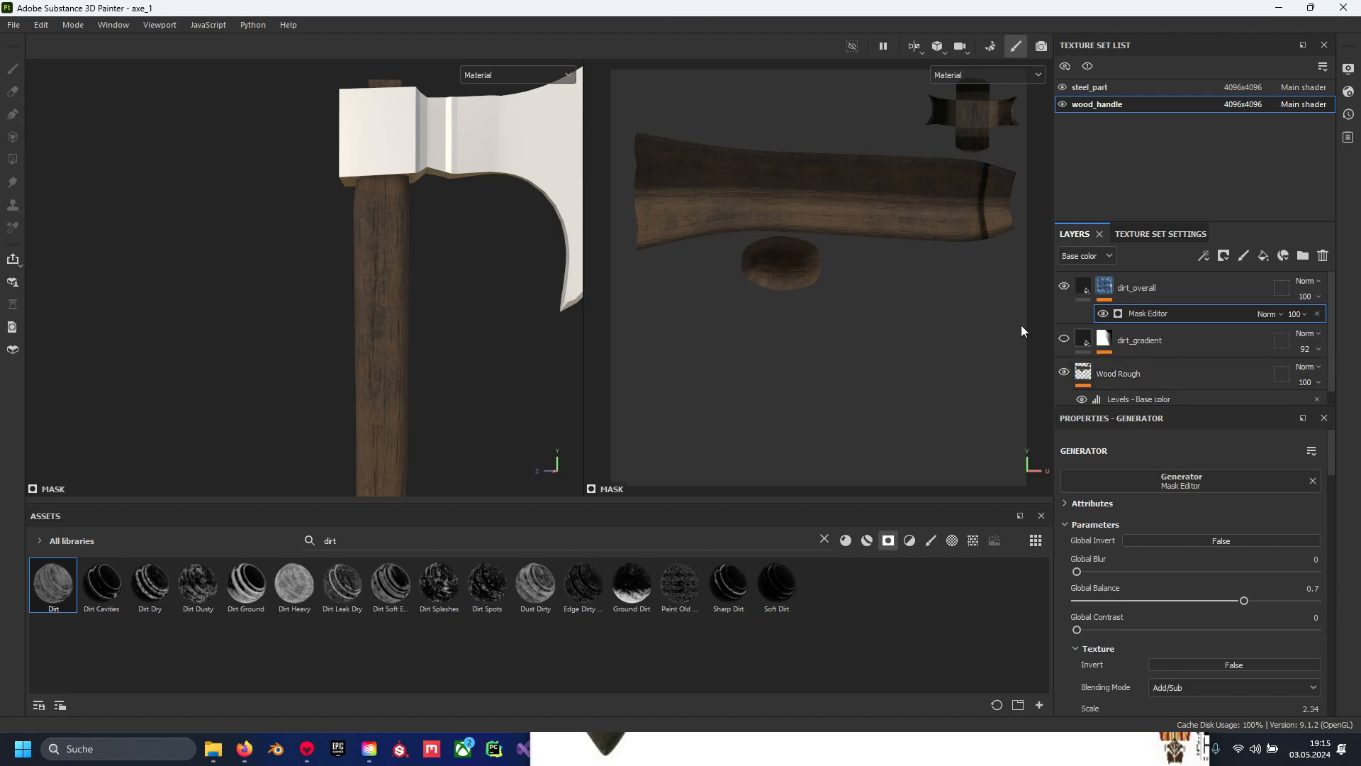
left_click(1063, 339)
left_click_drag(376, 343, 368, 316, "alt")
scroll(374, 240, "up", 5)
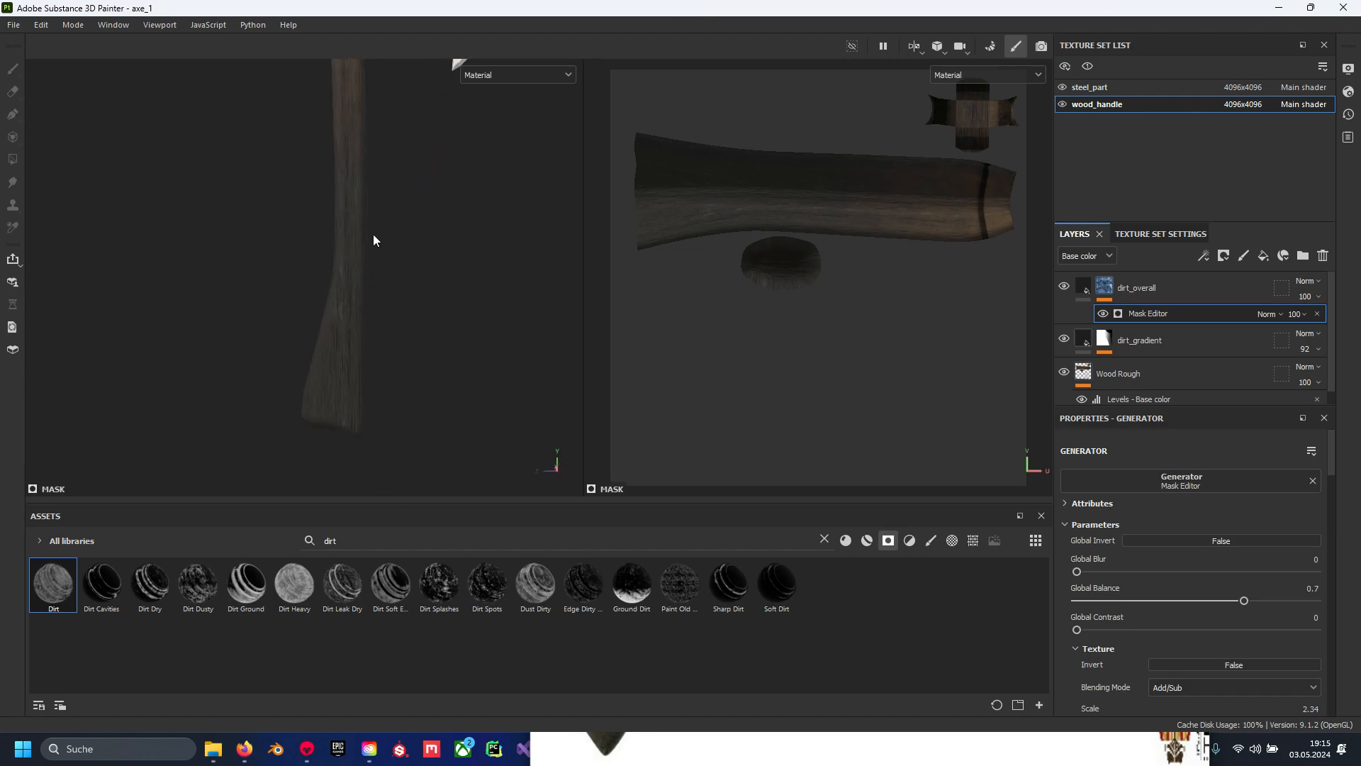
Lower the dirt_gradient layer's opacity to 79 and check the result along the whole handle
left_click(1109, 345)
left_click_drag(1346, 382, 1343, 374)
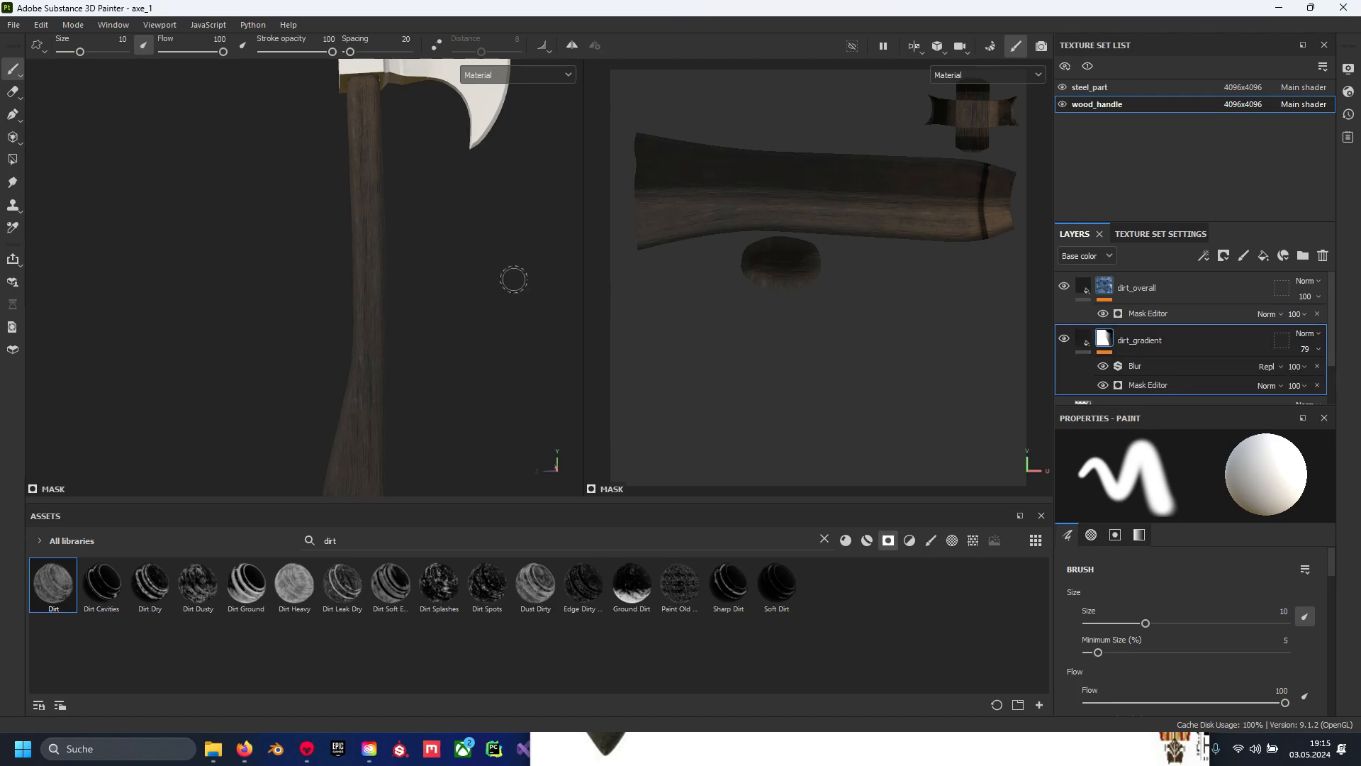
scroll(425, 280, "down", 5)
left_click_drag(379, 276, 409, 251, "alt")
scroll(407, 276, "up", 4)
middle_click_drag(402, 256, 410, 361, "alt")
left_click_drag(410, 362, 386, 301, "alt")
middle_click_drag(387, 344, 394, 417, "alt")
scroll(395, 417, "up", 2)
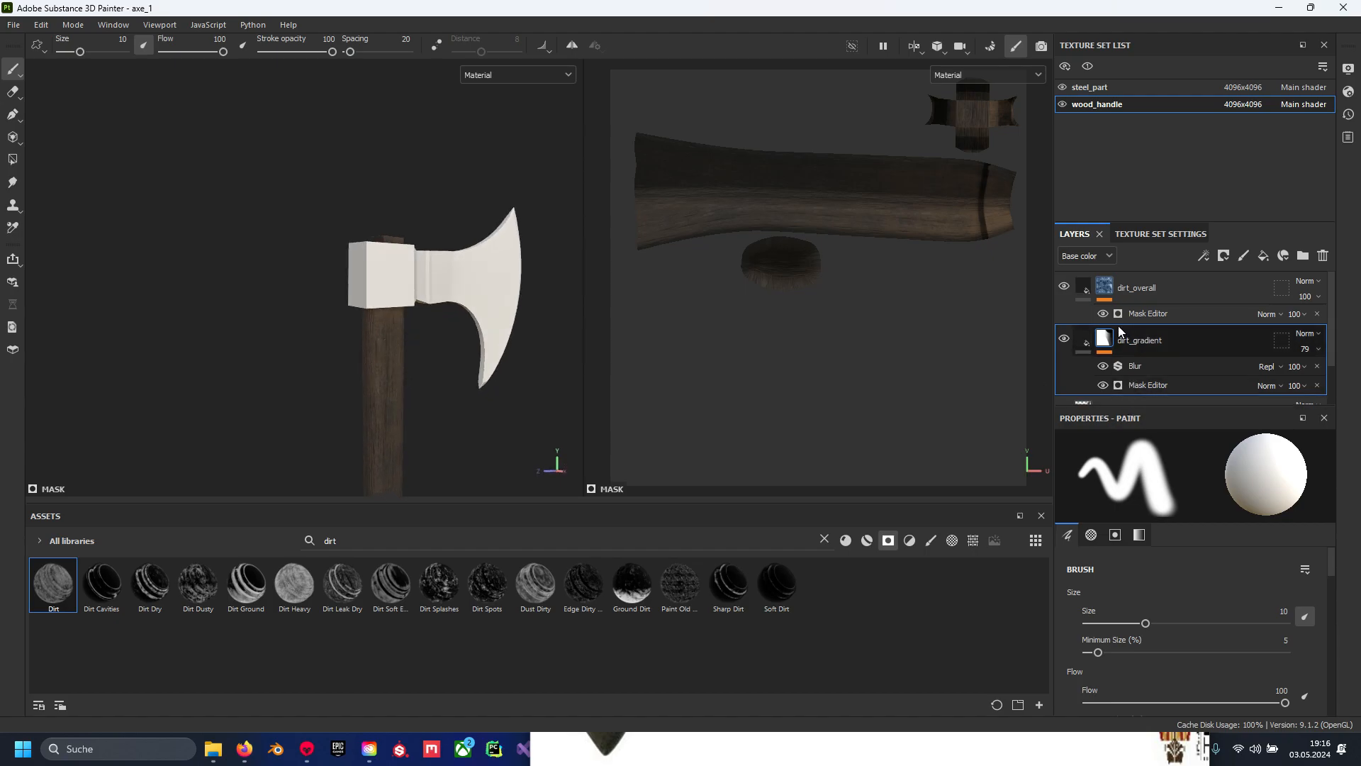
Collapse the effect stacks of dirt_overall and dirt_gradient and select the fill of dirt_overall
scroll(1095, 312, "down", 2)
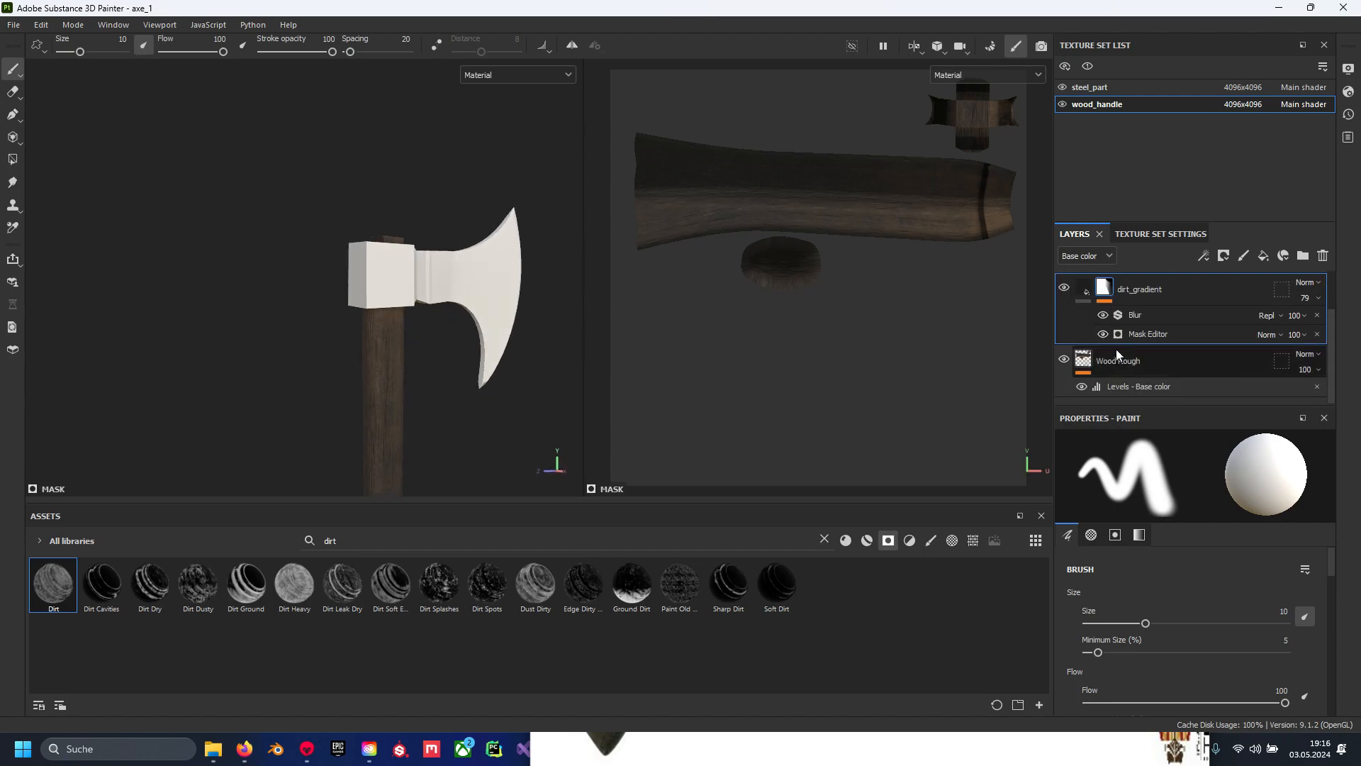
scroll(1126, 350, "up", 2)
left_click(1151, 290)
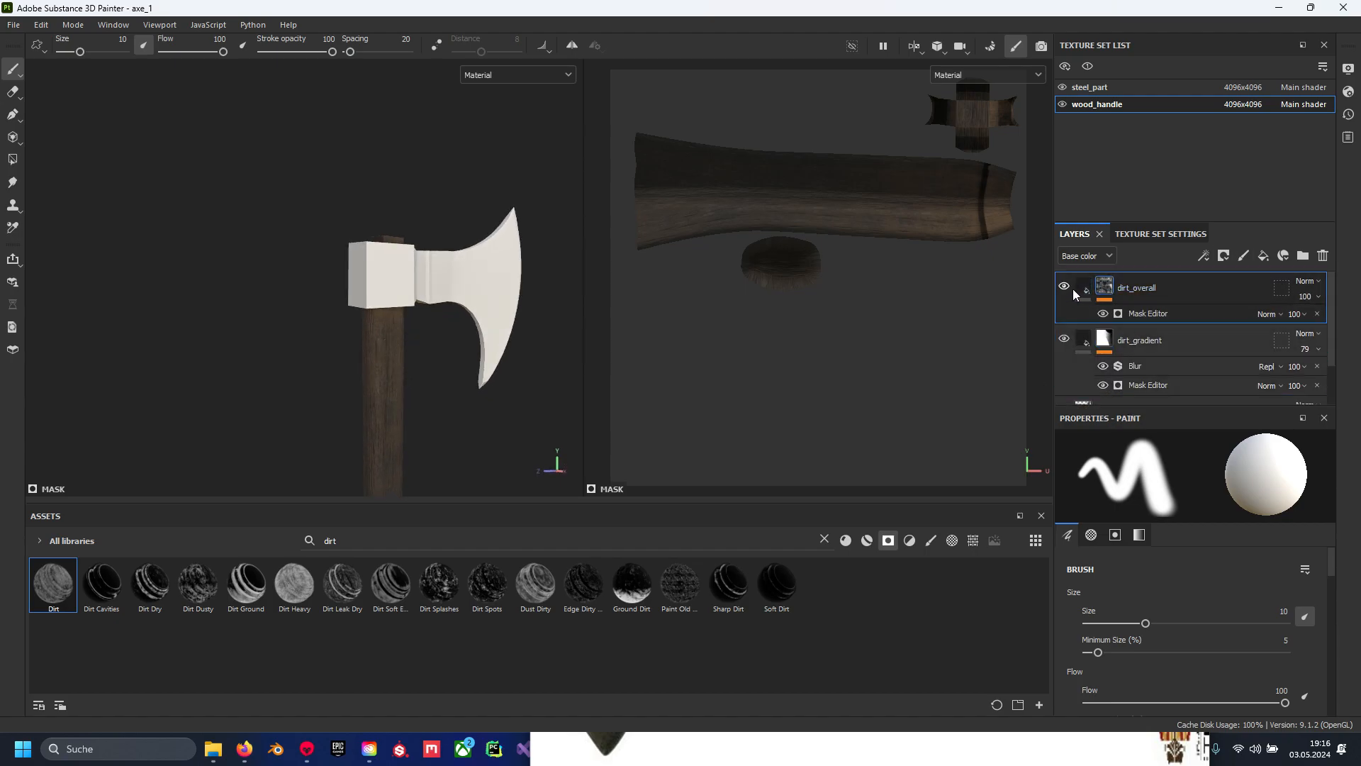
left_click(1082, 288)
left_click(1082, 322)
left_click(1087, 287)
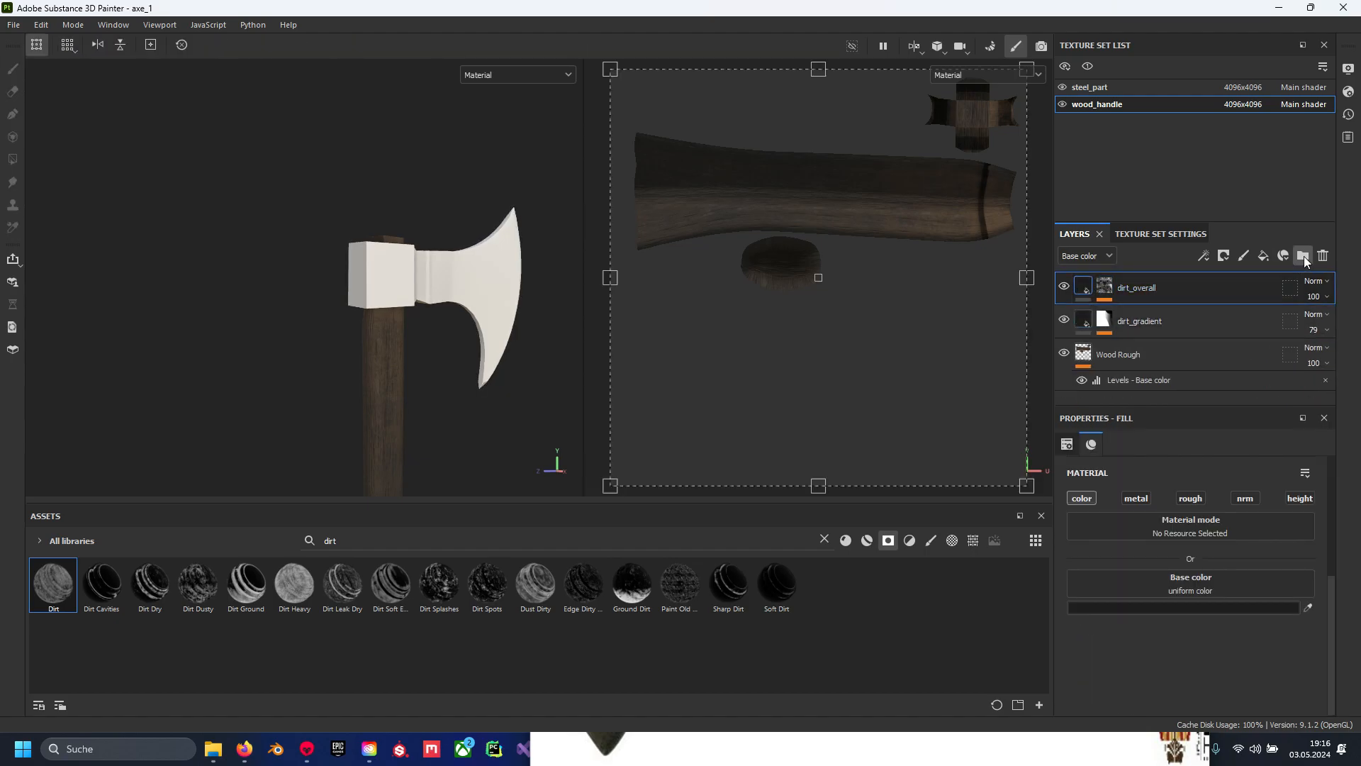
Create a layer folder above dirt_overall and name it dirt_layer
left_click(1303, 256)
double_click(1133, 288)
type("dirt")
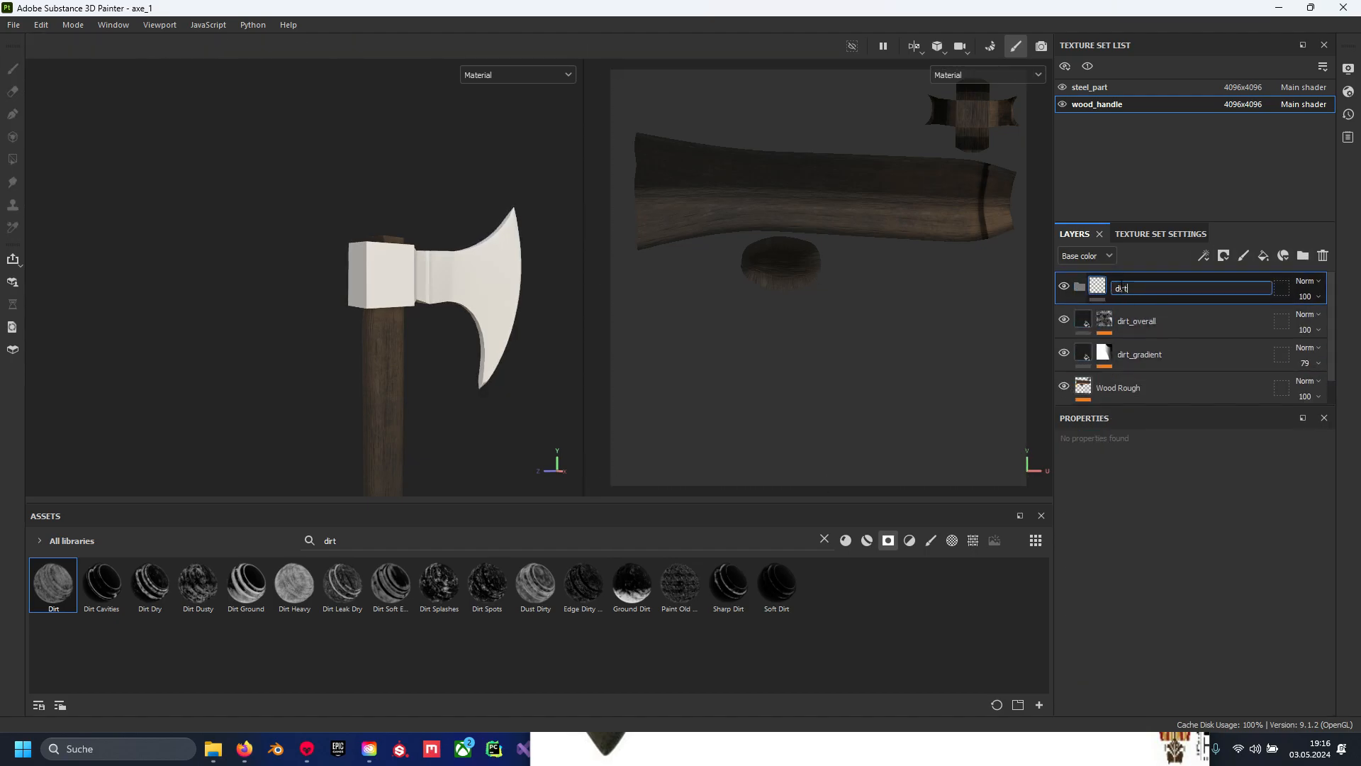
type("_layer")
key("Return")
Move dirt_overall and dirt_gradient into the dirt_layer folder and collapse the folder
left_click(1182, 328)
left_click(1165, 356, "shift")
left_click_drag(1151, 325, 1143, 288)
left_click(1079, 287)
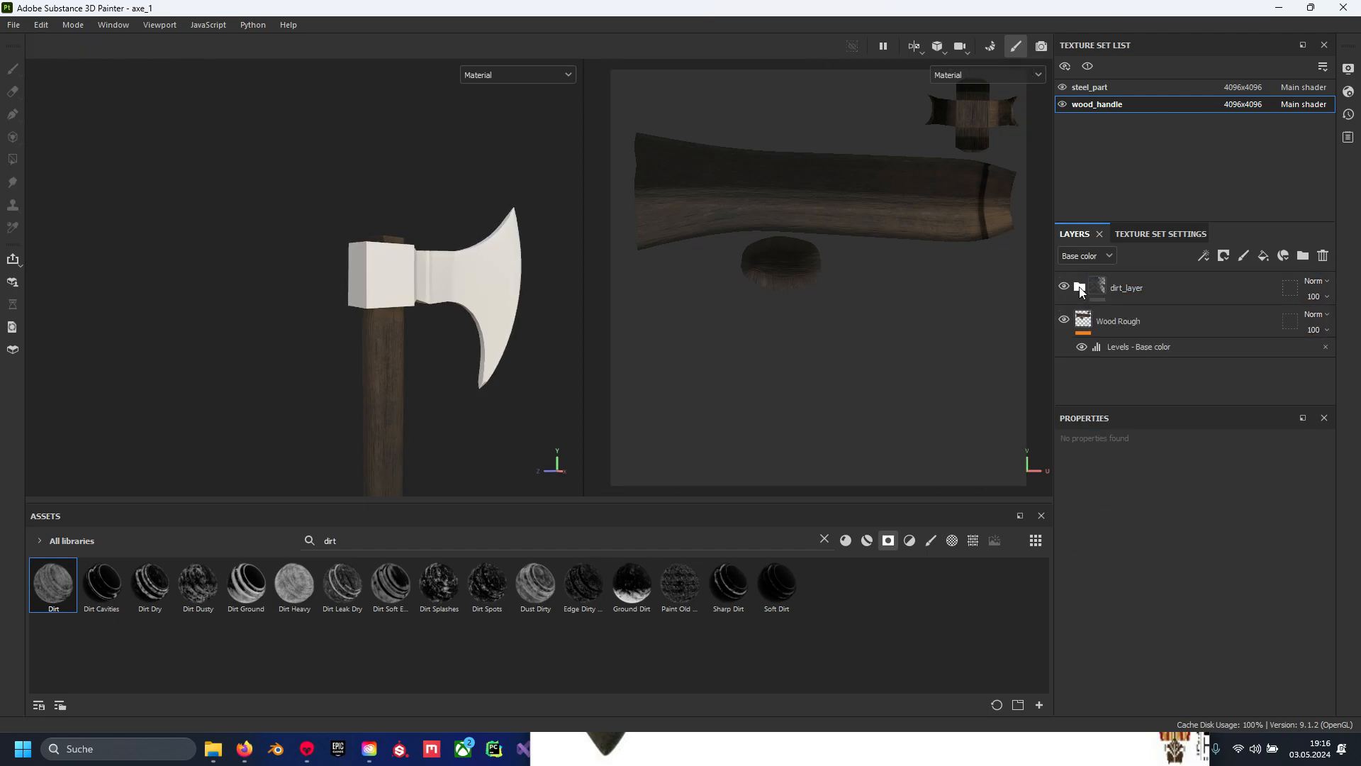
Rename the Wood Rough layer as base_wood
double_click(1121, 325)
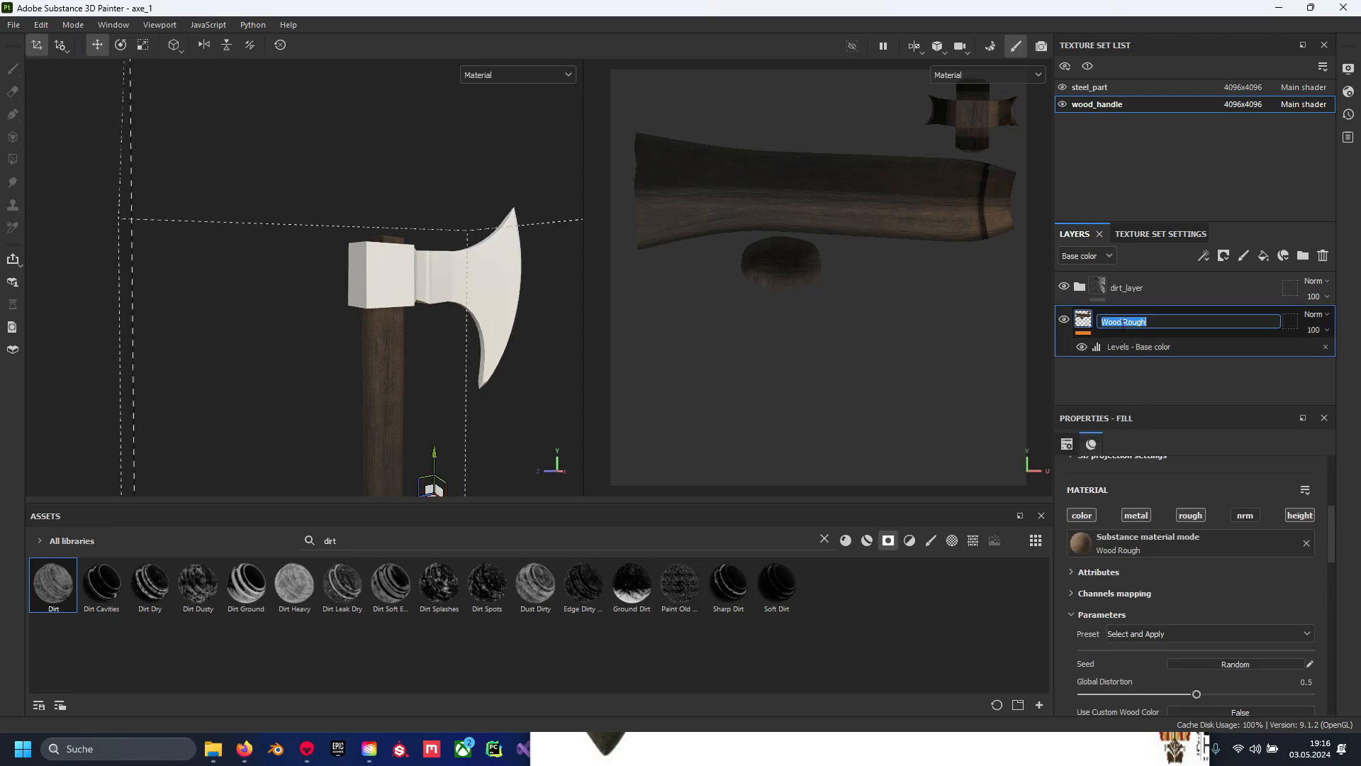
type("base_wood")
key("Return")
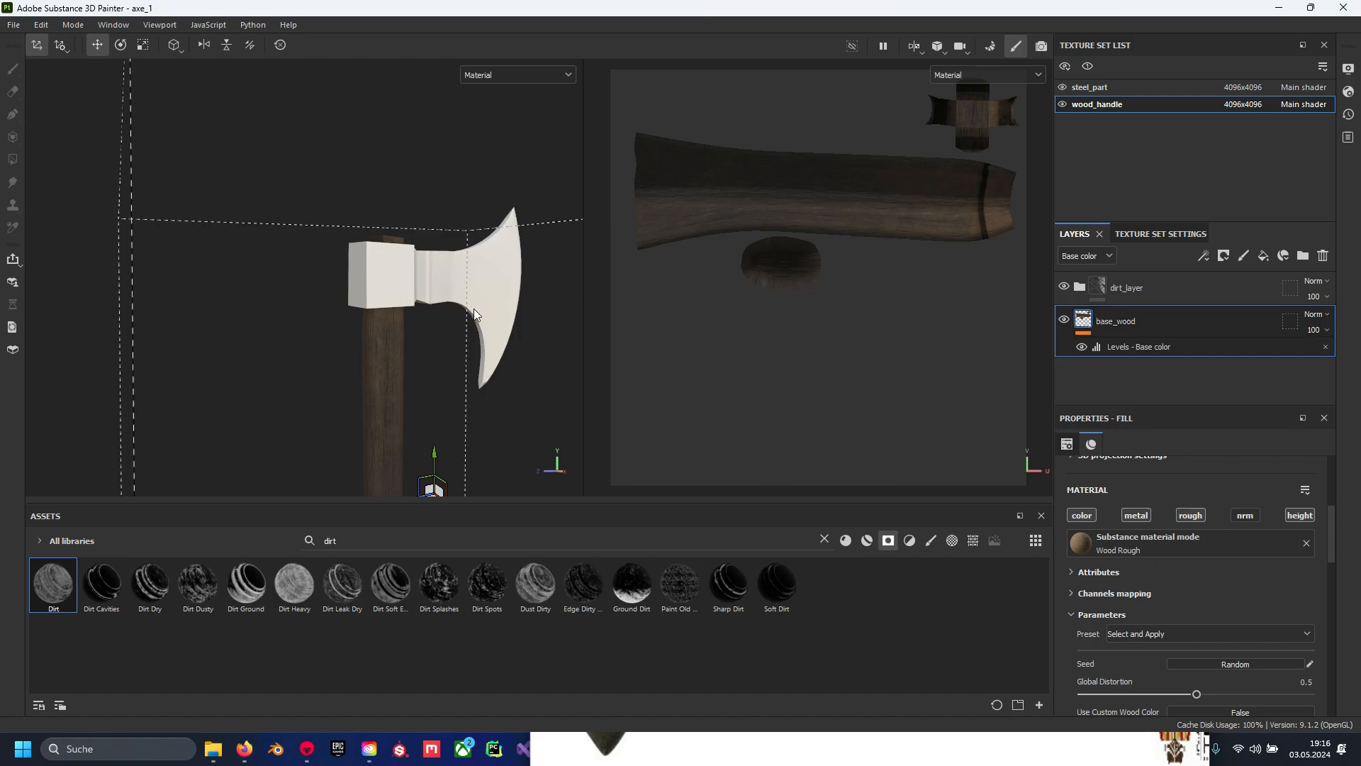
Switch to the steel_part texture set with the axe head in view
left_click_drag(474, 310, 433, 313, "alt")
middle_click_drag(432, 312, 314, 338, "alt")
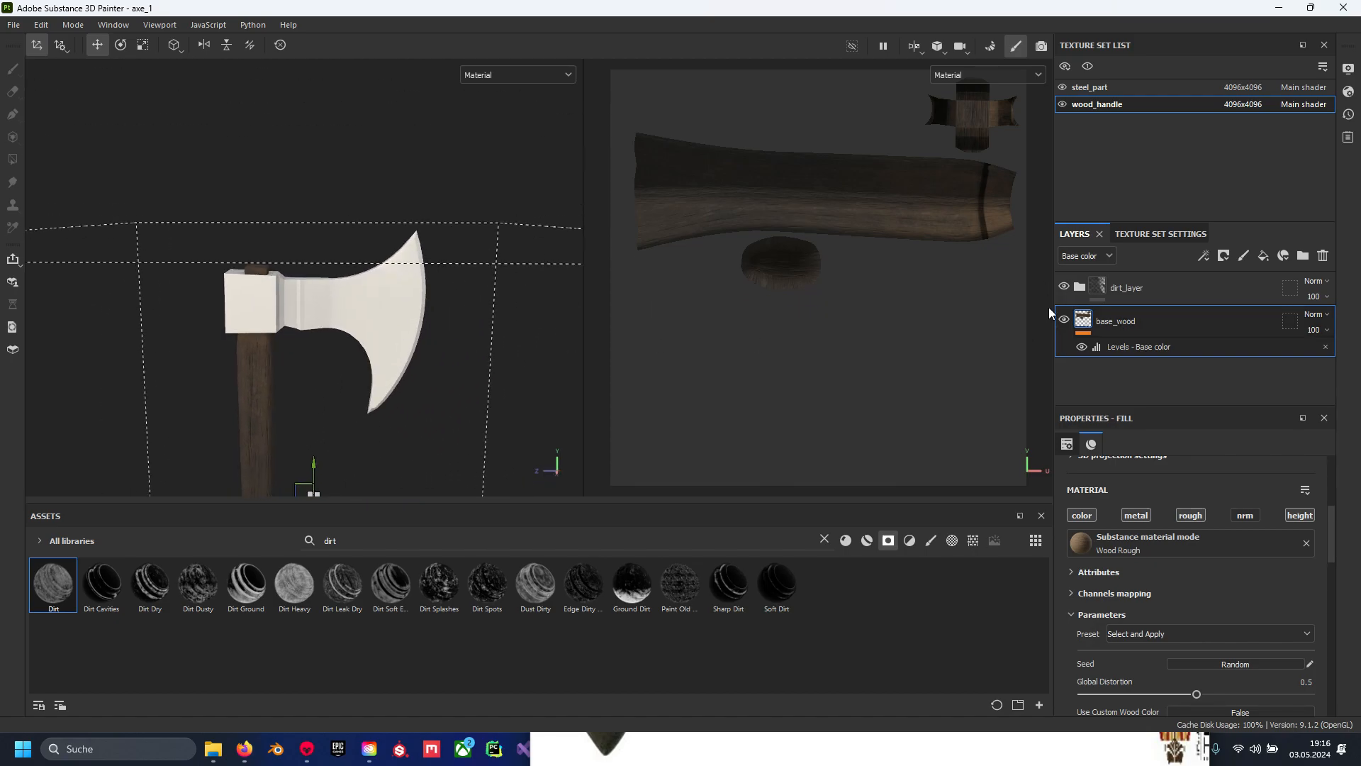
left_click(1092, 90)
middle_click_drag(424, 315, 421, 279, "alt")
mouse_move(333, 300)
left_mouse_down("alt")
mouse_move(324, 280)
mouse_move(327, 293)
left_mouse_up("alt")
Replace the asset search with "steel" and restrict the results to smart materials
left_click_drag(376, 543, 226, 533)
key("BackSpace")
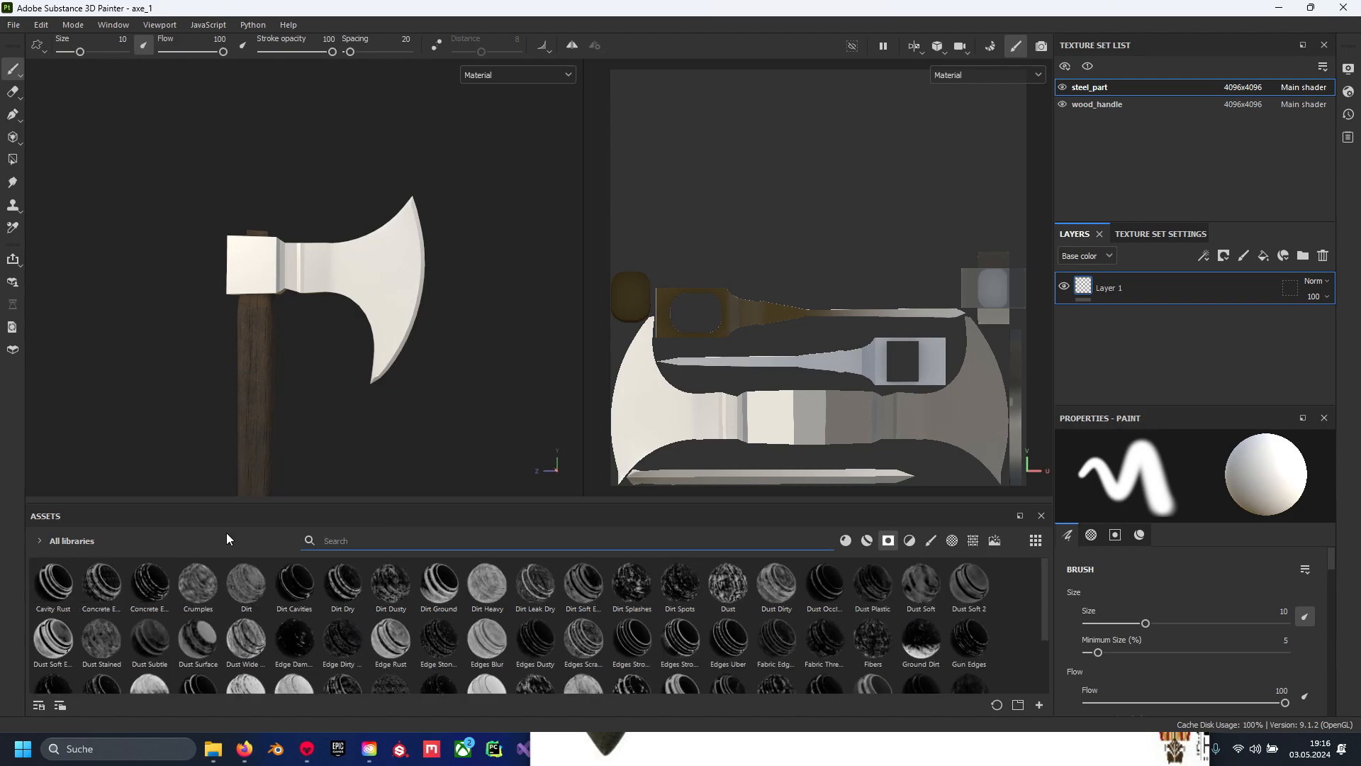
type("steel")
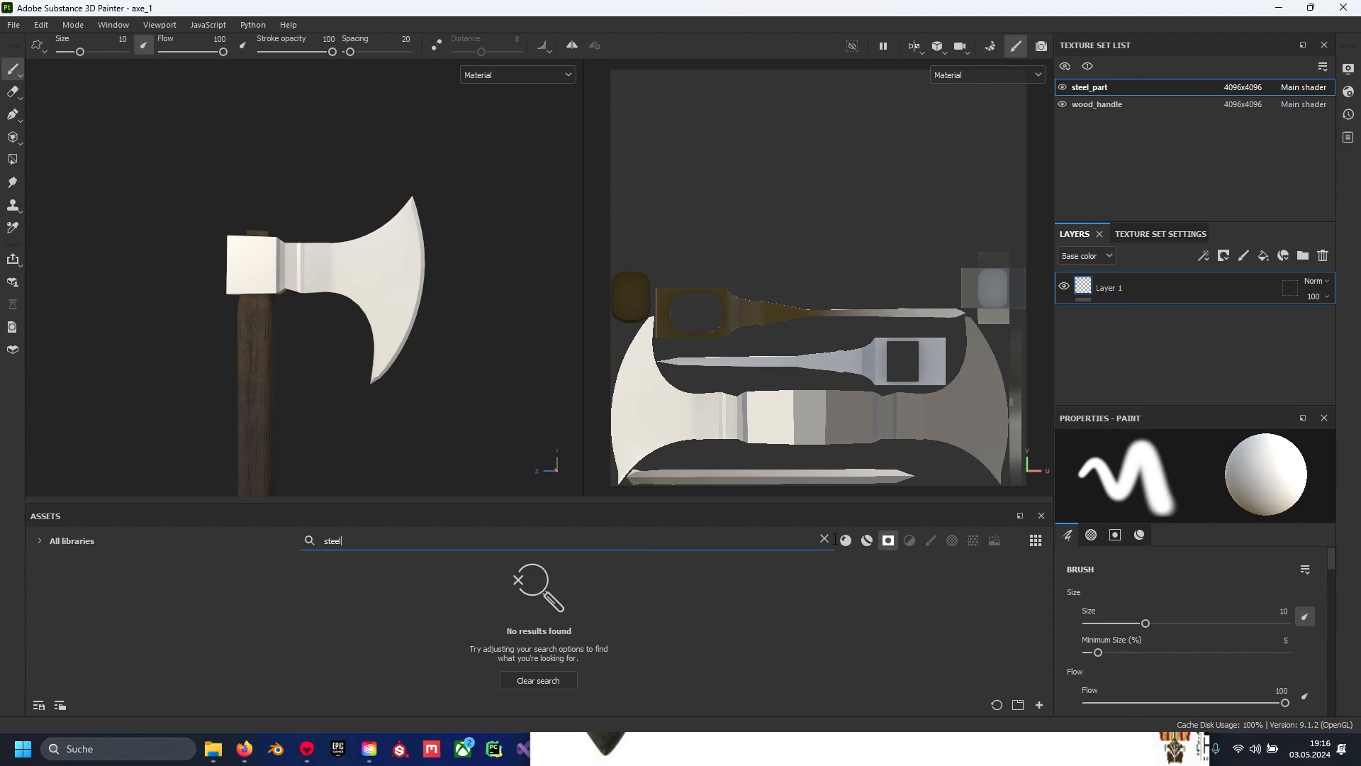
left_click(847, 540)
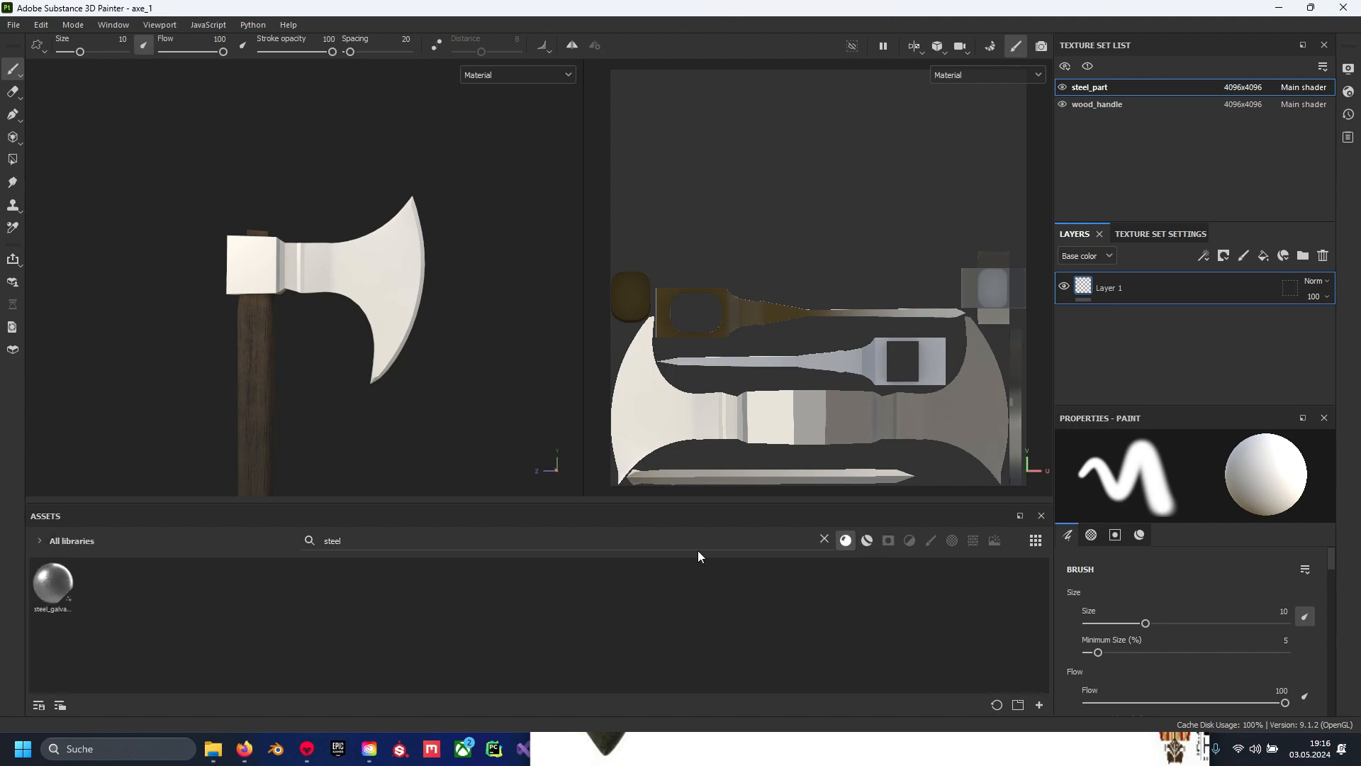
mouse_move(47, 591)
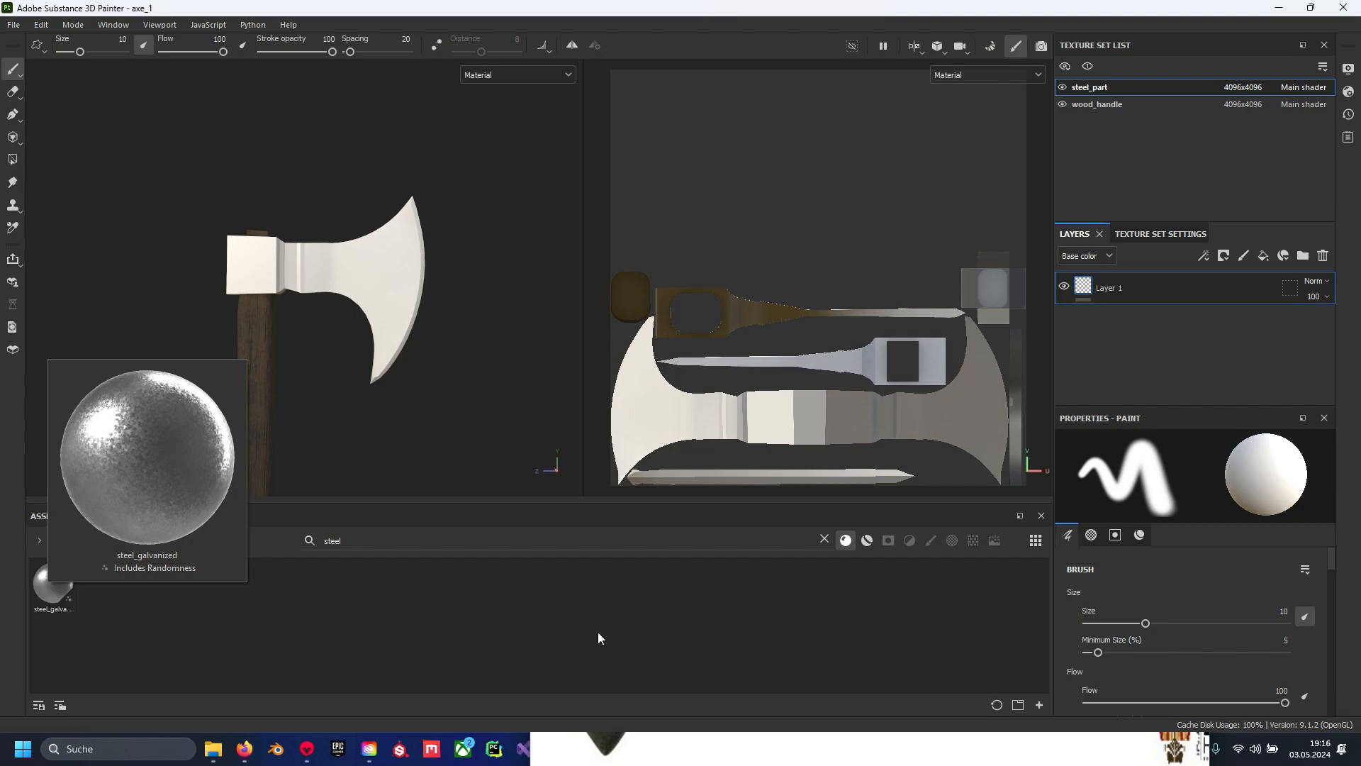
left_click(868, 540)
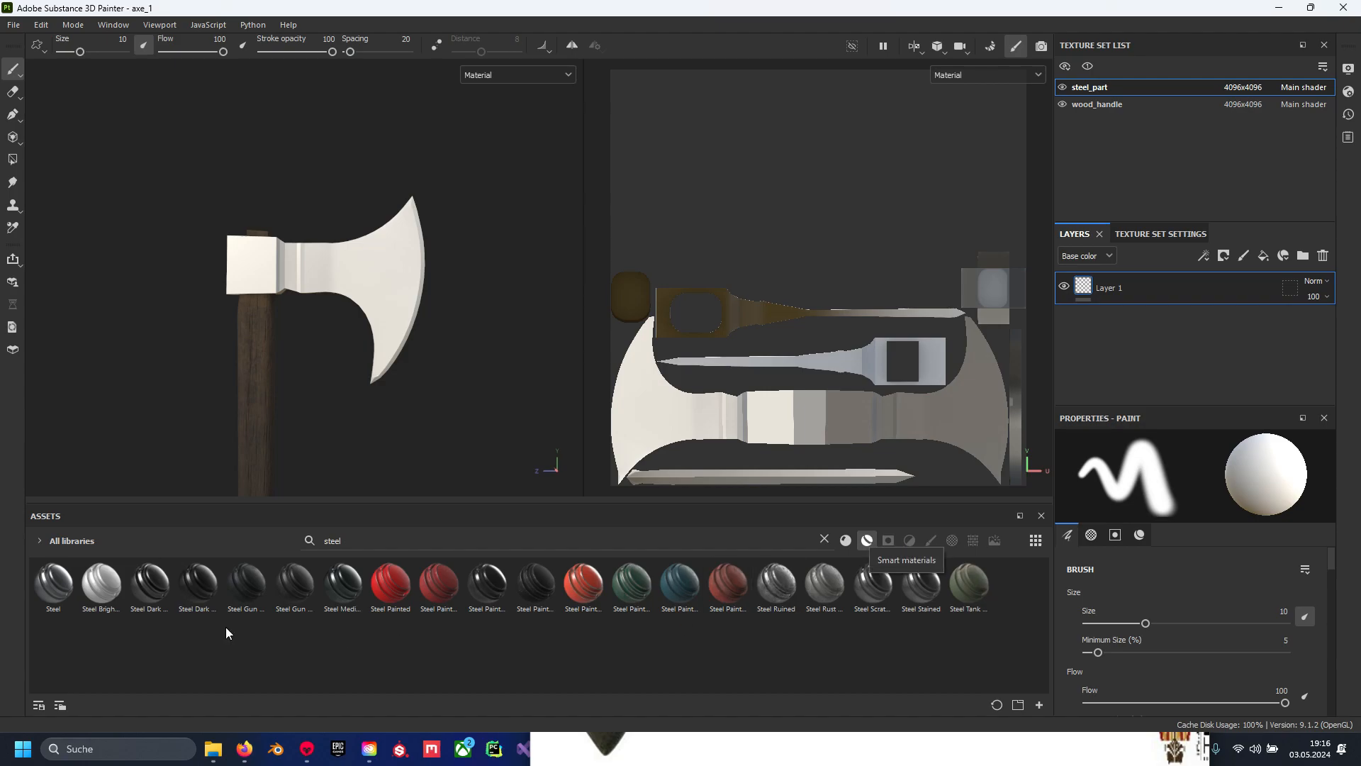
Add the Steel Painted Worn smart material to steel_part and delete the empty Layer 1
mouse_move(159, 589)
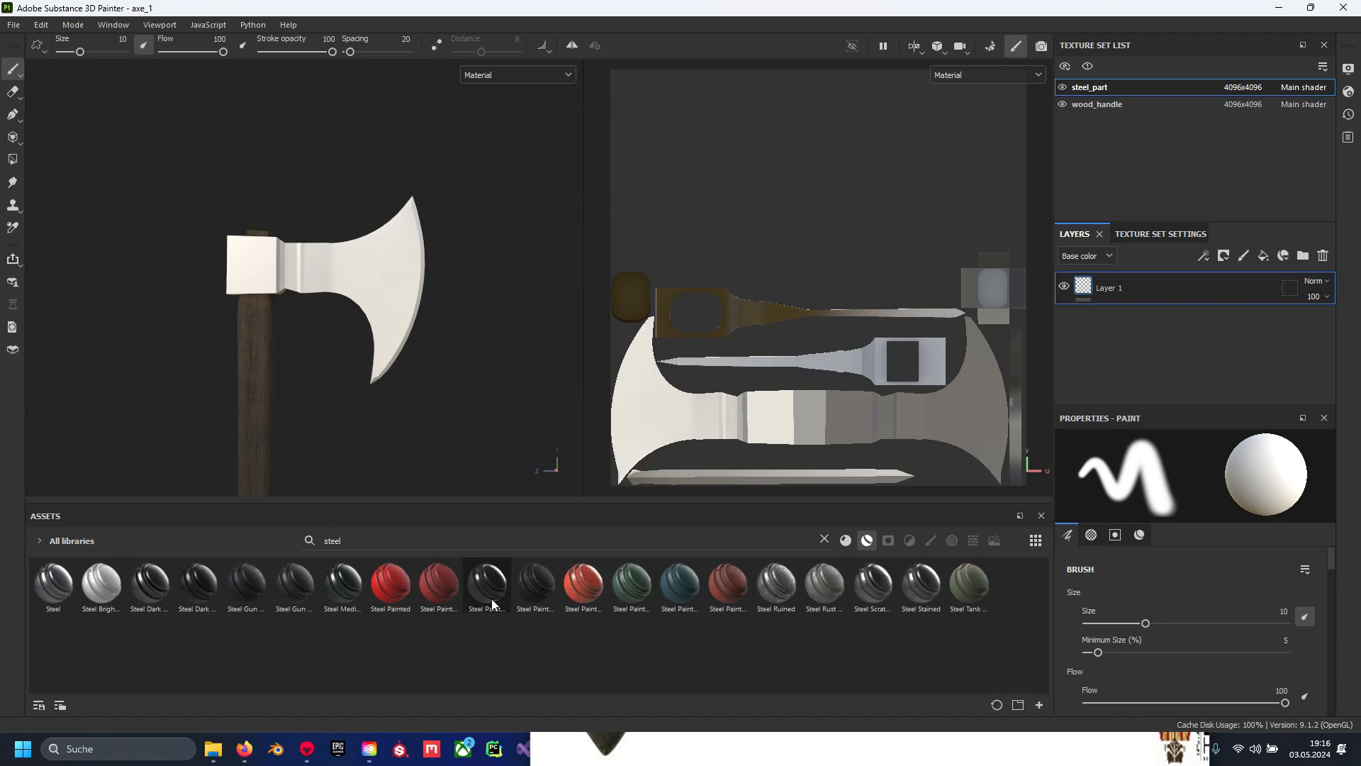
mouse_move(433, 600)
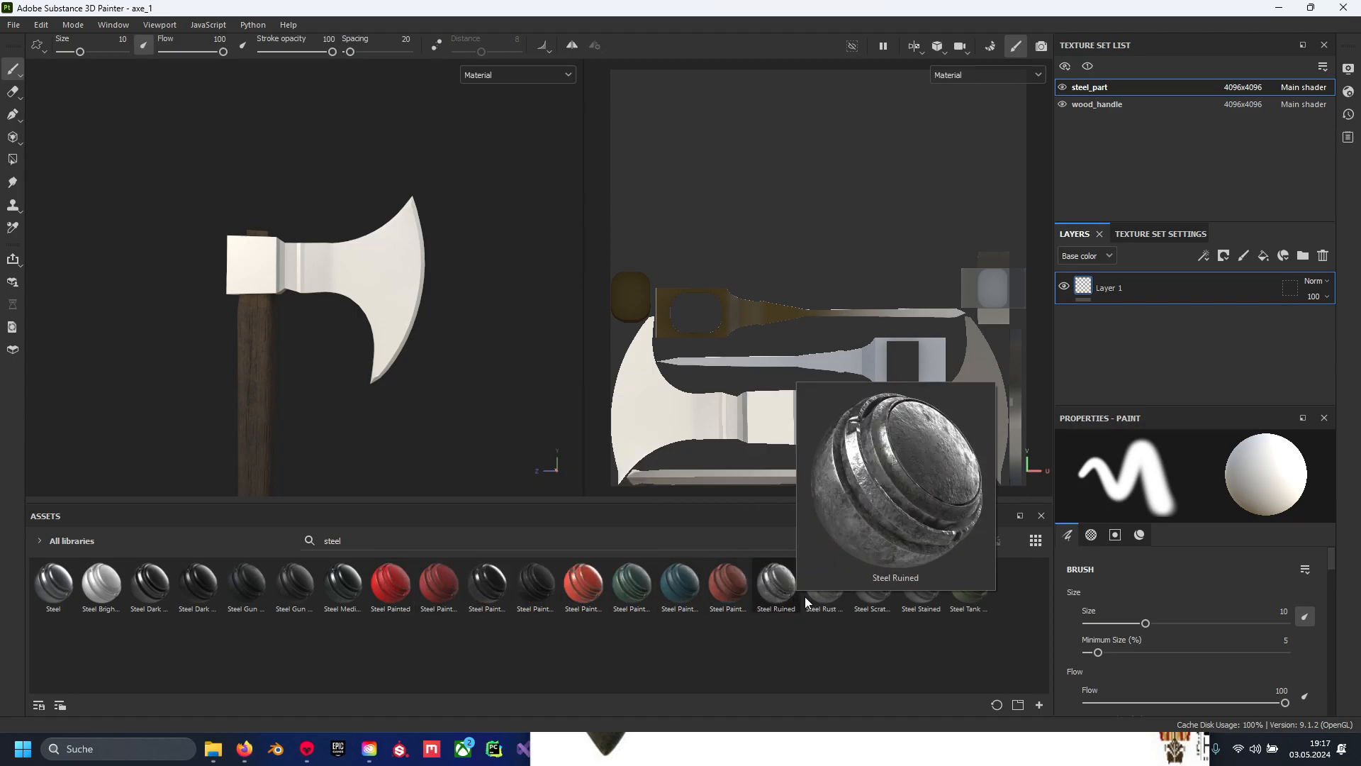
mouse_move(723, 596)
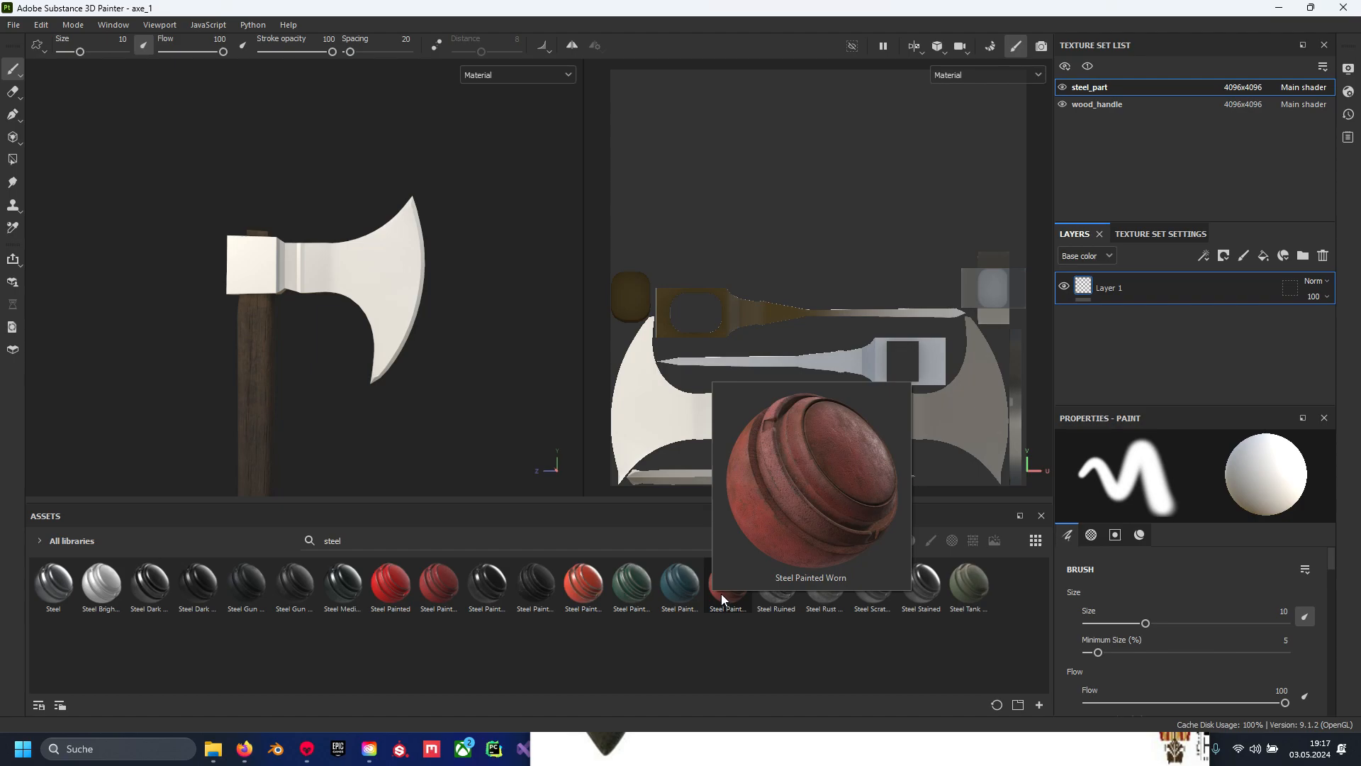
mouse_move(729, 593)
left_mouse_down()
mouse_move(964, 516)
mouse_move(1171, 360)
left_mouse_up()
left_click(1180, 292)
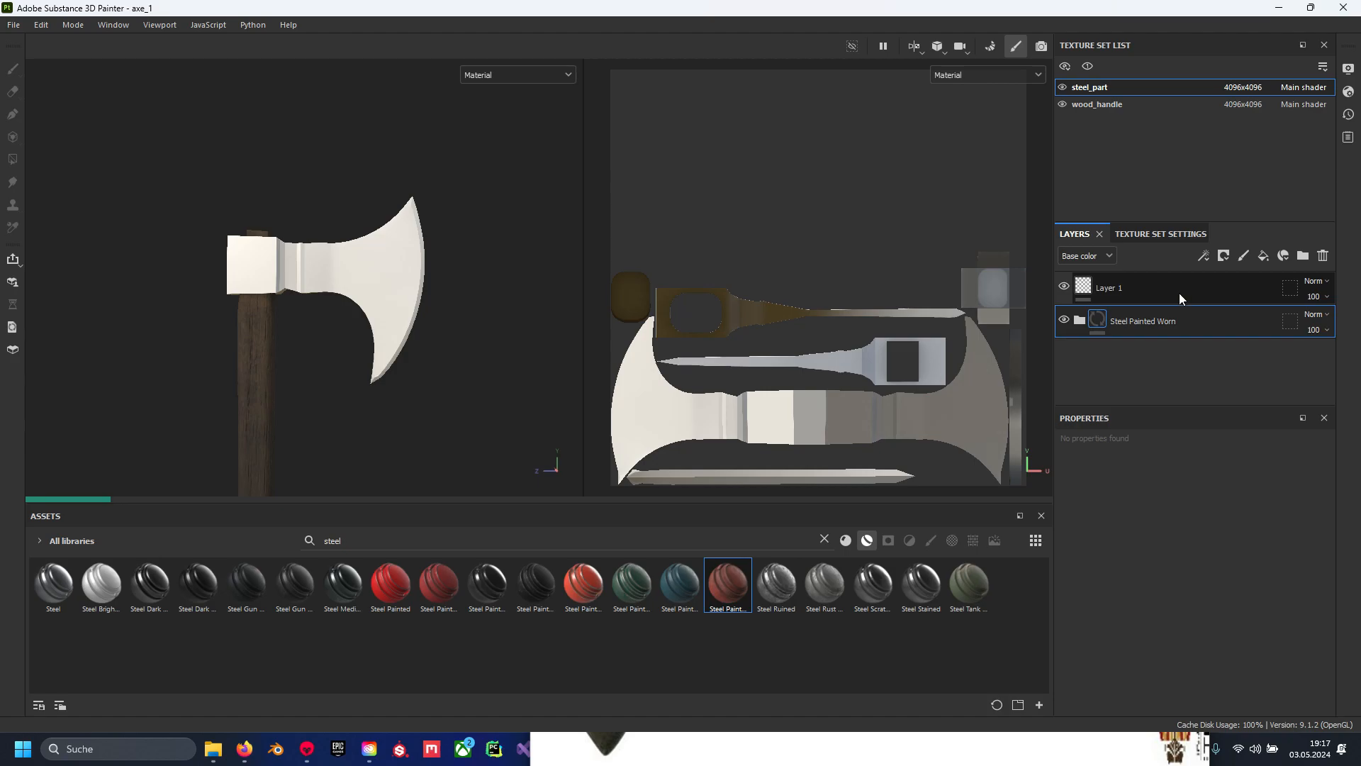
key("Delete")
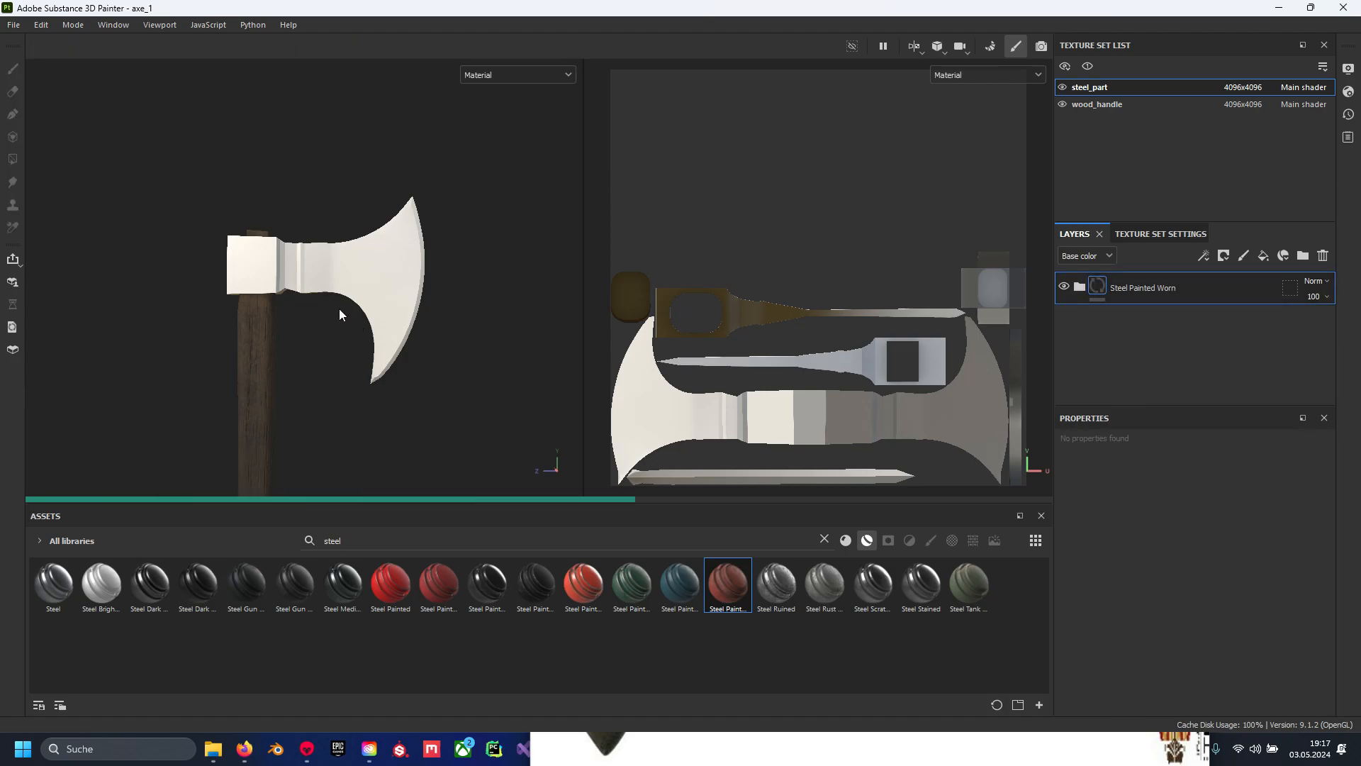
Examine the Steel Painted Worn surface up close on the blade and expand its layer folder
left_click_drag(339, 353, 343, 404, "alt")
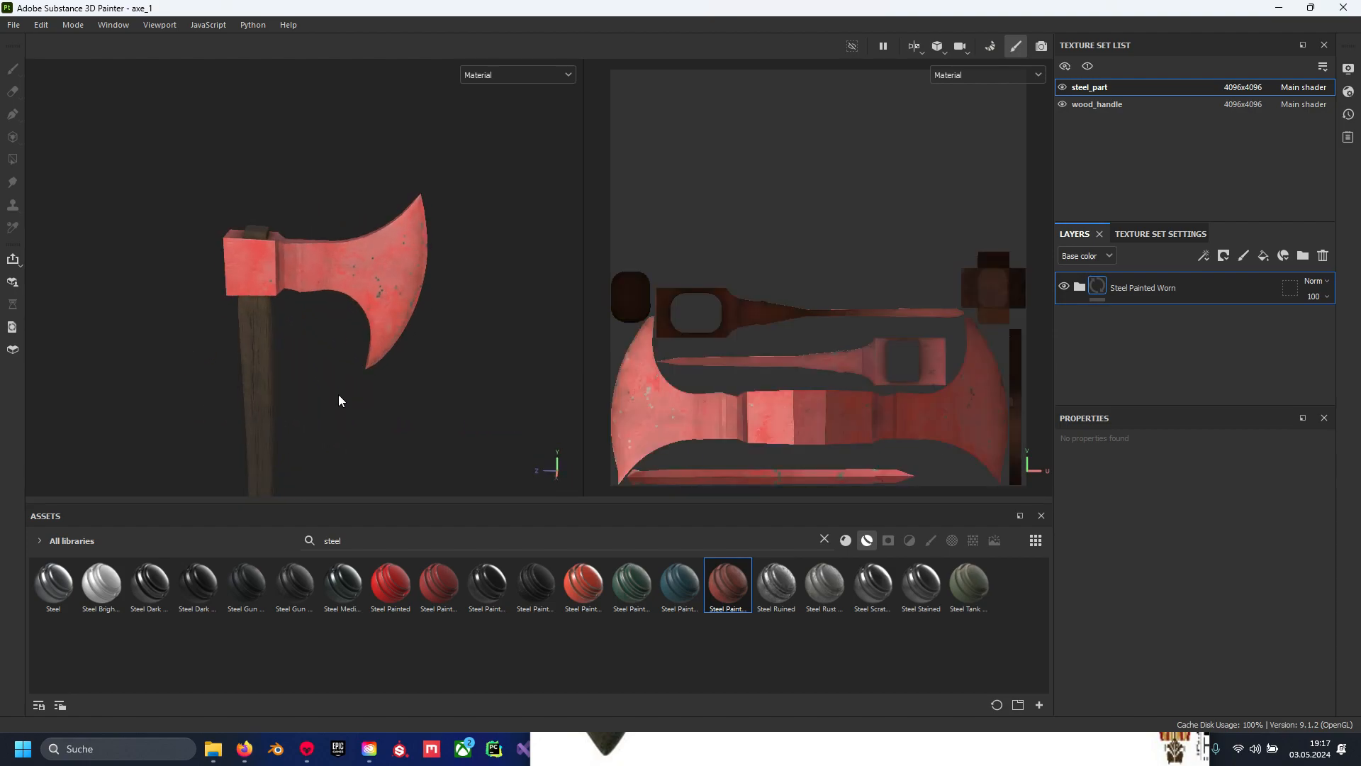
scroll(343, 340, "up", 5)
left_click_drag(303, 270, 346, 309, "alt")
scroll(333, 305, "up", 8)
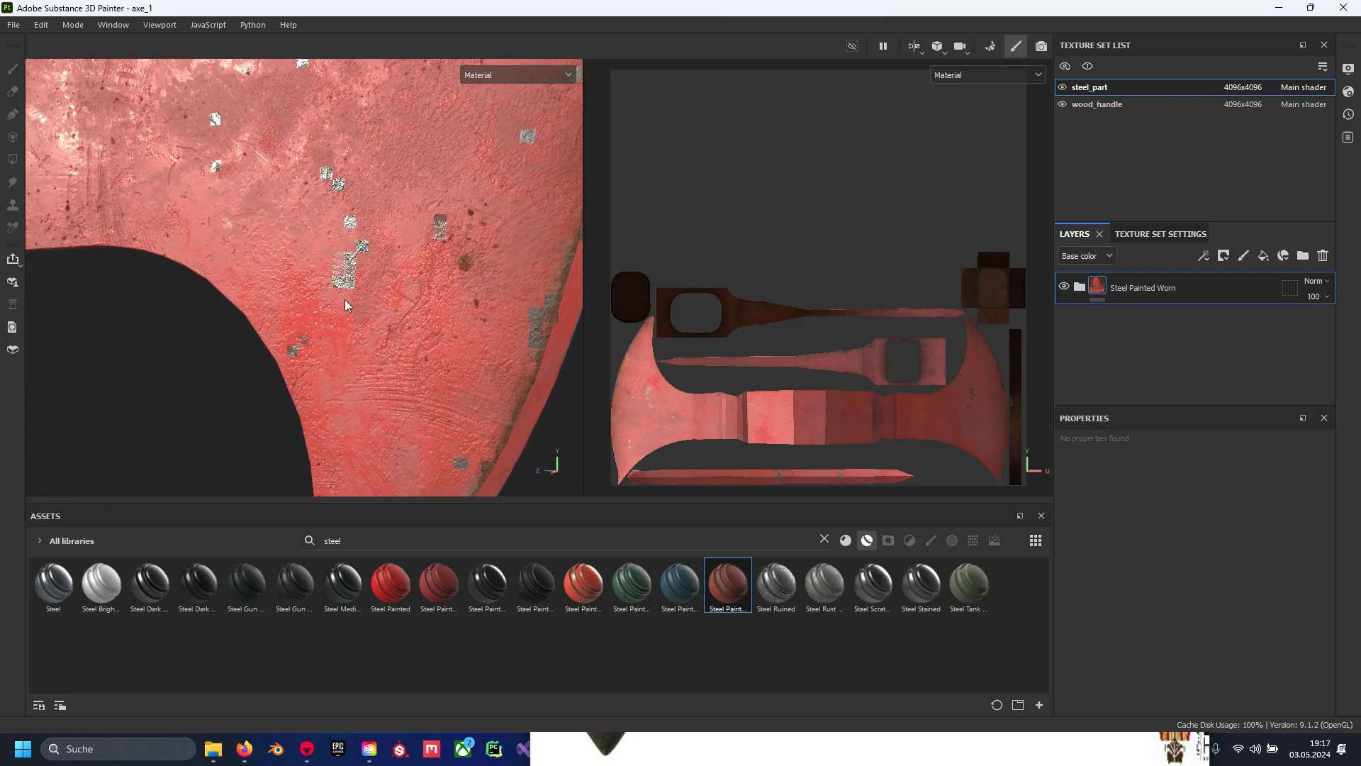
left_click(1079, 286)
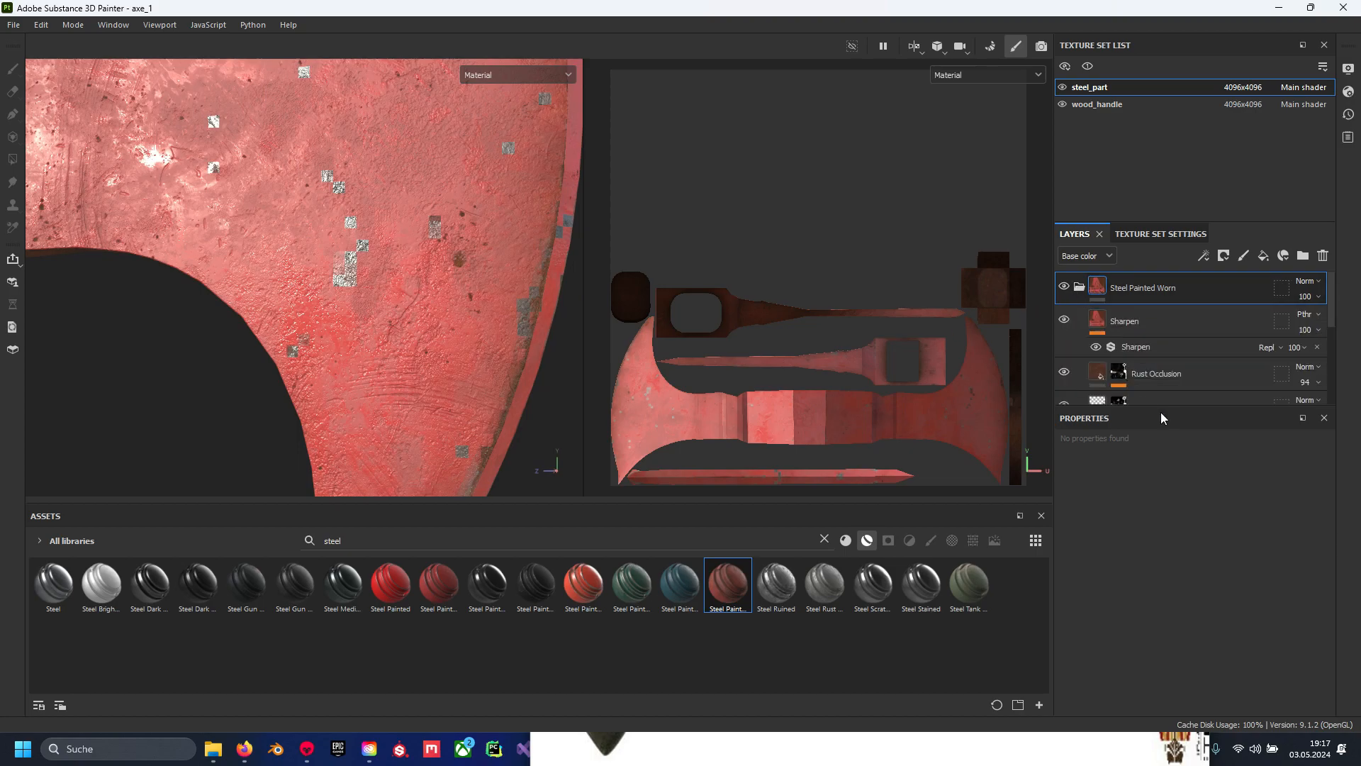
Toggle the Sharpen, Rust Occlusion, Rust Stain and Paint layers off and on to compare their effect on the blade
left_click(1064, 320)
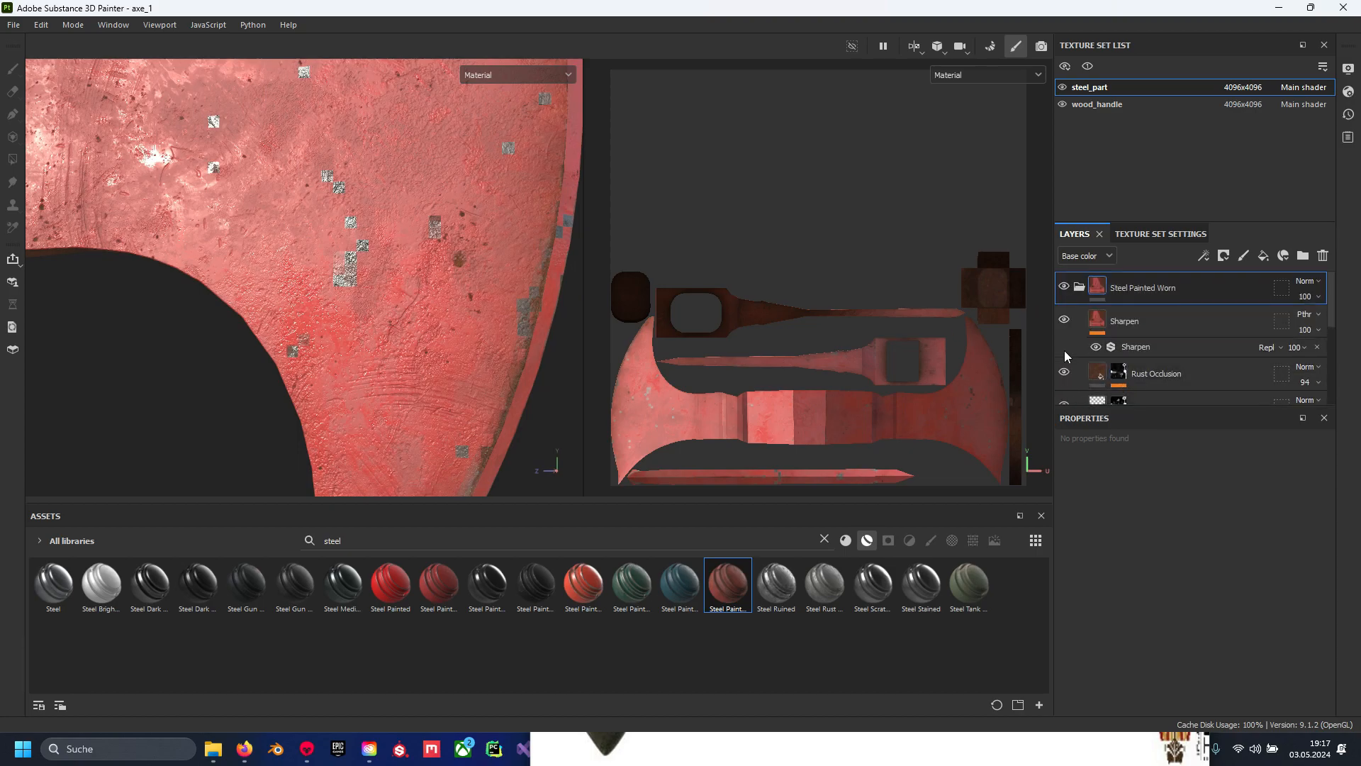
left_click(1065, 373)
left_click(1065, 374)
scroll(1064, 373, "down", 1)
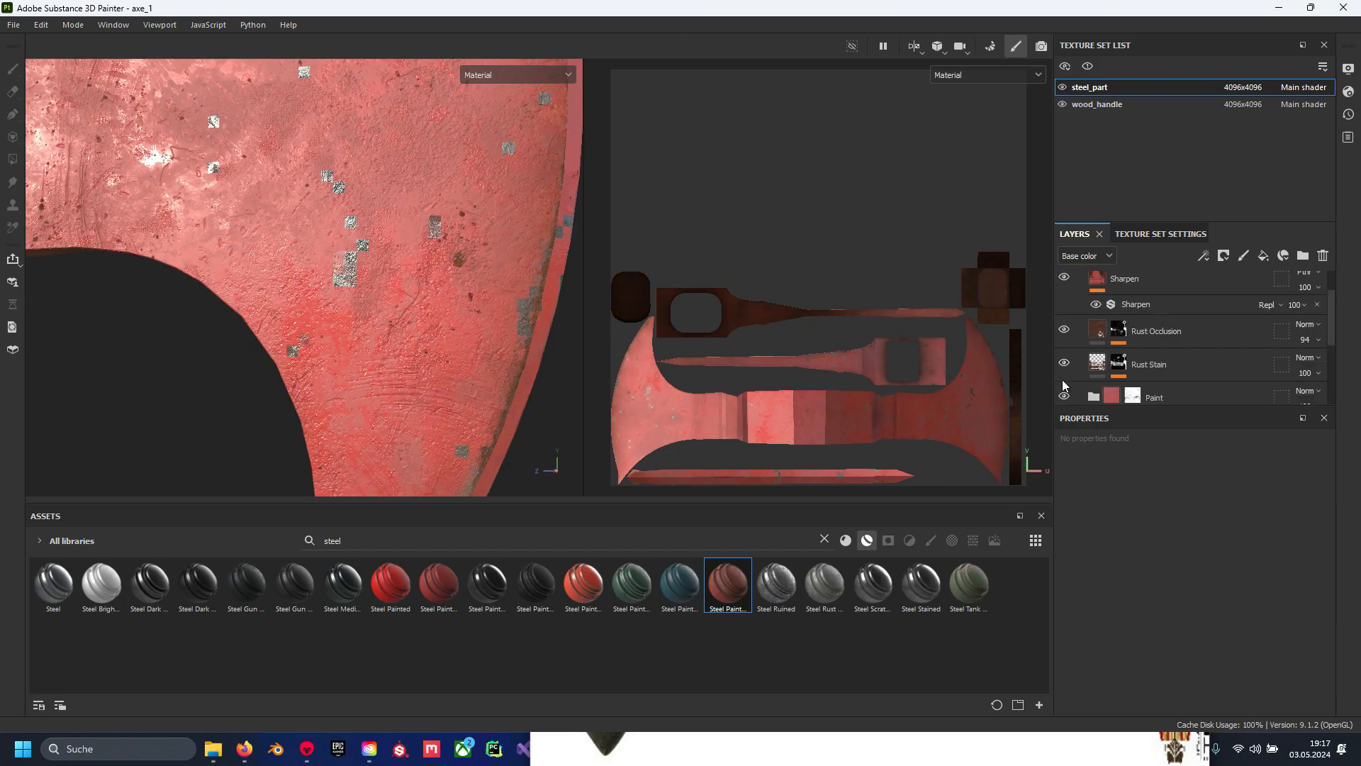
left_click(1065, 364)
left_click(1064, 364)
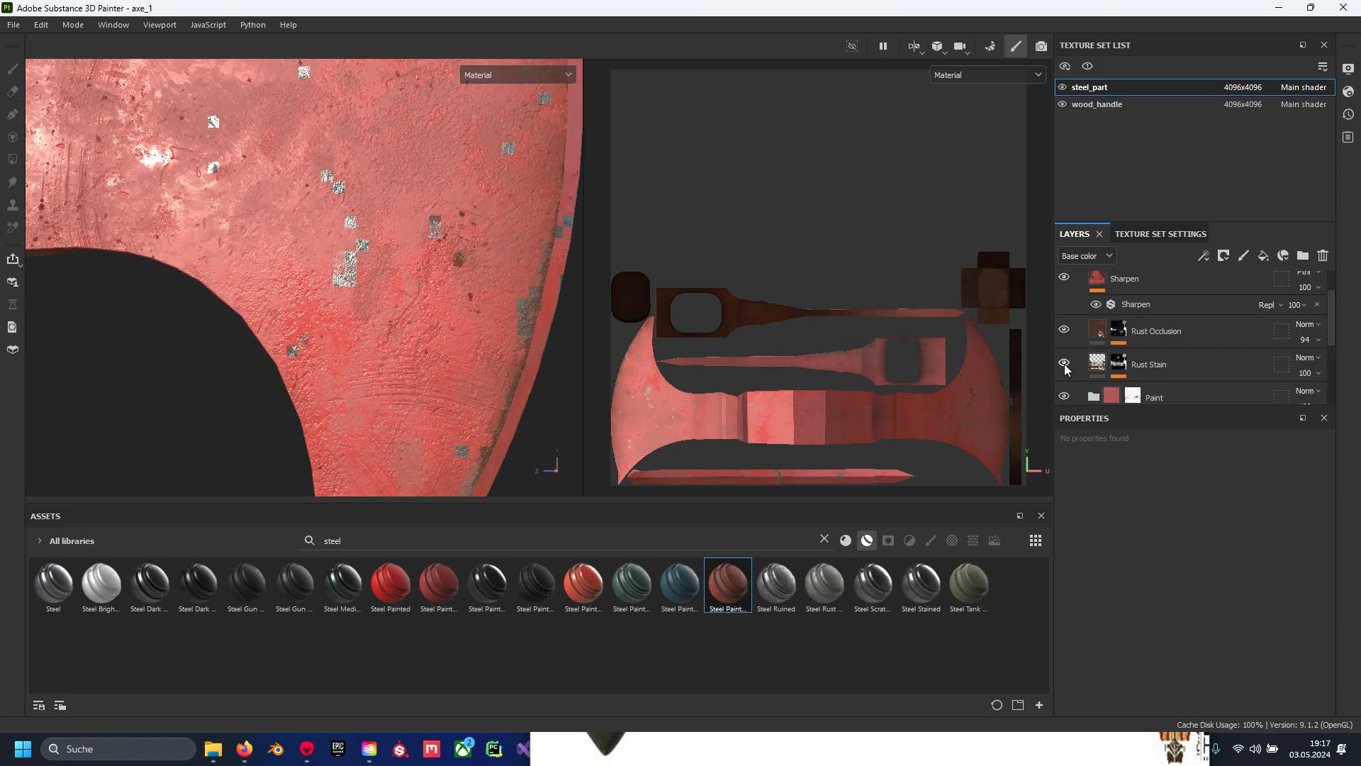
scroll(1064, 370, "down", 1)
left_click(1063, 363)
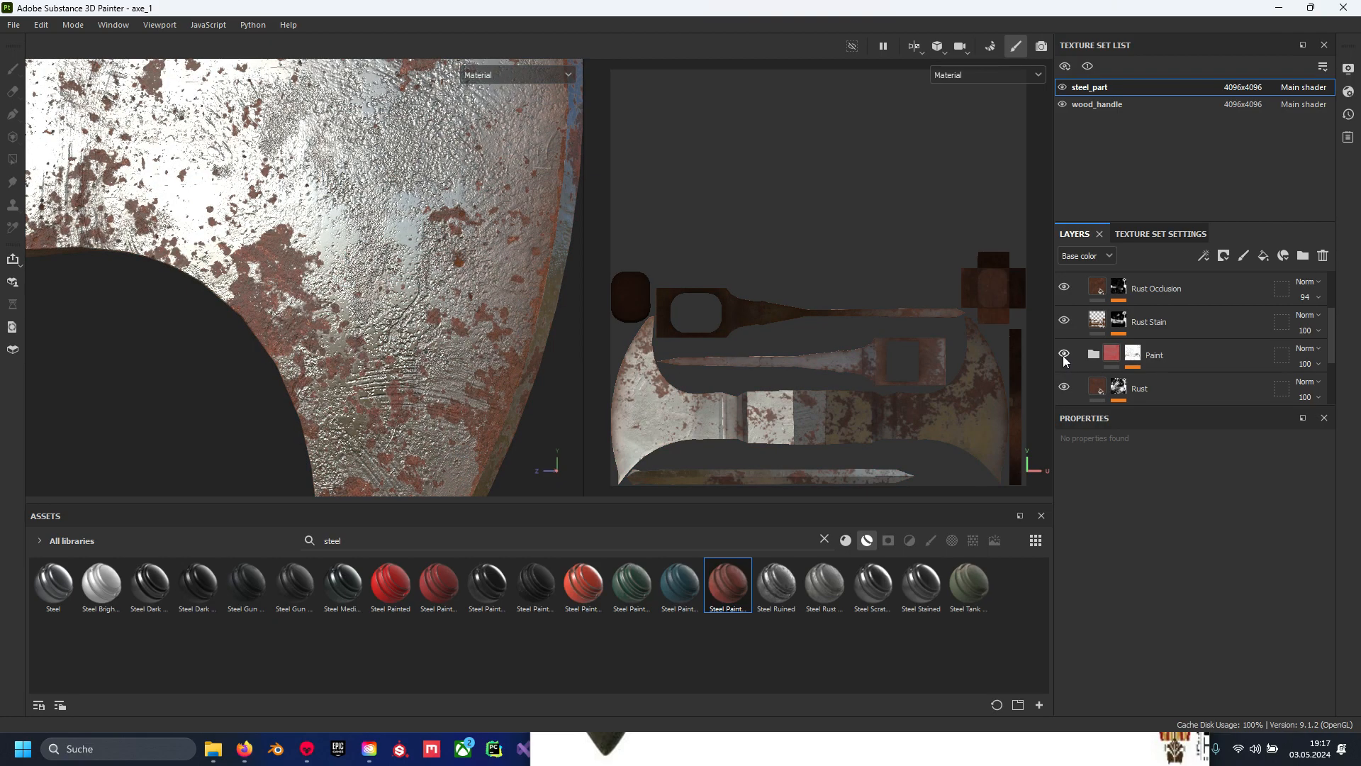
left_click(1064, 363)
Expand the Paint folder, then hide the Rust layer and briefly toggle Metal to compare the lower layers
left_click(1093, 354)
scroll(1088, 333, "down", 3)
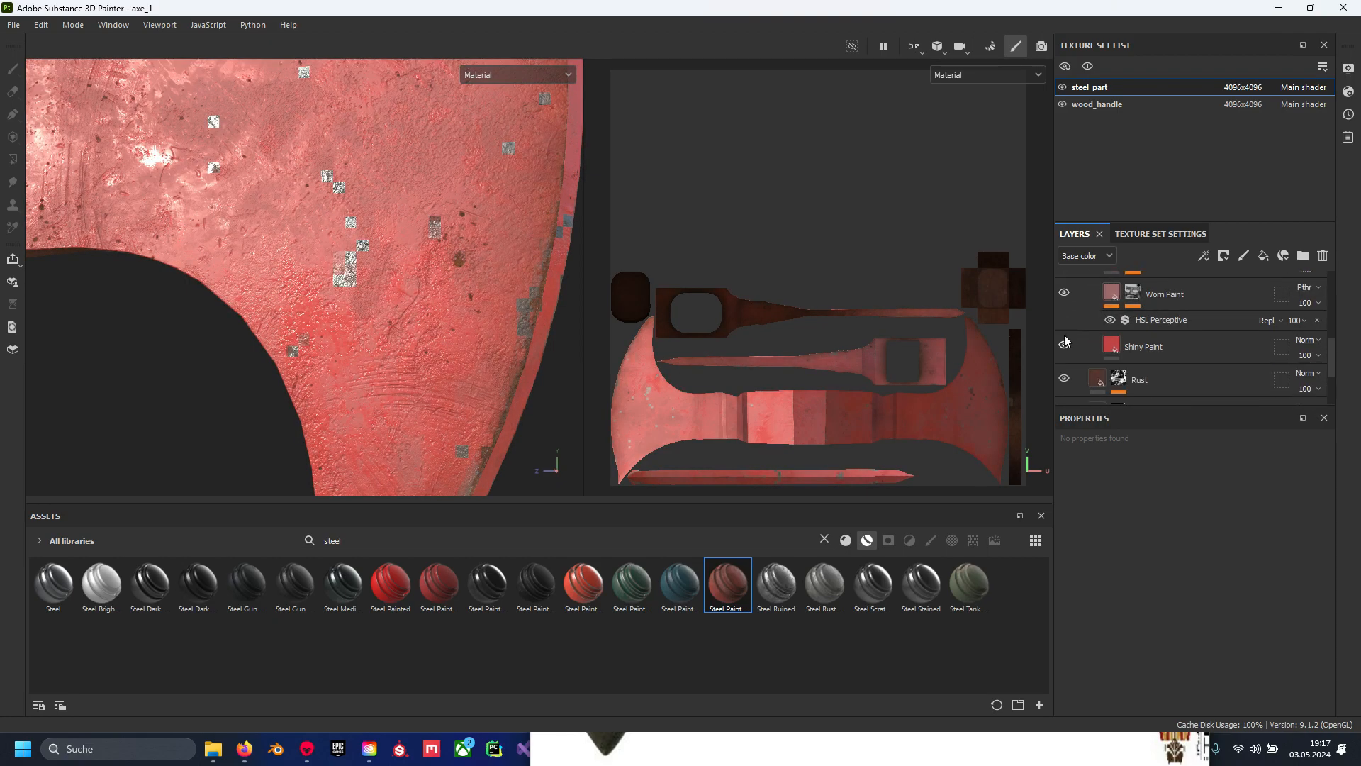
scroll(1067, 348, "down", 3)
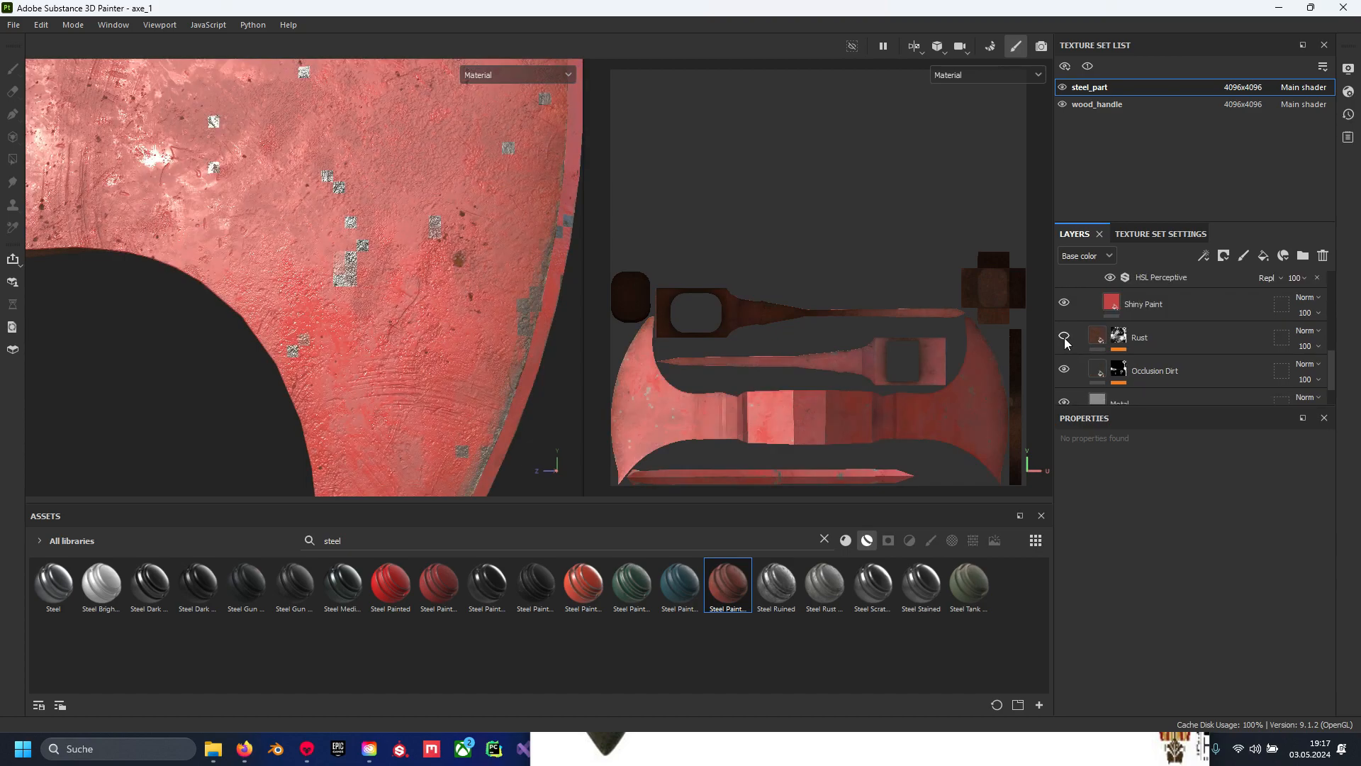
scroll(1067, 370, "down", 1)
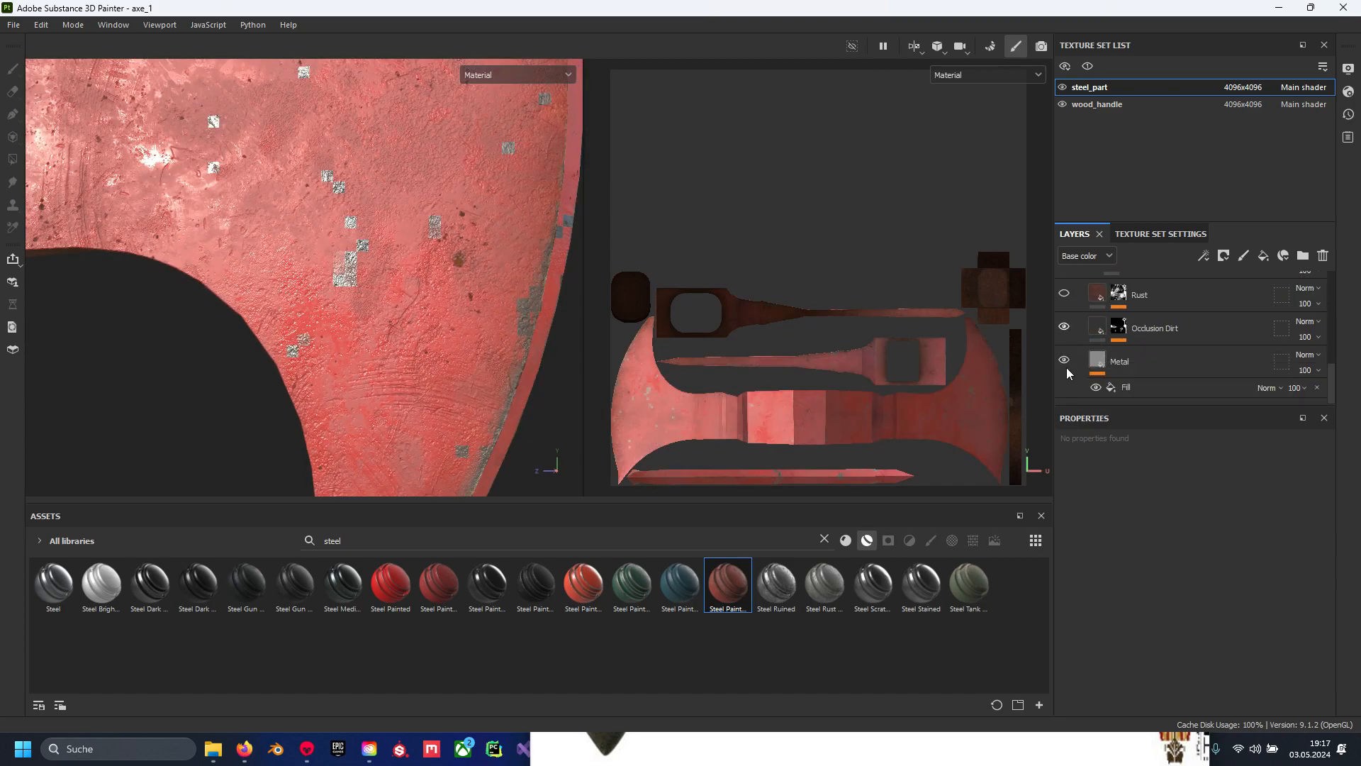
left_click(1064, 362)
left_click(1064, 362)
Hide the layers above Shiny Paint in the Steel Painted Worn material and toggle Shiny Paint to see its contribution
scroll(1066, 360, "up", 5)
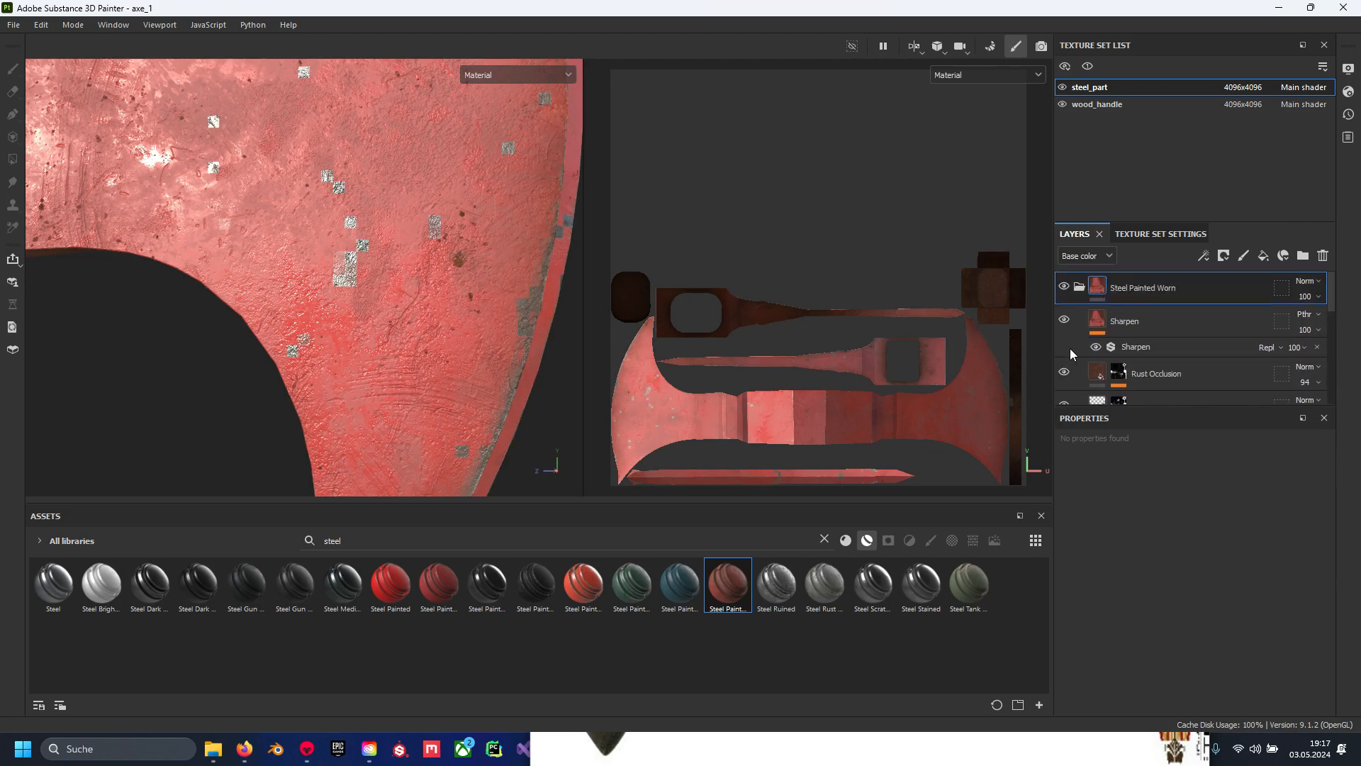
scroll(1064, 363, "down", 3)
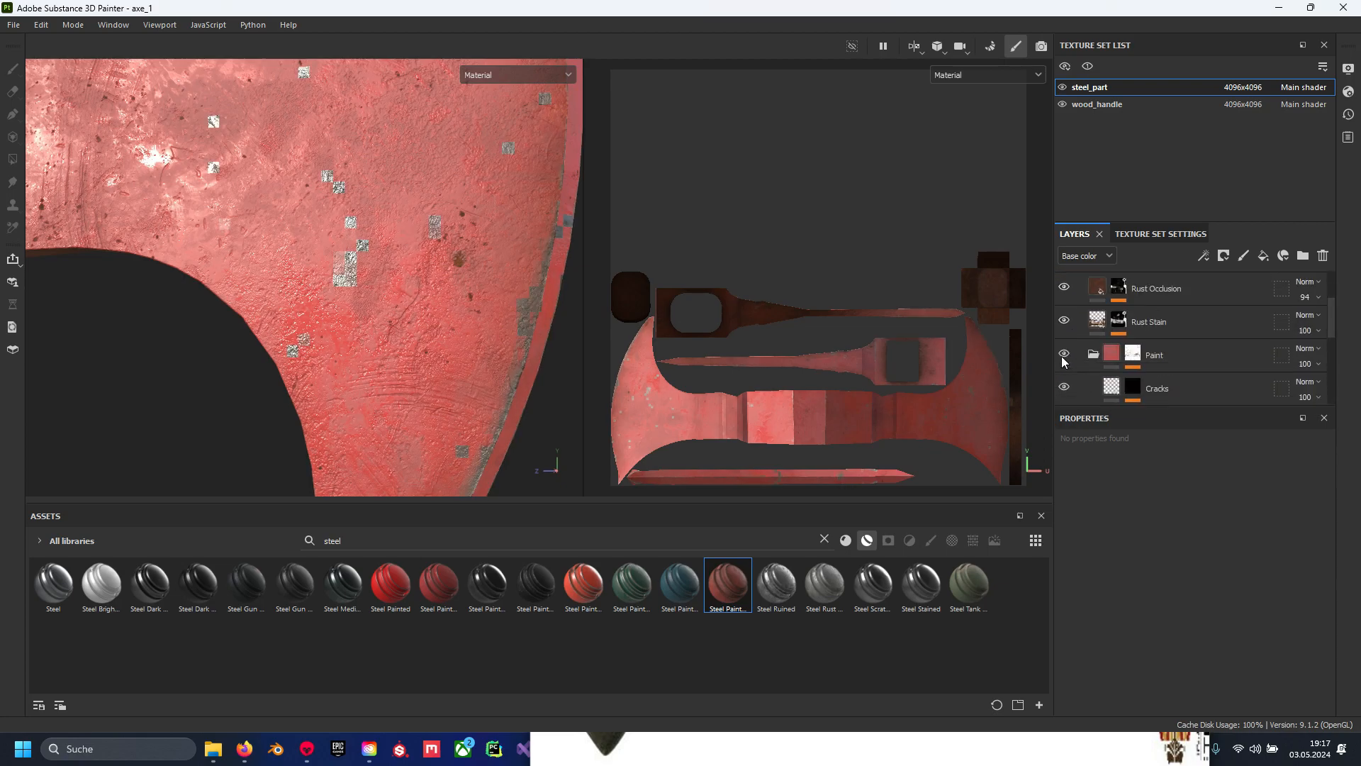
scroll(1067, 333, "up", 1)
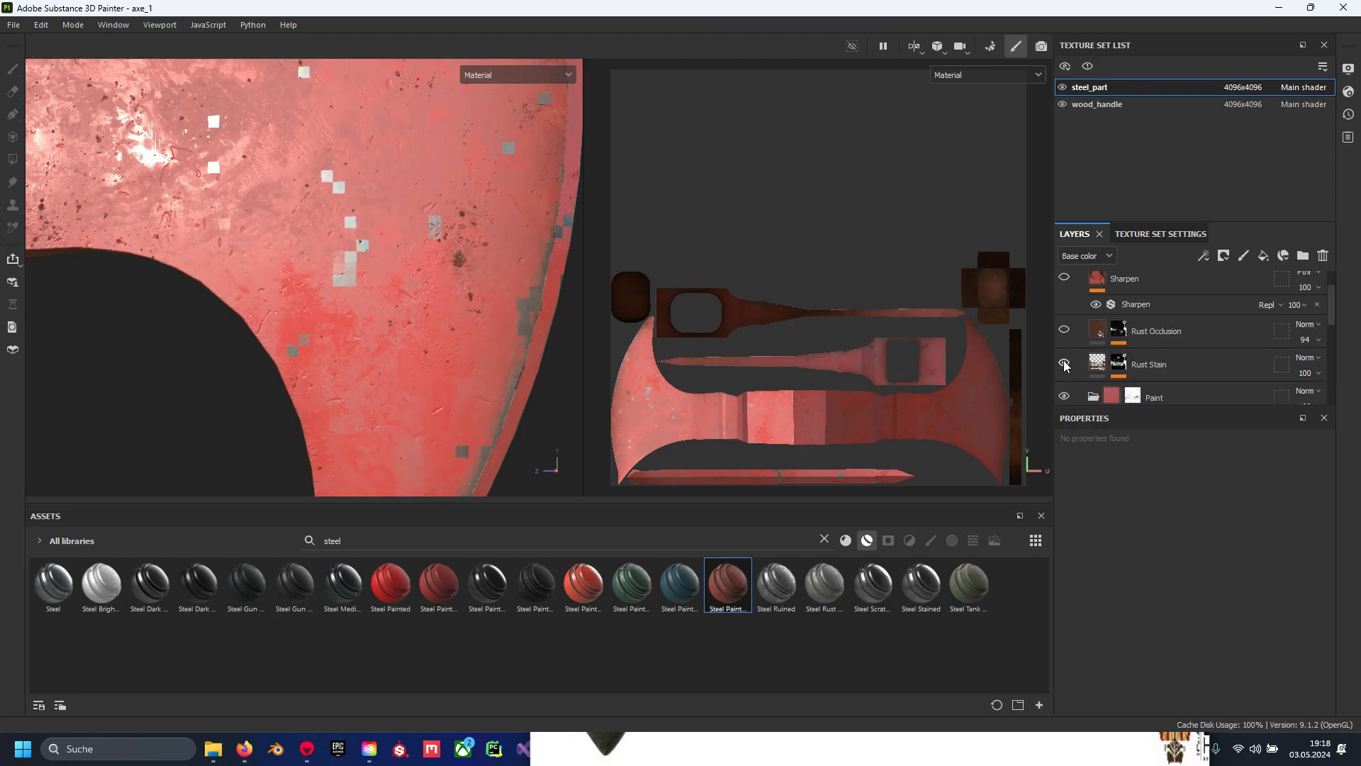
scroll(1065, 355, "down", 2)
left_click(1065, 313)
left_click(1066, 314)
scroll(1065, 372, "down", 2)
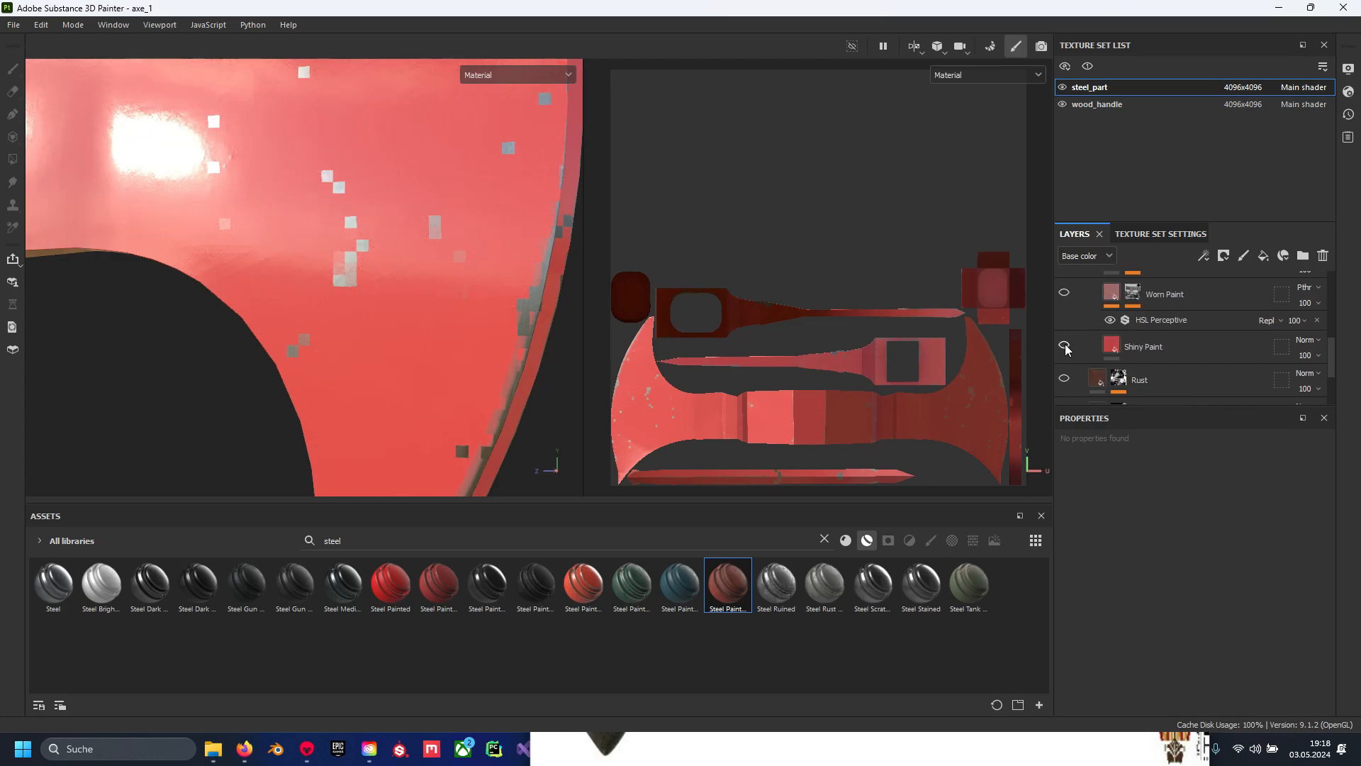
left_click(1066, 348)
left_click(1066, 348)
Delete the Shiny Paint layer from the Paint folder
left_click(1134, 346)
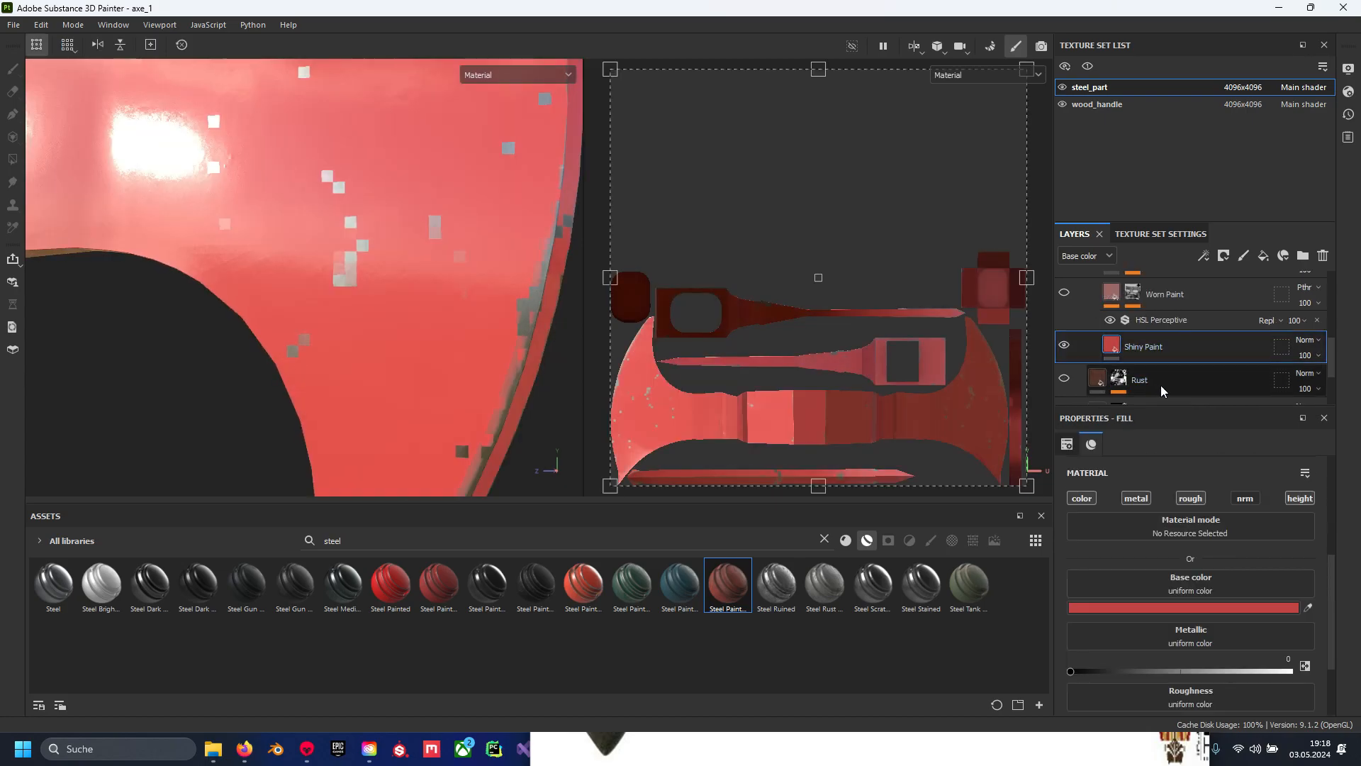
scroll(401, 347, "down", 5)
left_click_drag(313, 377, 339, 319, "alt")
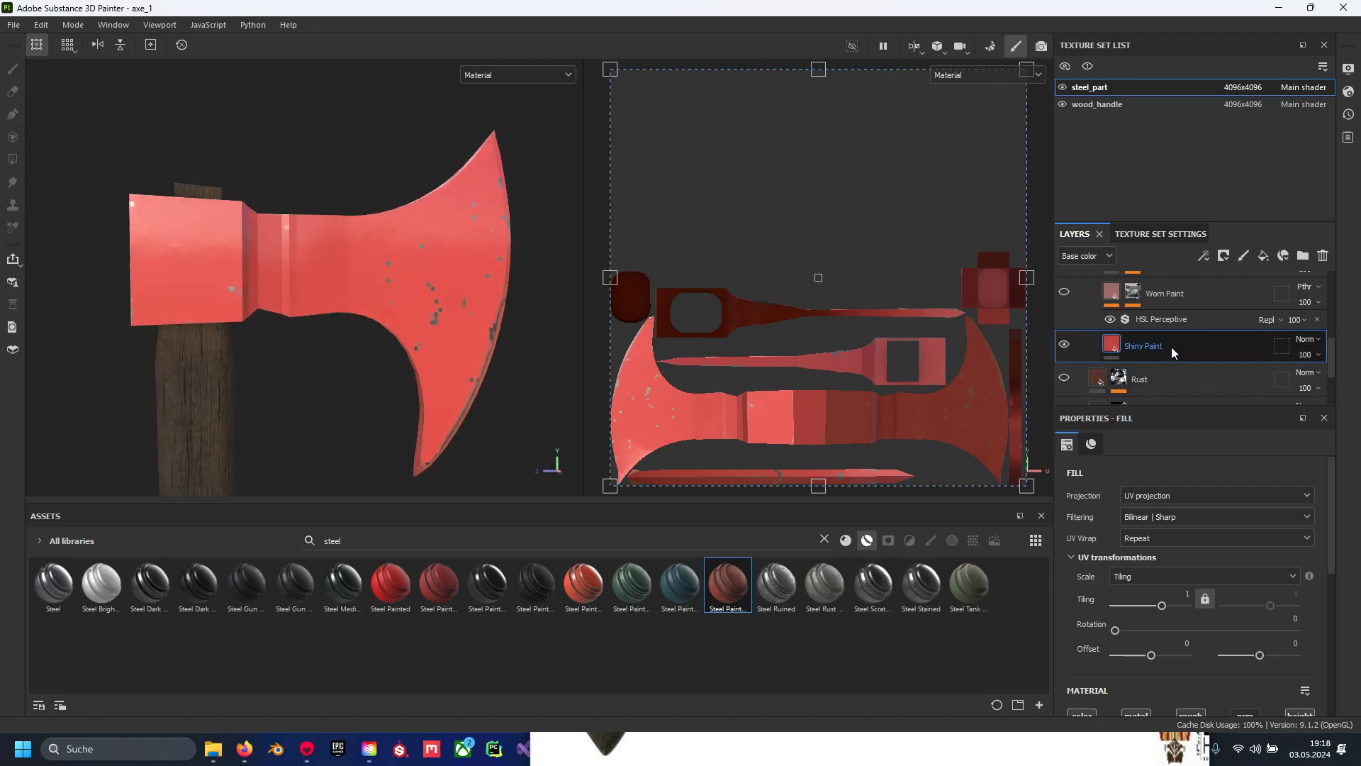
key("Delete")
left_click_drag(442, 412, 768, 382, "alt")
Make the Rust layer and the other hidden Steel Painted Worn layers visible again and inspect the axe head
left_click(1066, 380)
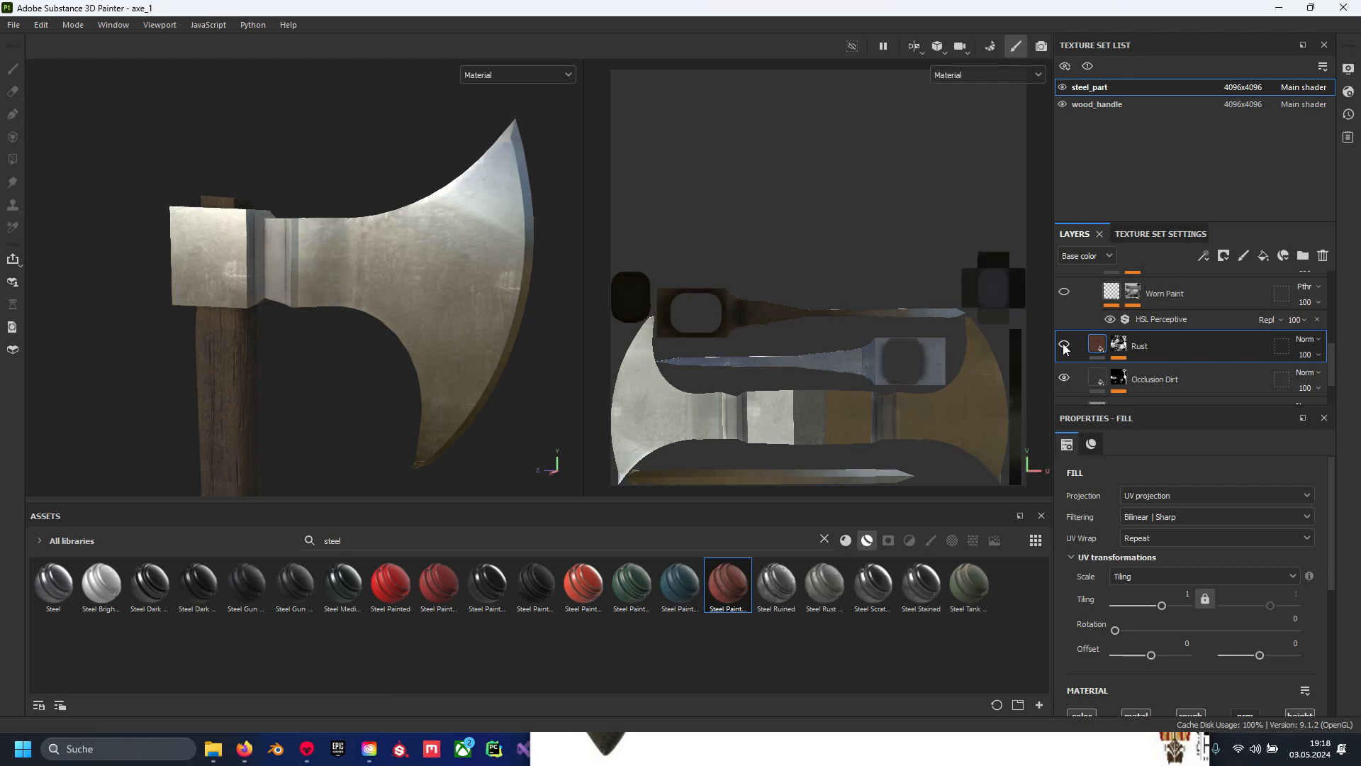
left_click(1063, 345)
scroll(1068, 383, "down", 2)
left_click_drag(385, 275, 384, 255, "alt")
scroll(1067, 332, "up", 2)
left_click(1064, 324)
scroll(1084, 347, "down", 3)
left_click(1064, 319)
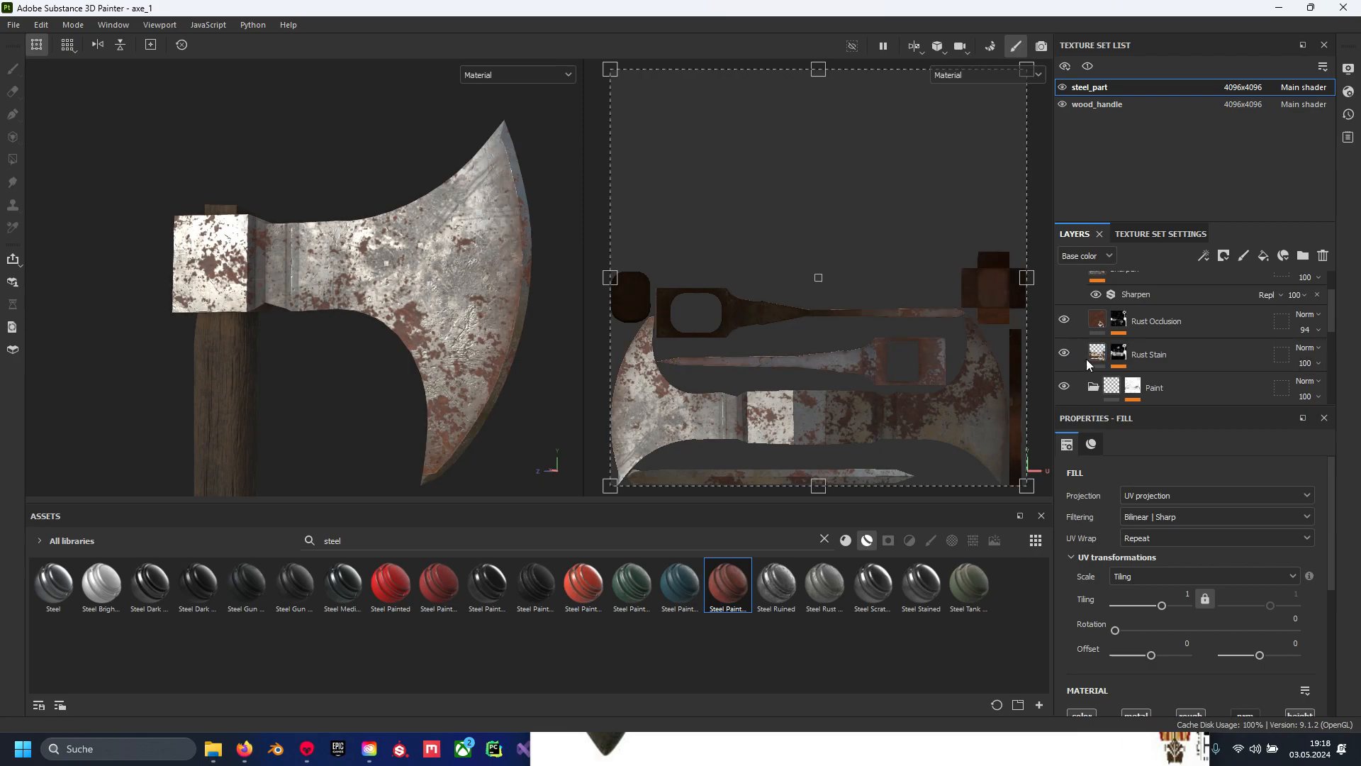
scroll(1067, 326, "up", 2)
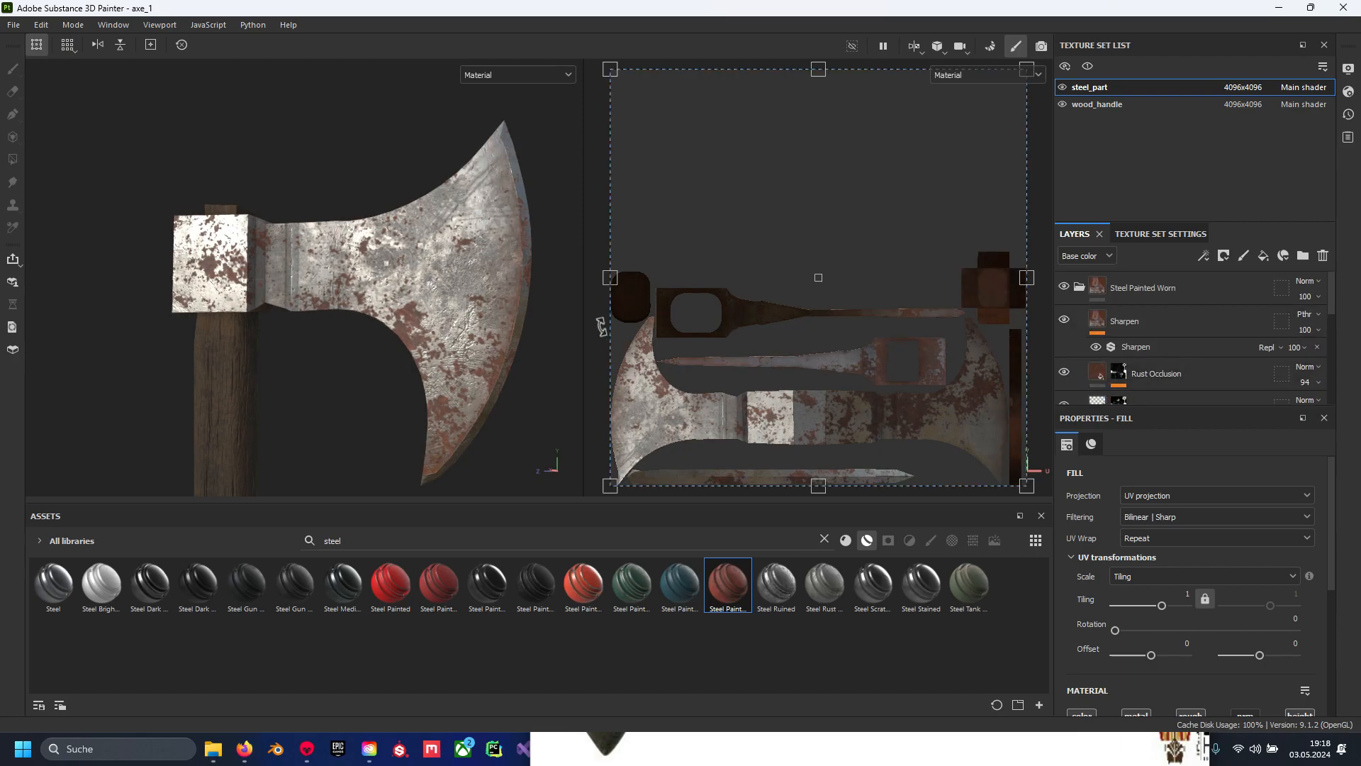
left_click_drag(223, 307, 394, 373, "alt")
scroll(375, 319, "up", 5)
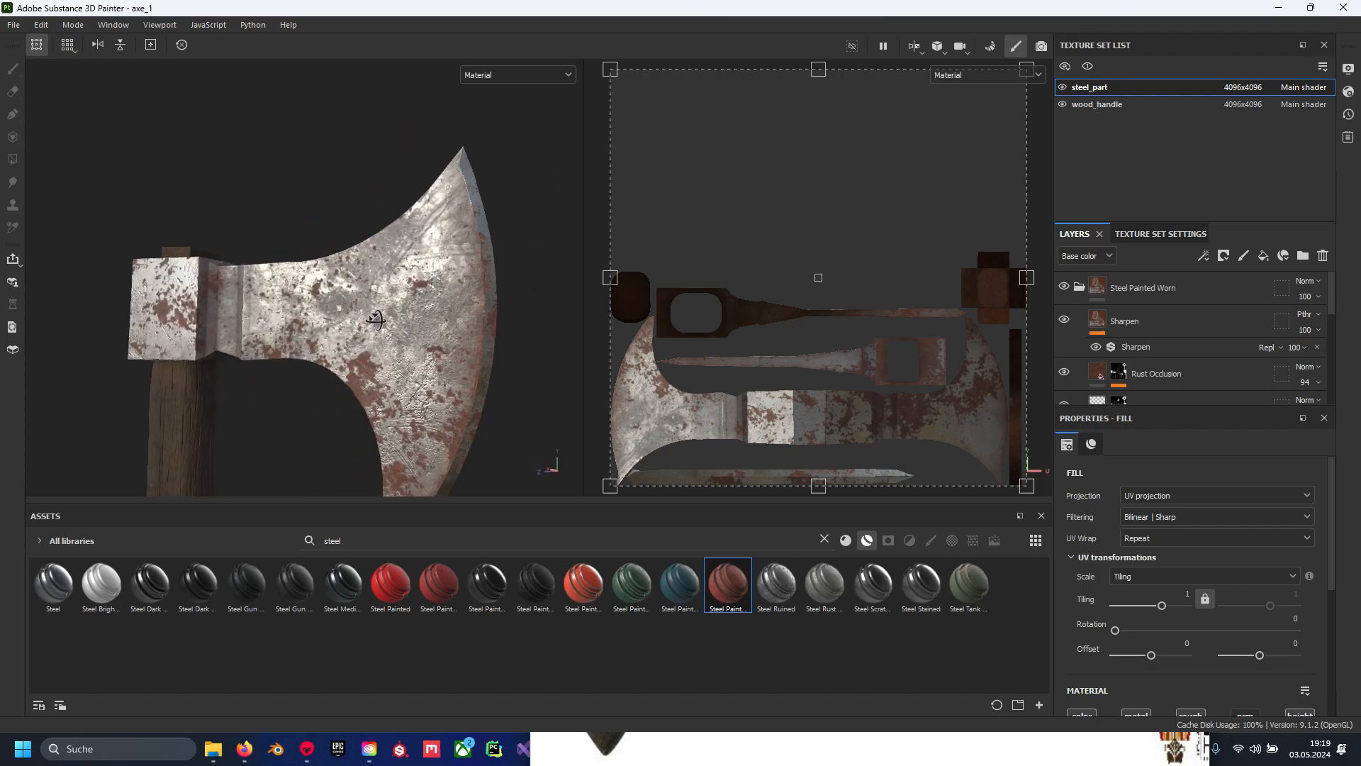
scroll(376, 319, "up", 2)
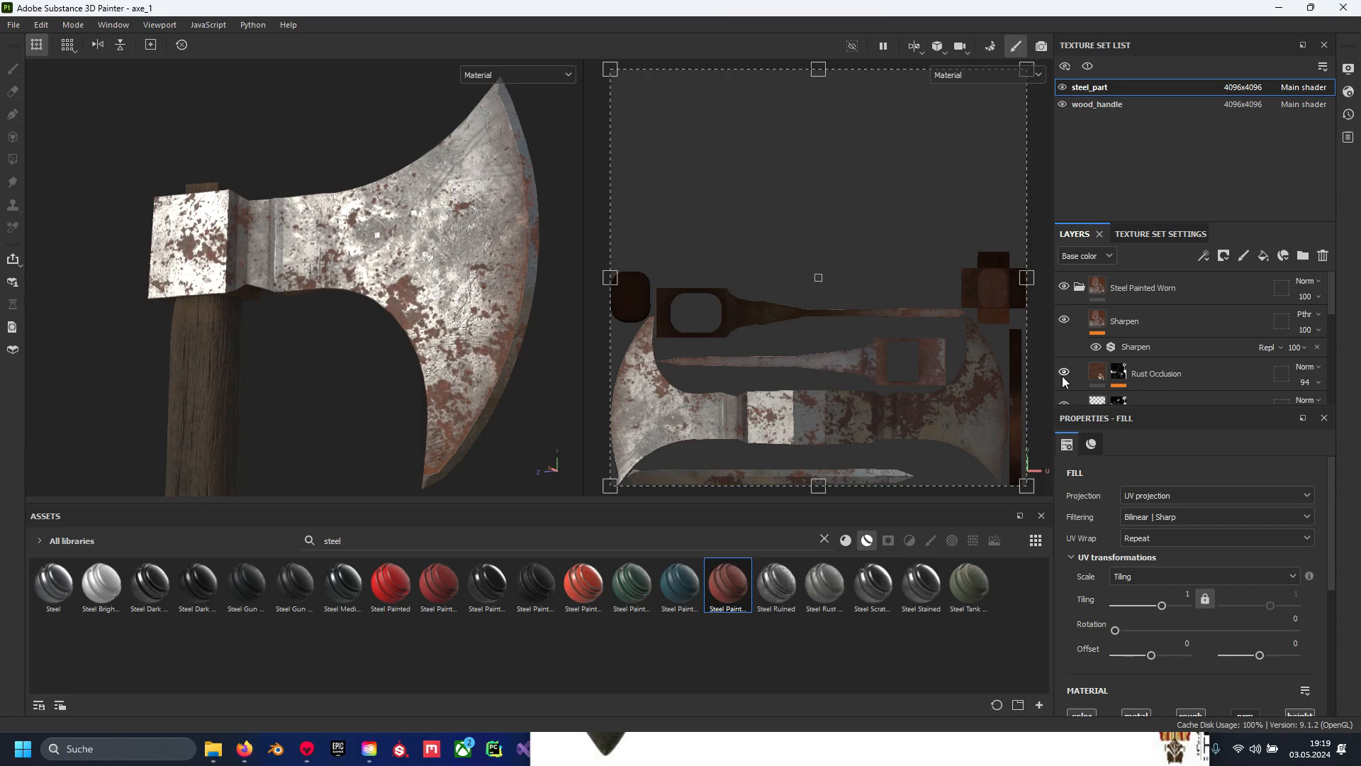
Toggle the Rust Occlusion and Rust Stain layers off and on to compare their effect on the blade
scroll(1064, 381, "down", 1)
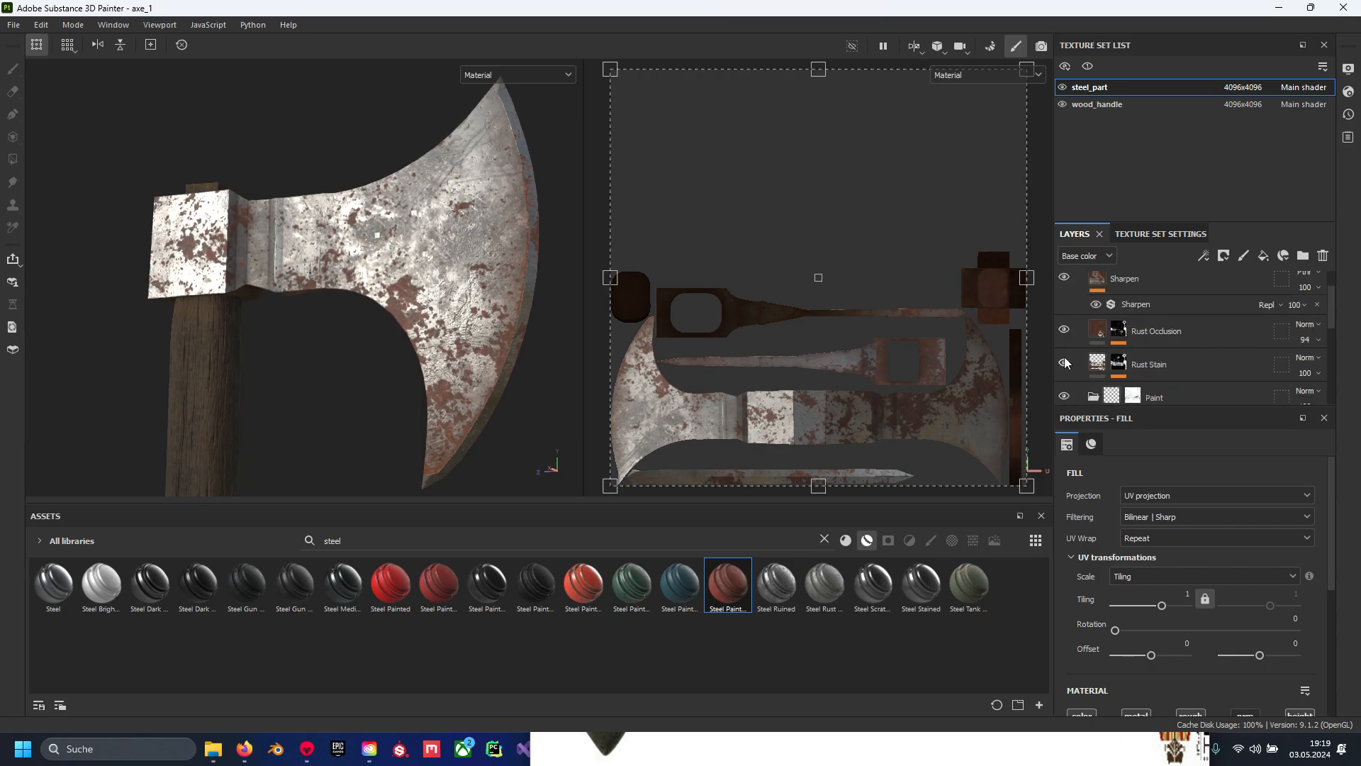
left_click(1064, 335)
left_click(1065, 335)
left_click(1064, 364)
left_click(1064, 363)
left_click(1064, 364)
left_click(1064, 364)
scroll(1065, 366, "down", 1)
scroll(1065, 376, "down", 3)
left_click(1064, 336)
left_click(1064, 336)
Toggle the Rust layer off and on to compare its effect on the axe head
scroll(1028, 349, "down", 1)
scroll(1077, 377, "down", 3)
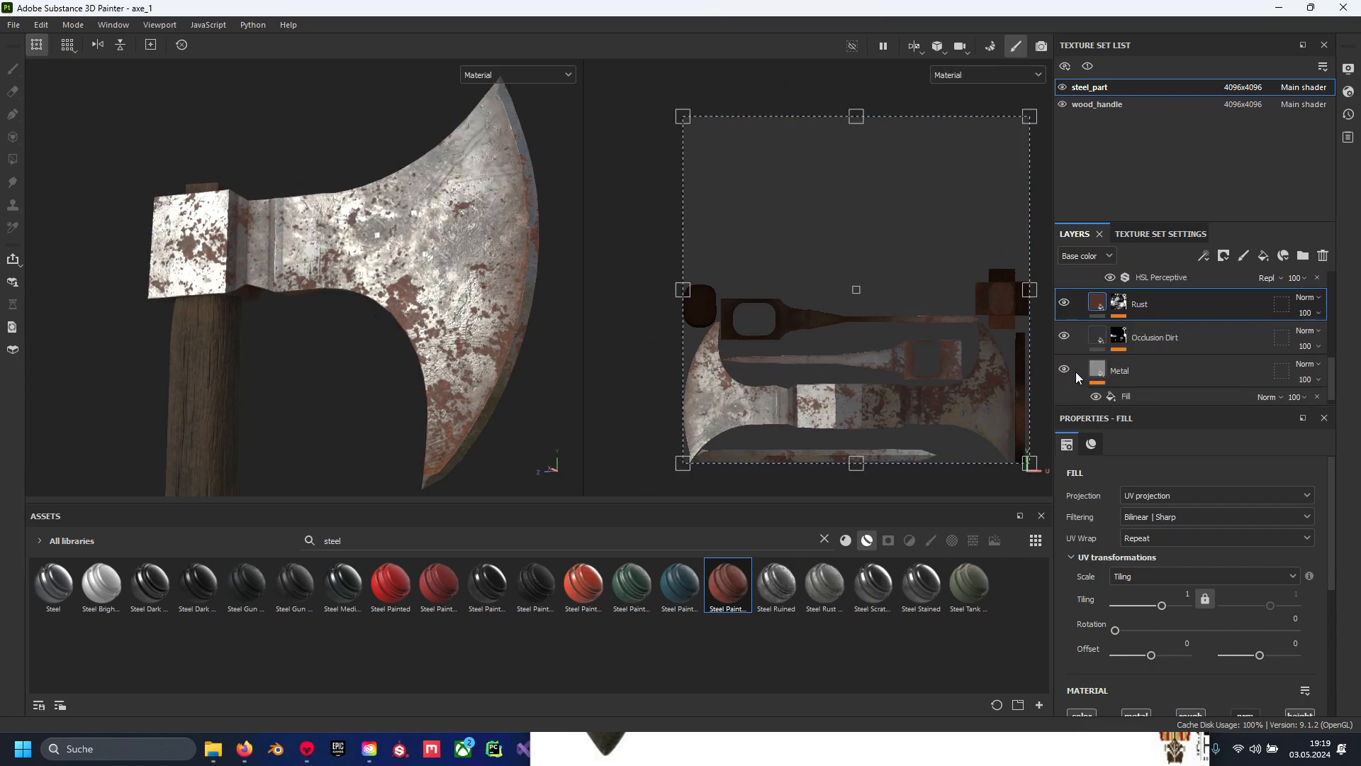
left_click(1064, 304)
left_click(1064, 303)
left_click(1064, 303)
left_click(1063, 303)
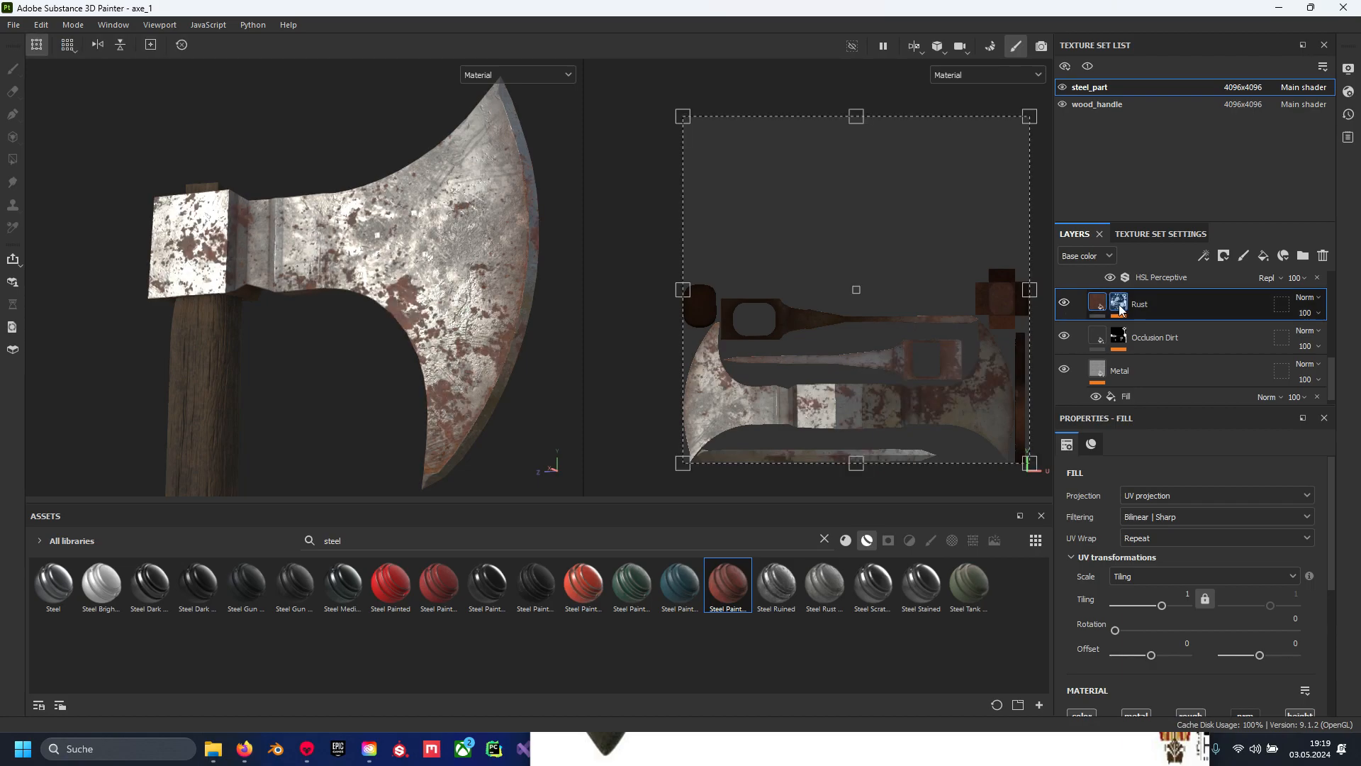
Set Rust Spreading to 0.31 in the mg_driping_rust generator on the Rust layer's mask
left_click(1118, 304)
left_click(1153, 333)
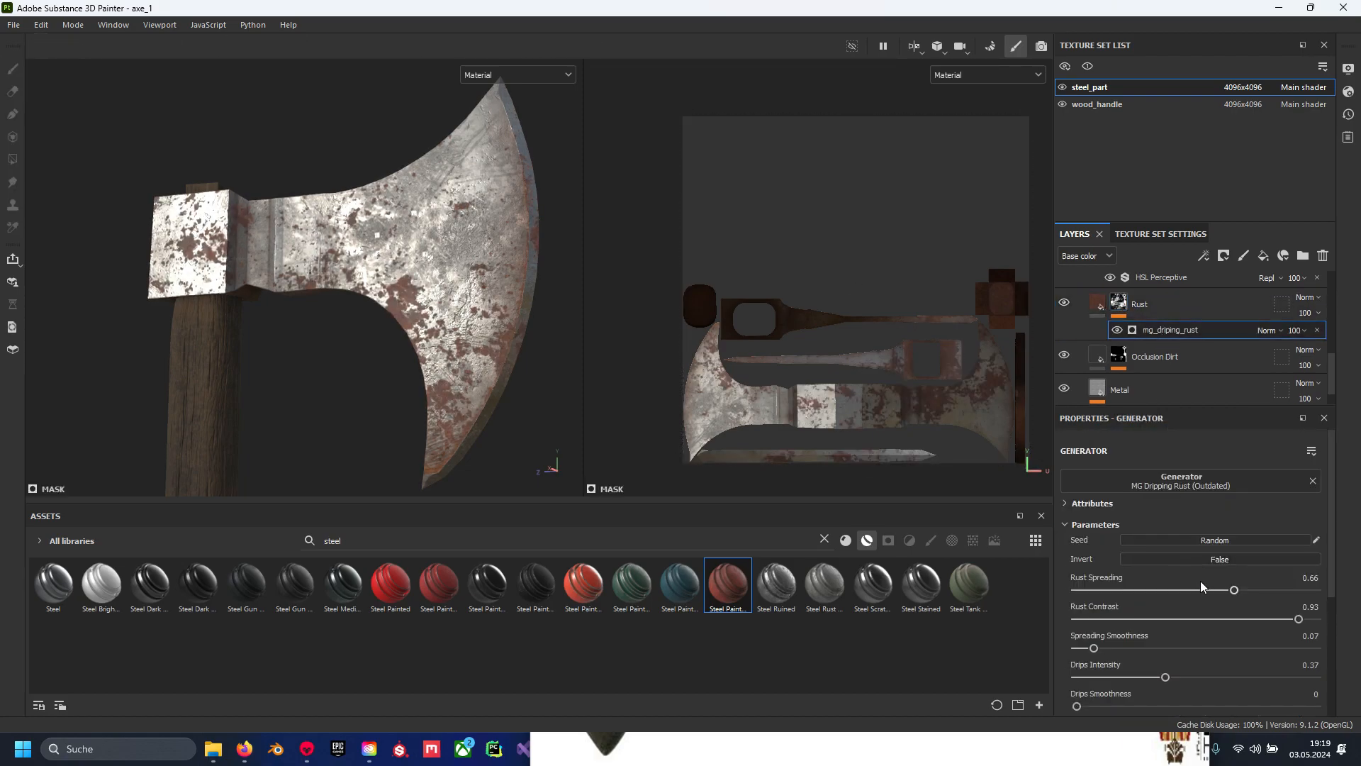
scroll(1252, 619, "down", 1)
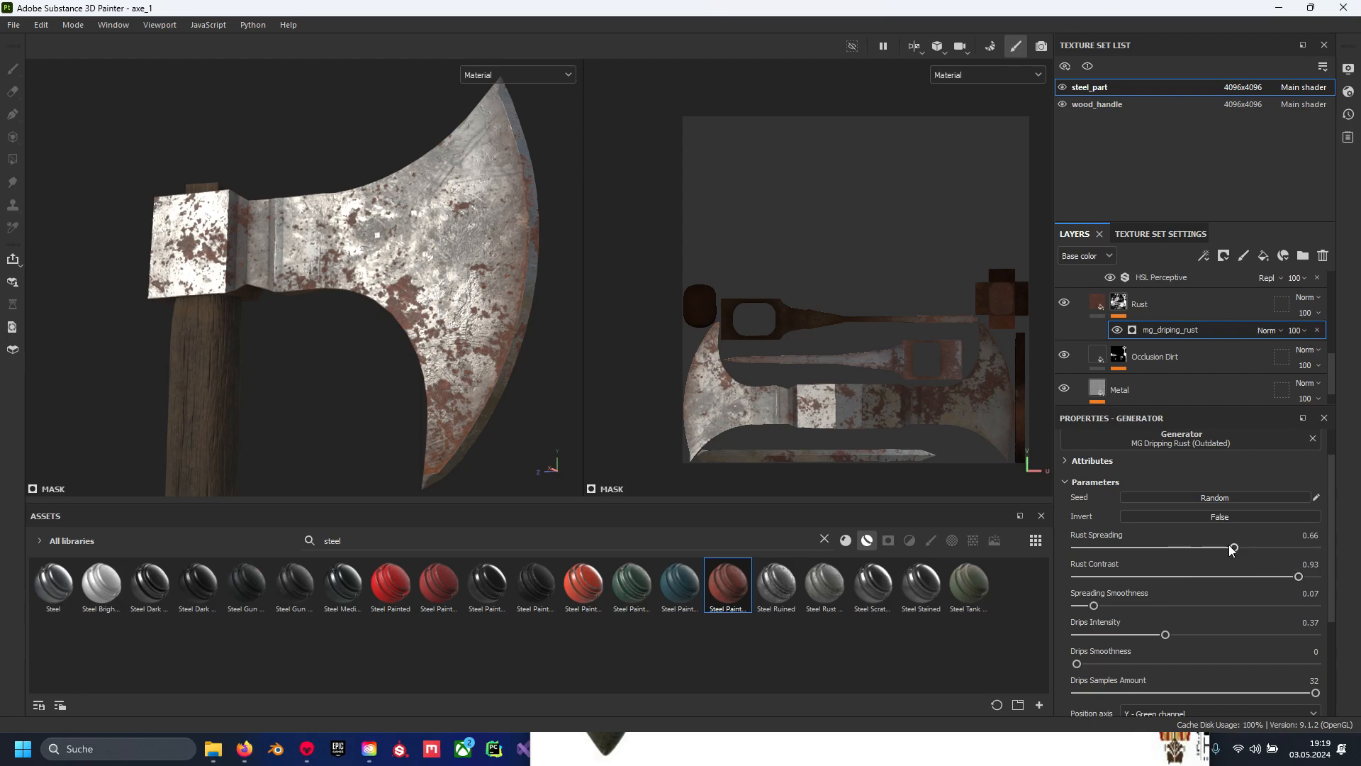
left_click_drag(1234, 547, 1150, 547)
scroll(369, 248, "down", 3)
left_click_drag(369, 248, 352, 359, "alt")
scroll(376, 380, "up", 3)
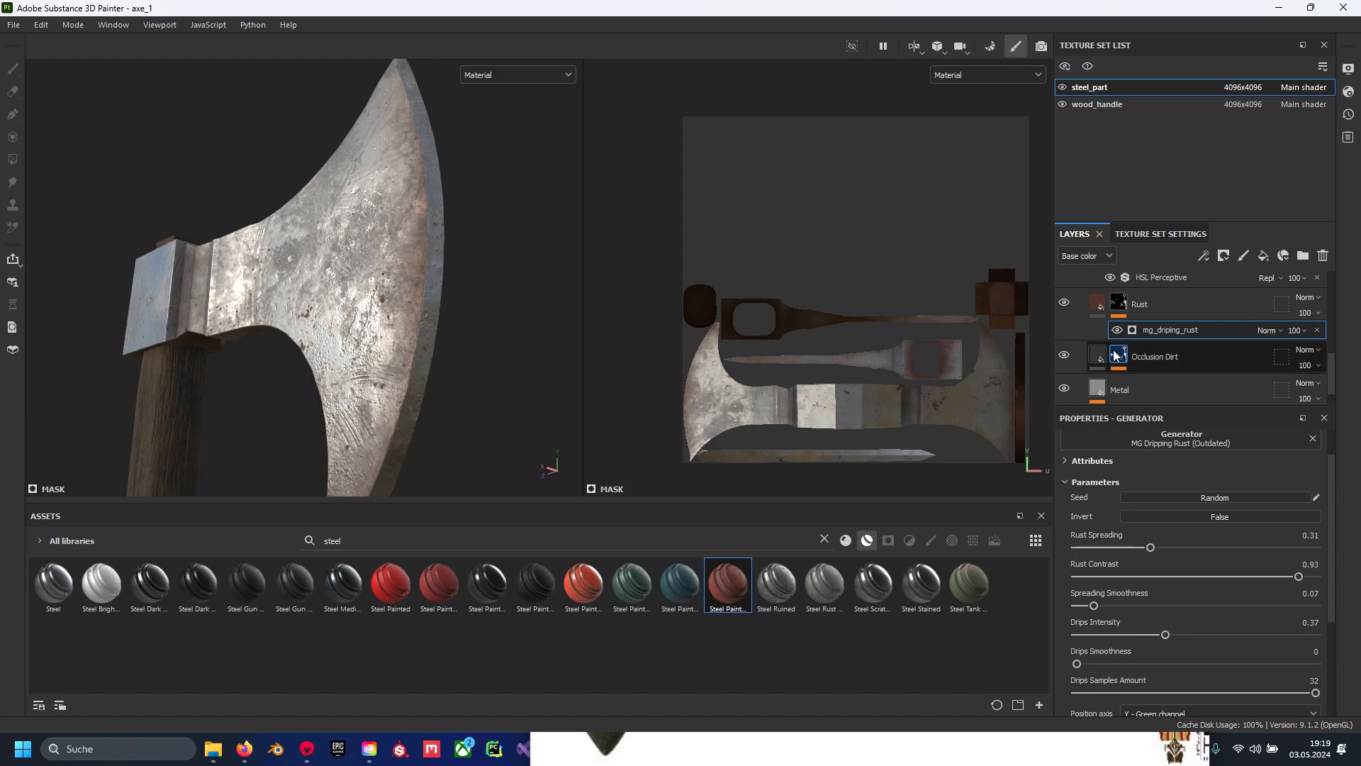
Collapse the Steel Painted Worn folder and delete it from steel_part
scroll(1110, 332, "down", 2)
scroll(1110, 332, "down", 2)
scroll(1110, 332, "up", 3)
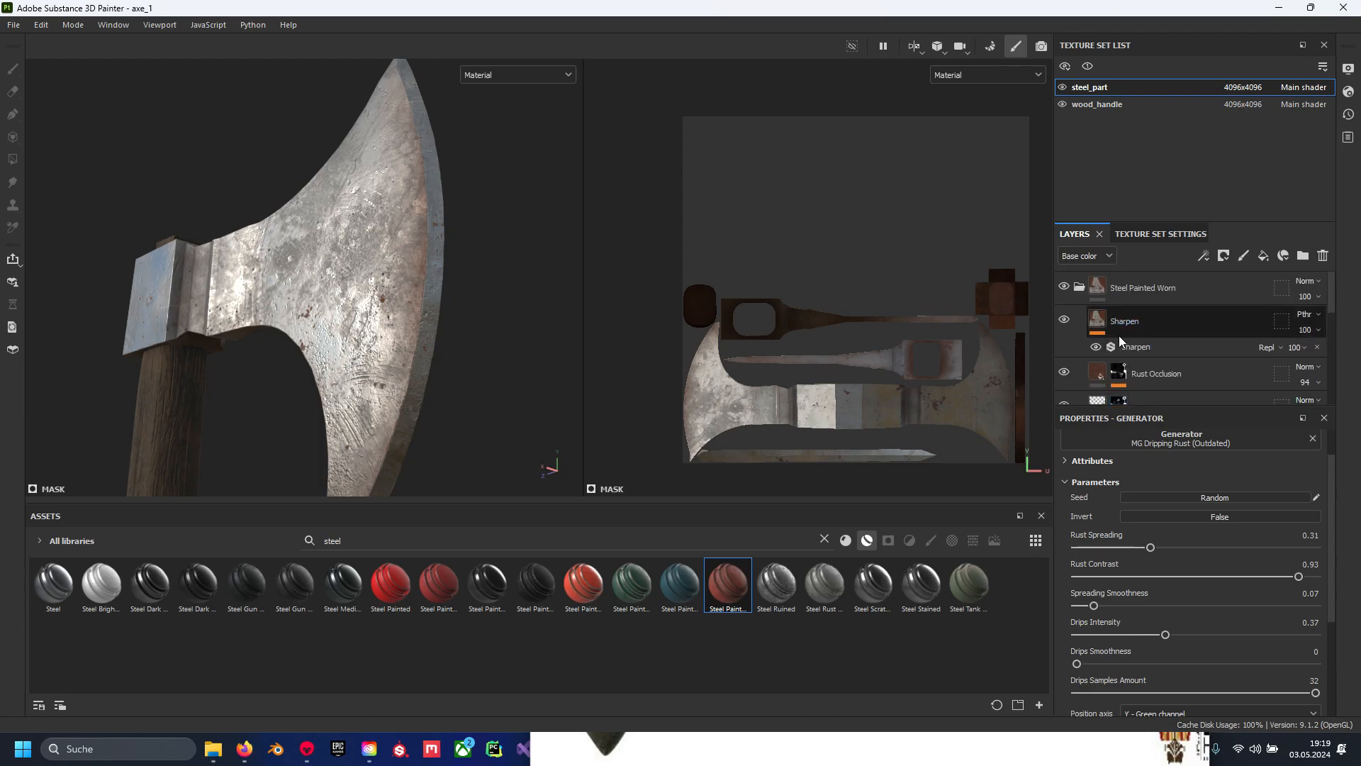
left_click(1079, 287)
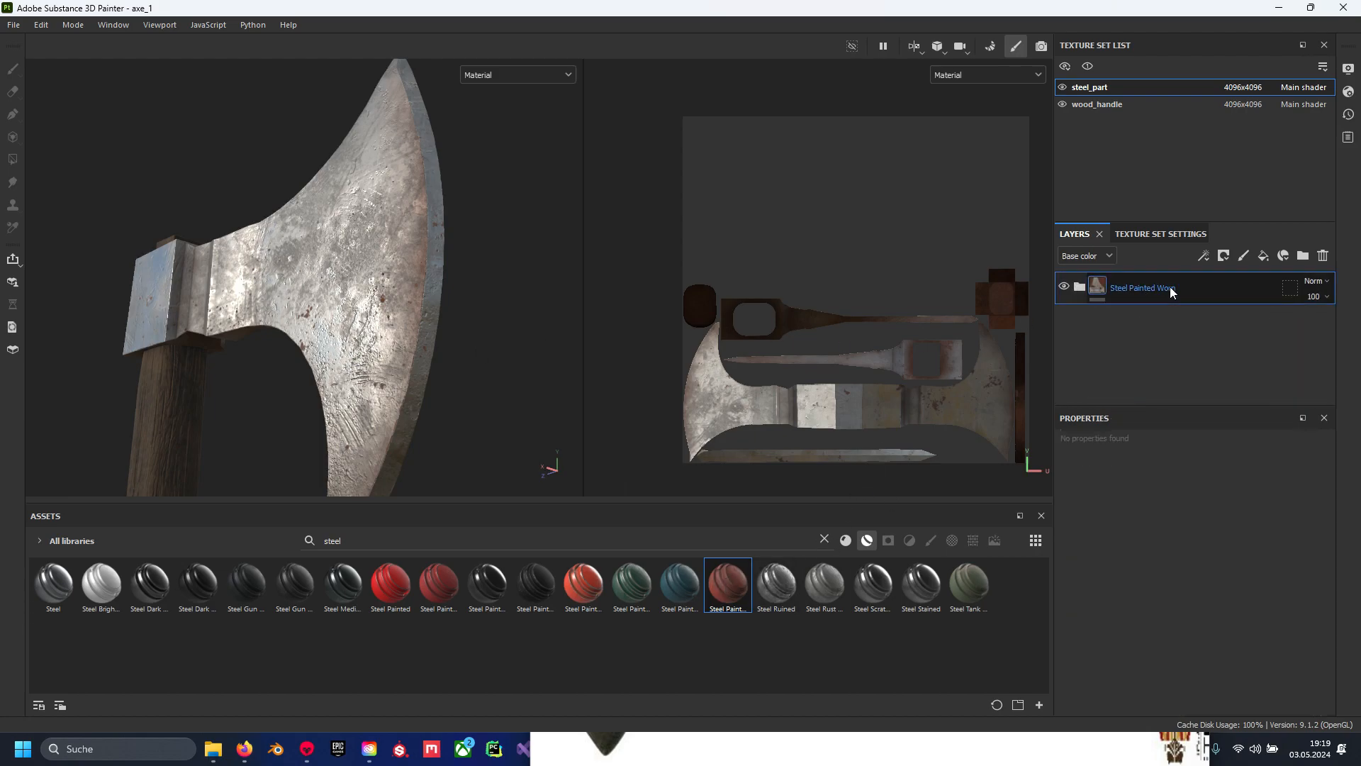
key("Delete")
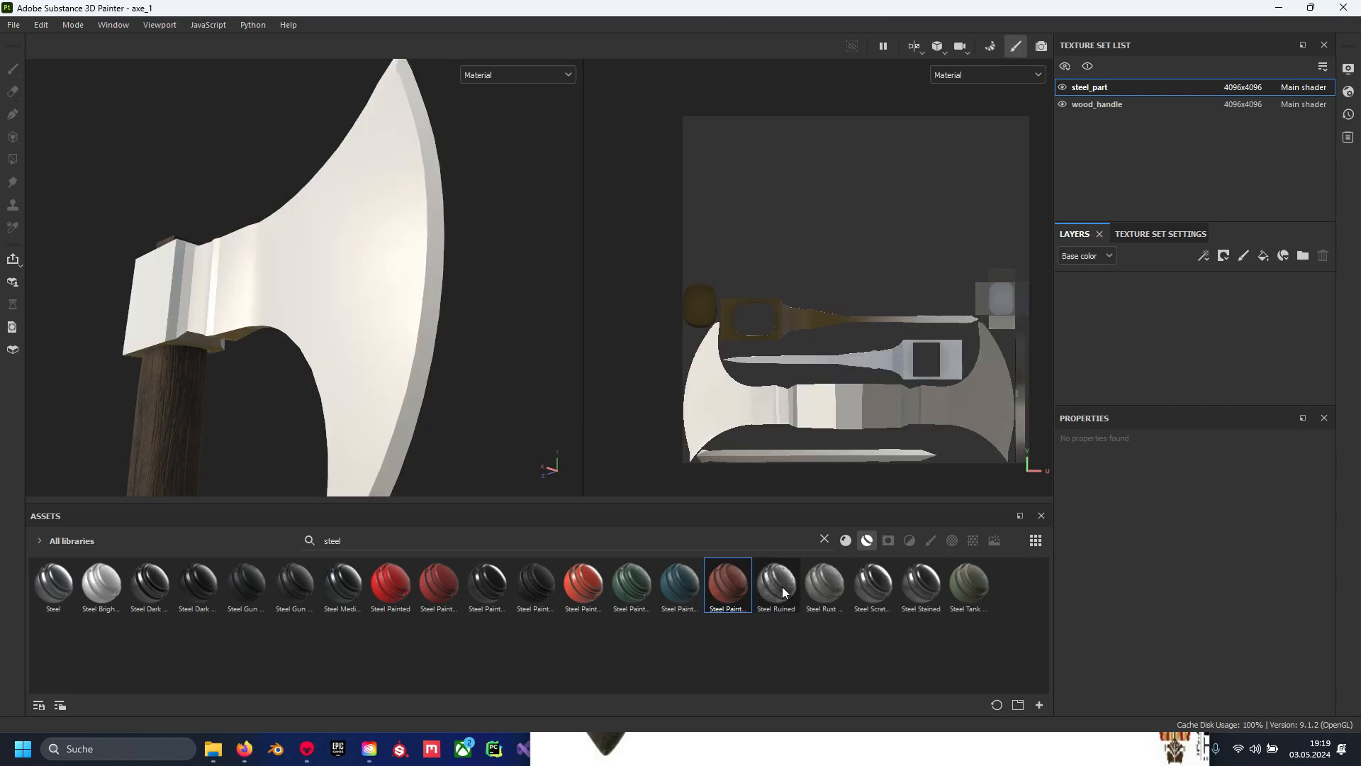
Search the assets for "steel scrat", add the Steel Scratched smart material to steel_part, and examine the blade up close
mouse_move(863, 588)
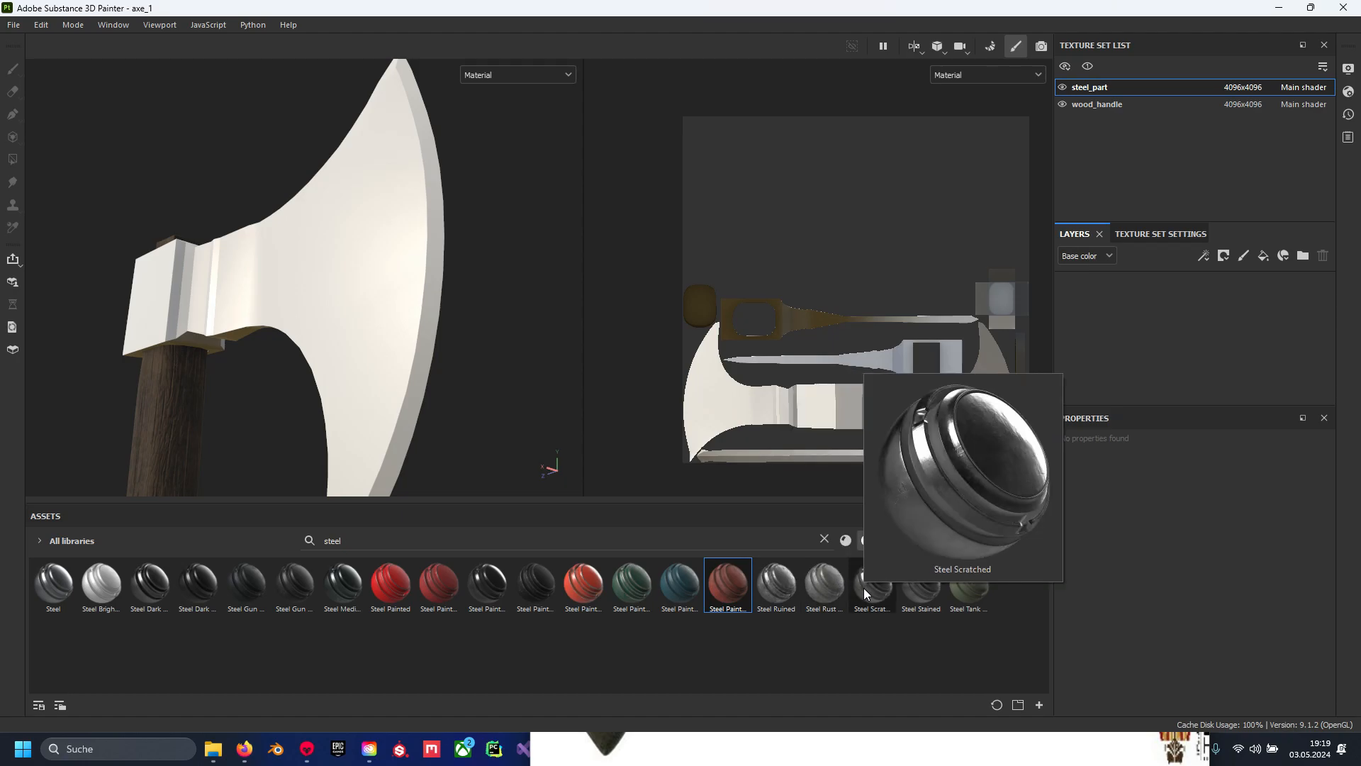
left_click(349, 545)
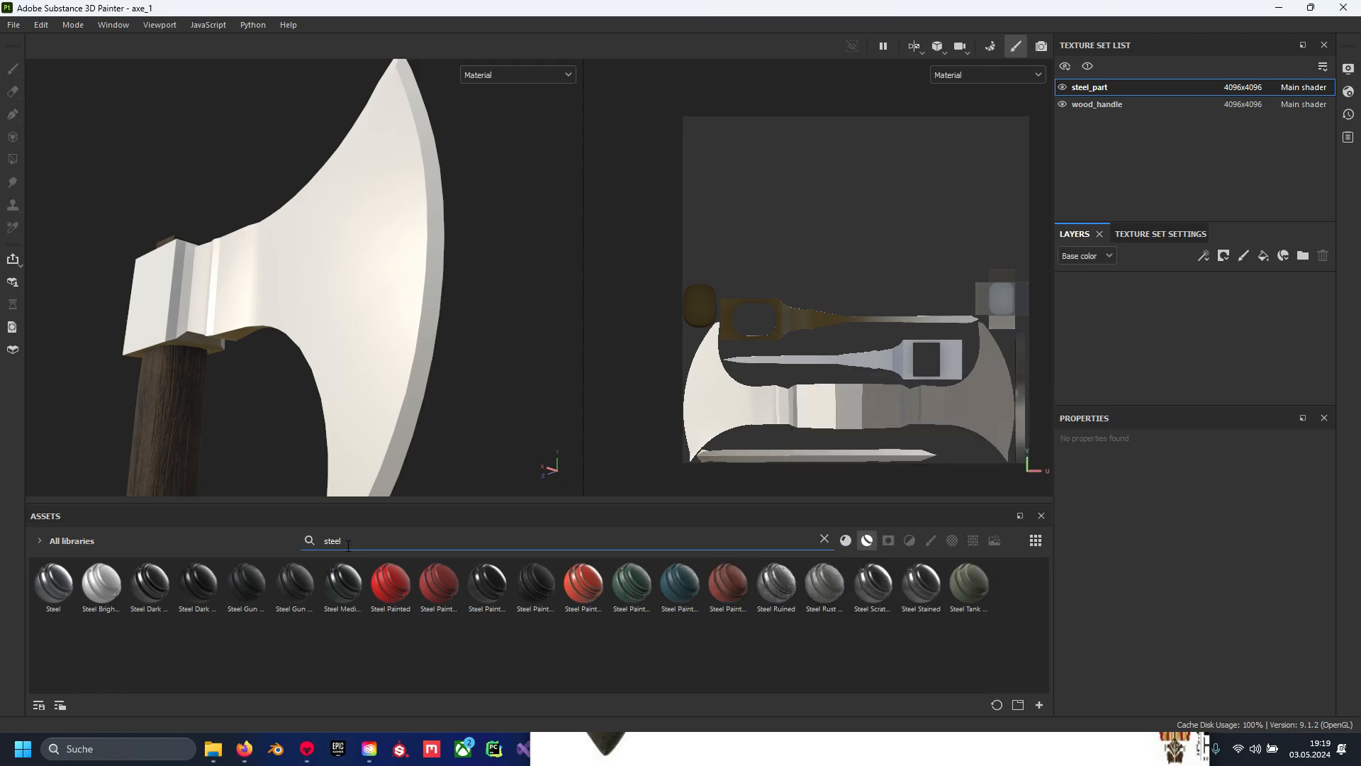
type("scrat")
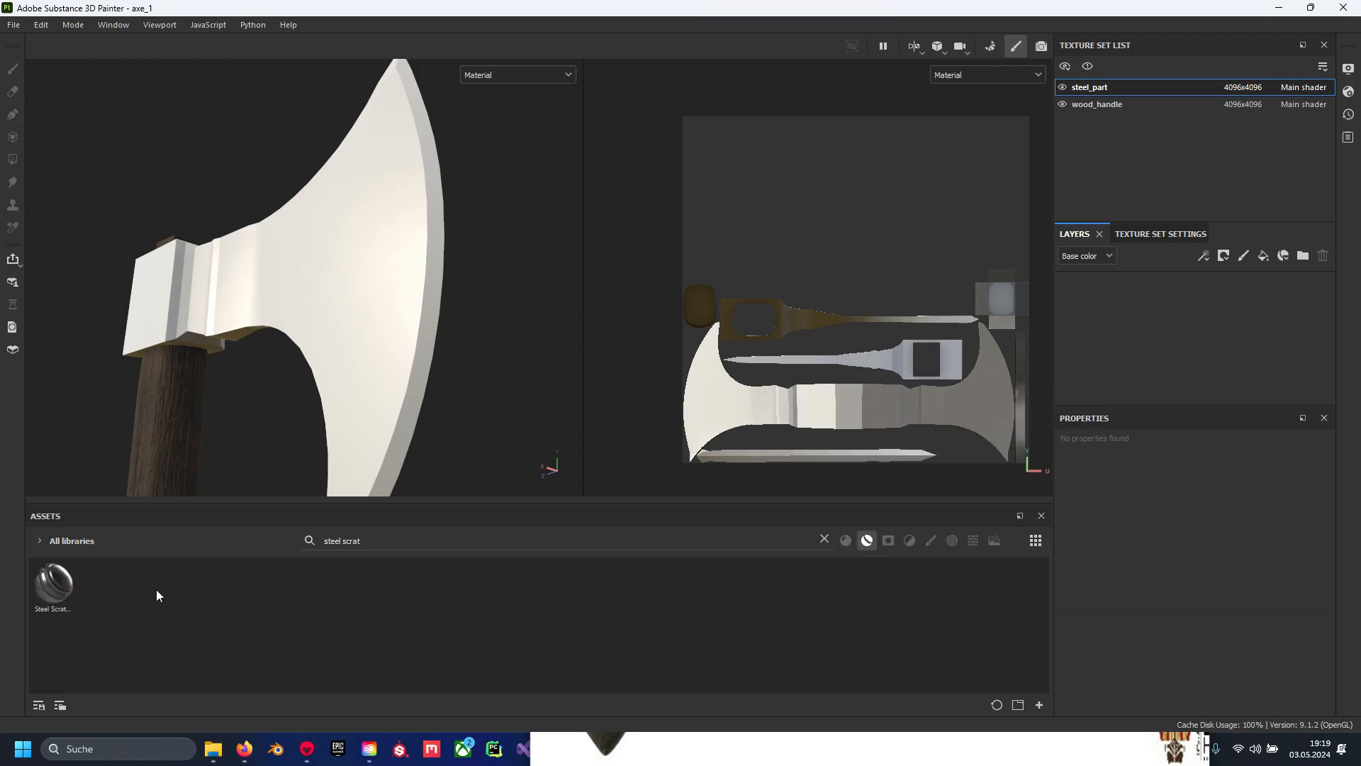
mouse_move(62, 580)
left_click_drag(61, 580, 1136, 349)
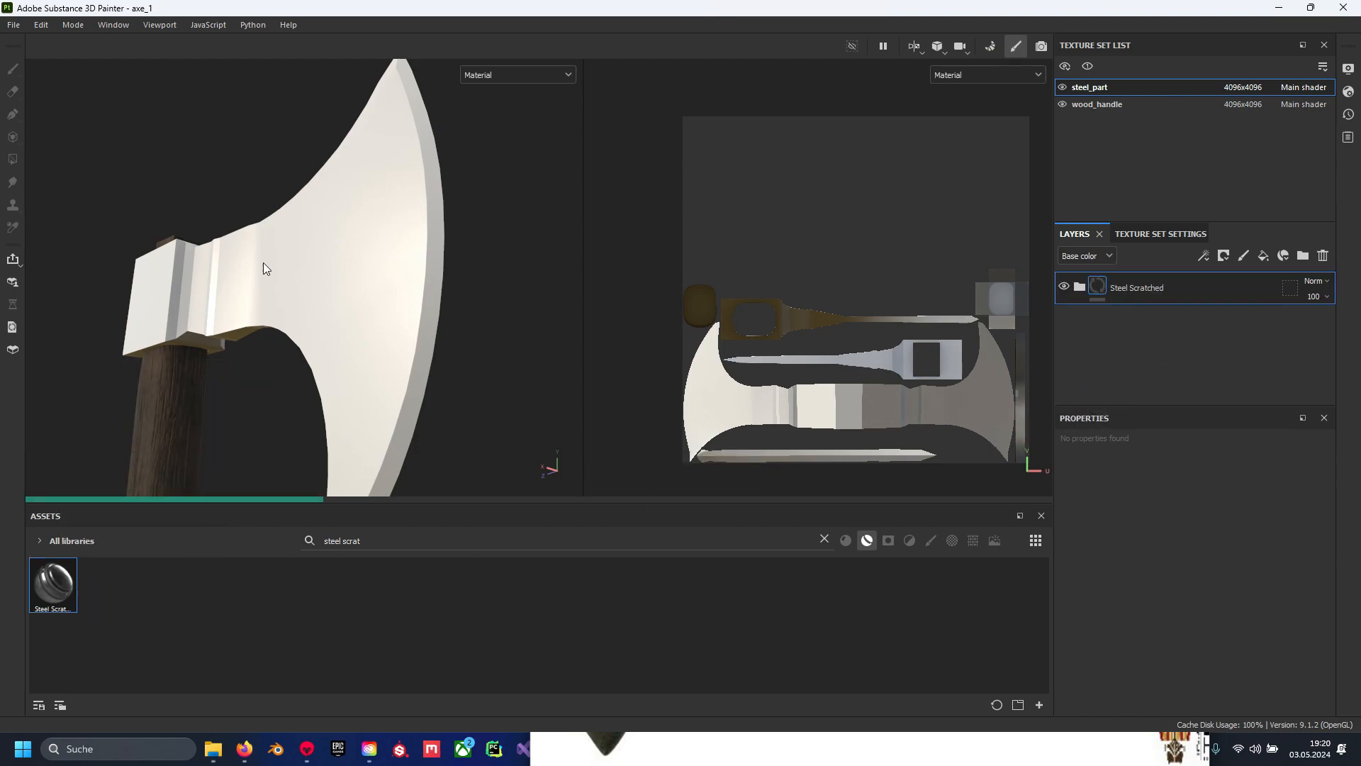
left_click_drag(220, 253, 367, 314, "alt")
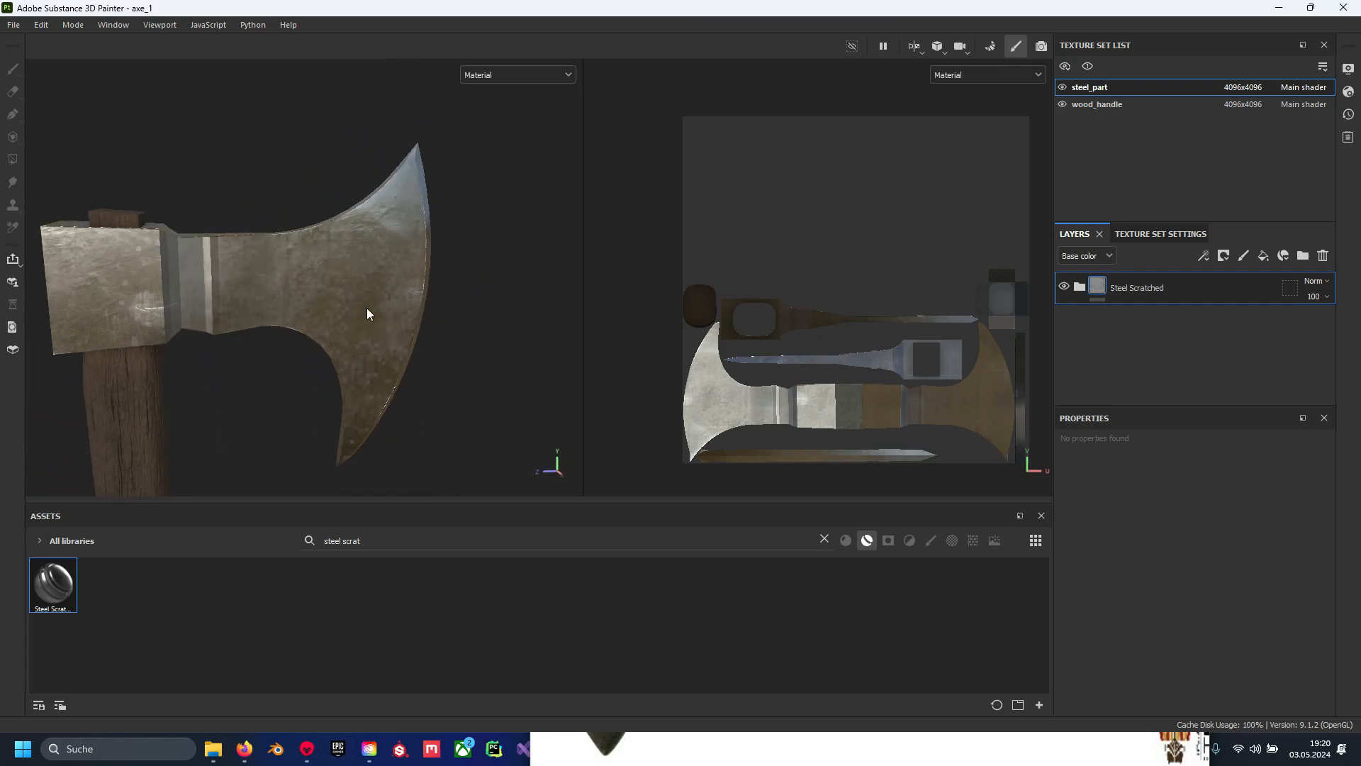
scroll(336, 289, "up", 3)
scroll(205, 305, "up", 5)
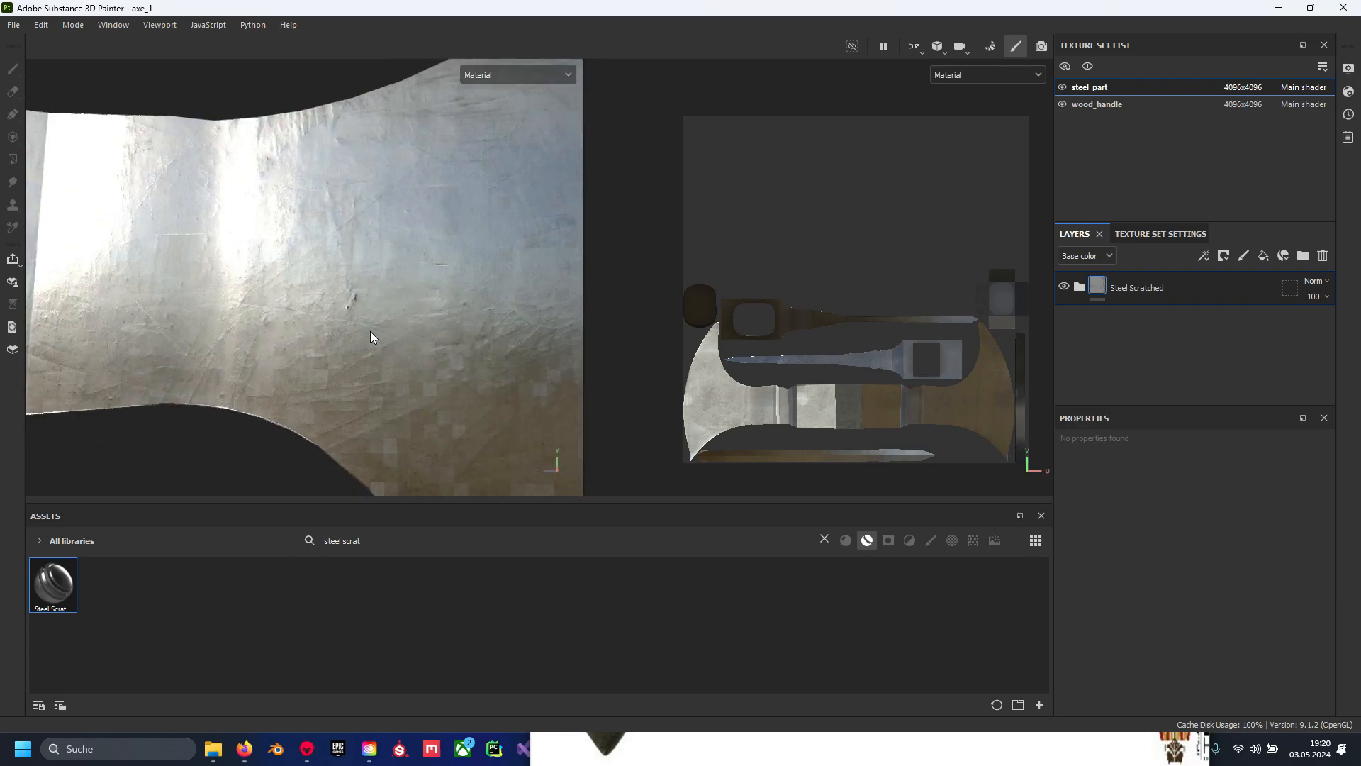
Set Use Triplanar to False in the Dirt generator on the Dirt layer's mask within Steel Scratched
left_click(1080, 287)
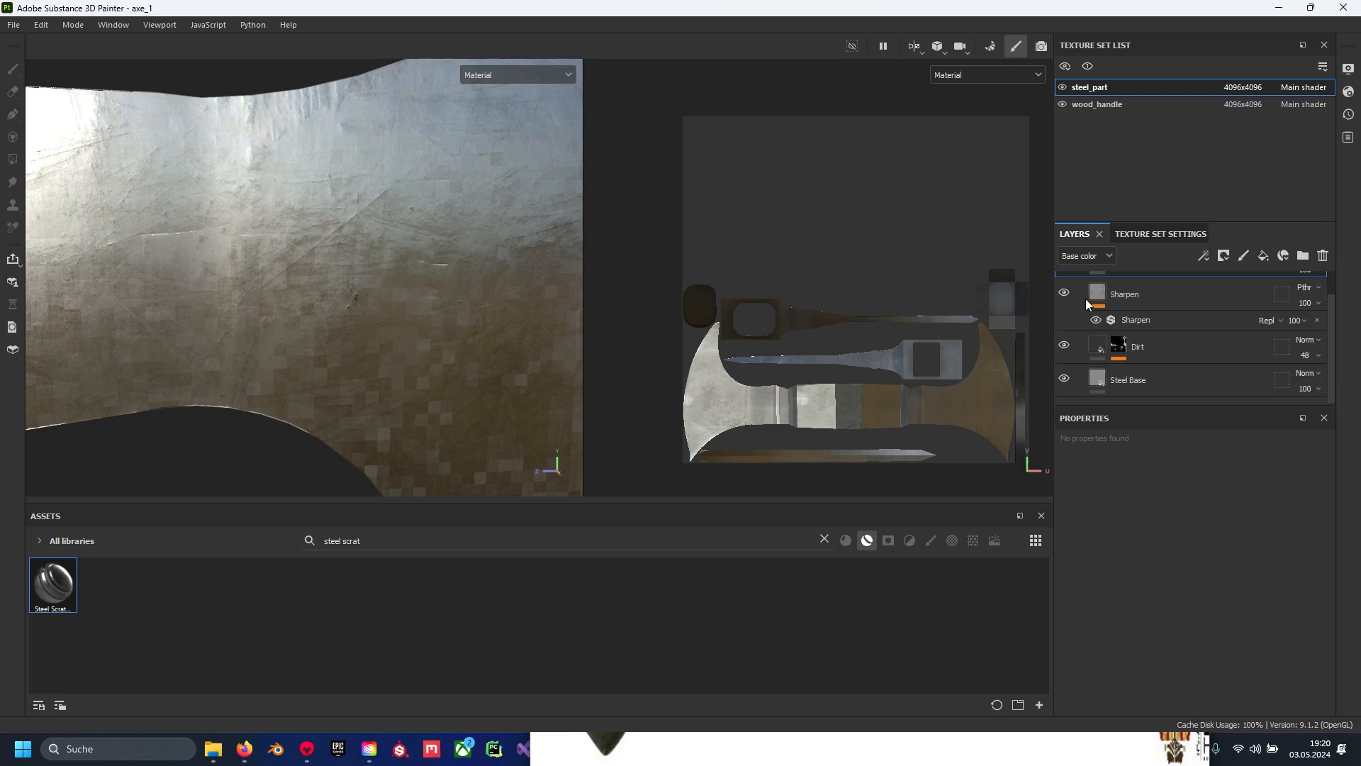
left_click(1071, 385)
scroll(1111, 638, "down", 5)
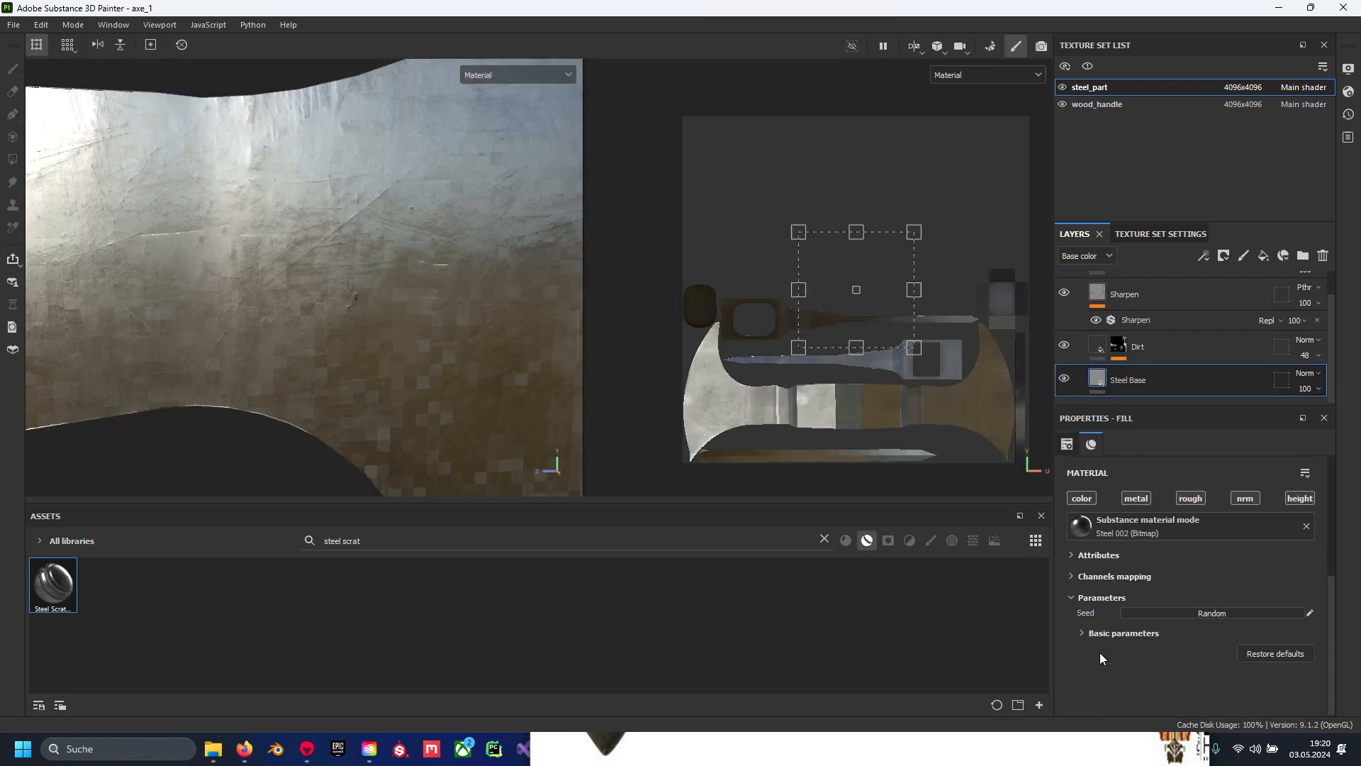
left_click(1121, 349)
left_click(1118, 358)
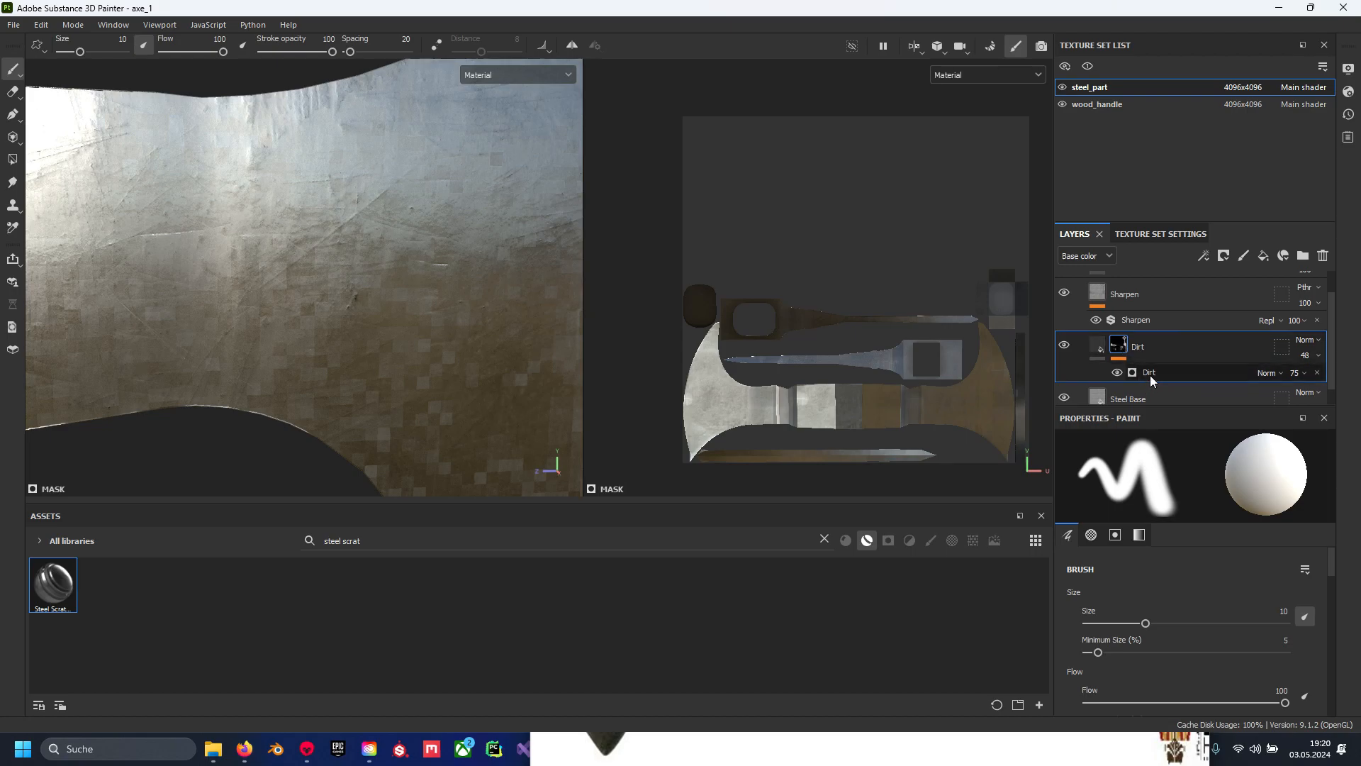
left_click(1150, 374)
scroll(1157, 595, "down", 2)
scroll(1155, 596, "down", 2)
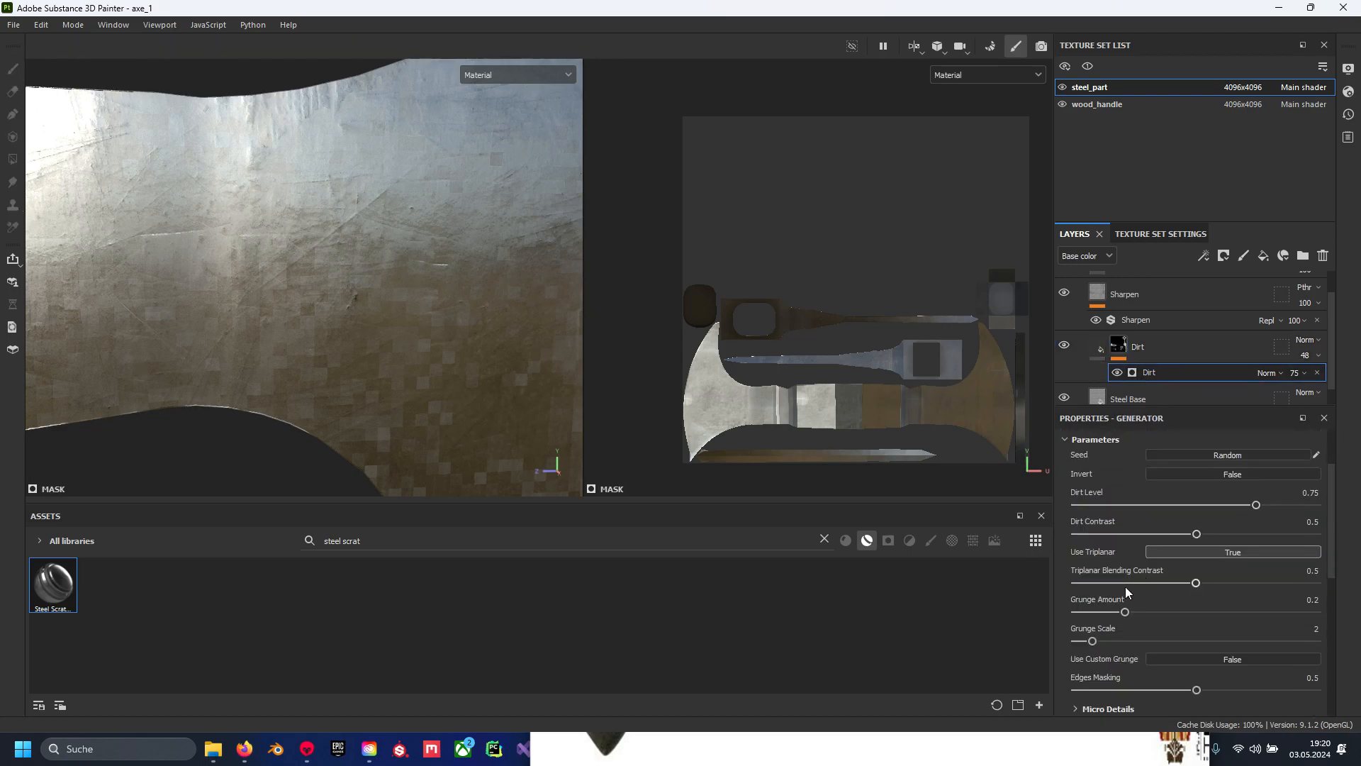
left_click(1198, 505)
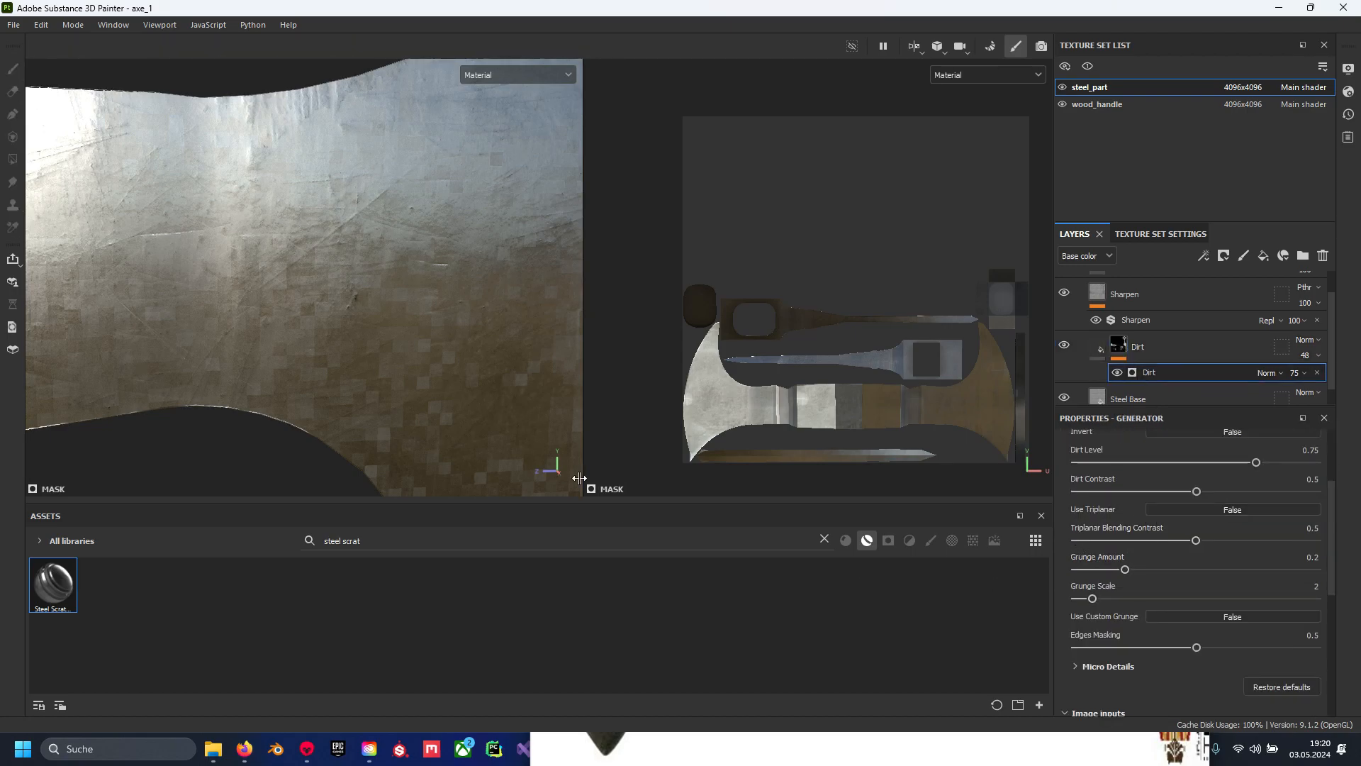
scroll(1133, 450, "up", 5)
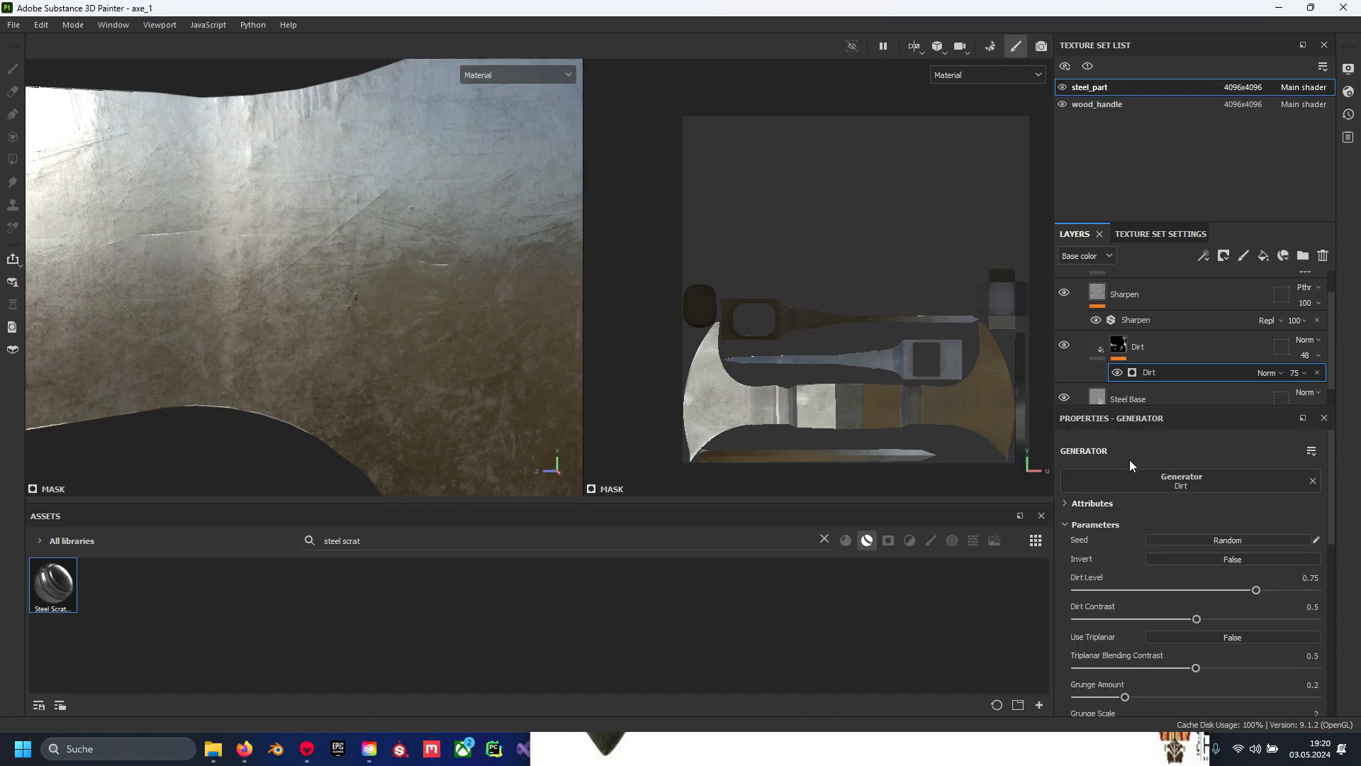
scroll(1106, 326, "up", 1)
left_click(1076, 286)
Inspect the blade from another angle and hide the Steel Base layer inside Steel Scratched to check its contribution
scroll(355, 292, "down", 3)
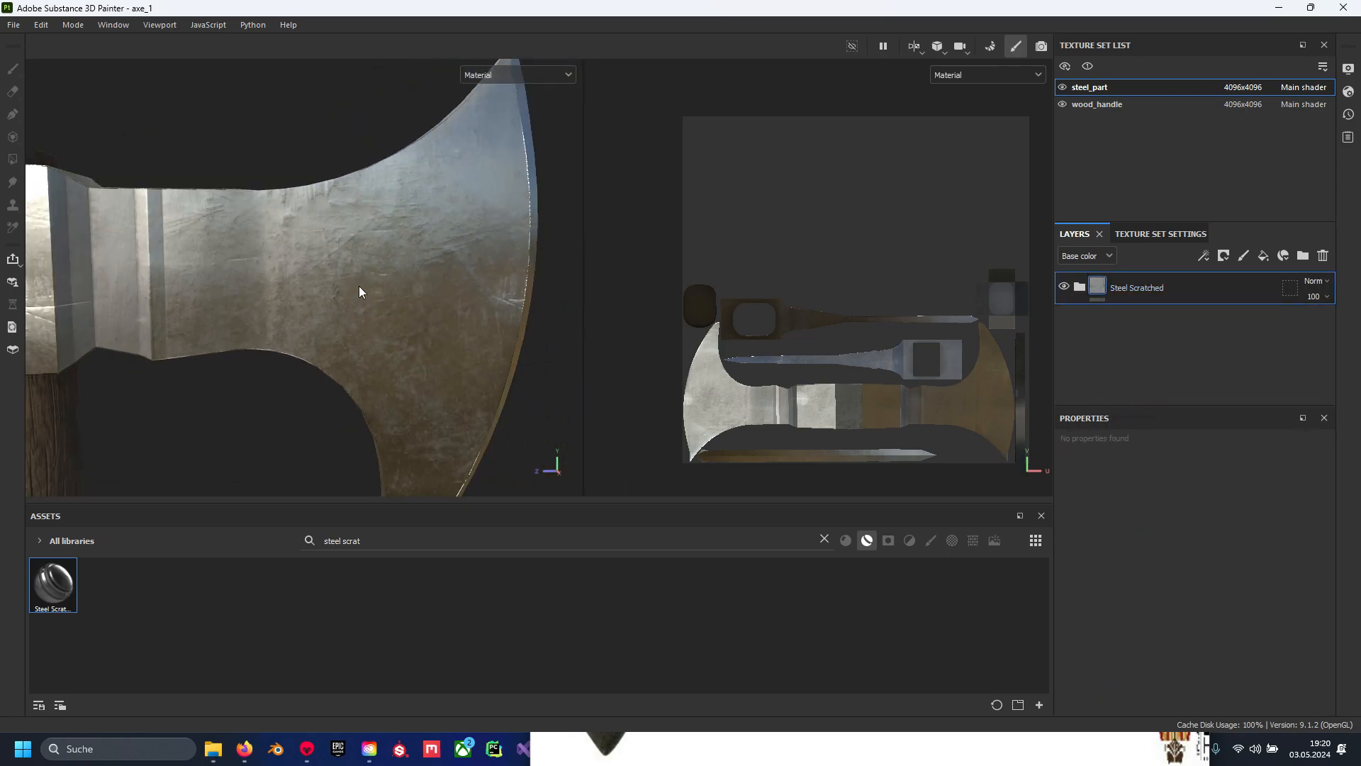
scroll(319, 290, "up", 3)
left_click_drag(311, 318, 369, 286, "alt")
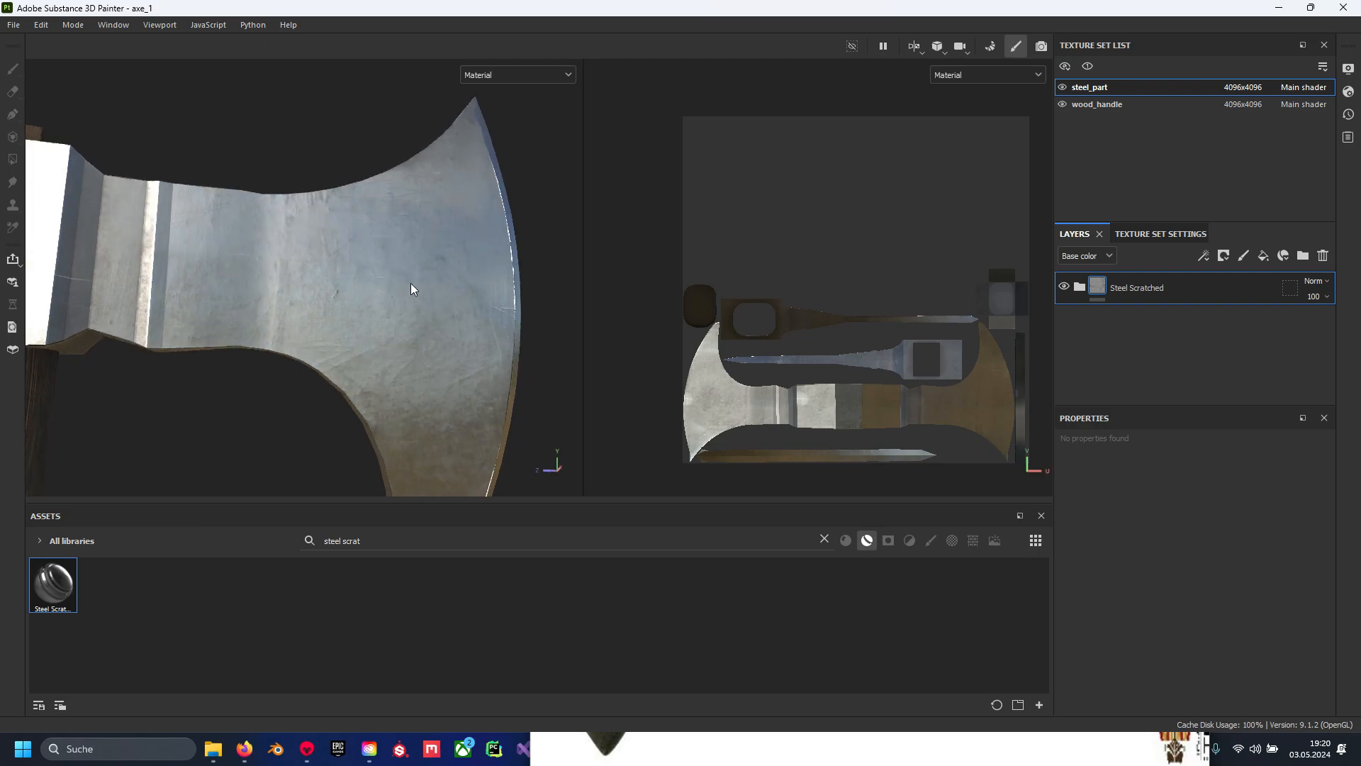
left_click(1079, 287)
scroll(1134, 340, "down", 2)
left_click(1064, 379)
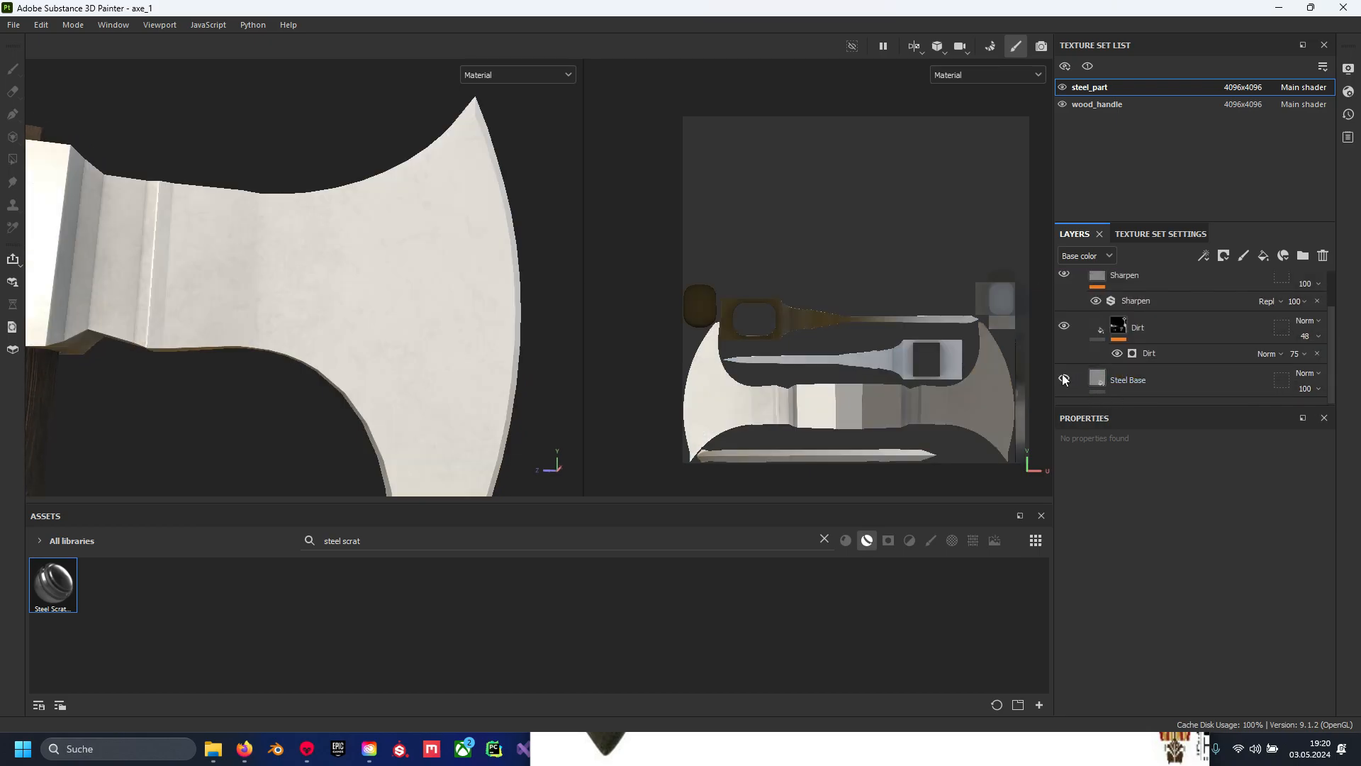
Show the Steel Base layer again and raise its Roughness Value to make the axe head less glossy
left_click(1064, 380)
left_click(1128, 382)
scroll(1198, 594, "down", 5)
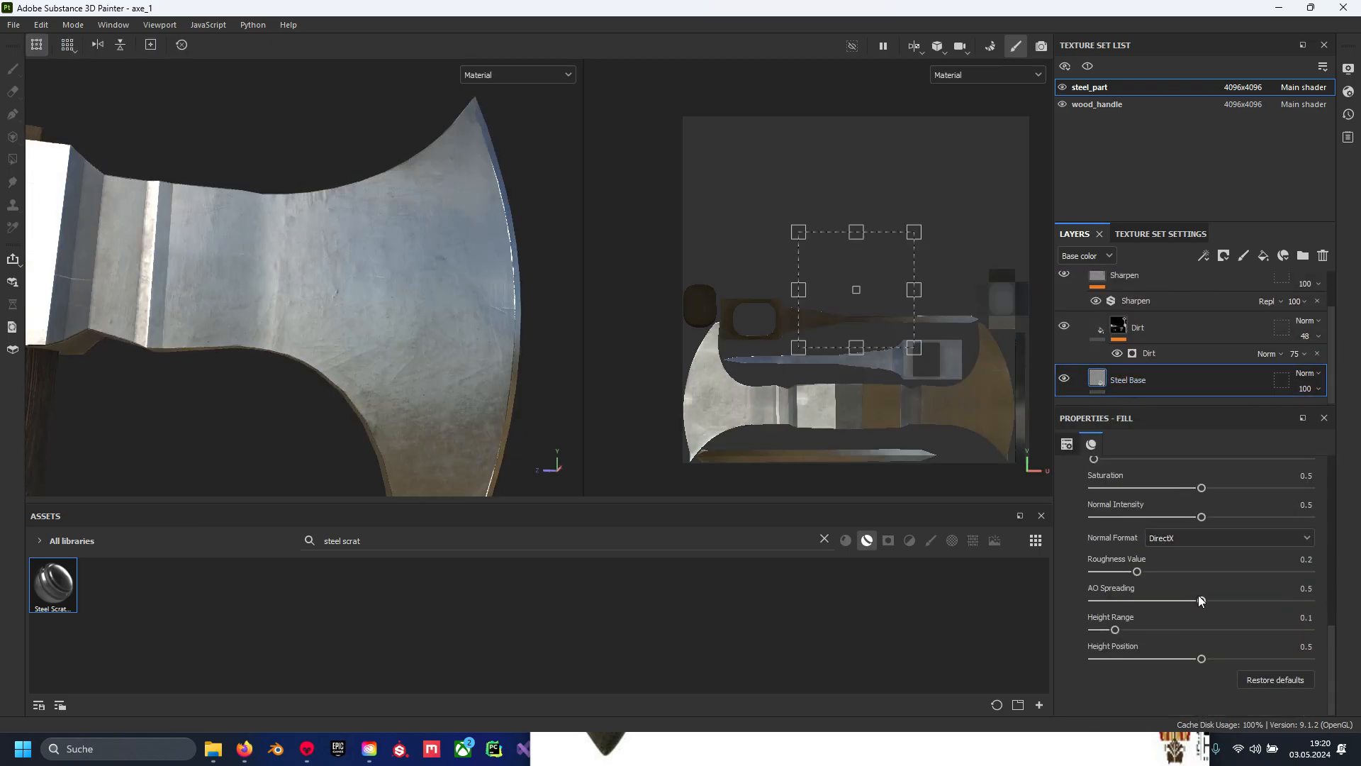
scroll(1159, 655, "up", 2)
scroll(1133, 606, "up", 2)
scroll(1137, 602, "down", 3)
mouse_move(403, 372)
left_mouse_down("alt")
mouse_move(439, 321)
mouse_move(409, 354)
left_mouse_up("alt")
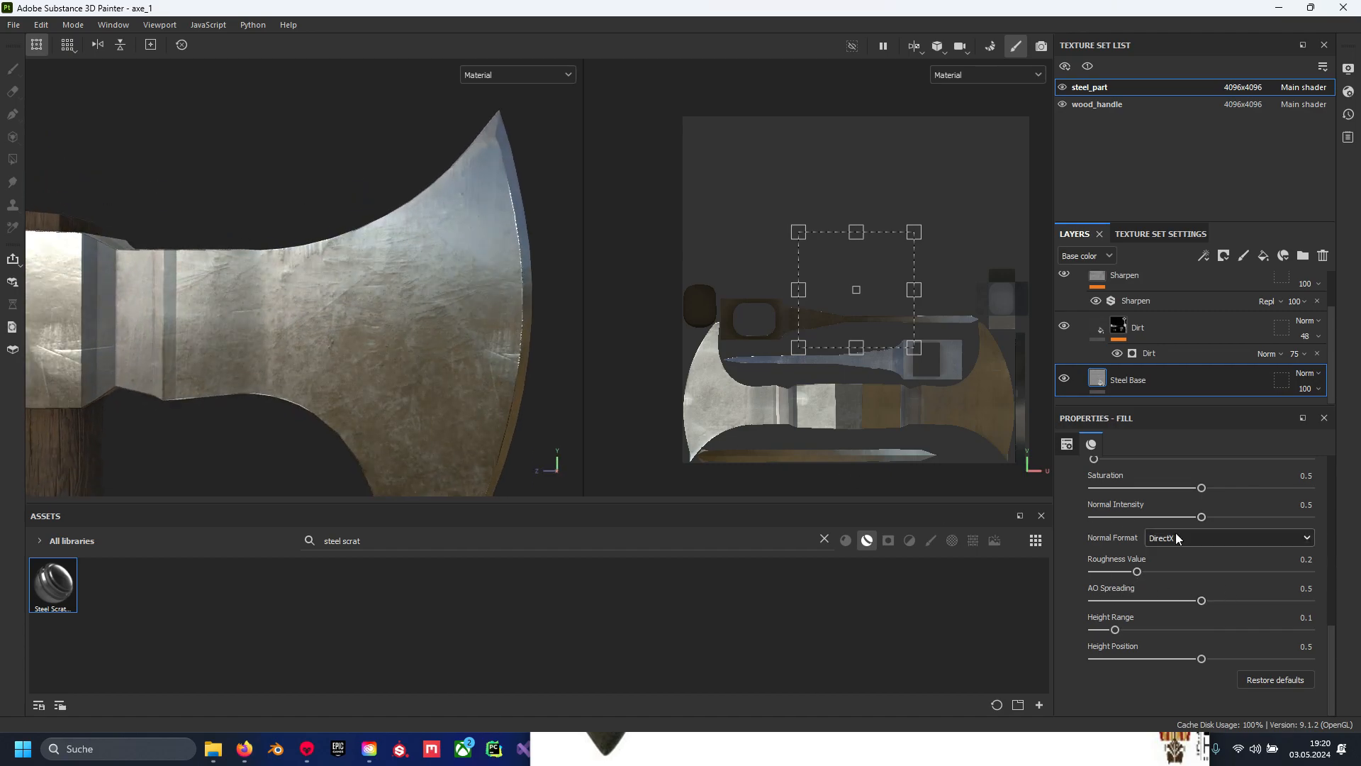
left_click_drag(1136, 571, 1220, 572)
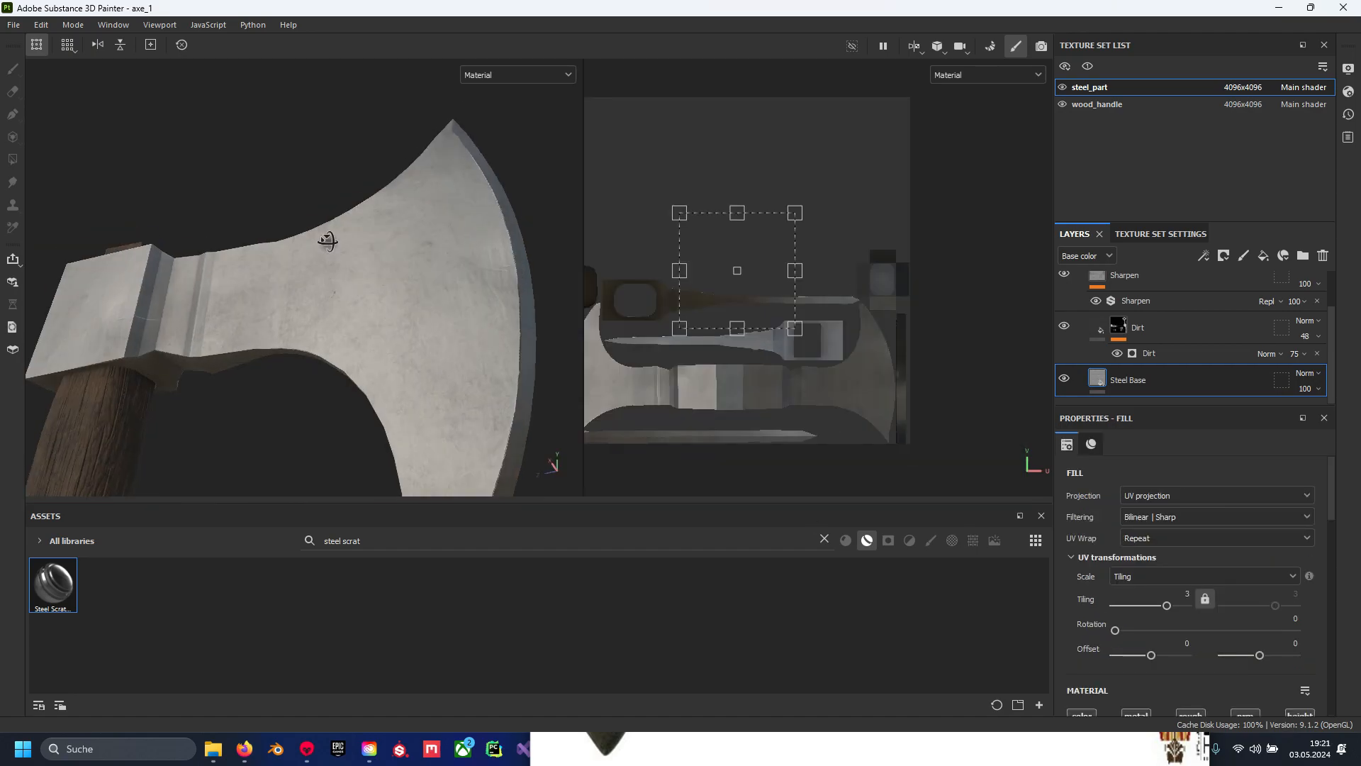
Inspect the head's duller finish, collapse the Steel Scratched folder and select it
left_click_drag(328, 240, 368, 323, "alt")
middle_click_drag(369, 323, 471, 312, "alt")
left_click_drag(307, 298, 397, 333, "alt")
scroll(1129, 359, "up", 2)
left_click(1079, 287)
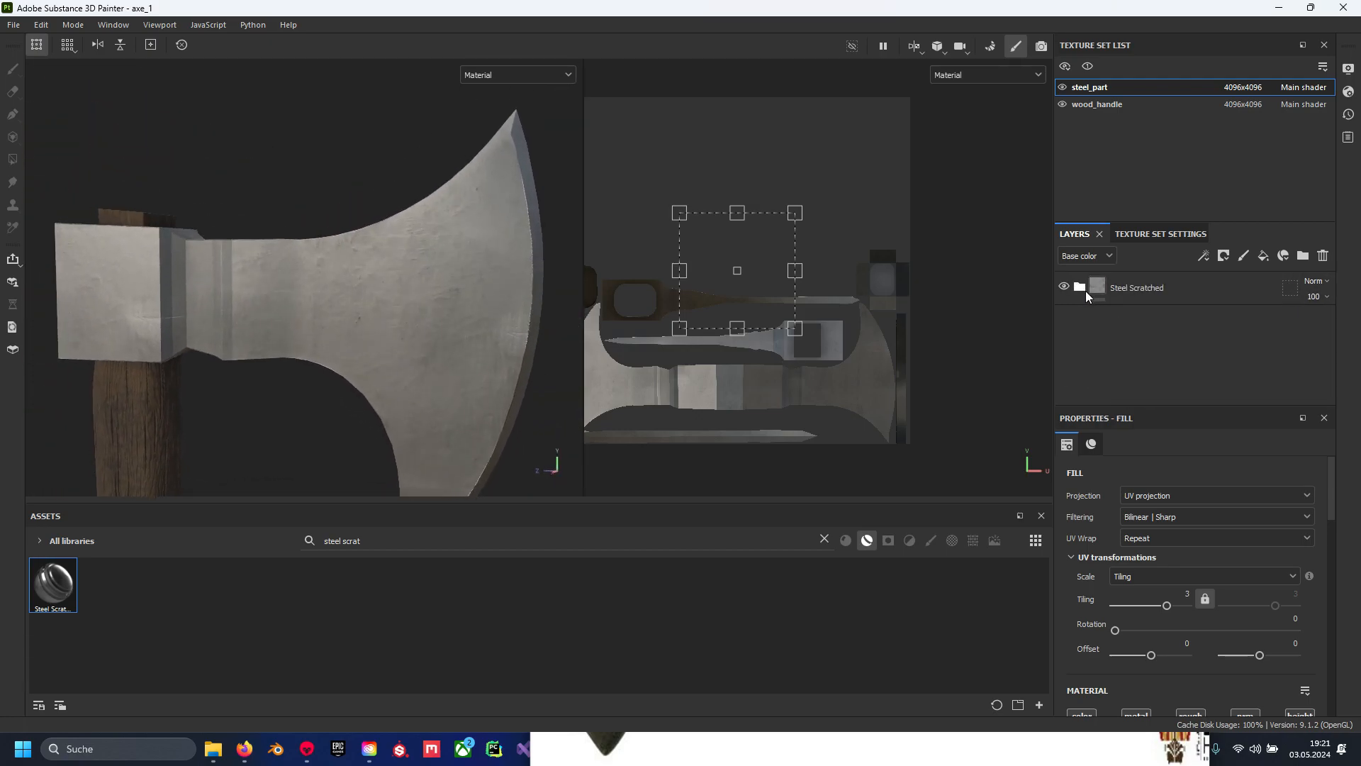
left_click(1084, 293)
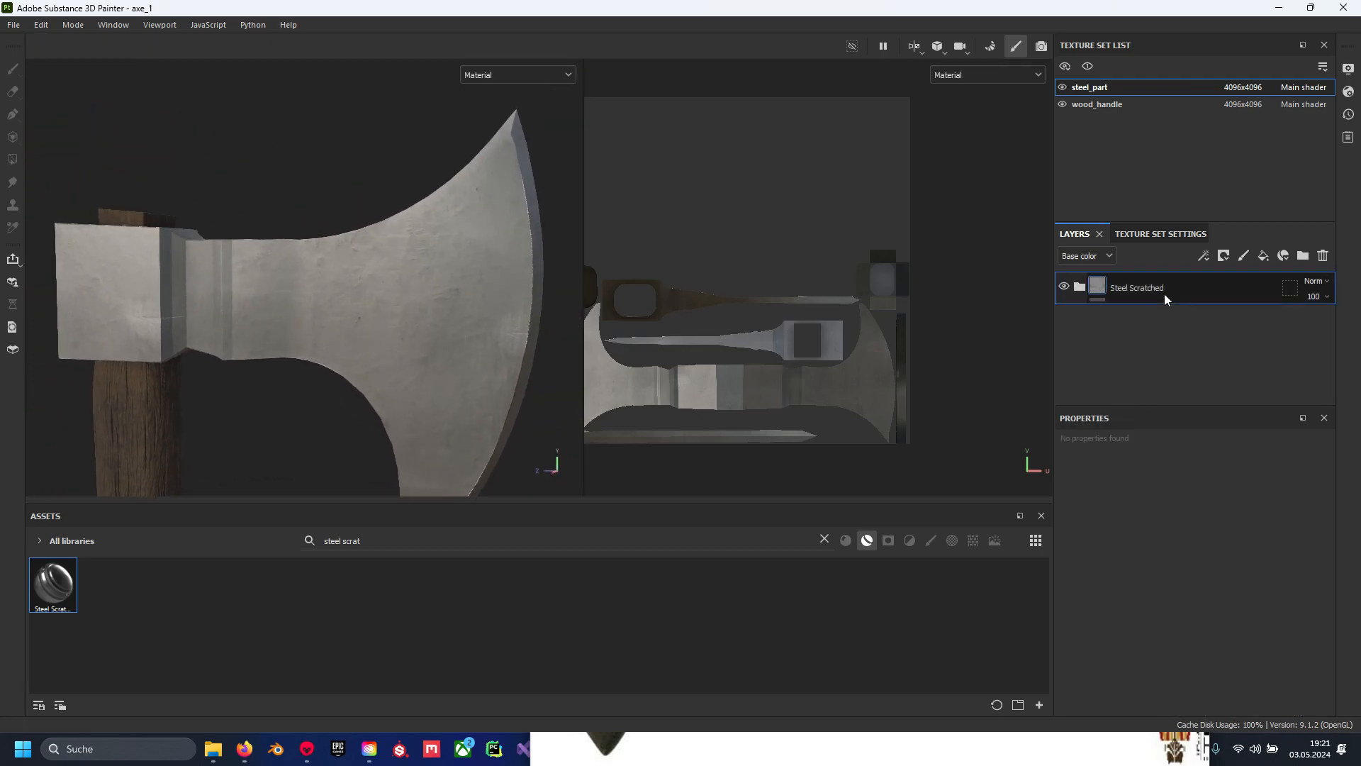
Add a fill layer above Steel Scratched with only the height channel enabled and set its height to -0.0473
left_click(1263, 256)
right_click(1078, 308)
left_click(1070, 367)
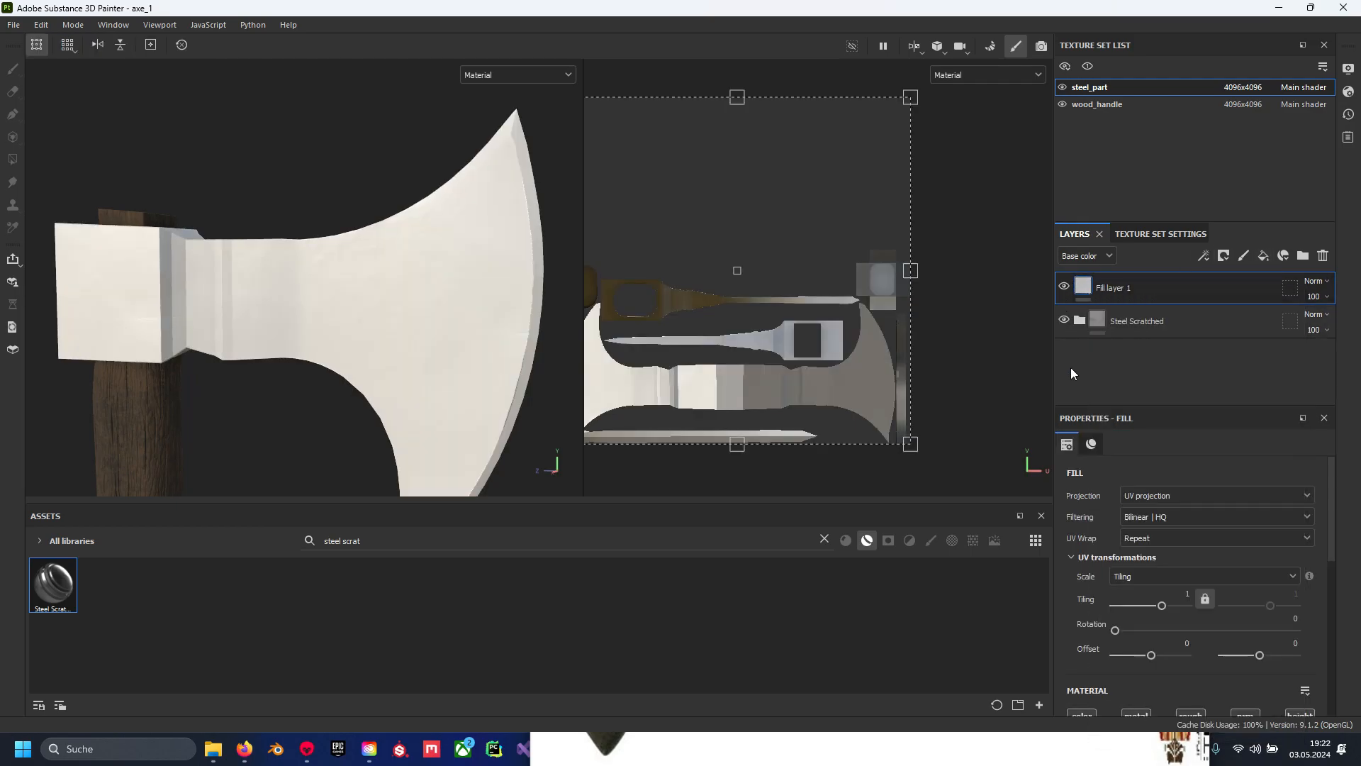
scroll(1128, 520, "down", 5)
left_click(1082, 502)
left_click(1136, 502)
left_click(1190, 502)
left_click(1249, 504)
left_click(1180, 623)
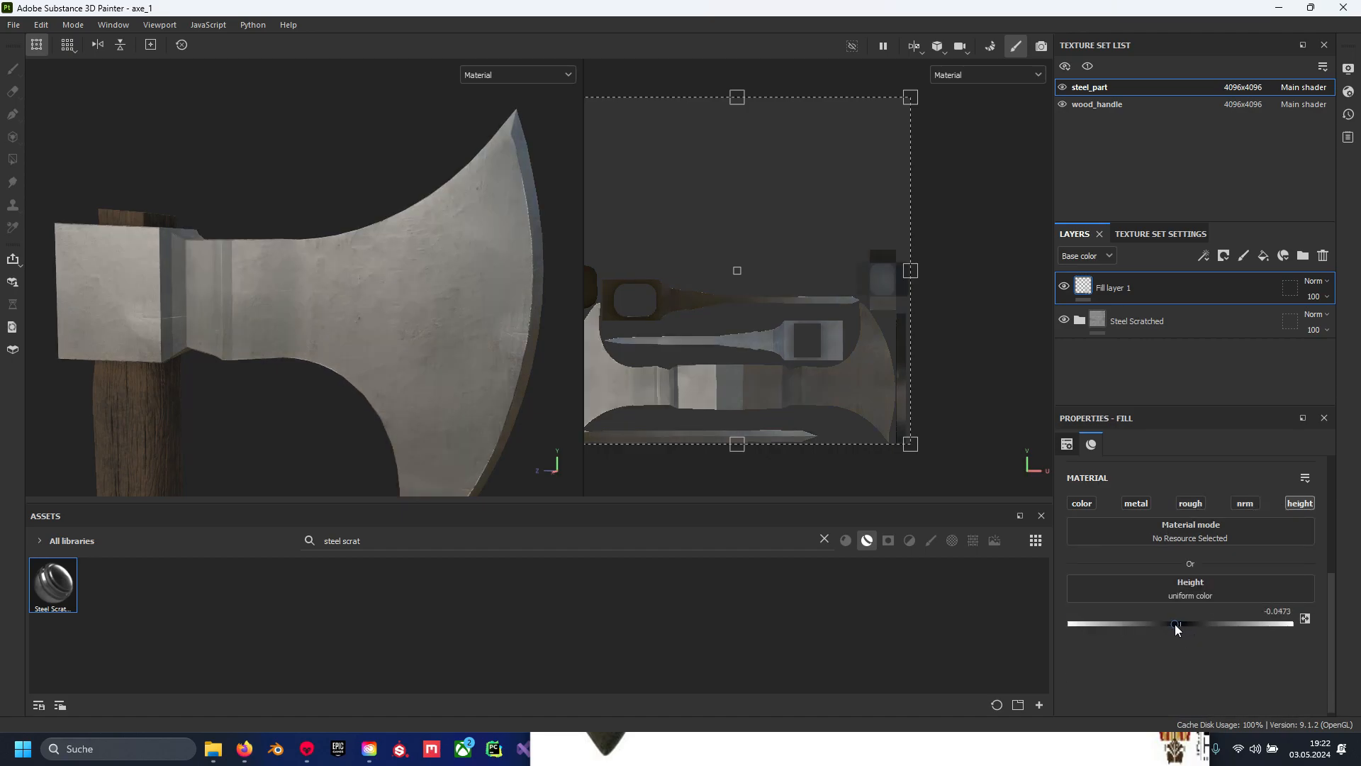
Give the new fill layer a black mask, search the smart masks for "scrat" and apply Stains Scratches to it
right_click(1117, 295)
left_click(1169, 25)
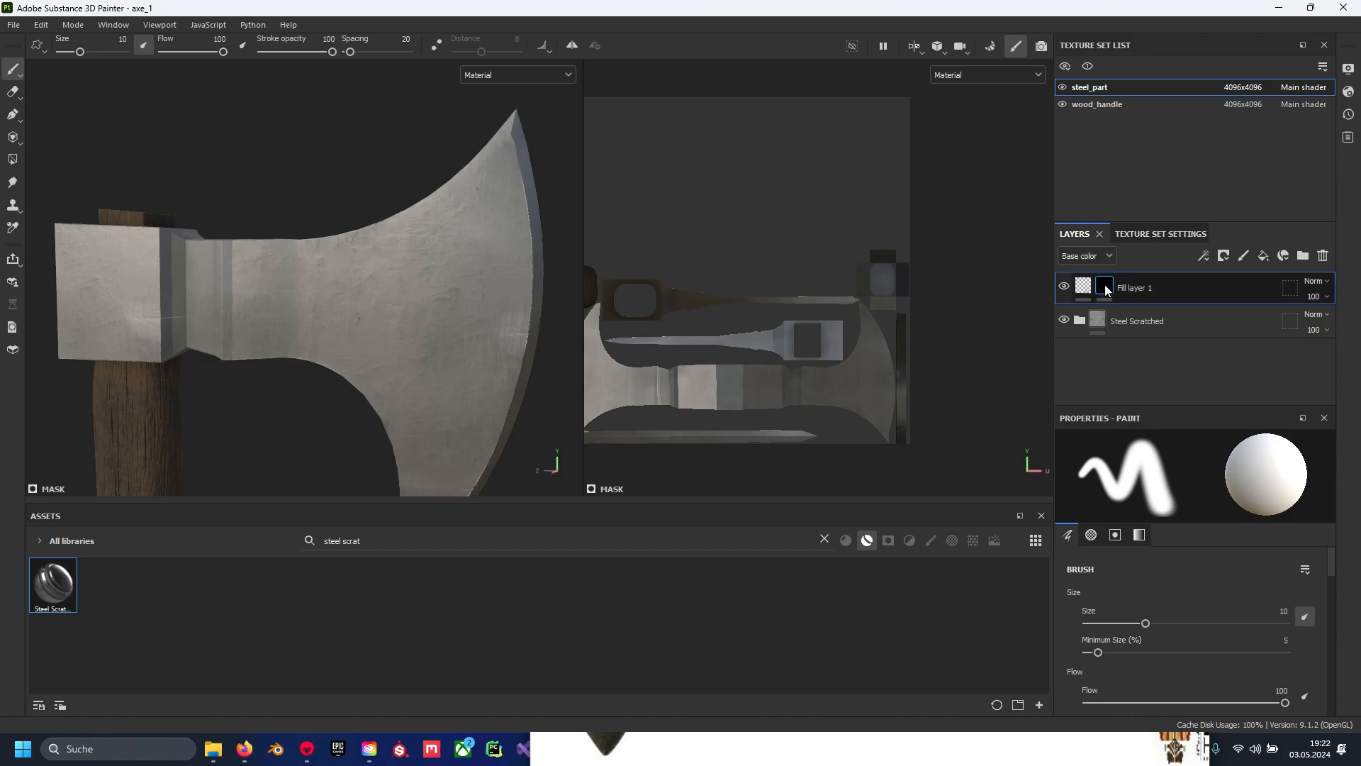
left_click_drag(361, 541, 286, 540)
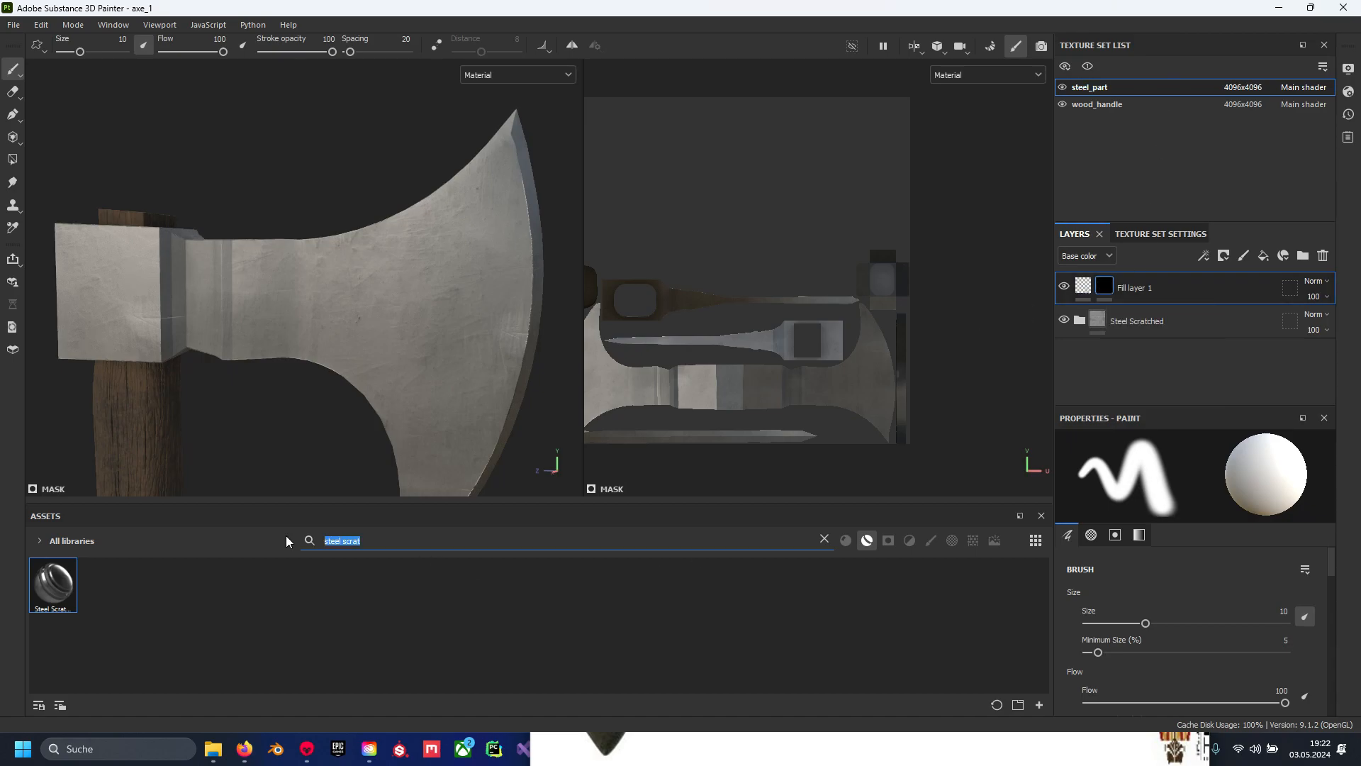
key("BackSpace")
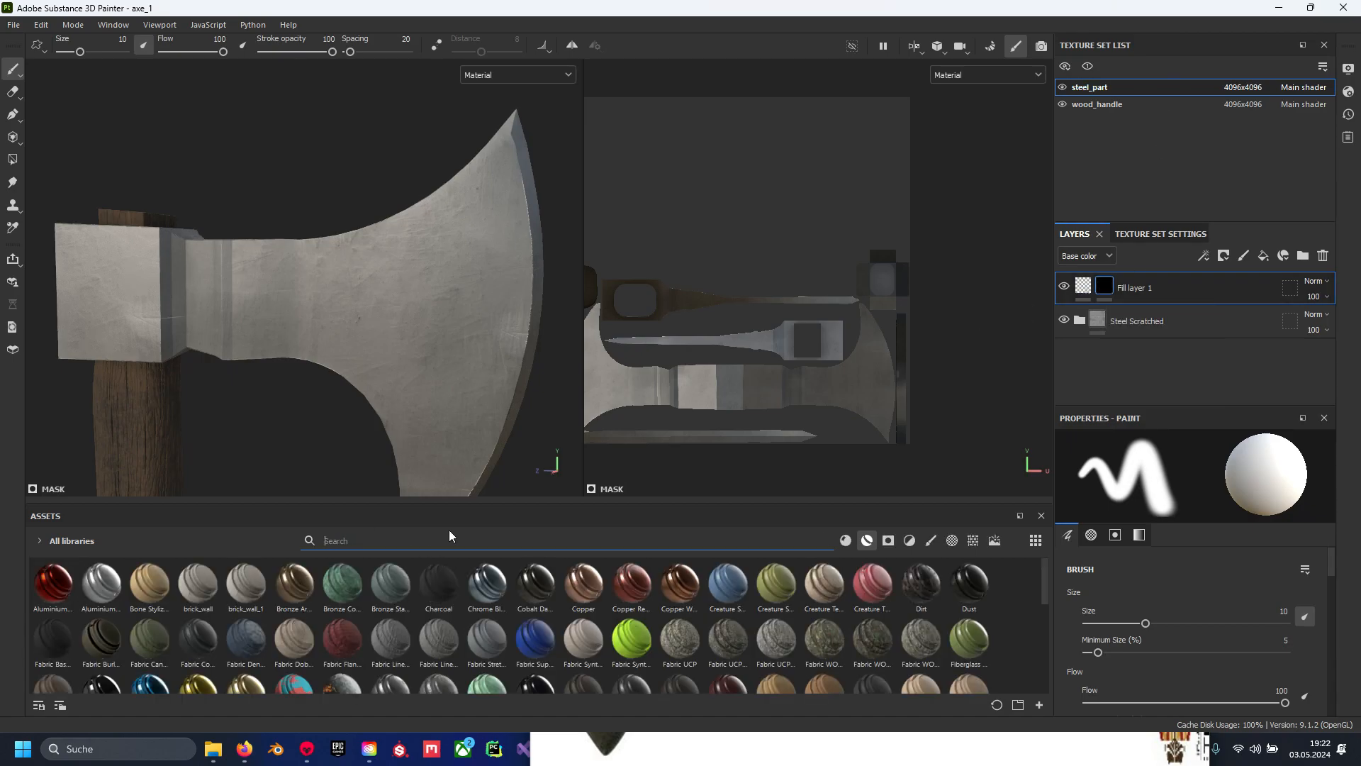
left_click(888, 540)
left_click(539, 543)
type("sc")
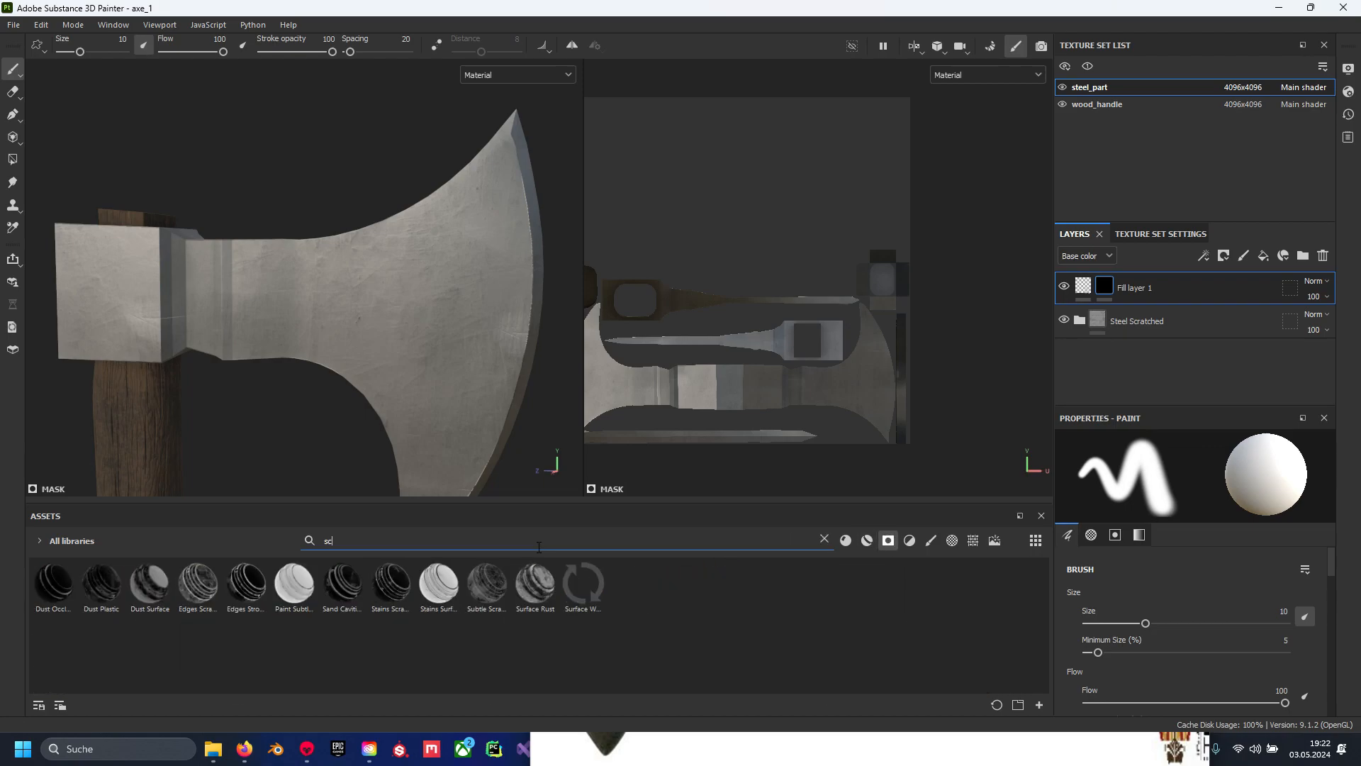
type("rat")
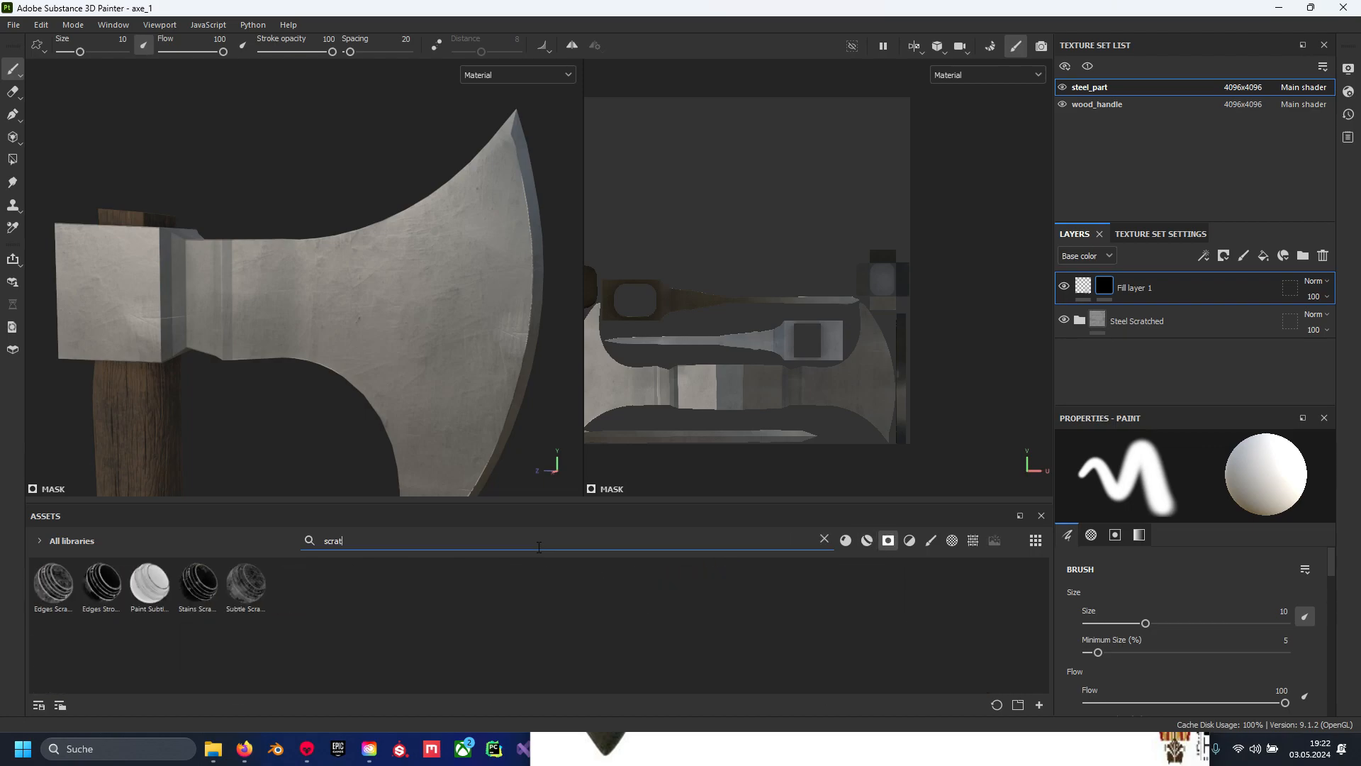
mouse_move(209, 584)
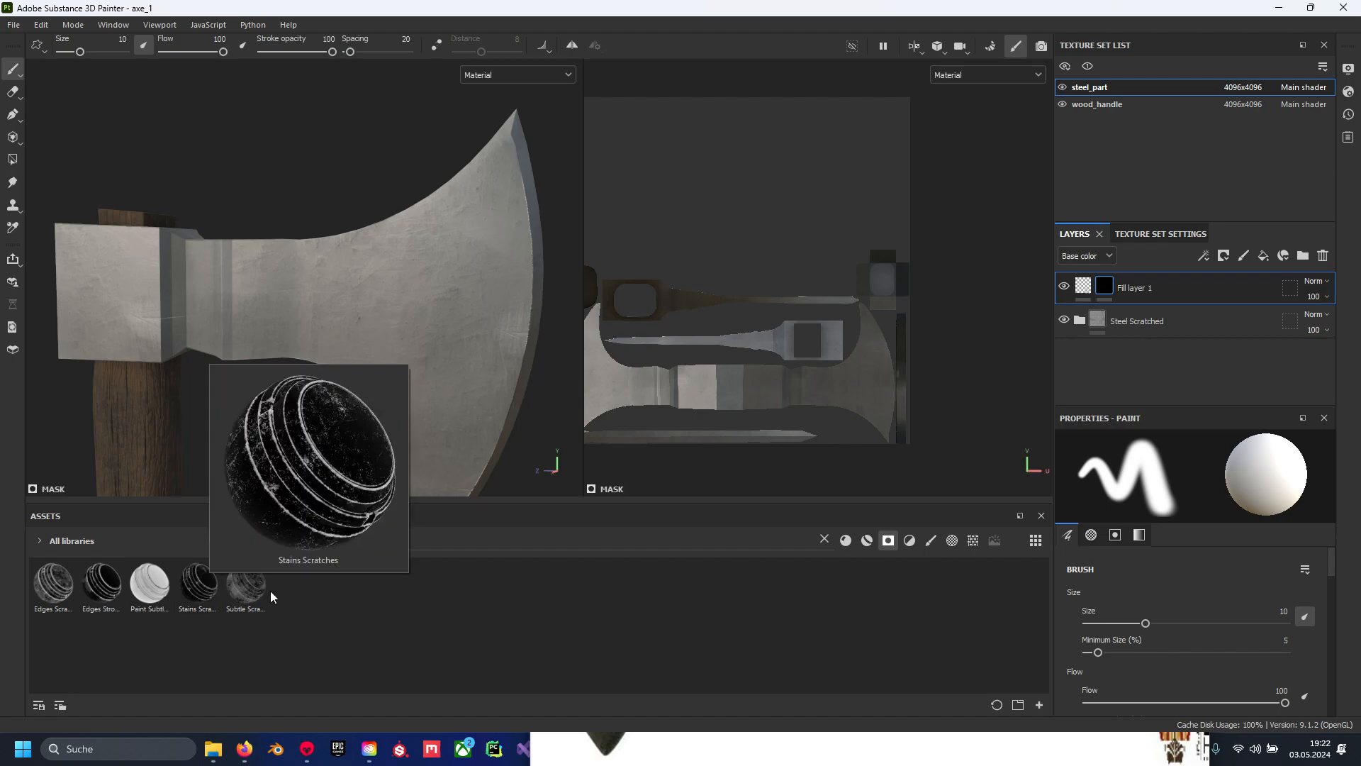
mouse_move(259, 597)
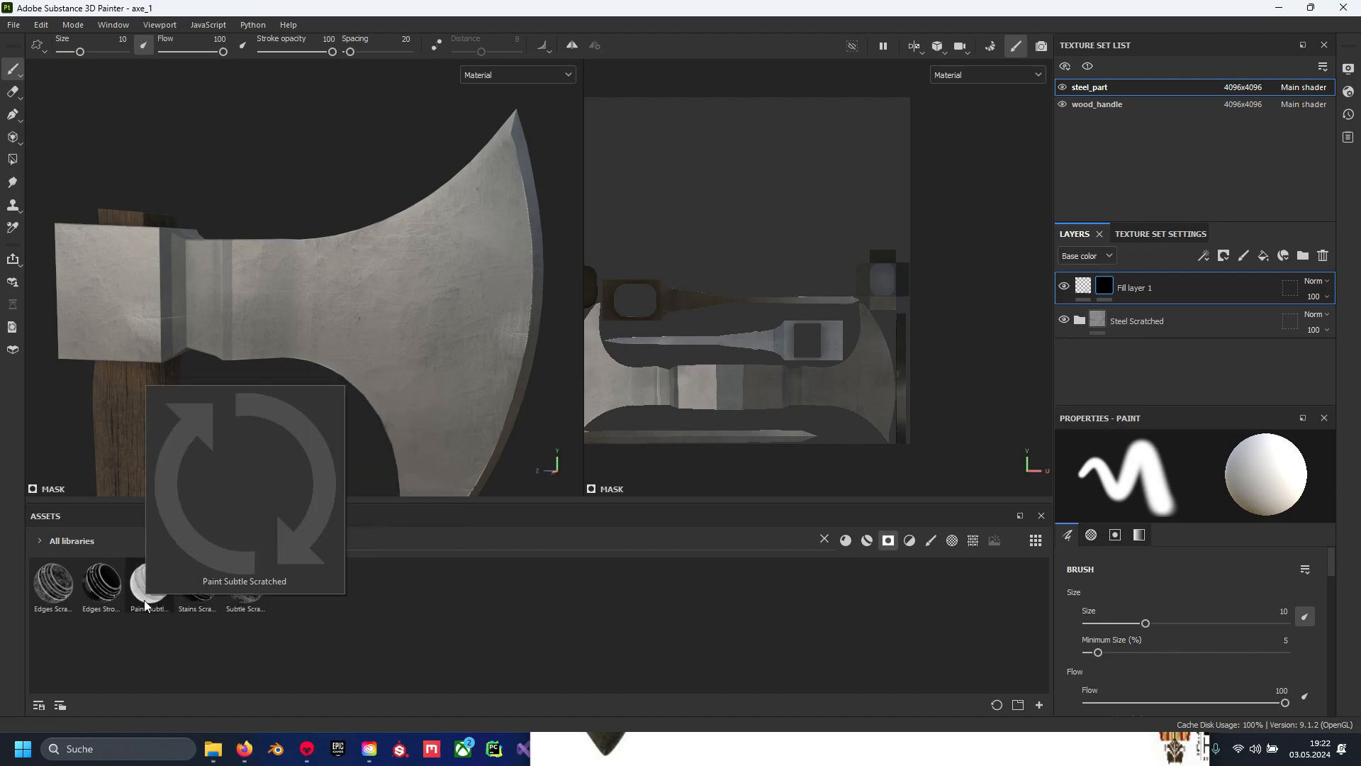
mouse_move(68, 601)
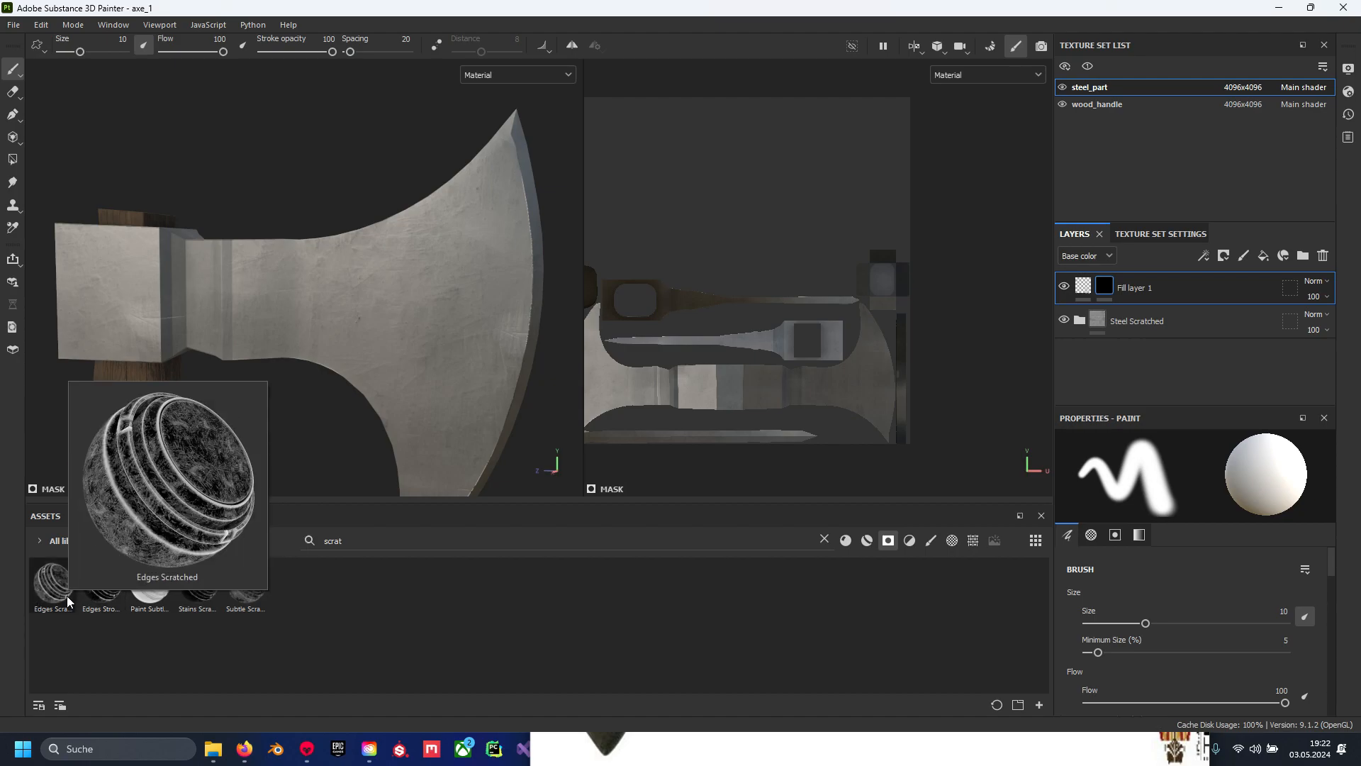
left_click_drag(197, 583, 1106, 291)
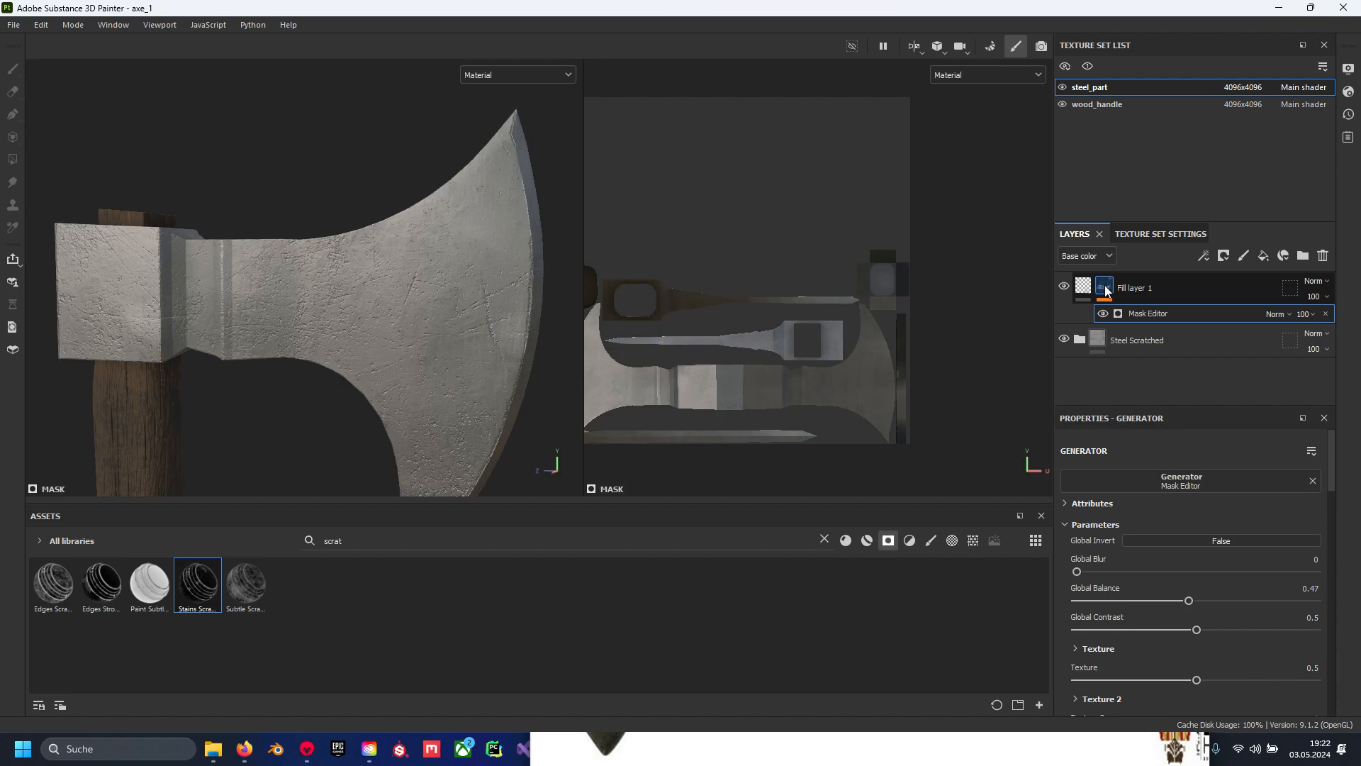
Check the scratches on the blade and set the Mask Editor's Global Balance to 0.46
scroll(374, 395, "up", 5)
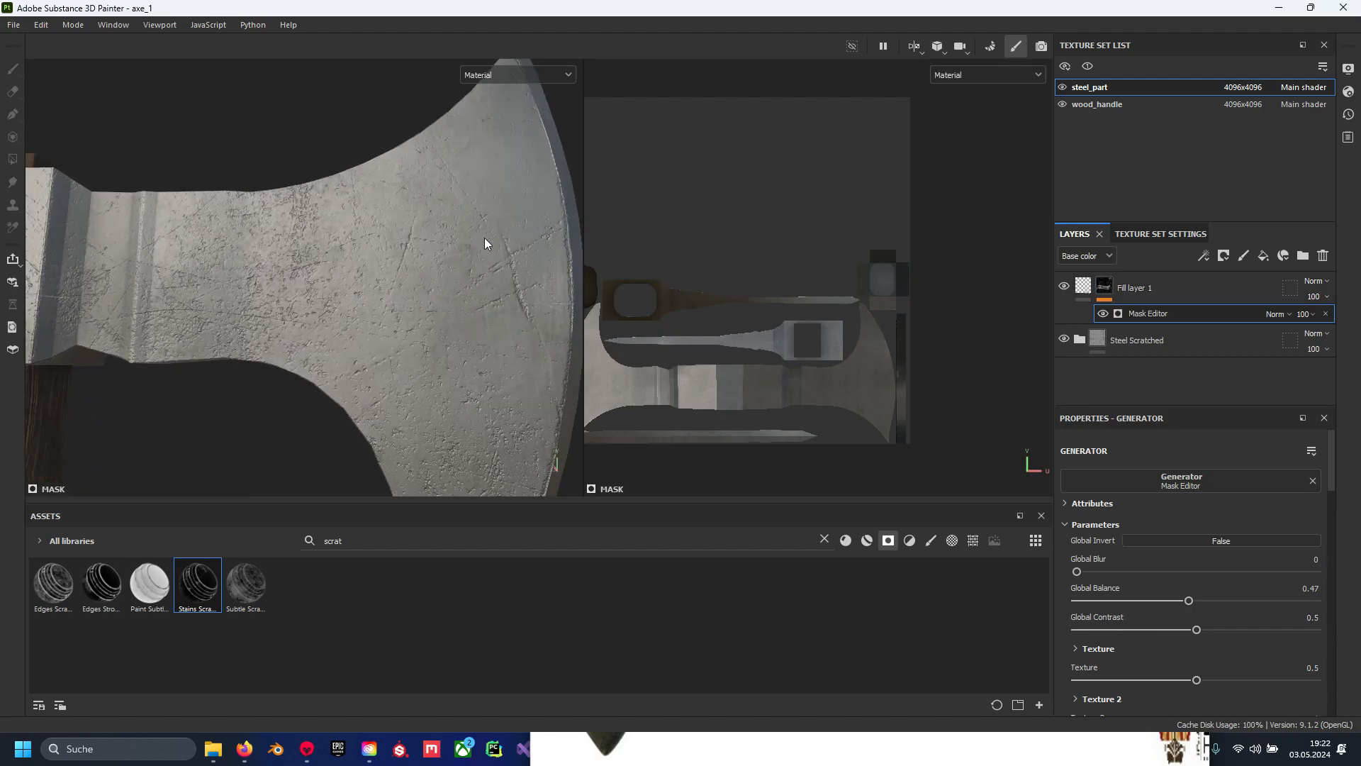
middle_click_drag(438, 386, 520, 334)
scroll(1153, 569, "down", 4)
left_click(1093, 481)
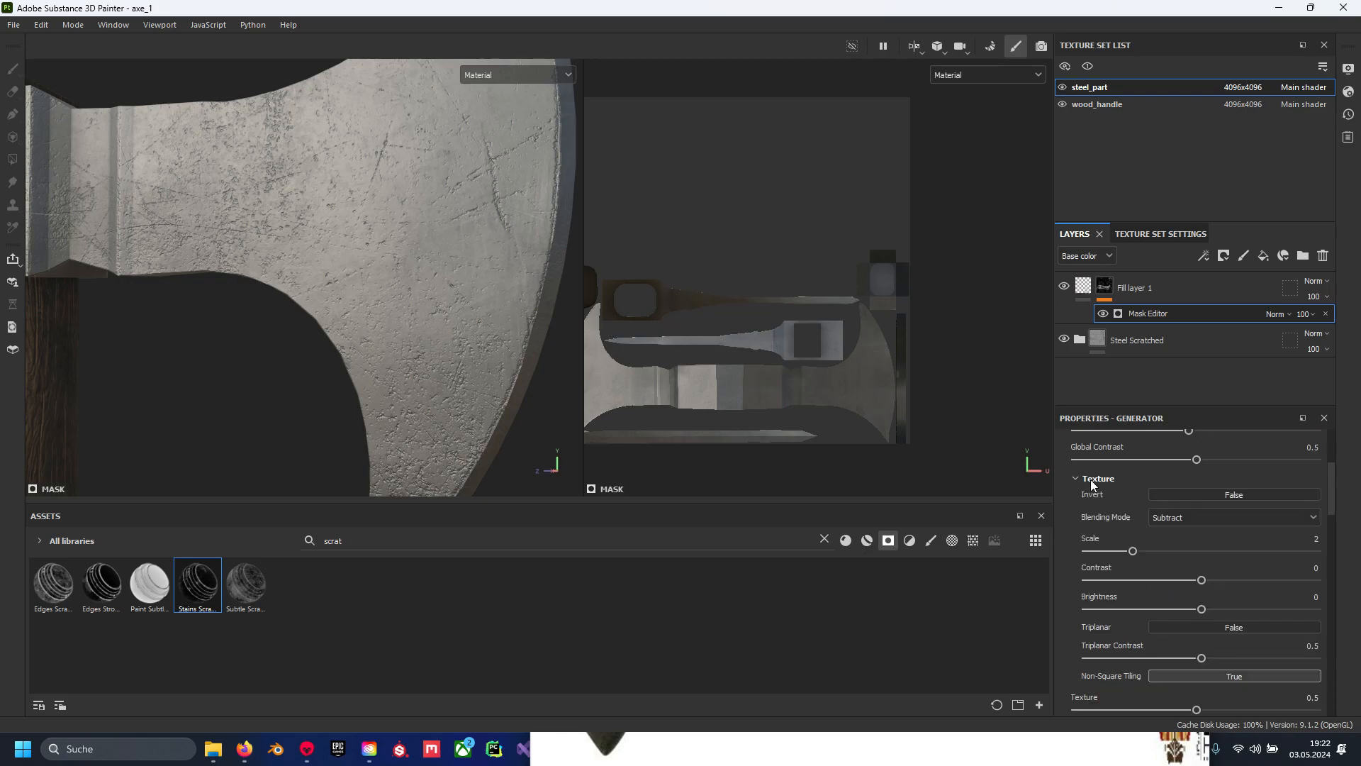
left_click(1092, 482)
left_click(1104, 532)
left_click(1105, 531)
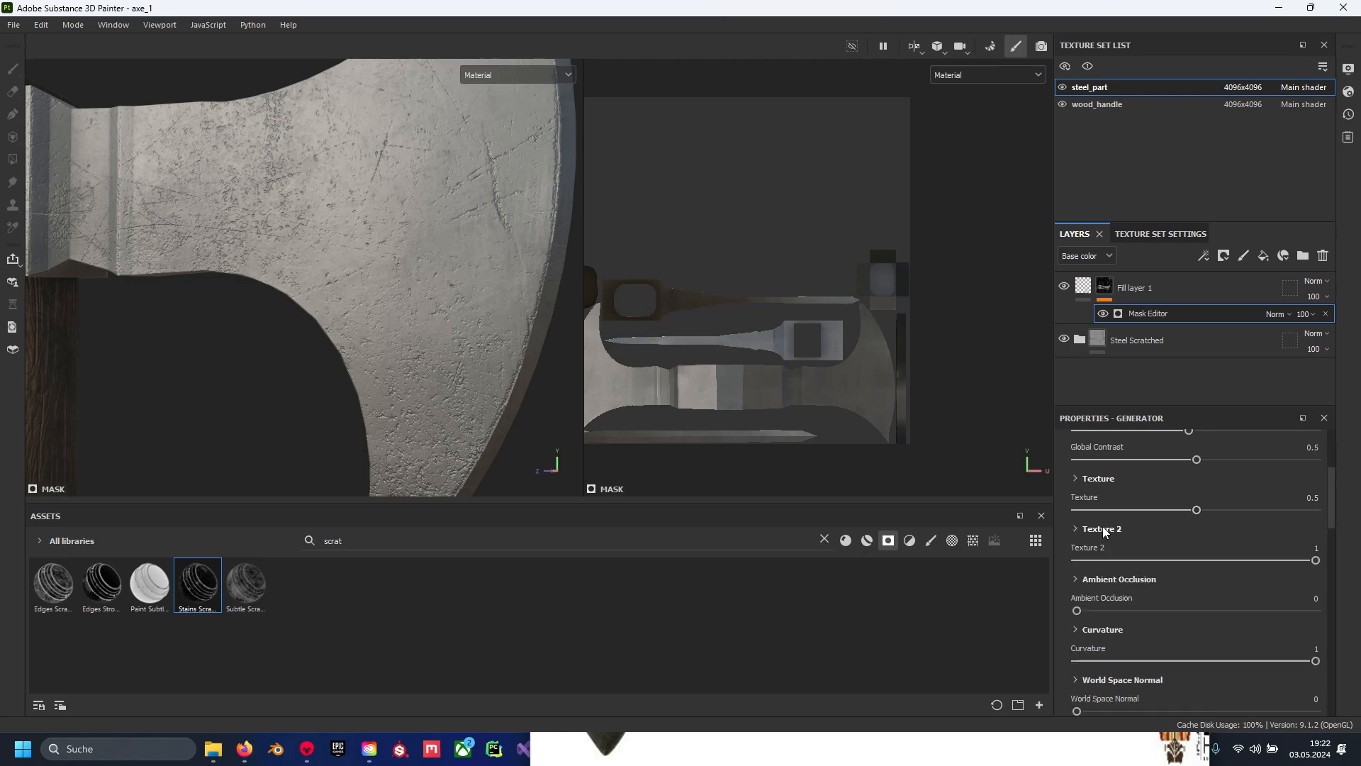
scroll(1147, 569, "up", 2)
scroll(1137, 546, "up", 1)
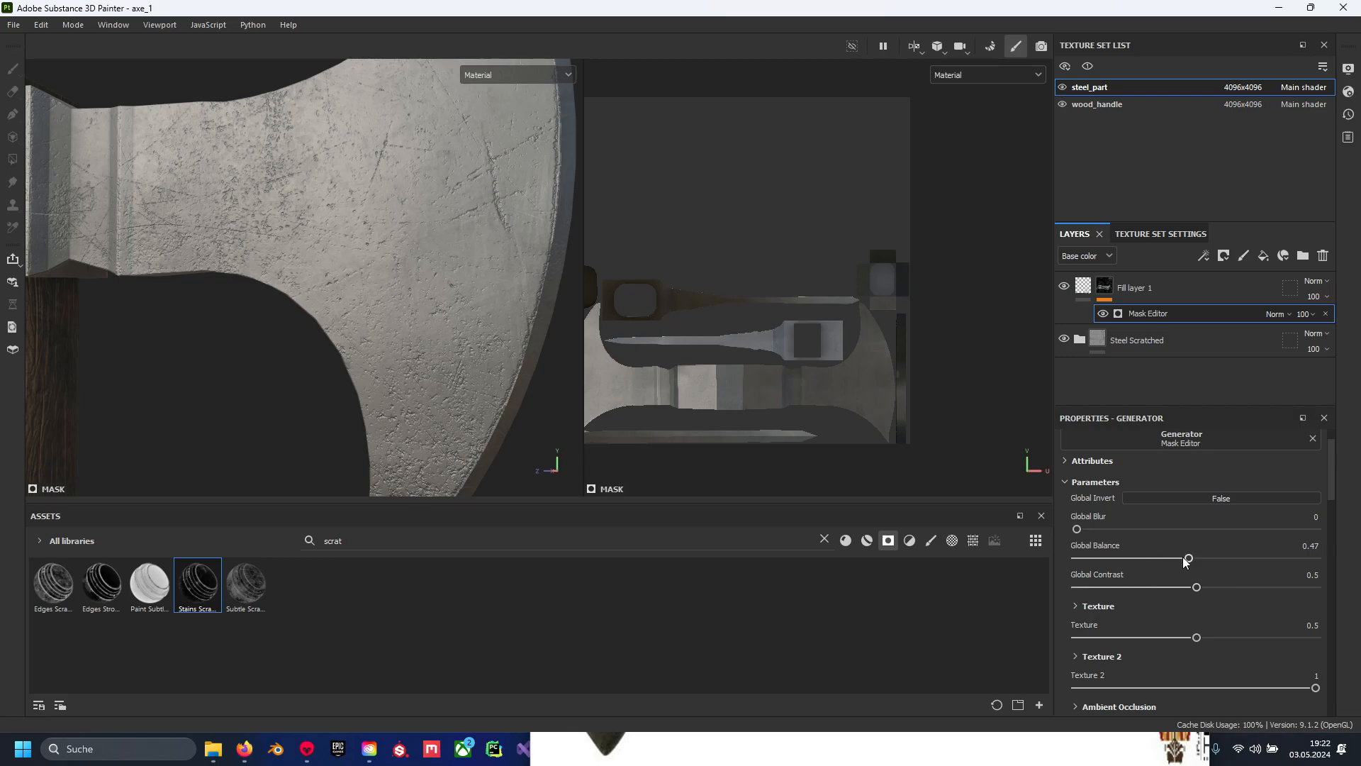
left_click_drag(1188, 558, 1188, 559)
Examine the scratch depth near the cutting edge and set the fill layer's height to -0.0284
scroll(449, 325, "down", 5)
left_click_drag(449, 326, 484, 331, "alt")
middle_click_drag(484, 331, 391, 378, "alt")
left_click_drag(391, 378, 435, 243, "alt")
scroll(378, 375, "up", 5)
scroll(429, 365, "up", 2)
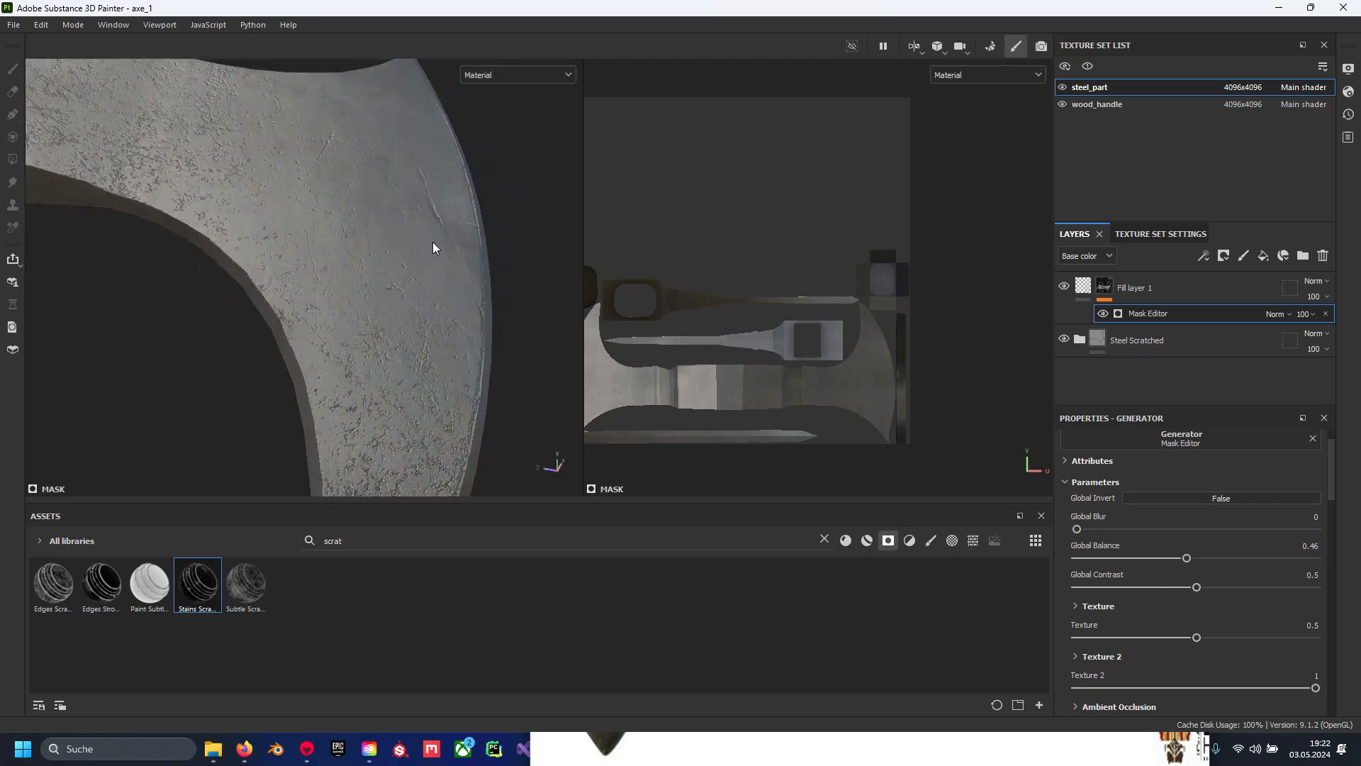
scroll(397, 333, "up", 3)
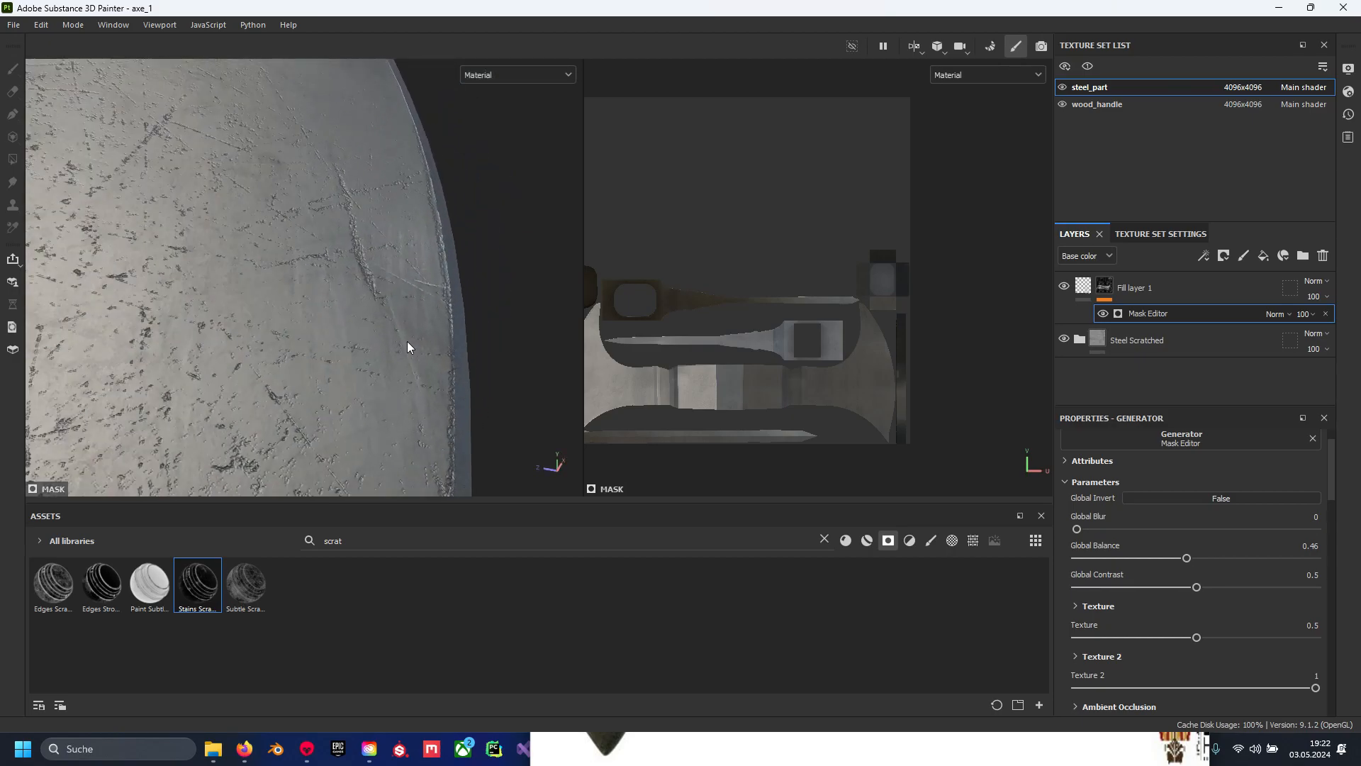
left_click(1085, 286)
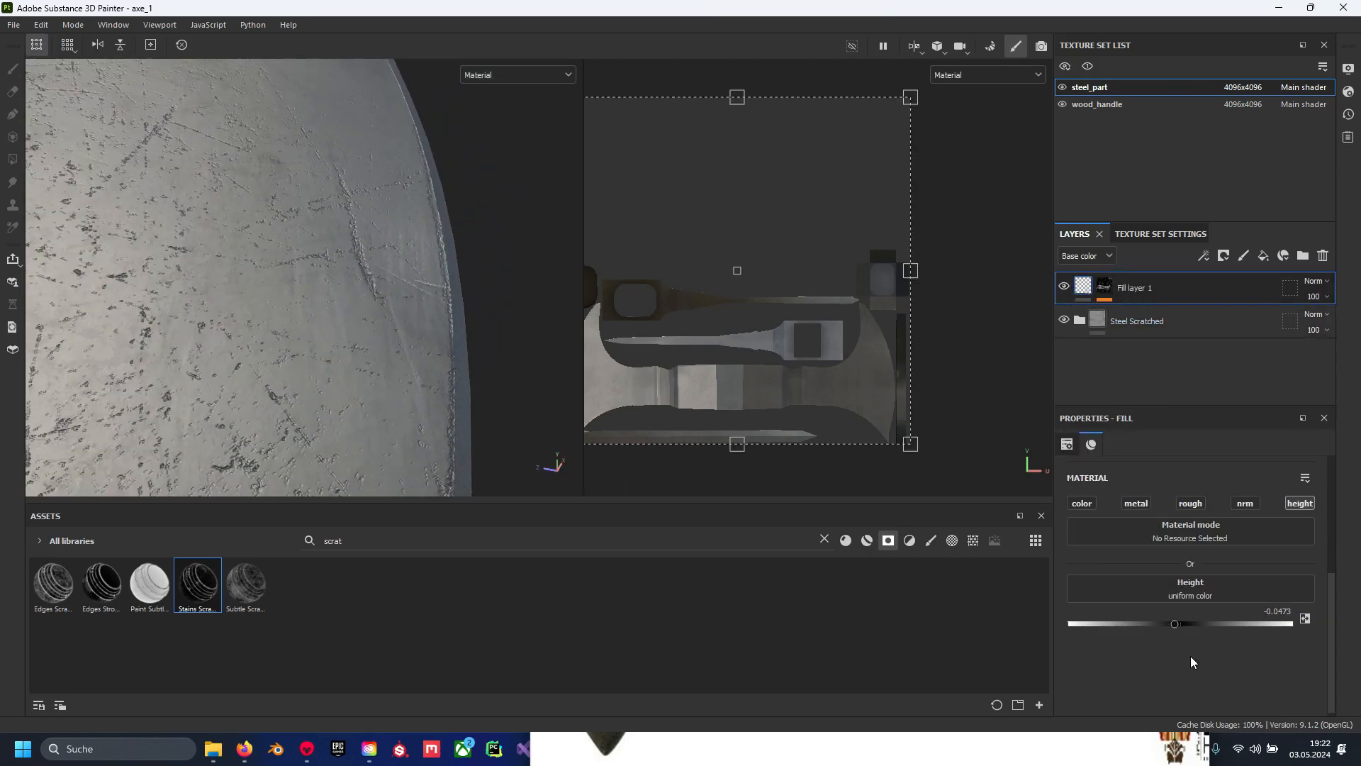
left_click_drag(1175, 627, 1178, 631)
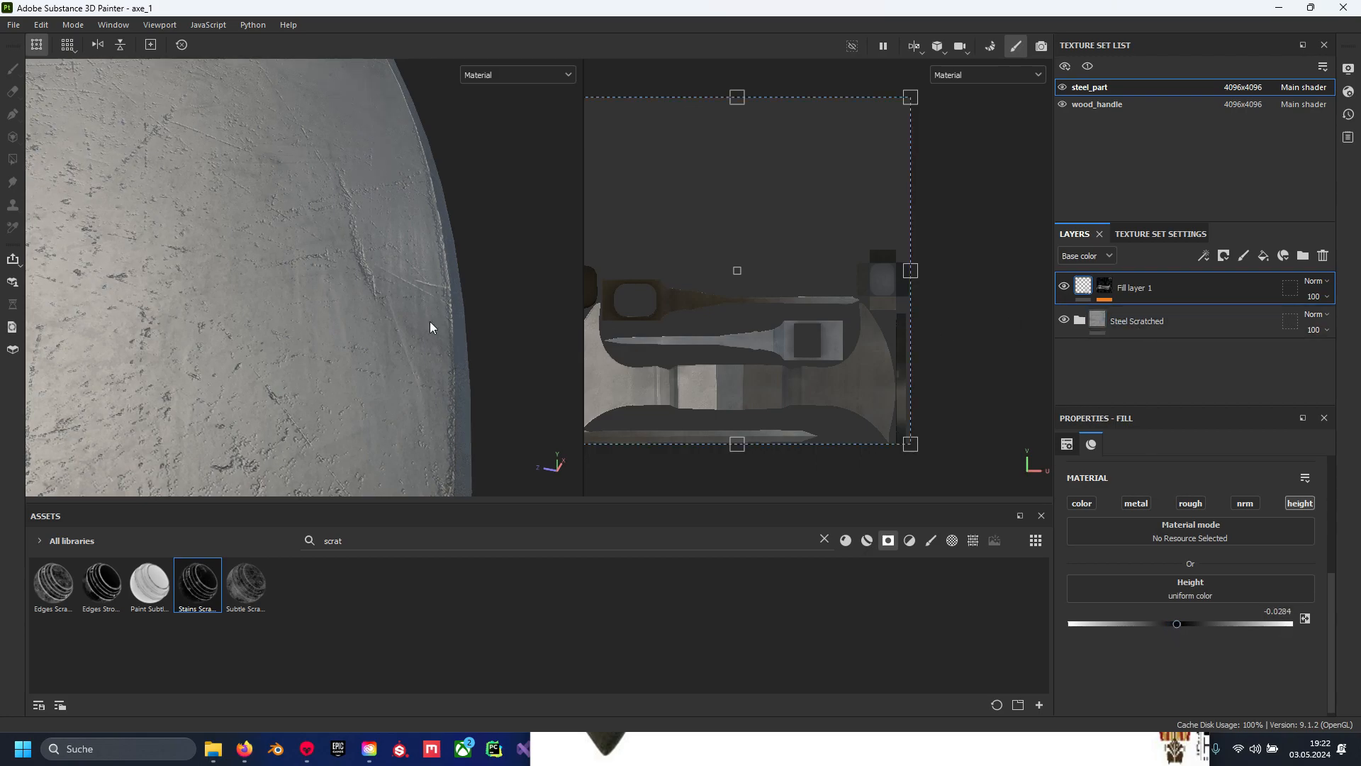
Set the Texture 2 Scale to 5.94 in the Mask Editor generator on the fill layer's mask
scroll(449, 325, "down", 6)
scroll(246, 288, "up", 7)
scroll(246, 288, "down", 4)
middle_click_drag(429, 314, 240, 244, "alt")
left_click(1106, 287)
left_click(1152, 314)
scroll(392, 305, "up", 3)
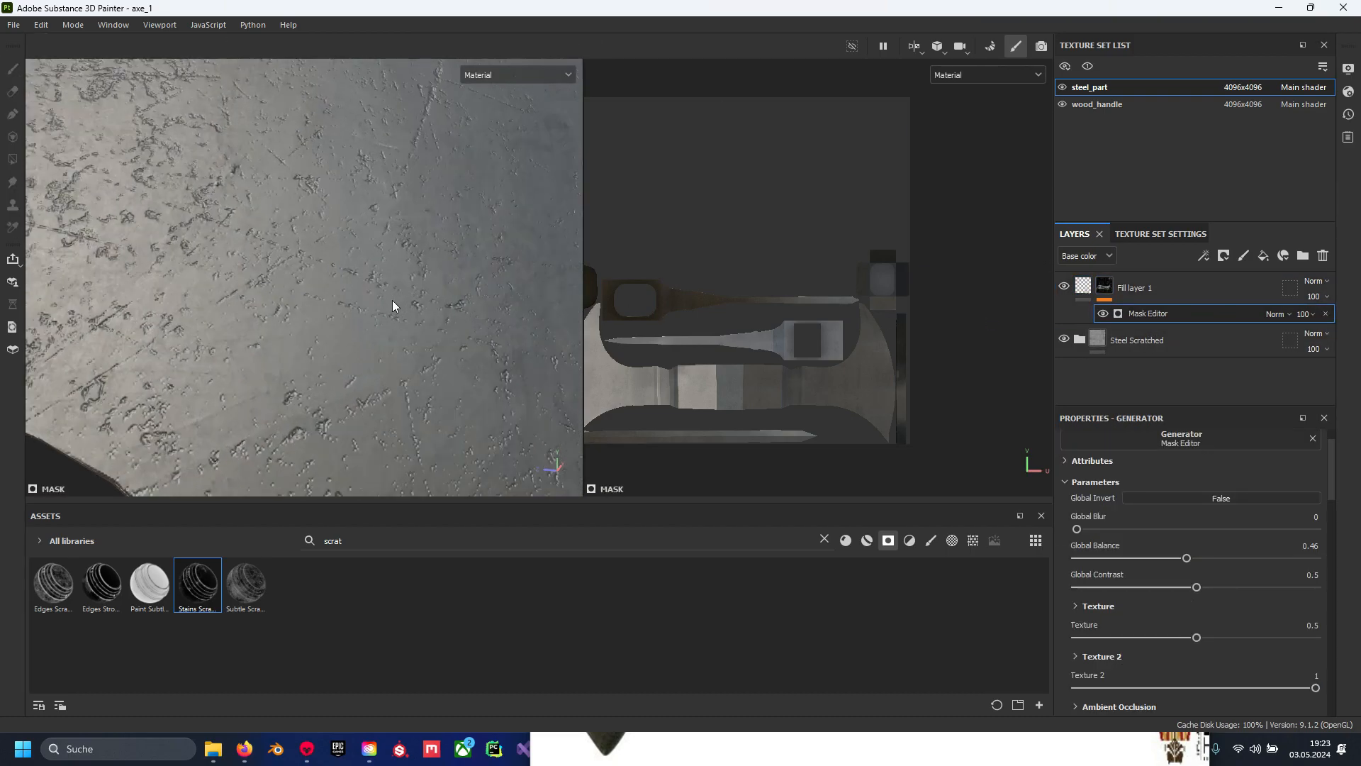
middle_click_drag(338, 307, 228, 219, "alt")
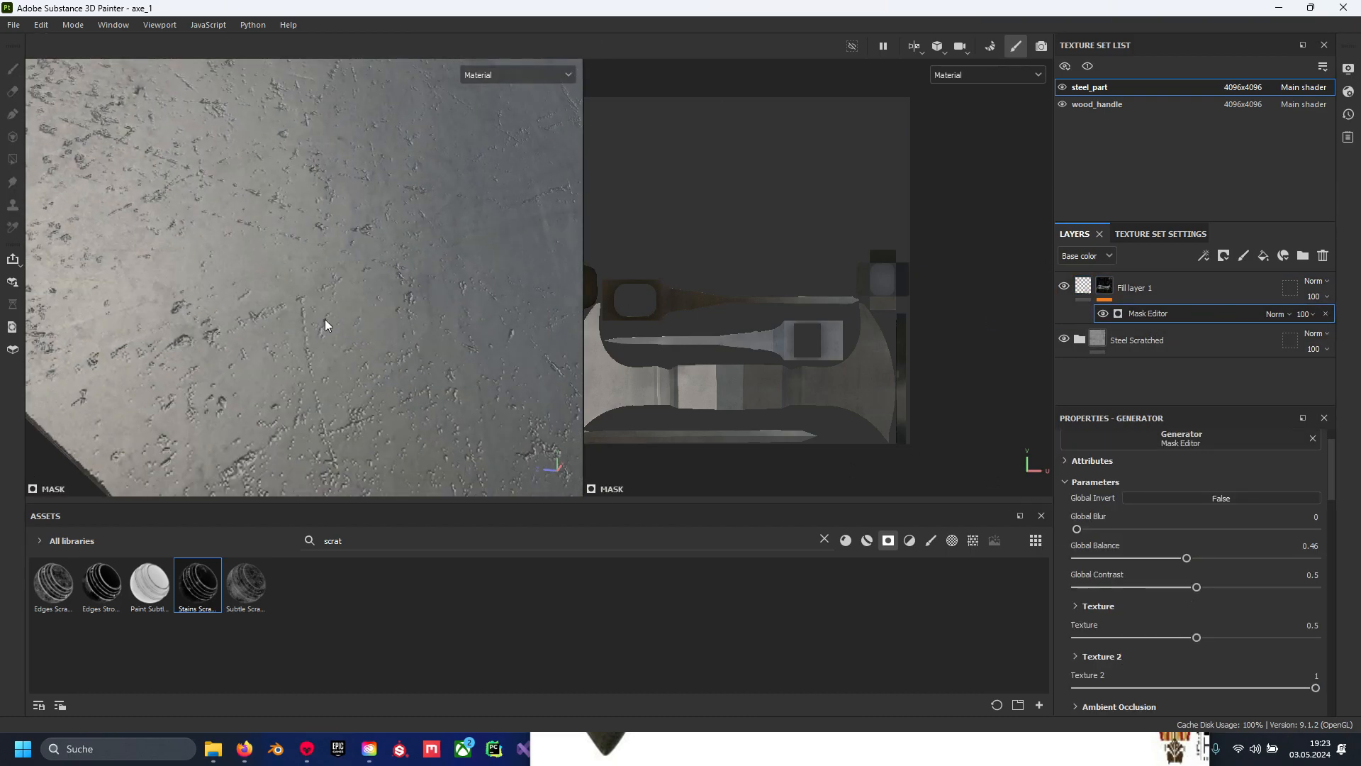
scroll(1199, 601, "down", 5)
scroll(1130, 572, "down", 10)
scroll(1130, 572, "up", 9)
scroll(1147, 592, "down", 1)
scroll(1142, 589, "up", 5)
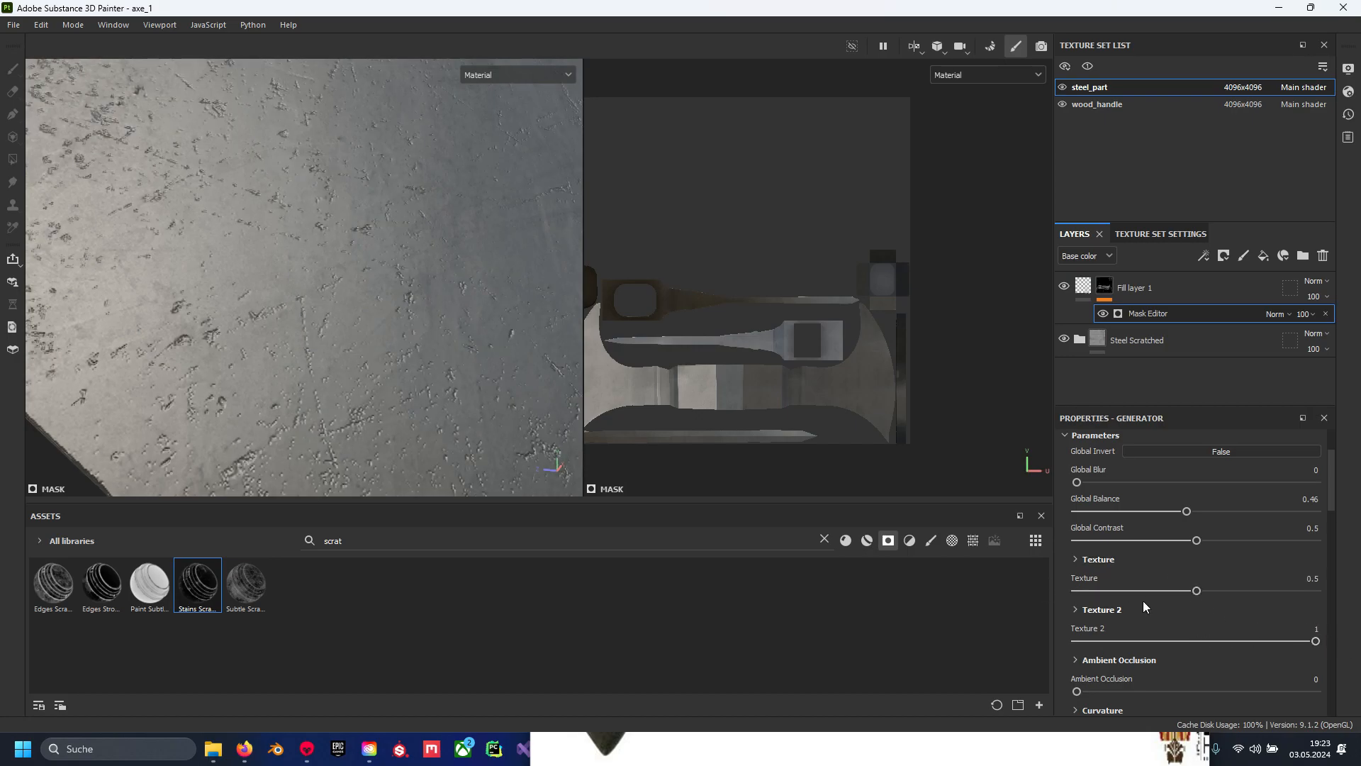
scroll(1144, 611, "down", 1)
left_click(1099, 566)
scroll(1100, 568, "down", 2)
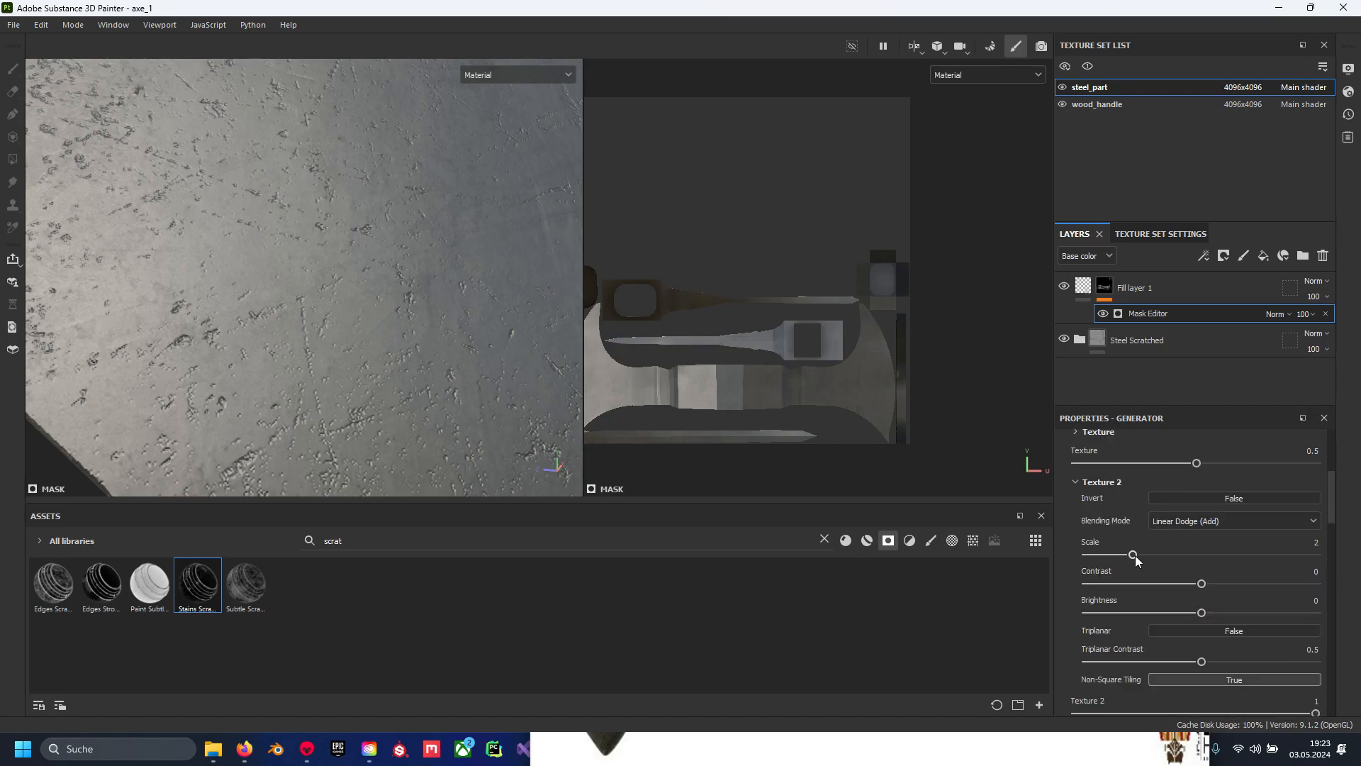
left_click_drag(1162, 555, 1212, 564)
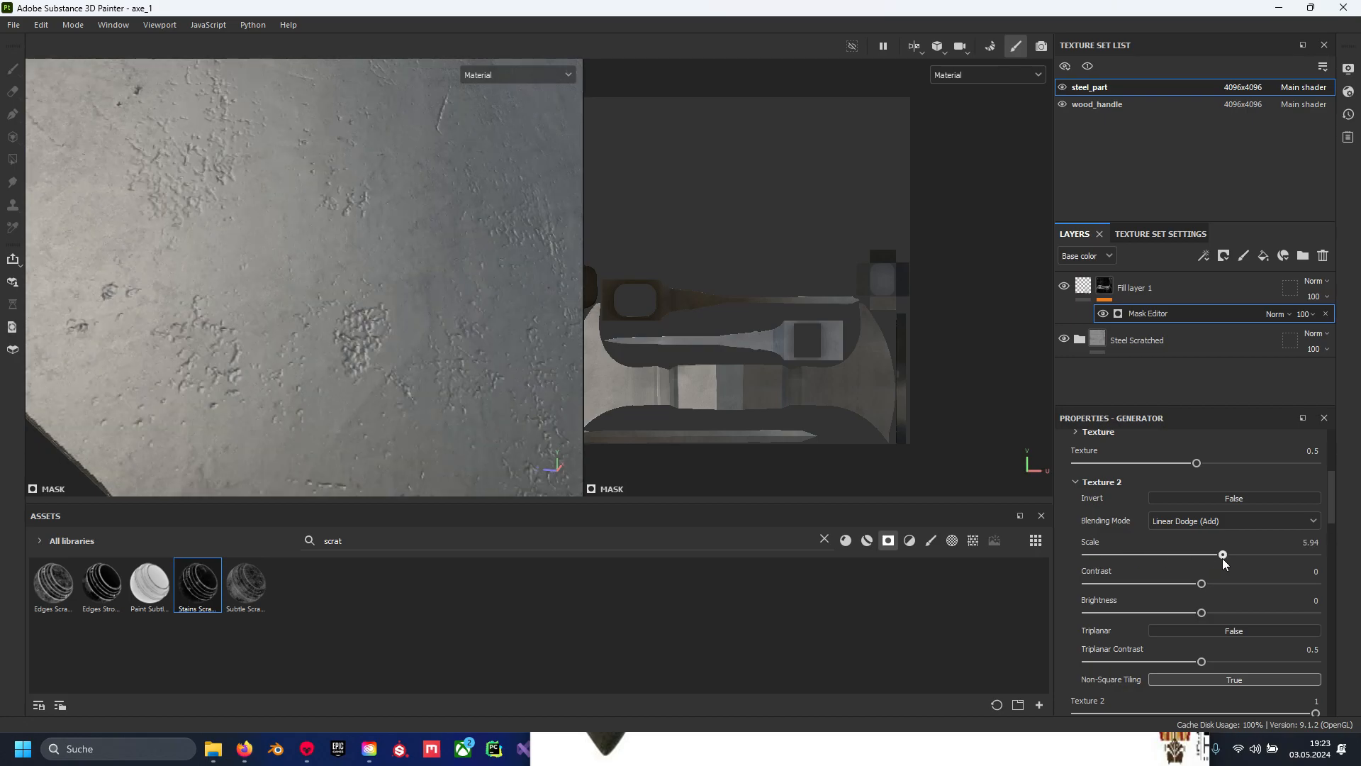
Set the Balance of the Mask Editor's secondary texture, Grunge Scratches Dirty, to 0.56
scroll(342, 323, "down", 5)
scroll(1109, 522, "down", 10)
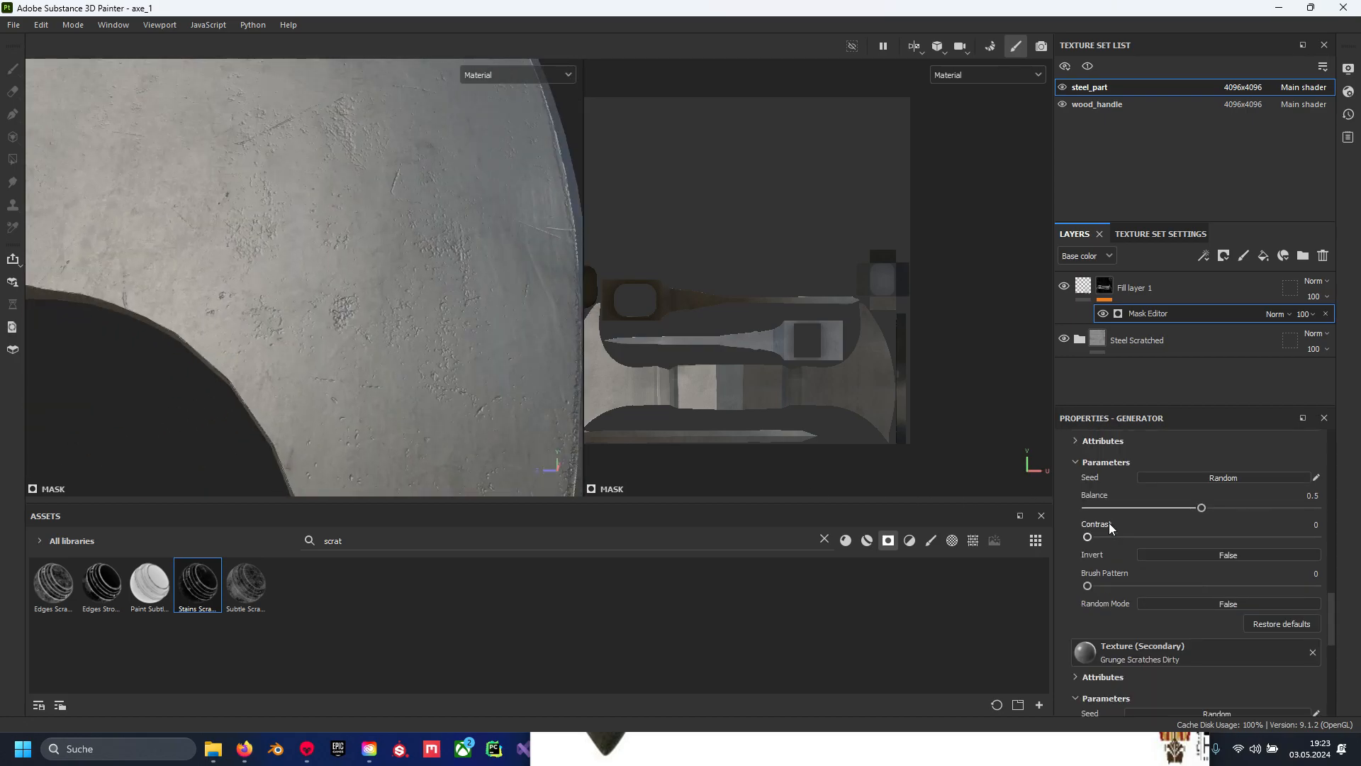
scroll(1120, 563, "down", 10)
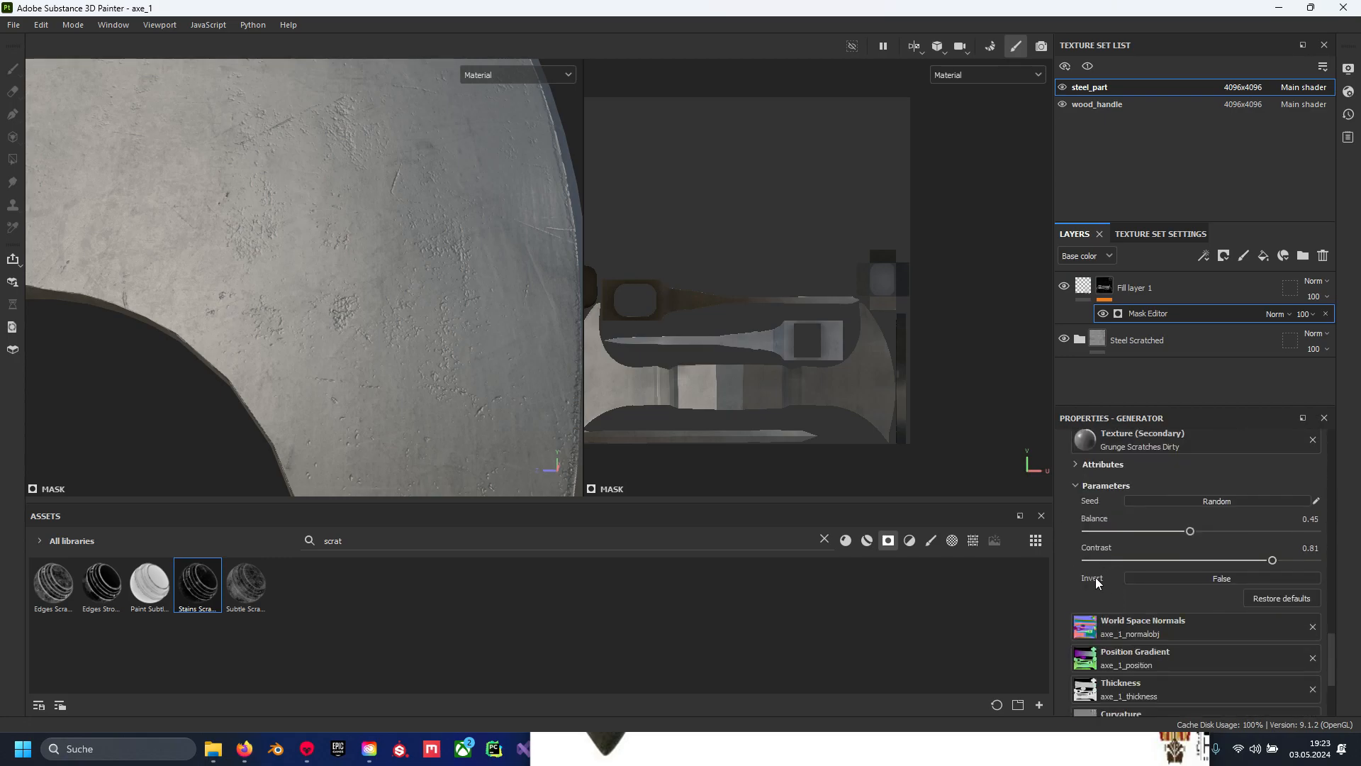
scroll(1133, 594, "up", 1)
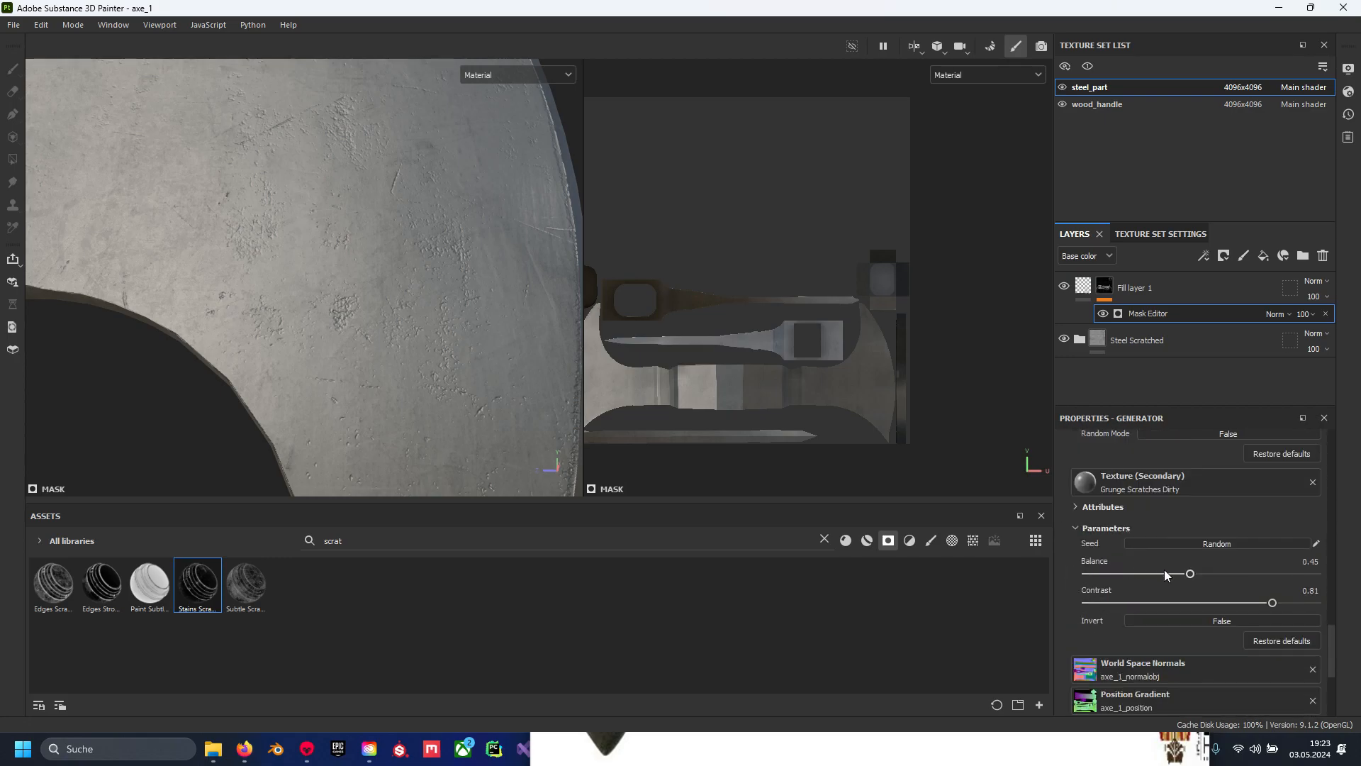
mouse_move(1190, 573)
left_mouse_down()
mouse_move(1169, 574)
mouse_move(1214, 573)
left_mouse_up()
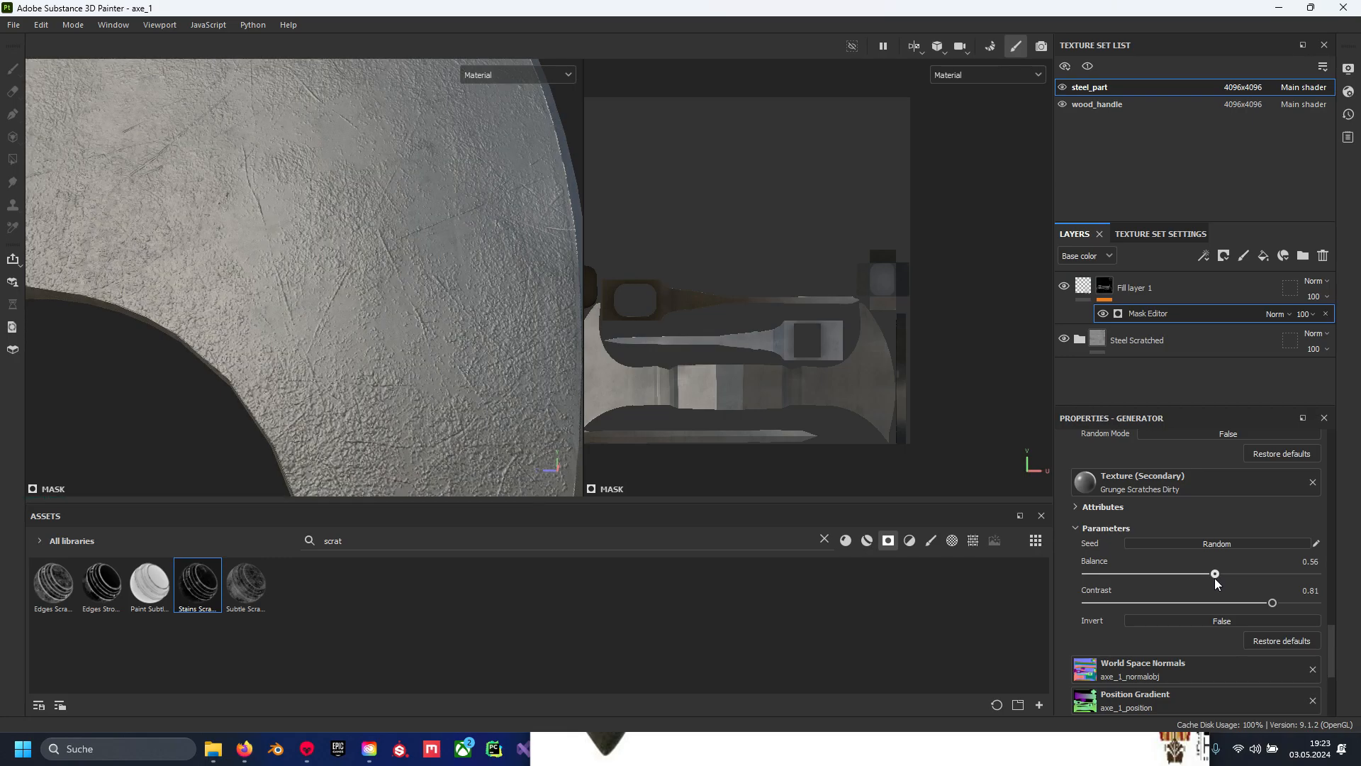